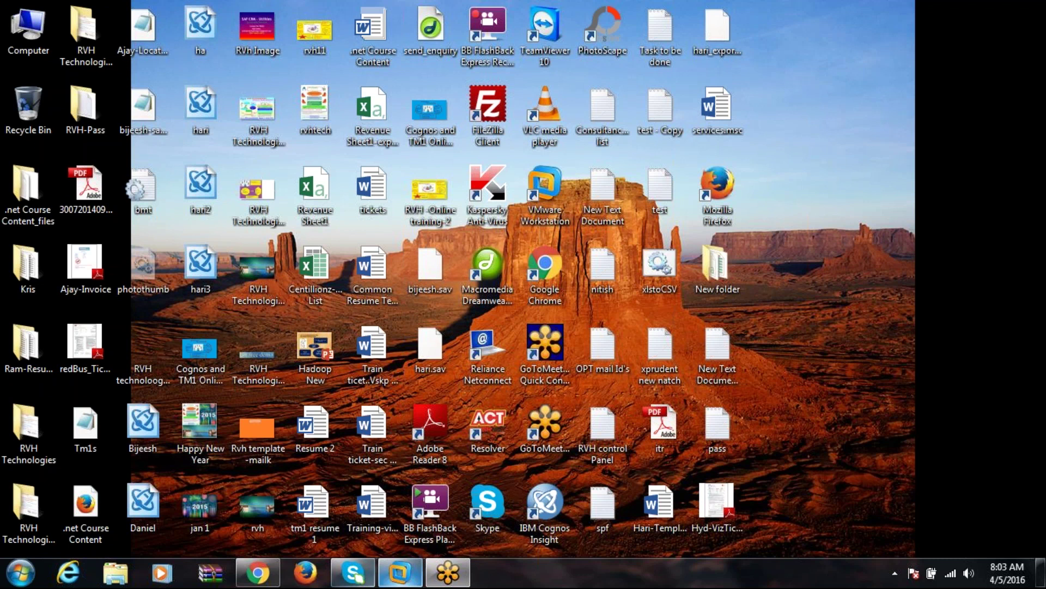
Bring the Windows XP virtual machine's desktop up full screen, replacing the host desktop.
mouse_move(400, 572)
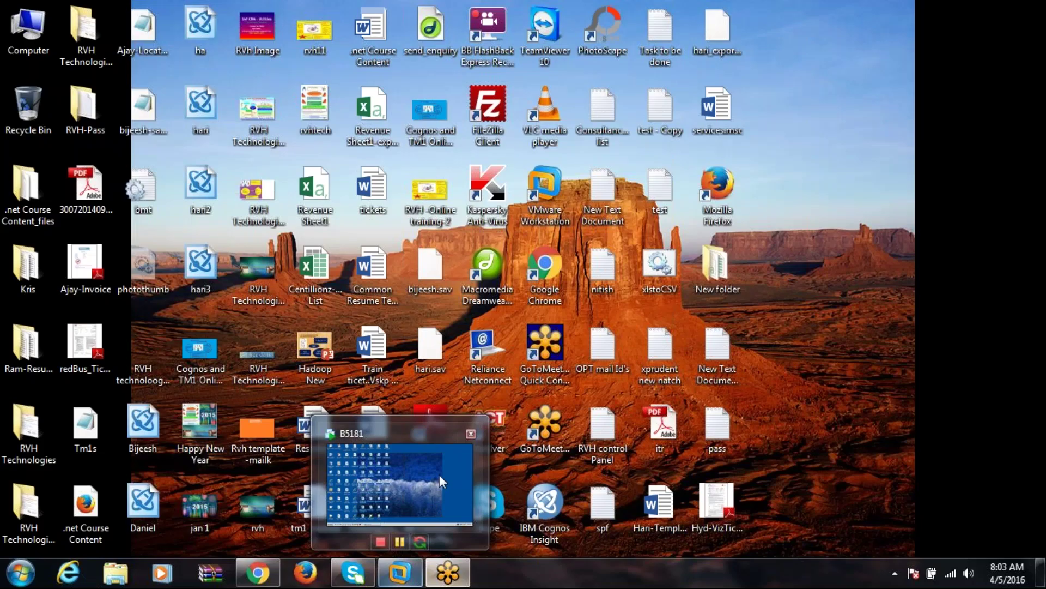
click(439, 474)
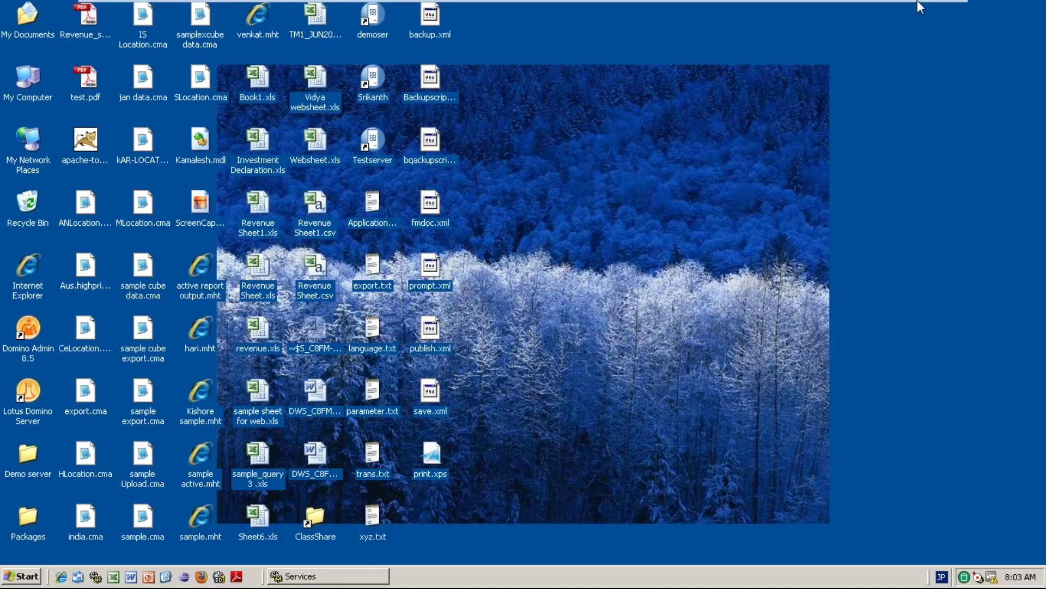
click(908, 12)
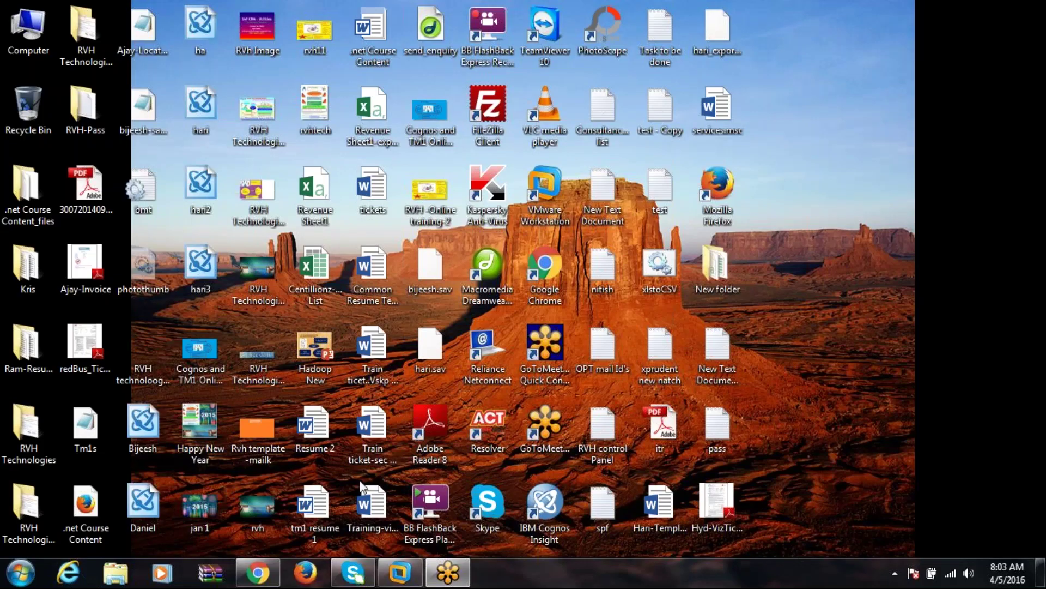
click(21, 572)
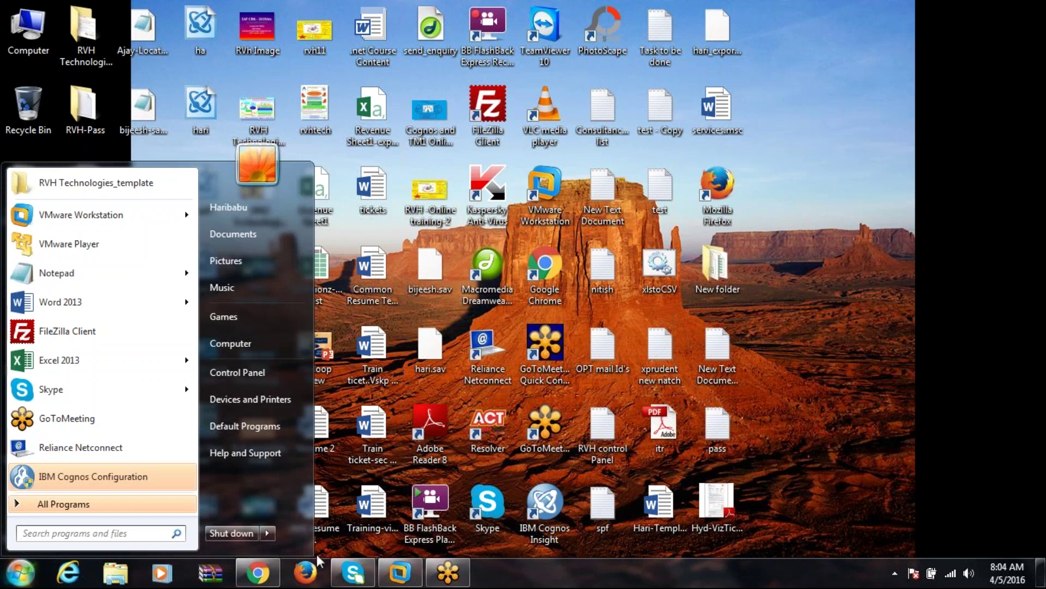
click(400, 572)
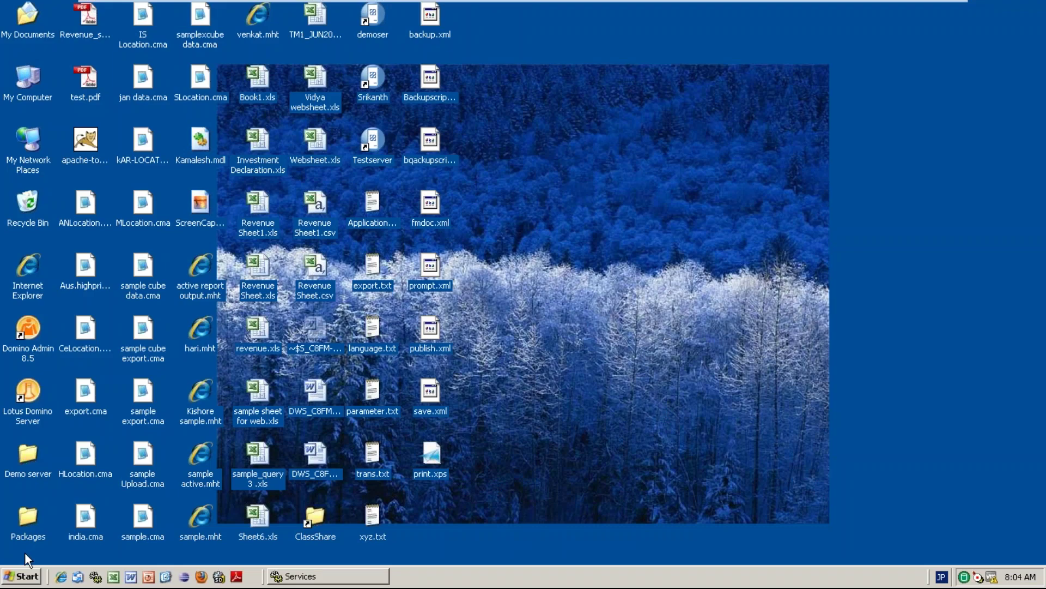
Launch TM1 Architect from Start > Programs > IBM Cognos > TM1.
click(12, 581)
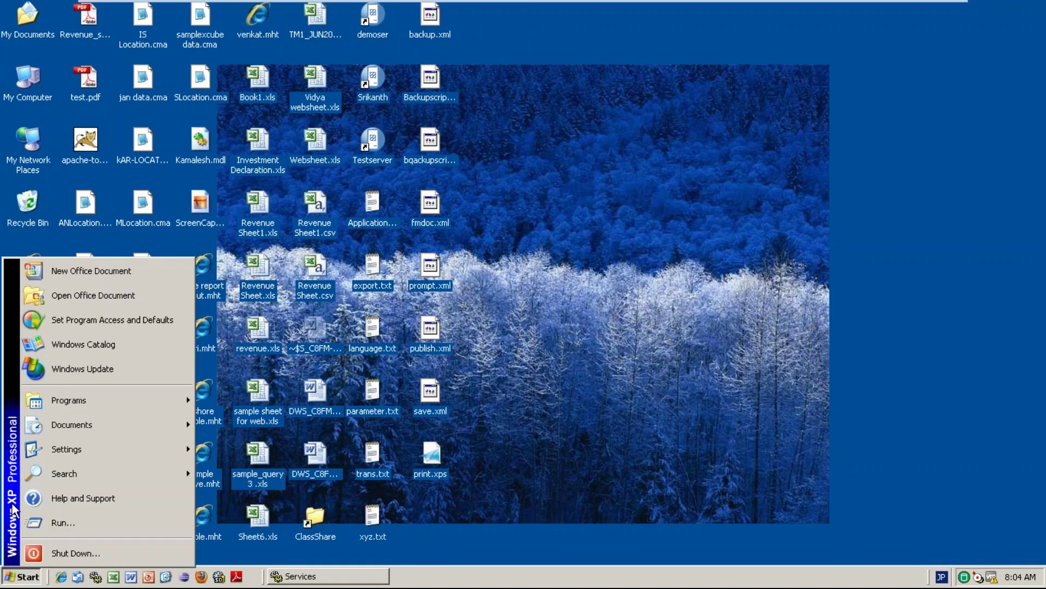
mouse_move(160, 398)
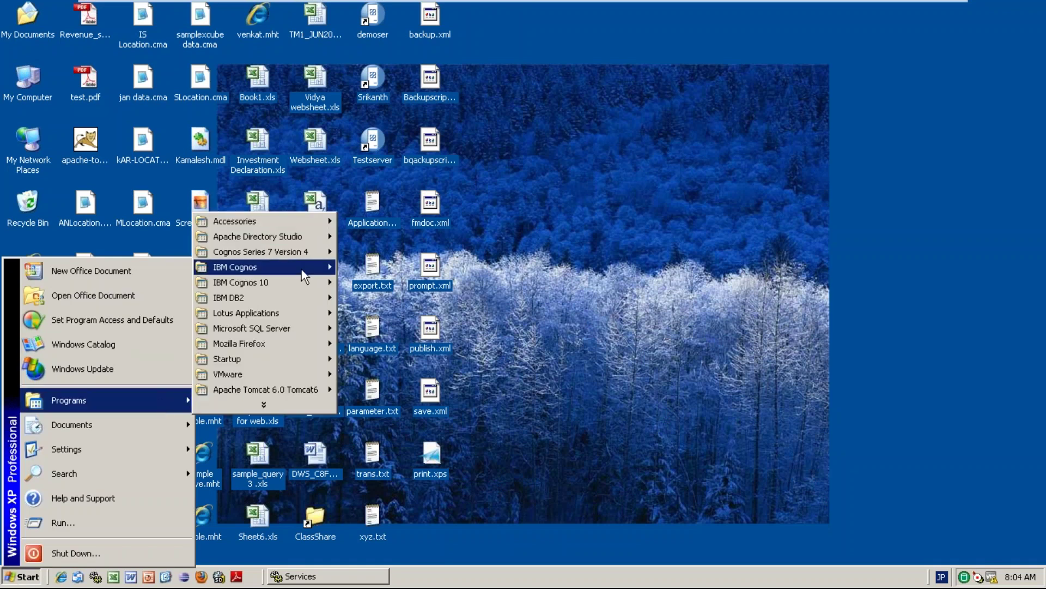
mouse_move(300, 265)
mouse_move(356, 266)
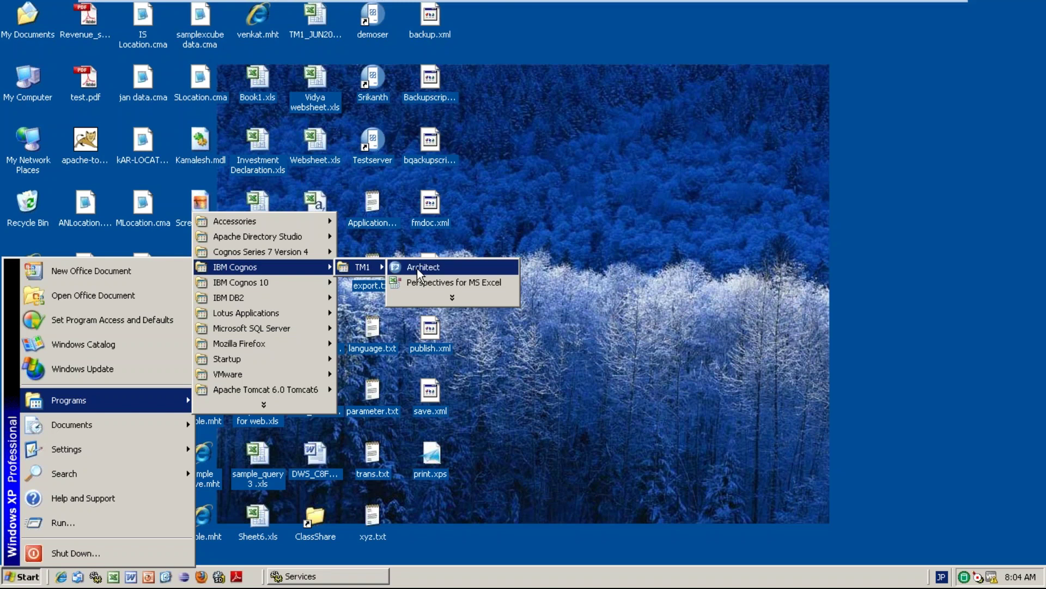
click(420, 267)
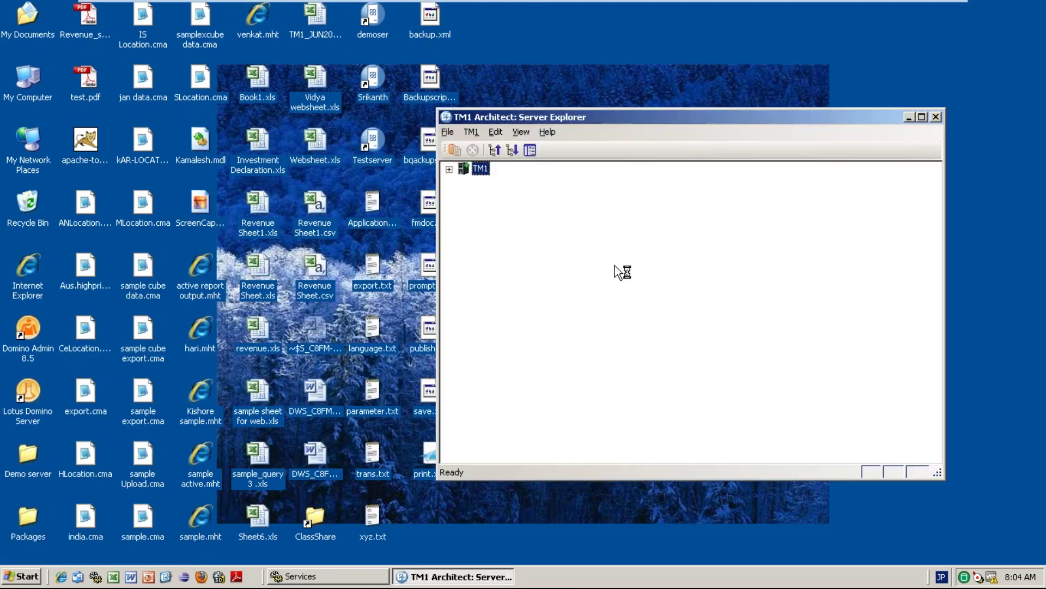
Connect to the planning sample server, logging in as admin with its password.
click(449, 169)
double_click(515, 181)
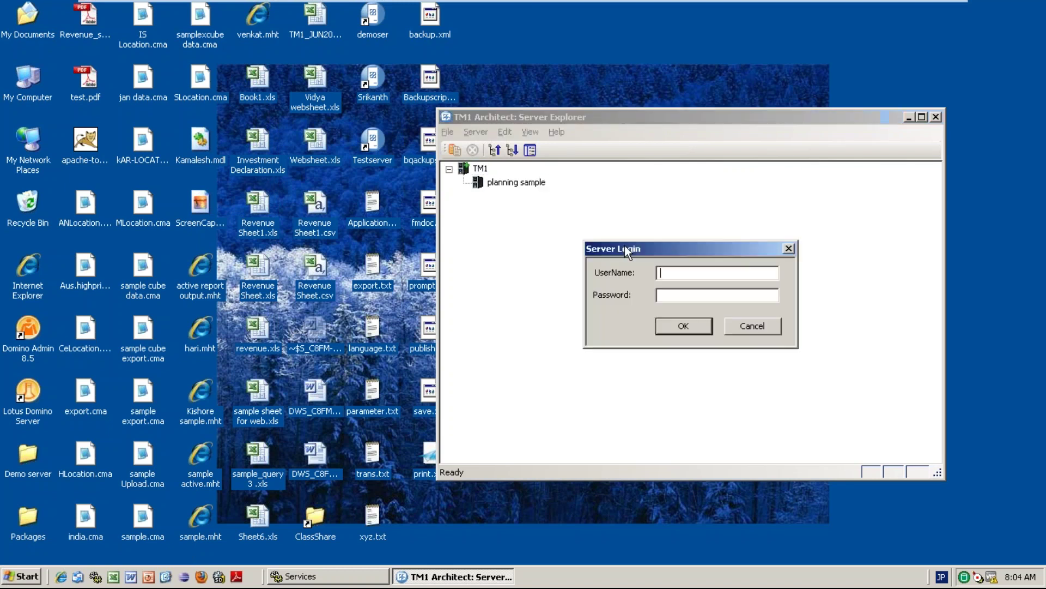
text(admin)
key(Tab)
text(aa)
key(Return)
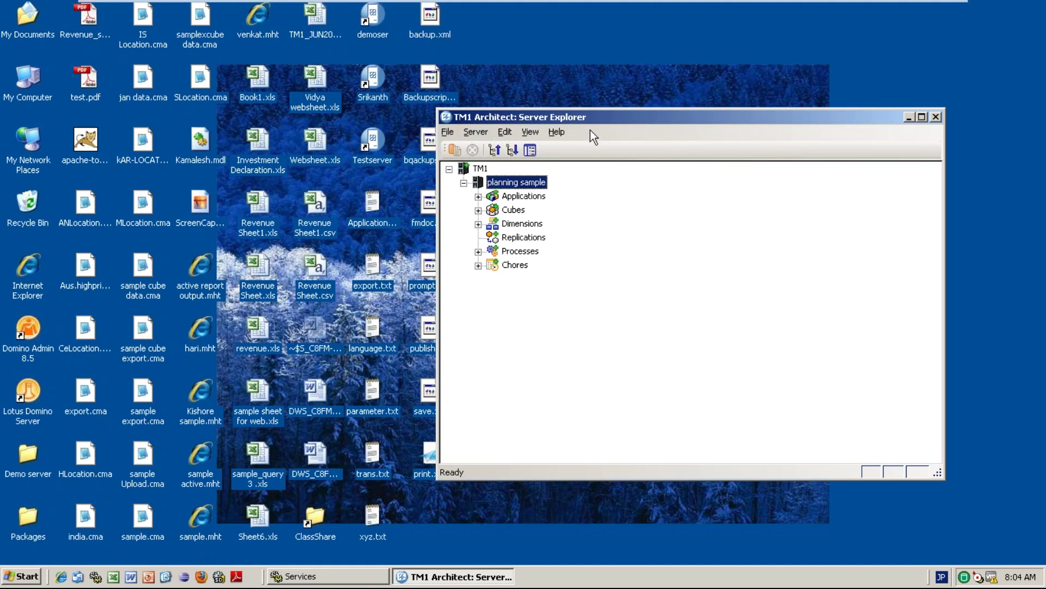
Maximize Server Explorer and expand the Cubes node to list all cubes.
double_click(581, 119)
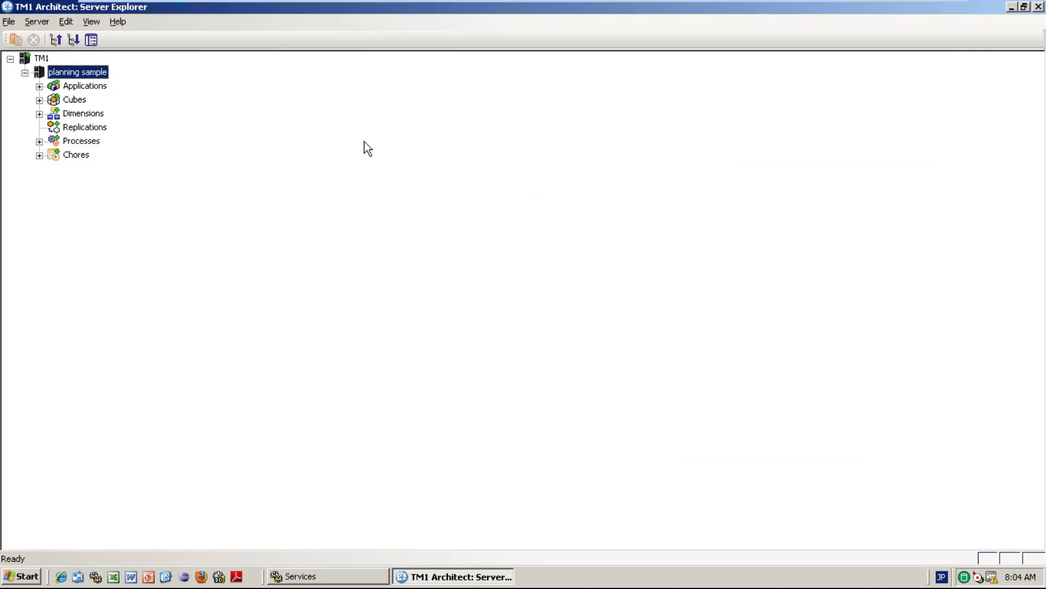
click(40, 99)
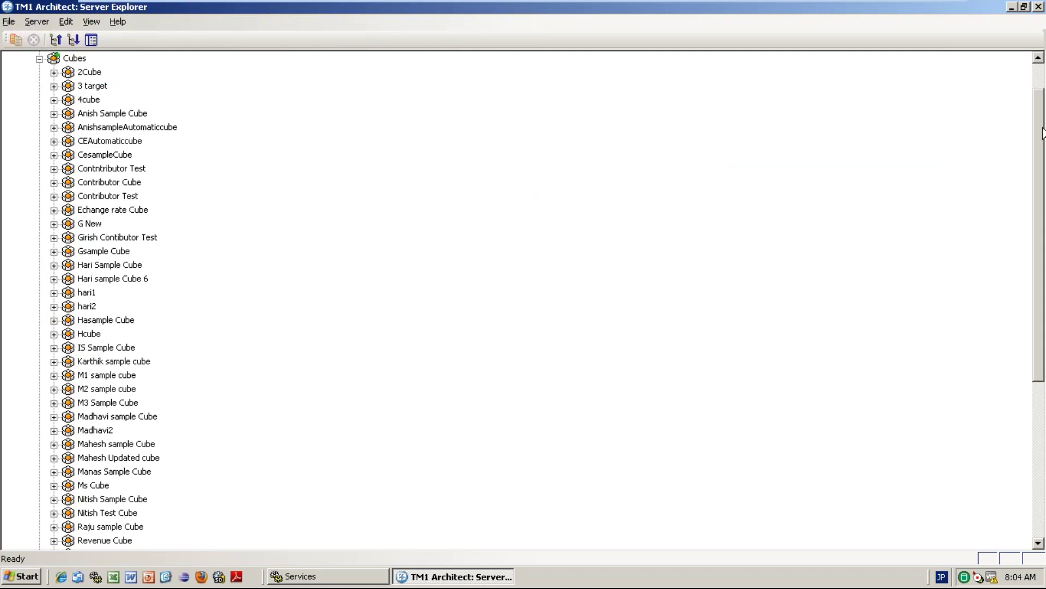
drag(1042, 135, 1042, 235)
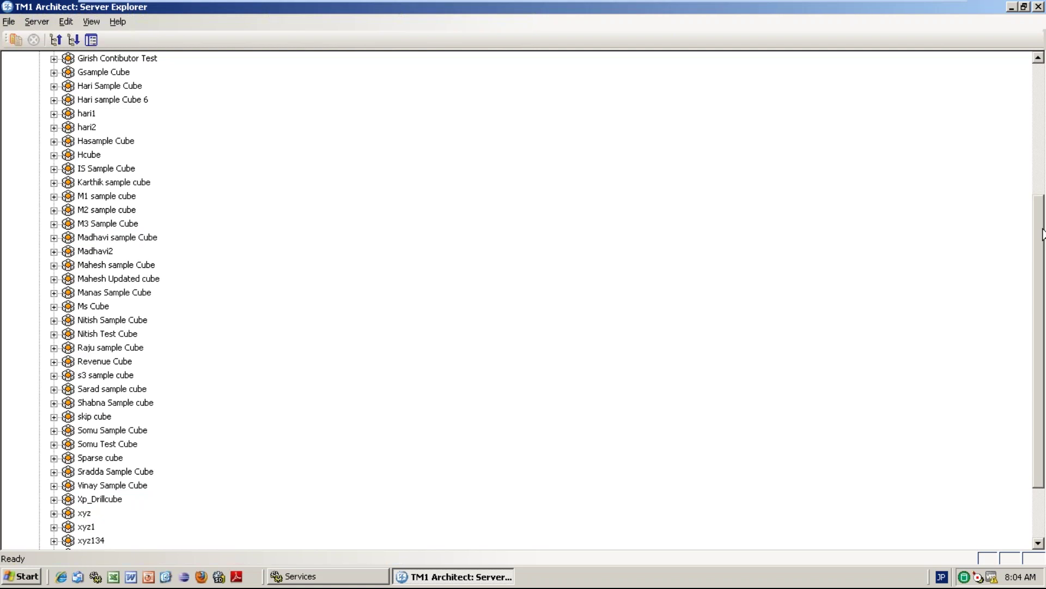
drag(1042, 234, 1035, 135)
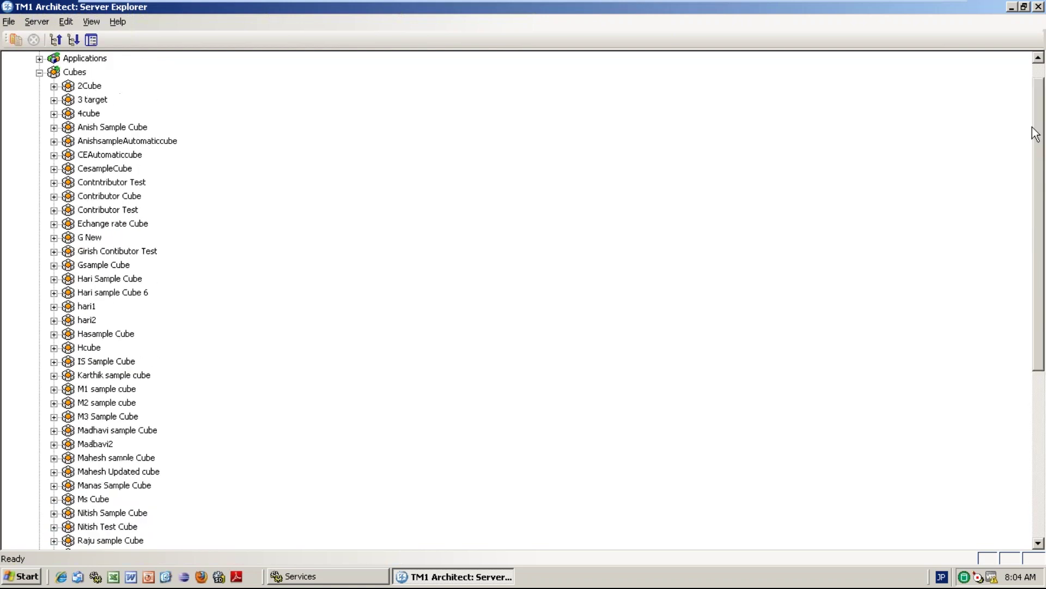
click(75, 72)
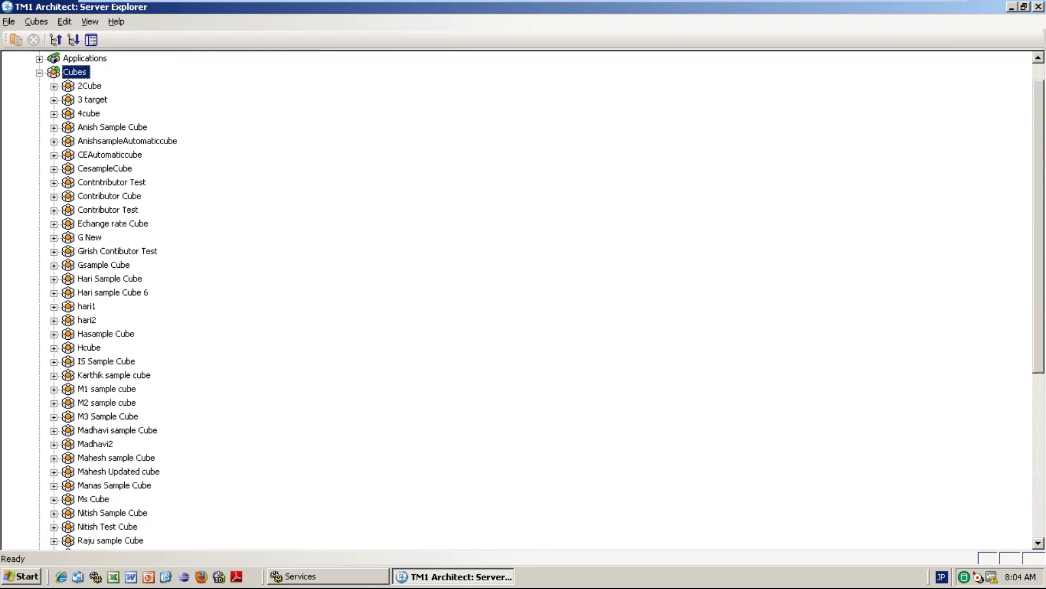
Start a new cube and add the S1Location, S1Time and S1Measure dimensions.
right_click(76, 71)
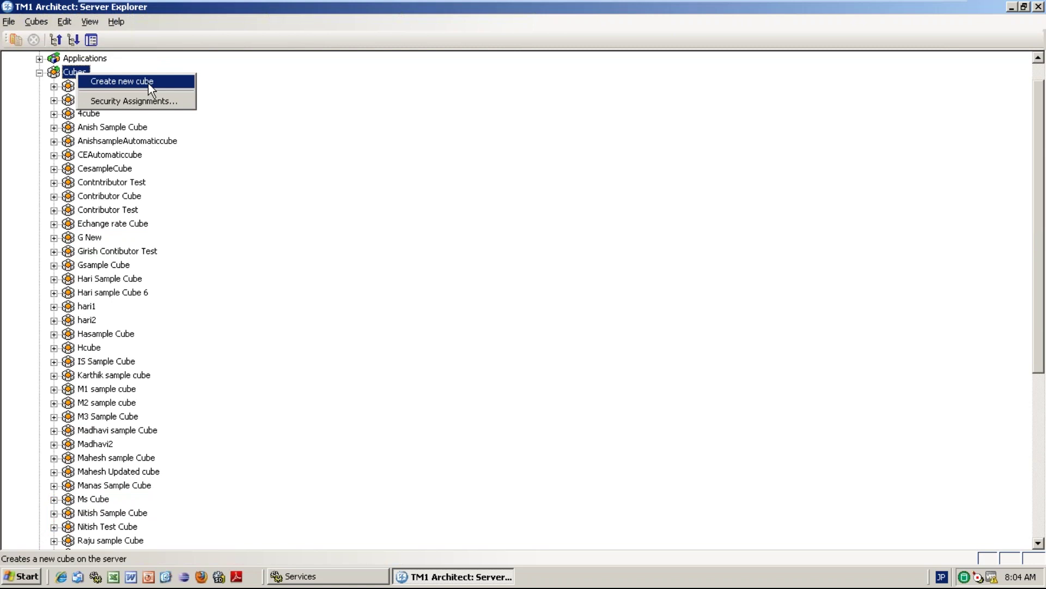
click(149, 83)
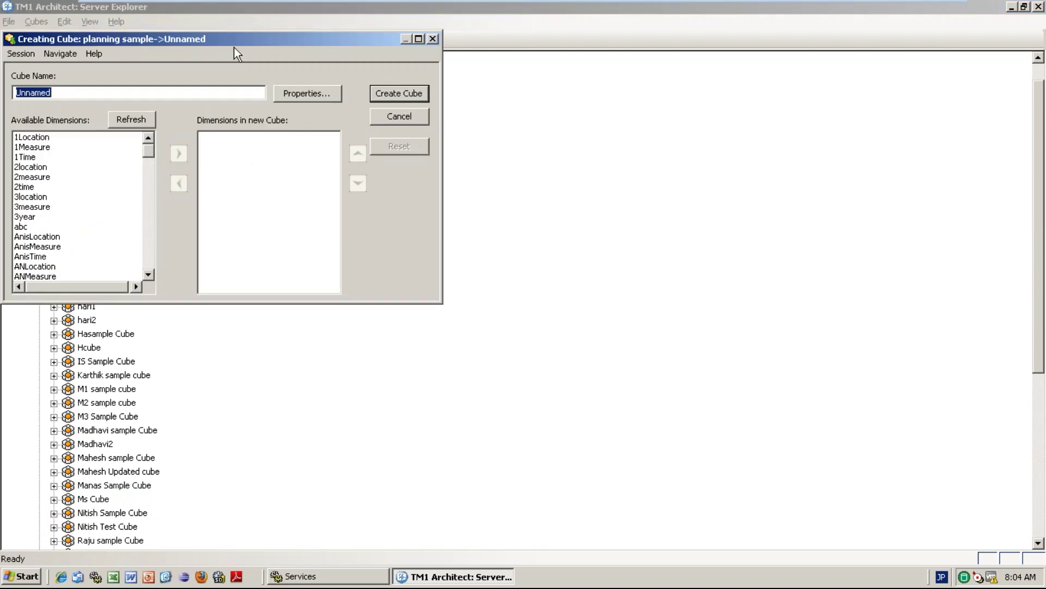
drag(148, 150, 156, 227)
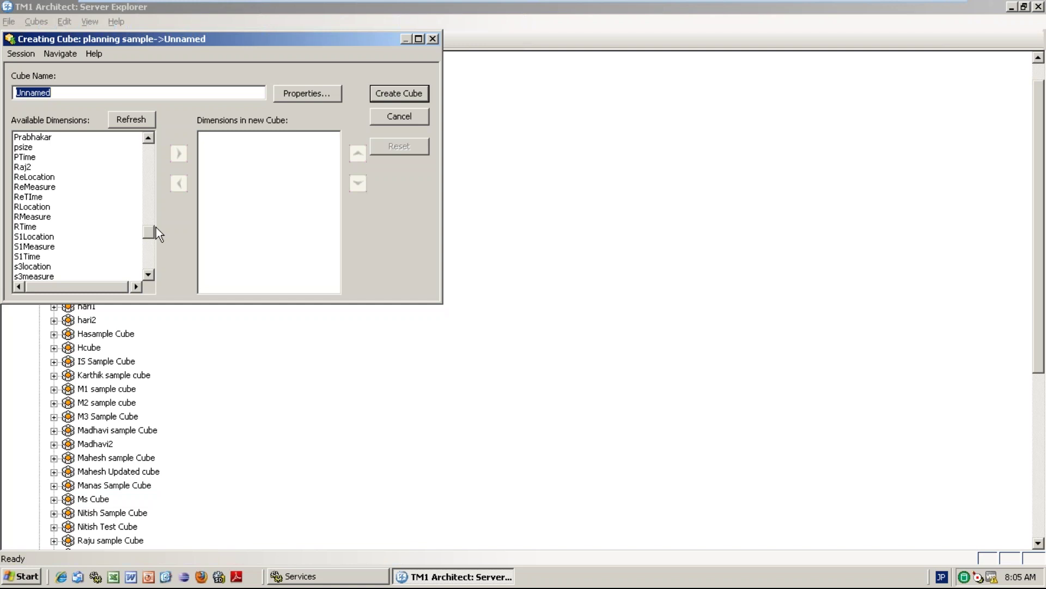
click(32, 237)
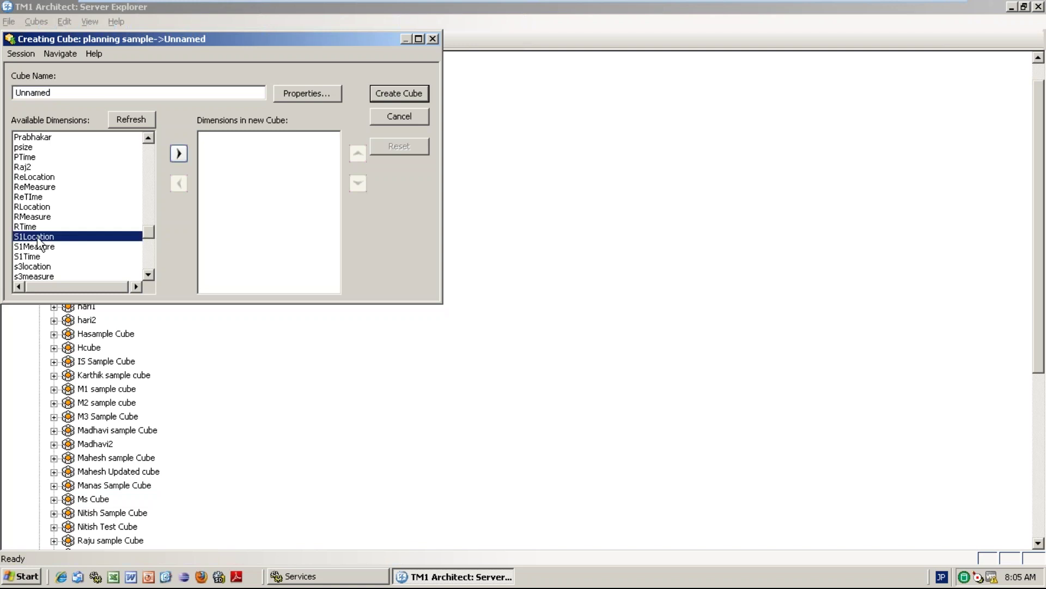
click(179, 154)
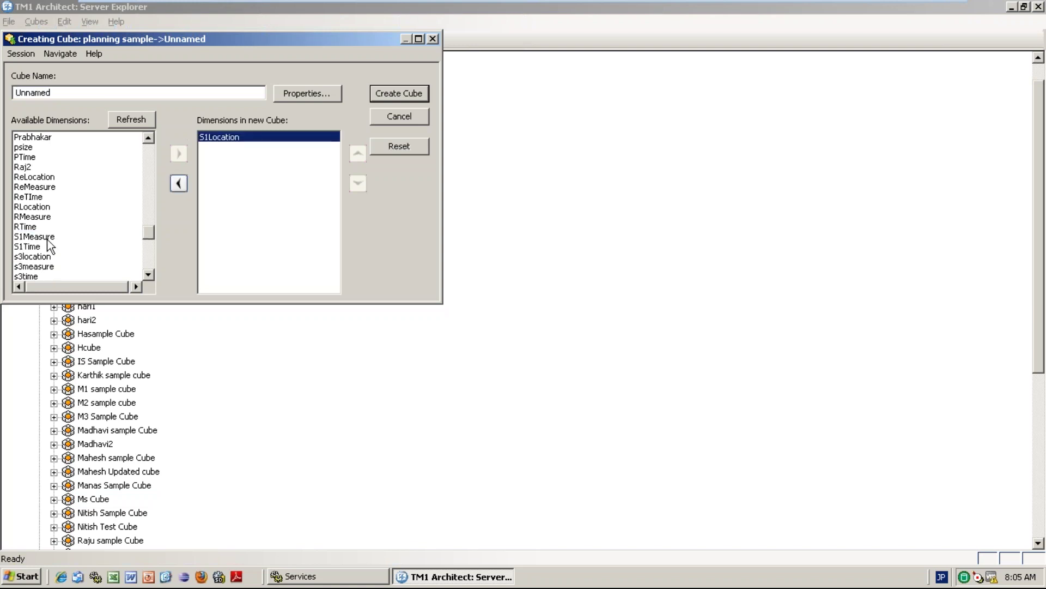
click(33, 238)
click(29, 256)
click(32, 246)
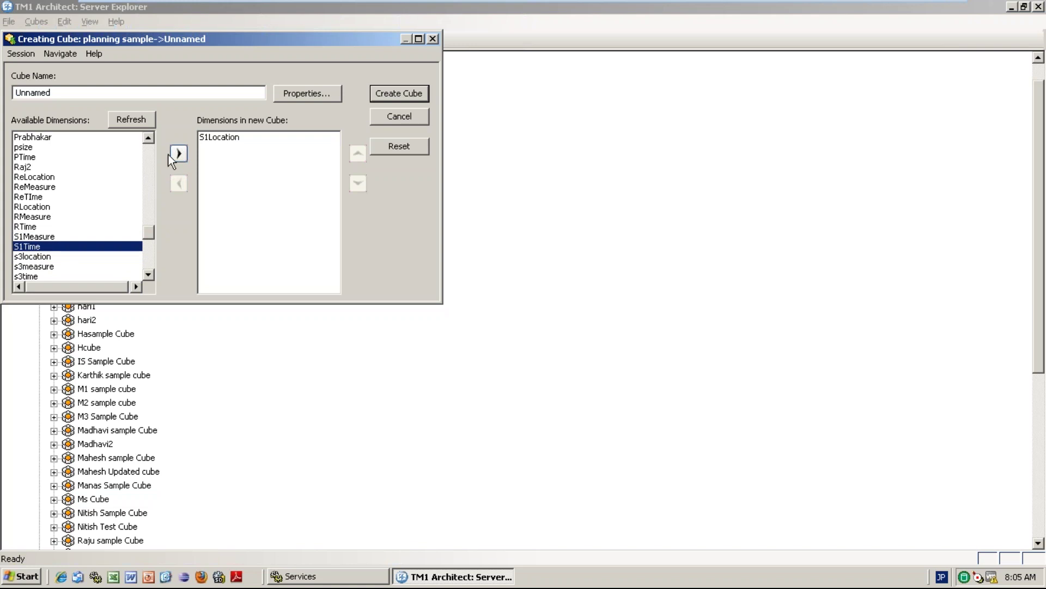
click(179, 153)
click(58, 236)
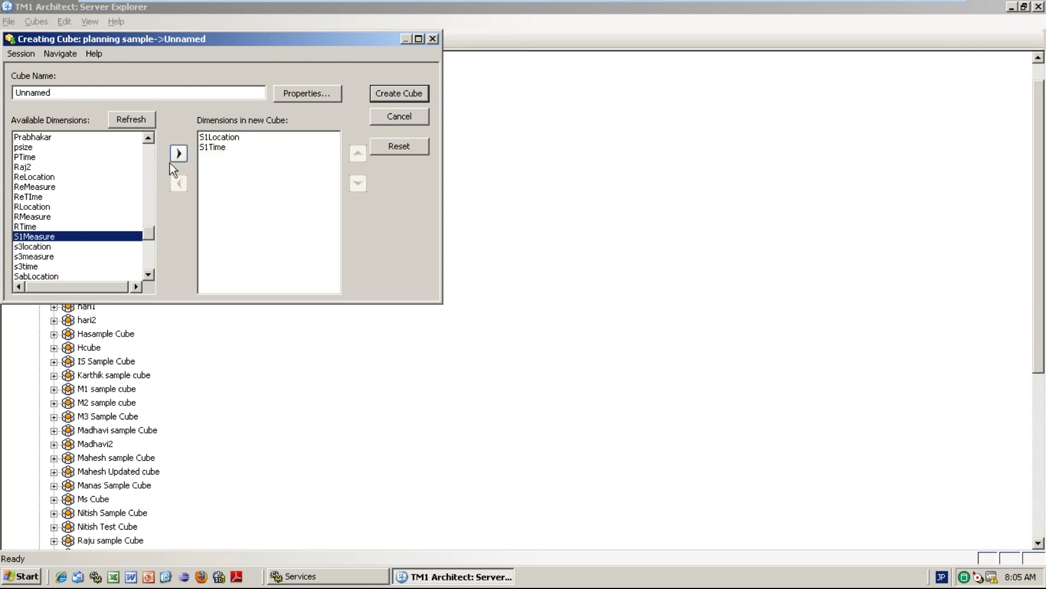
click(179, 152)
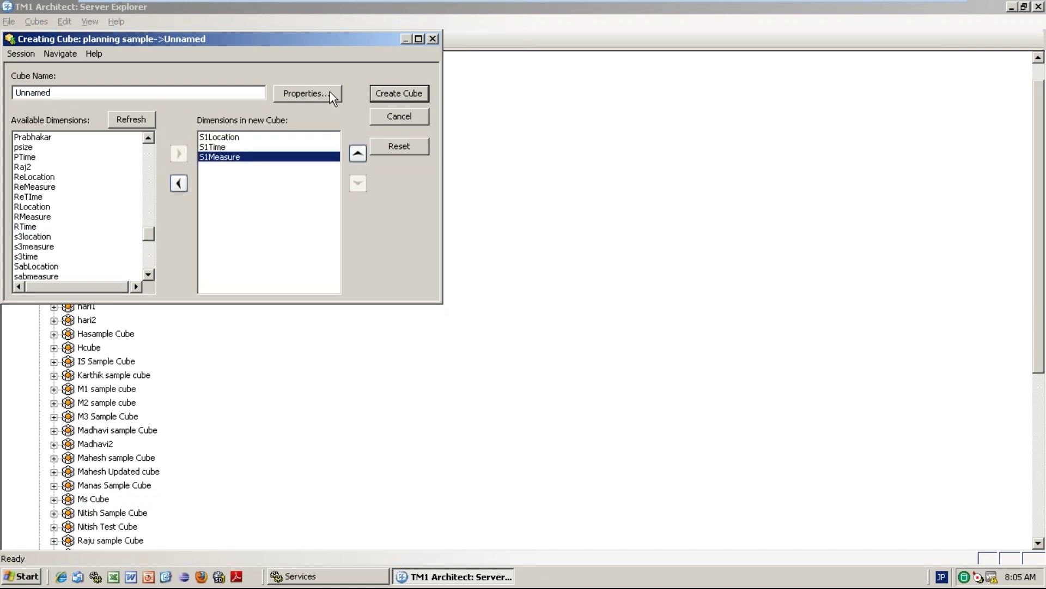
Name the new cube 'Priyanka sample Cube' and create it.
click(149, 94)
key(BackSpace)
key(BackSpace)
key(BackSpace)
key(BackSpace)
key(BackSpace)
key(BackSpace)
key(BackSpace)
text(Priyanka sample)
key(BackSpace)
key(BackSpace)
key(BackSpace)
text(p)
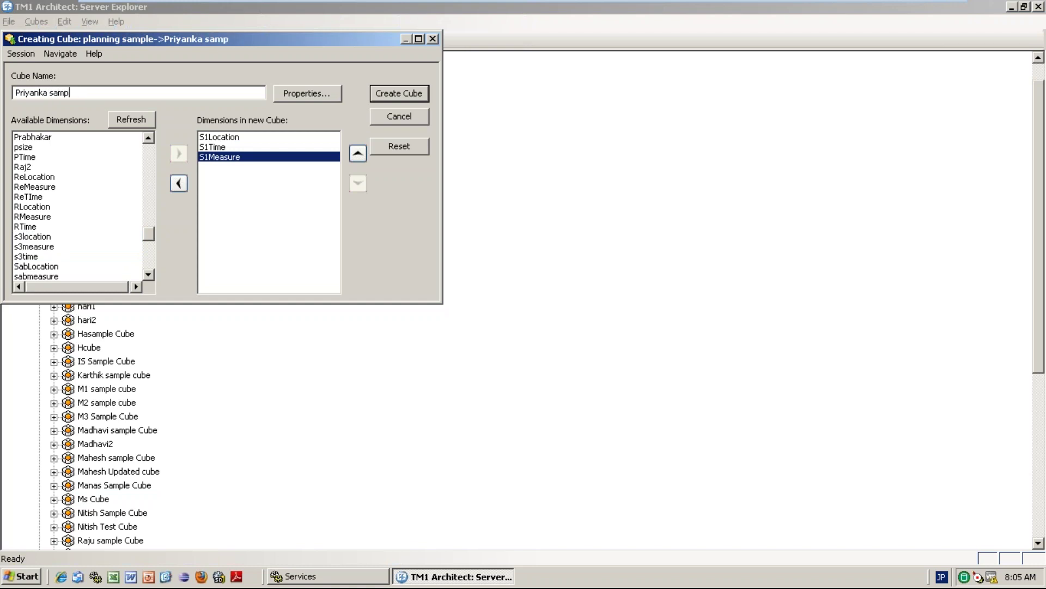
text(le Cube)
key(Return)
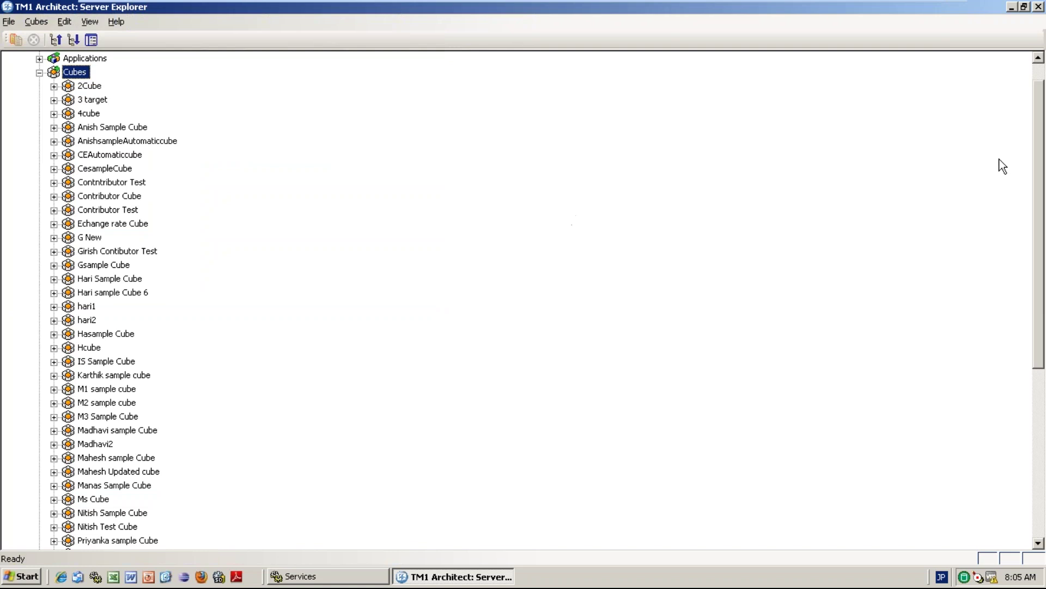
Expand Priyanka sample Cube's dimensions and open the cube in the Cube Viewer.
drag(1039, 158, 1042, 303)
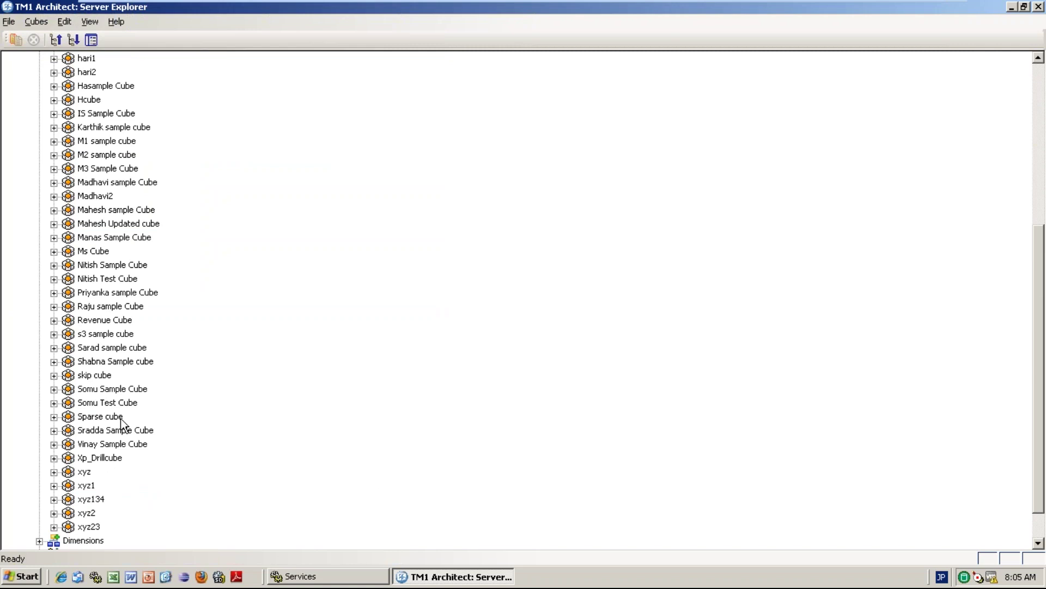
click(121, 296)
click(54, 292)
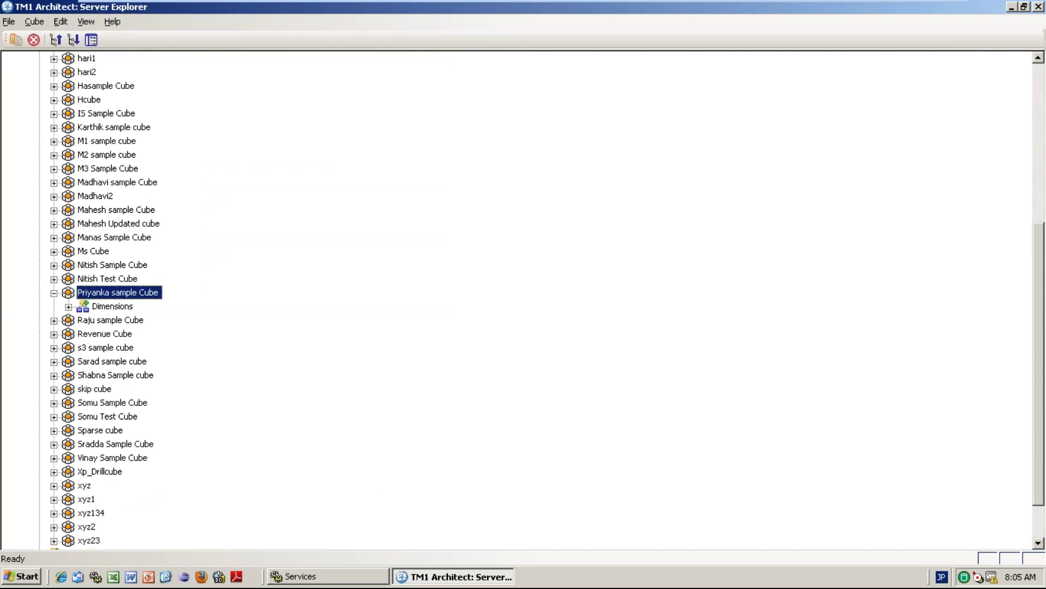
click(68, 307)
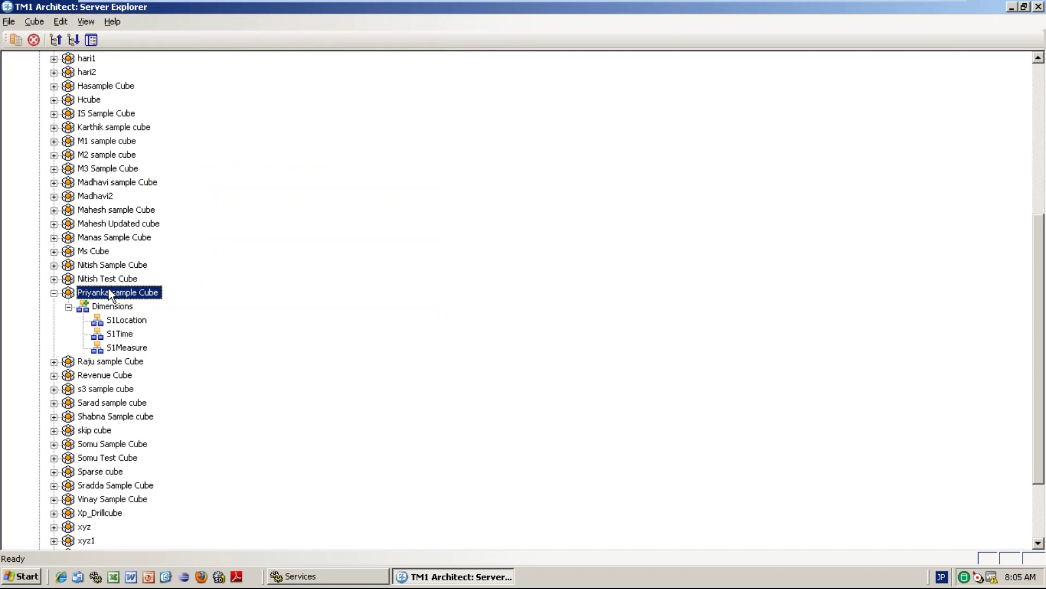
double_click(129, 295)
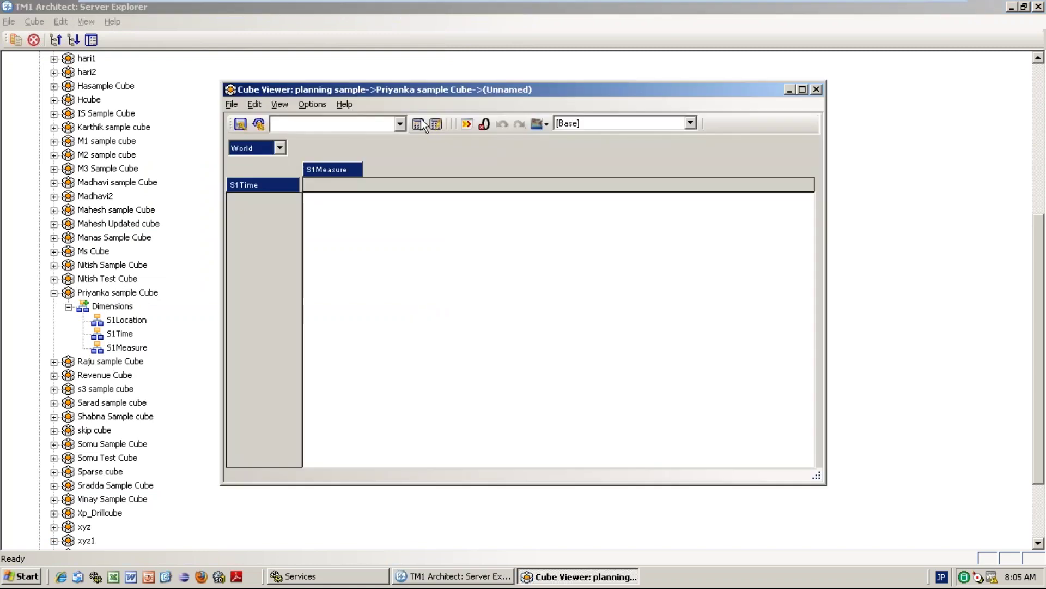
Load the cube's values and expand 2011 and 2013 into their months.
click(421, 124)
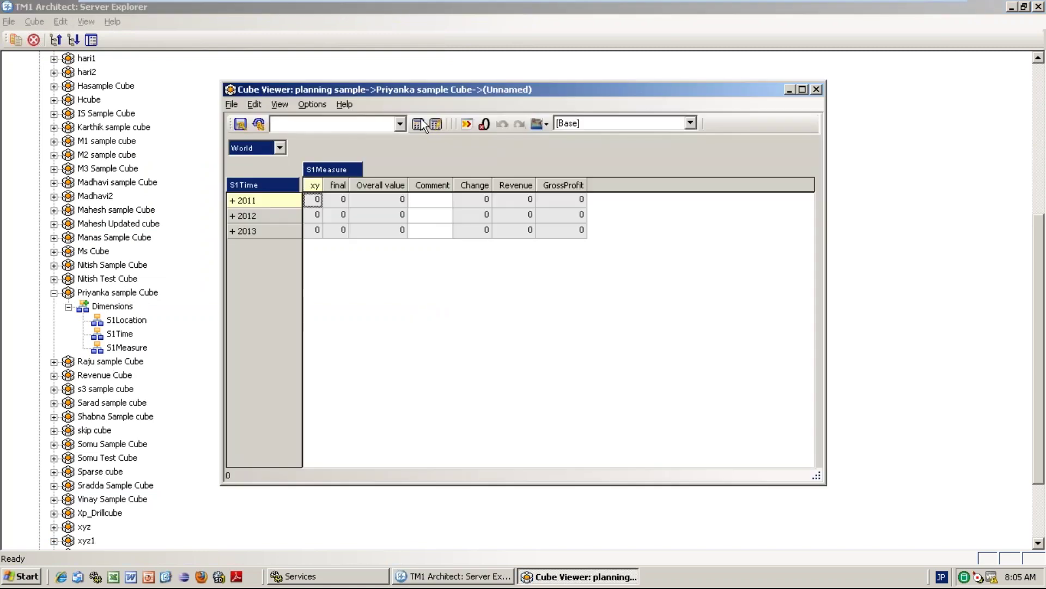
click(231, 200)
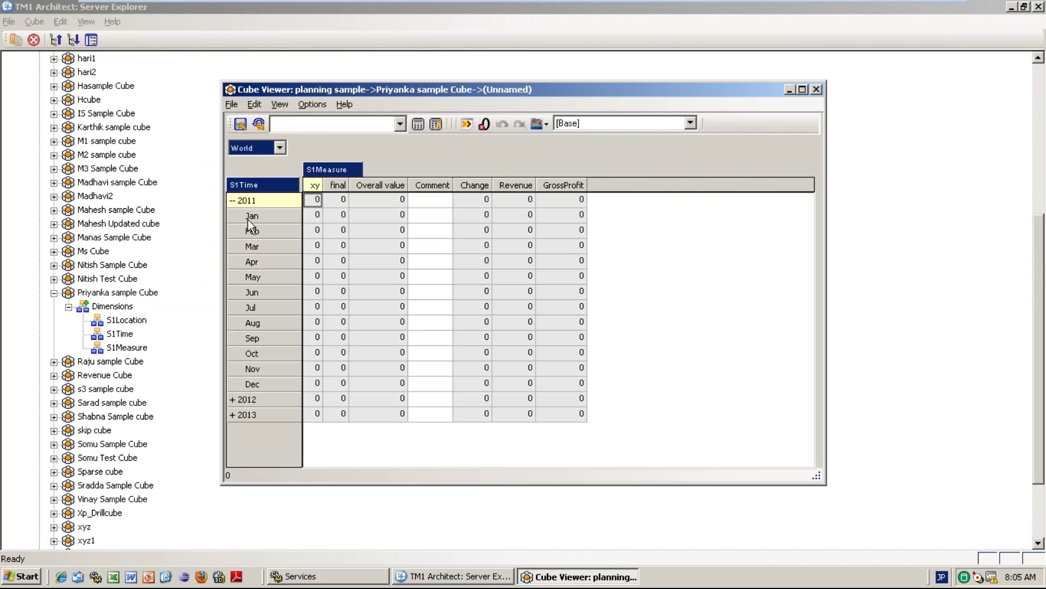
click(237, 409)
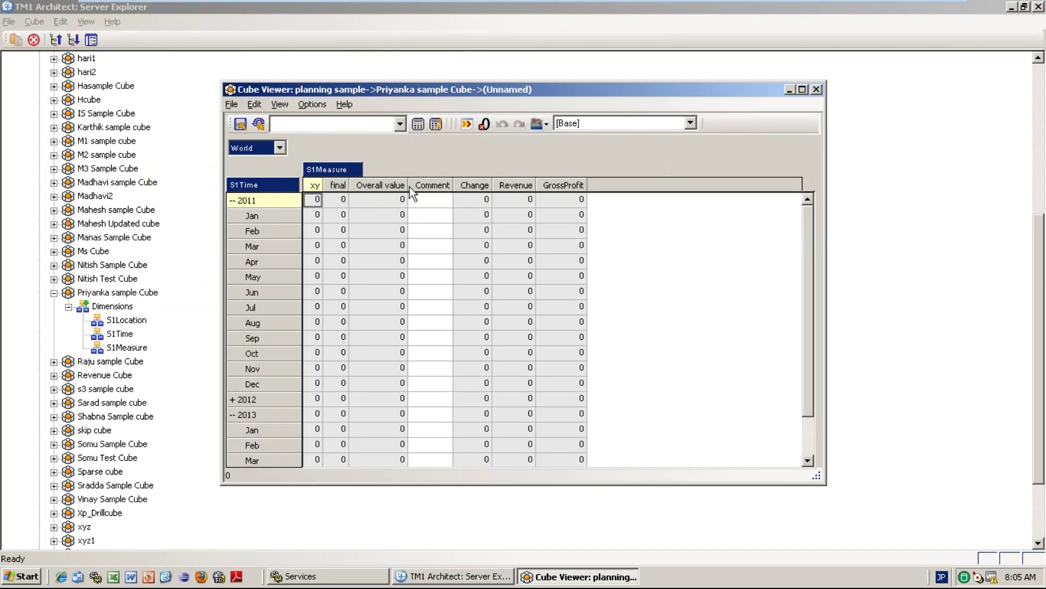
click(438, 217)
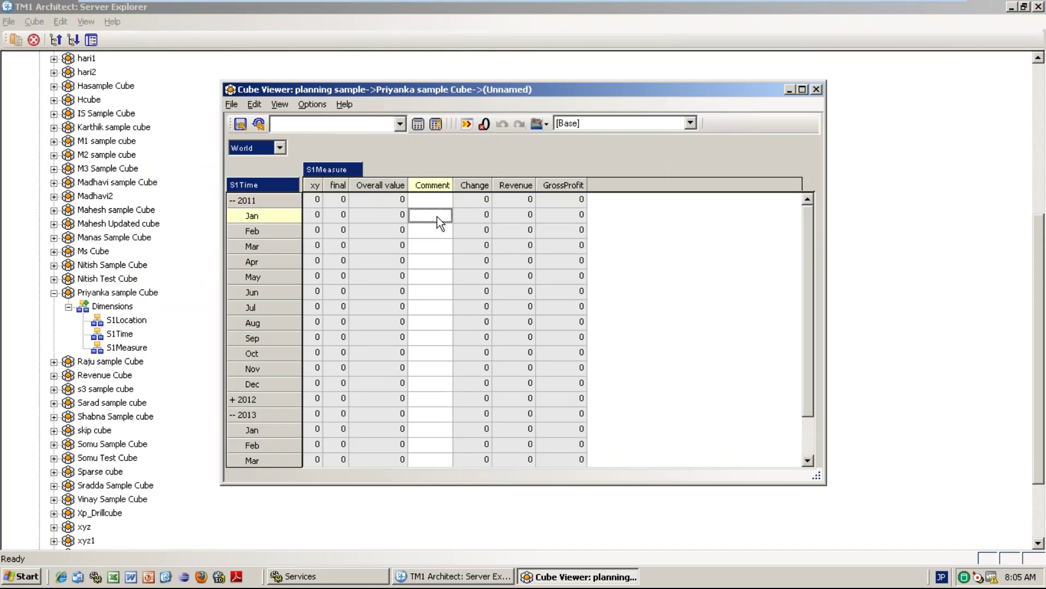
Switch the title location to India and enter 20 as January 2011's Overall value.
click(279, 147)
click(250, 189)
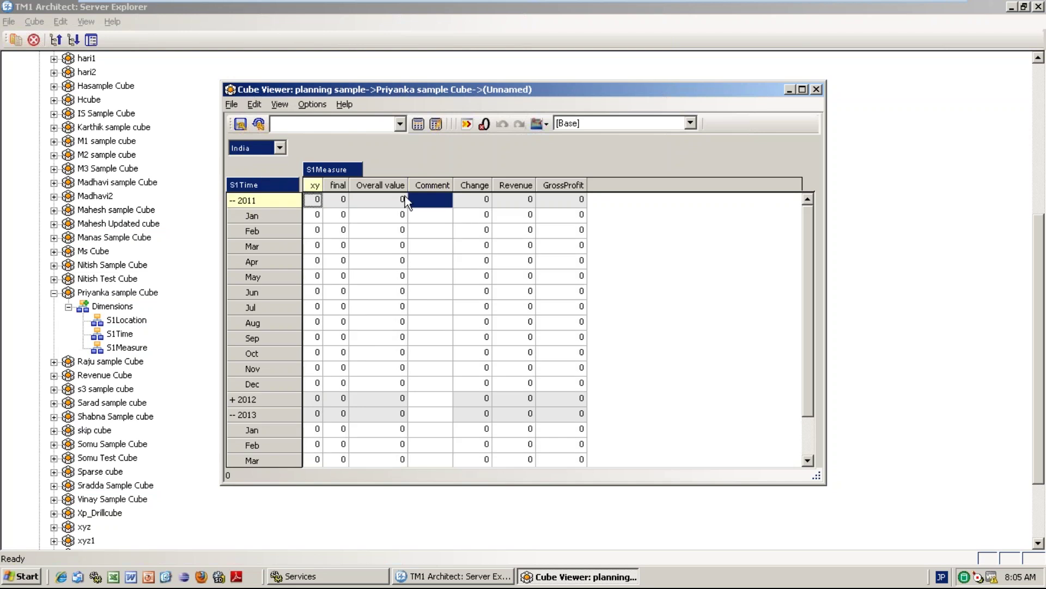
click(368, 249)
click(377, 217)
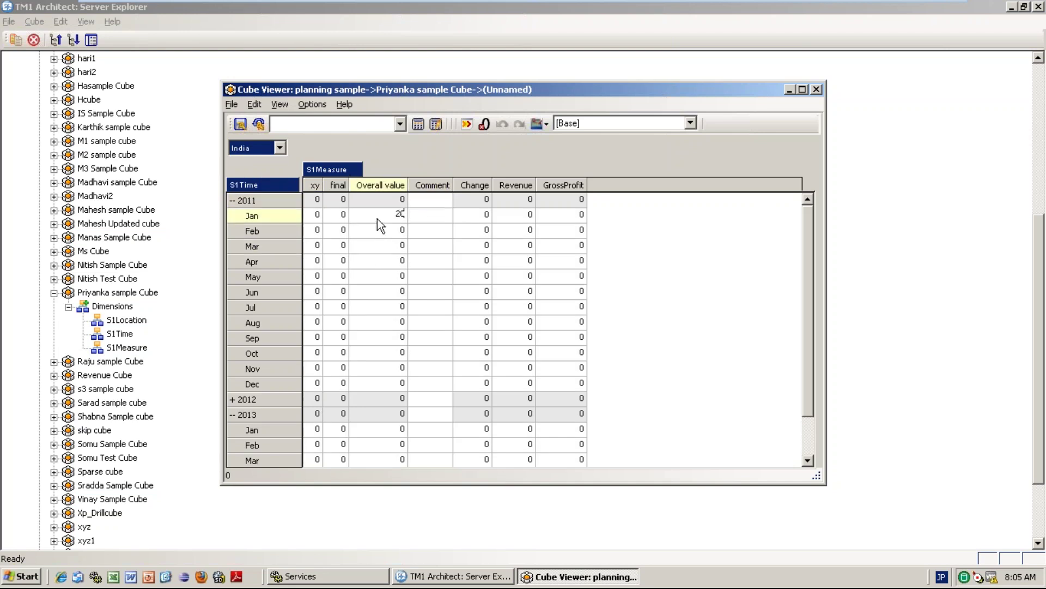
key(Return)
right_click(383, 211)
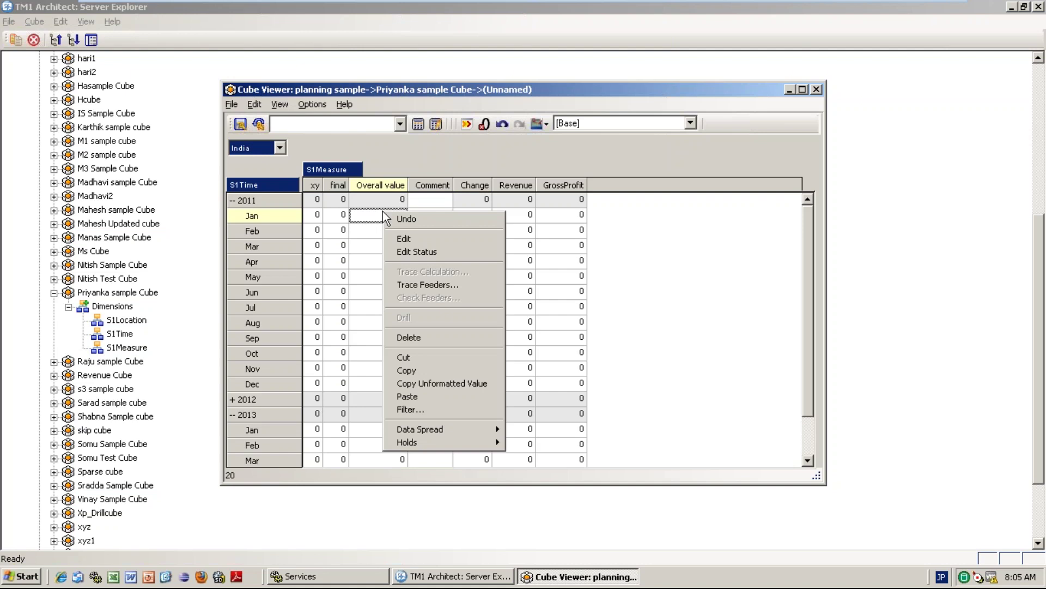
Apply a Growth % data spread starting at 1000 with 20% growth across India's 2011 months.
mouse_move(456, 424)
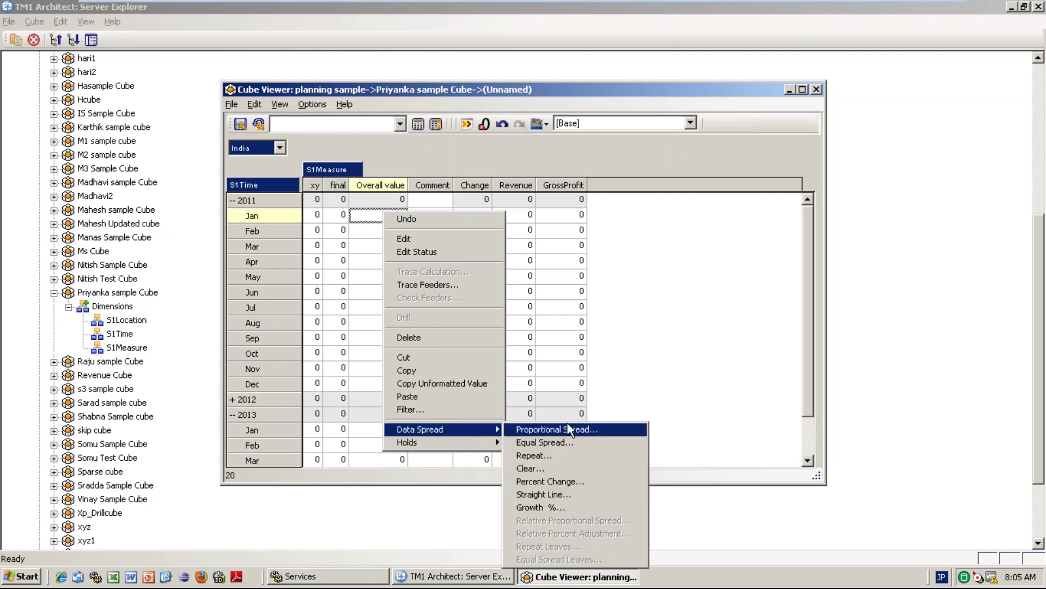
click(539, 507)
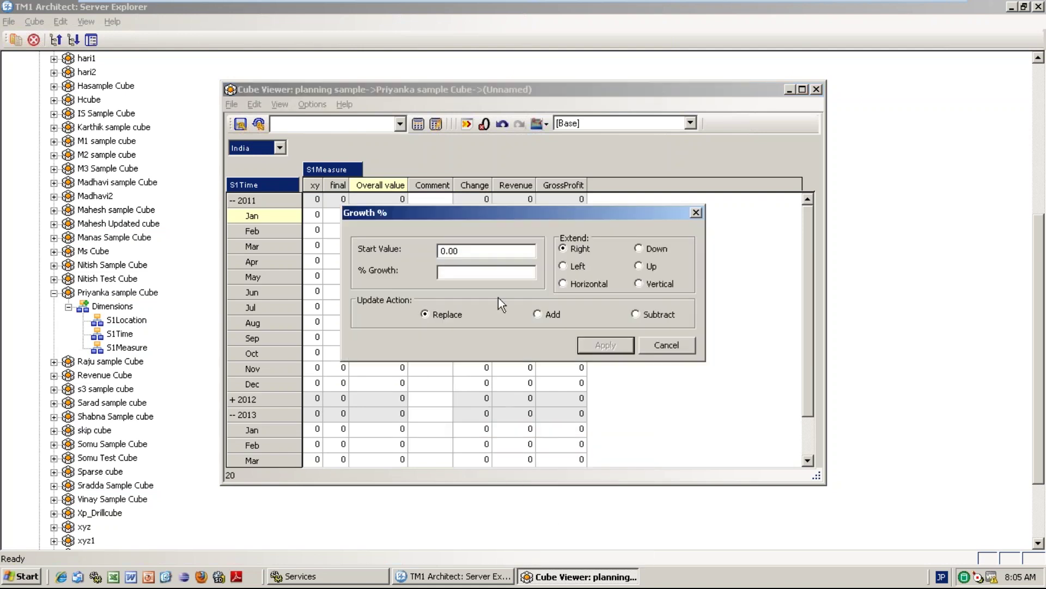
double_click(439, 250)
text(100)
click(463, 273)
click(464, 255)
text(0)
click(450, 273)
text(20)
click(602, 343)
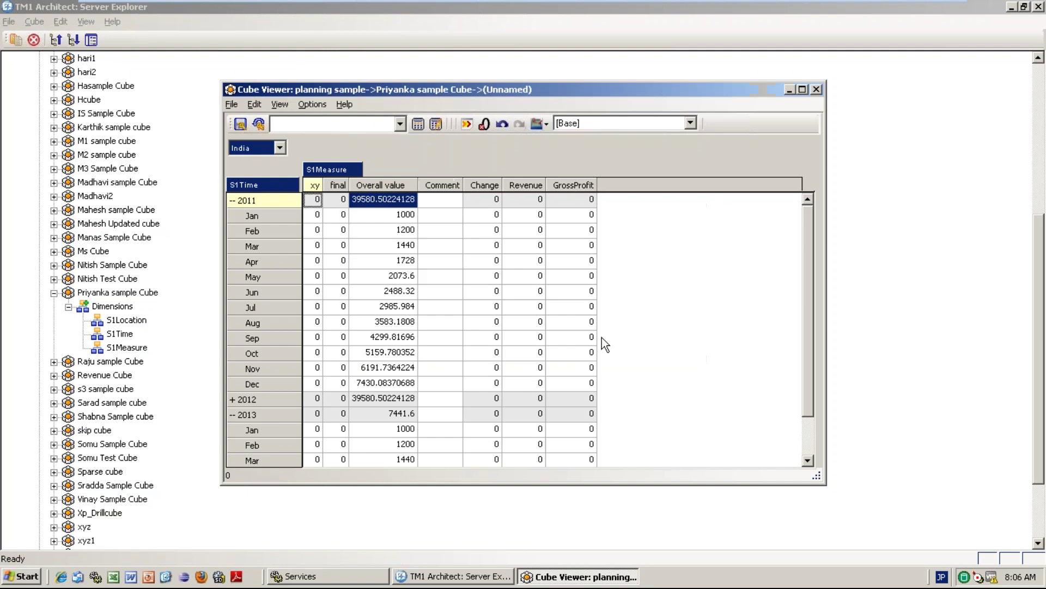
key(Right)
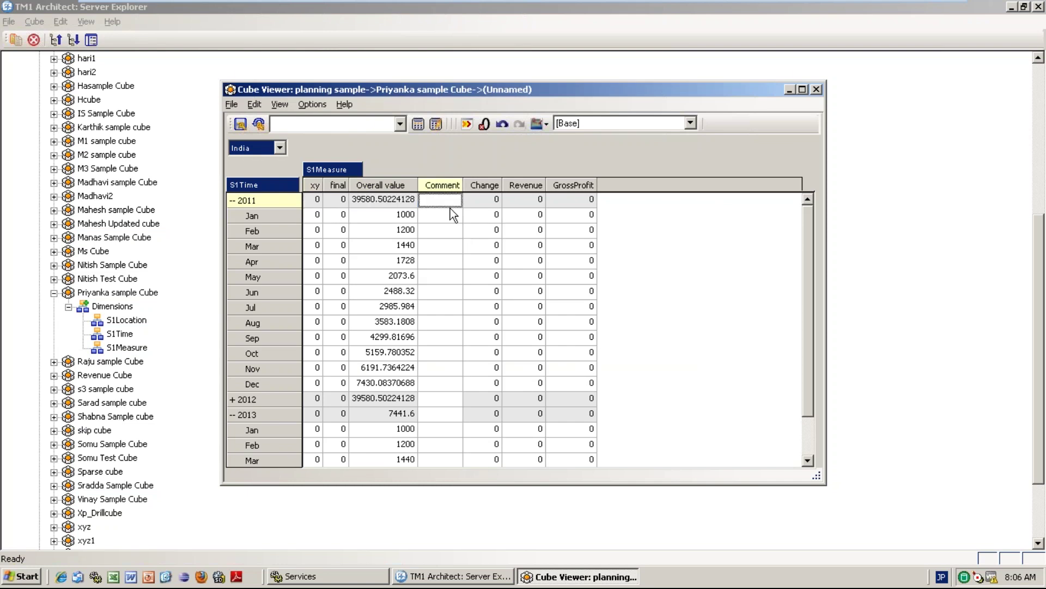
key(Home)
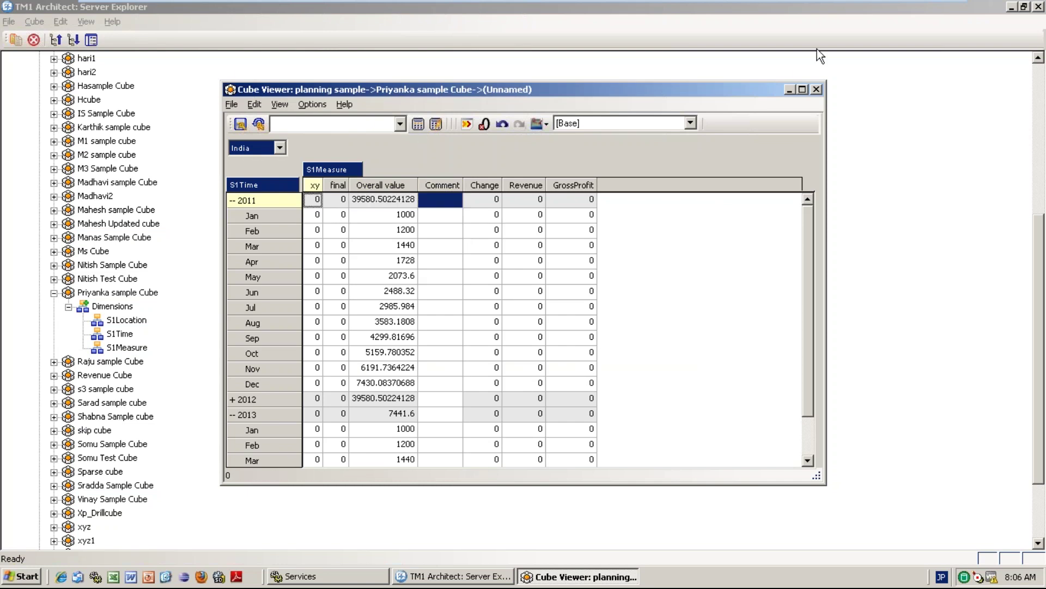
Close the Cube Viewer without saving the private view and collapse the cube and Cubes nodes.
click(817, 89)
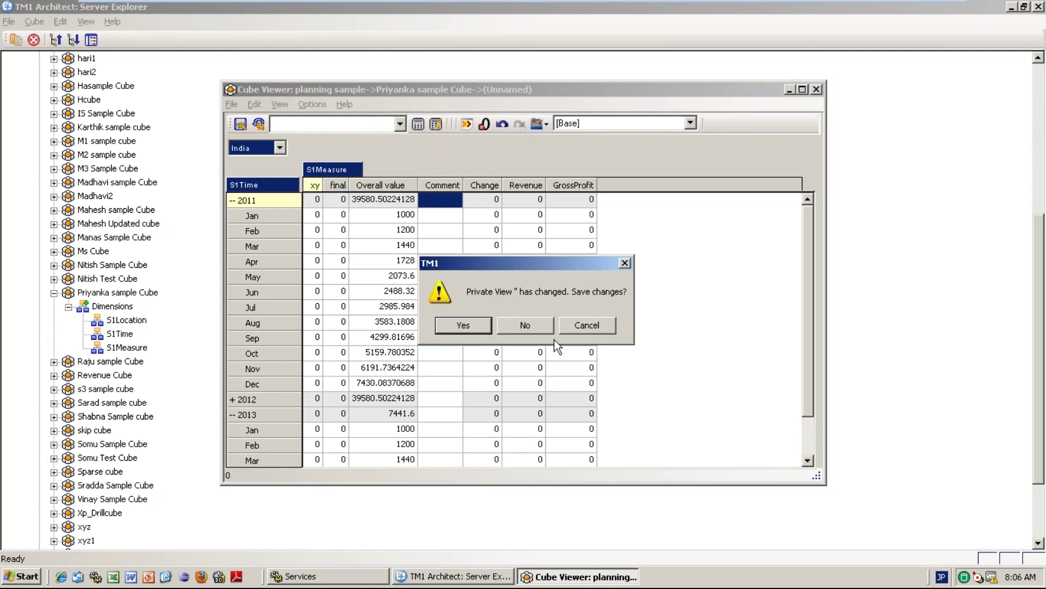
click(516, 326)
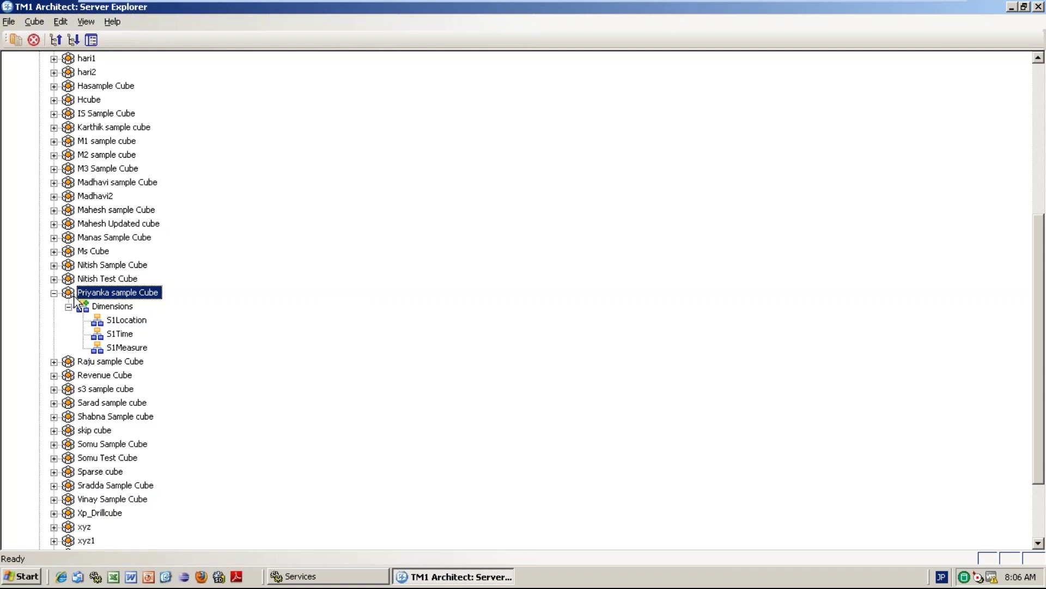
click(53, 293)
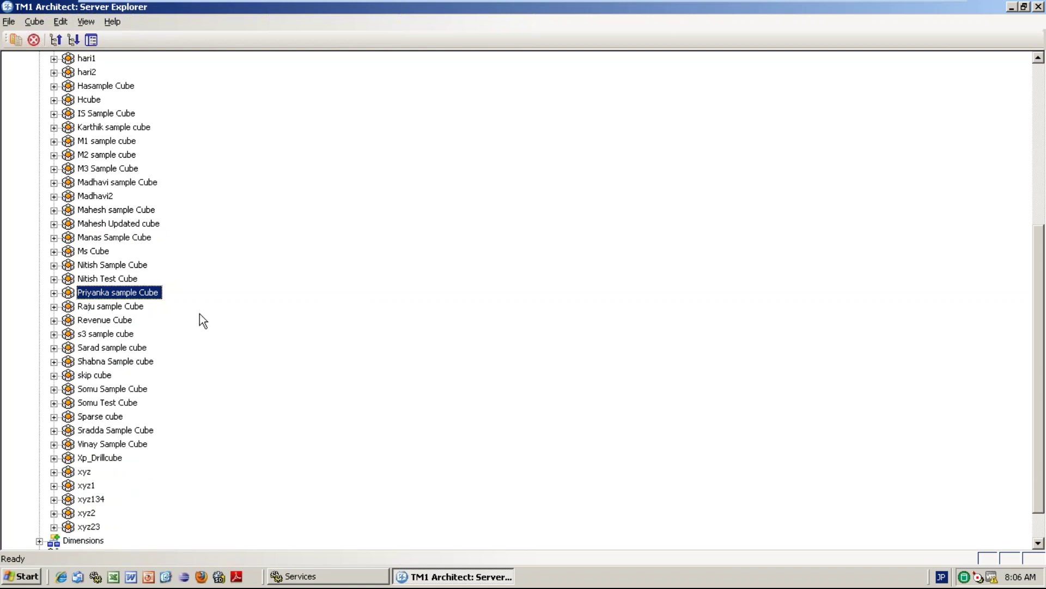
click(1042, 100)
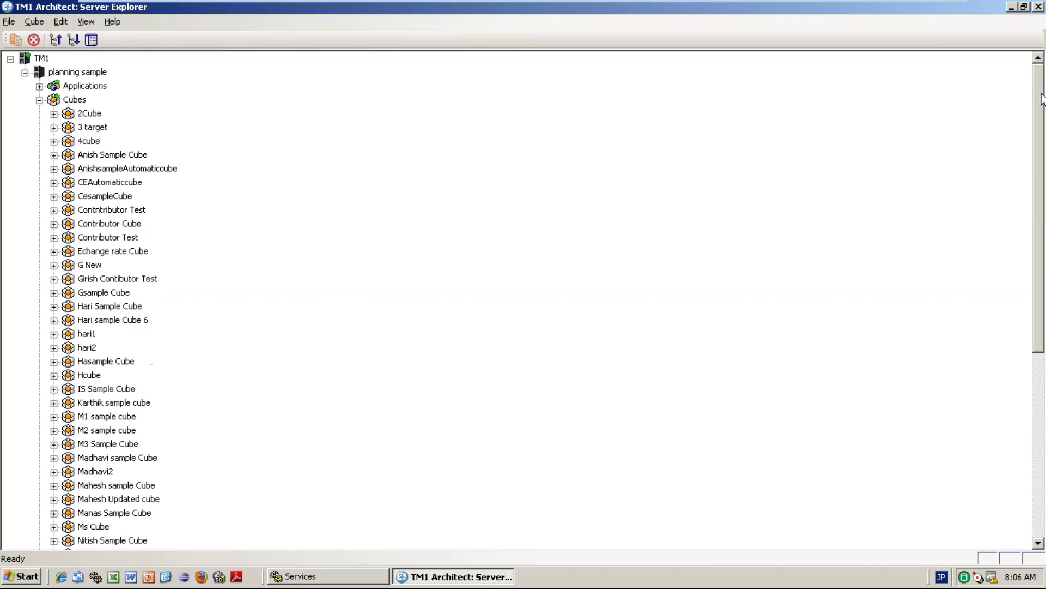
click(39, 100)
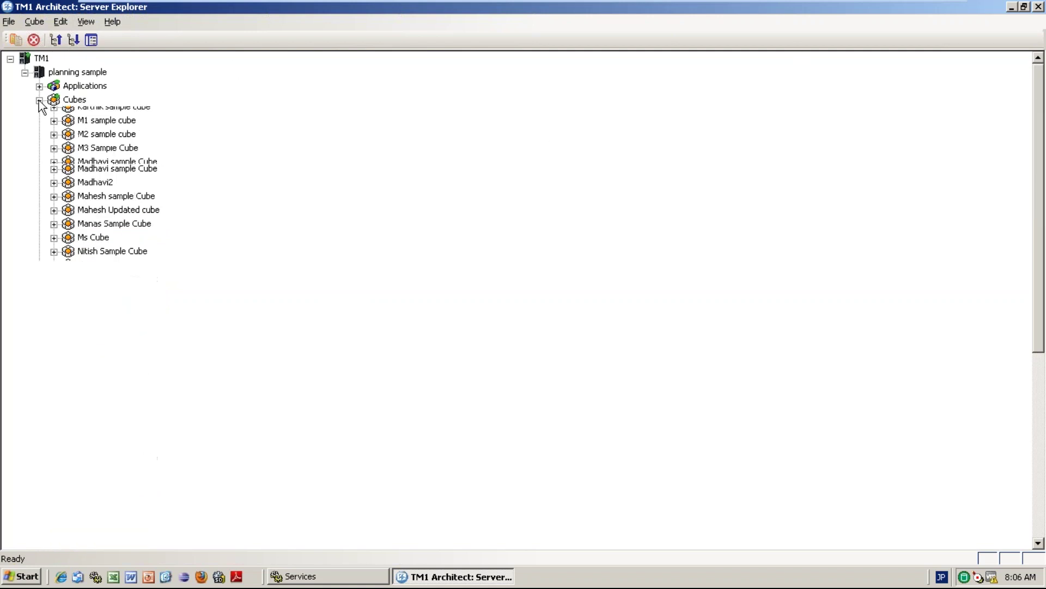
click(90, 72)
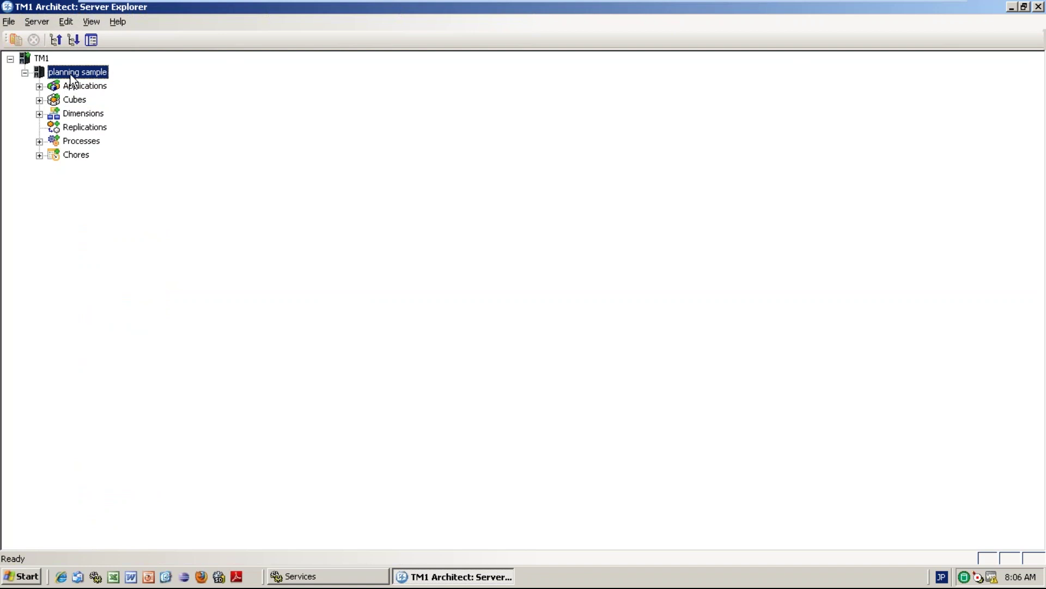
Open planning sample's Security > Clients/Groups window and widen it to show group columns.
right_click(71, 76)
mouse_move(153, 133)
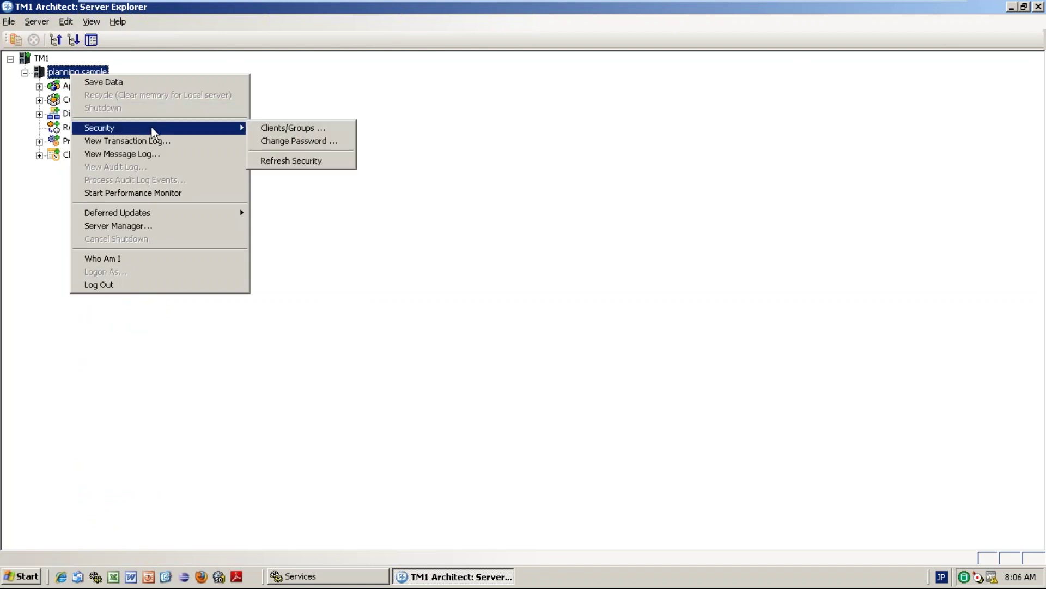
click(285, 127)
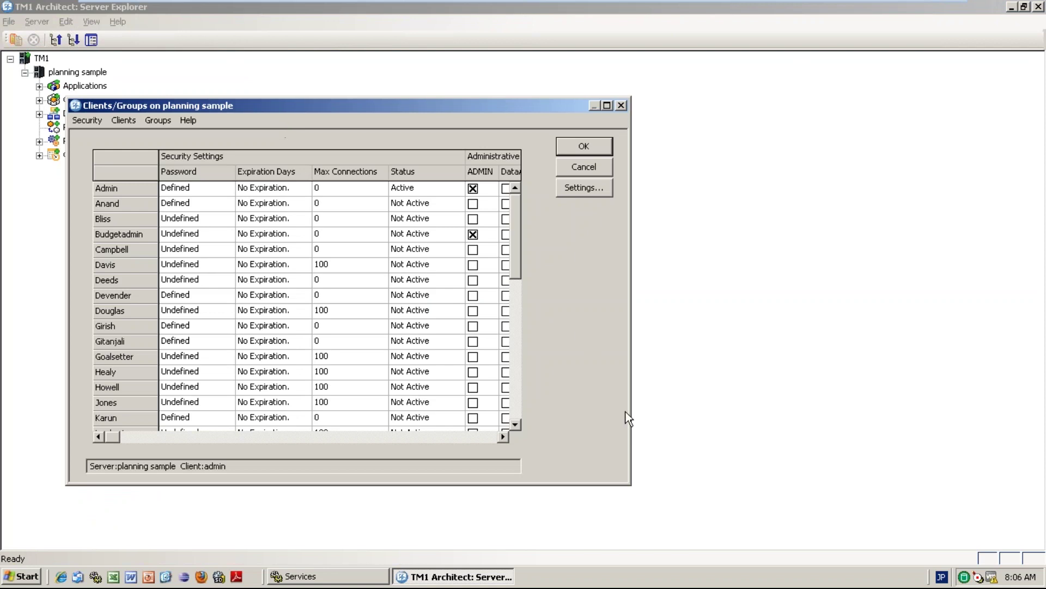
drag(633, 413, 927, 376)
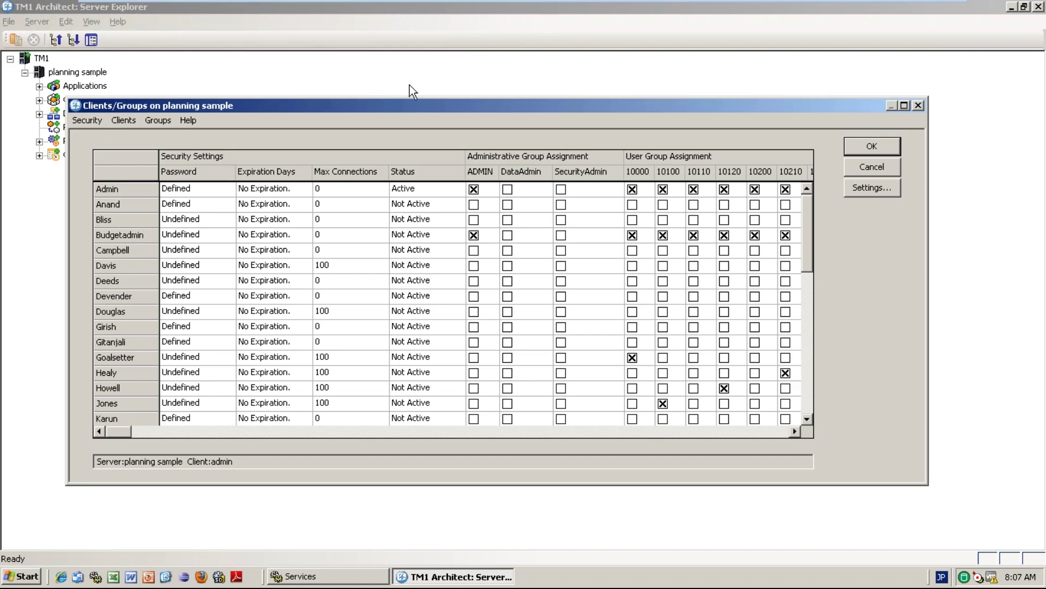
Add a new client, entering the restricted user's name as the client name.
click(124, 123)
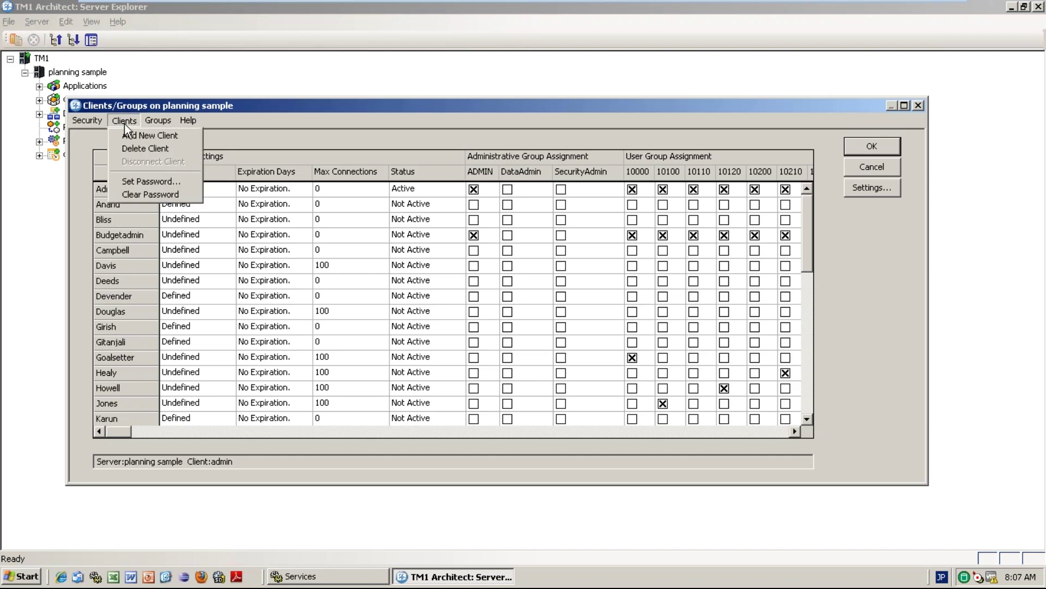
key(Left)
click(121, 120)
click(133, 132)
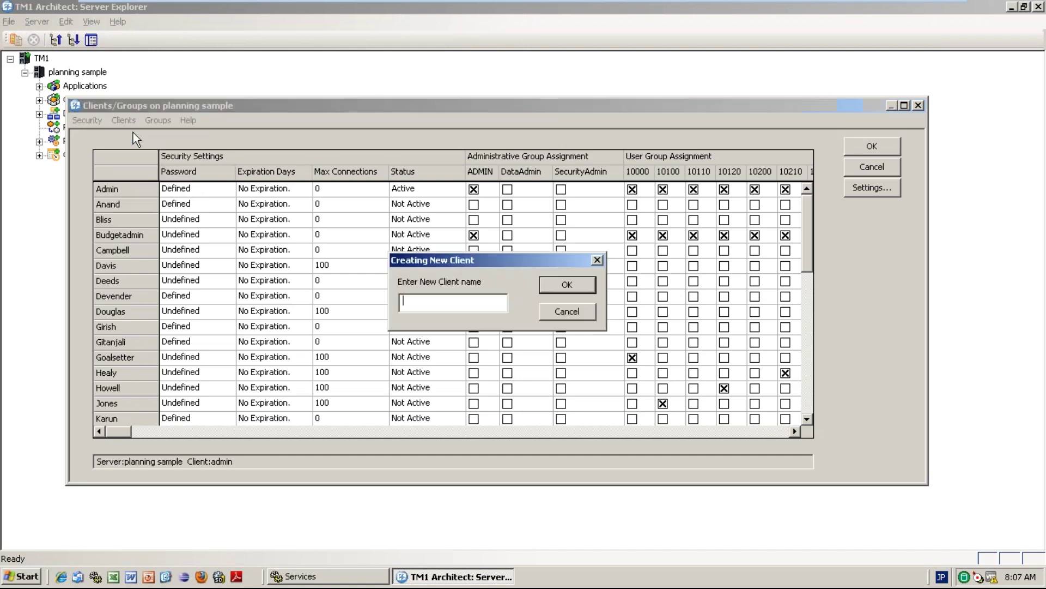
text(prfi)
key(BackSpace)
key(BackSpace)
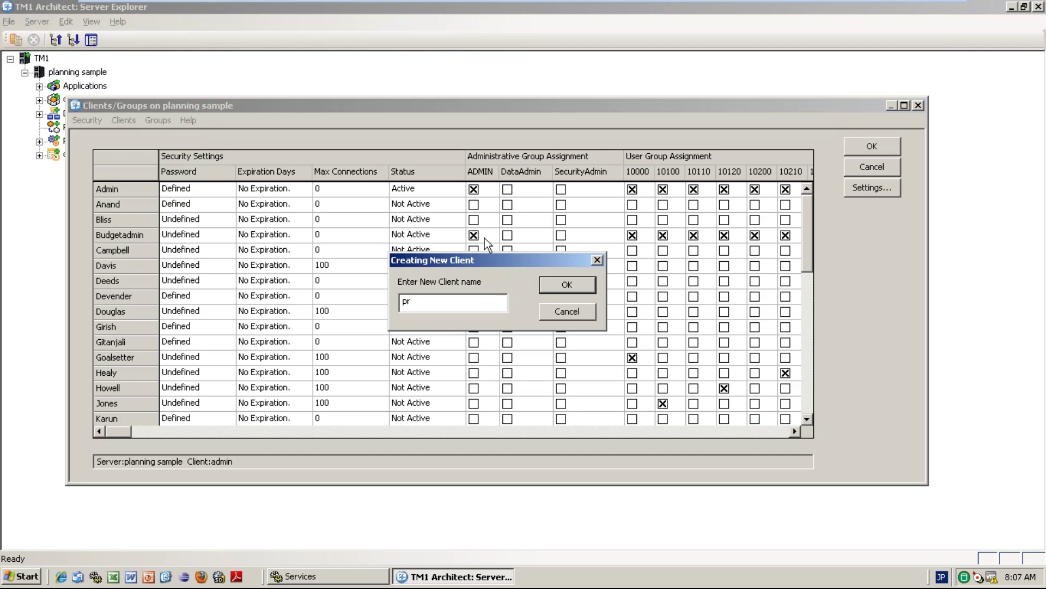
text(iyank)
key(Return)
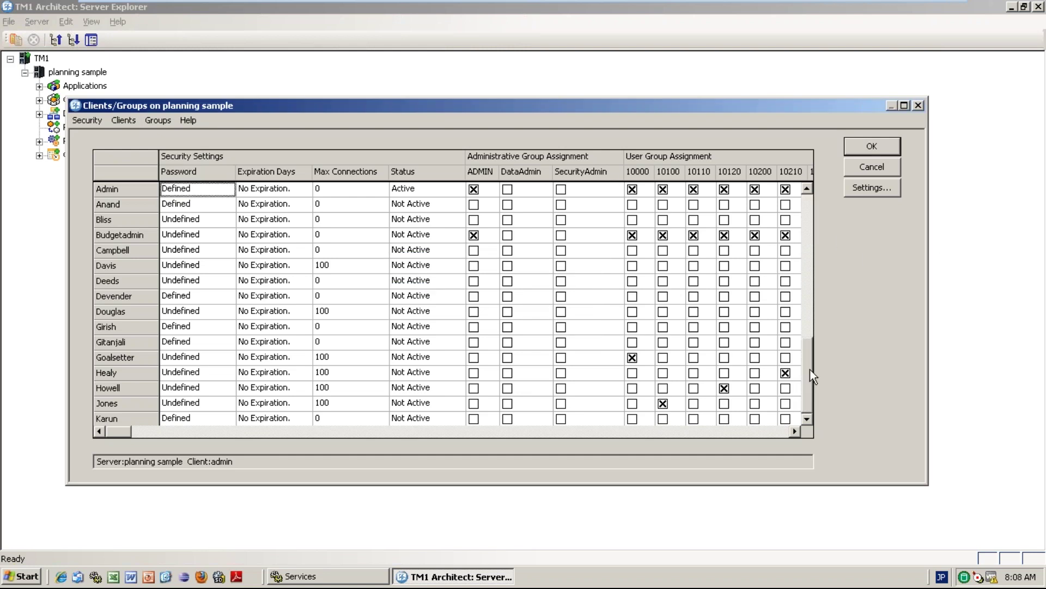
Set the new client's password and enter it again to verify.
click(188, 404)
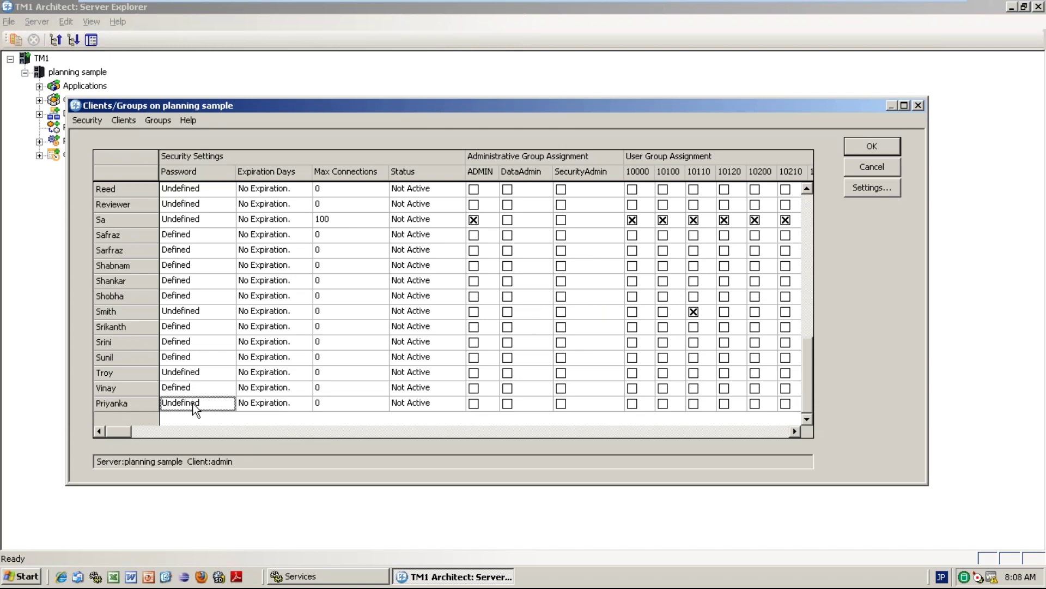
key(Return)
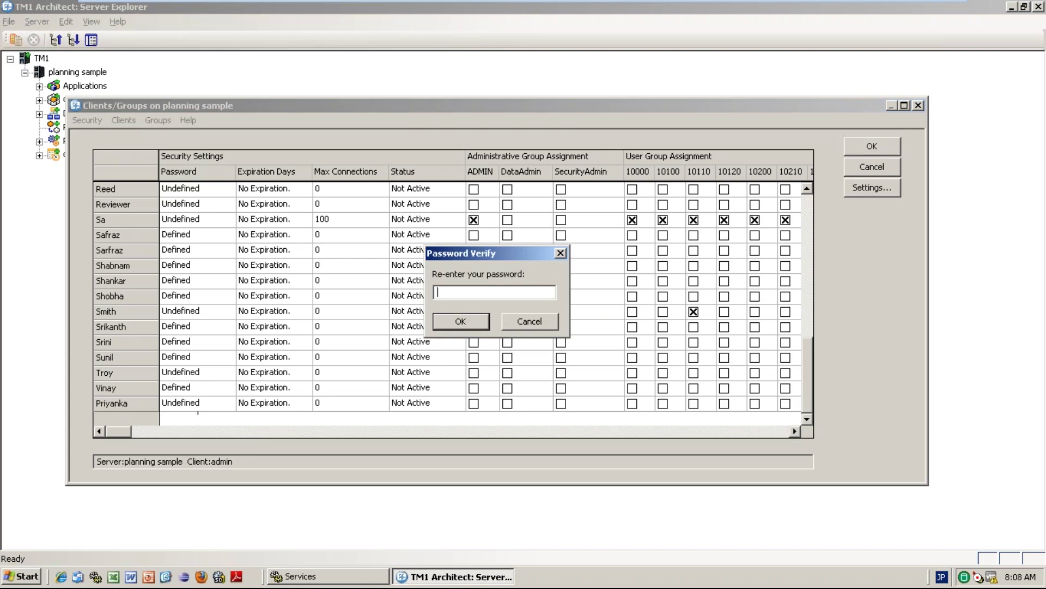
key(Return)
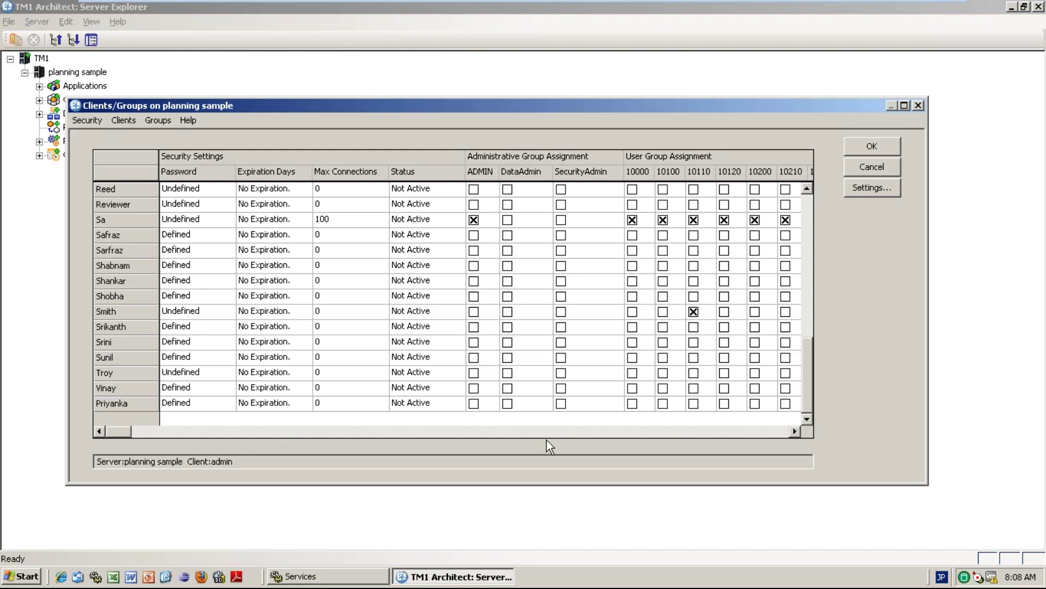
Replace the new client's password with a re-entered, verified one.
click(613, 429)
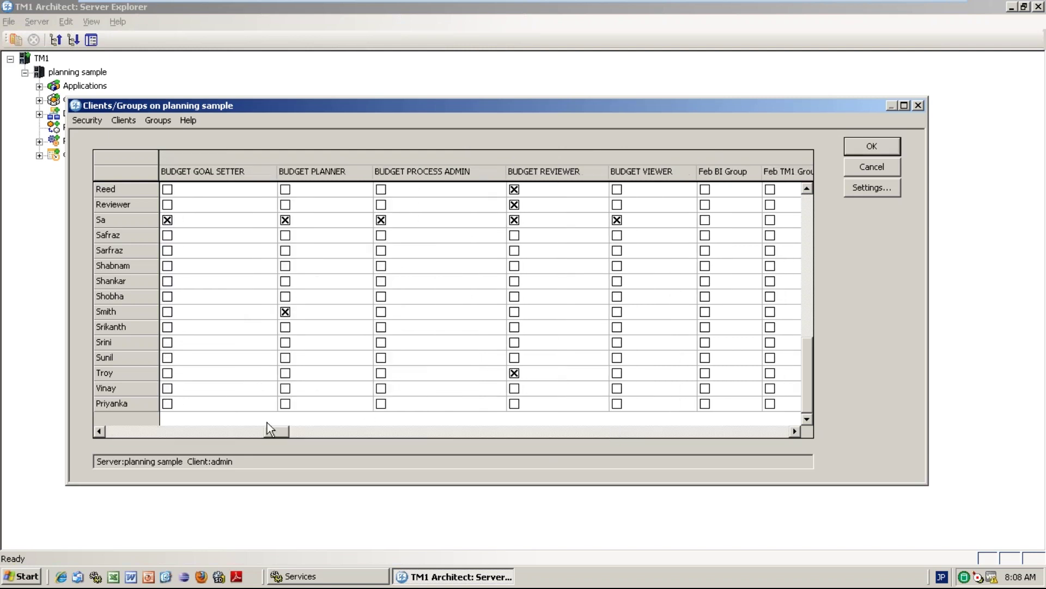
drag(276, 433, 135, 426)
click(185, 405)
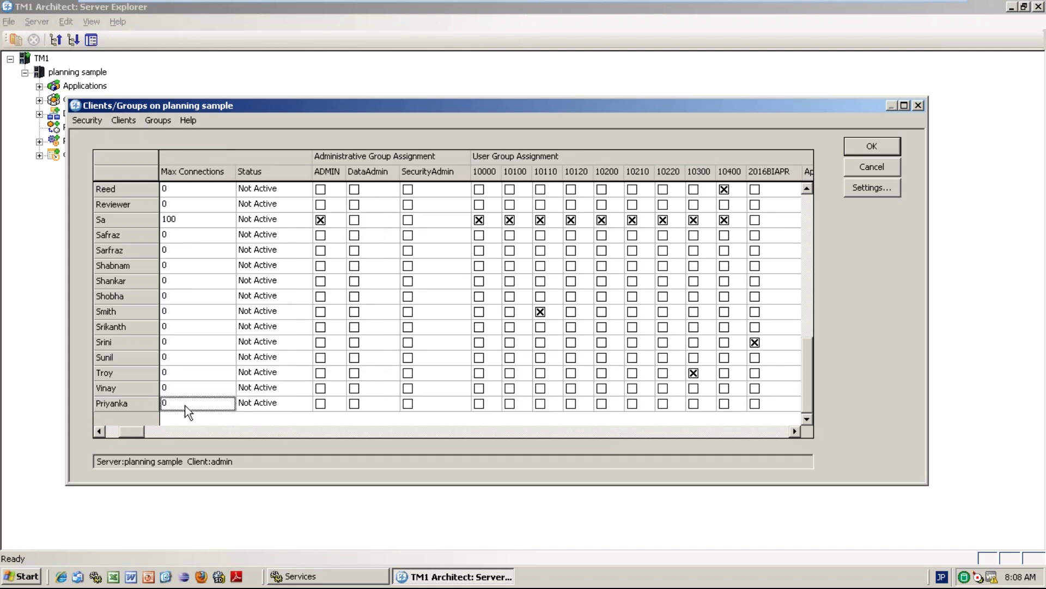
click(113, 434)
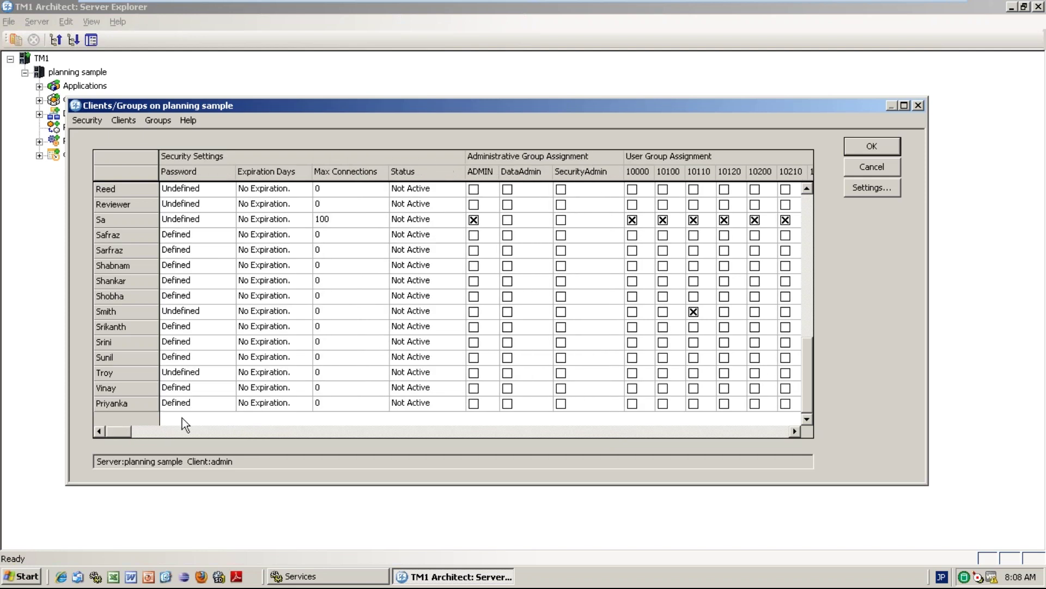
click(185, 407)
text(********)
key(Return)
text(*******)
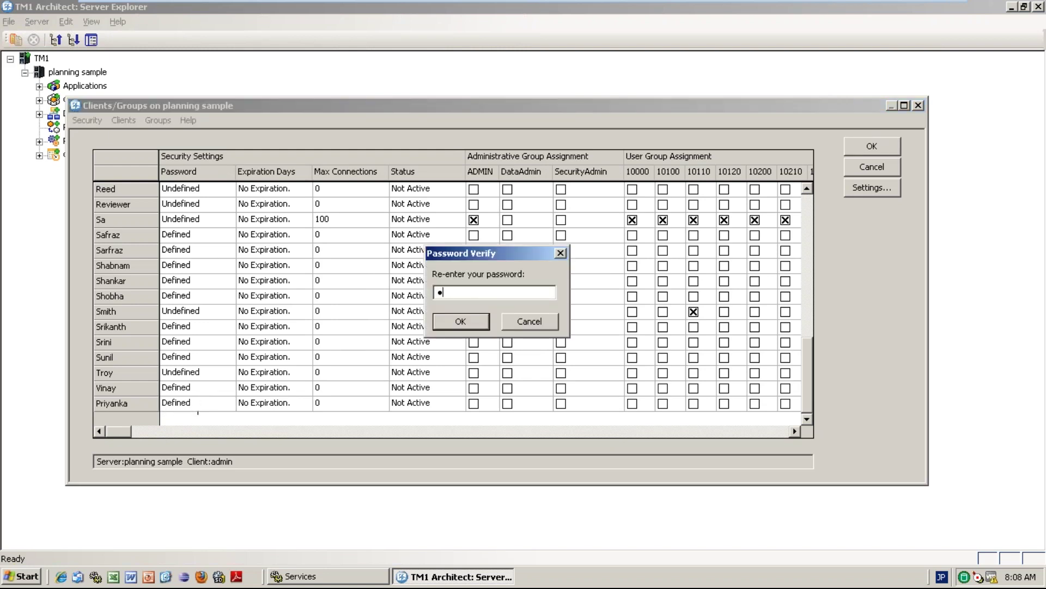
key(Return)
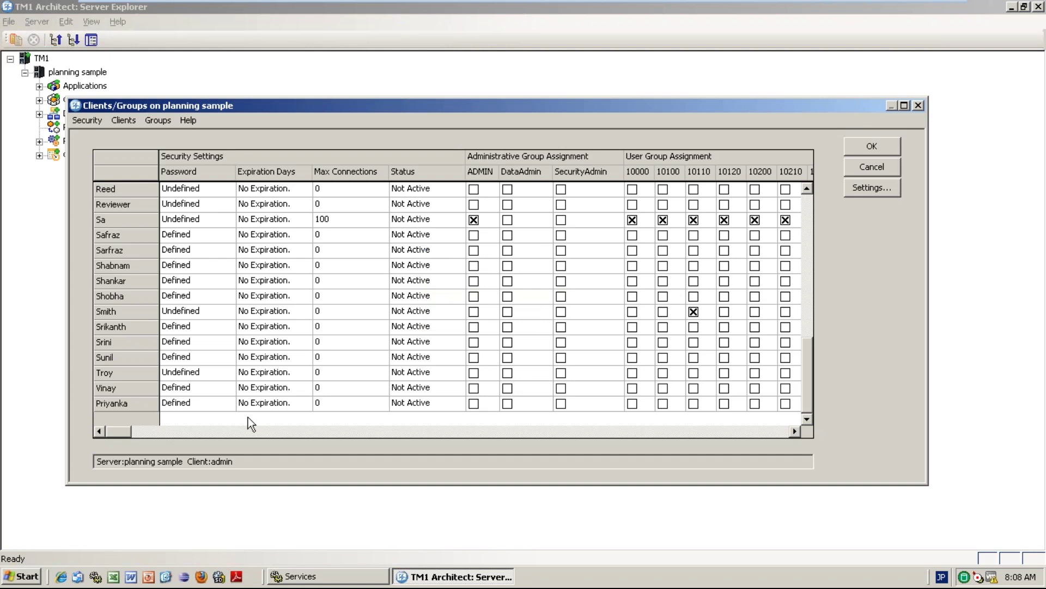
click(211, 433)
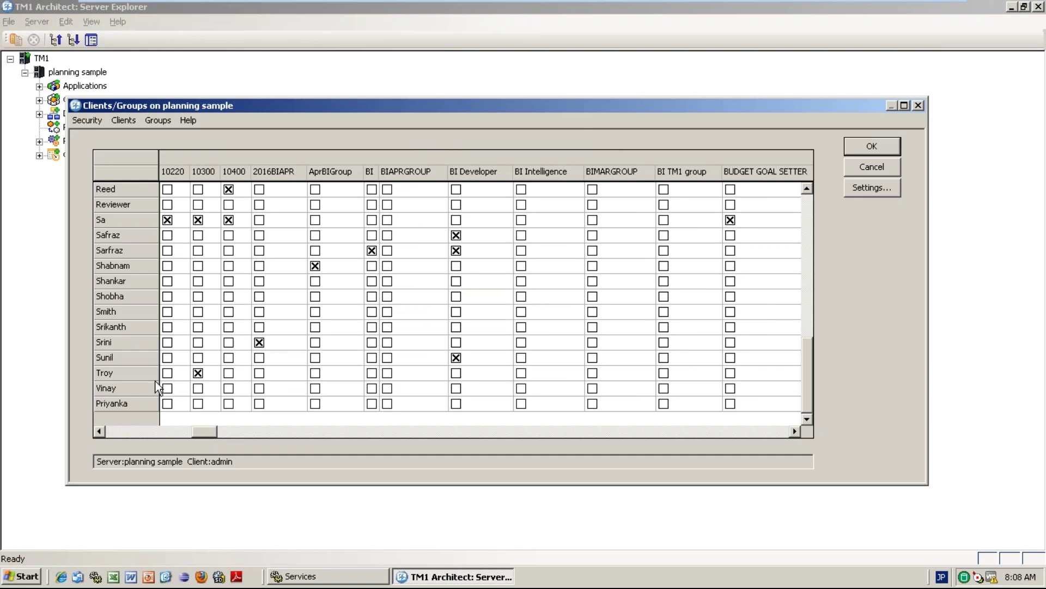
click(127, 433)
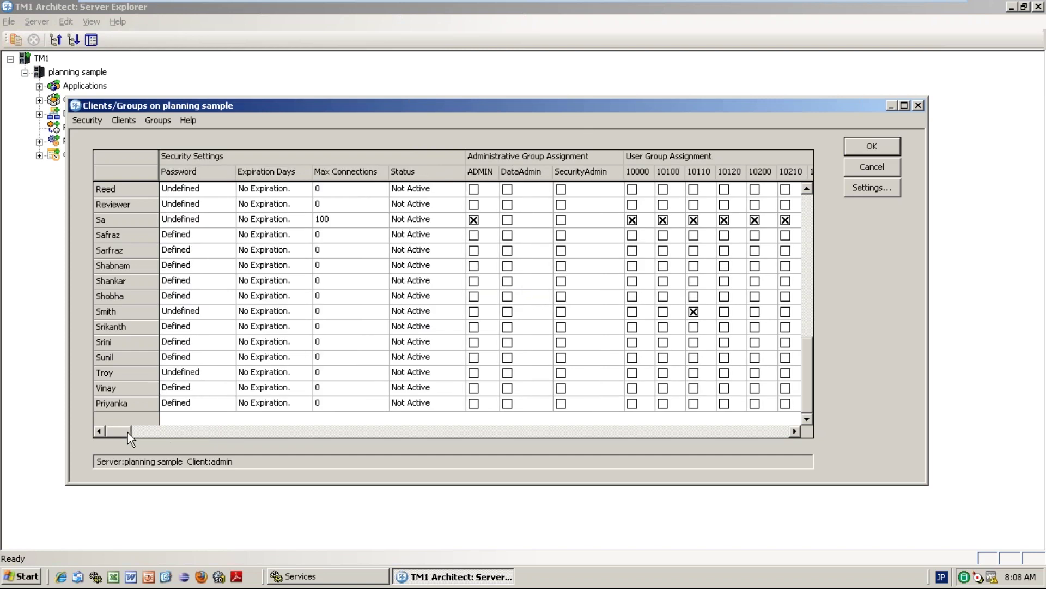
Add a new user group named BI2016MAY.
click(172, 125)
click(176, 135)
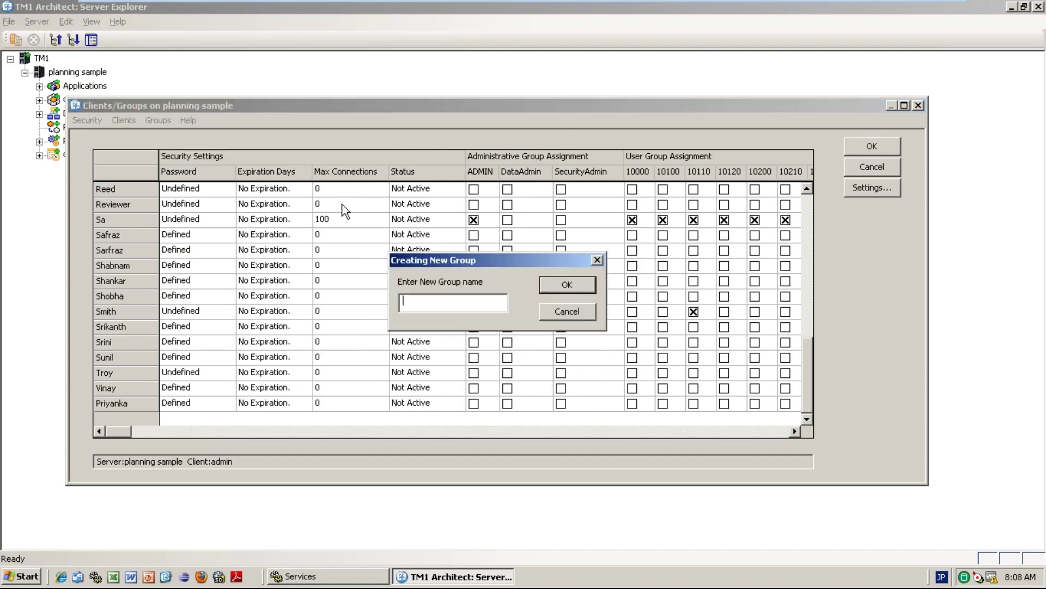
text(BI2016MAY)
click(586, 285)
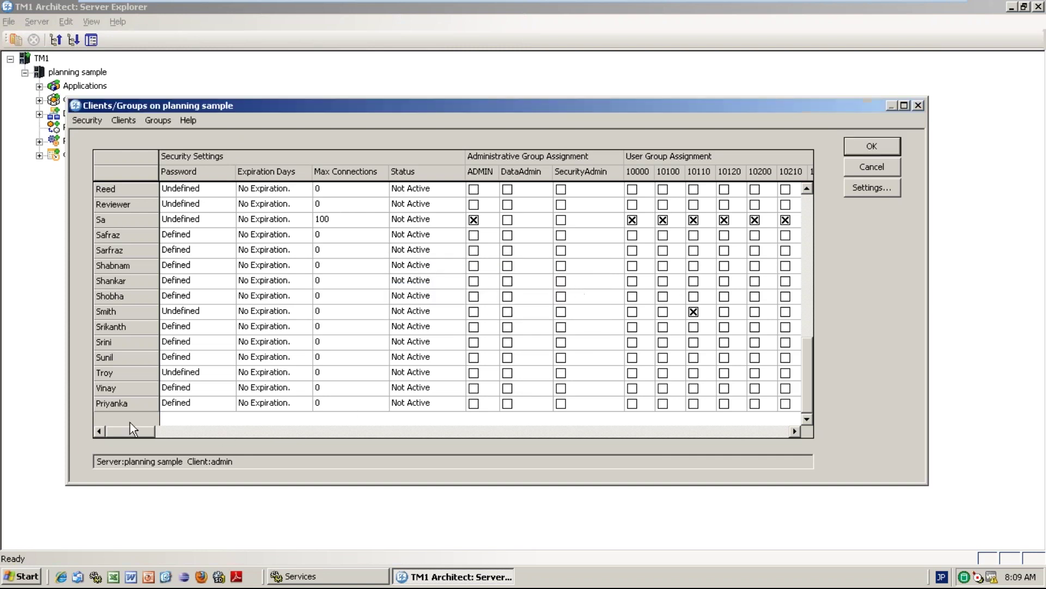
Scroll the Clients/Groups grid to review the restricted user's BI2016MAY membership and earlier group columns.
drag(130, 422, 783, 469)
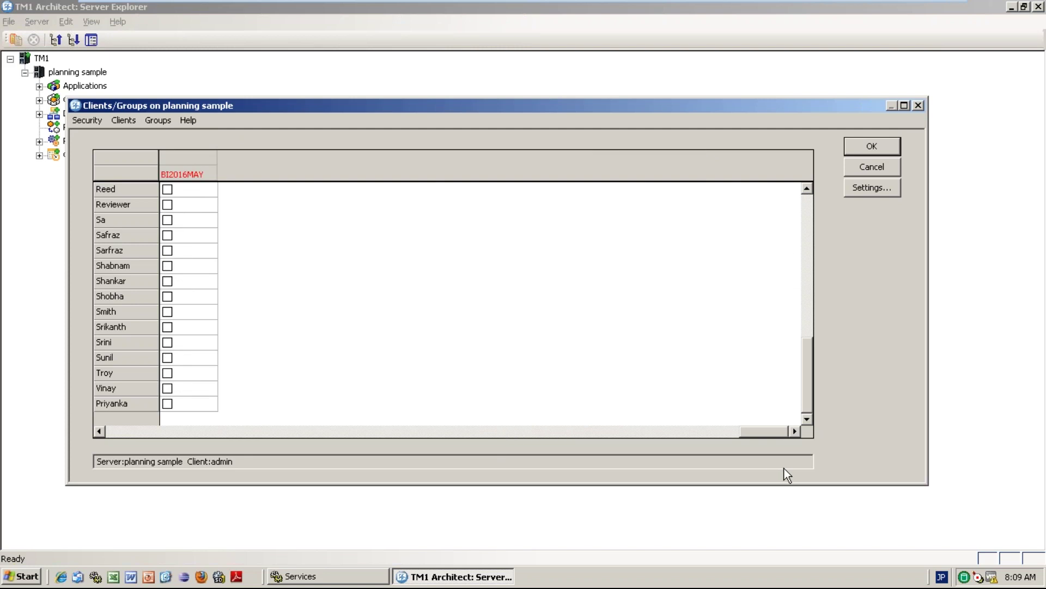
click(100, 431)
click(100, 431)
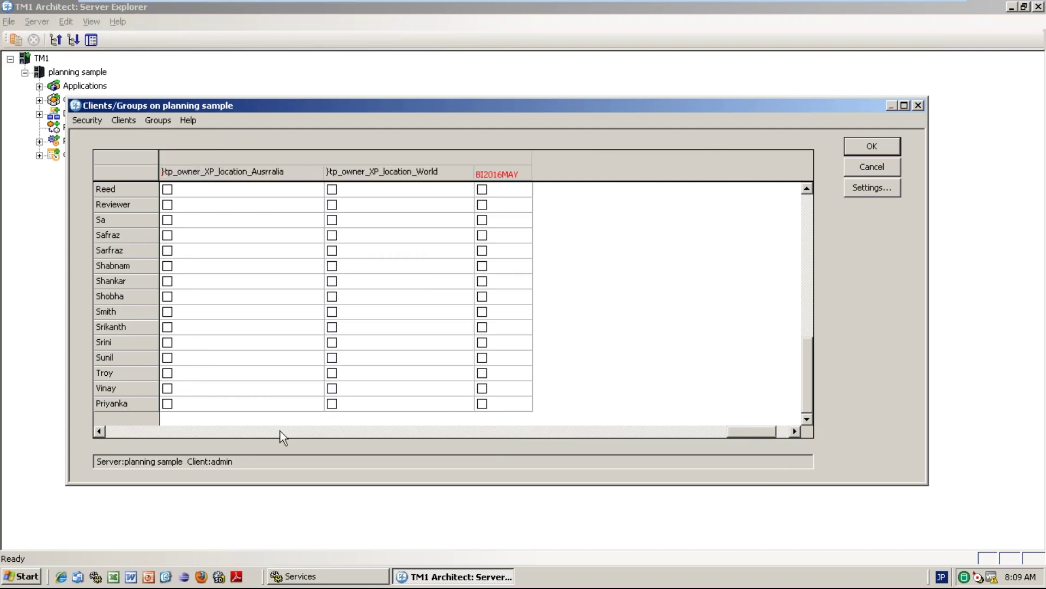
click(489, 404)
click(192, 431)
click(194, 432)
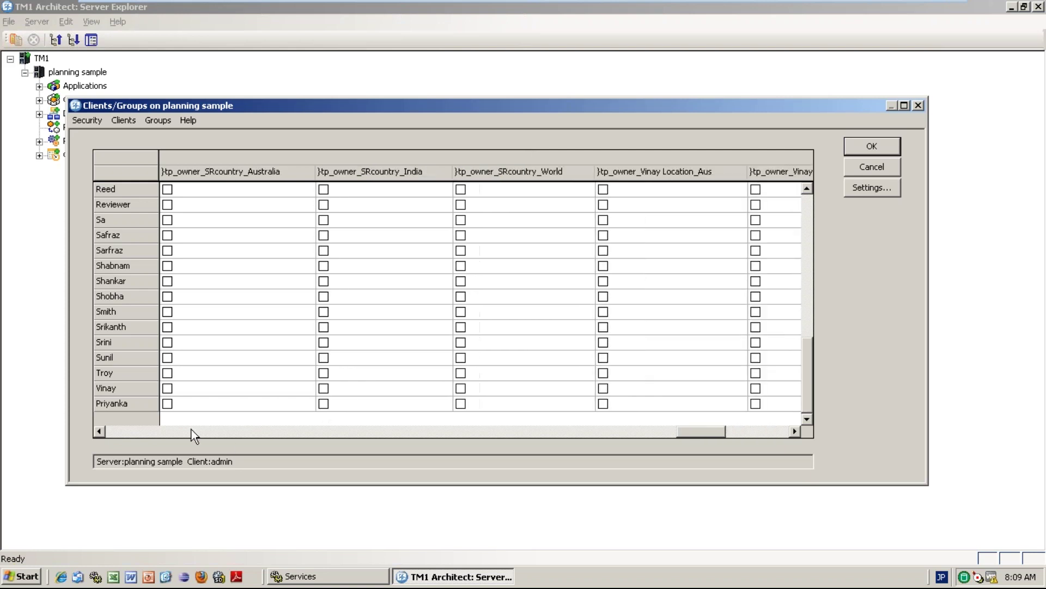
click(193, 432)
click(193, 432)
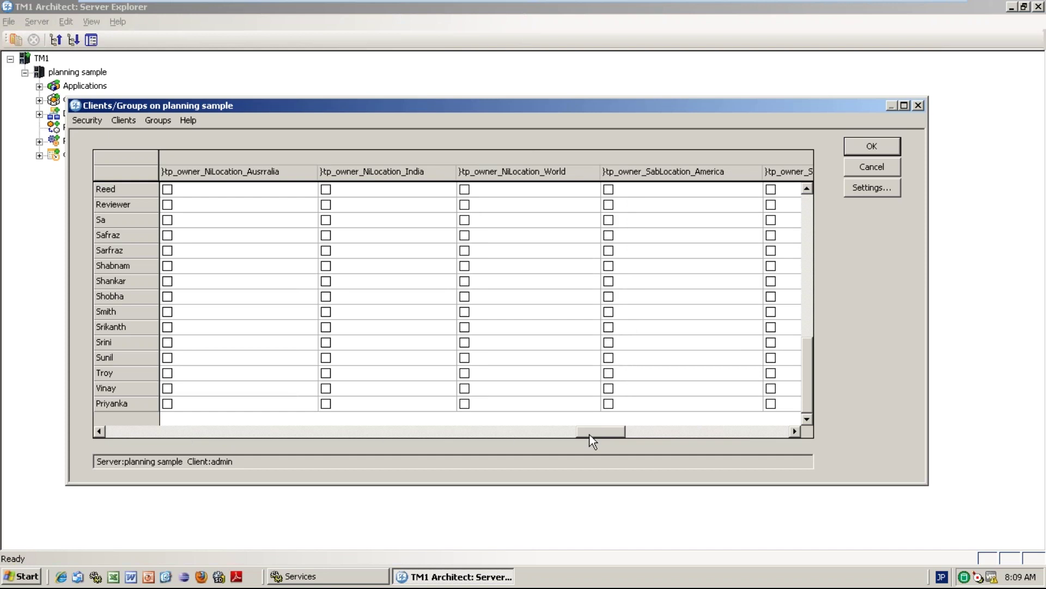
drag(584, 431, 97, 428)
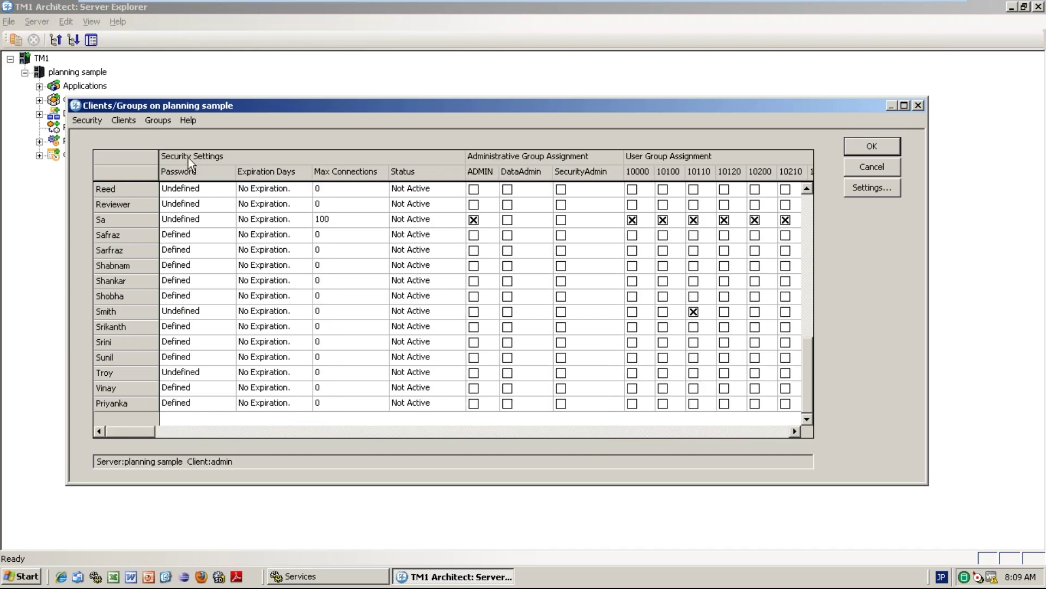
Check the restricted user's password, expiration days, max connections and status, then apply the group changes.
click(125, 120)
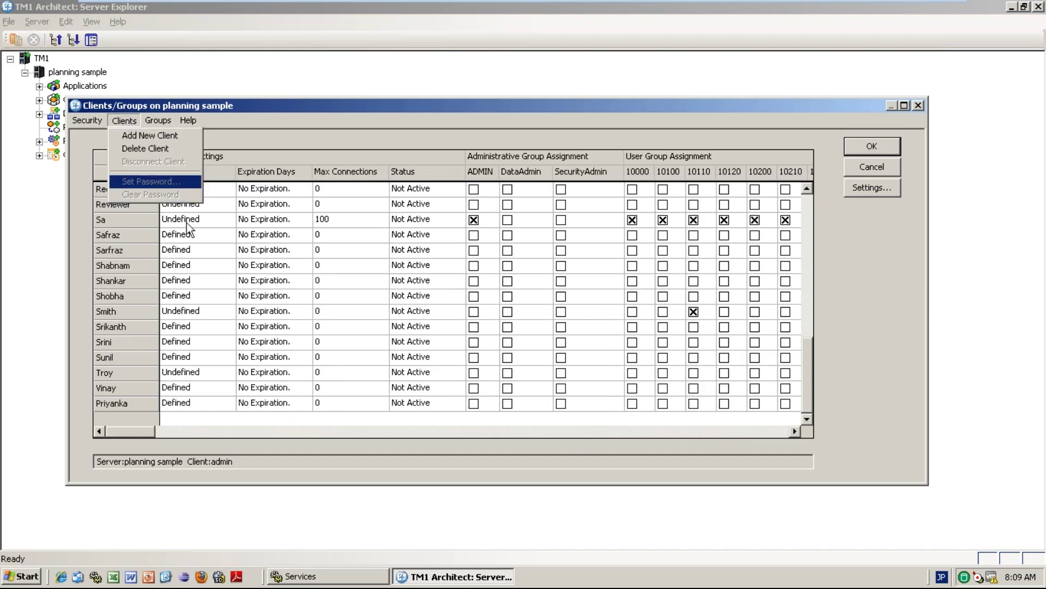
click(197, 403)
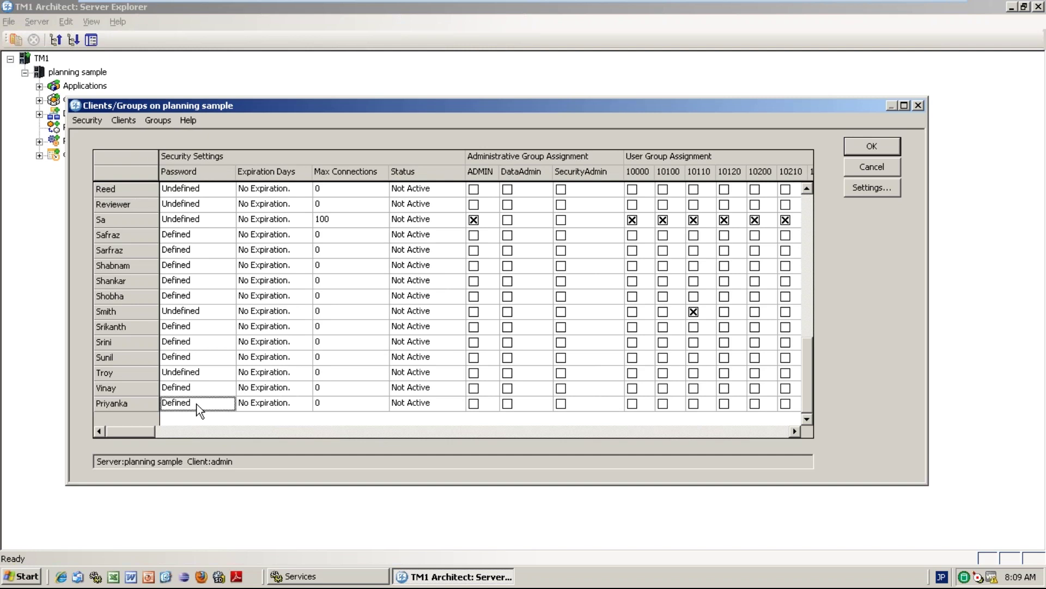
click(276, 403)
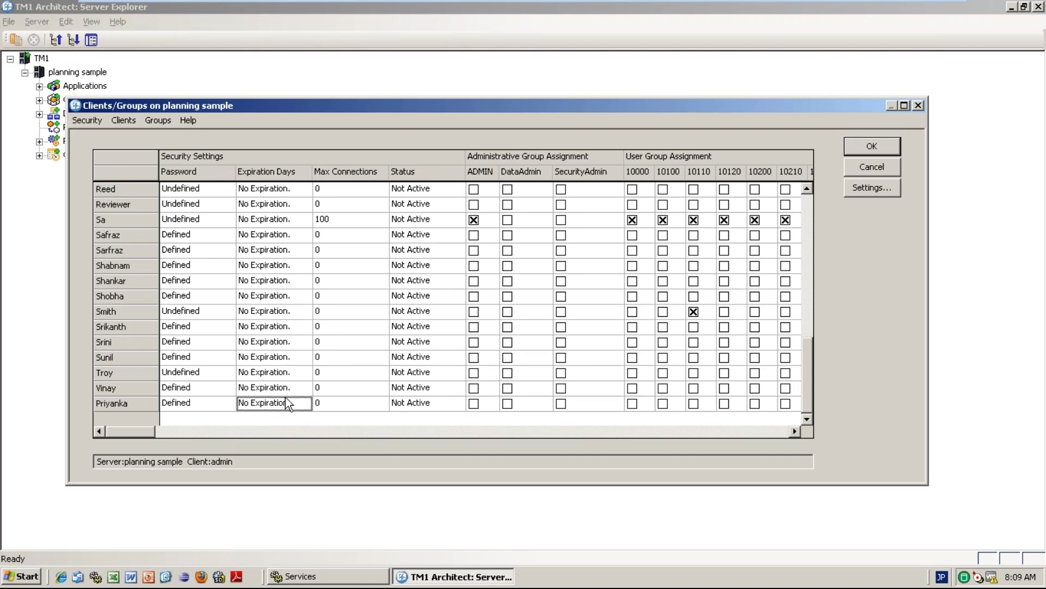
click(358, 405)
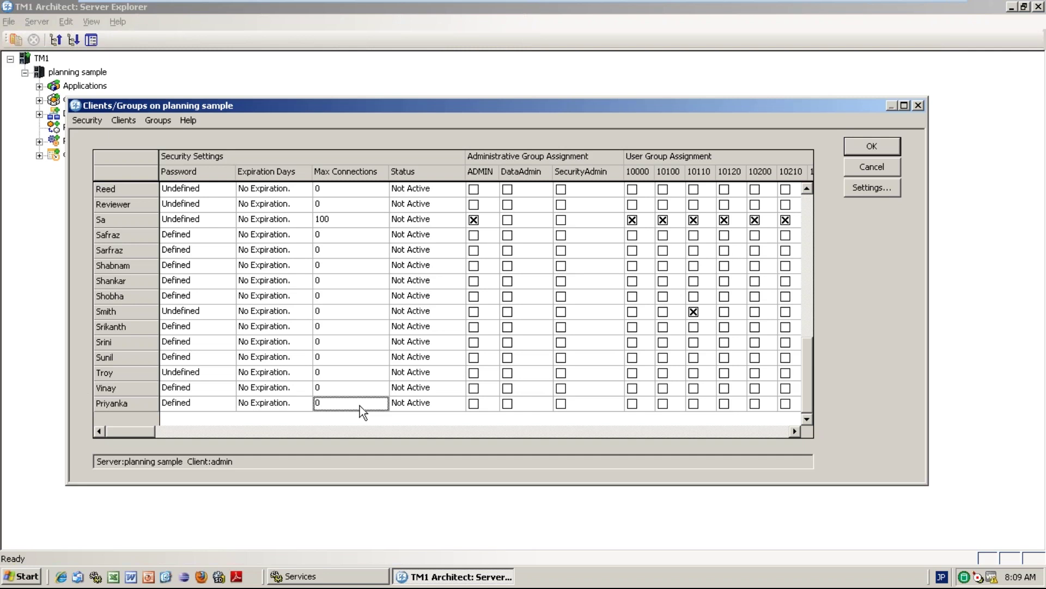
click(442, 403)
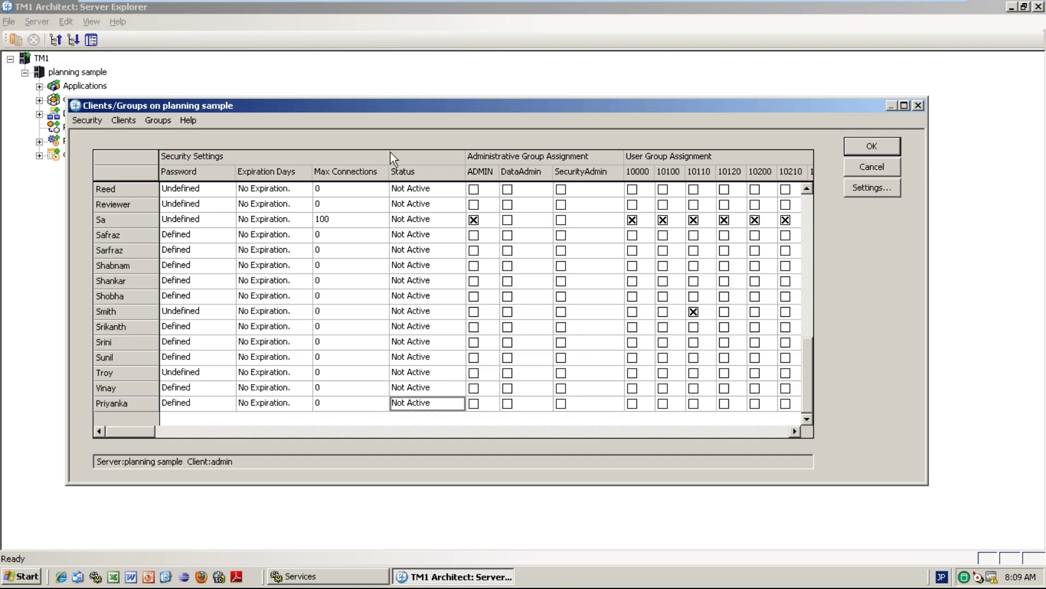
click(872, 146)
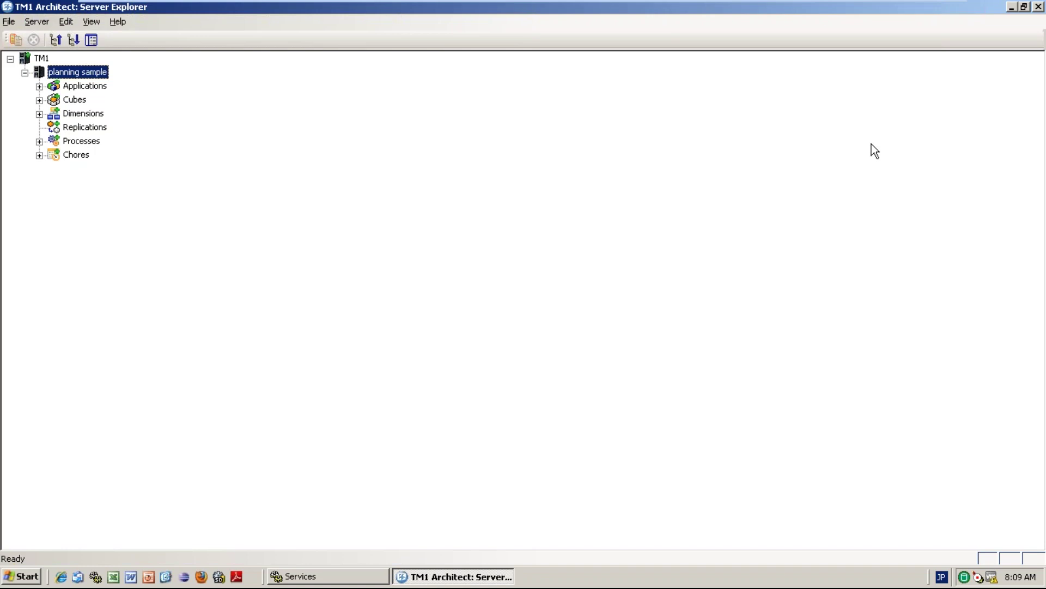
Save the planning sample server's data and log out of it.
right_click(79, 74)
click(130, 80)
right_click(74, 76)
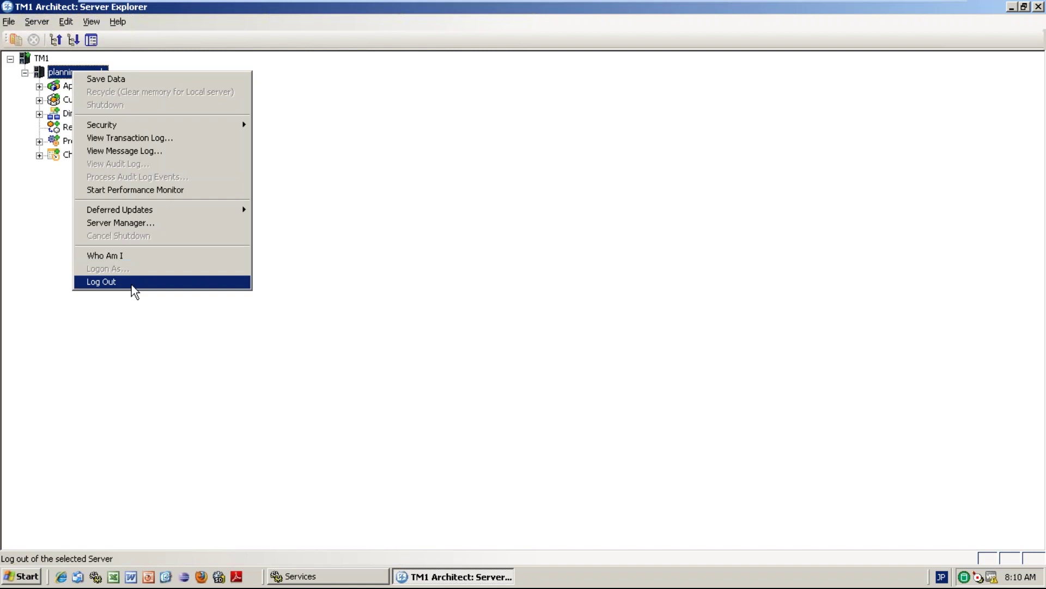
click(131, 283)
Log back in to planning sample as the restricted user after a failed admin login.
double_click(89, 73)
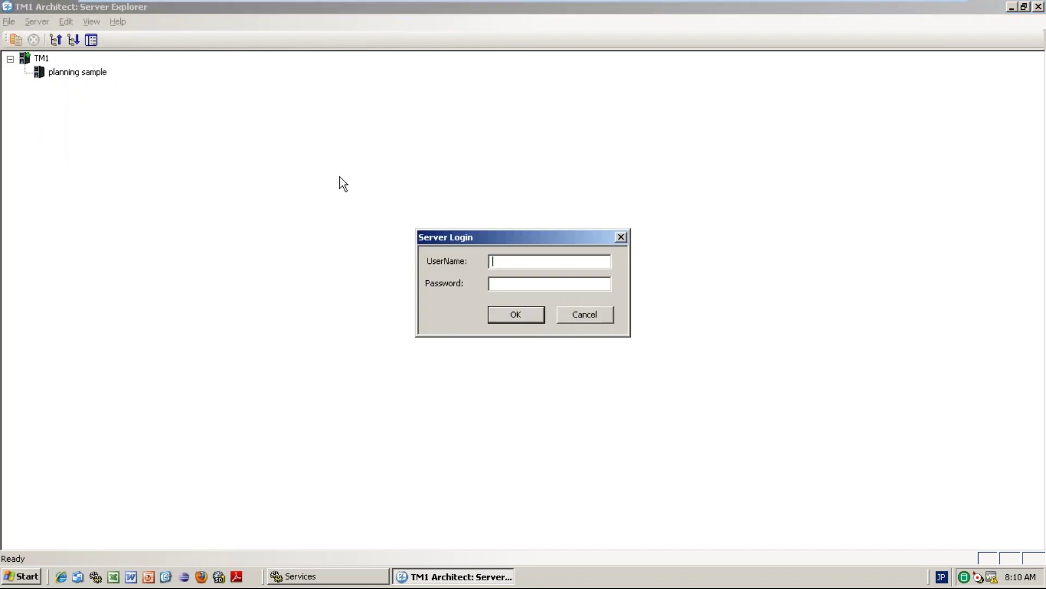
text(admin)
key(Return)
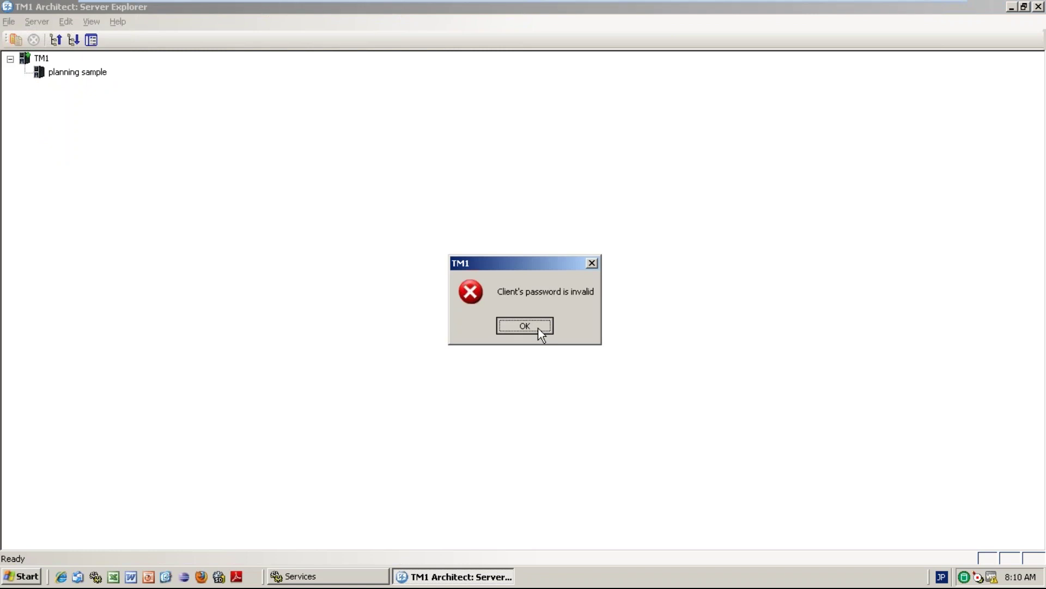
click(538, 328)
double_click(92, 82)
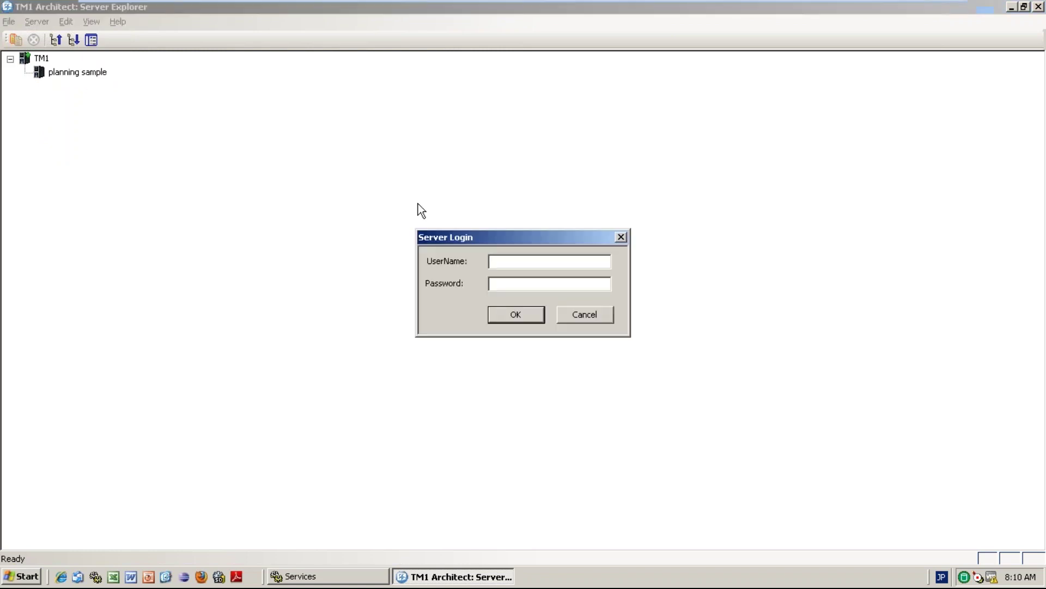
key(Return)
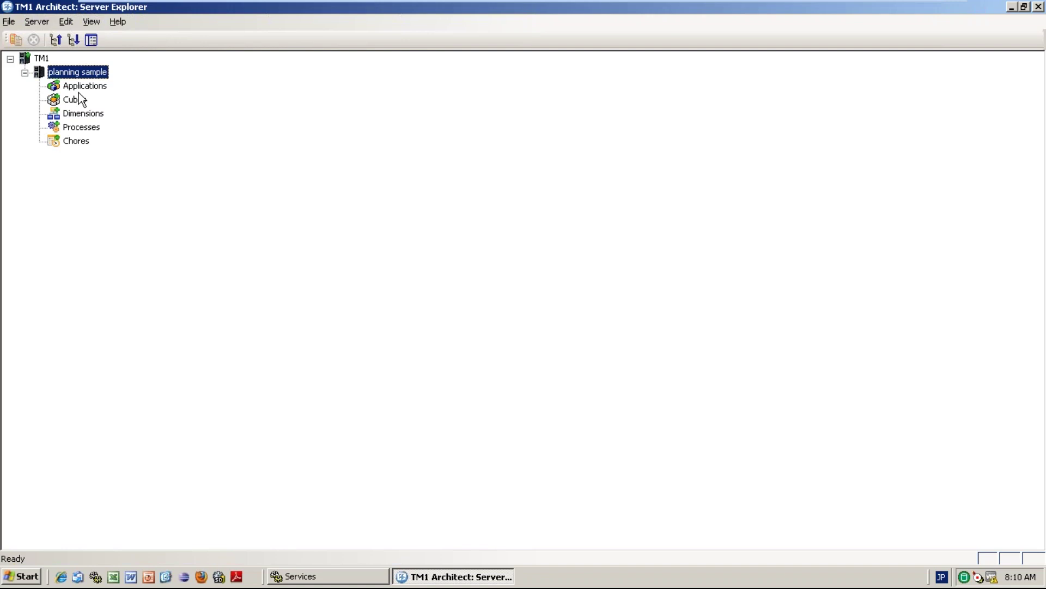
Log the restricted user out and sign back in as administrator.
right_click(79, 71)
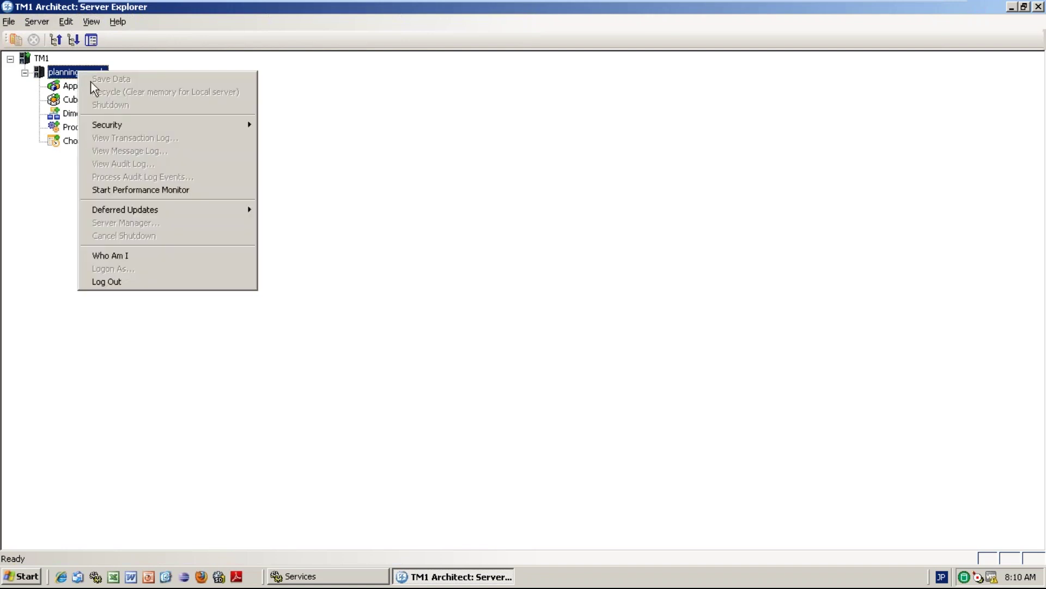
click(143, 281)
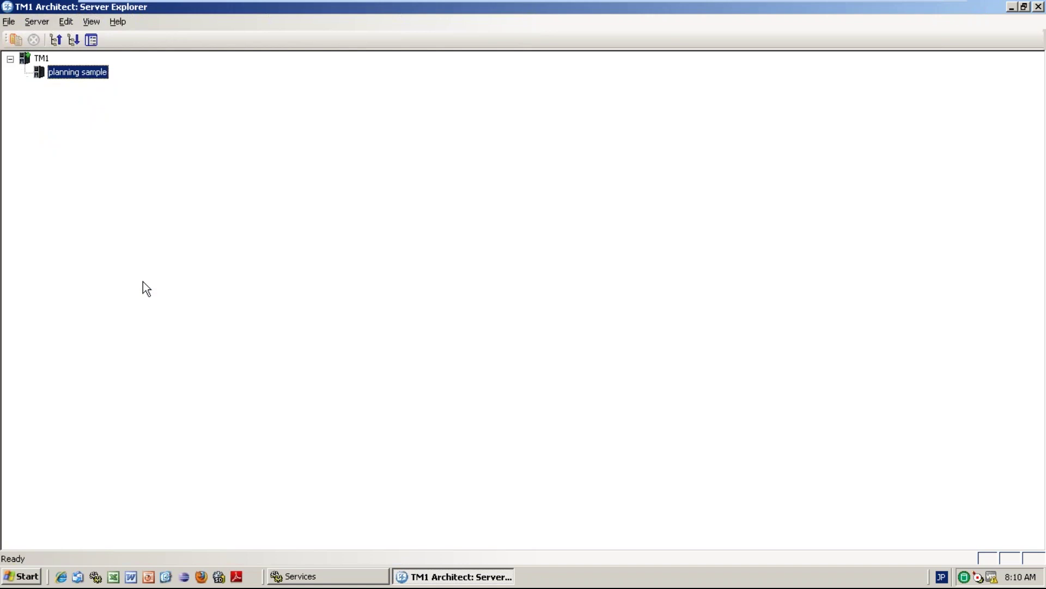
double_click(91, 77)
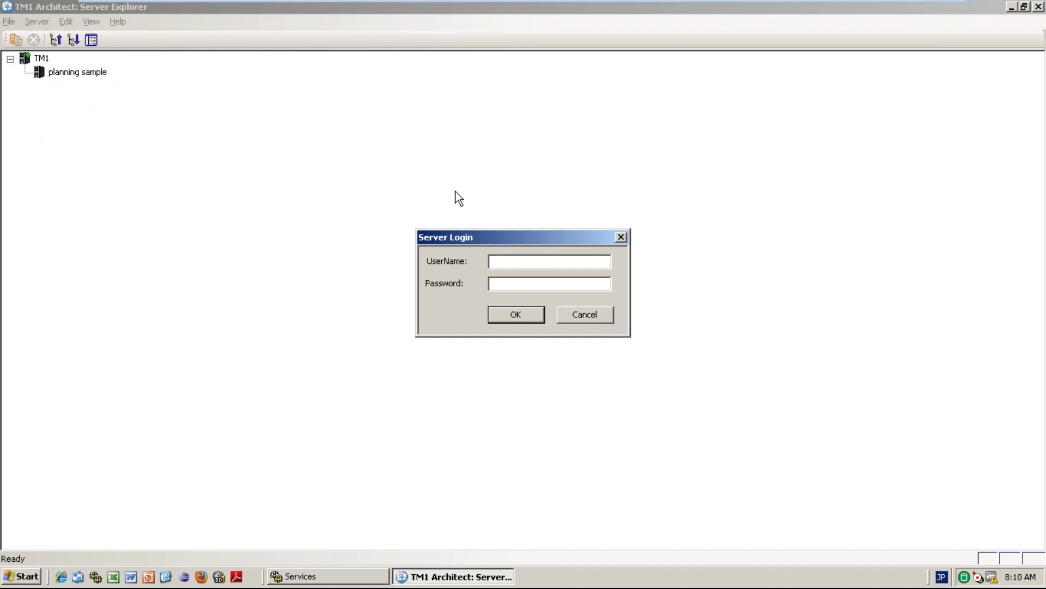
key(Tab)
key(Return)
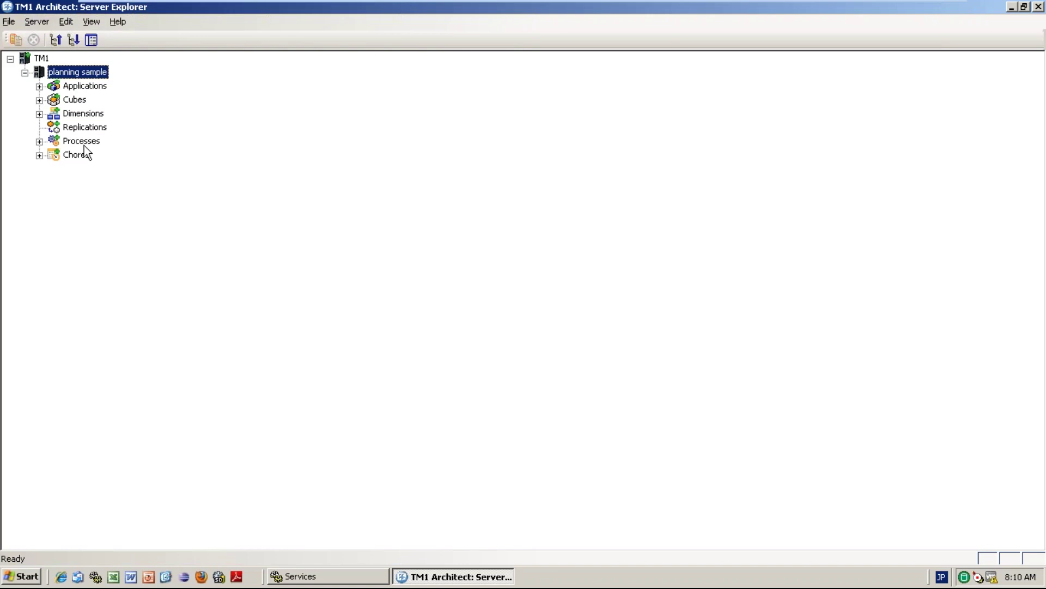
Turn on Display Control Objects so control cubes and dimensions appear in the tree.
click(39, 100)
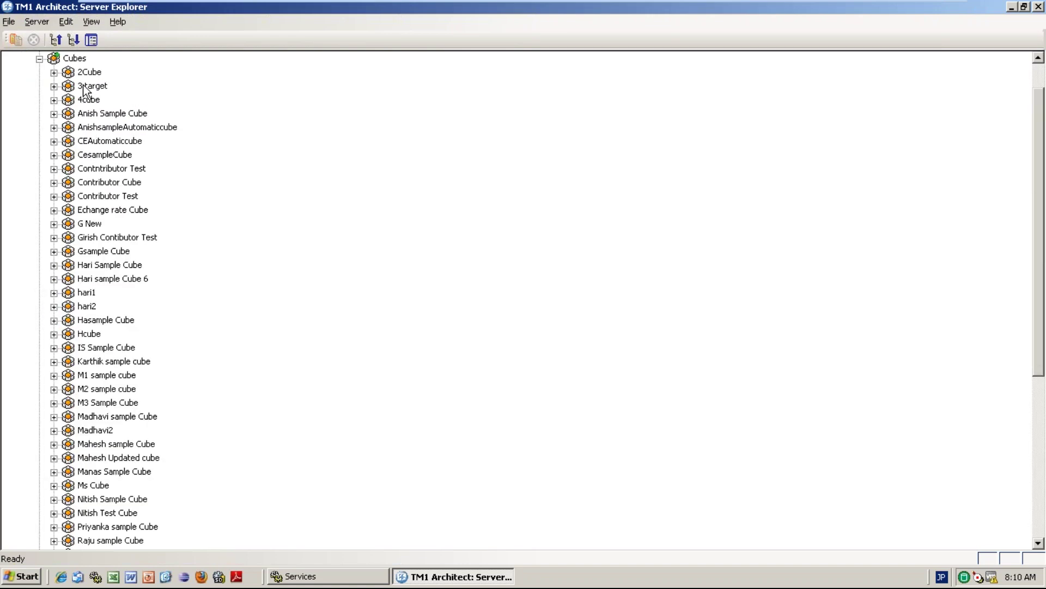
click(40, 59)
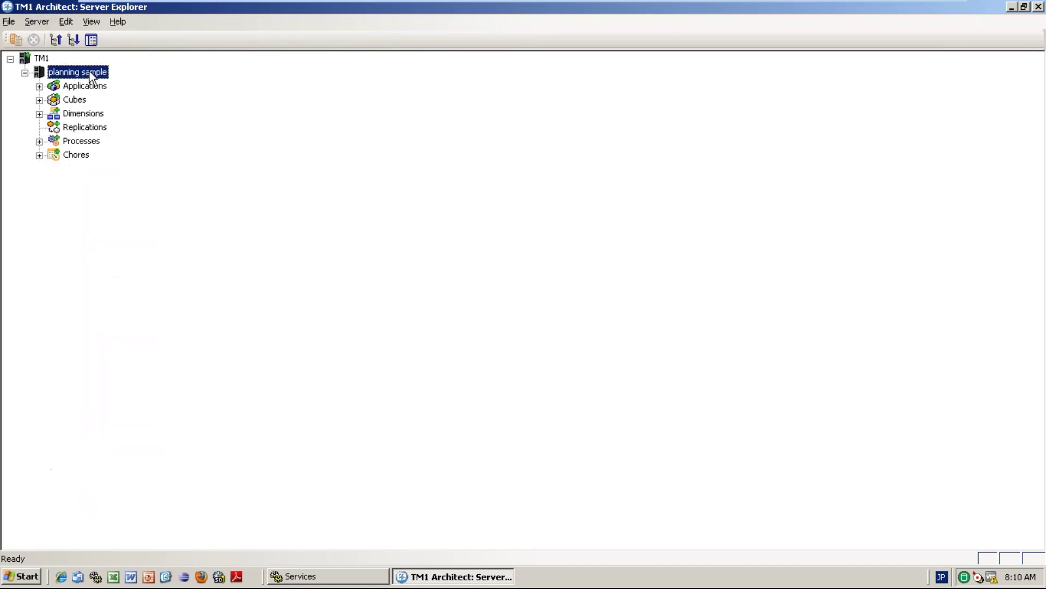
click(100, 18)
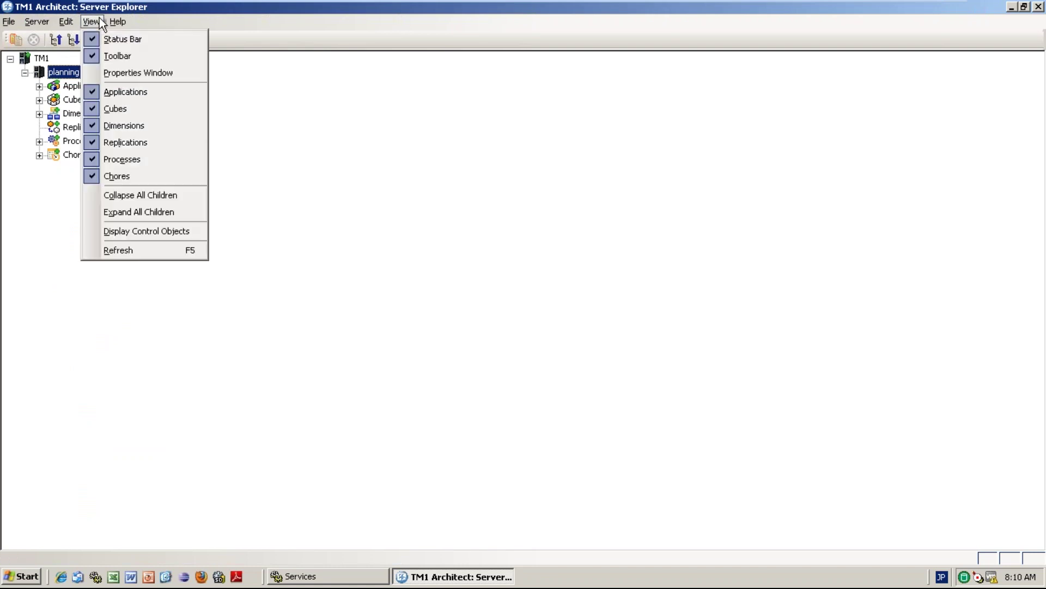
click(140, 234)
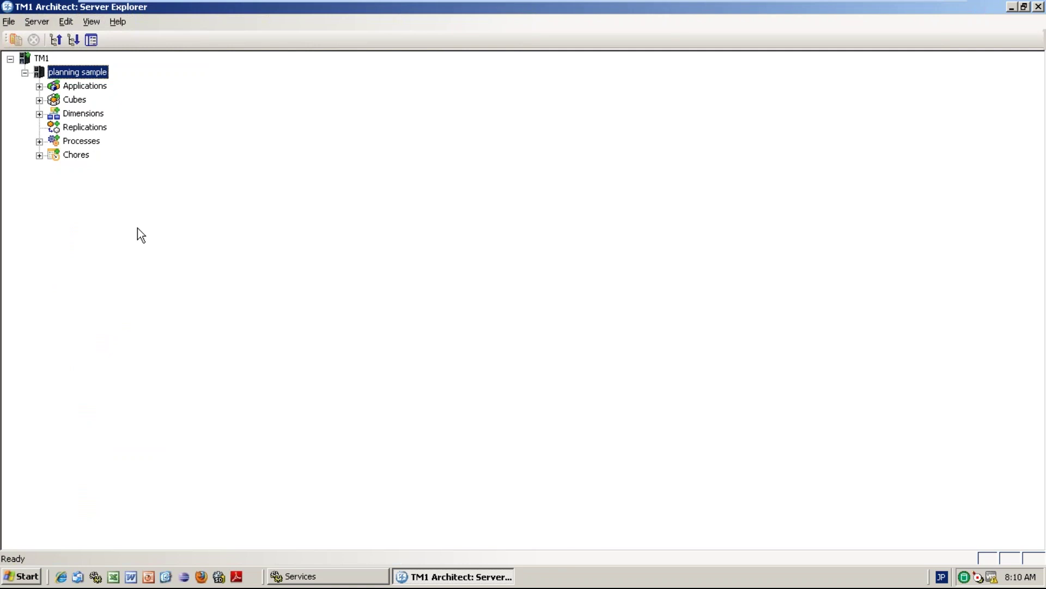
Expand Cubes and the sample cube's Dimensions to show S1Location, S1Time and S1Measure.
click(39, 114)
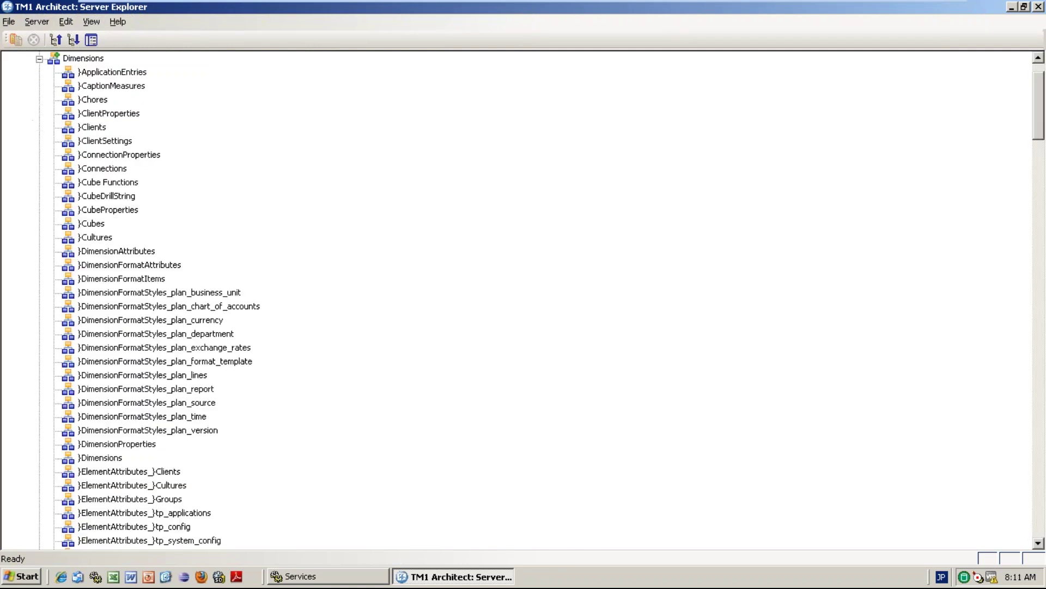
click(39, 58)
click(39, 100)
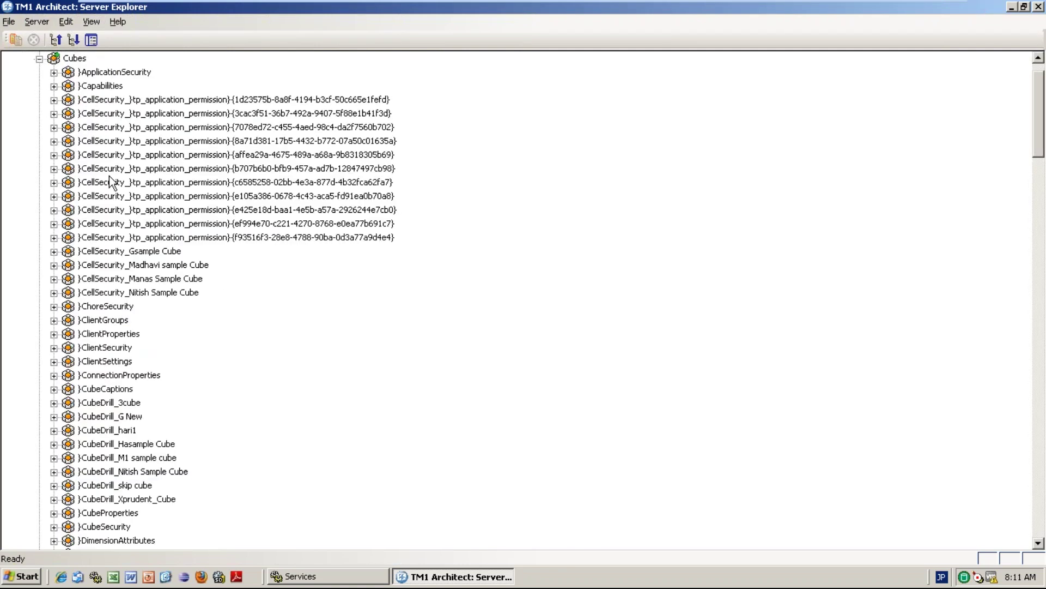
drag(1041, 125, 1041, 507)
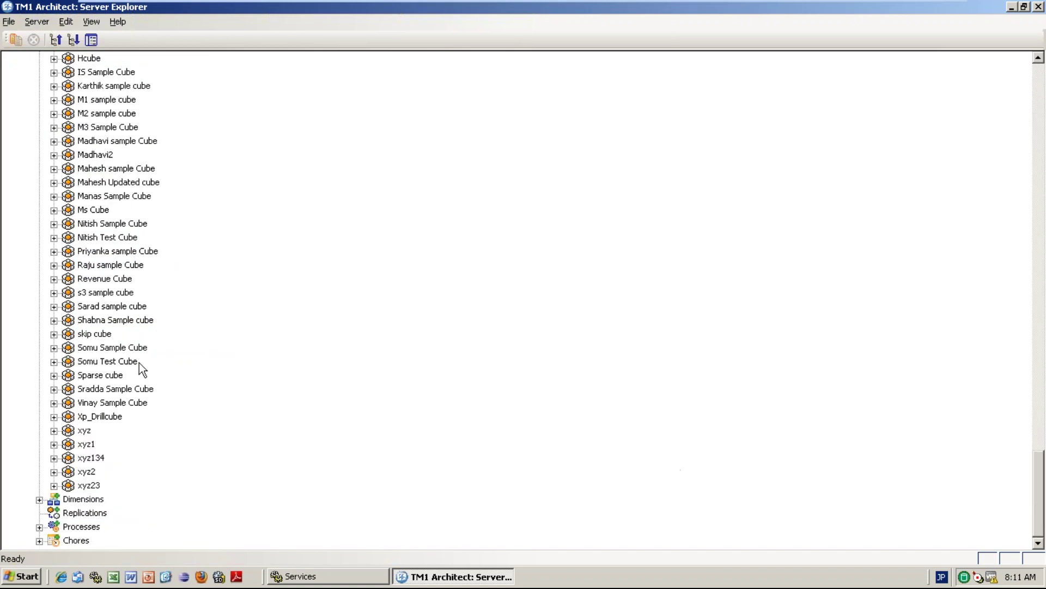
click(53, 251)
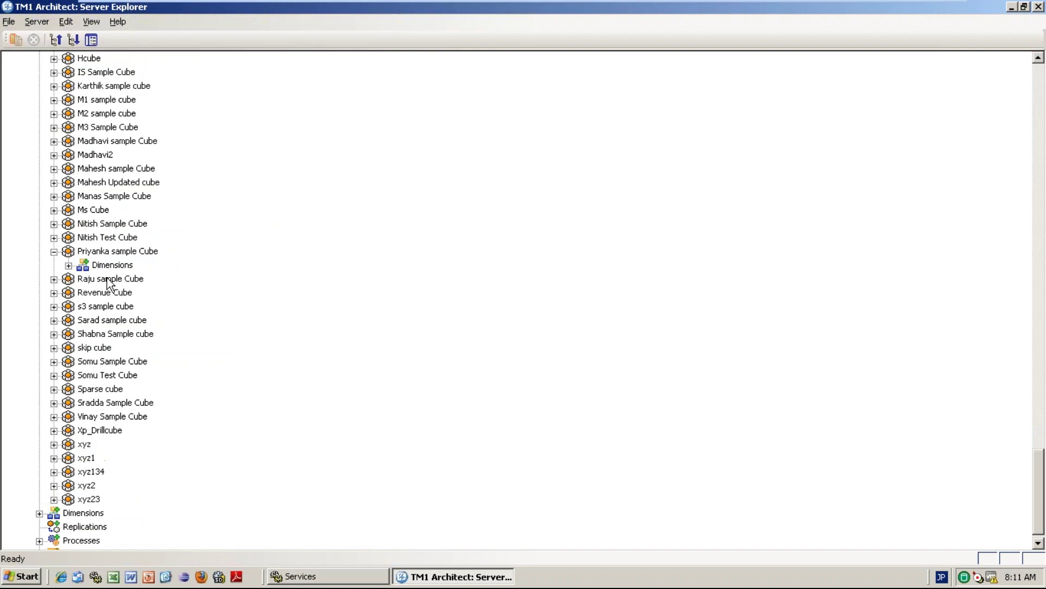
click(68, 265)
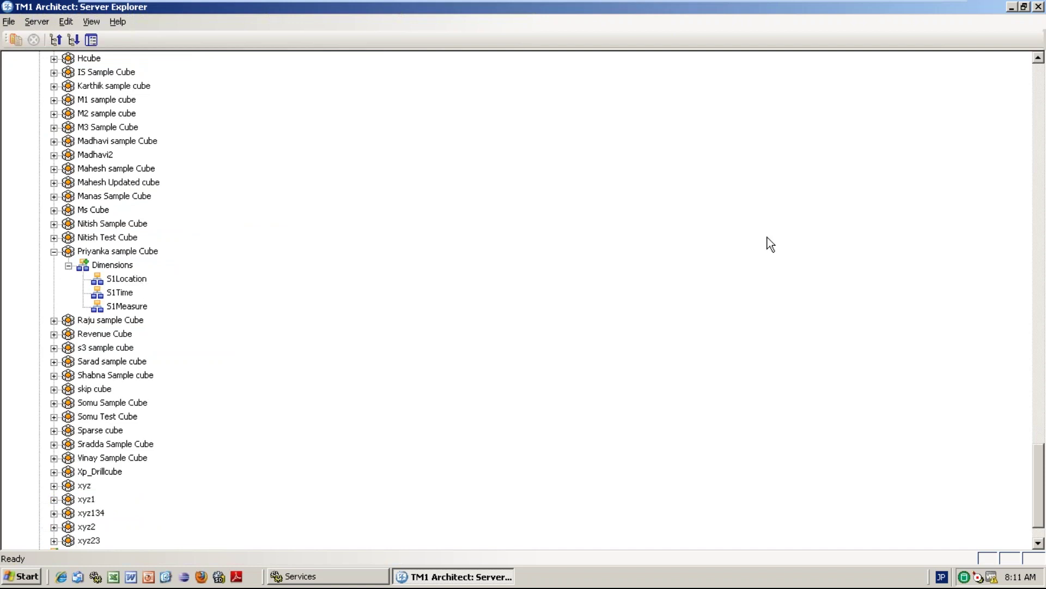
drag(1043, 490, 1040, 109)
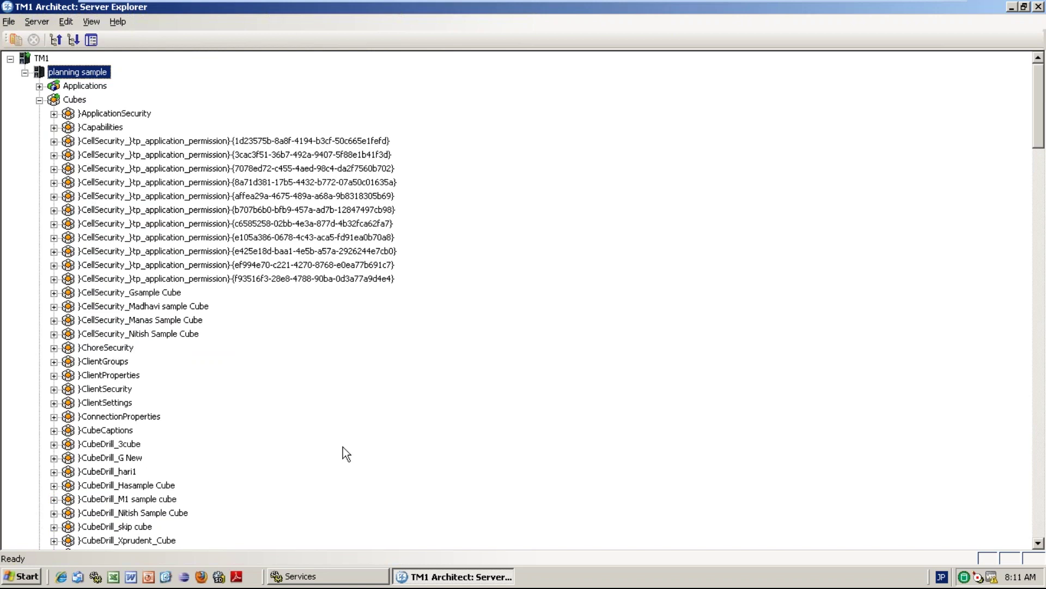
Open the DimensionSecurity cube in the Cube Viewer and recalculate it.
click(1038, 543)
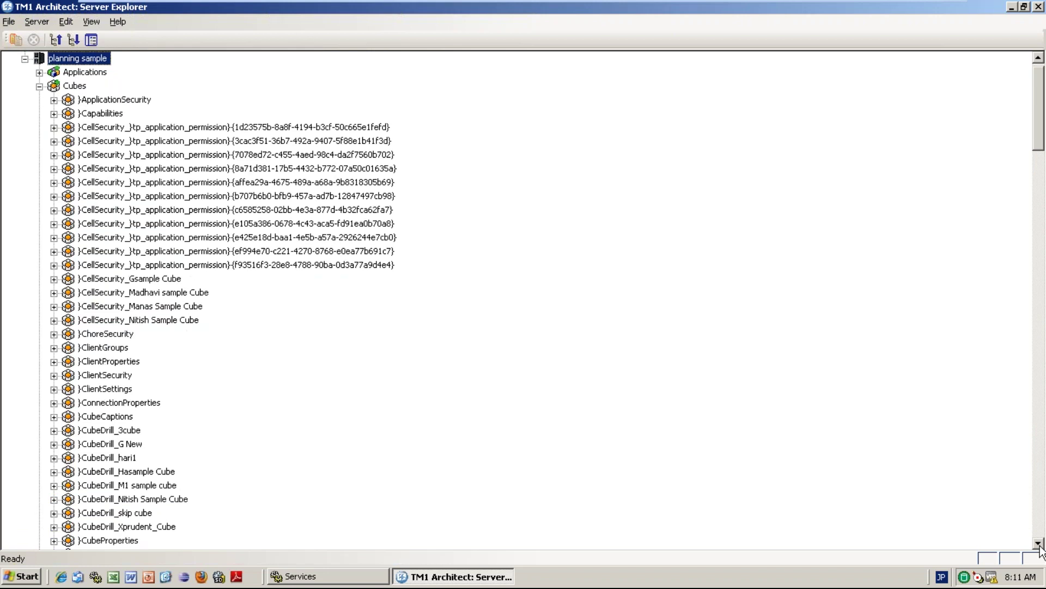
click(1038, 543)
click(1038, 543)
click(1038, 543)
scroll(1038, 542, down, 3)
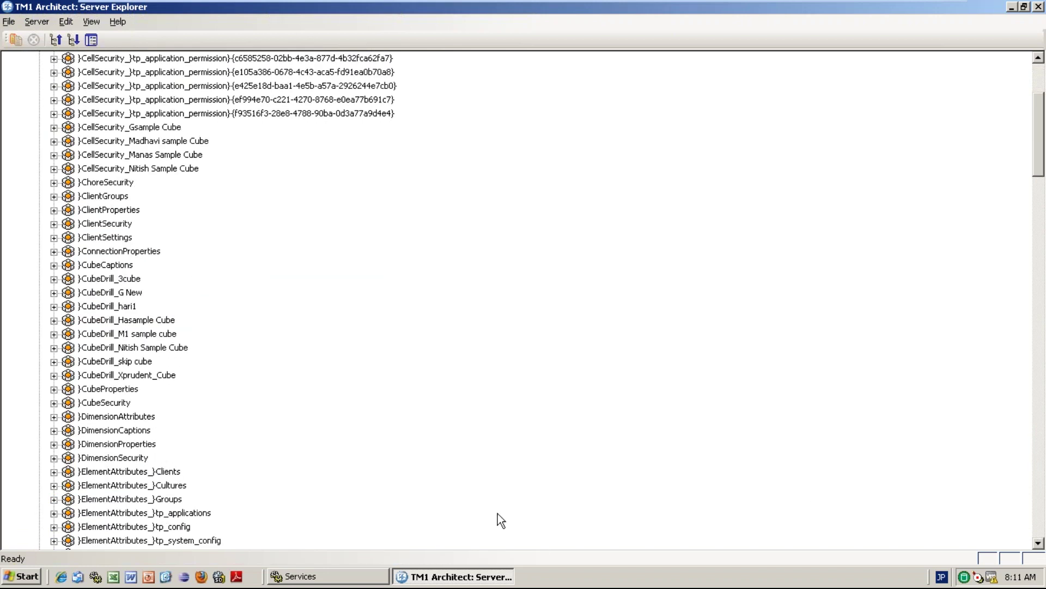
click(128, 458)
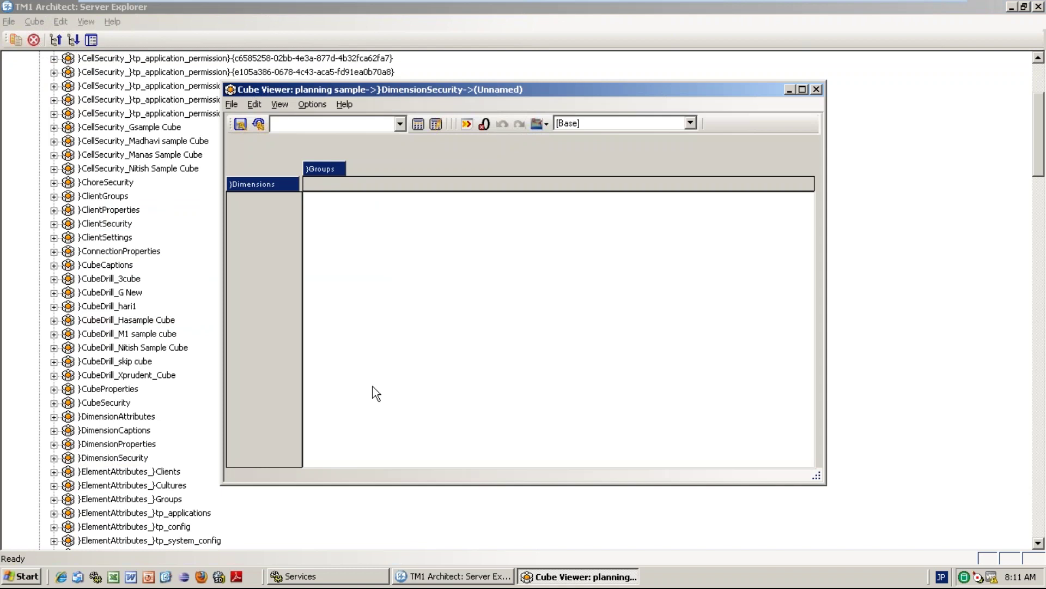
click(417, 125)
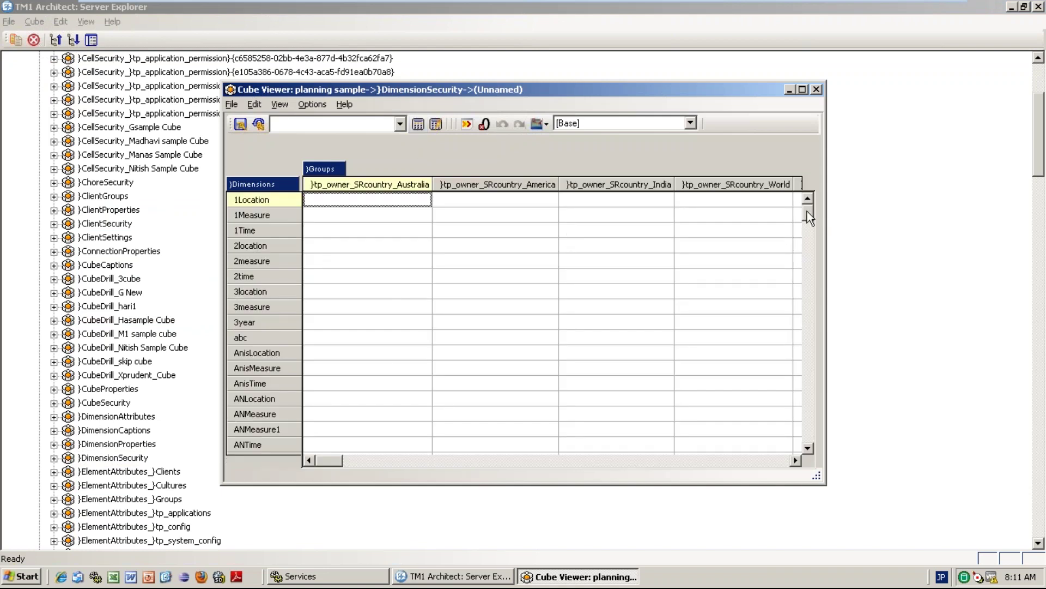
Open the Subset Editor for the Dimensions rows of DimensionSecurity.
mouse_move(808, 217)
mouse_down()
mouse_move(807, 379)
mouse_move(805, 209)
mouse_up()
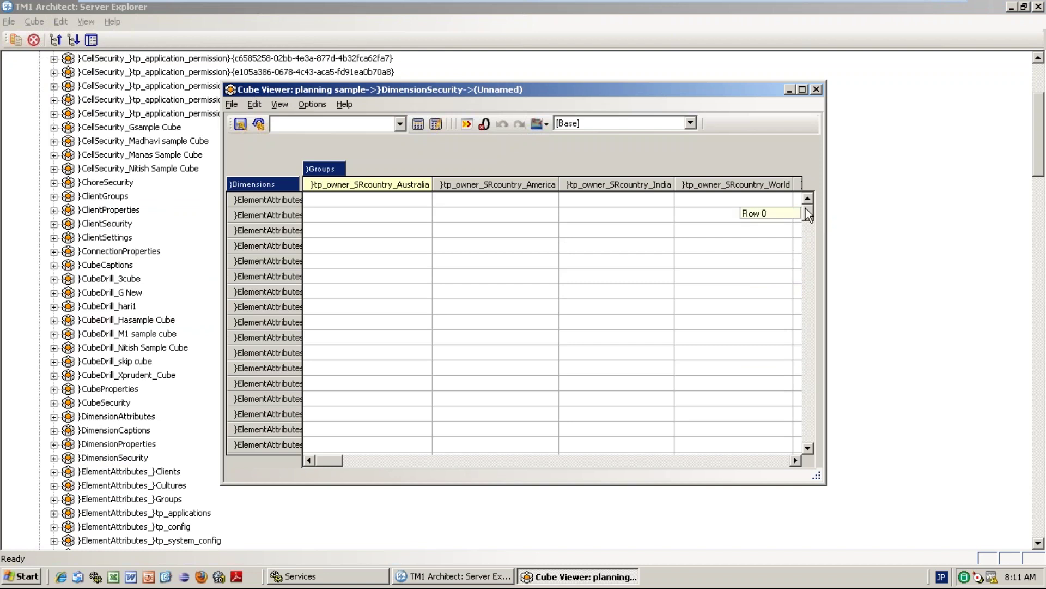
click(329, 381)
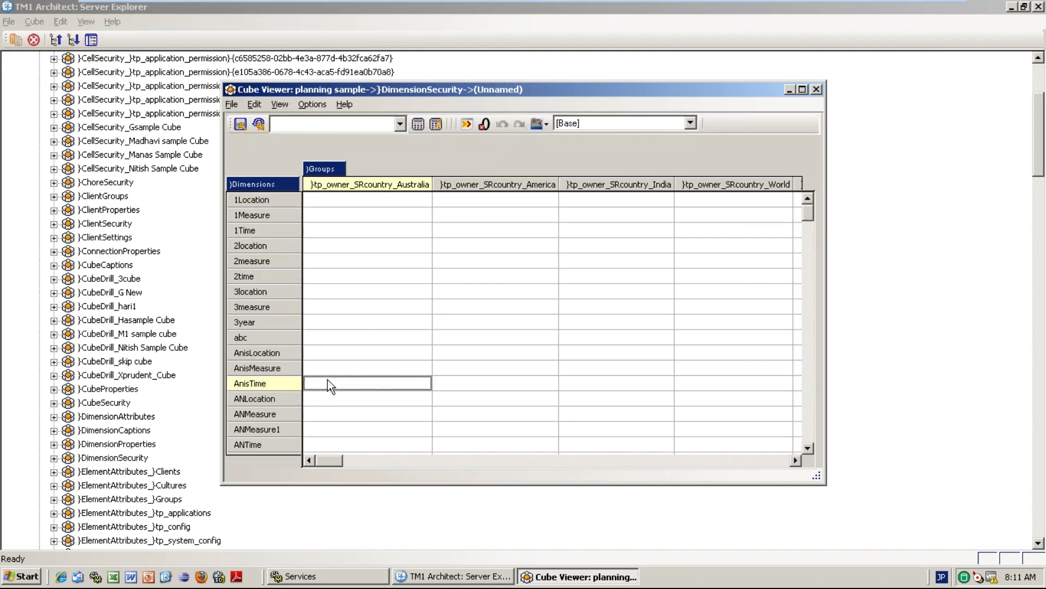
key(Down)
key(Down)
key(Down)
key(Down)
key(Down)
key(Down)
key(Down)
key(Down)
key(Down)
key(Down)
key(Down)
key(Down)
key(Down)
key(Down)
key(Down)
key(Down)
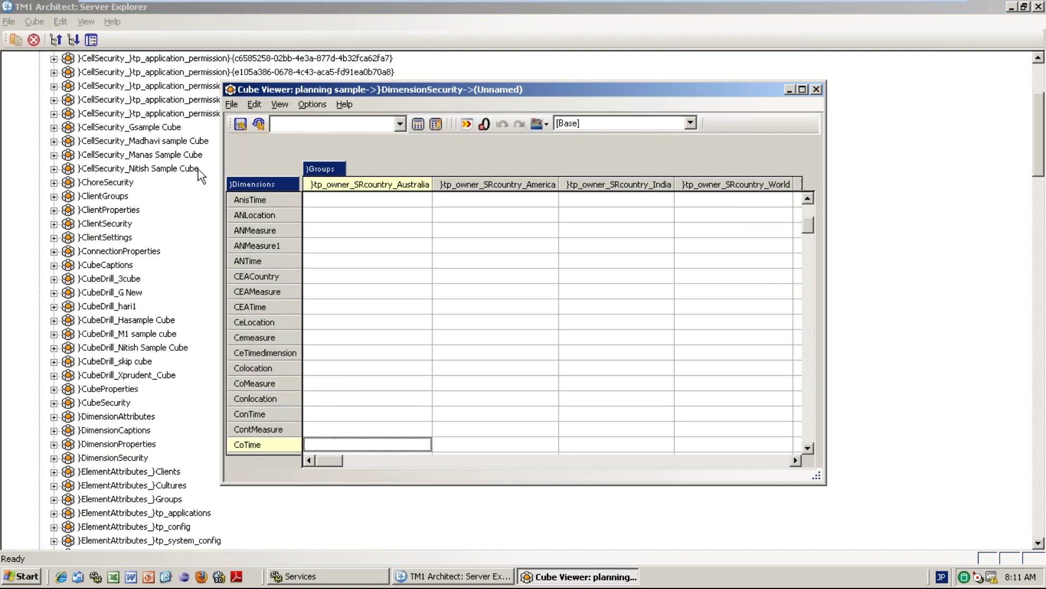
double_click(256, 185)
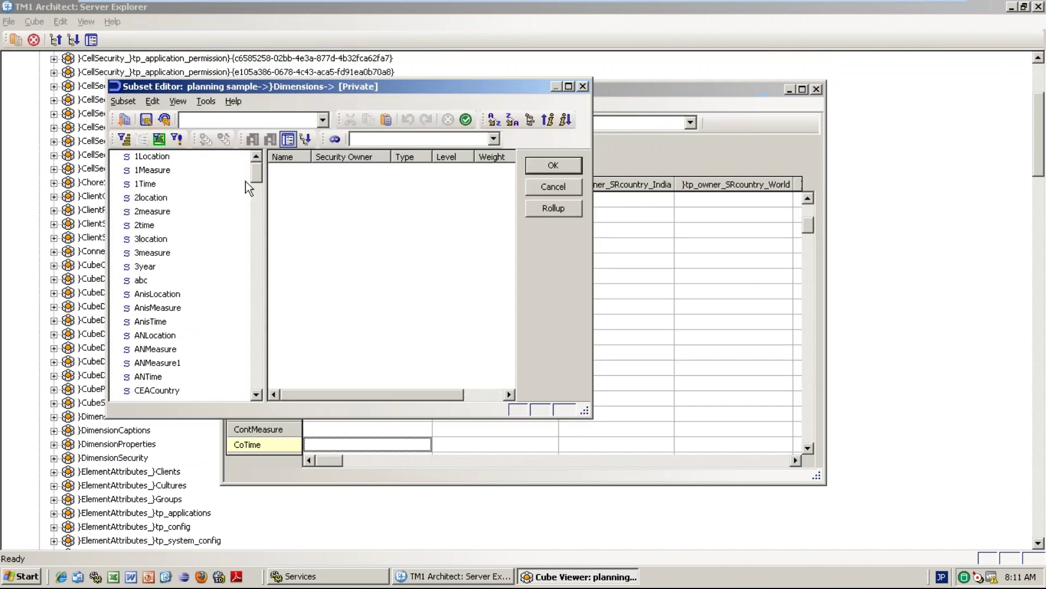
Keep only S1Location, S1Measure and S1Time in the Subset Editor and confirm.
drag(256, 178, 256, 263)
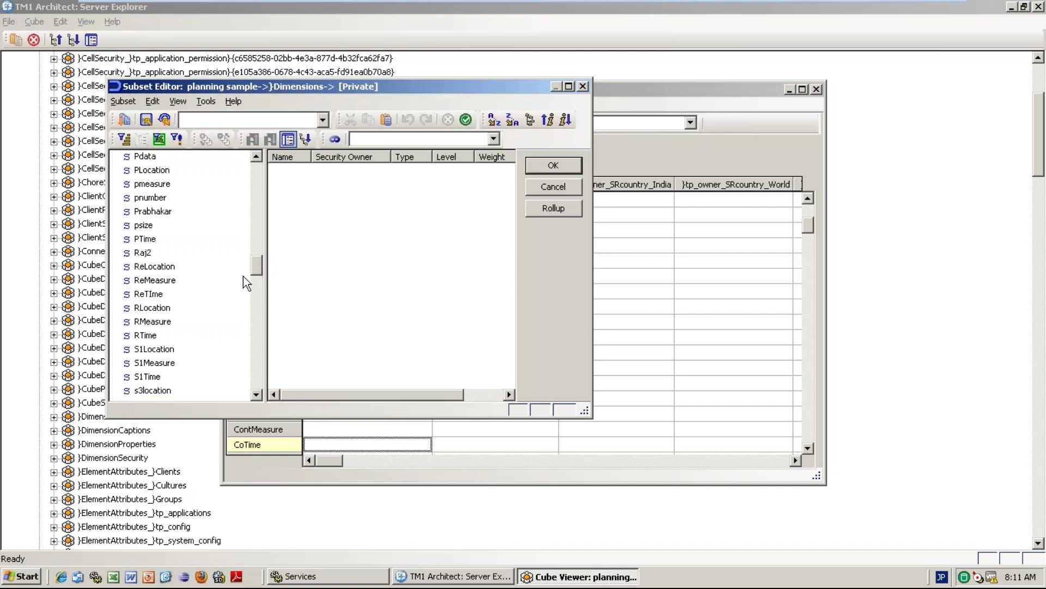
click(164, 350)
shift+click(164, 363)
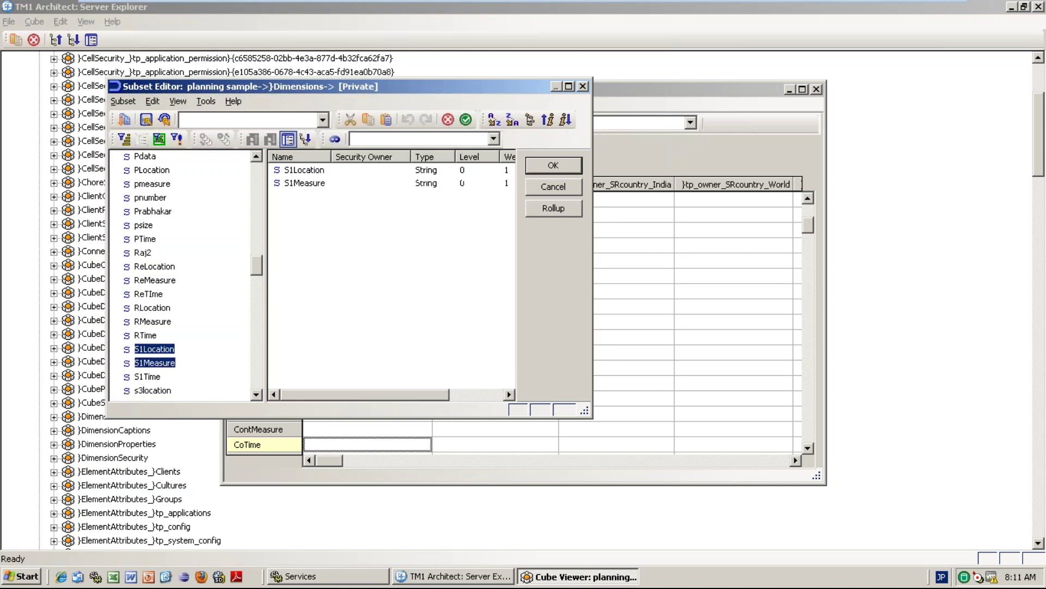
shift+click(151, 378)
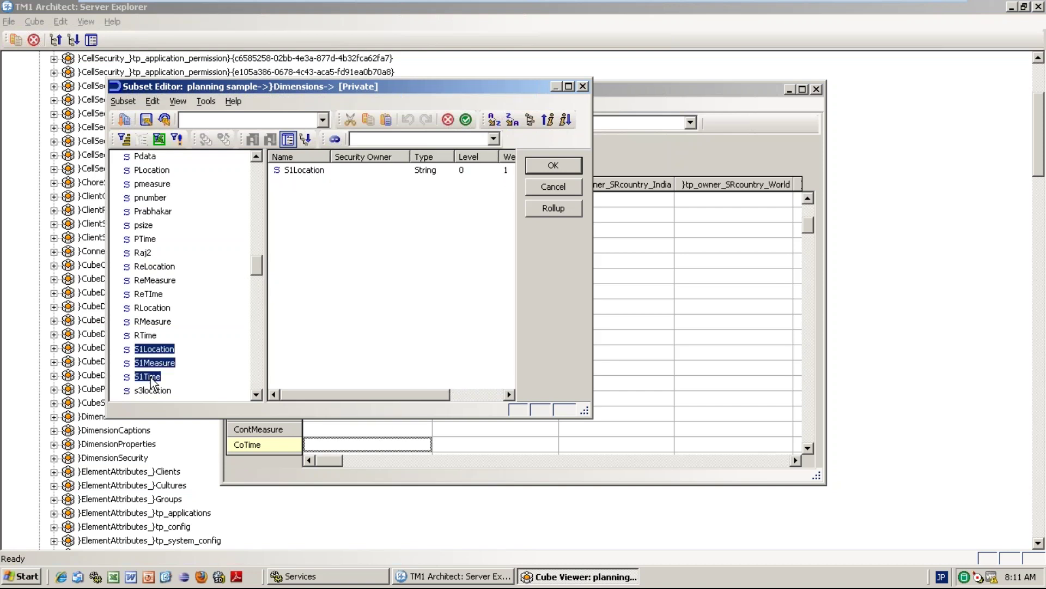
click(470, 123)
click(547, 162)
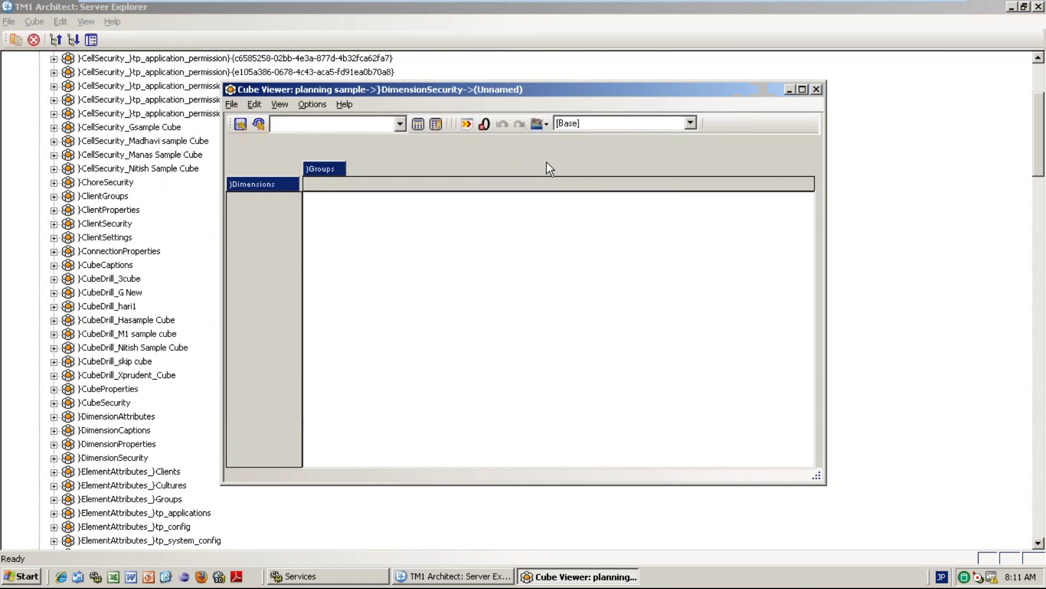
Enter READ for BI2016MAY on S1Location, S1Measure and S1Time.
click(424, 126)
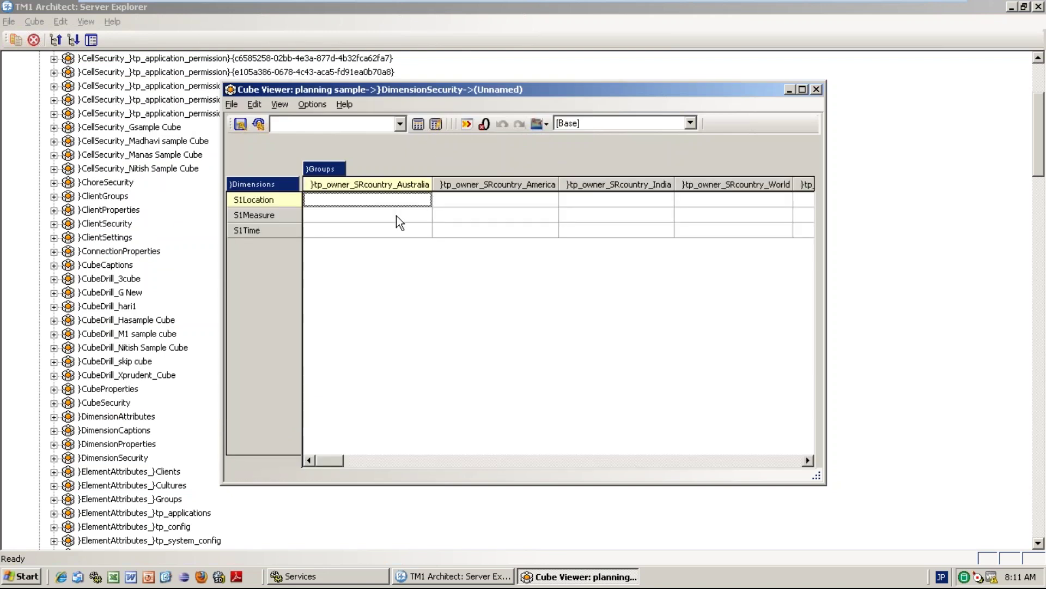
click(486, 199)
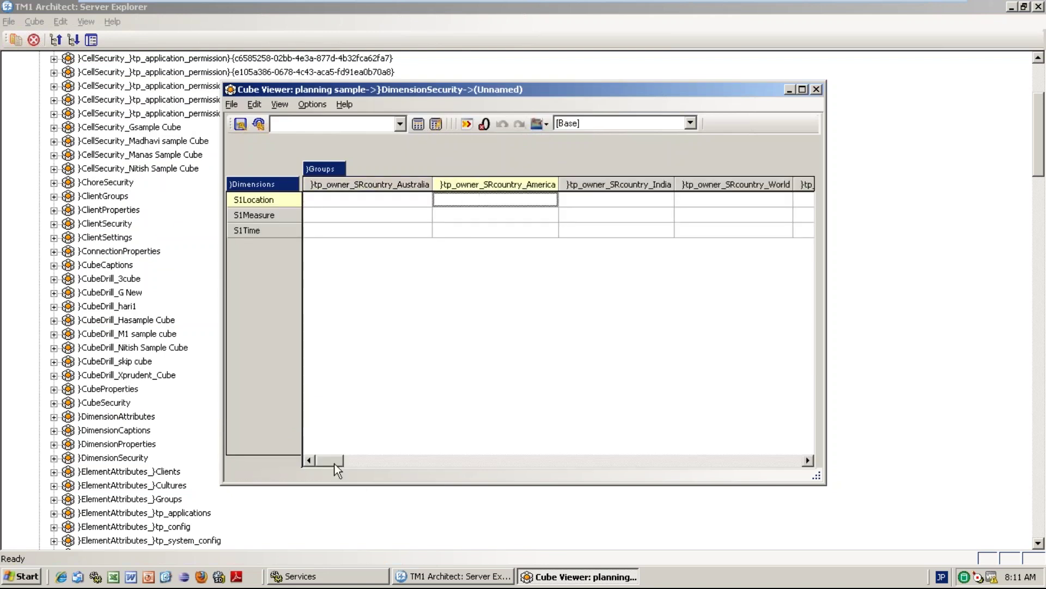
drag(333, 461, 804, 460)
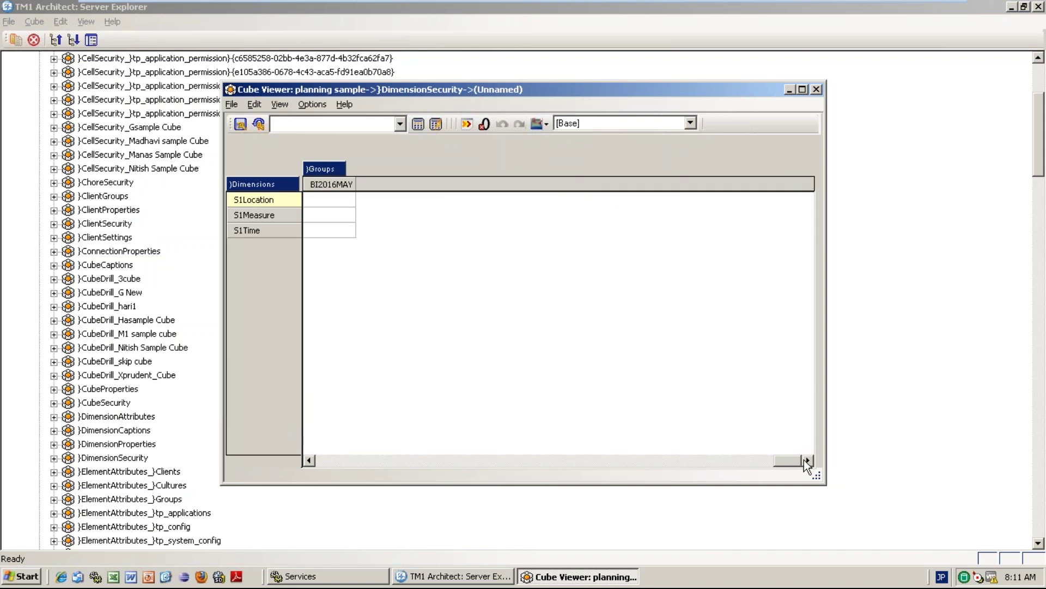
click(339, 205)
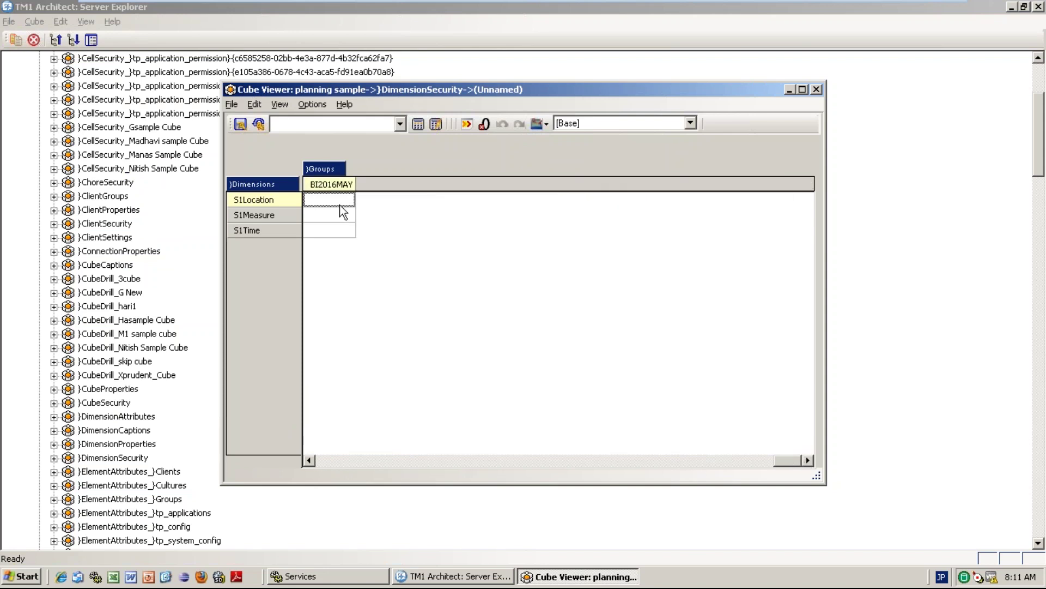
text(READ)
key(Return)
text(R)
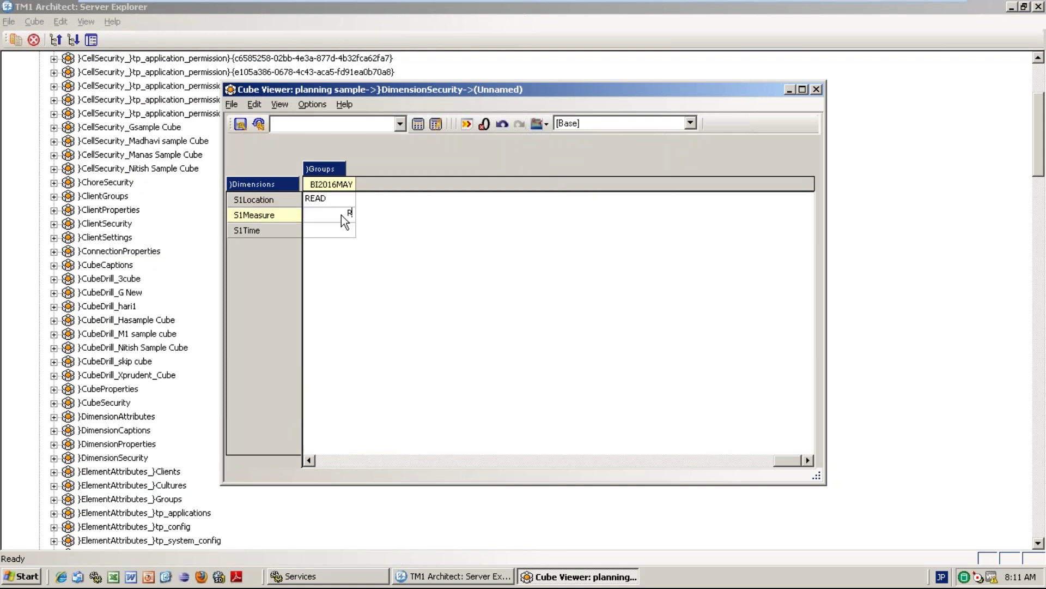
key(Return)
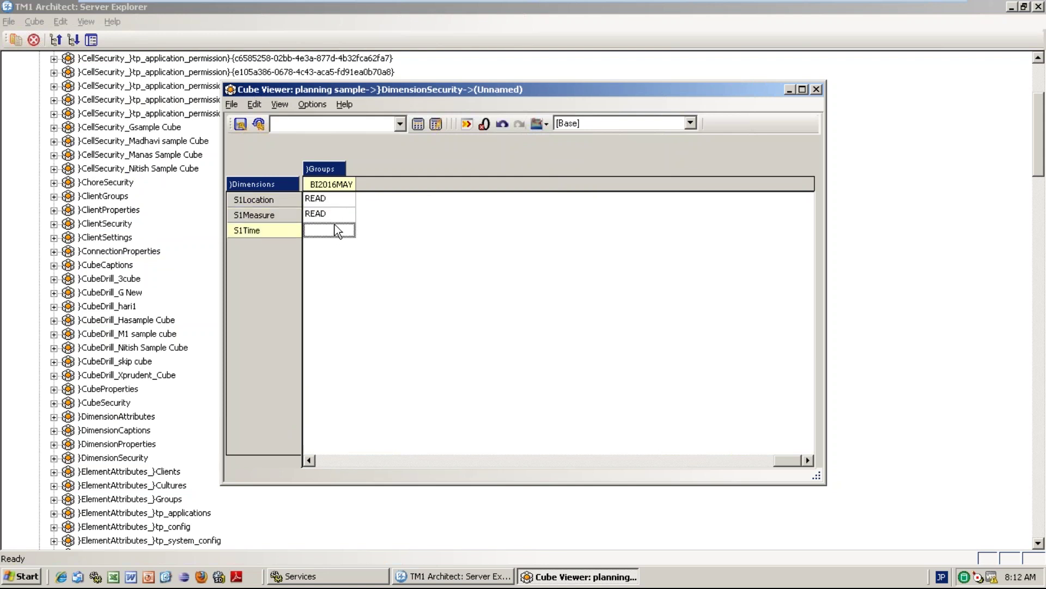
text(READ)
key(Return)
Recalculate the DimensionSecurity view, then close it and answer the save prompt.
click(418, 126)
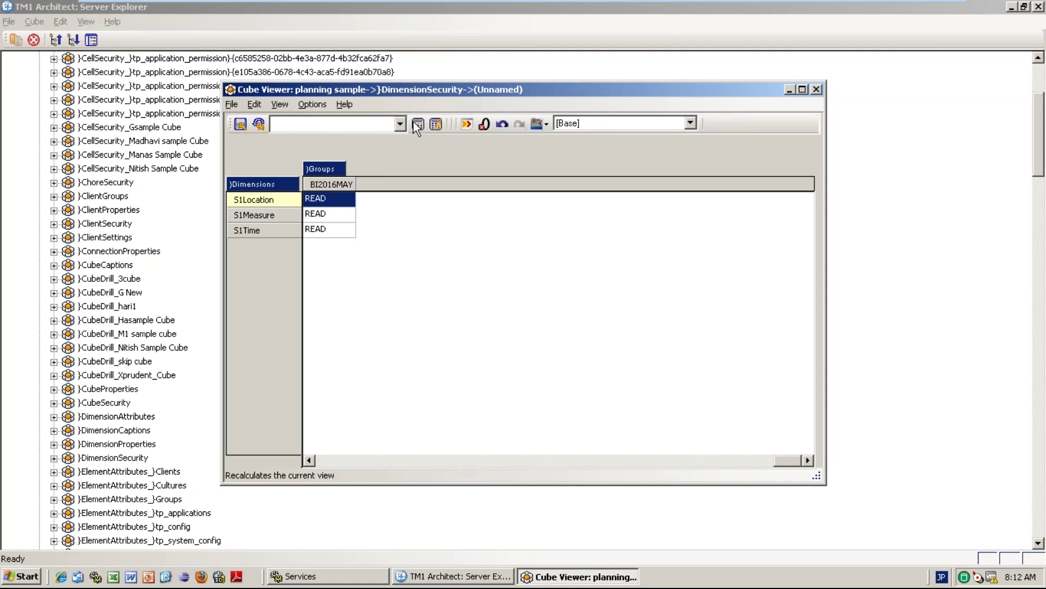
click(417, 125)
click(817, 96)
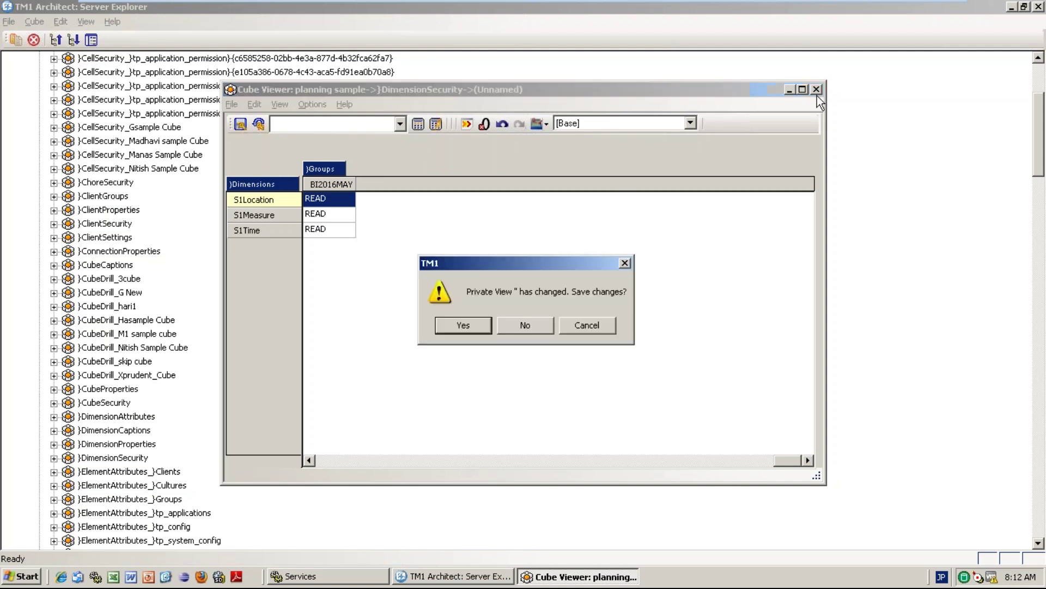
click(524, 328)
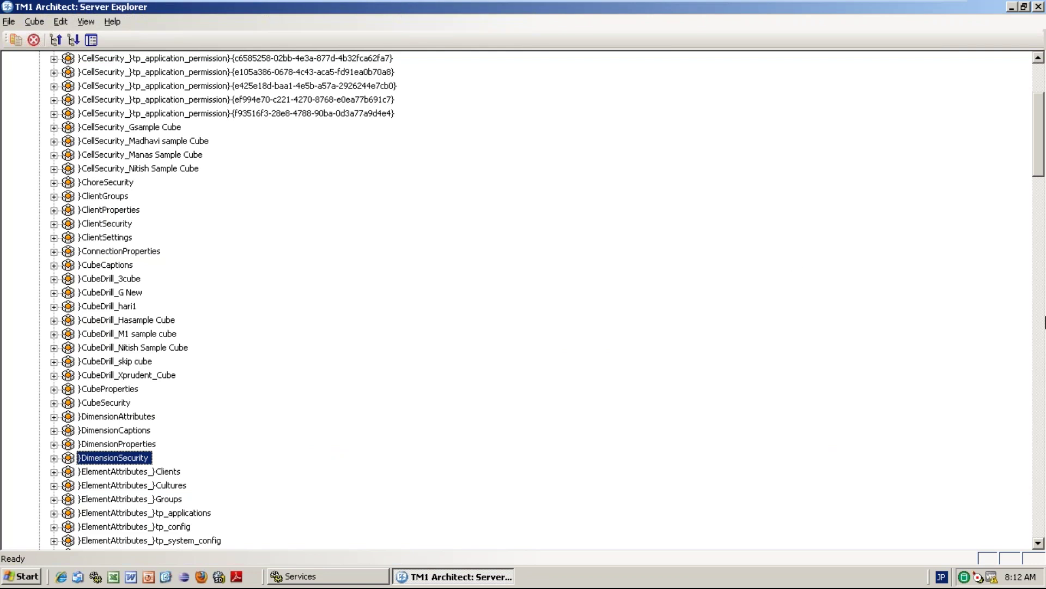
Open the CubeSecurity cube and recalculate to show cubes and groups.
mouse_move(1041, 171)
mouse_down()
mouse_move(1044, 149)
mouse_move(1043, 183)
mouse_up()
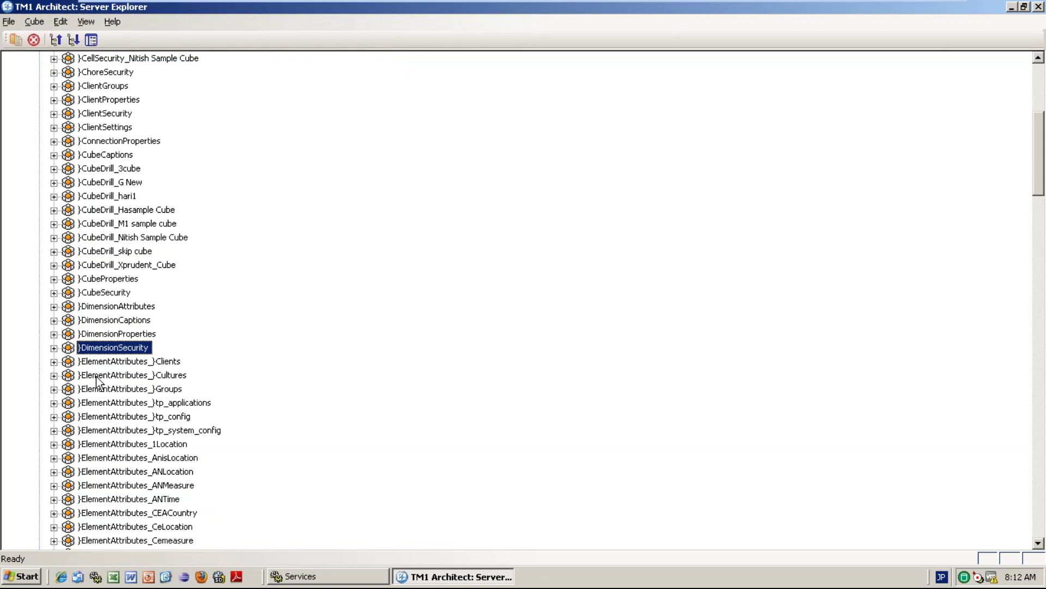
click(107, 294)
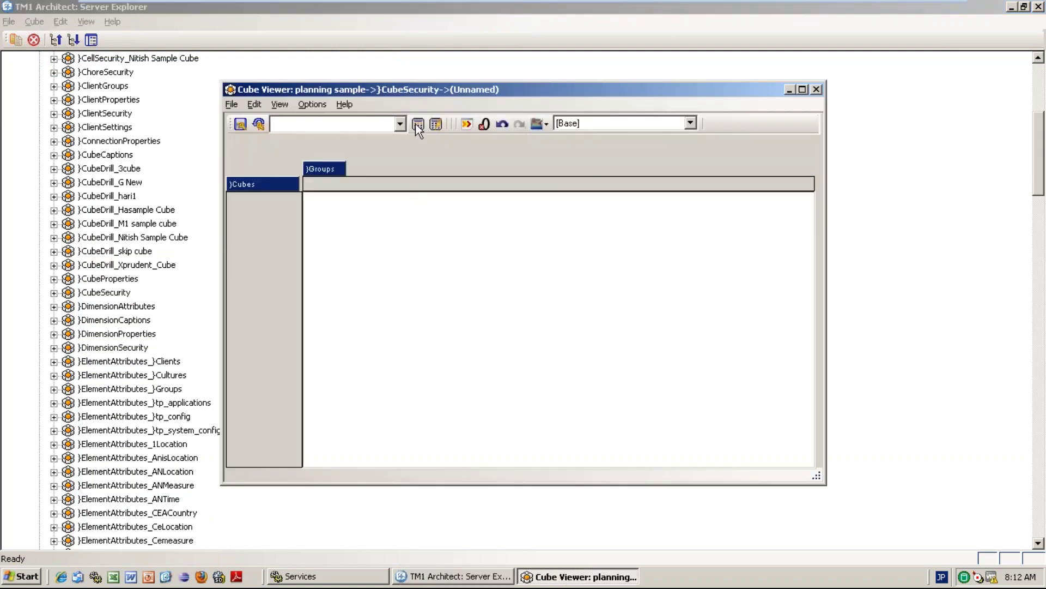
click(418, 129)
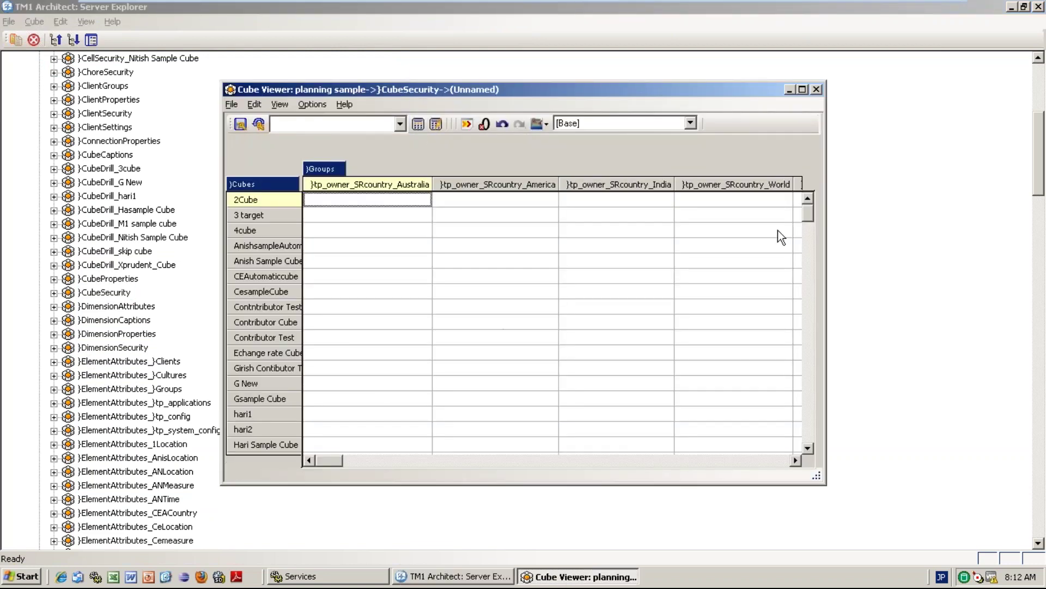
drag(812, 206, 812, 234)
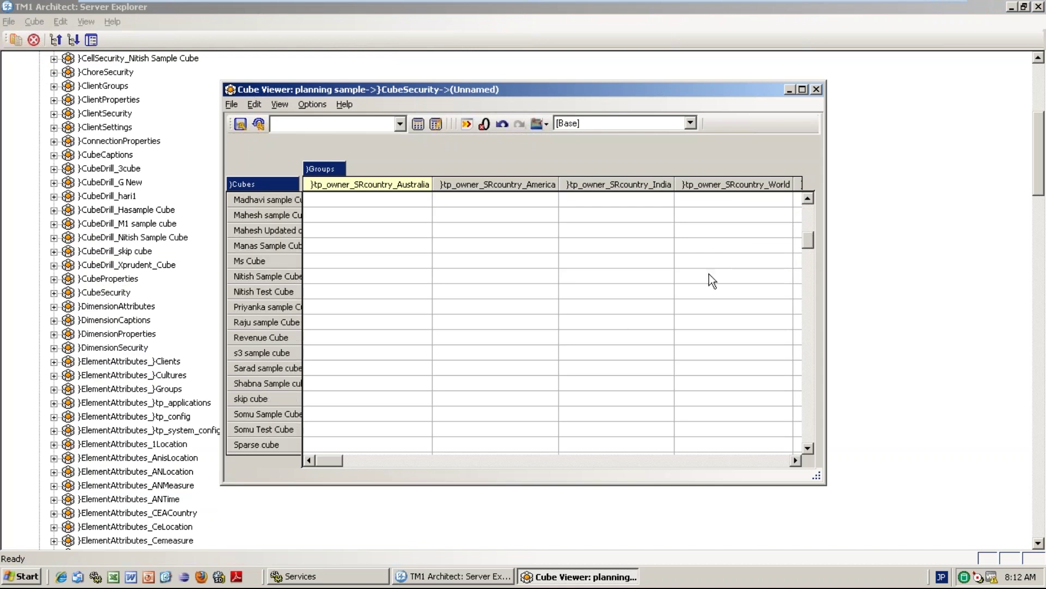
drag(811, 241, 811, 236)
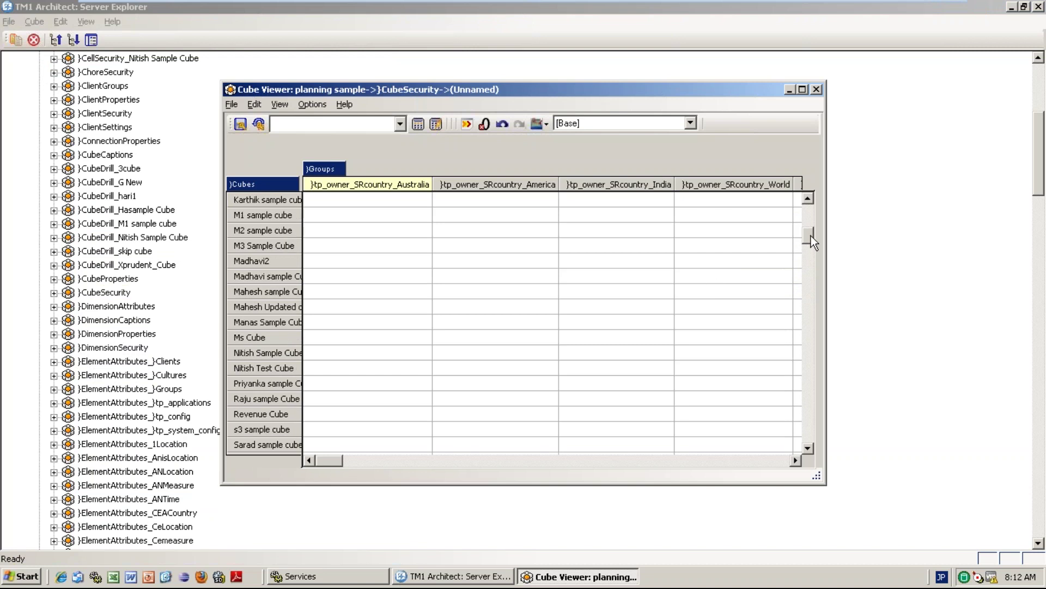
Enter WRITE for BI2016MAY on Priyanka sample Cube and recalculate.
click(365, 390)
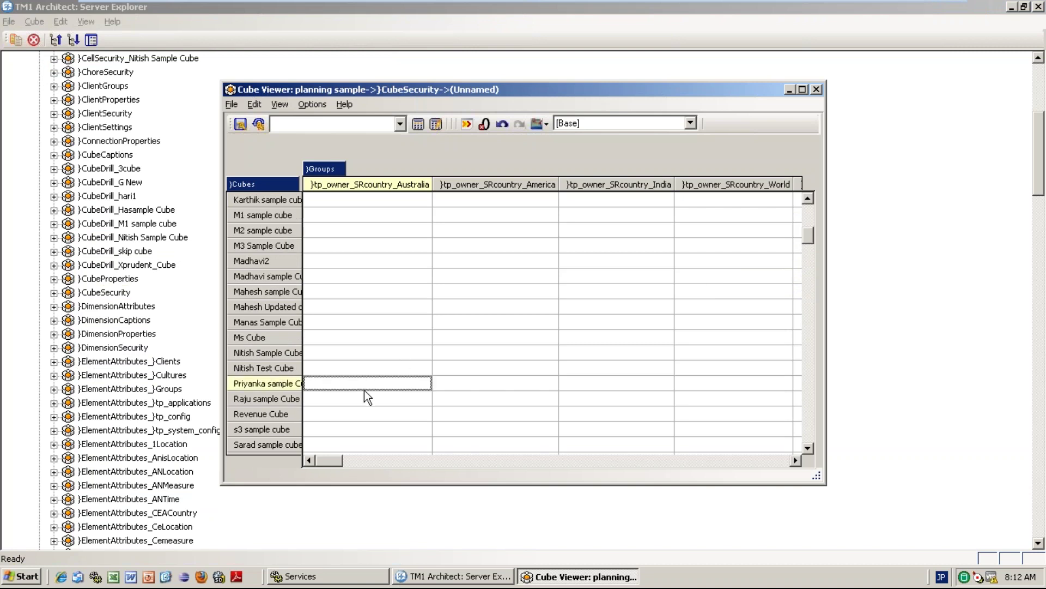
key(Right)
key(Right)
key(Right)
key(Right)
key(Right)
key(Right)
key(Right)
key(Right)
key(Right)
key(Right)
key(Right)
key(Right)
key(Right)
key(Right)
key(Right)
key(Right)
key(Right)
key(Right)
key(Right)
key(Right)
key(Right)
key(Right)
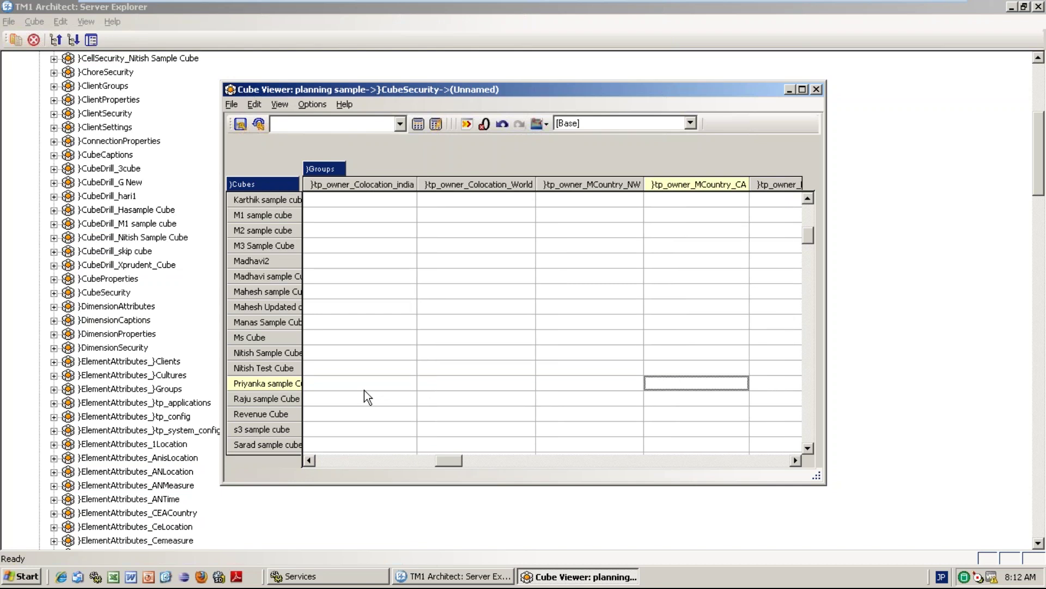
key(Right)
key(Right)
key(Right)
key(Right)
key(Right)
key(Right)
key(Right)
key(Right)
key(Right)
key(Right)
key(Right)
key(Right)
key(Right)
key(Right)
key(Right)
key(Right)
key(Right)
key(Right)
key(Right)
key(Right)
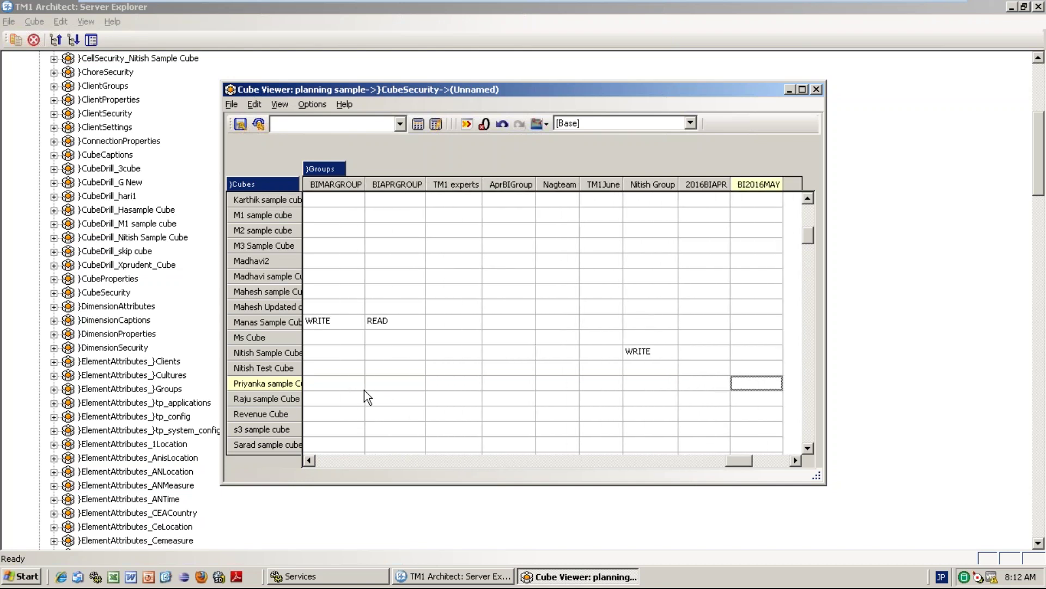
text(WRITE)
click(560, 404)
click(755, 386)
click(420, 129)
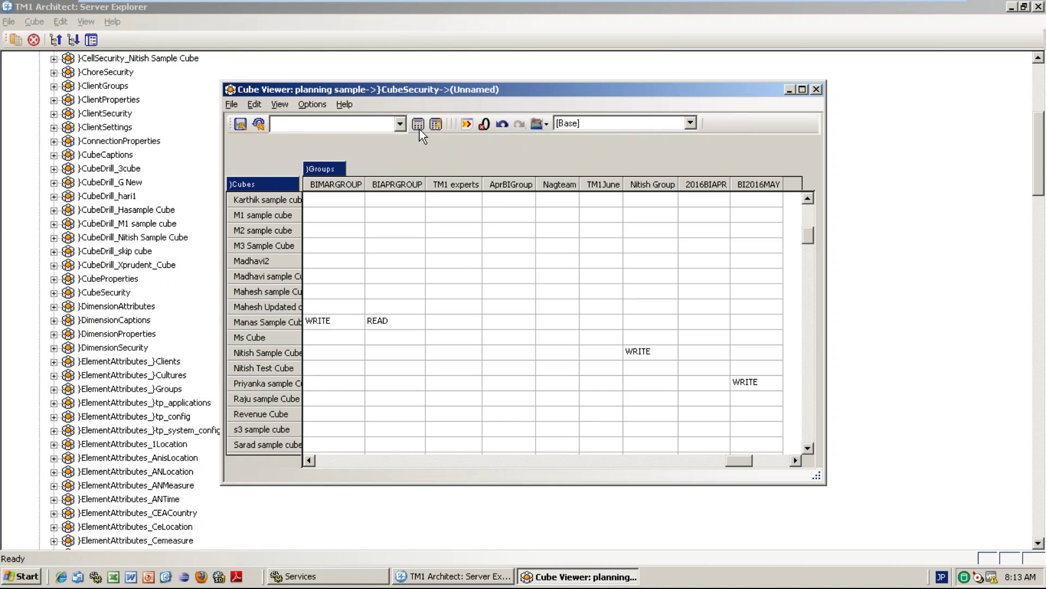
Change BI2016MAY's access on Priyanka sample Cube to READ, recalculate and close the viewer.
click(754, 383)
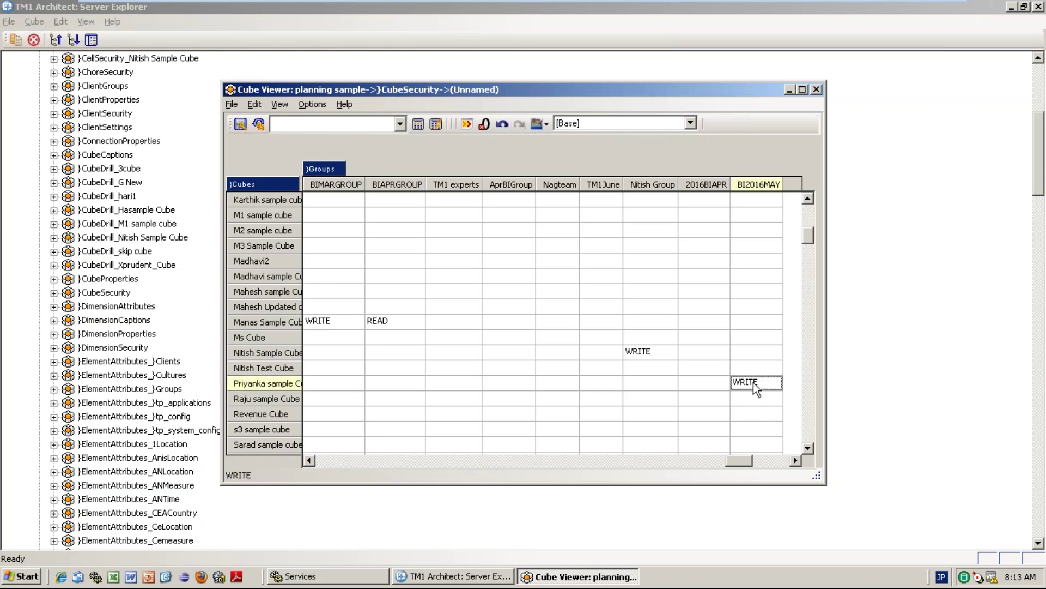
text(READ)
key(Return)
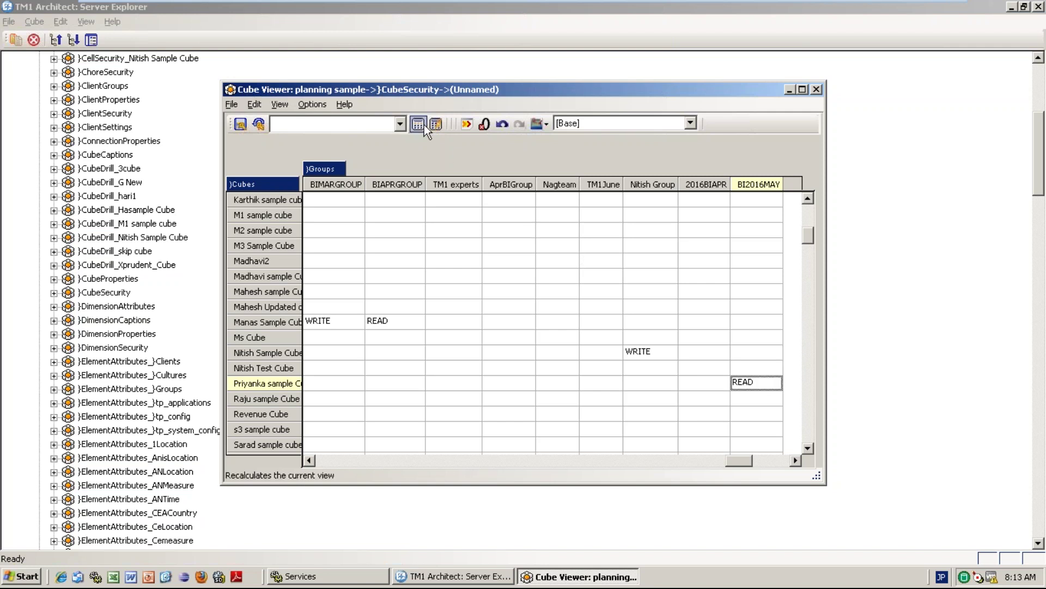
click(424, 126)
click(816, 90)
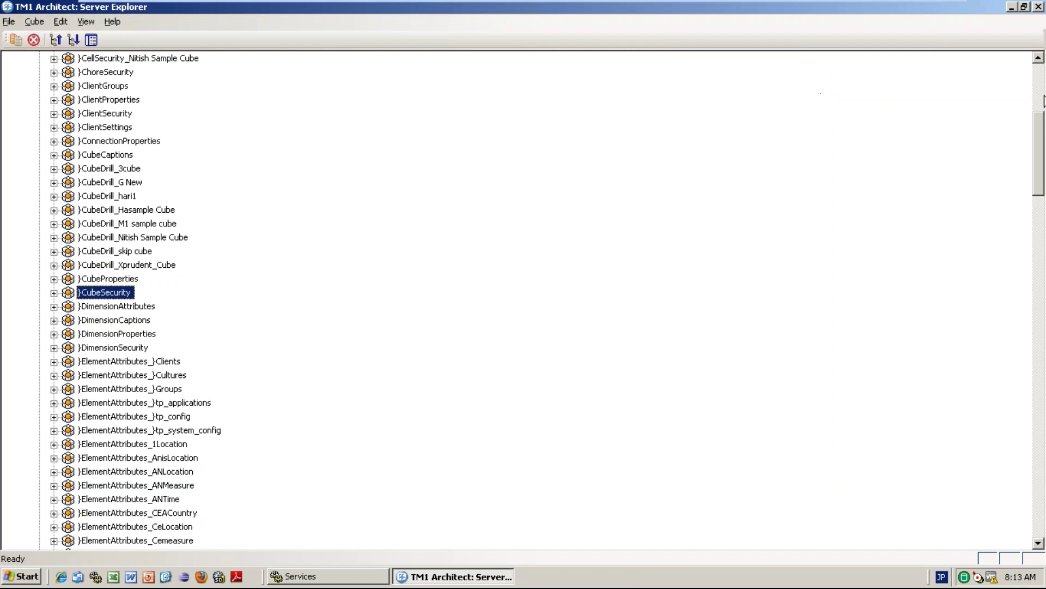
Save the planning sample server's data and log out.
scroll(808, 30, up, 7)
click(92, 72)
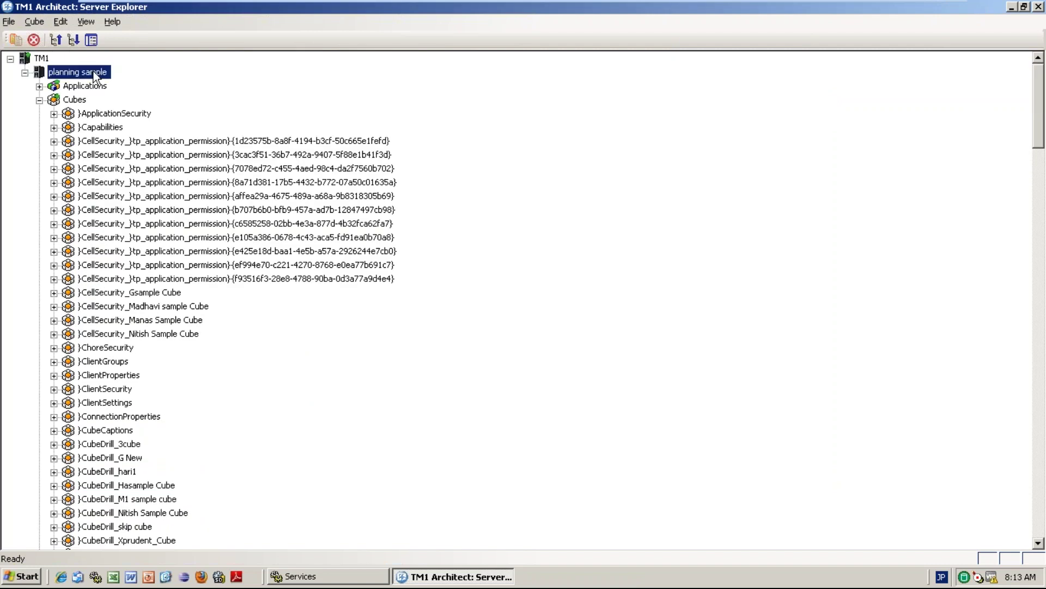
right_click(93, 72)
click(133, 84)
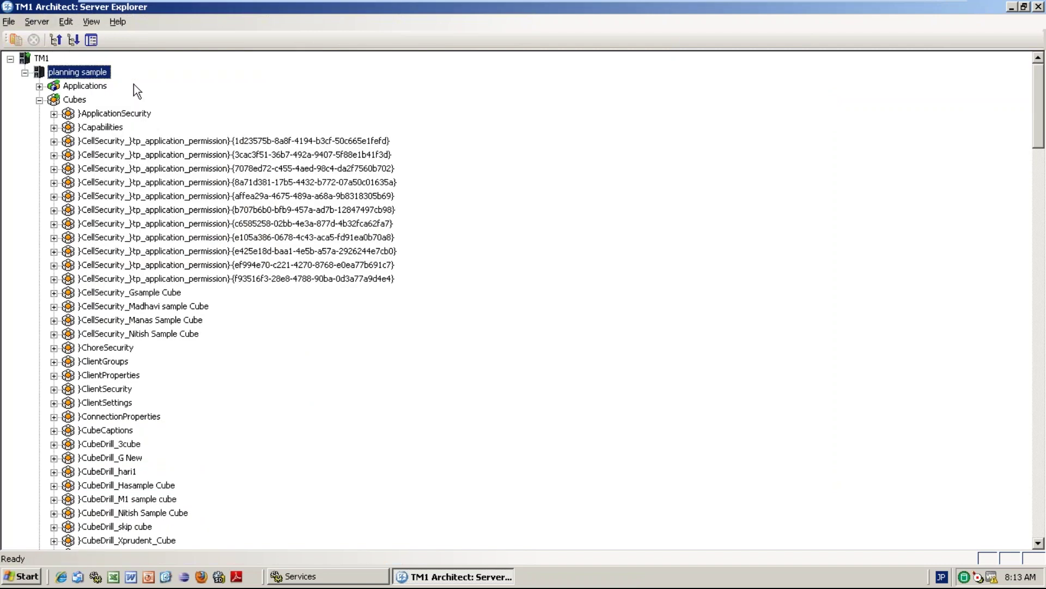
right_click(87, 69)
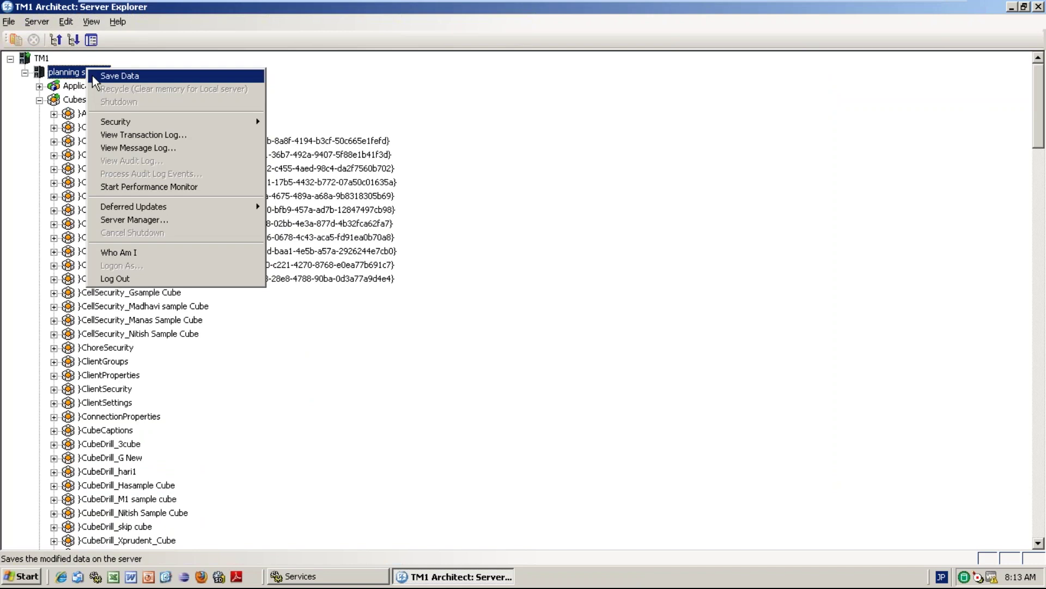
click(93, 76)
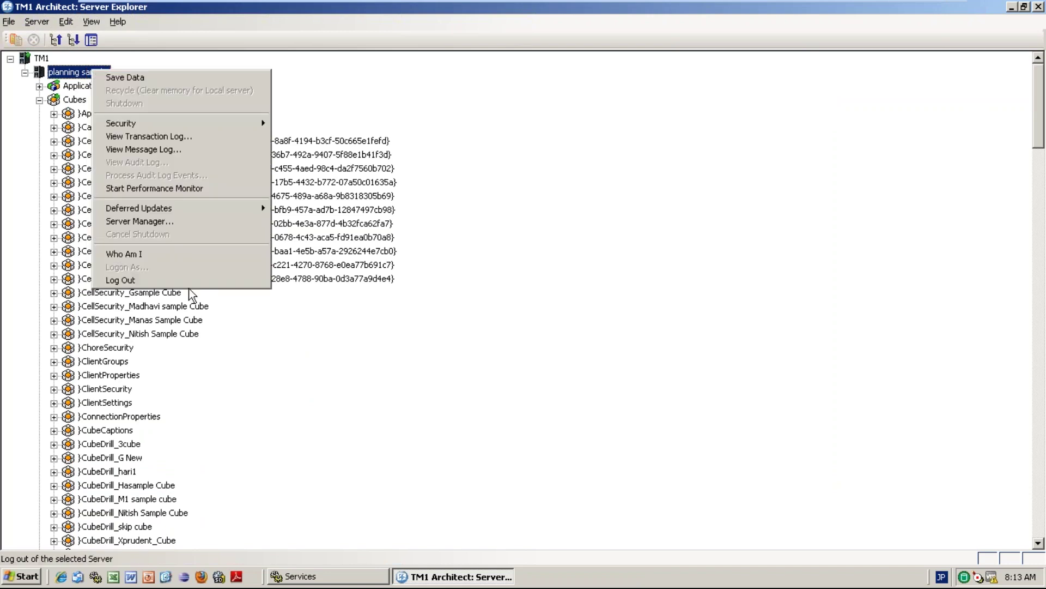
click(162, 280)
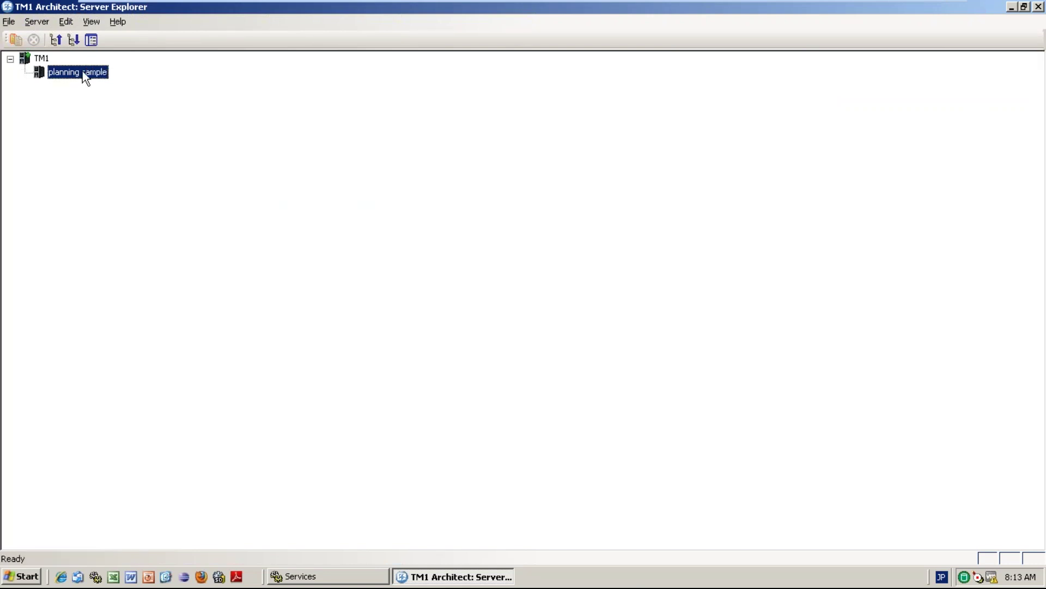
Log in to planning sample with the restricted user's username and password.
double_click(83, 71)
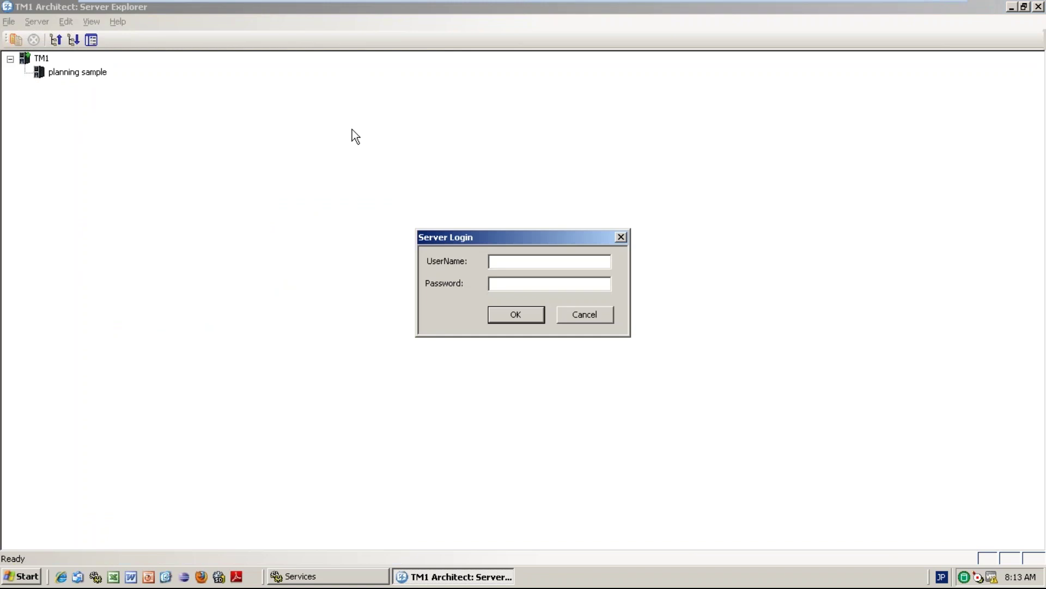
text(priyanka)
click(490, 282)
text(*******)
key(Return)
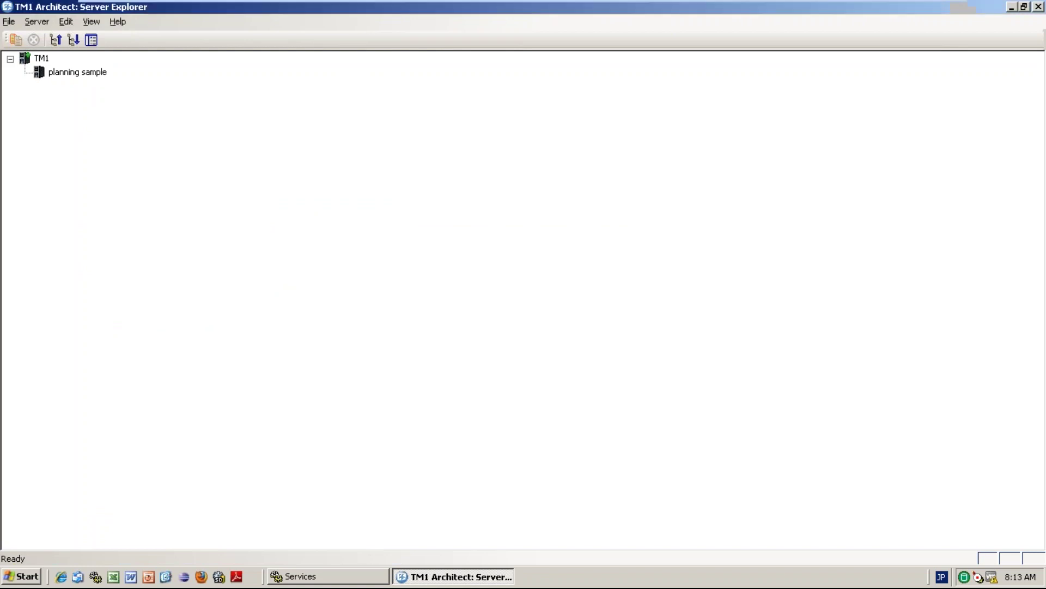
Open Priyanka sample Cube, the only visible cube, recalculate it and expand 2011 into months.
click(39, 100)
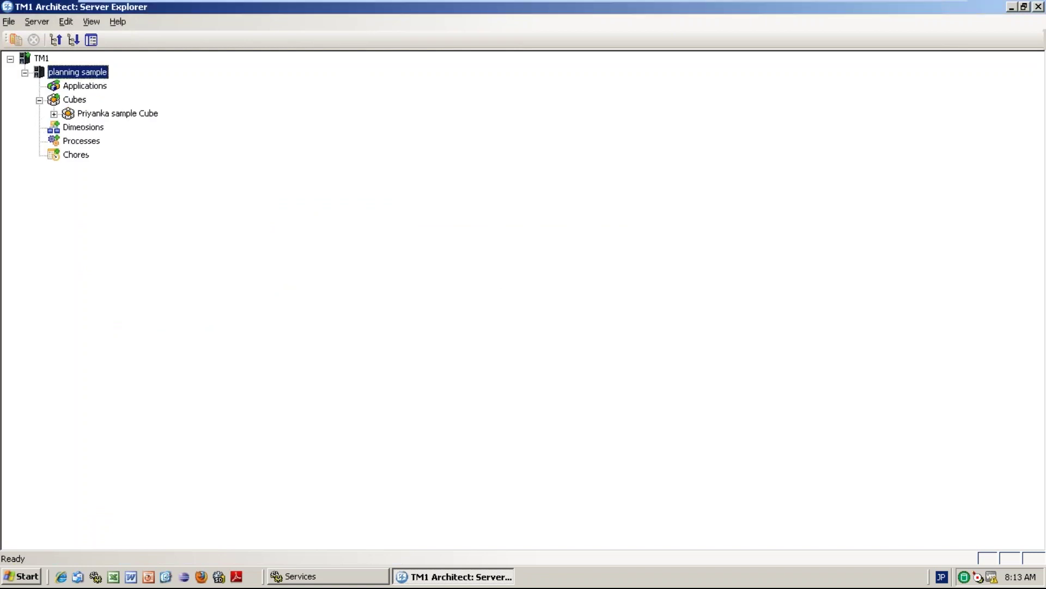
click(54, 114)
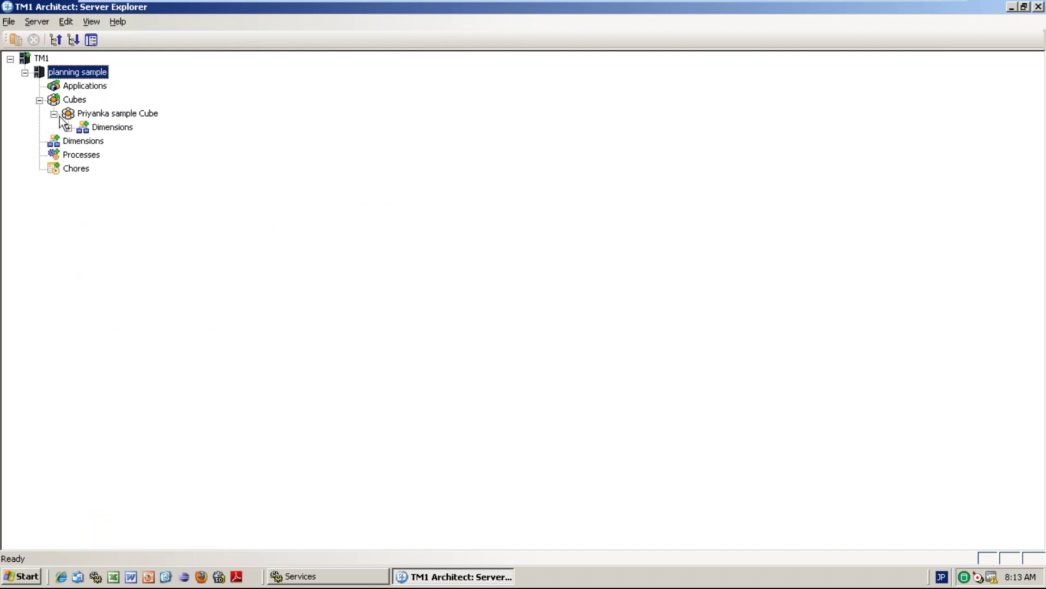
double_click(120, 114)
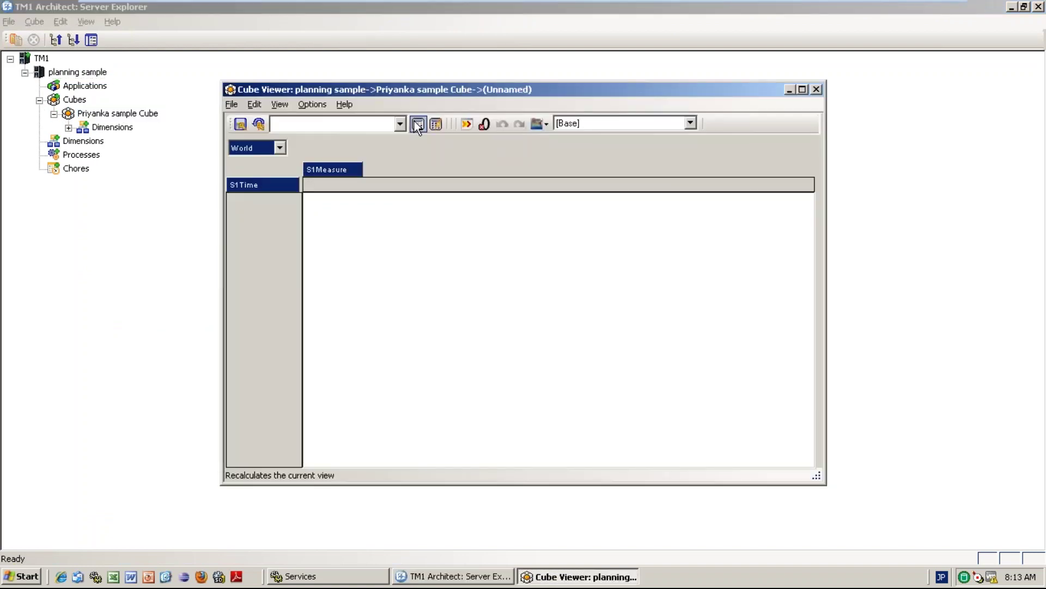
click(418, 124)
click(232, 202)
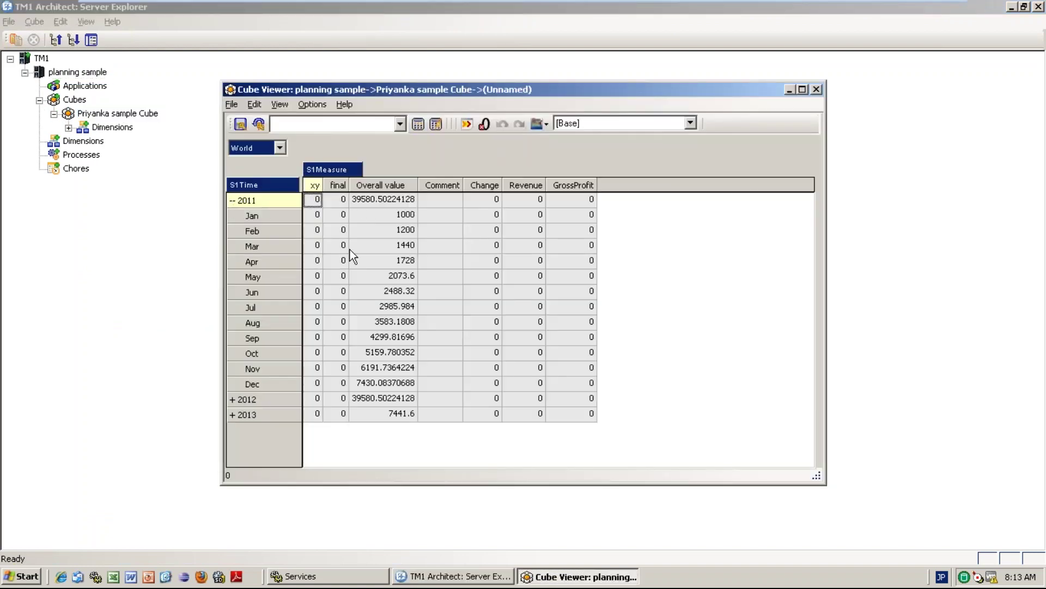
click(439, 246)
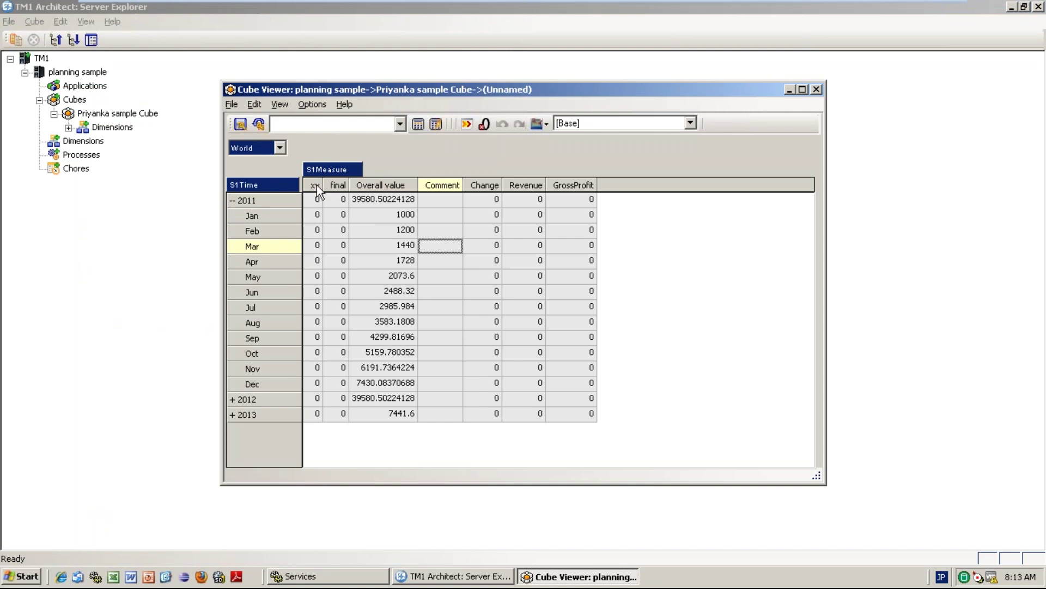
Switch the region title element to India and check its Apr Revenue.
click(279, 147)
click(252, 175)
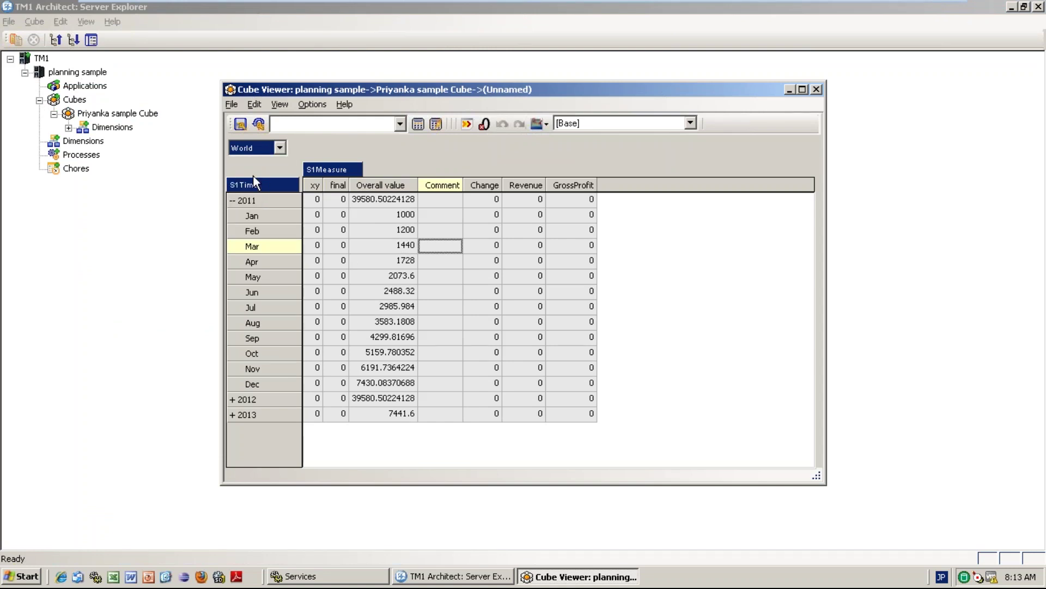
click(459, 275)
click(519, 262)
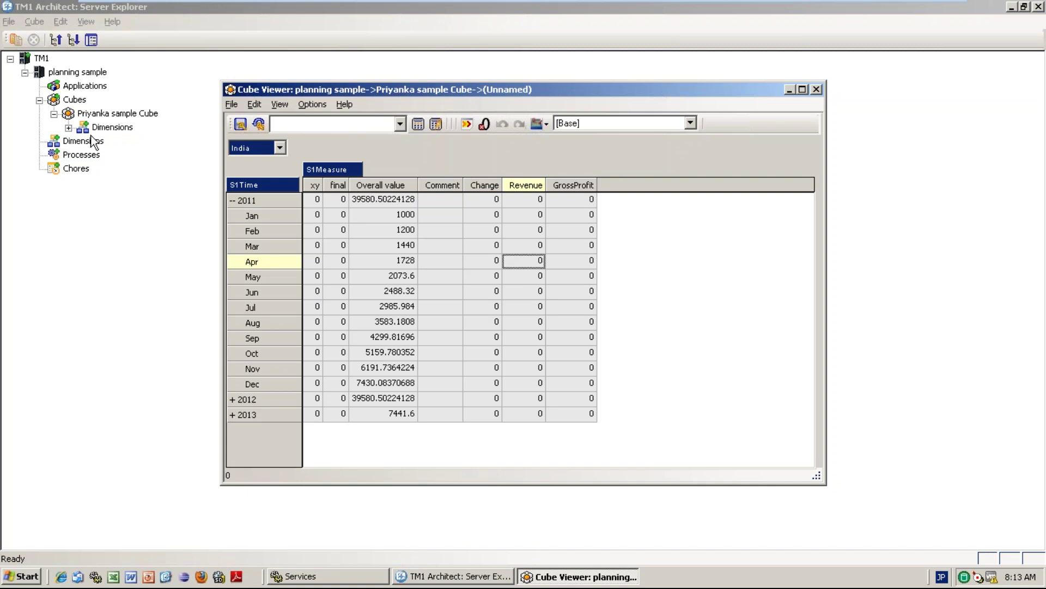
Close the cube viewer without saving the private view.
click(90, 140)
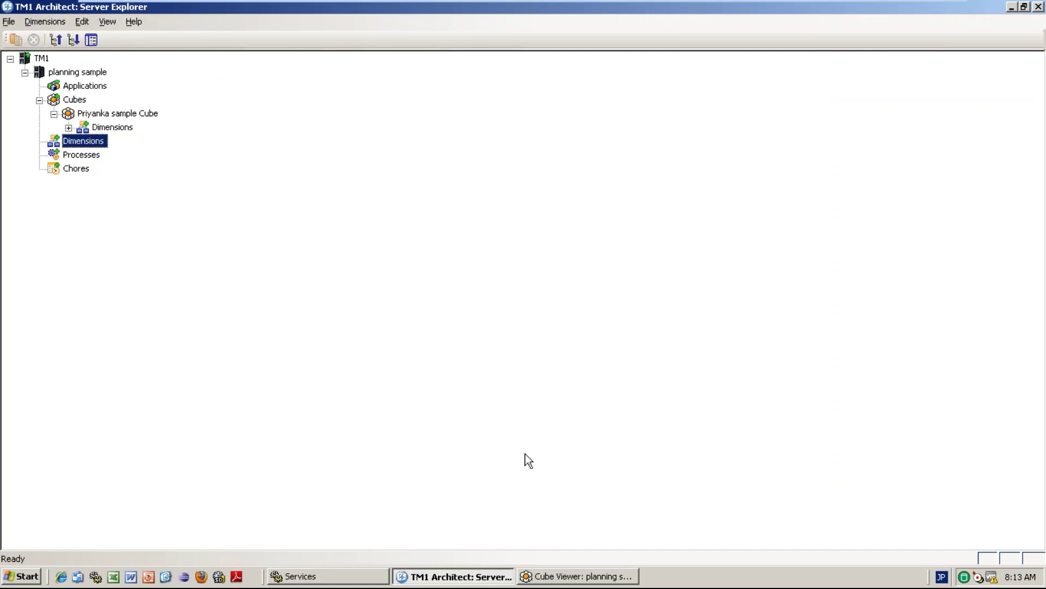
click(578, 575)
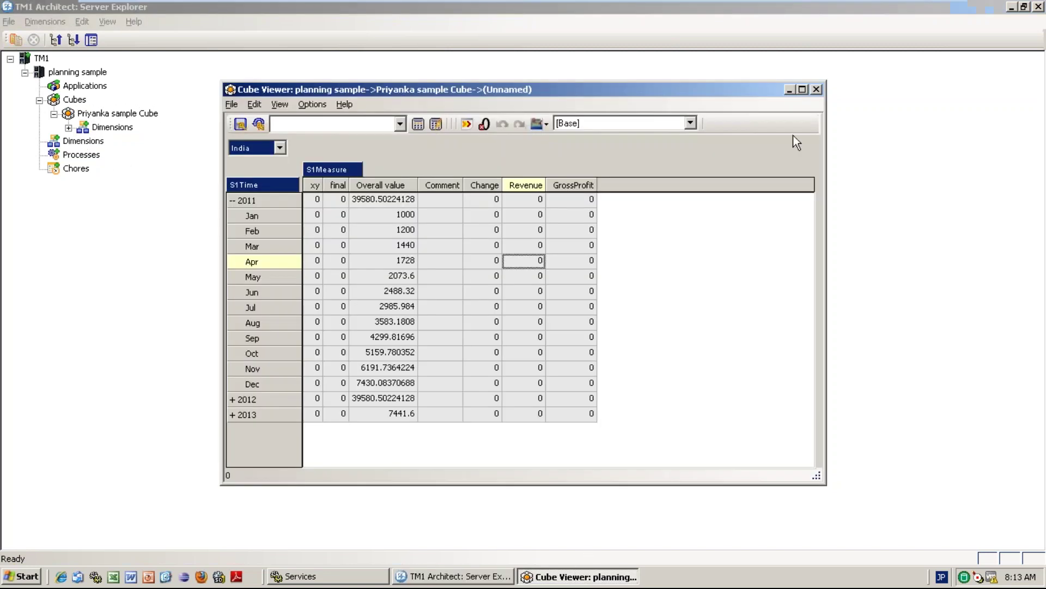
click(817, 89)
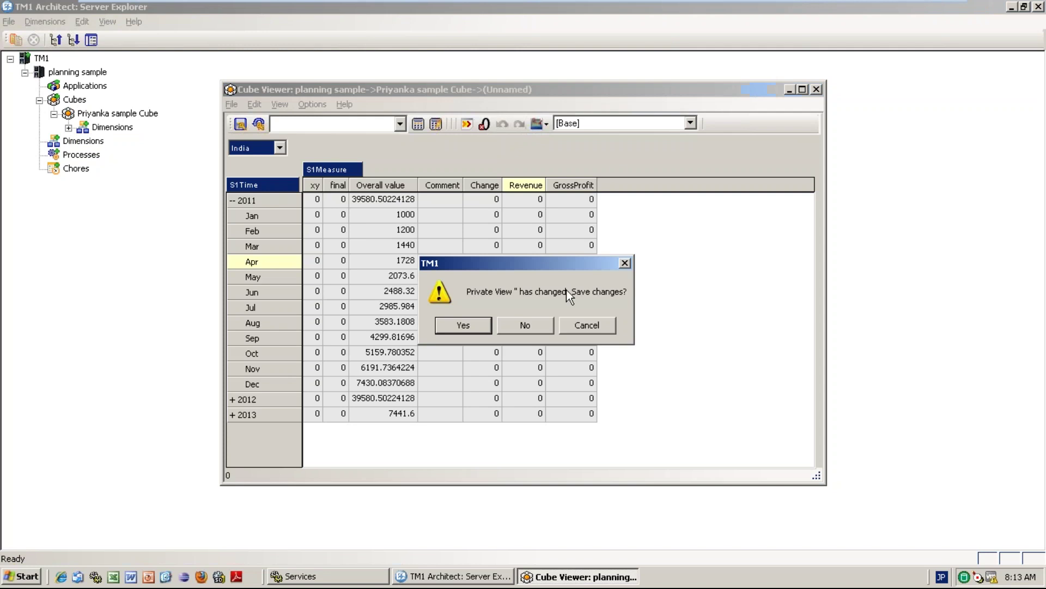
click(515, 324)
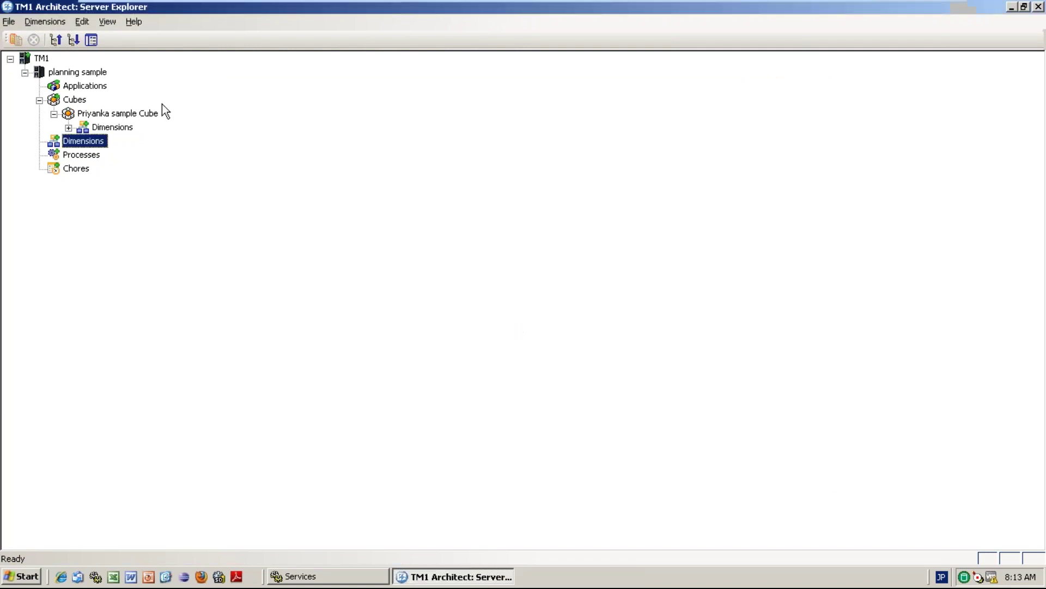
Log out of the planning sample server.
click(96, 74)
right_click(96, 74)
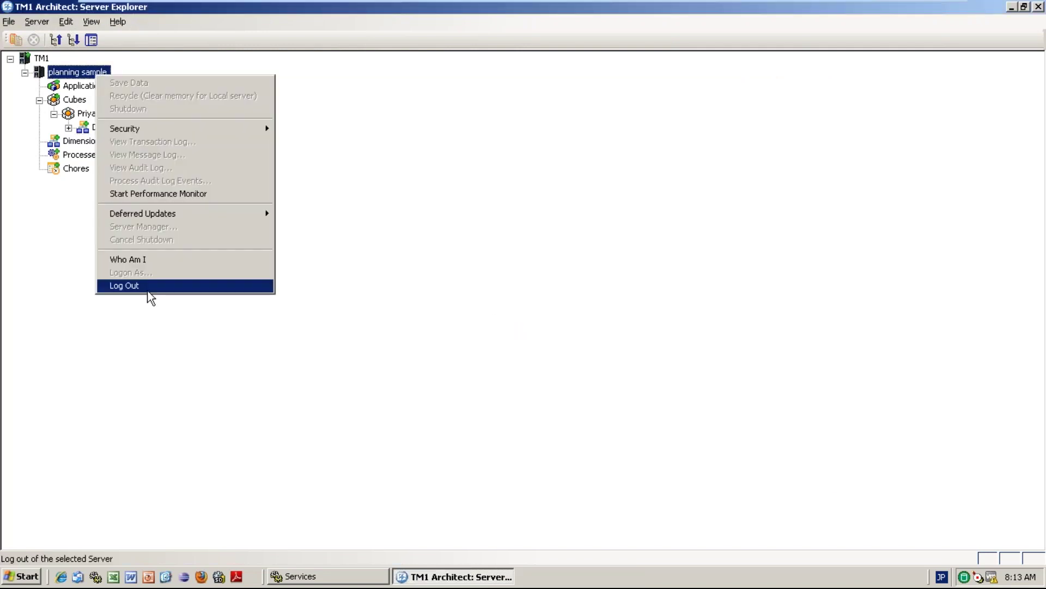
click(151, 286)
Log back into planning sample as the administrator and expand the full Cubes list.
double_click(102, 75)
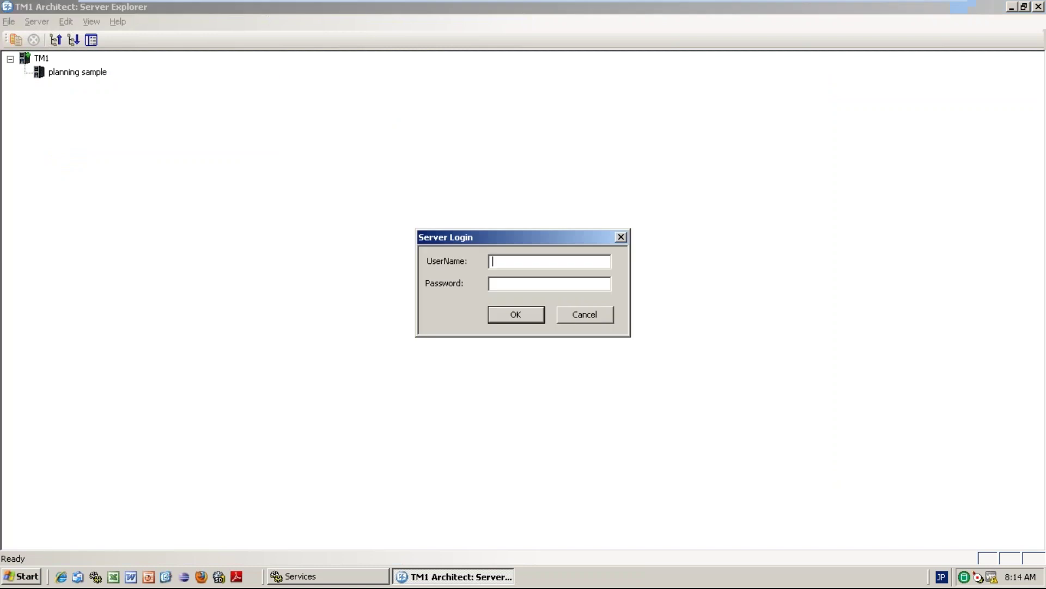
text(admin)
key(Tab)
text(appl)
key(BackSpace)
key(BackSpace)
key(BackSpace)
key(BackSpace)
text(apple)
key(Return)
click(39, 100)
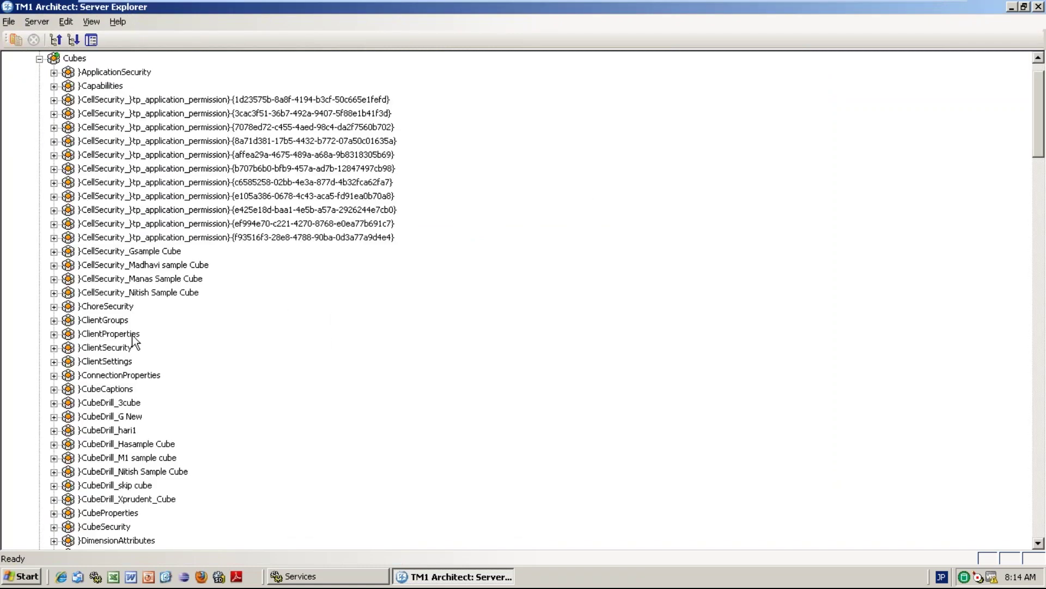
In CubeSecurity, set BI2016MAY's access on Priyanka sample Cube to WRITE, recalculate, and close the viewer.
double_click(119, 526)
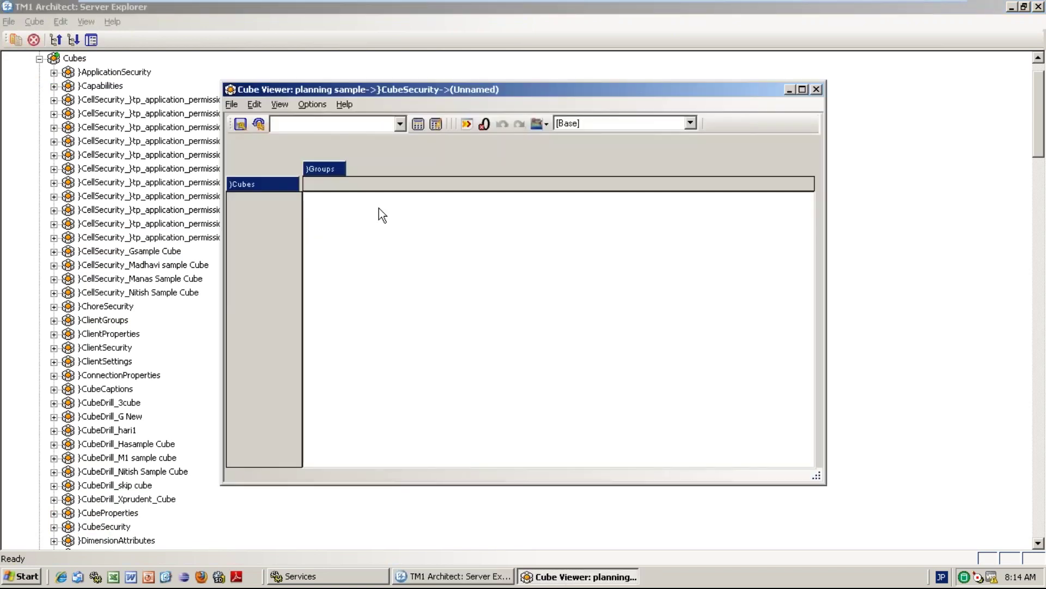
click(418, 124)
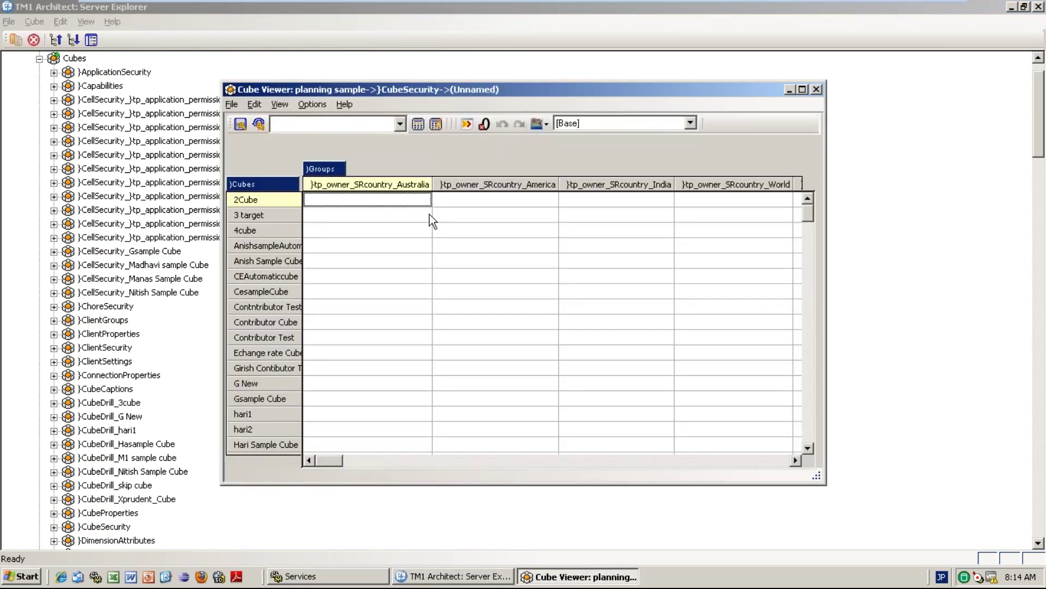
drag(328, 461, 820, 476)
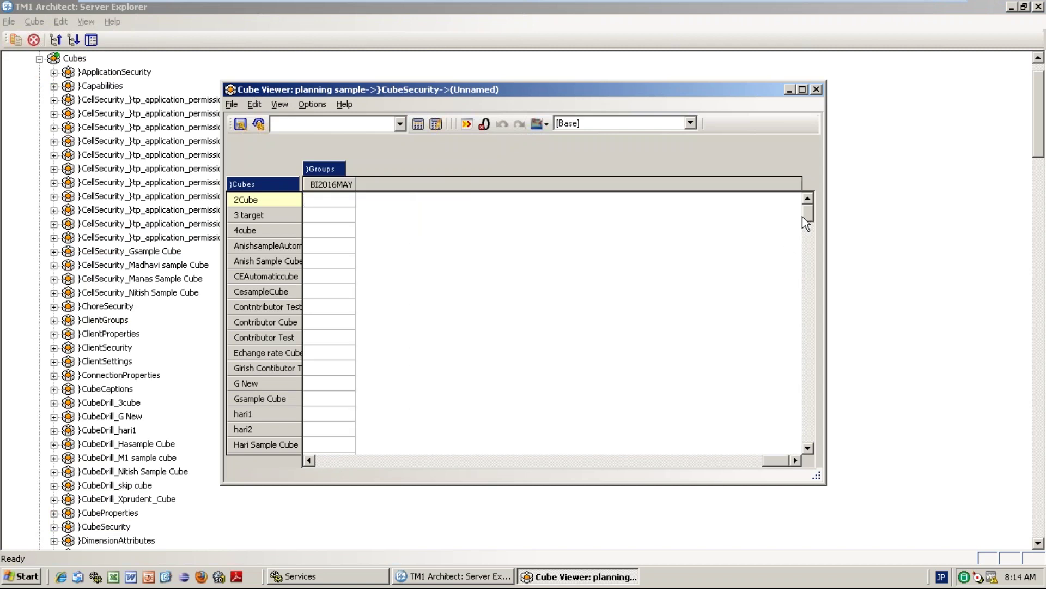
mouse_move(802, 217)
mouse_down()
mouse_move(816, 385)
mouse_move(808, 237)
mouse_up()
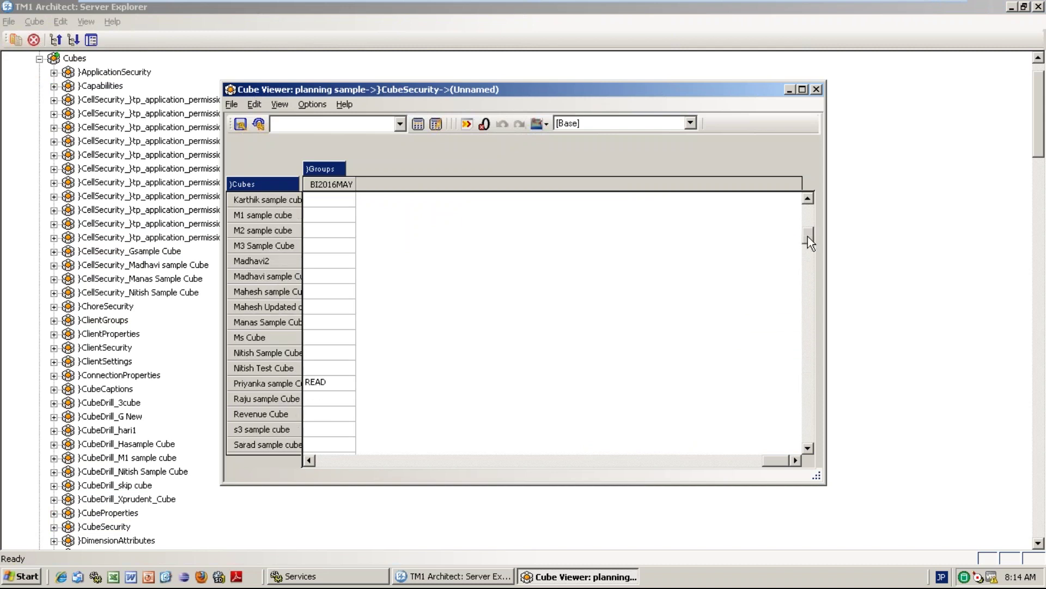
click(335, 390)
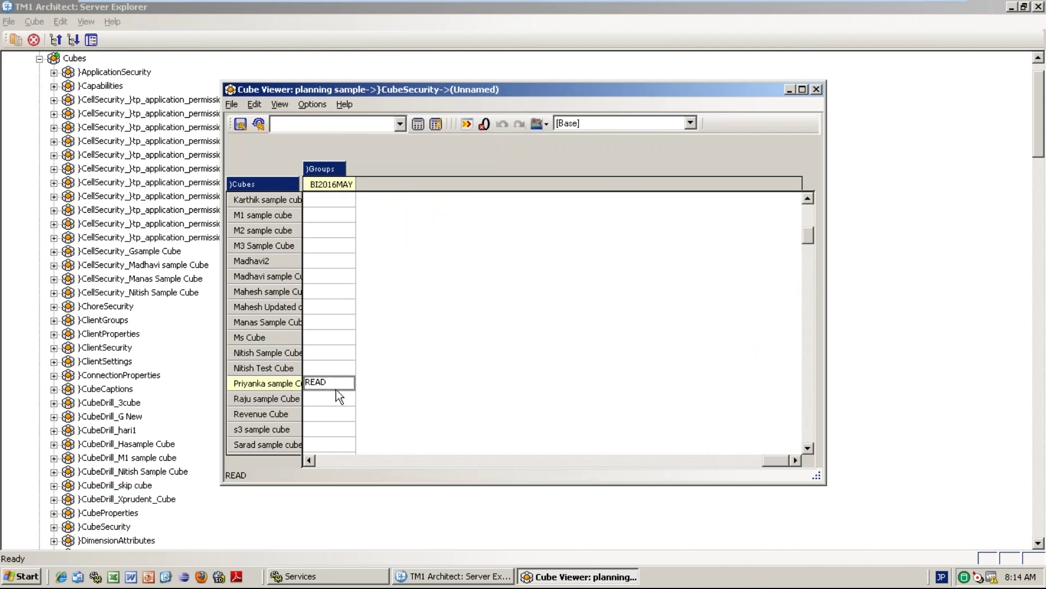
text(WRITE)
key(Return)
click(419, 125)
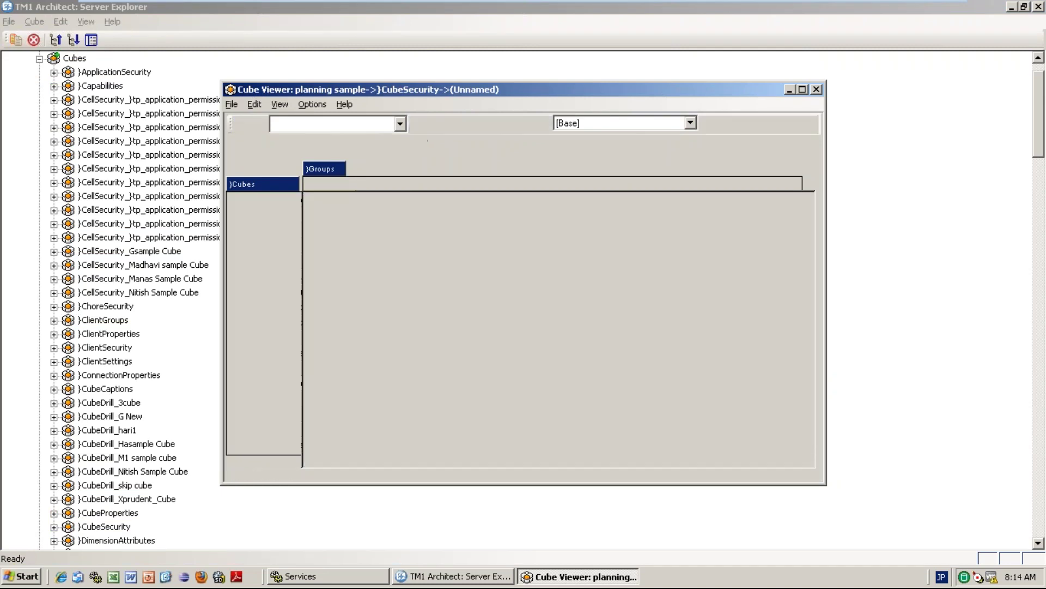
click(817, 90)
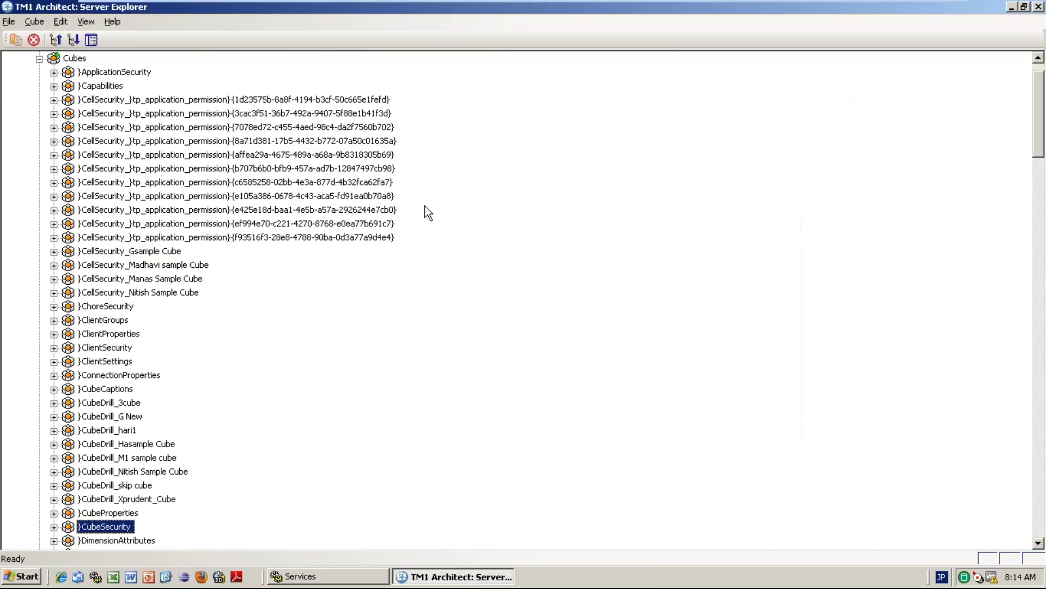
Open the DimensionSecurity cube and recalculate it to show current values.
click(1037, 542)
click(1038, 543)
click(1038, 542)
click(1038, 543)
click(1038, 543)
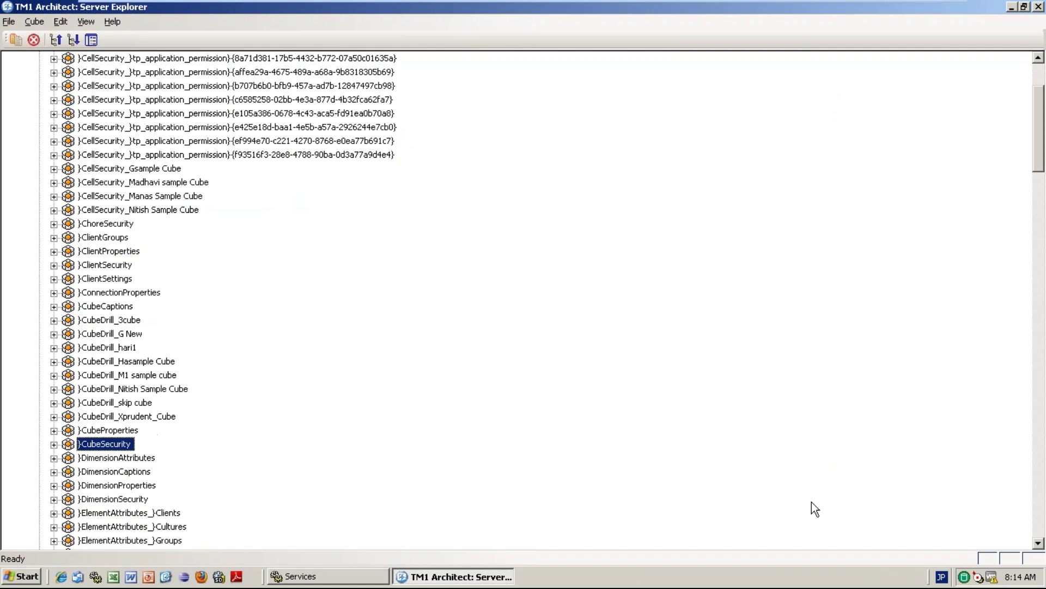
double_click(95, 499)
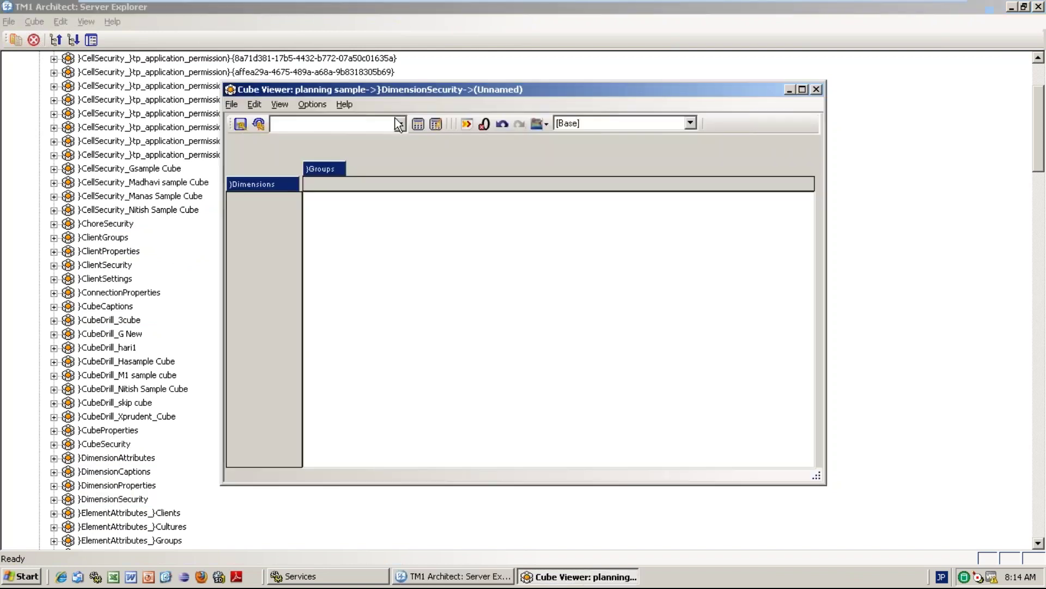
click(417, 123)
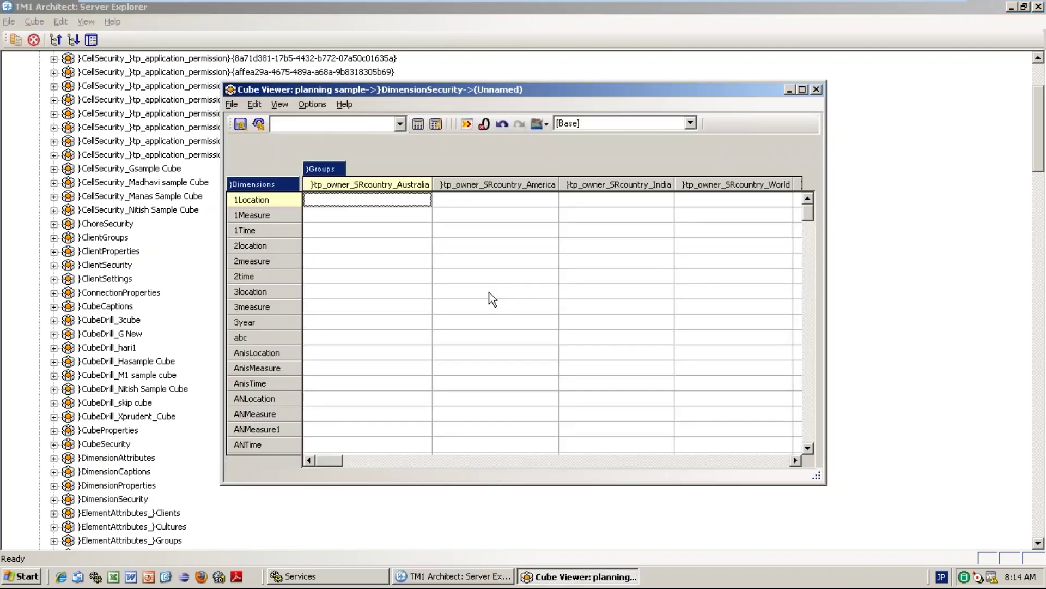
drag(813, 212, 816, 322)
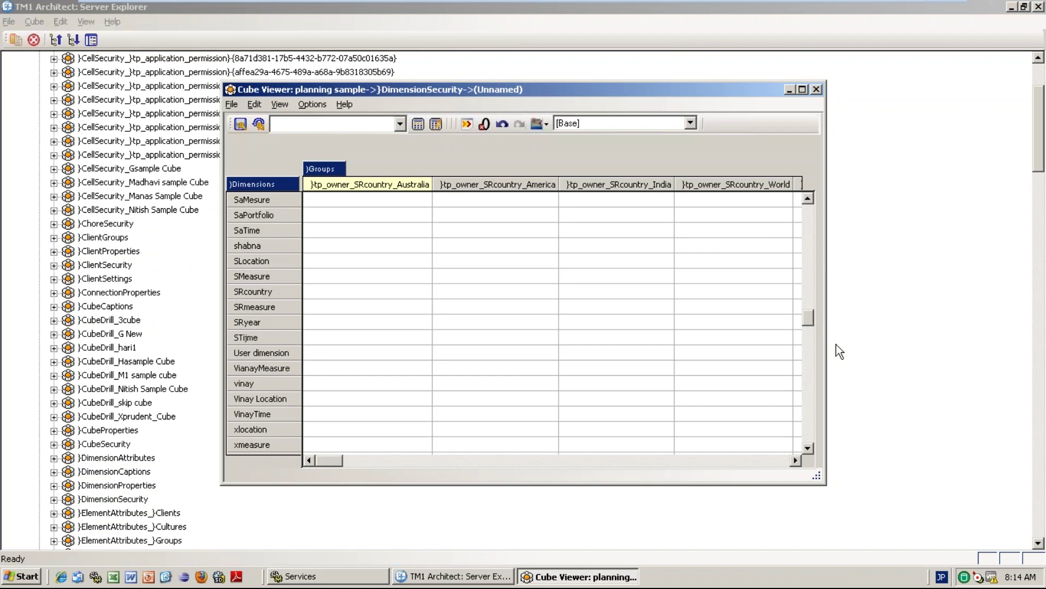
mouse_move(810, 318)
mouse_down()
mouse_move(820, 392)
mouse_move(810, 303)
mouse_up()
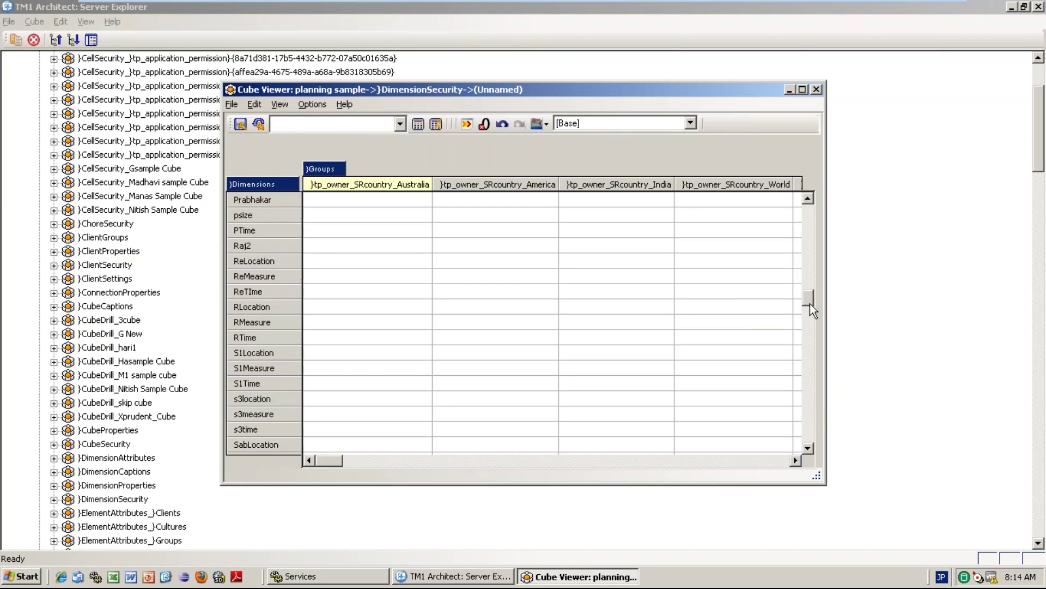
Check that BI2016MAY shows READ on S1Location, then refresh and close the view.
click(318, 356)
key(Right)
key(Right)
key(Right)
key(Right)
key(Right)
key(Right)
key(Right)
key(Right)
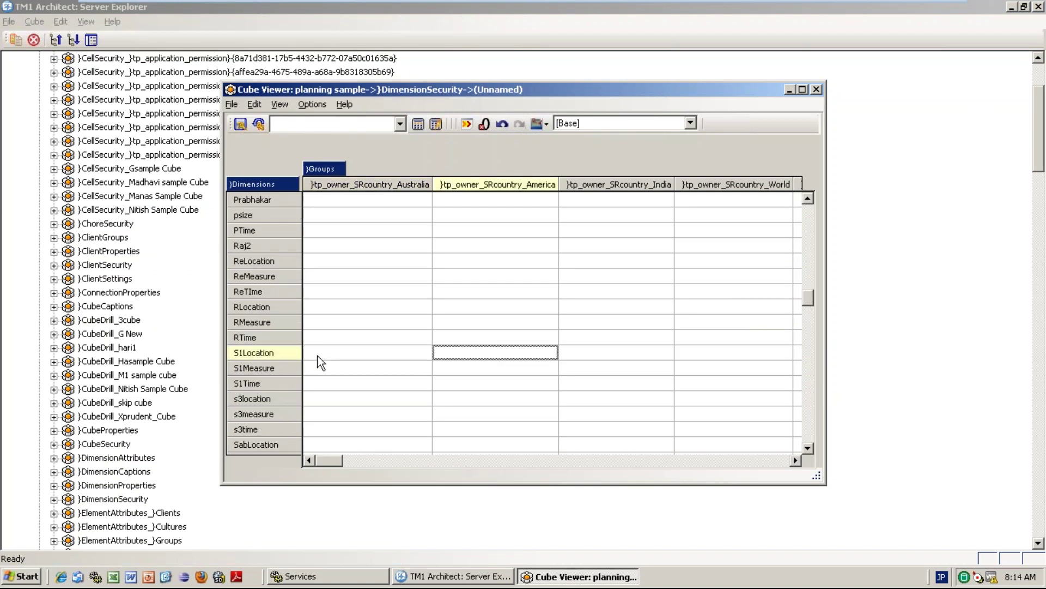
key(Right)
key(Right)
key(Right)
key(Right)
key(Right)
key(Right)
key(Right)
key(Right)
key(Right)
key(Right)
key(Right)
key(Right)
key(Right)
key(Right)
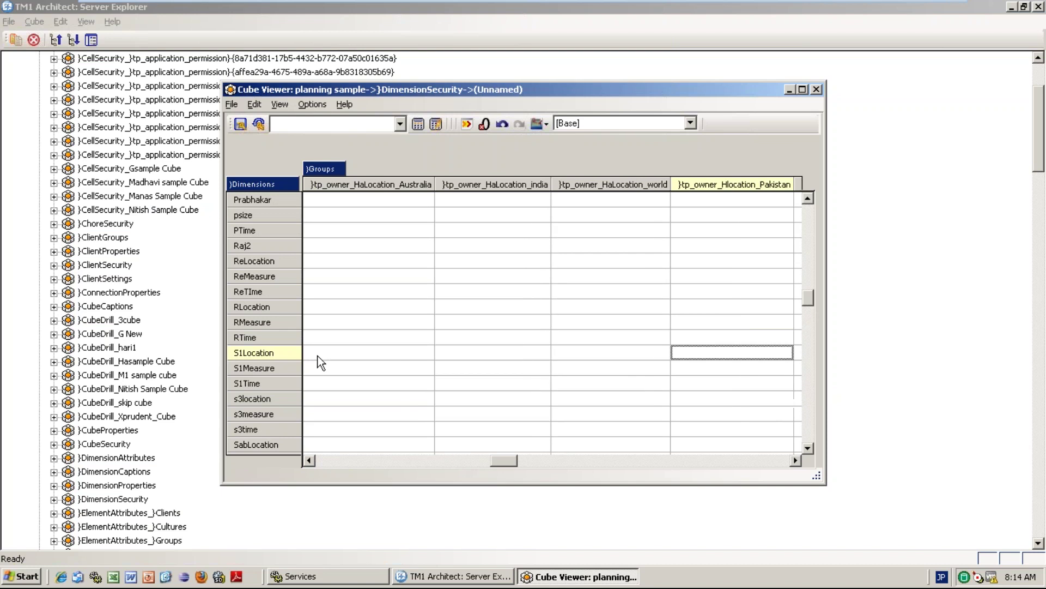
key(Right)
key(Right)
key(Right)
key(Right)
key(Right)
key(Right)
key(Right)
key(Right)
key(Right)
key(Right)
key(Right)
key(Right)
key(Right)
key(Right)
key(Right)
key(Right)
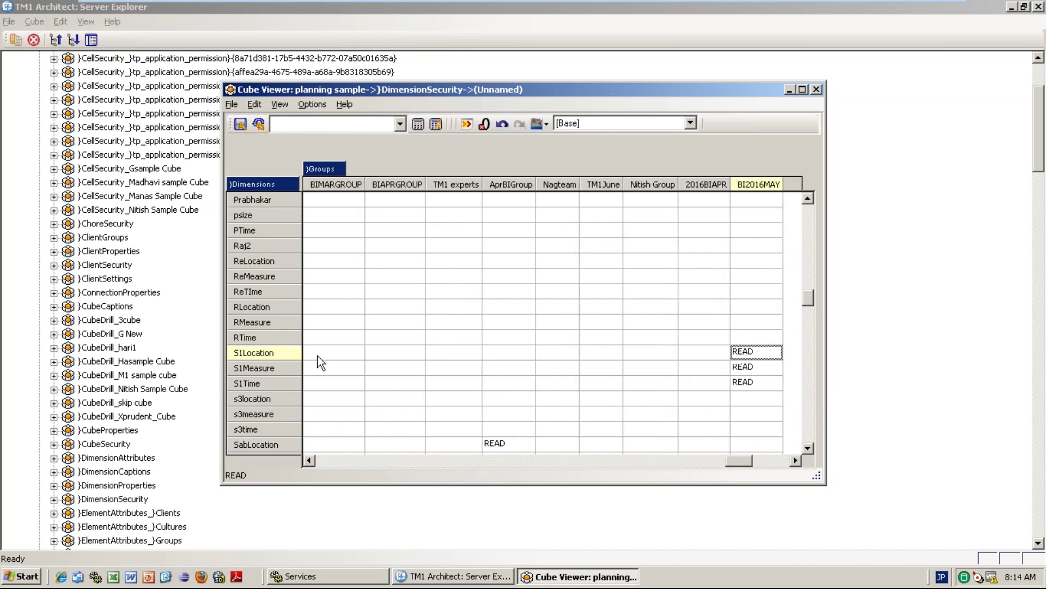
click(418, 123)
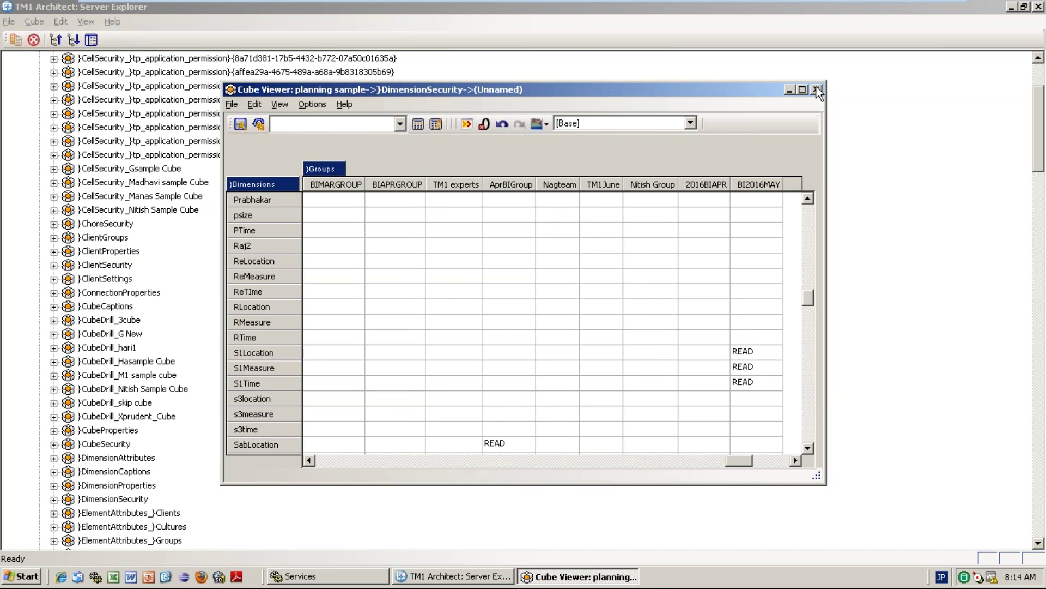
click(818, 90)
scroll(1041, 74, up, 3)
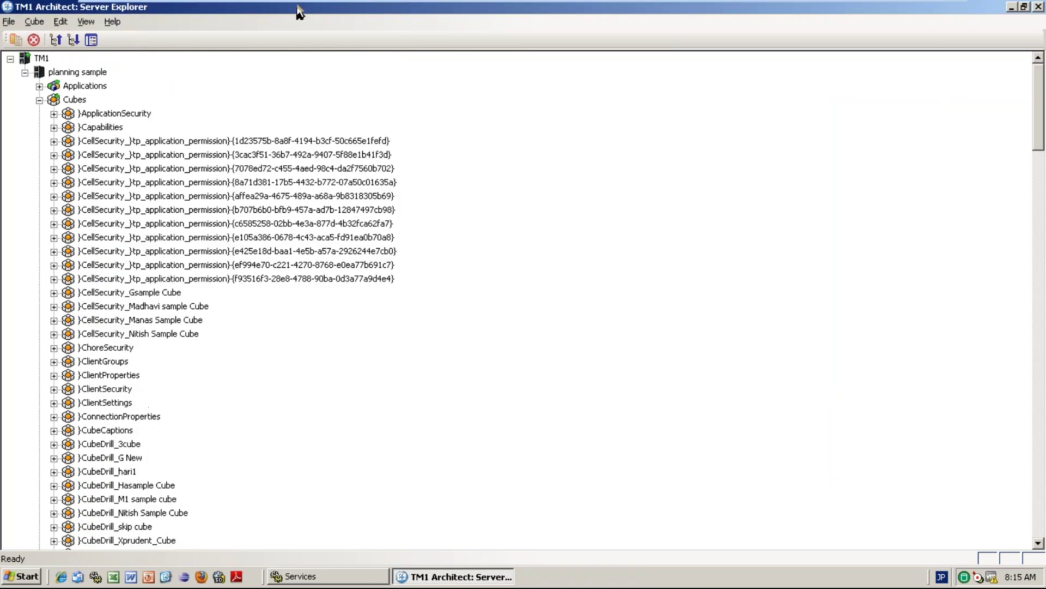
Log out of planning sample and sign back in as the administrator, checking the Cubes list.
click(88, 71)
right_click(88, 70)
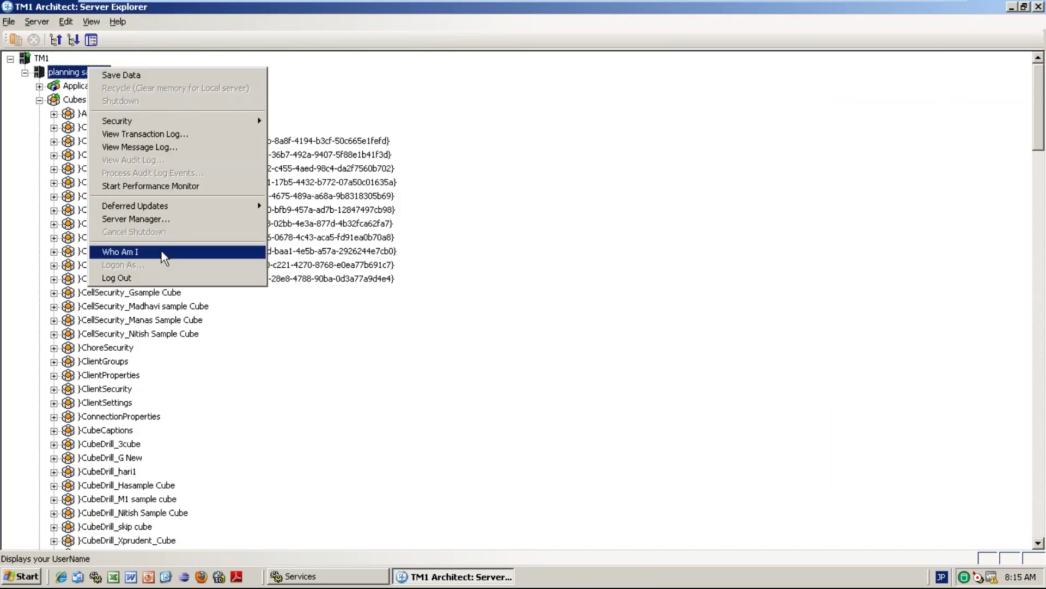
click(152, 279)
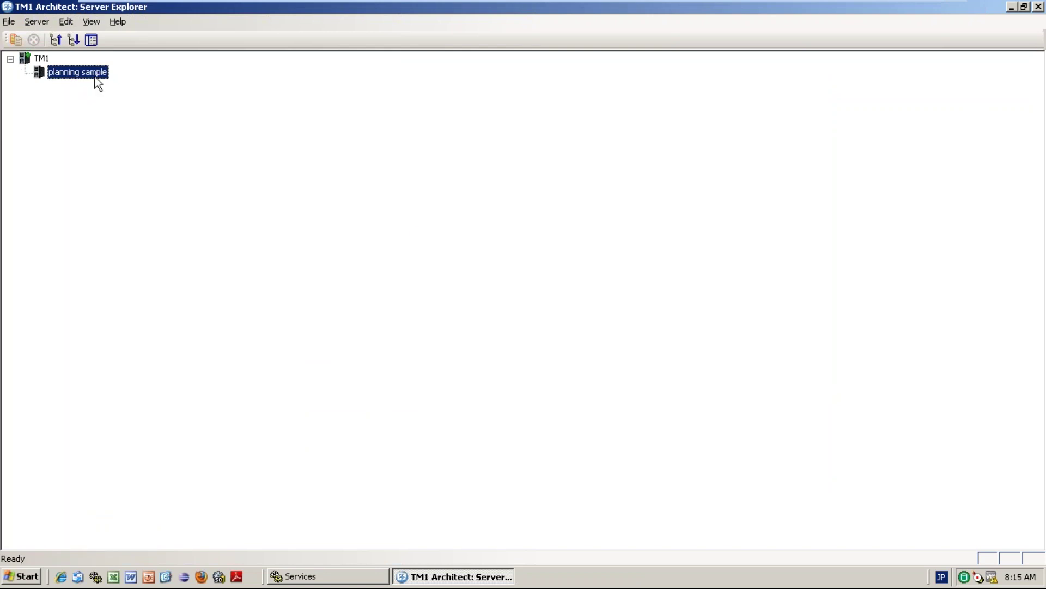
text(admin)
key(Tab)
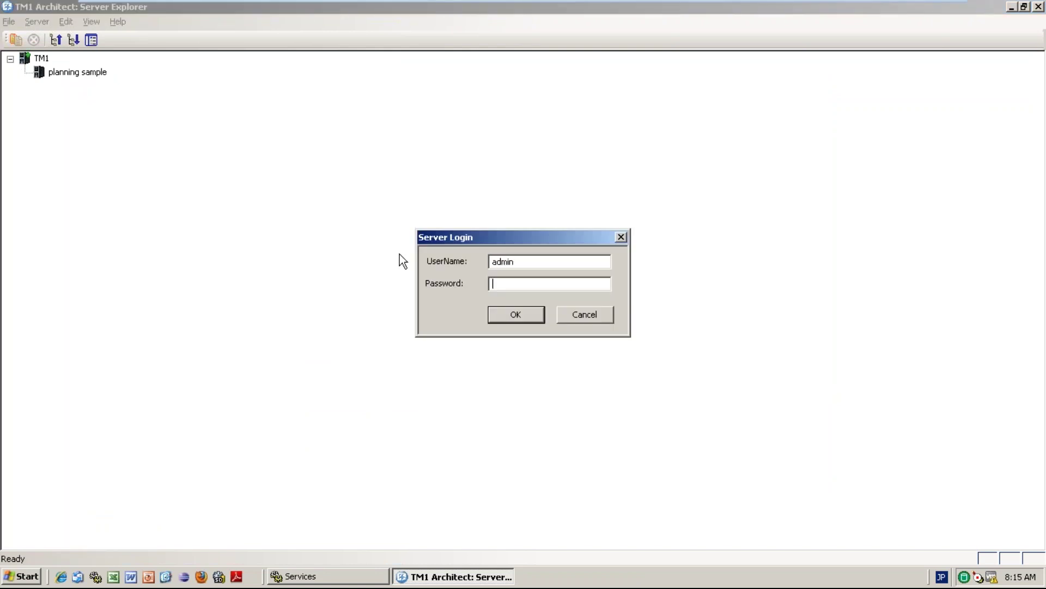
text(apple)
key(Return)
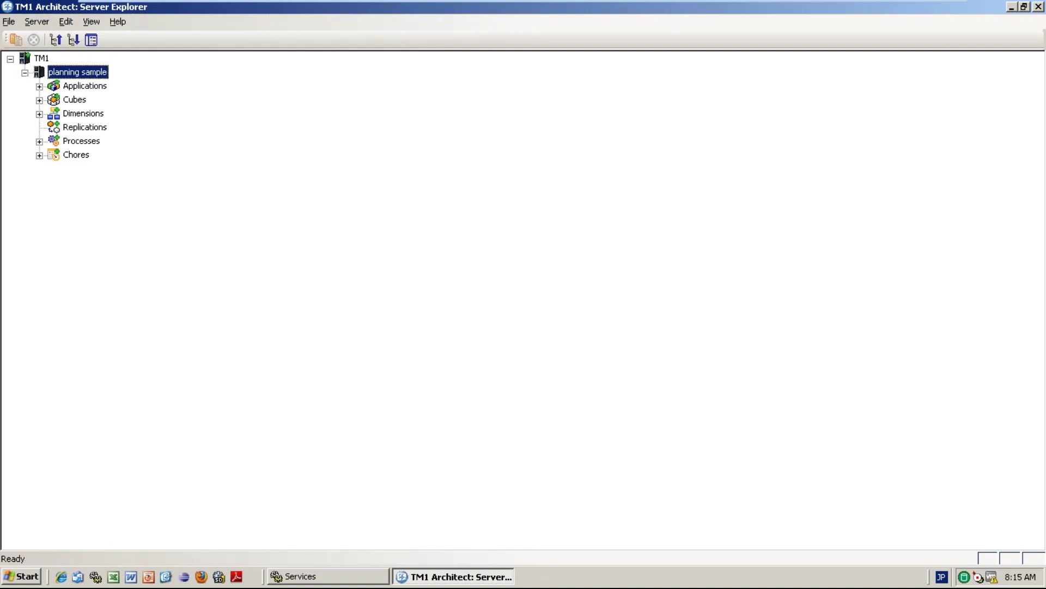
click(39, 100)
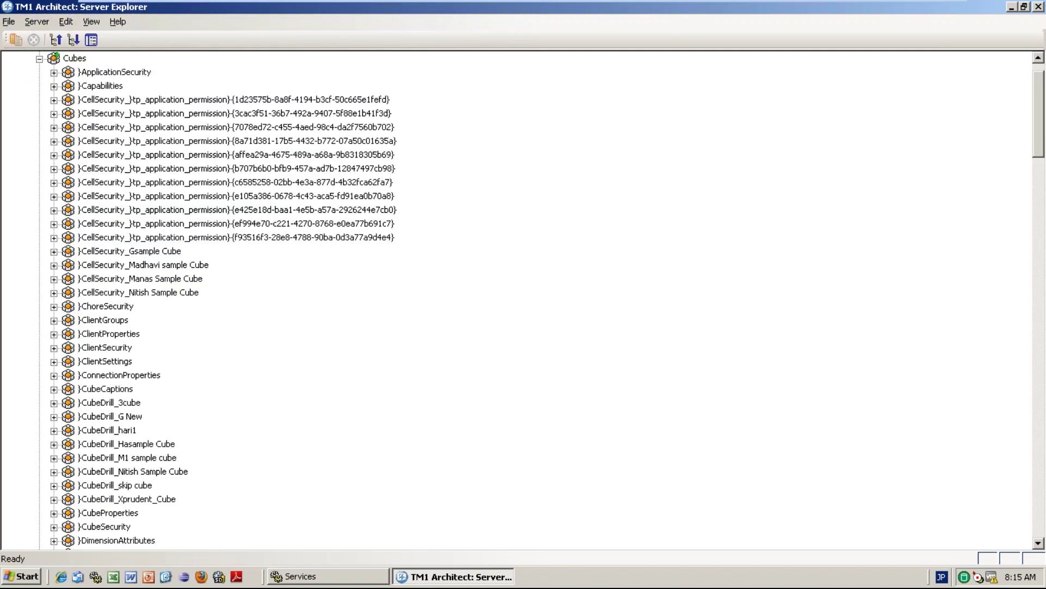
click(39, 58)
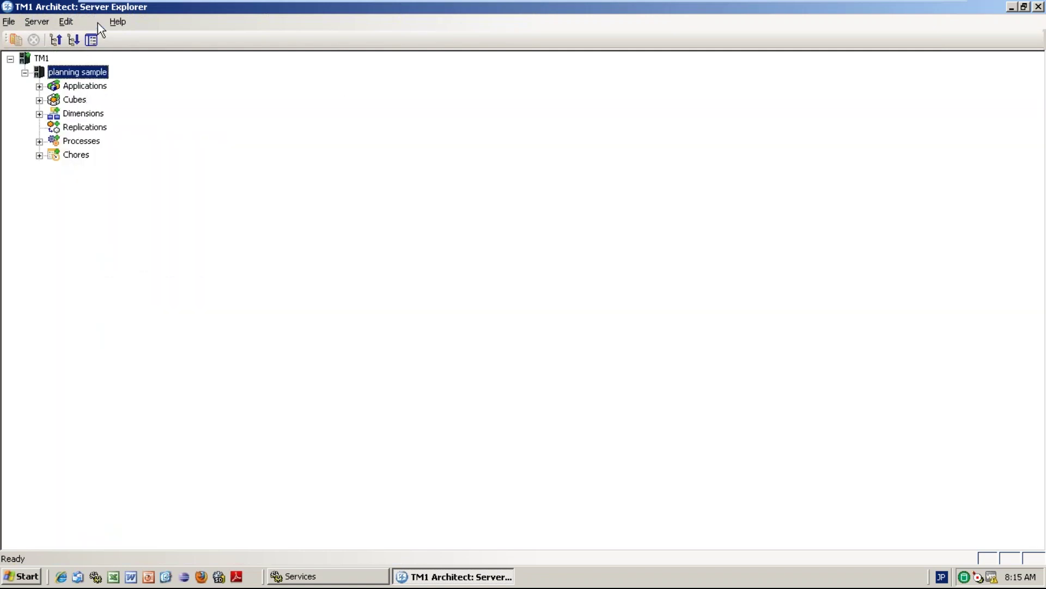
Log out via the Server menu, sign in as the restricted user, and expand their Cubes.
click(91, 22)
click(15, 22)
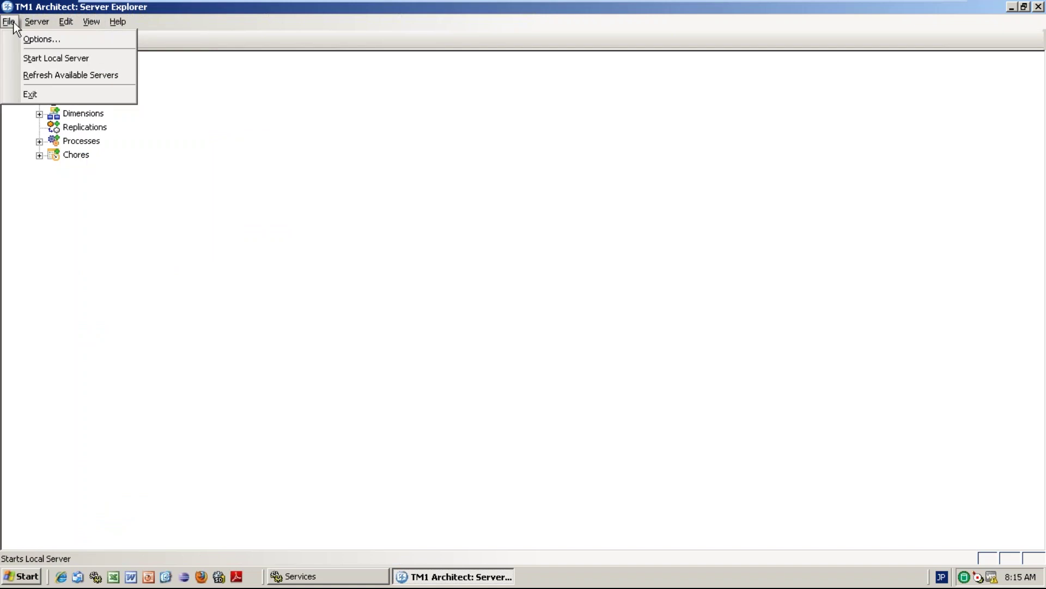
mouse_move(37, 23)
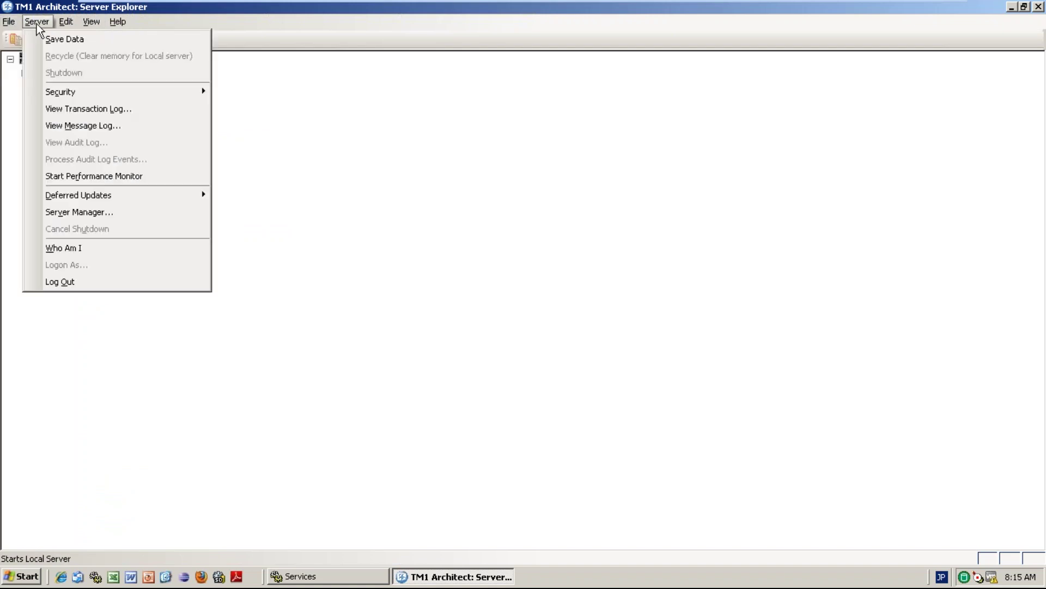
click(75, 283)
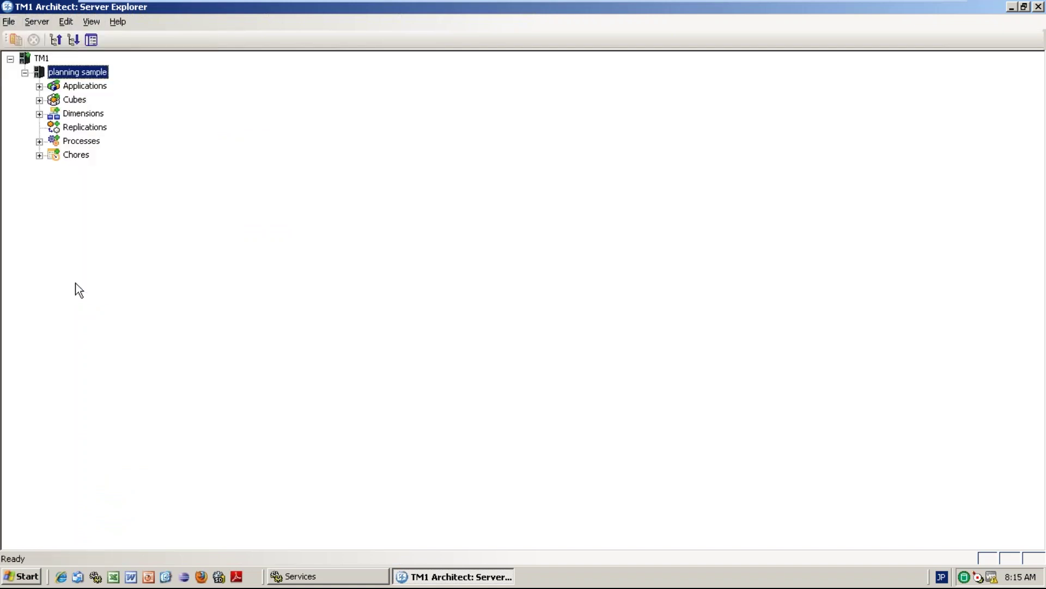
double_click(90, 72)
text(priyanka)
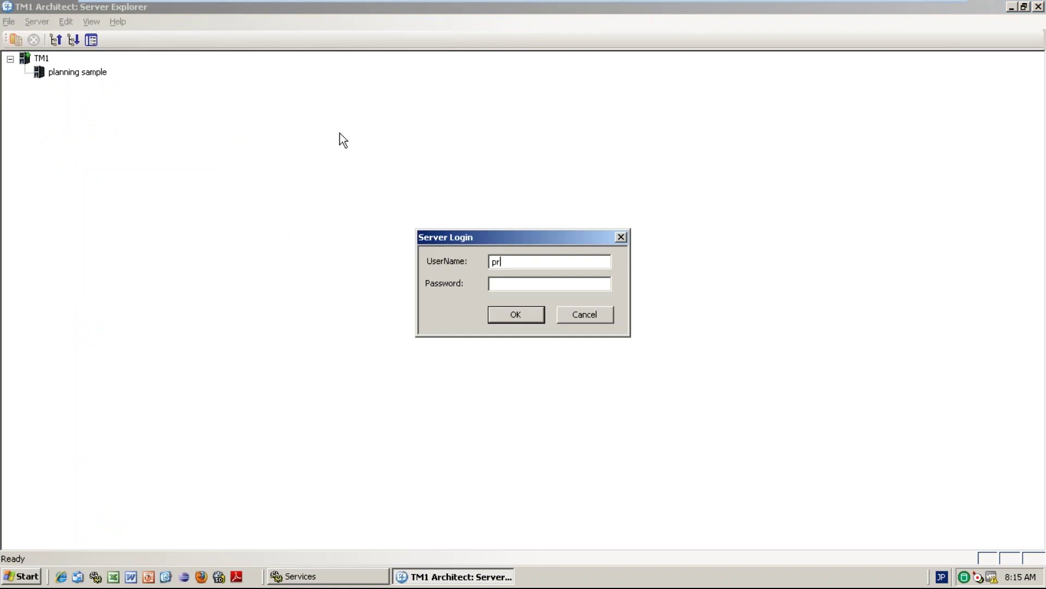
key(Tab)
text(********)
key(Return)
click(39, 100)
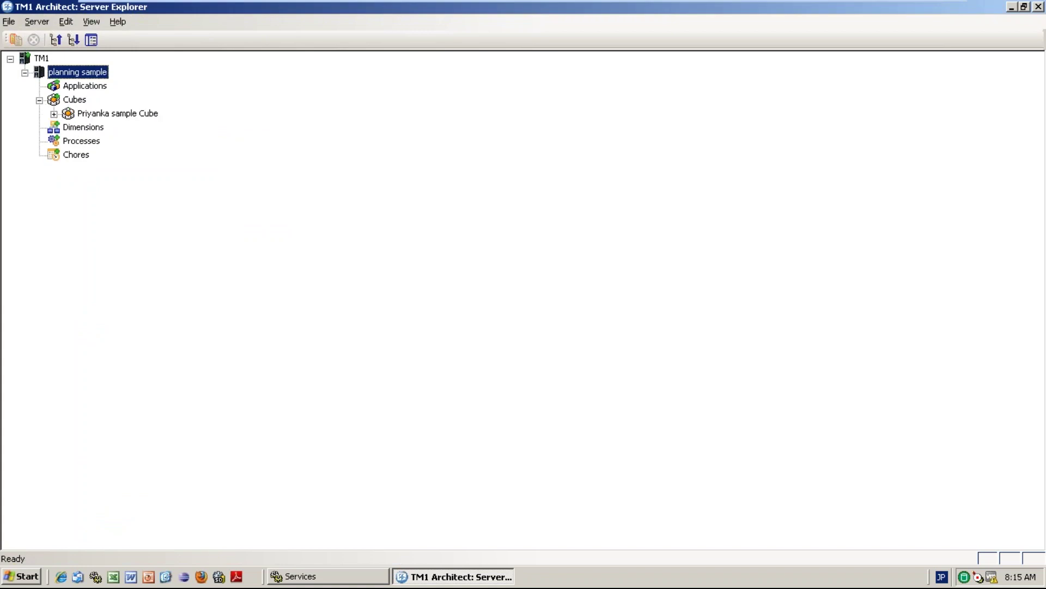
Open the sample cube, recalculate, expand 2011 into months, and switch the region to India.
double_click(141, 113)
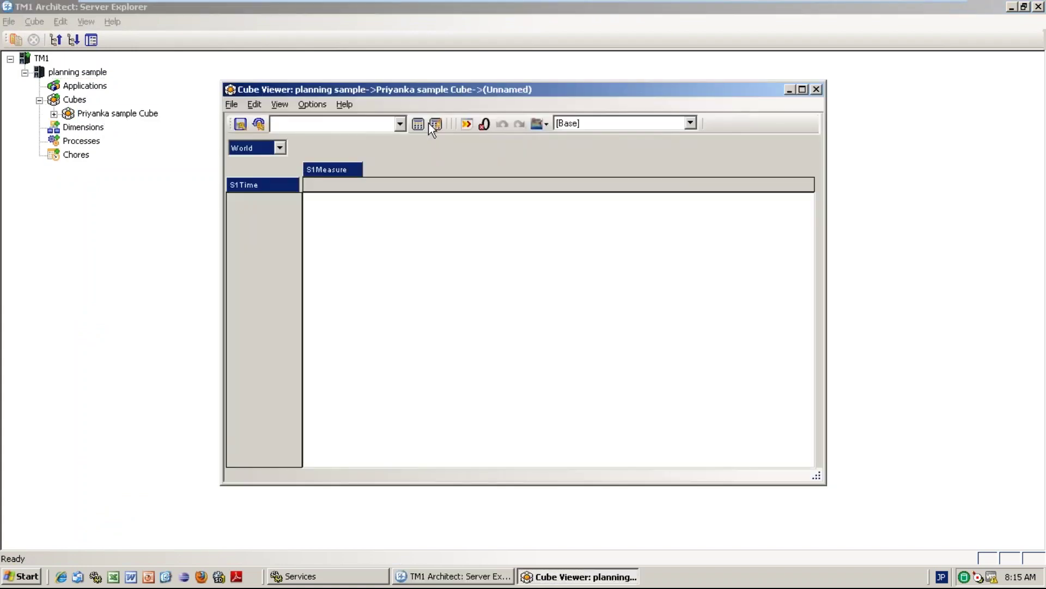
click(436, 124)
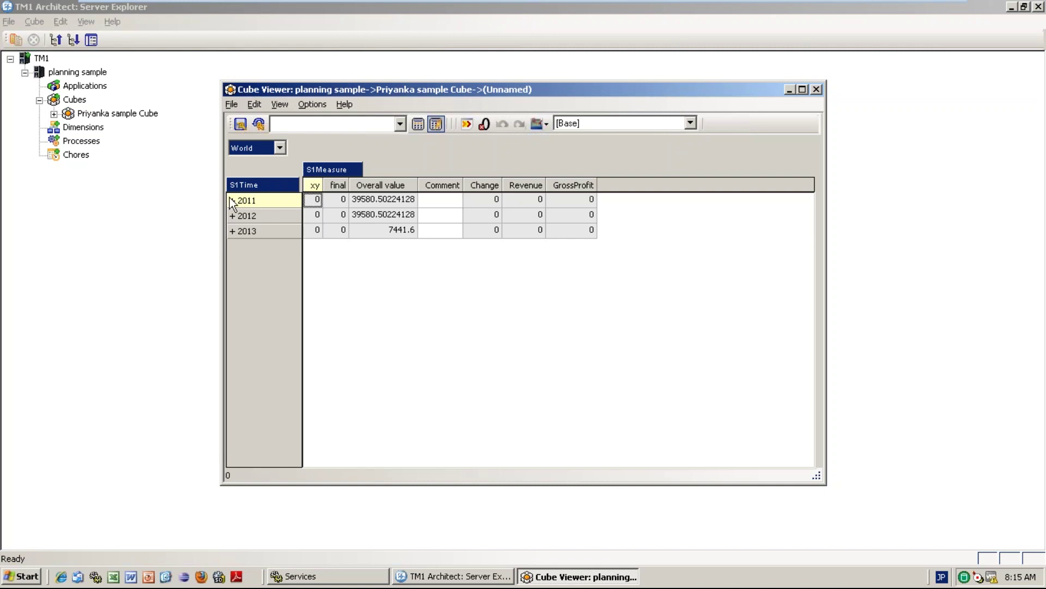
click(230, 200)
click(287, 148)
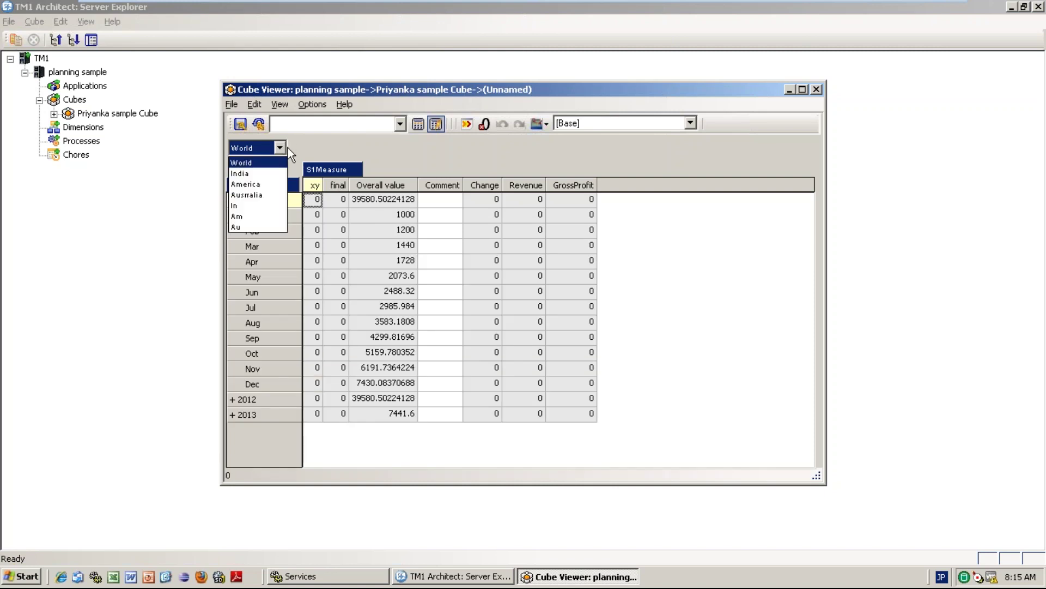
click(244, 173)
Apply a Growth % spread from Jan with start value 3000 and 20% growth.
click(385, 219)
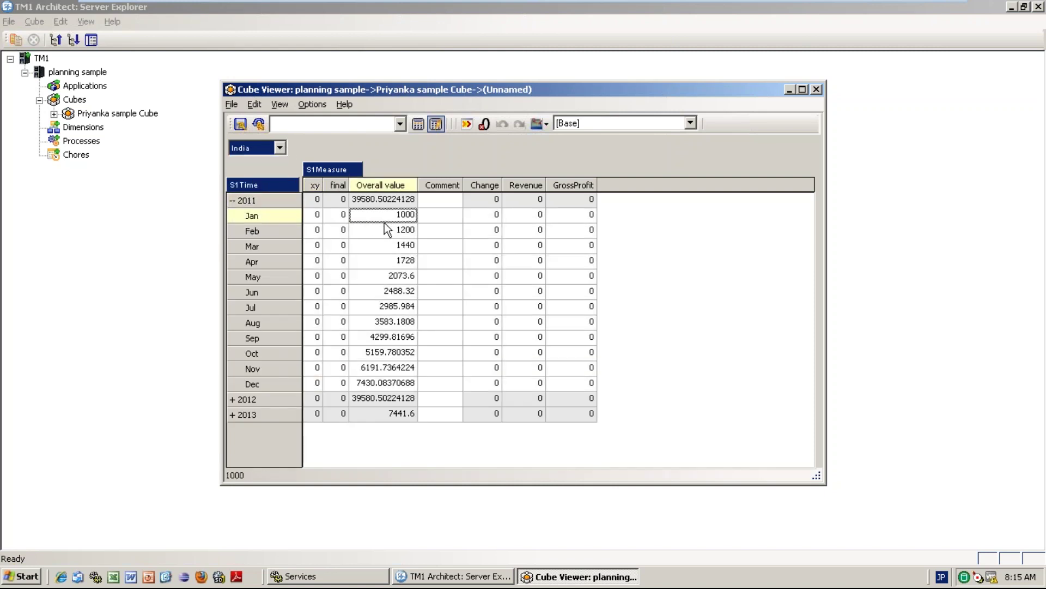
right_click(384, 223)
mouse_move(462, 443)
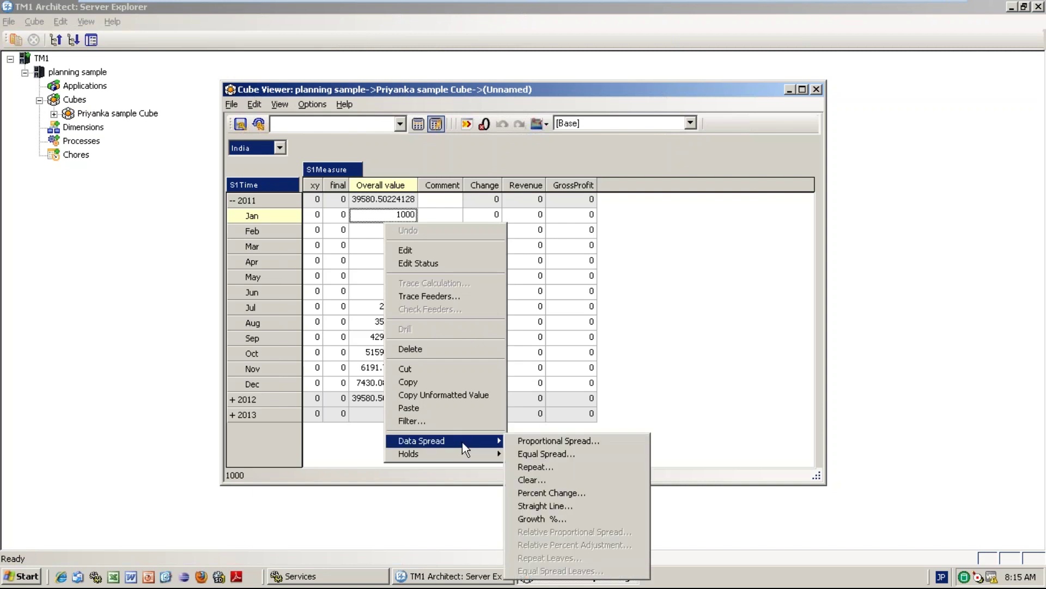
click(562, 515)
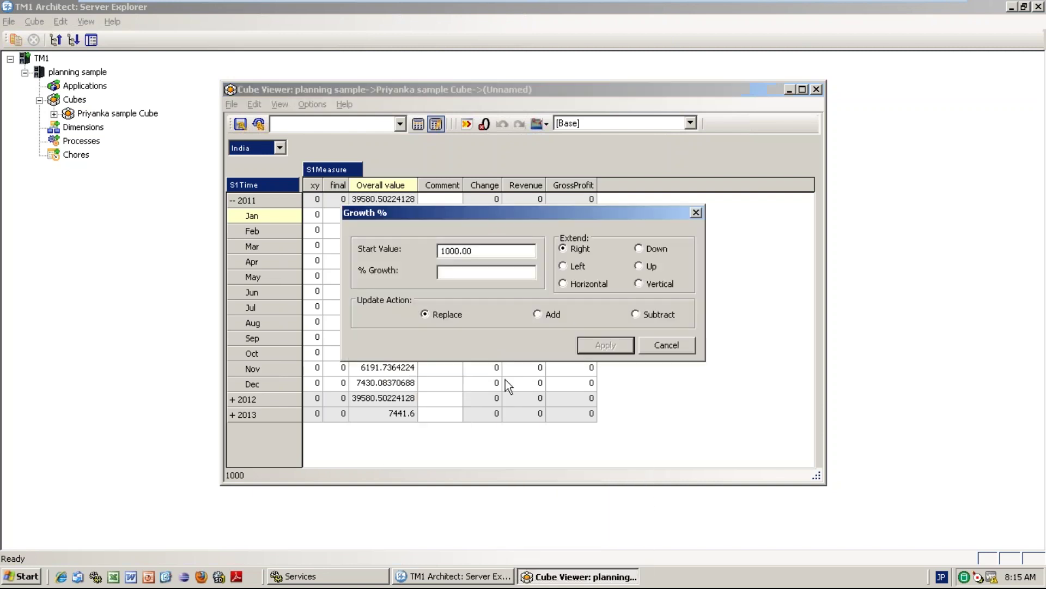
double_click(448, 250)
text(3000)
key(Tab)
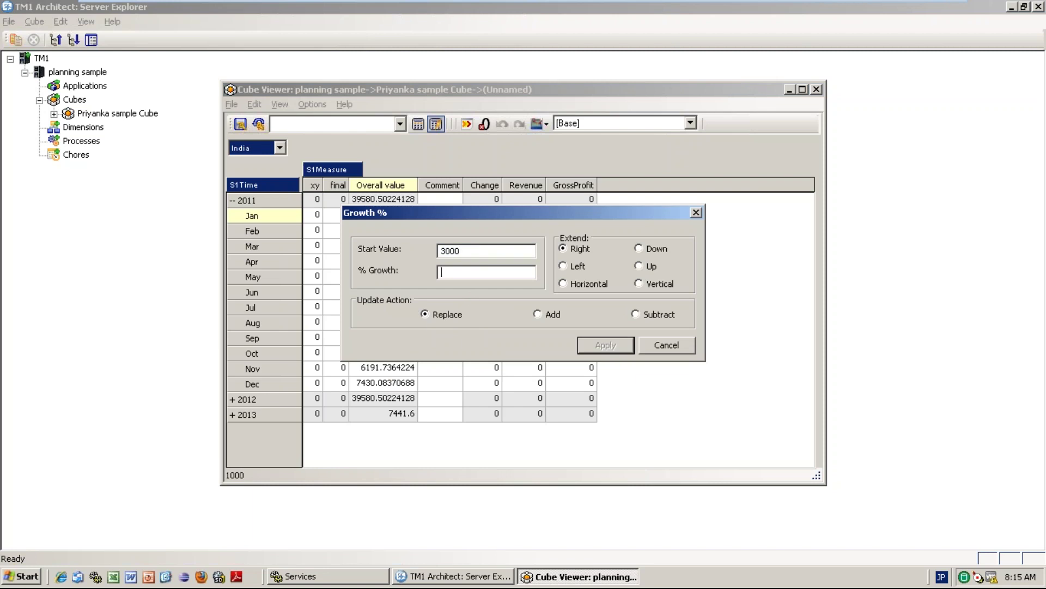
text(20)
click(609, 348)
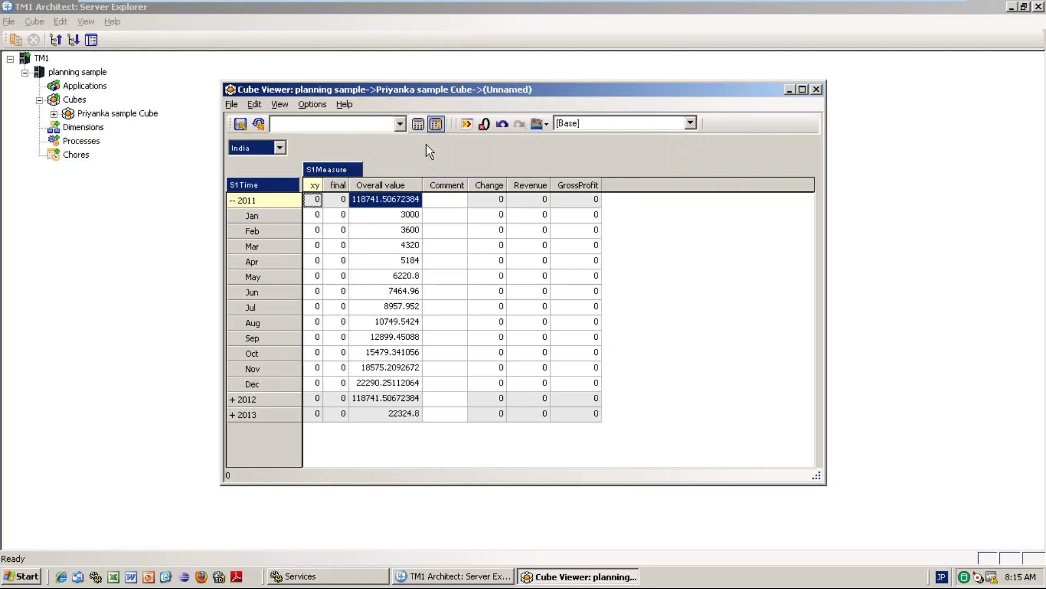
click(423, 128)
Launch Internet Explorer and go to the IBM Cognos TM1 Web favourite.
click(60, 576)
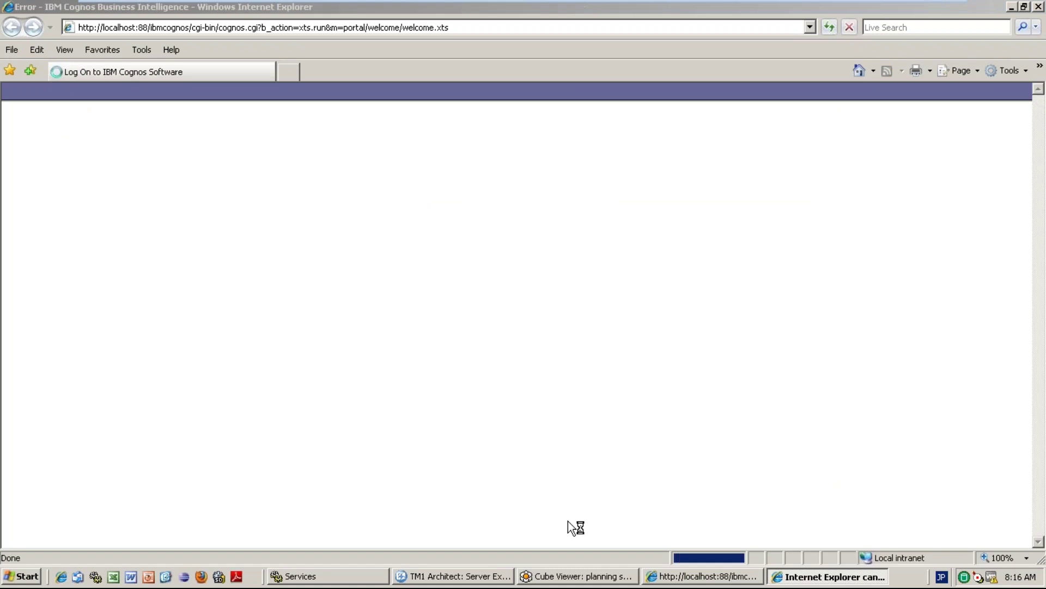
click(109, 50)
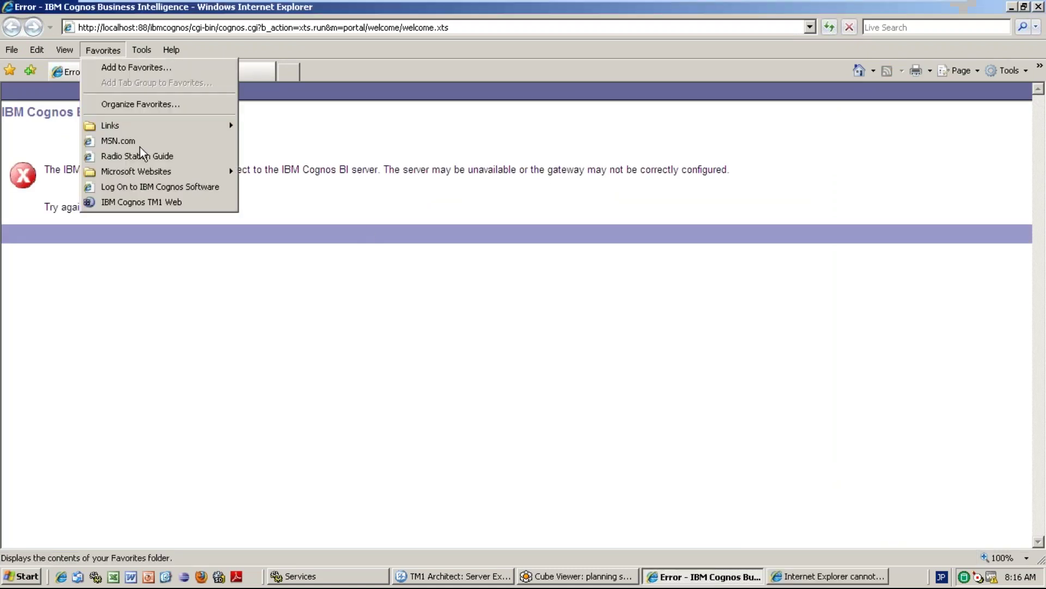
click(153, 202)
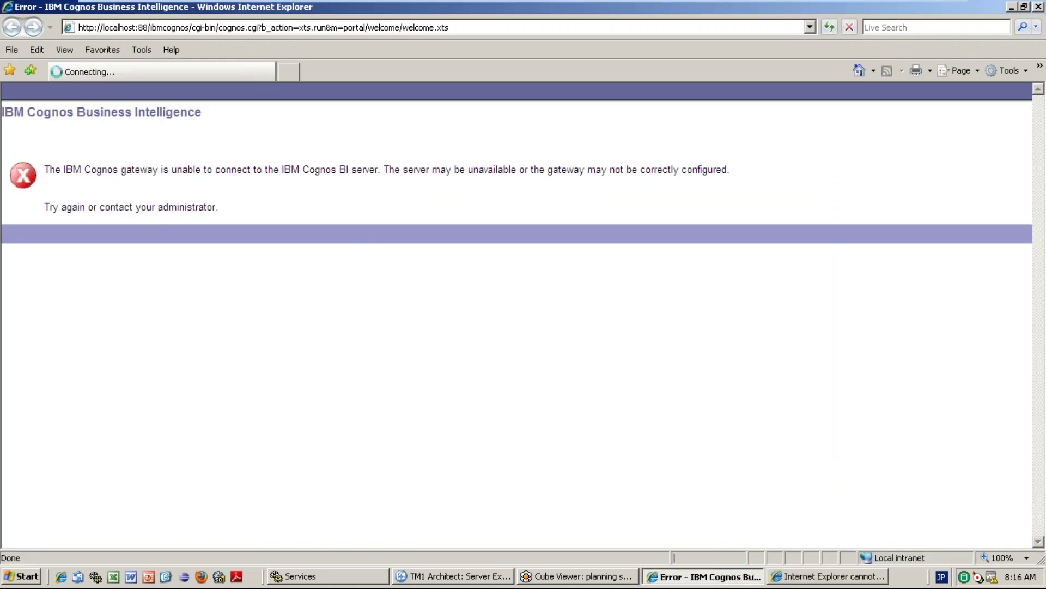
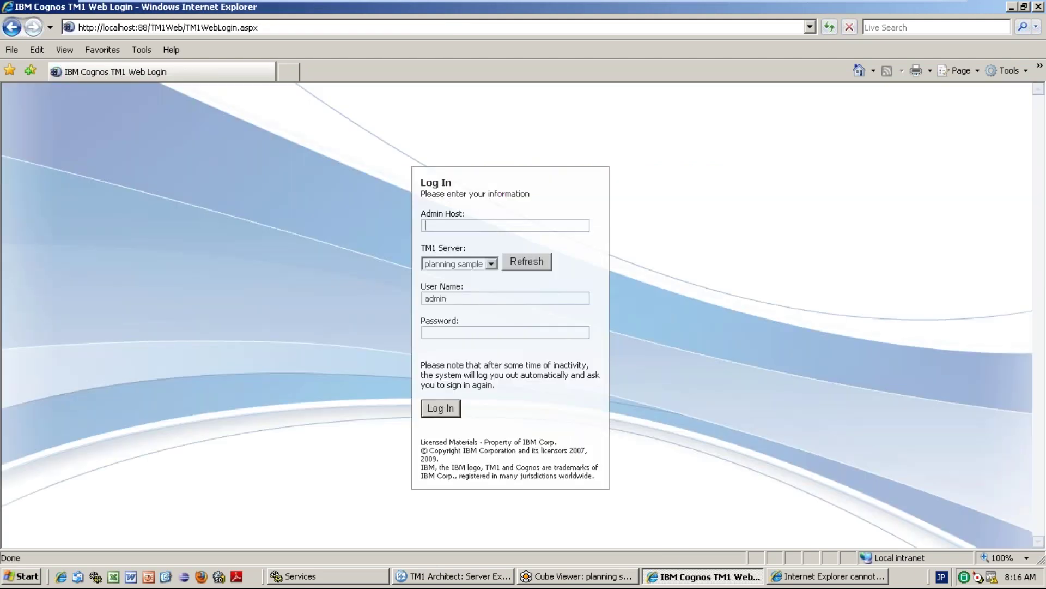
Log in to TM1 Web with the new user's name and password.
drag(424, 298, 448, 298)
text(priyanka)
click(438, 336)
text(••••••••)
key(Return)
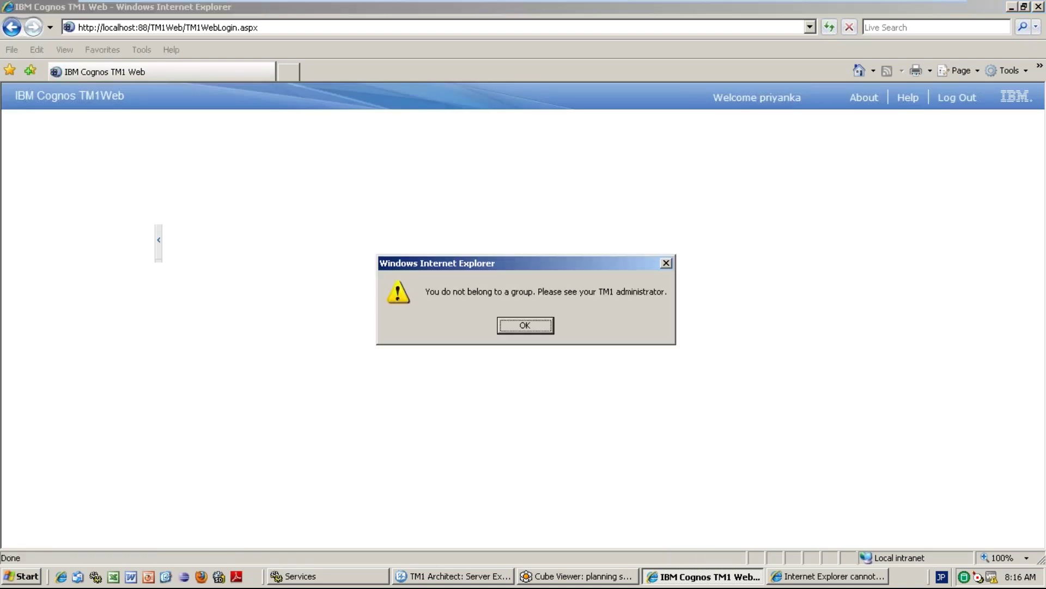
click(537, 335)
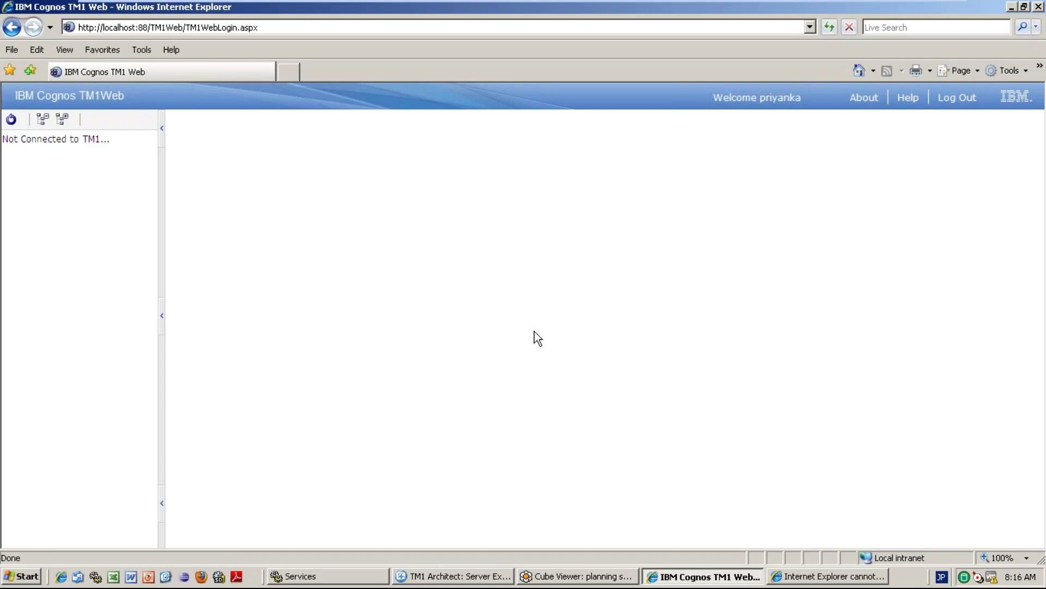
Back in TM1 Architect, log out of the planning sample server.
click(457, 575)
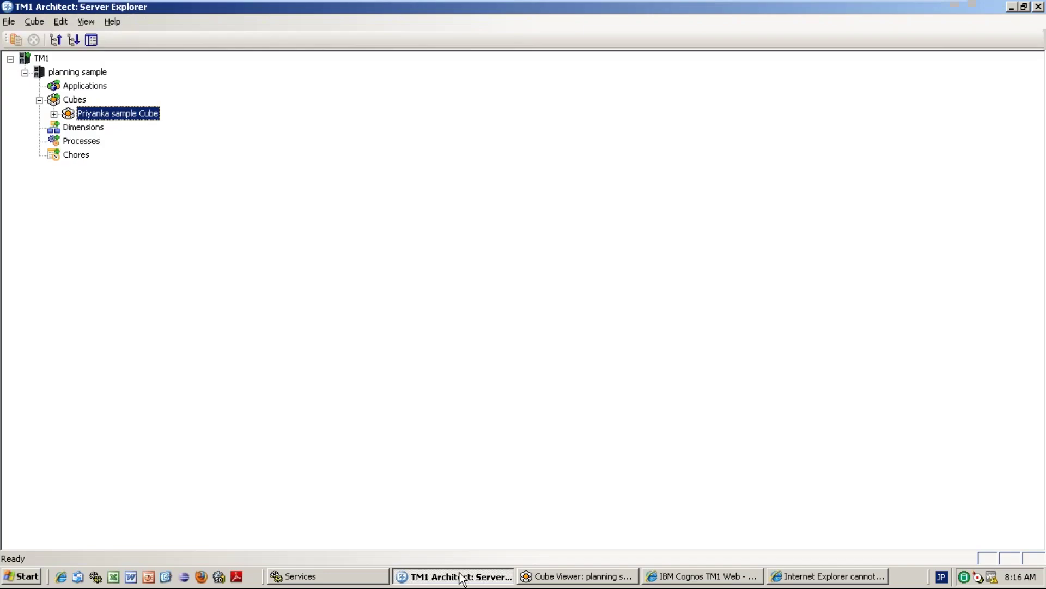
click(81, 72)
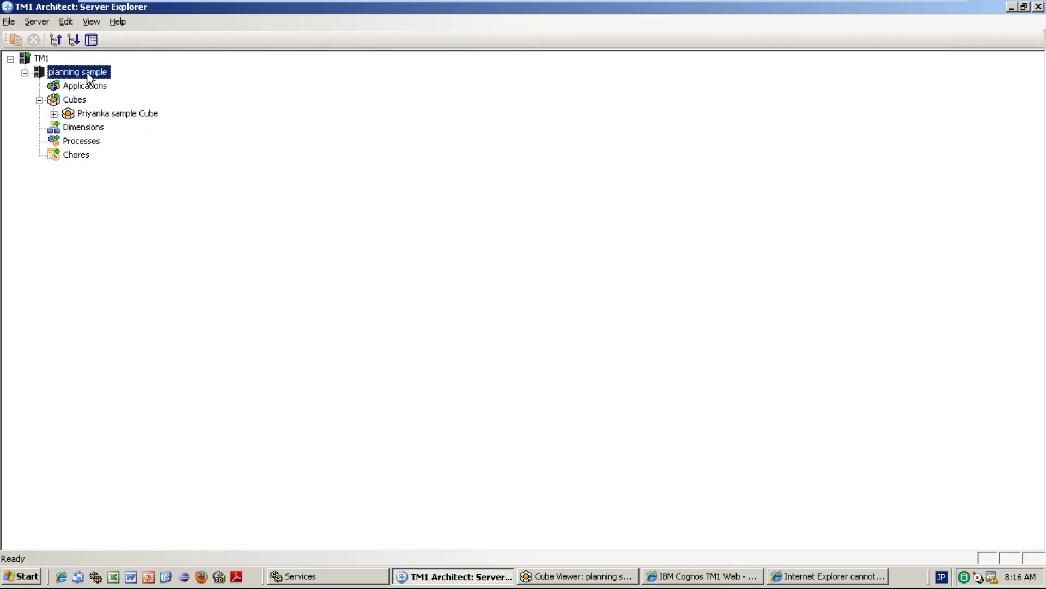
right_click(88, 72)
click(153, 283)
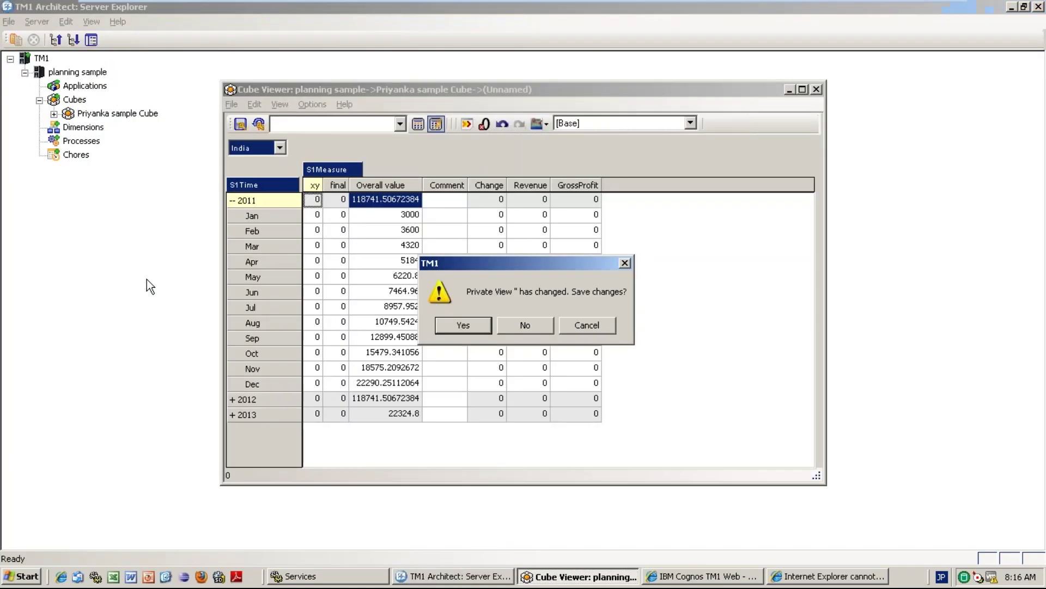
click(526, 325)
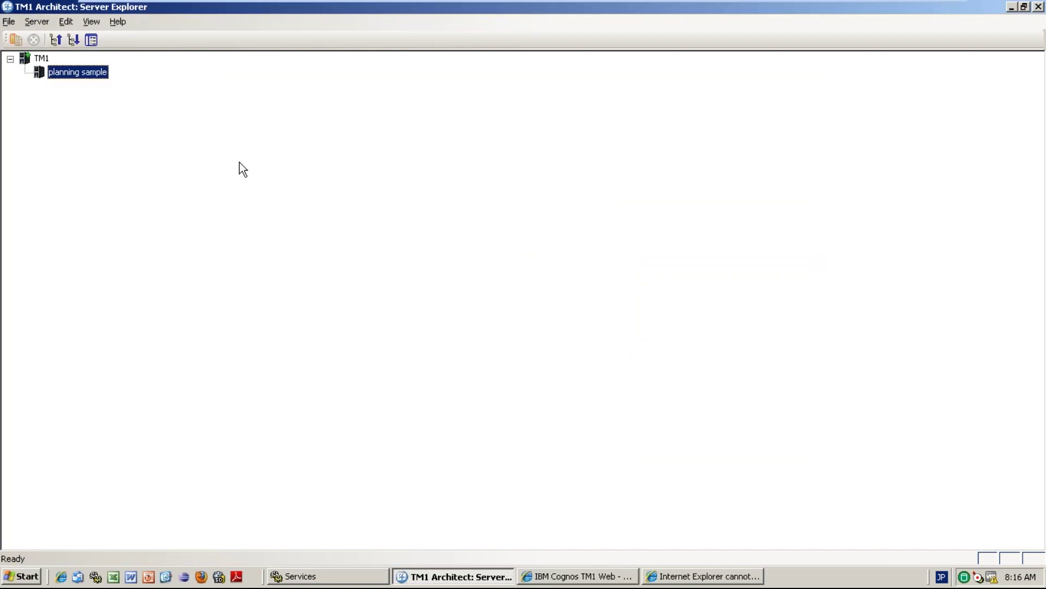
right_click(93, 74)
mouse_move(147, 126)
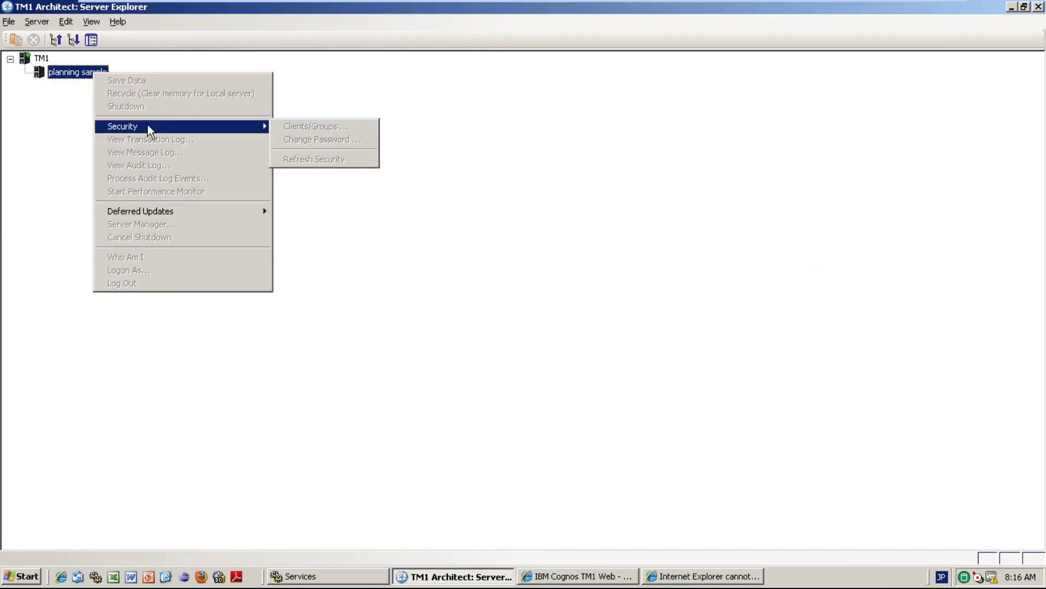
Log back in to the planning sample server as admin with its password.
double_click(65, 72)
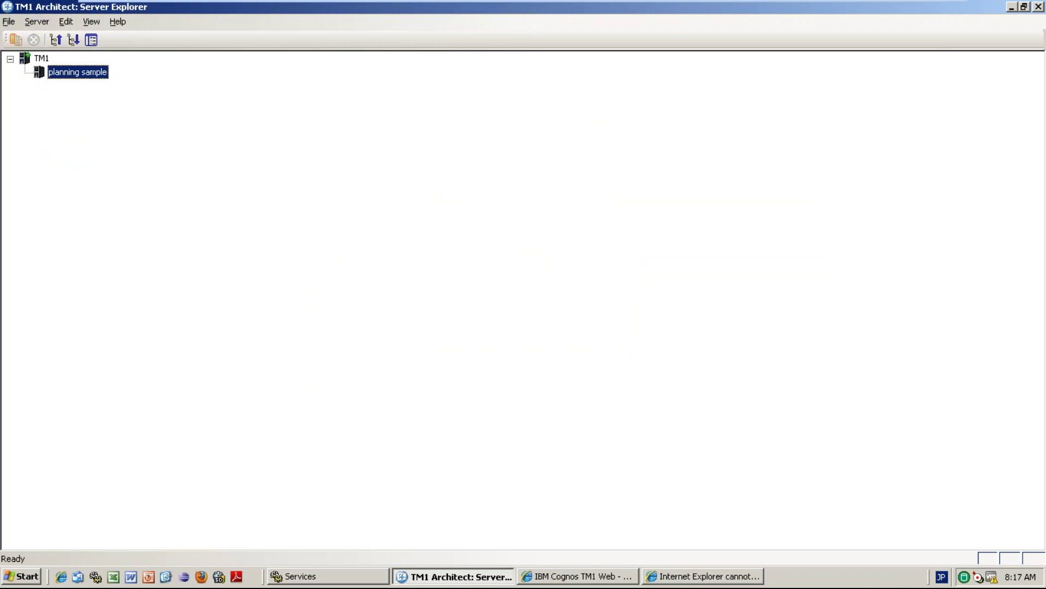
text(admin)
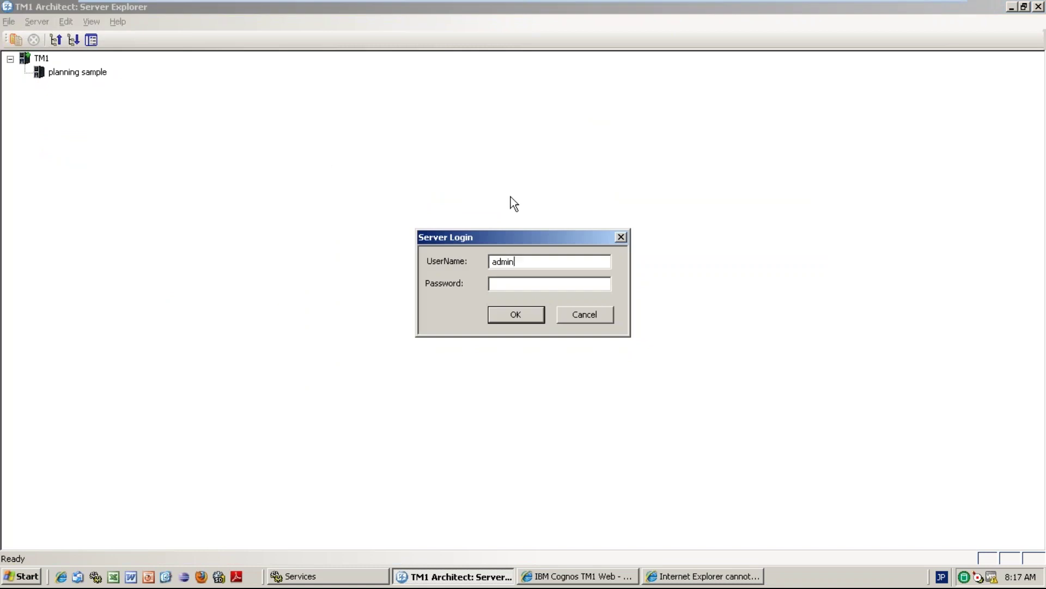
key(Tab)
text(apple)
key(Return)
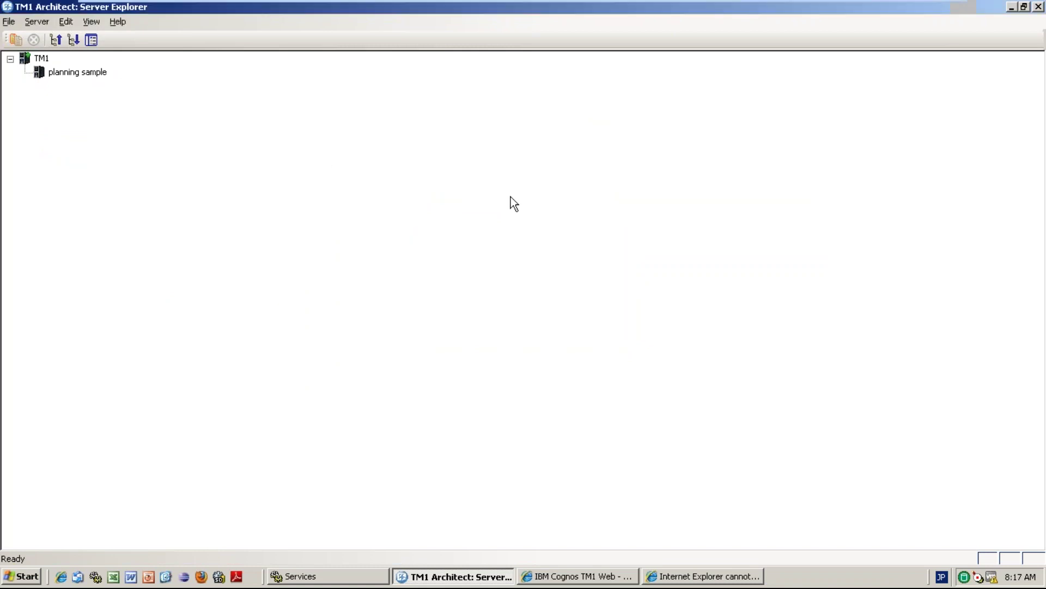
Adjust a client's settings in the Clients/Groups security window and apply them.
right_click(89, 77)
mouse_move(143, 130)
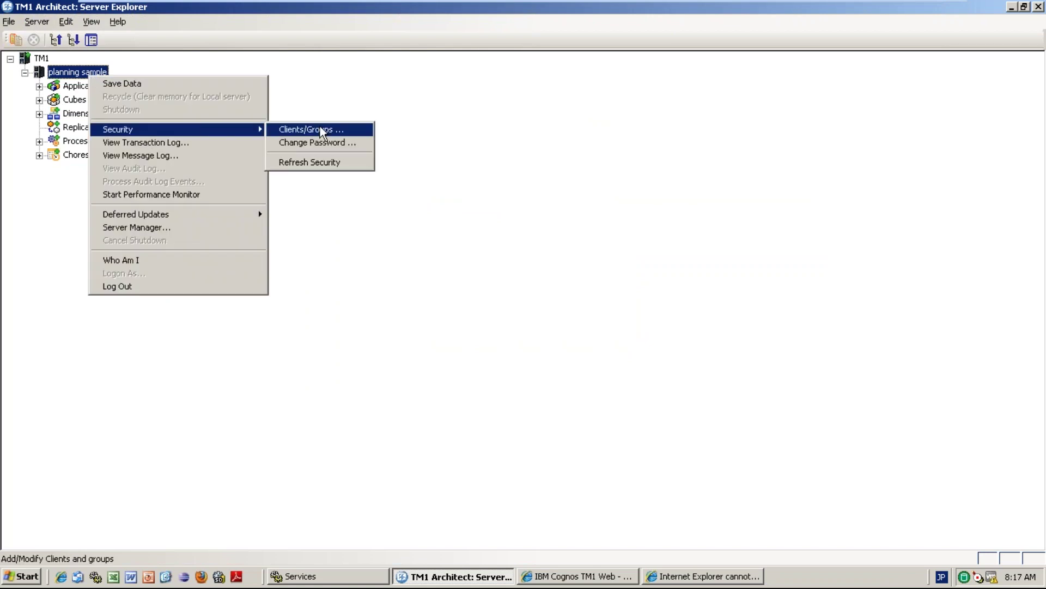
click(321, 131)
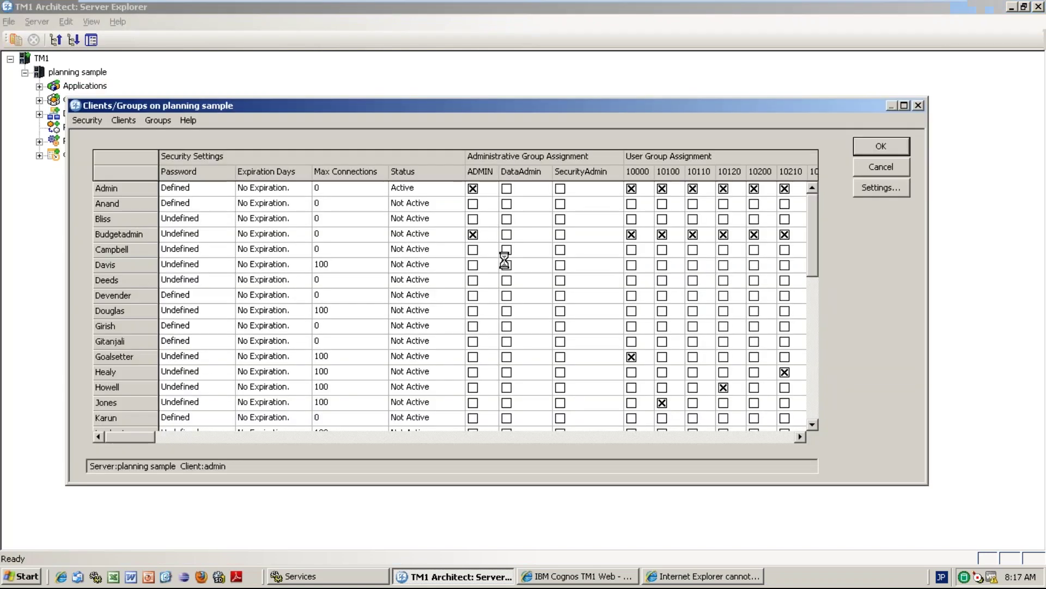
click(199, 438)
drag(199, 438, 417, 453)
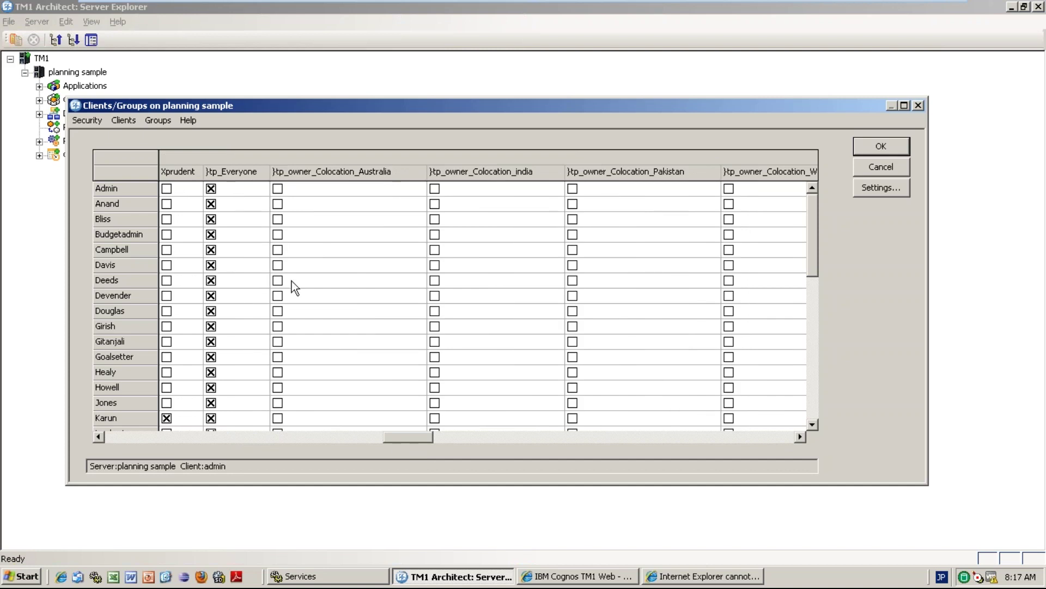
mouse_move(816, 212)
mouse_down()
mouse_move(824, 364)
mouse_move(809, 336)
mouse_move(813, 289)
mouse_up()
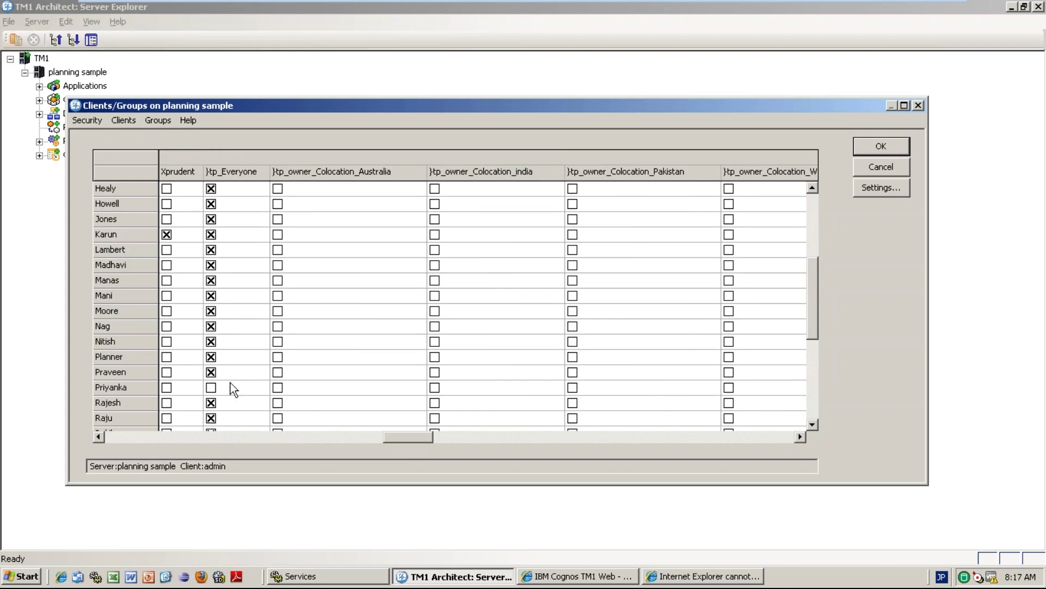
click(210, 390)
click(881, 146)
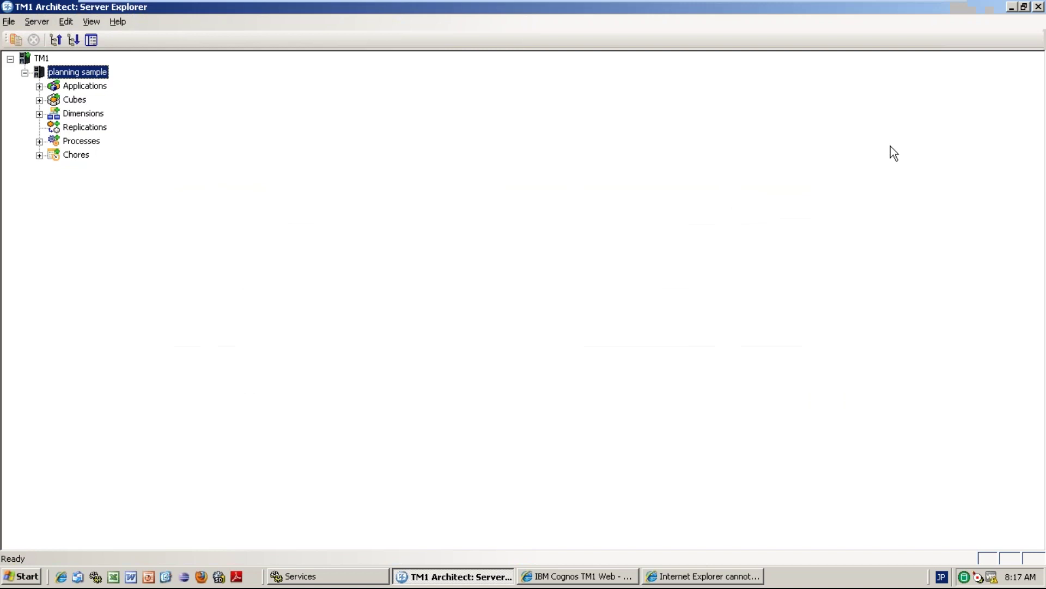
Use the planning sample server's context menu to log out again.
right_click(83, 76)
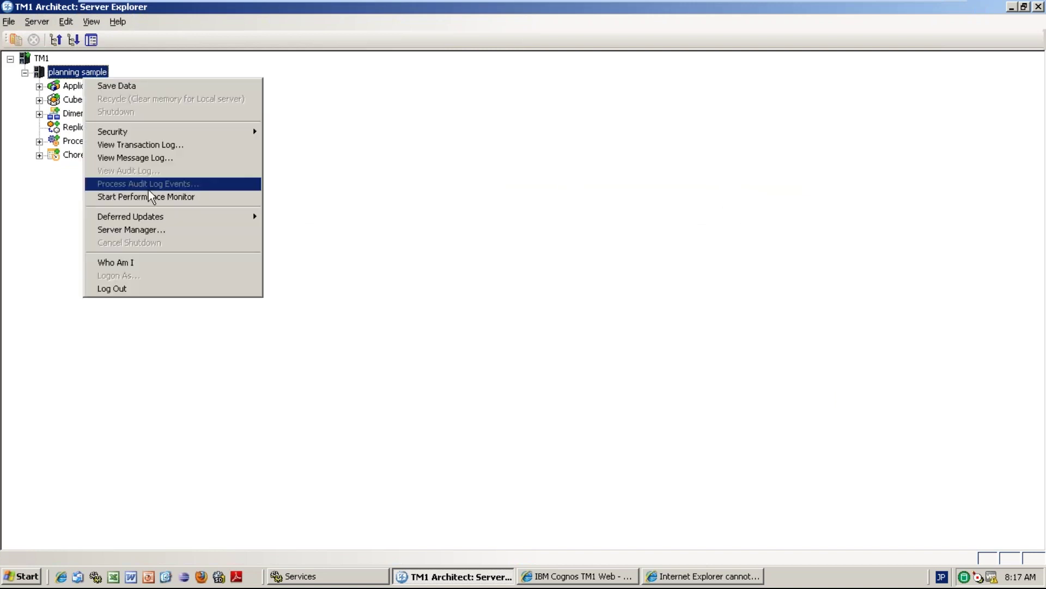
click(126, 87)
right_click(92, 79)
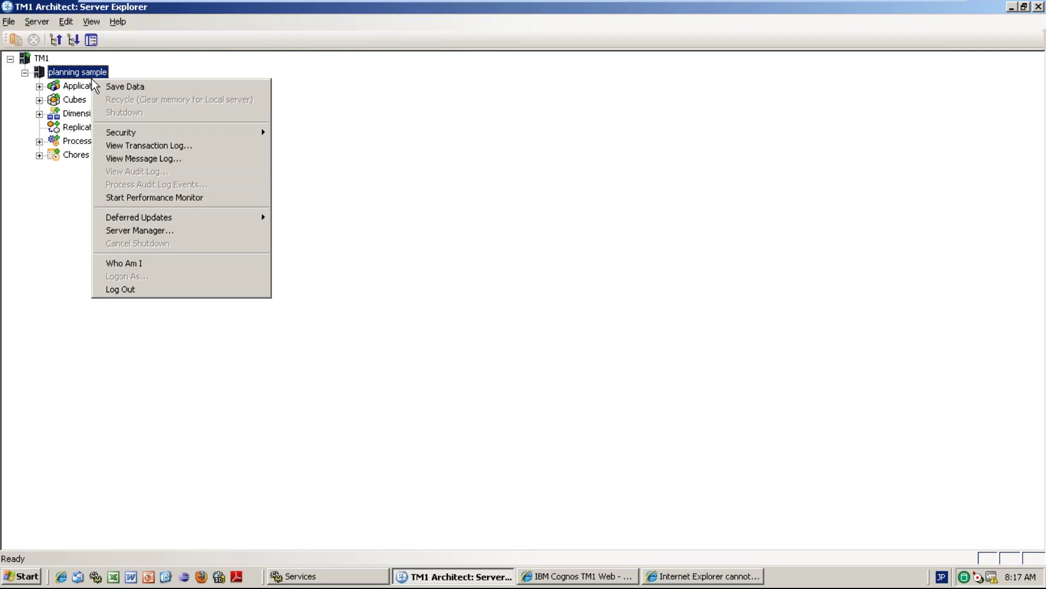
click(135, 297)
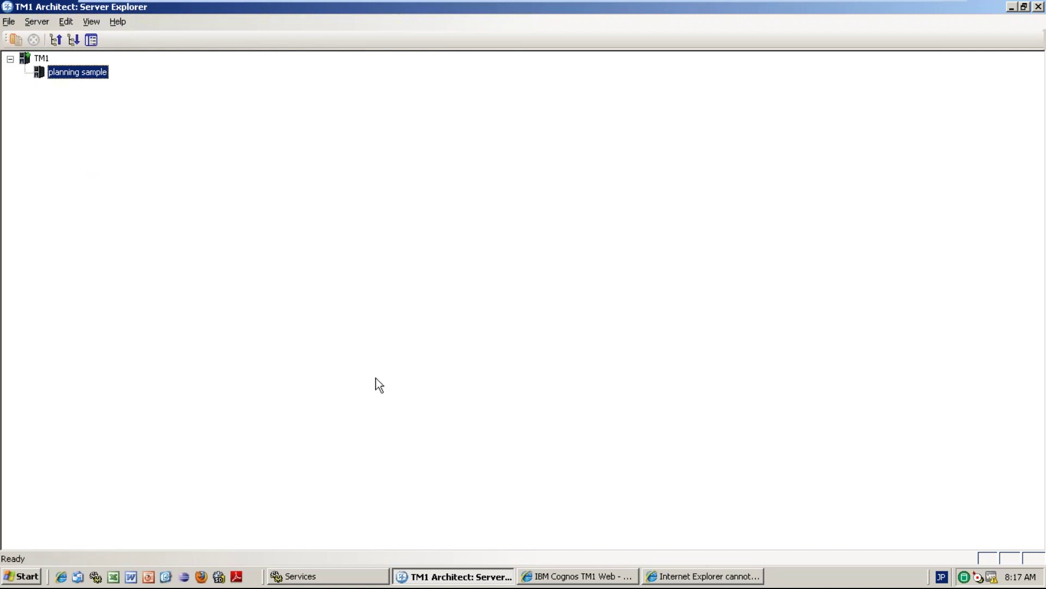
In TM1 Web, log out and sign back in with the password.
click(613, 577)
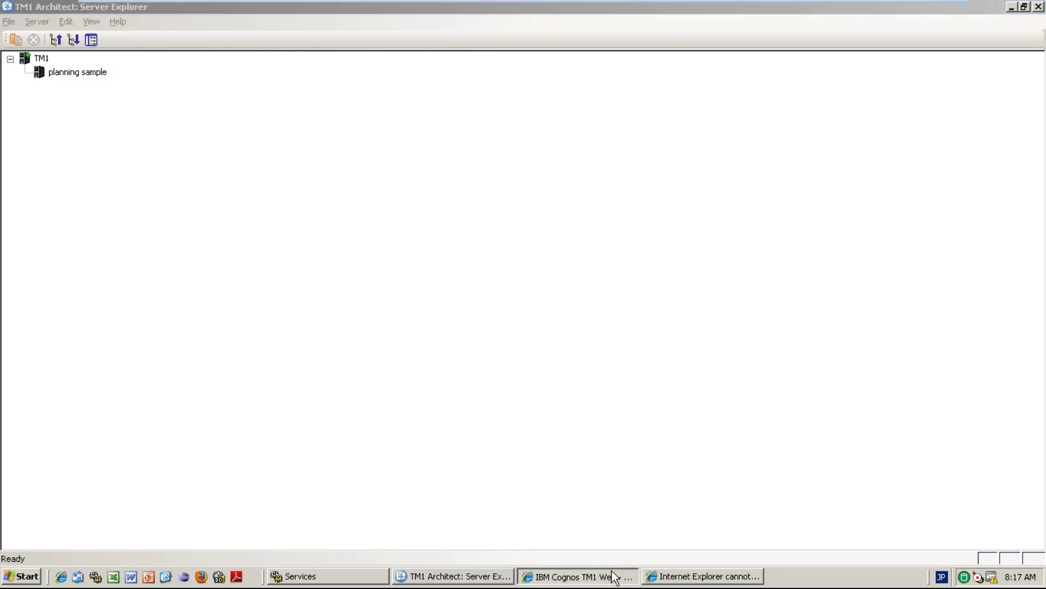
click(957, 97)
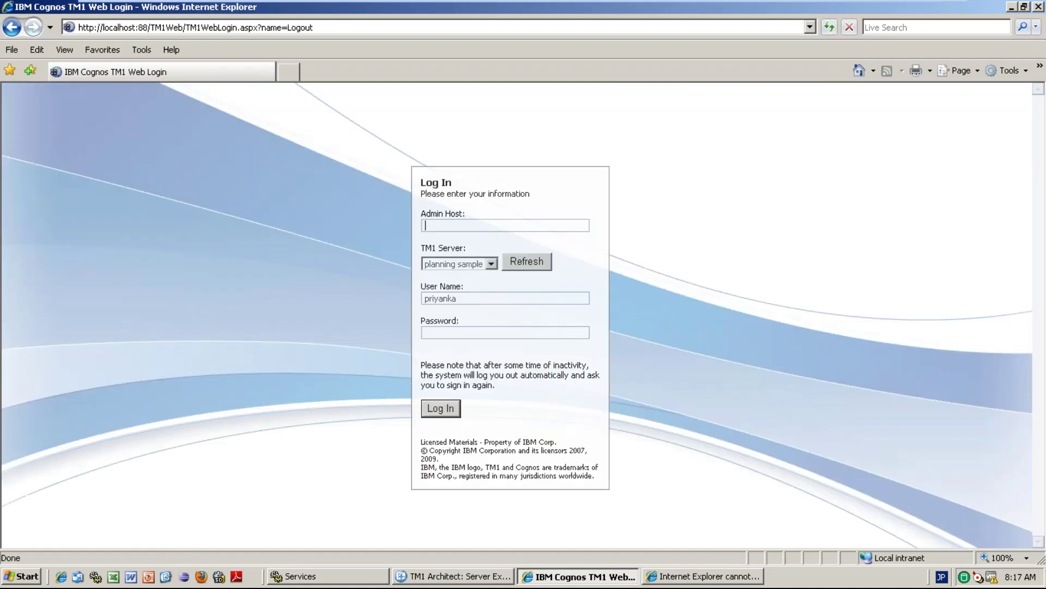
click(457, 332)
text(••••••••)
key(Return)
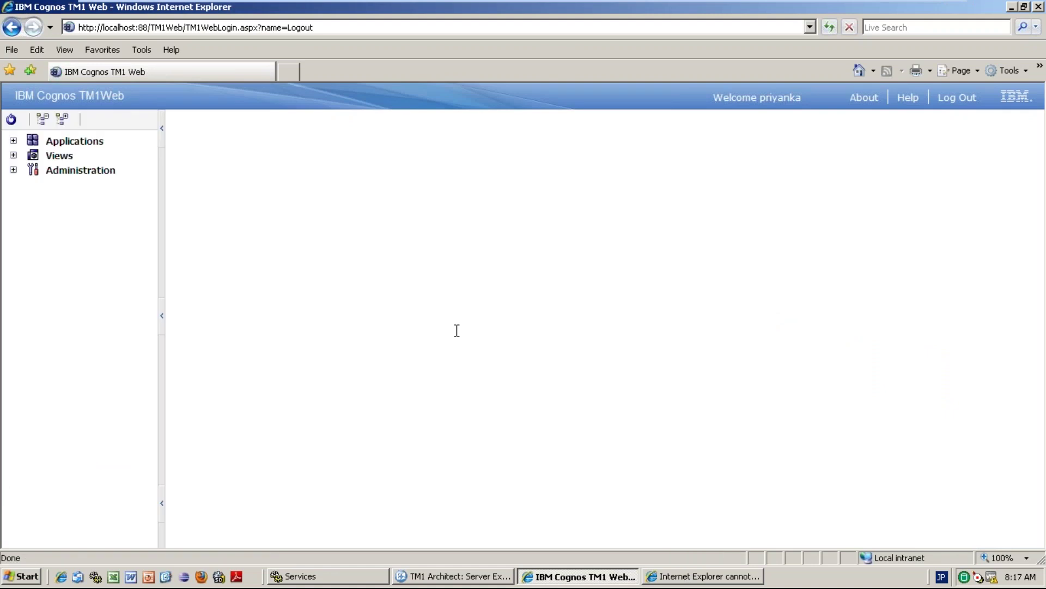
Expand Views and the sample cube, and open and arrange its cube view.
click(13, 155)
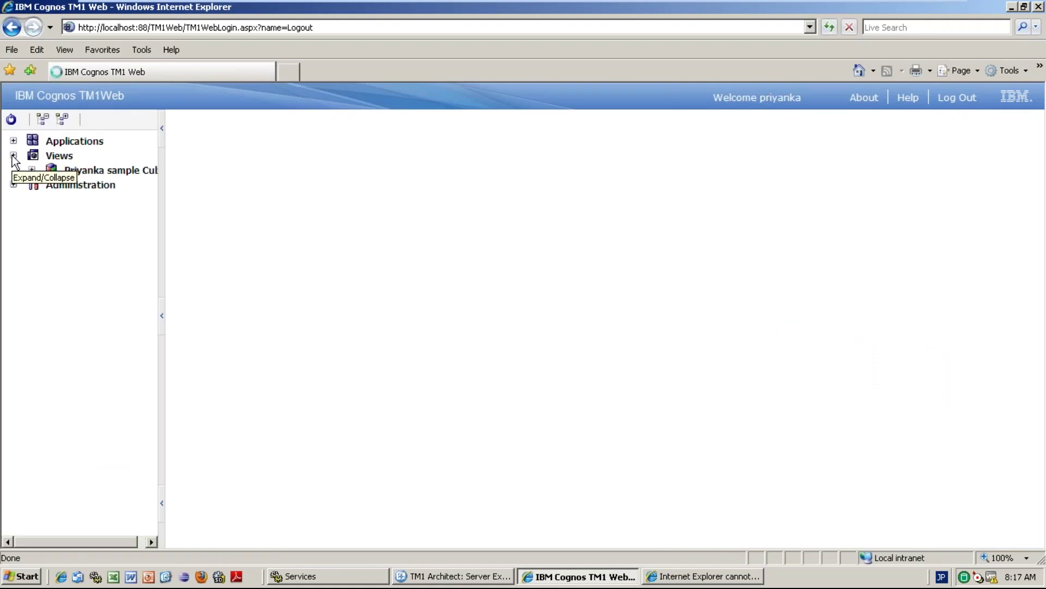
click(32, 170)
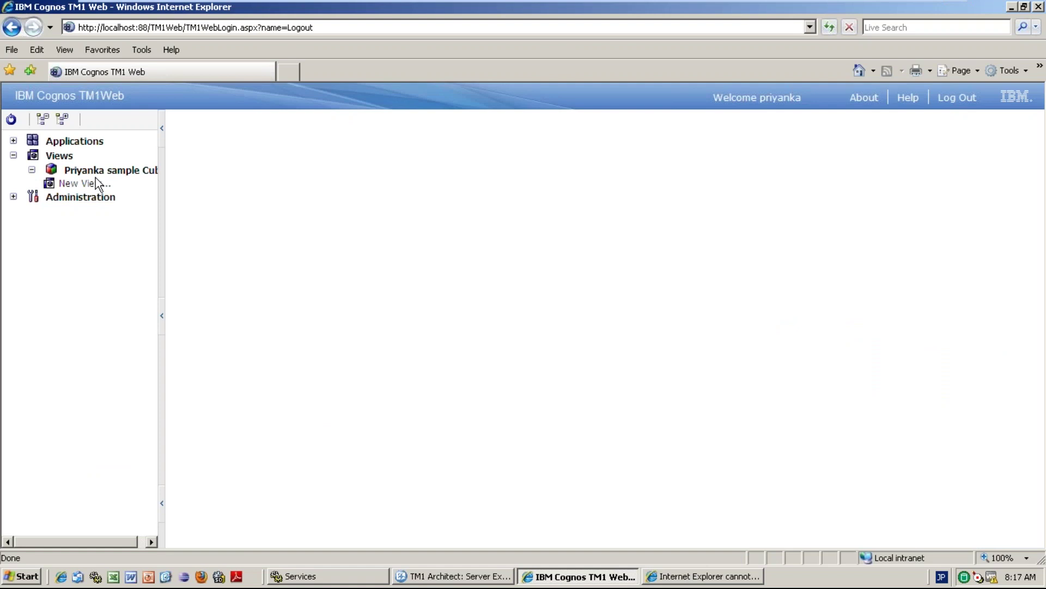
click(82, 185)
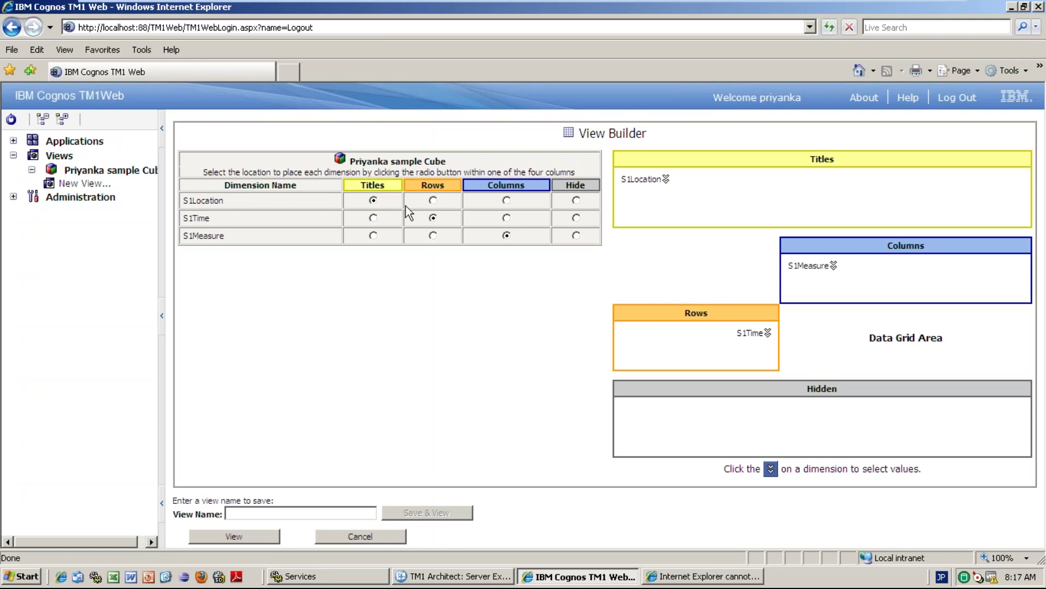
click(432, 200)
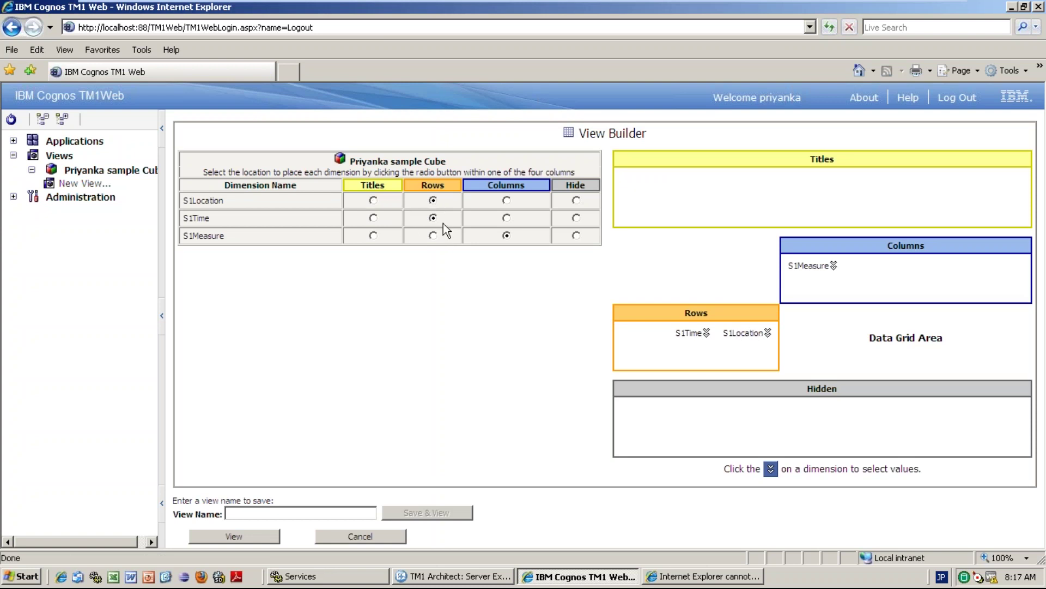
click(506, 218)
click(373, 200)
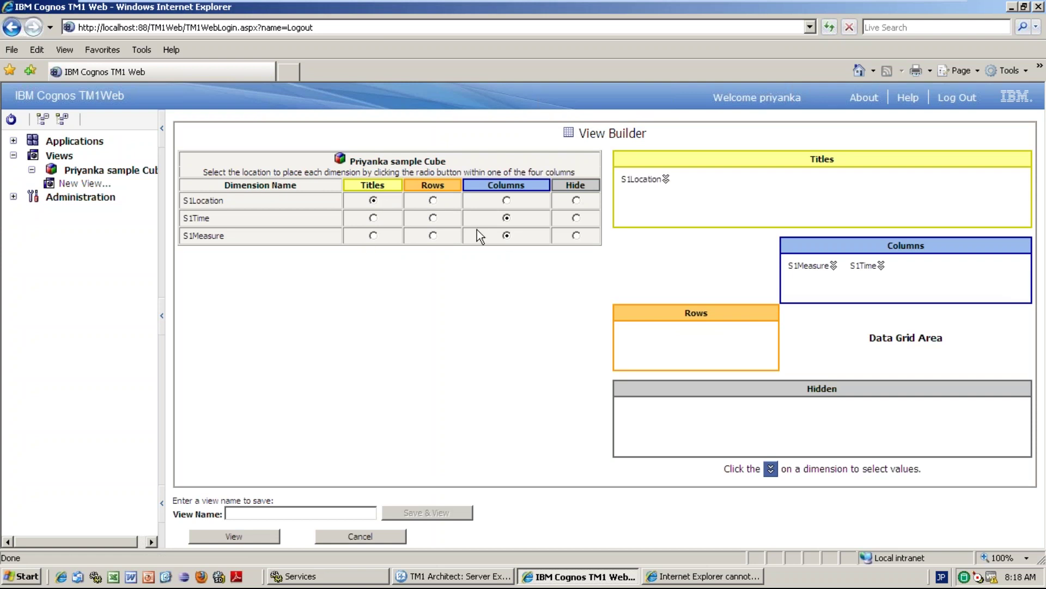
click(434, 200)
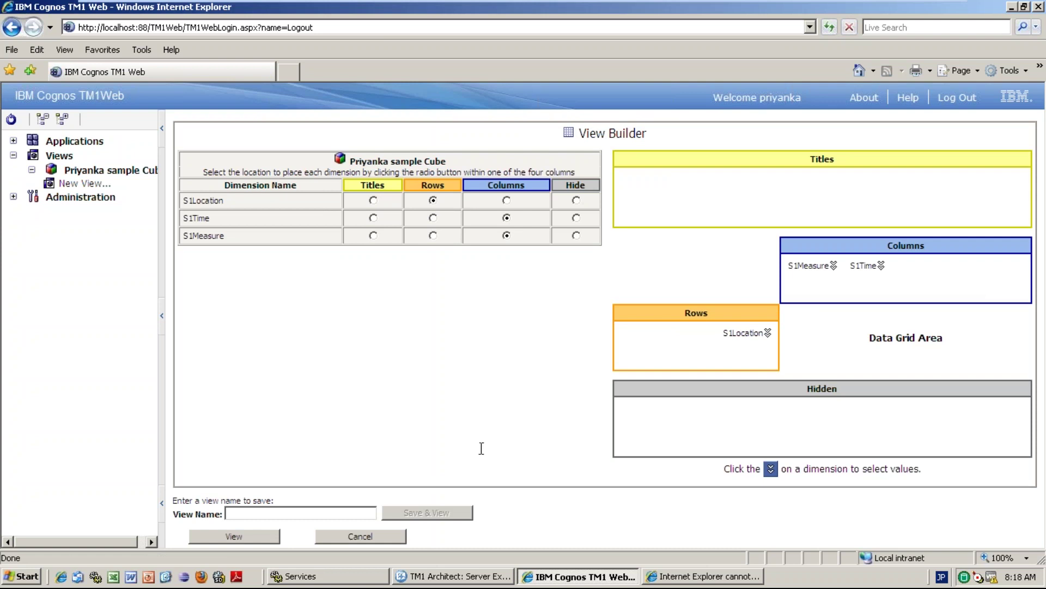
Save the cube view as 'view1'.
click(318, 512)
text(view1)
click(416, 517)
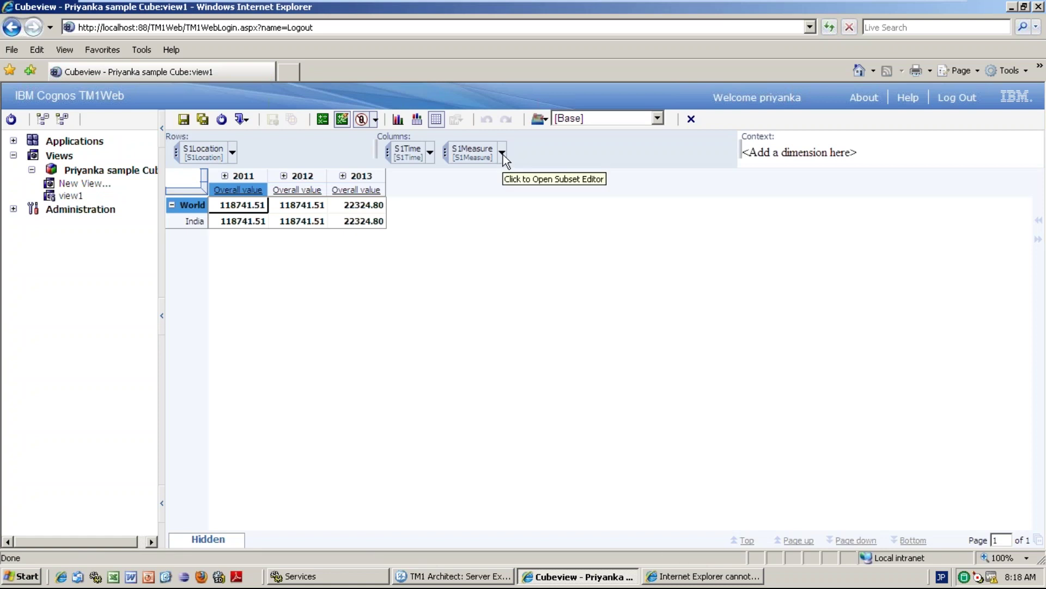
Expand 2012 into months and check the sandbox list, then start Architect's planning sample login.
mouse_move(506, 159)
mouse_down()
mouse_move(626, 170)
mouse_move(528, 152)
mouse_move(507, 159)
mouse_up()
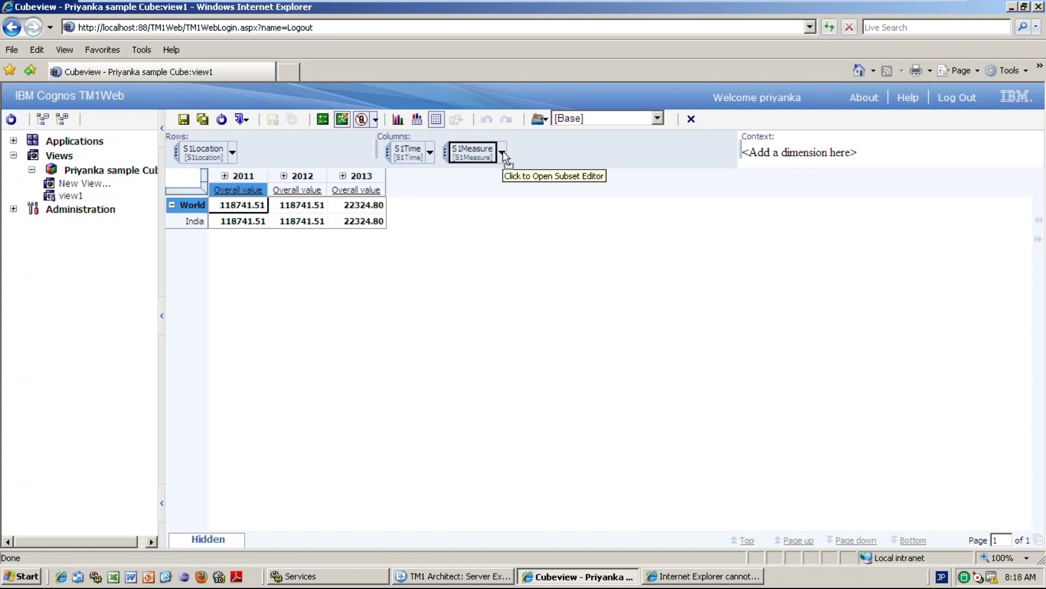
click(502, 156)
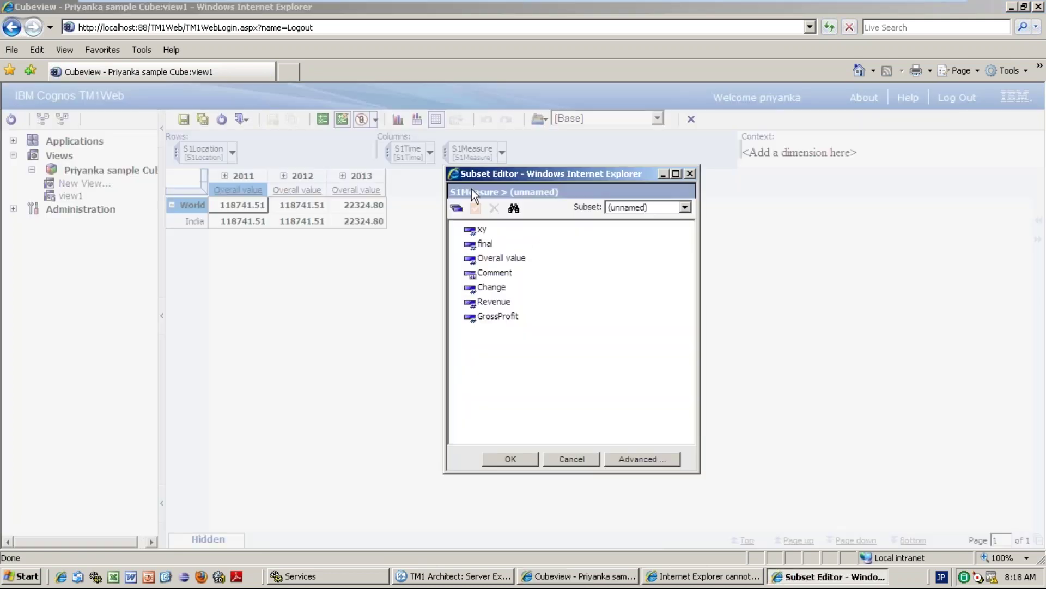
click(570, 460)
click(284, 176)
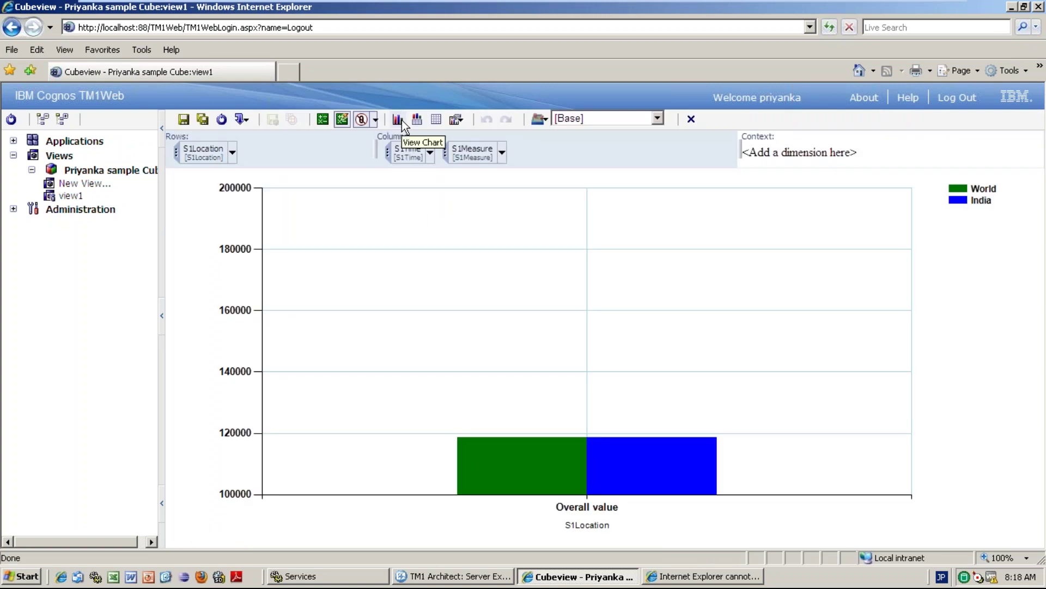
click(637, 122)
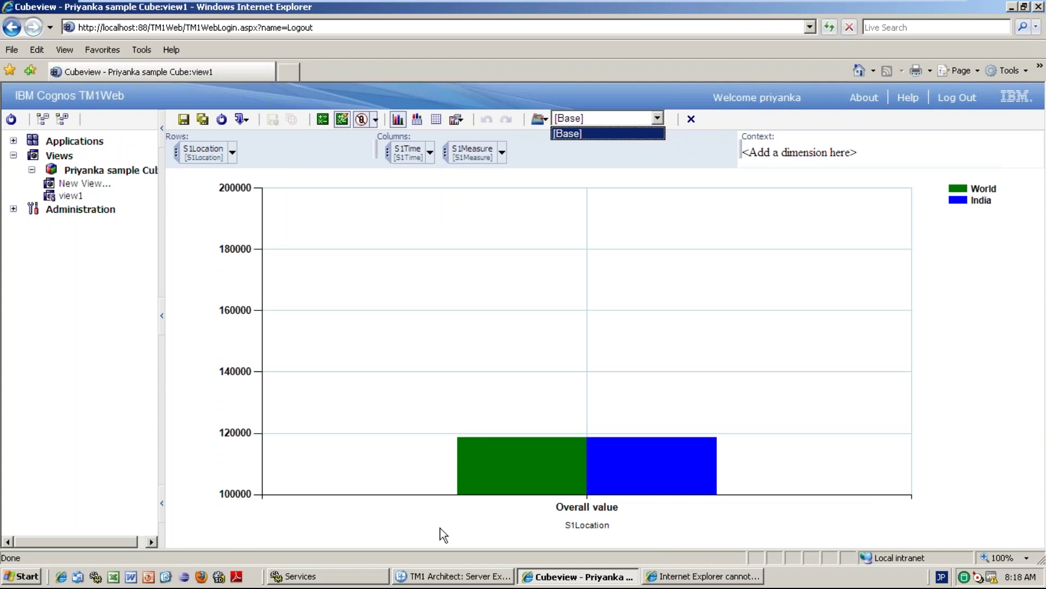
click(449, 575)
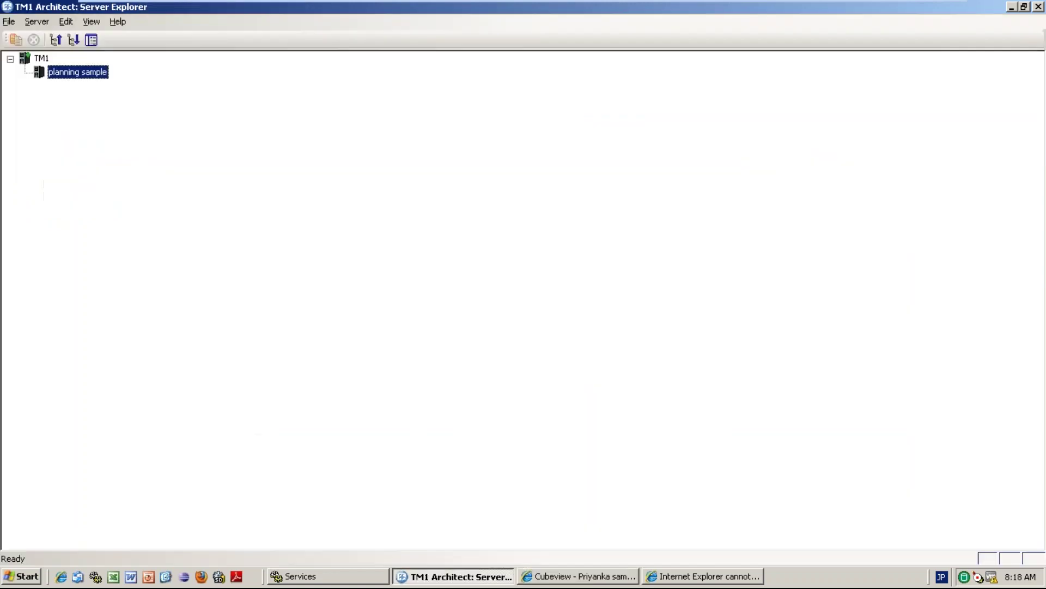
double_click(97, 73)
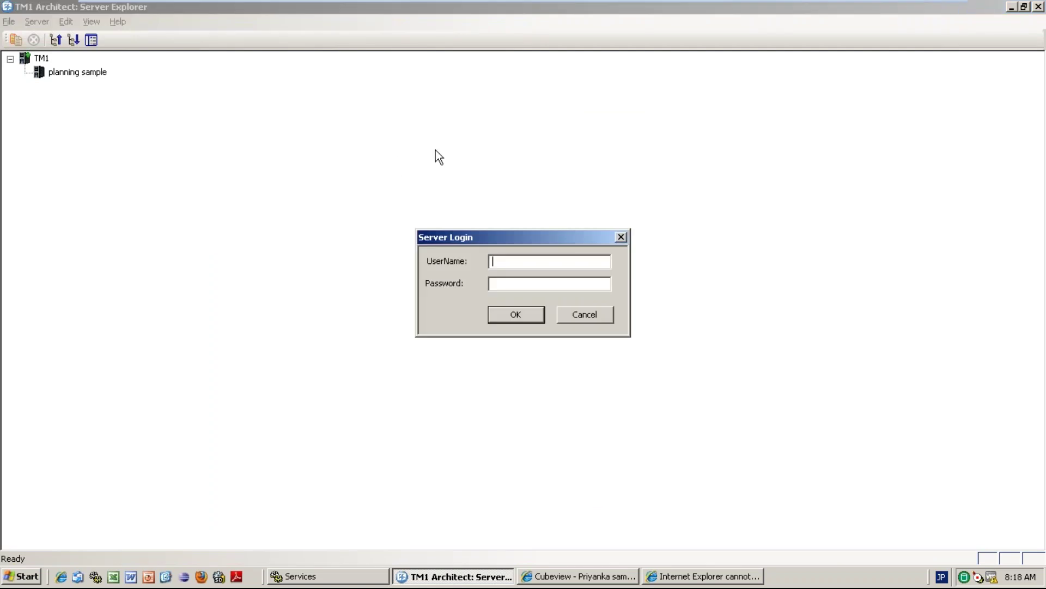
Sign in to planning sample with the admin user name and password.
text(adminapple)
key(Return)
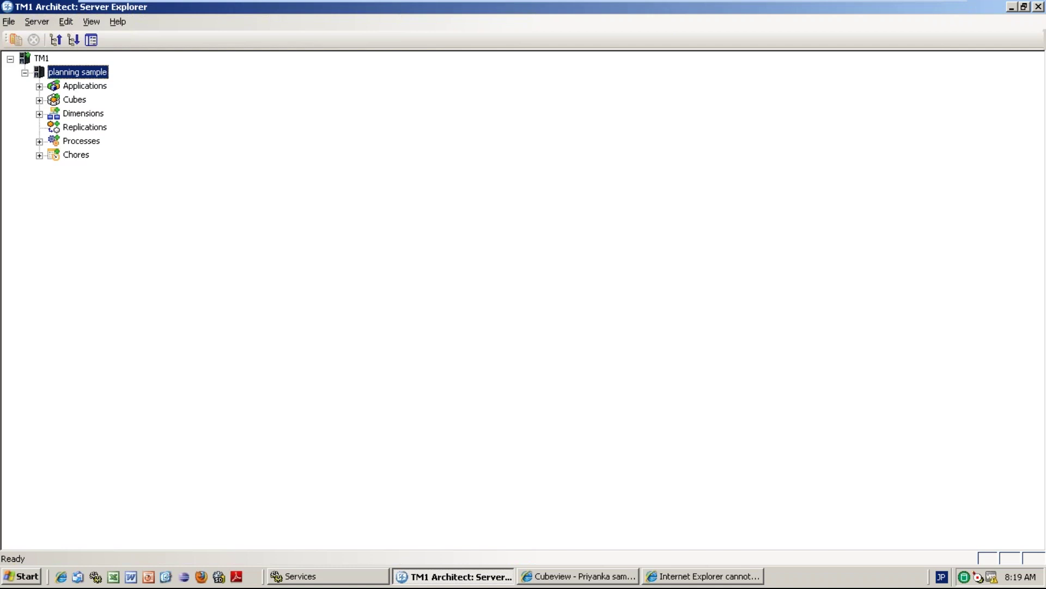
Add a new client to planning sample through Security > Clients/Groups.
right_click(87, 78)
mouse_move(133, 129)
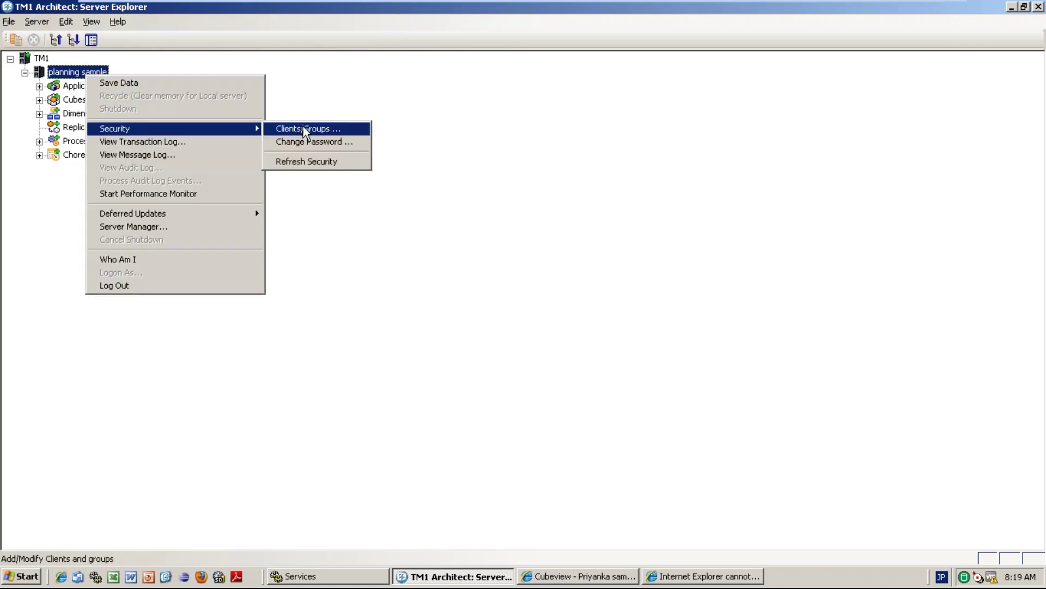
click(314, 130)
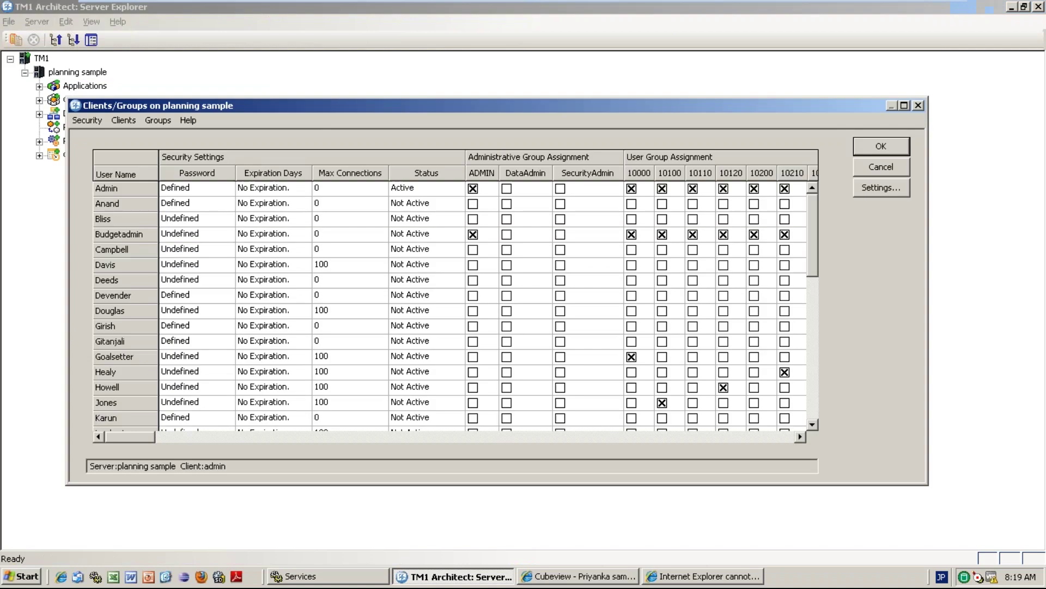
click(128, 119)
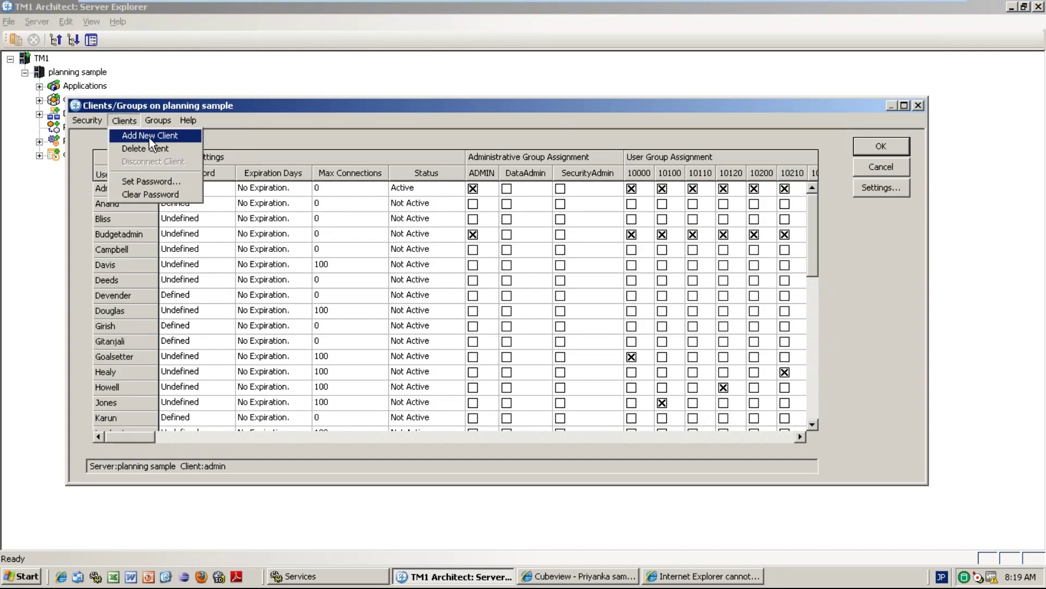
click(149, 139)
text(hari)
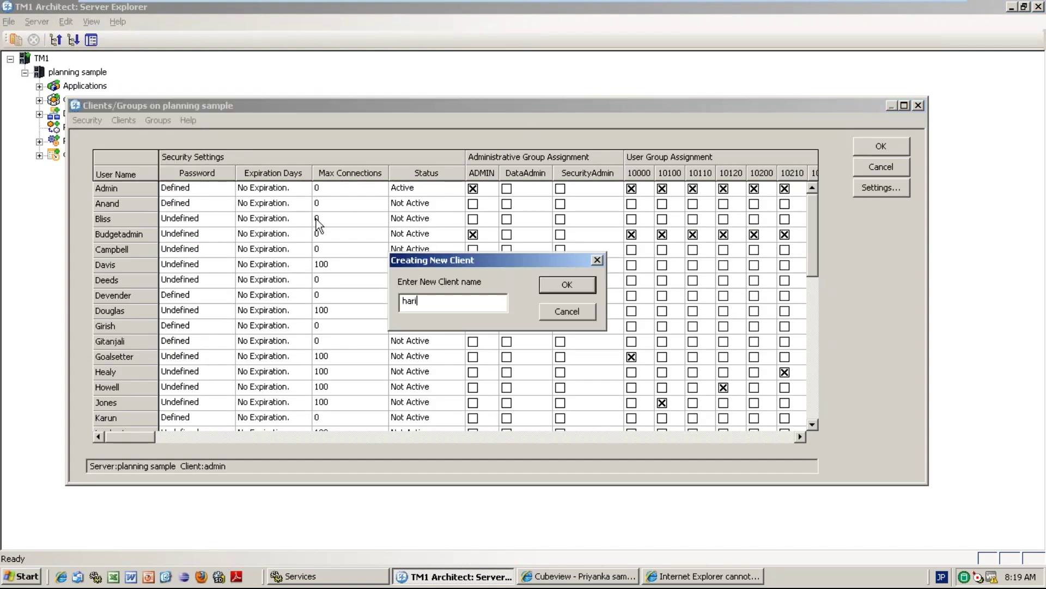
key(Return)
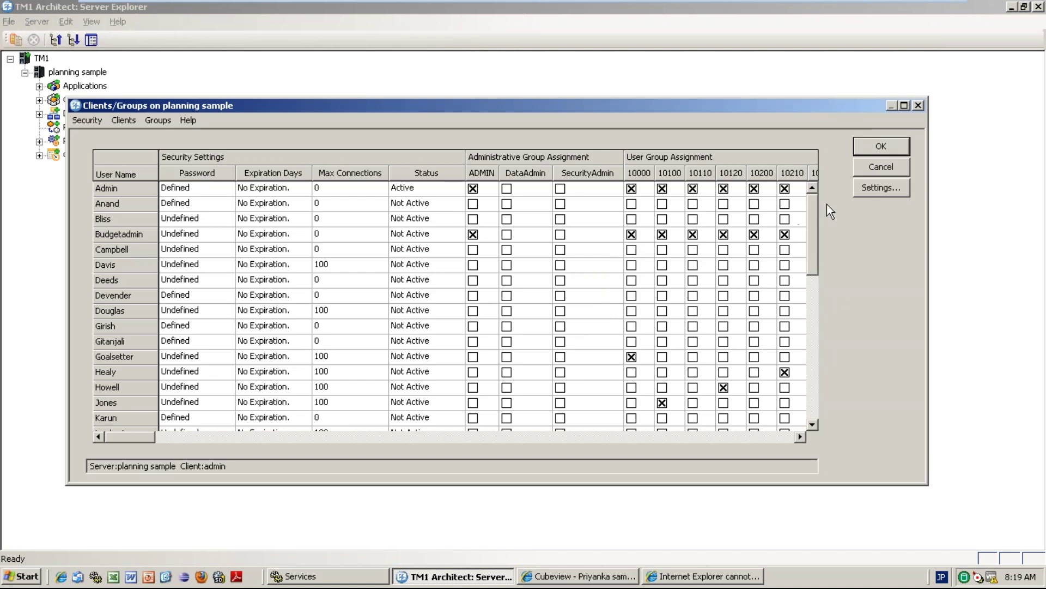
Set and verify a password for the new client so it shows Defined.
drag(811, 206, 815, 351)
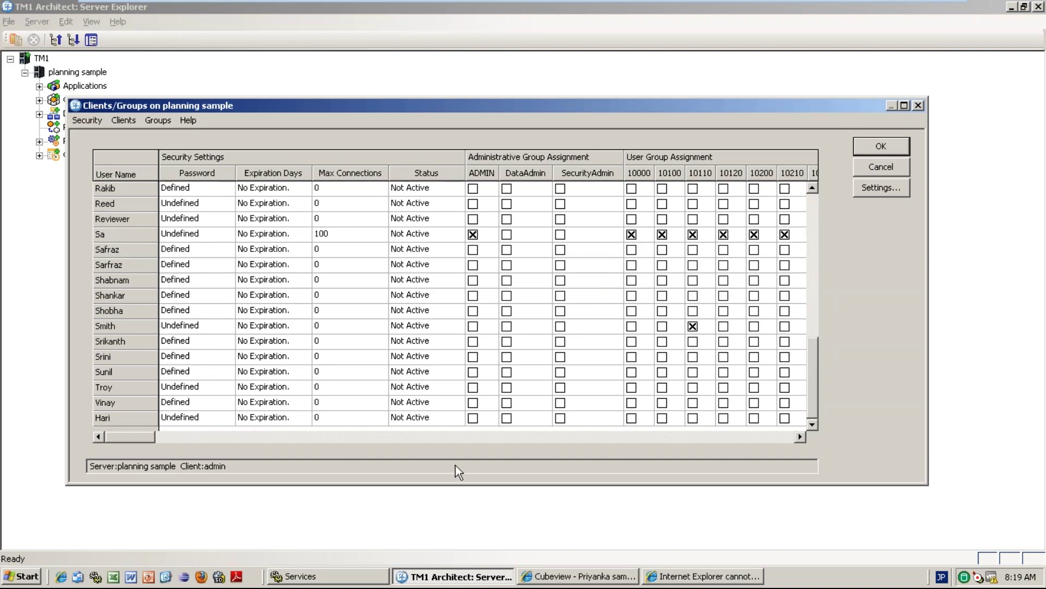
click(184, 418)
double_click(184, 418)
key(Return)
text(****)
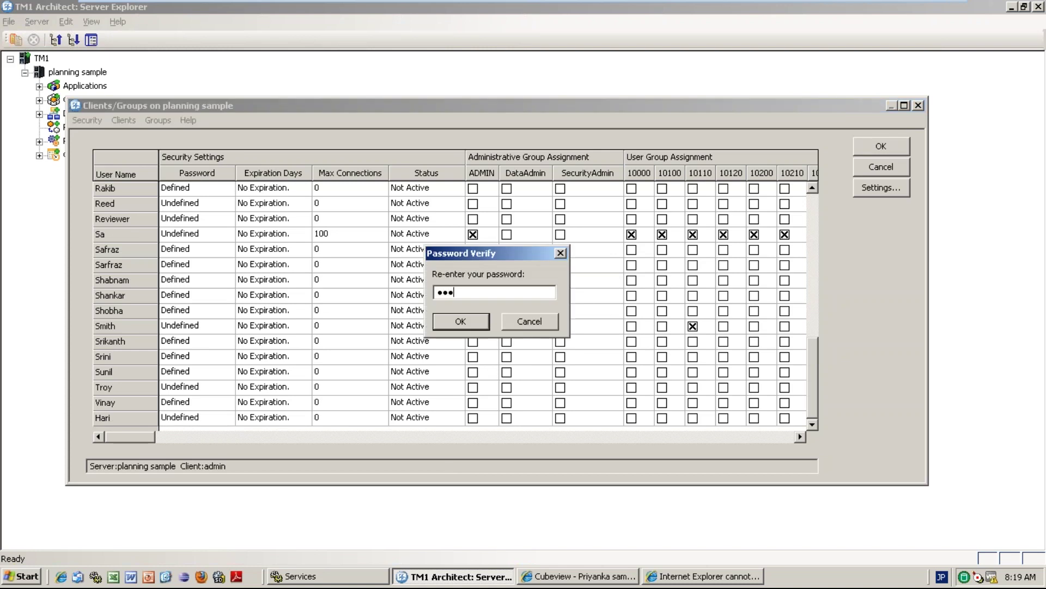
key(Return)
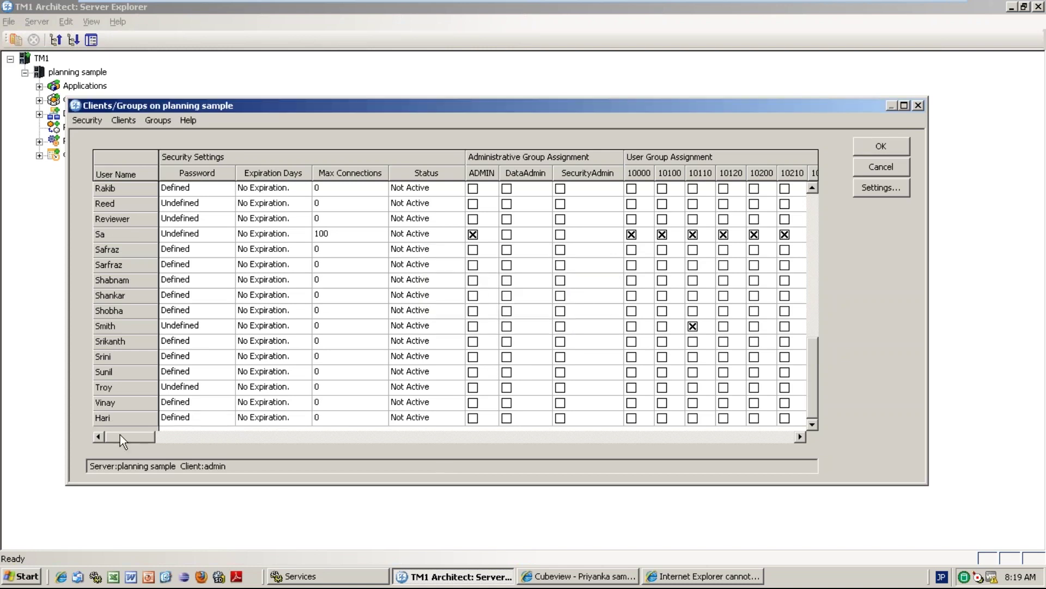
drag(123, 436, 790, 436)
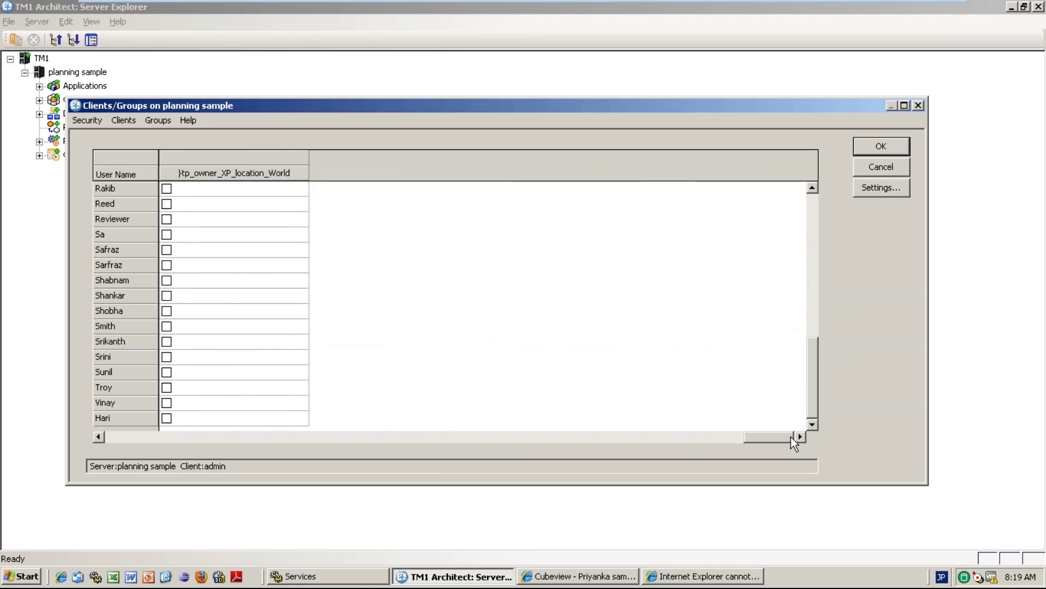
click(162, 436)
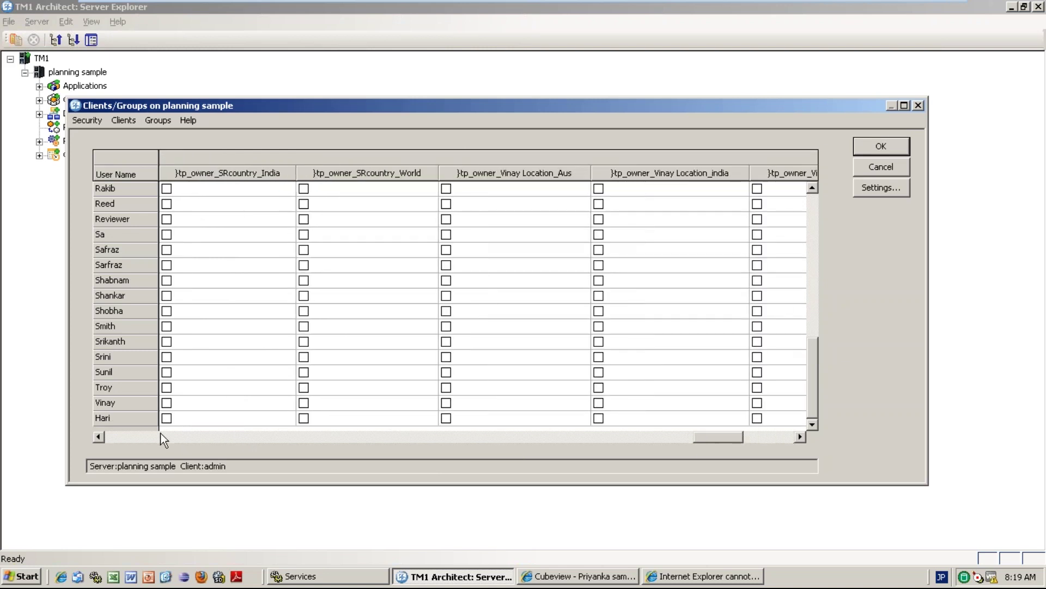
click(160, 436)
click(161, 434)
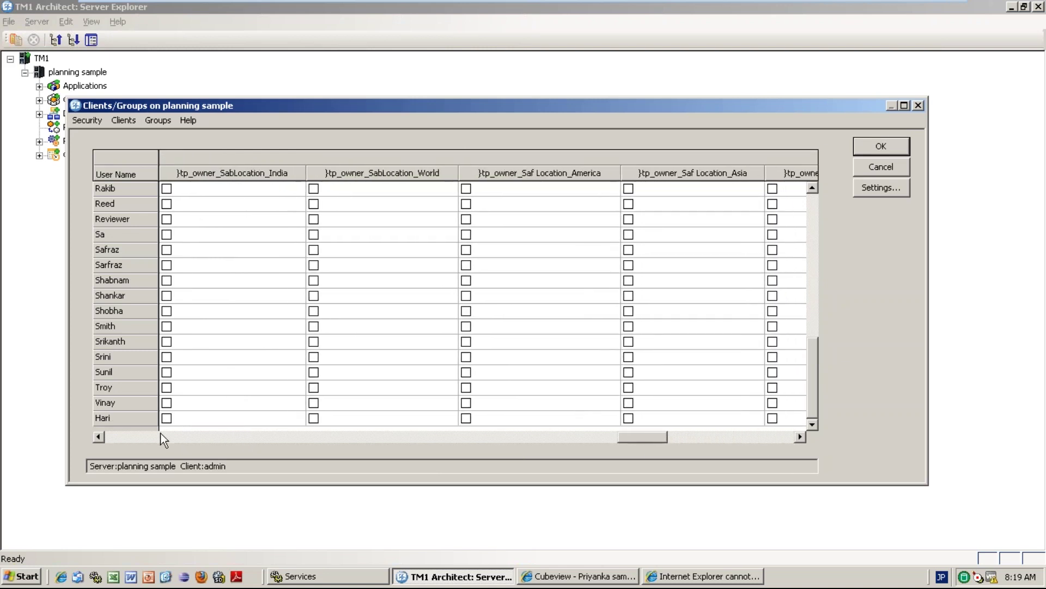
click(161, 434)
click(160, 434)
click(161, 434)
click(160, 434)
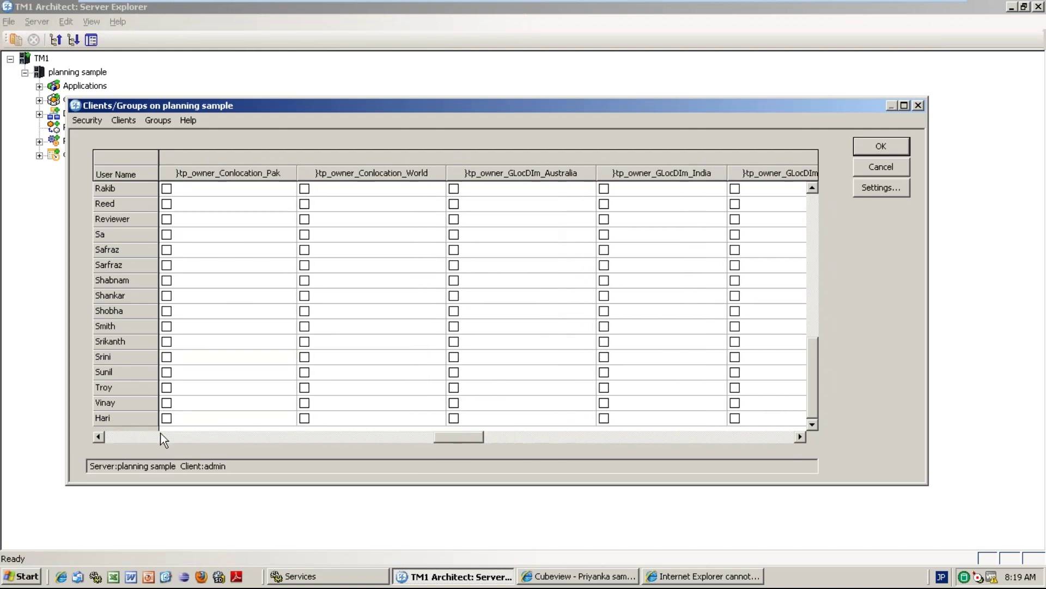
drag(459, 433, 390, 436)
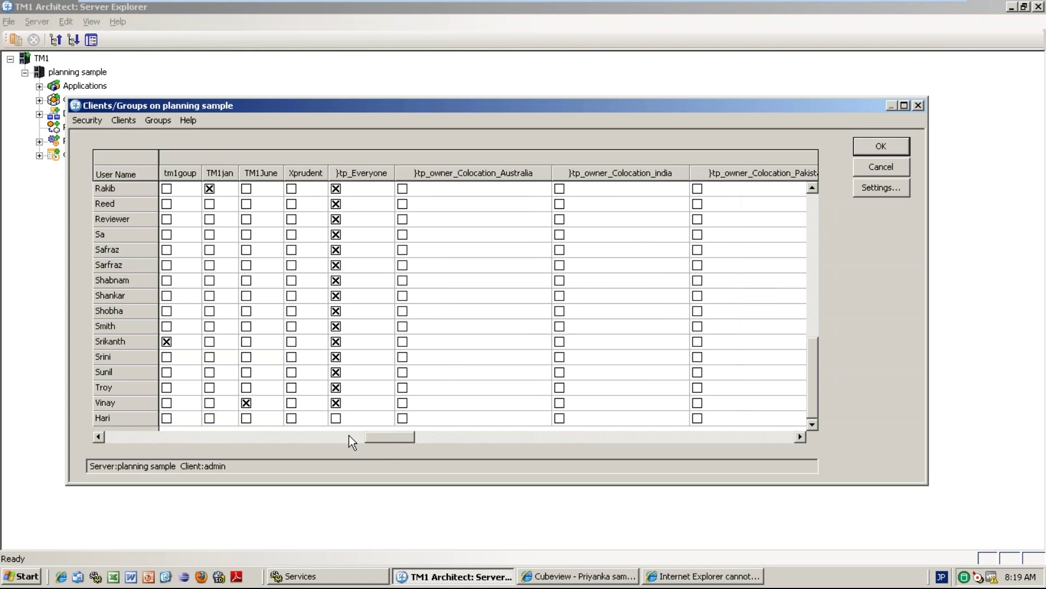
click(337, 418)
click(337, 418)
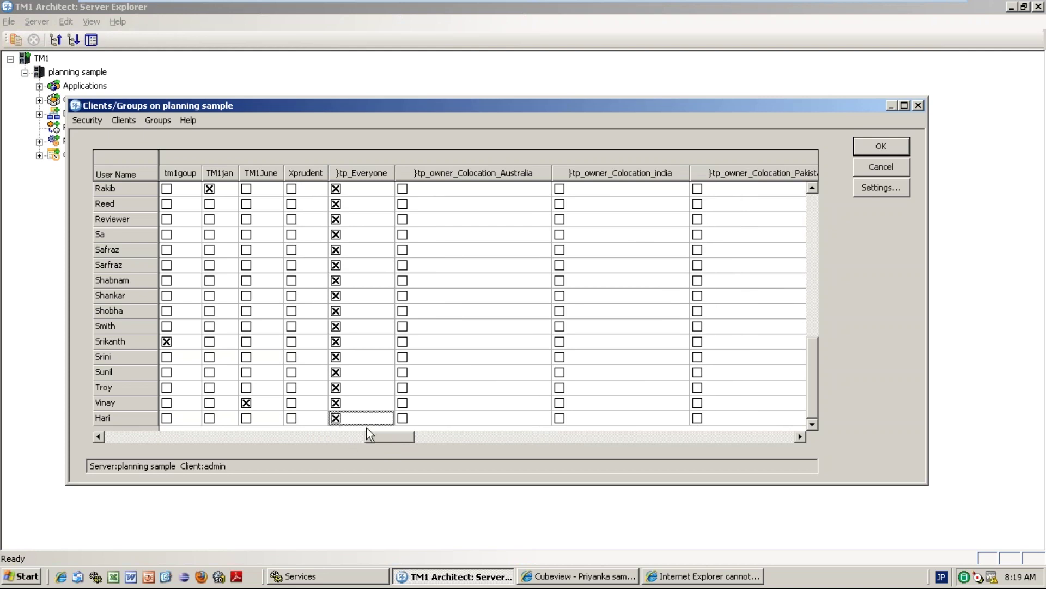
mouse_move(401, 441)
mouse_down()
mouse_move(346, 450)
mouse_move(417, 453)
mouse_up()
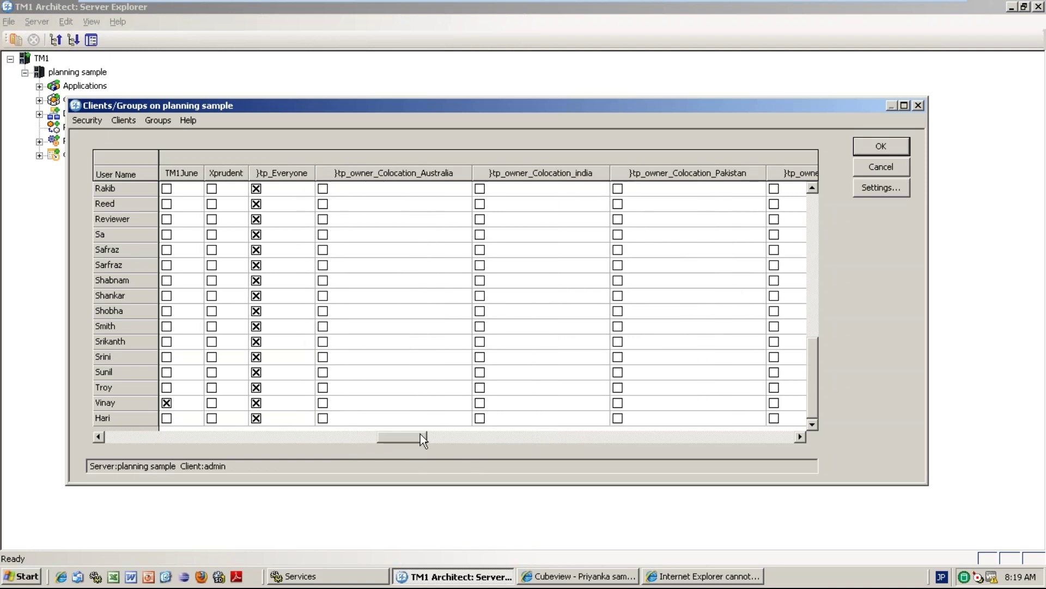
click(548, 436)
drag(421, 438, 218, 455)
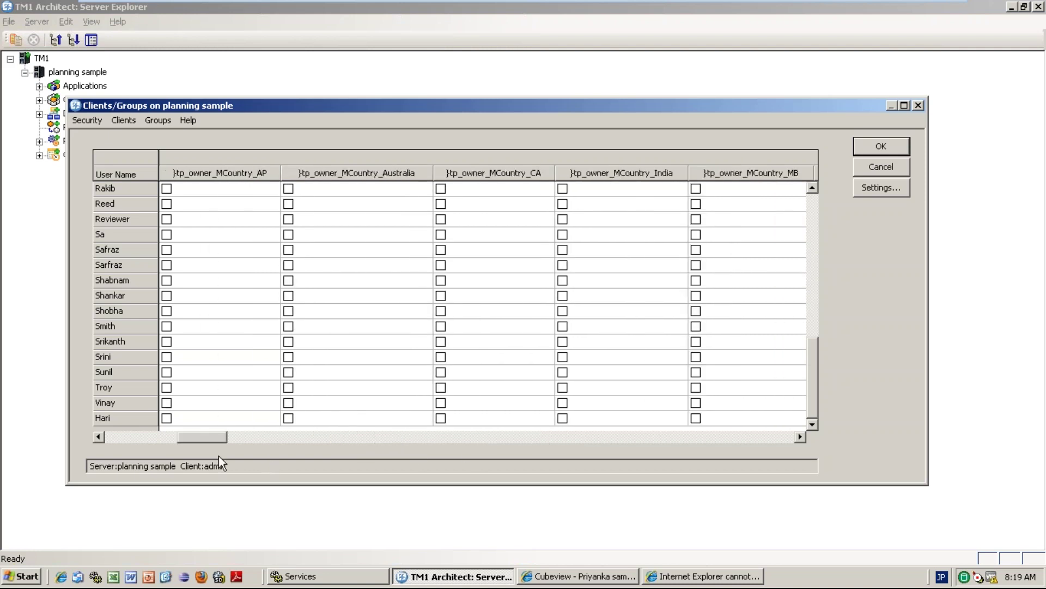
click(800, 438)
click(800, 438)
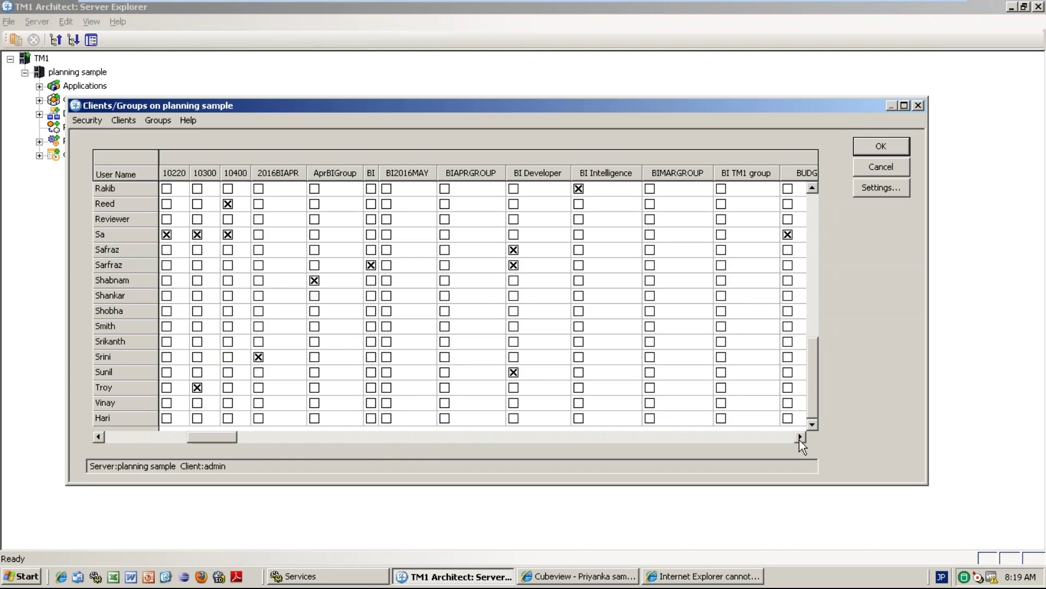
click(800, 437)
click(800, 438)
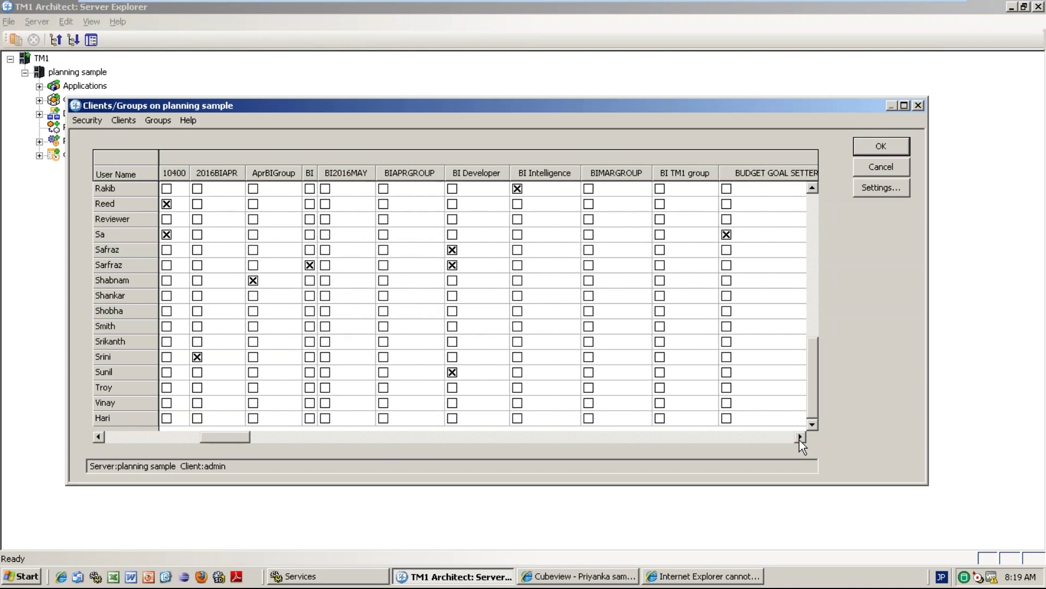
click(799, 439)
click(800, 439)
click(800, 439)
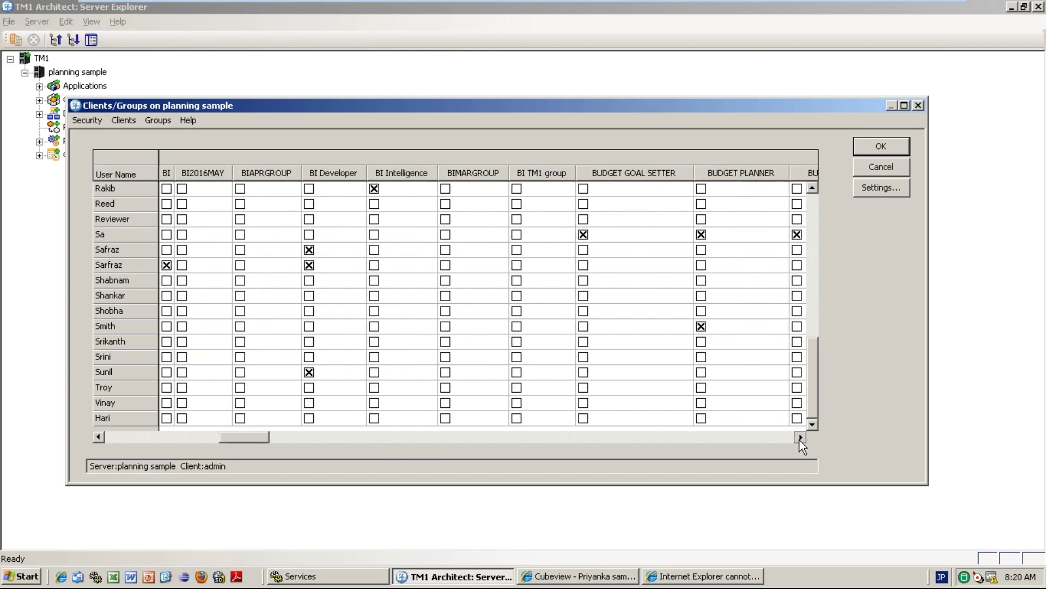
click(800, 438)
click(800, 438)
click(800, 438)
click(800, 439)
click(800, 439)
click(800, 439)
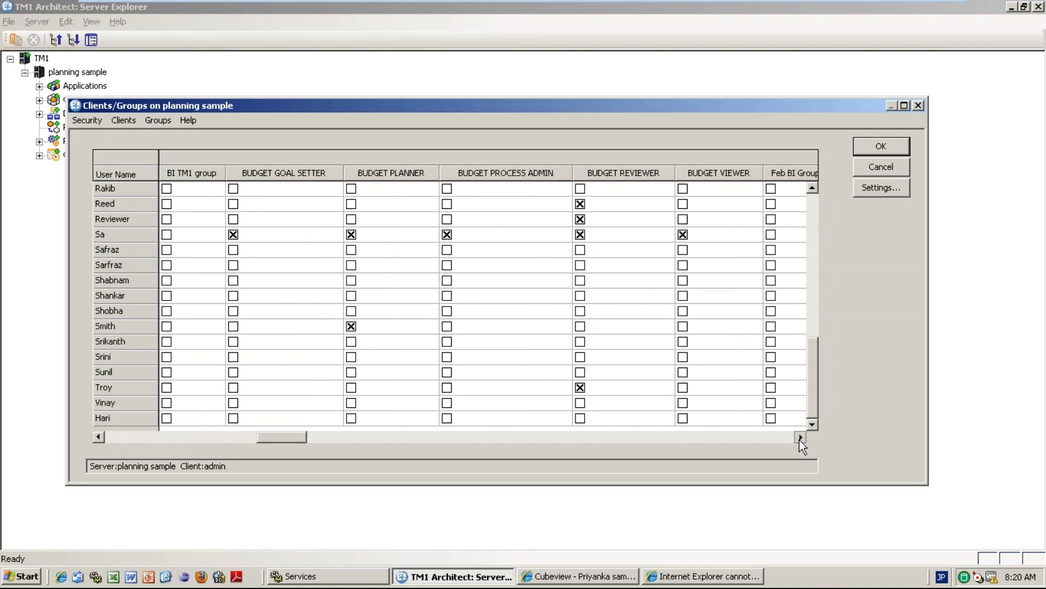
click(800, 439)
click(799, 439)
click(799, 438)
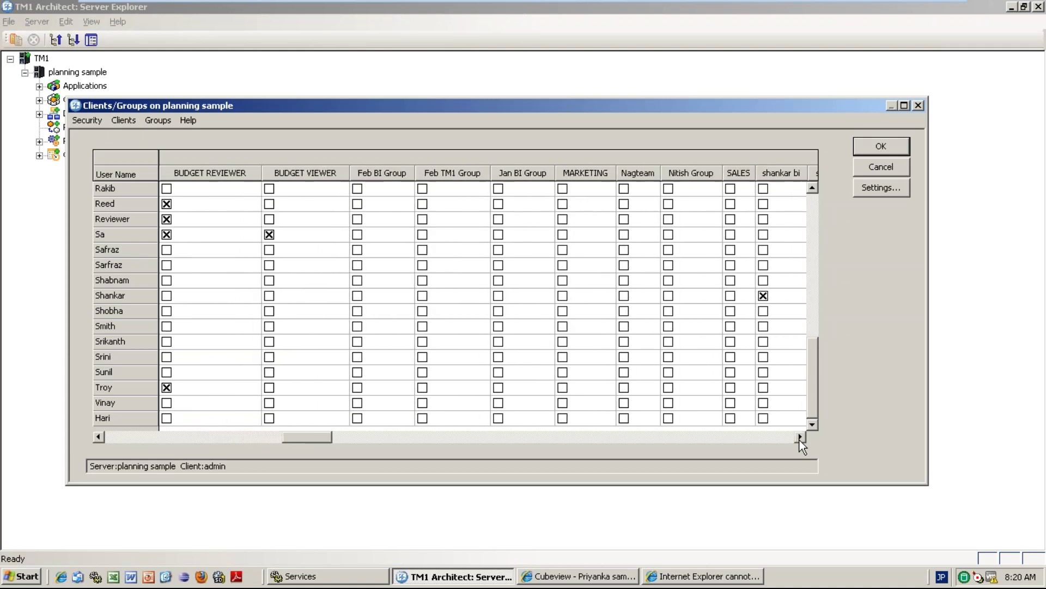
click(800, 438)
click(799, 438)
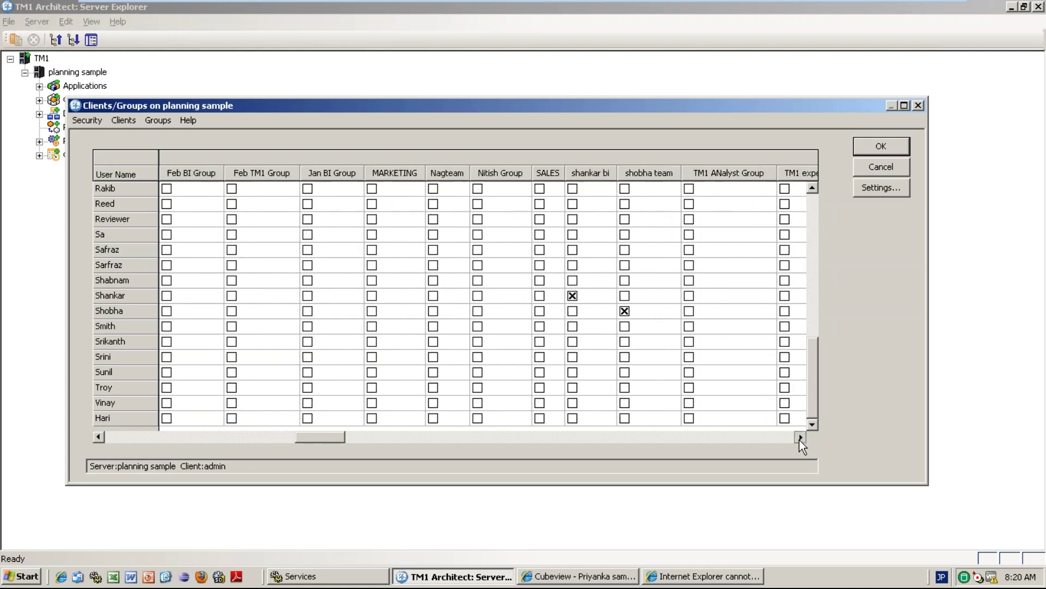
click(800, 438)
click(800, 437)
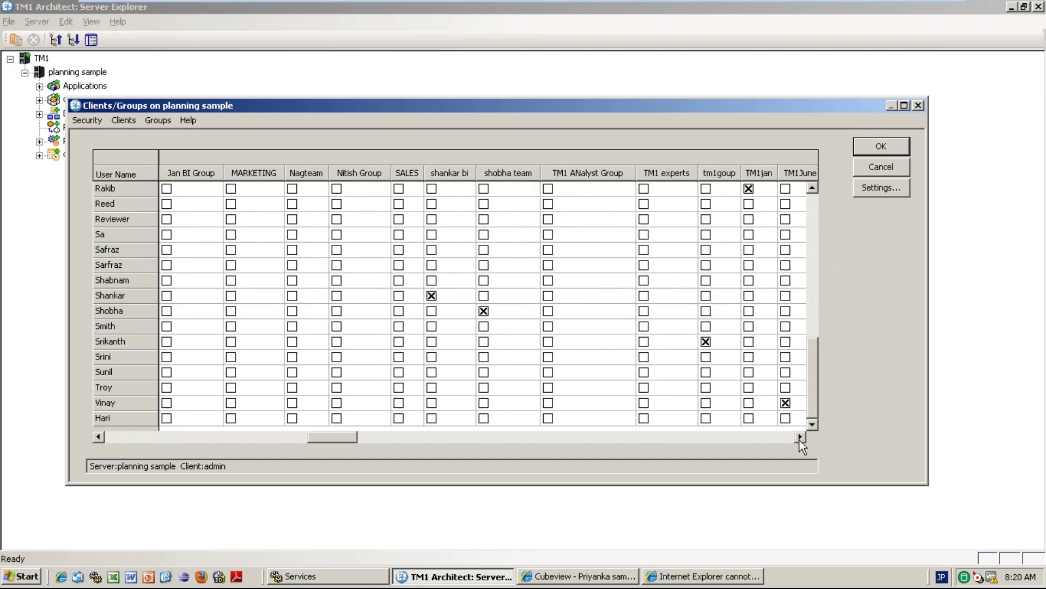
click(800, 438)
click(800, 437)
click(800, 438)
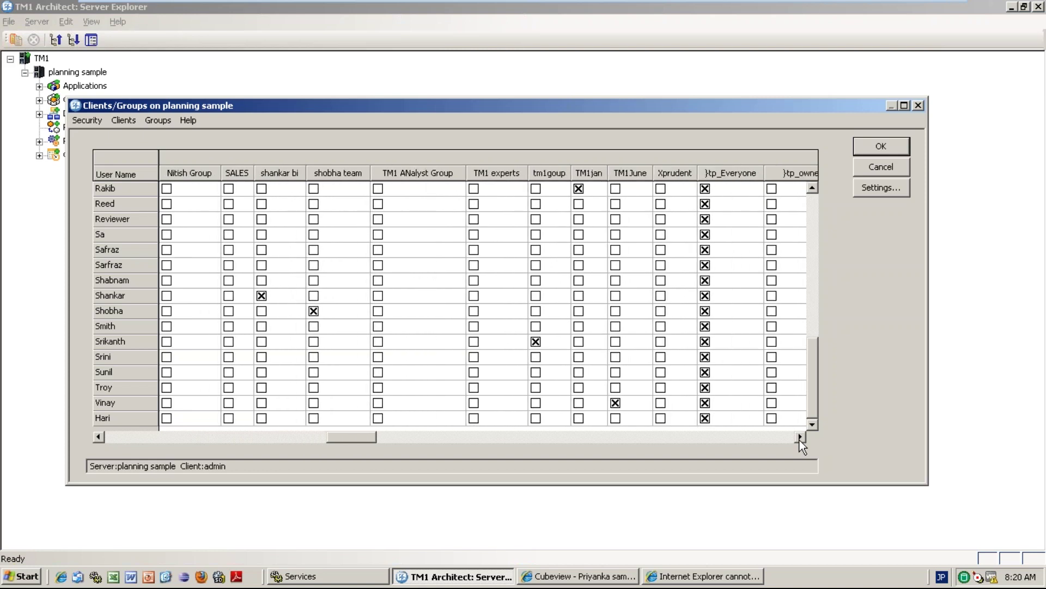
click(799, 438)
click(799, 437)
click(800, 438)
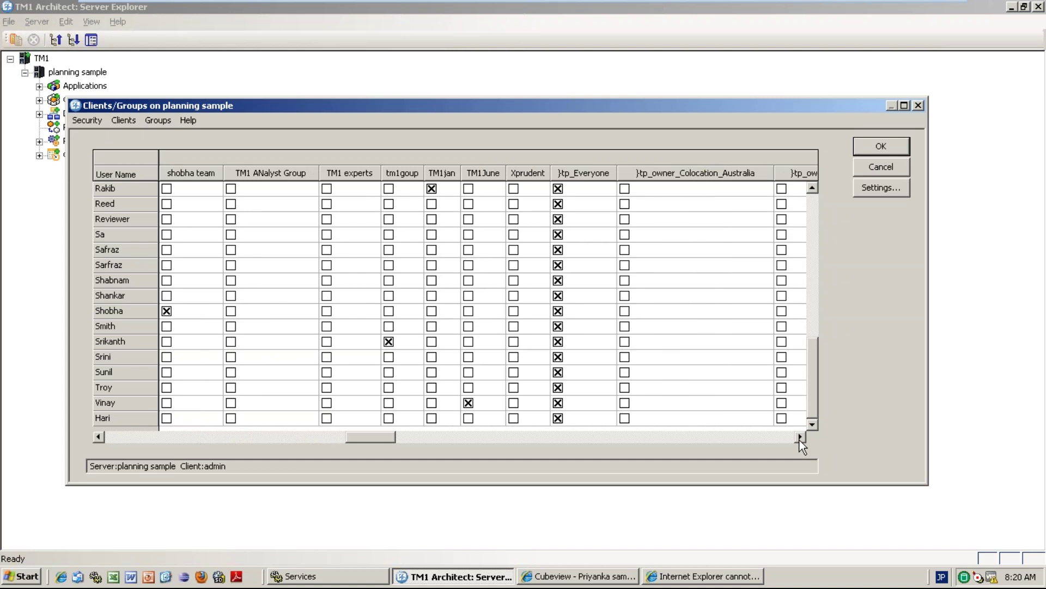
click(800, 438)
click(799, 437)
click(800, 438)
click(799, 438)
click(799, 438)
click(799, 438)
click(800, 438)
click(800, 438)
click(799, 438)
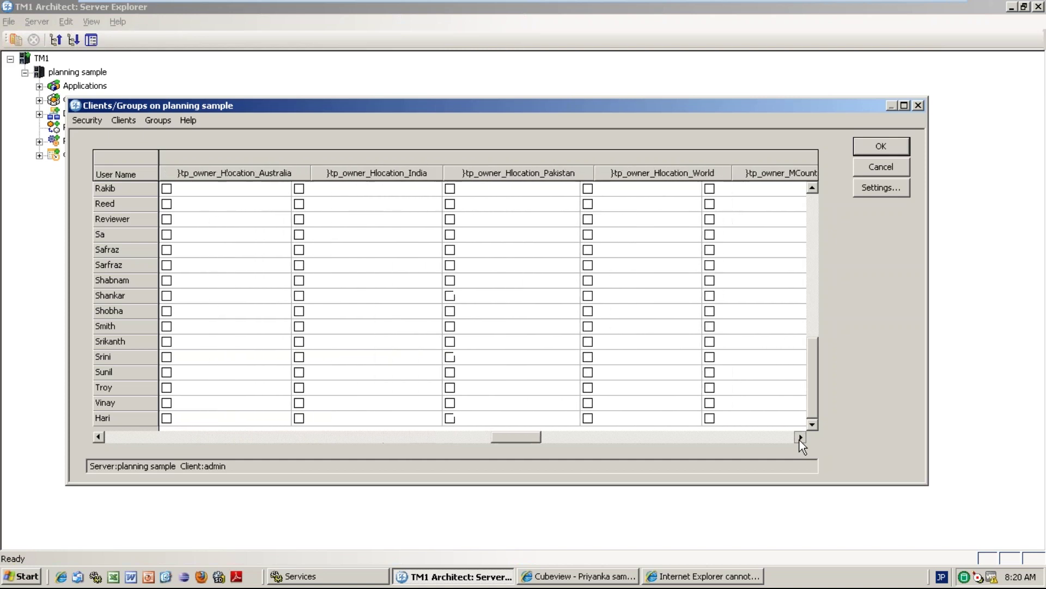
click(799, 438)
click(799, 438)
click(800, 438)
click(800, 437)
click(799, 438)
click(799, 438)
click(799, 438)
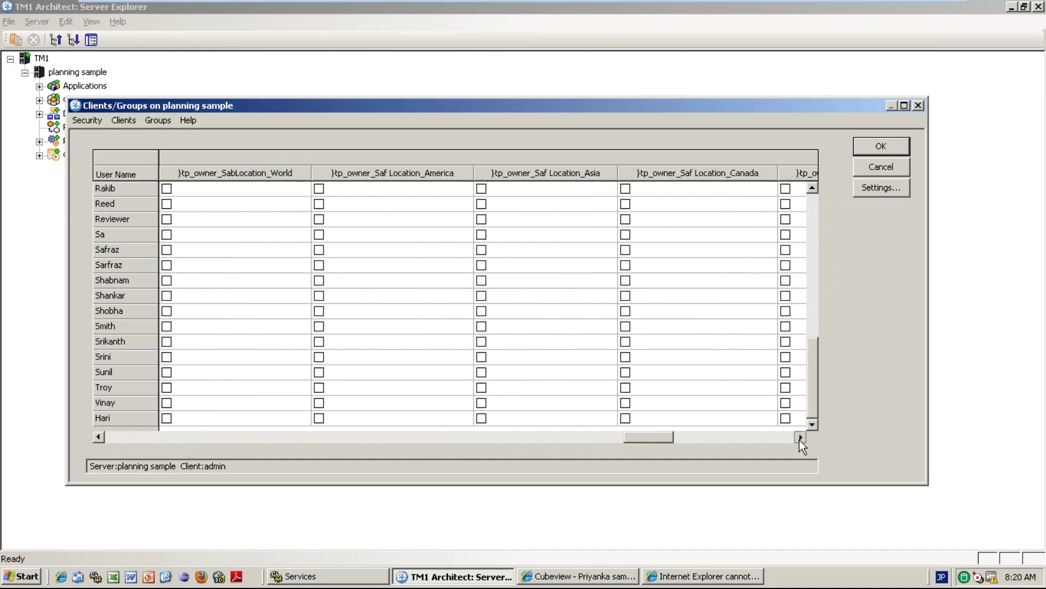
click(800, 437)
click(799, 437)
click(799, 438)
click(800, 437)
click(799, 438)
click(799, 438)
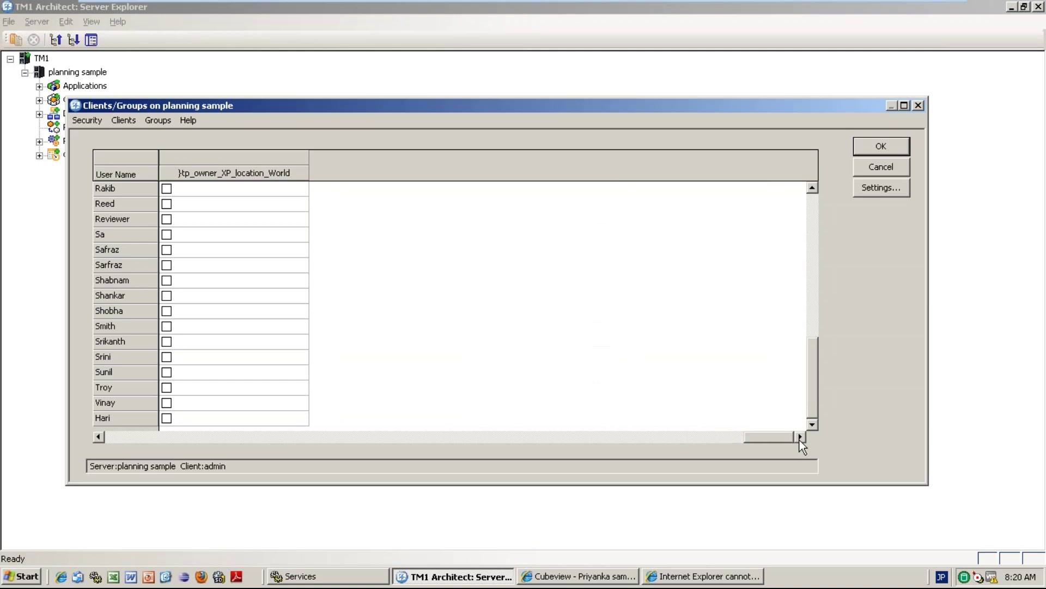
drag(775, 439, 119, 441)
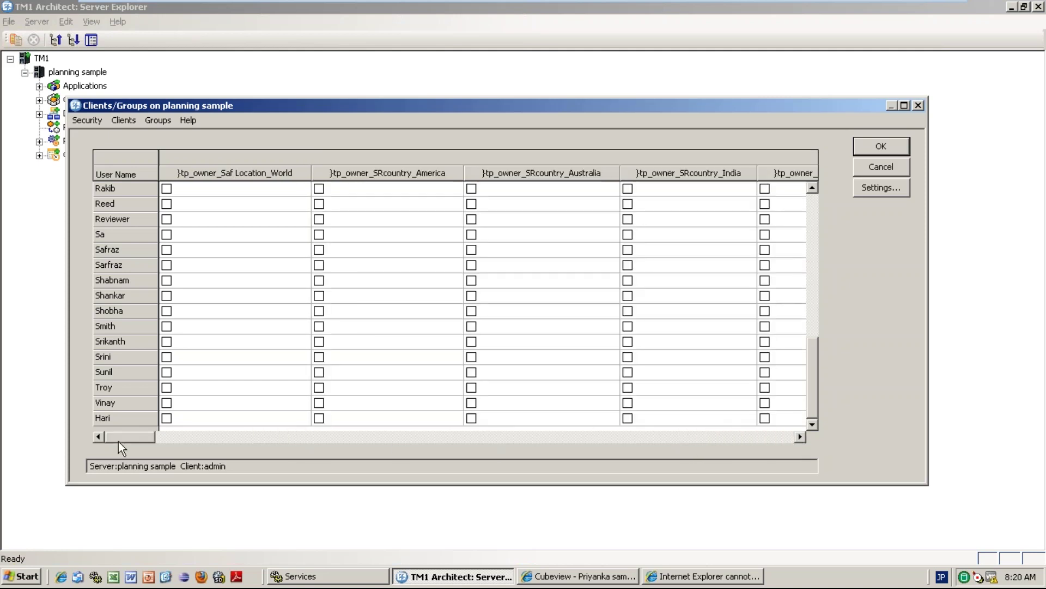
click(205, 279)
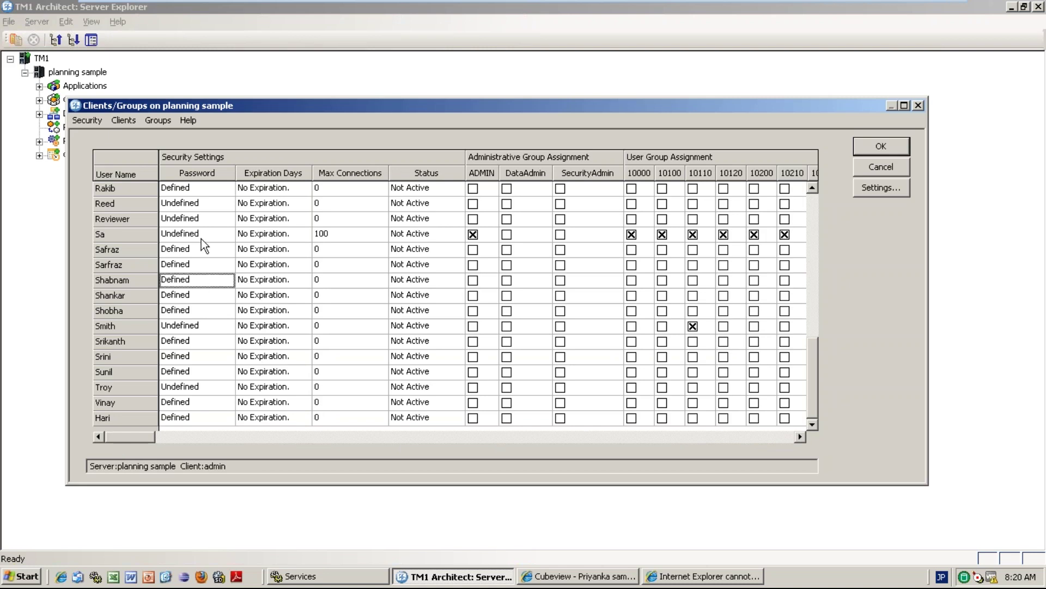
Tick the BI2016MAY group for the bottom client in the grid and apply with OK.
click(200, 218)
key(Up)
key(Up)
key(Up)
key(Up)
key(Up)
key(Up)
key(Up)
key(Up)
key(Up)
key(Up)
key(Up)
key(Up)
key(Up)
key(Up)
key(Up)
key(Up)
key(Up)
key(Up)
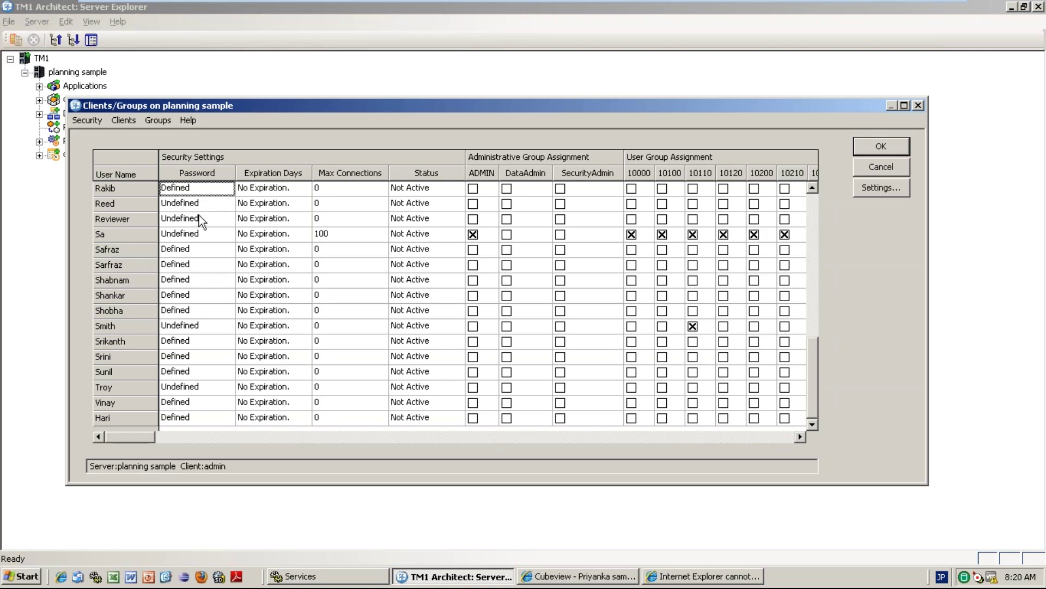
key(Down)
key(Down)
key(Down)
key(Down)
key(Down)
key(Down)
key(Down)
key(Down)
key(Down)
key(Down)
key(Down)
key(Down)
key(Down)
key(Down)
key(Down)
key(Down)
key(Down)
key(Down)
key(Down)
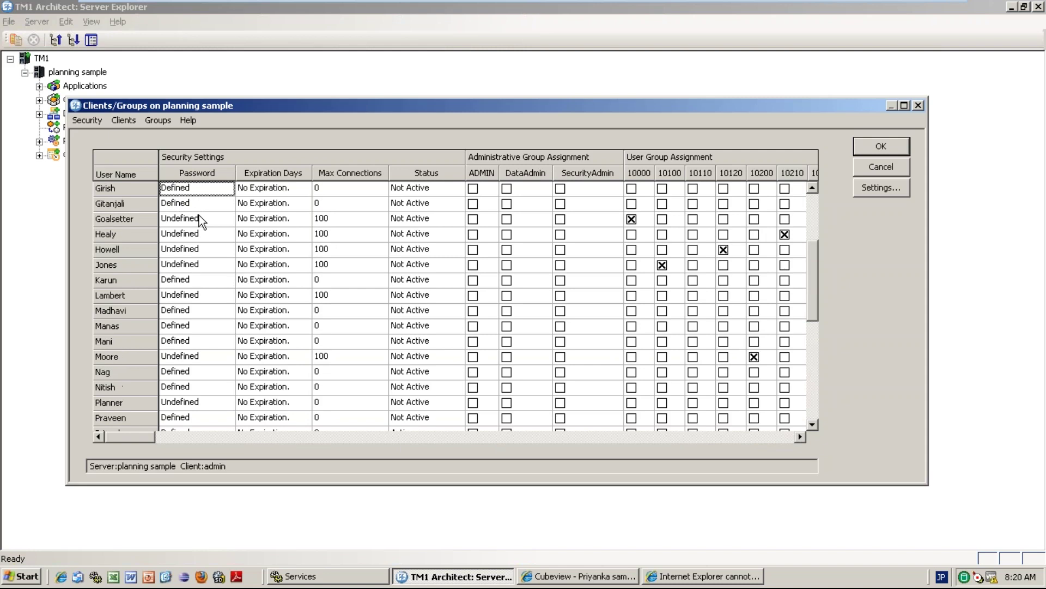
key(Down)
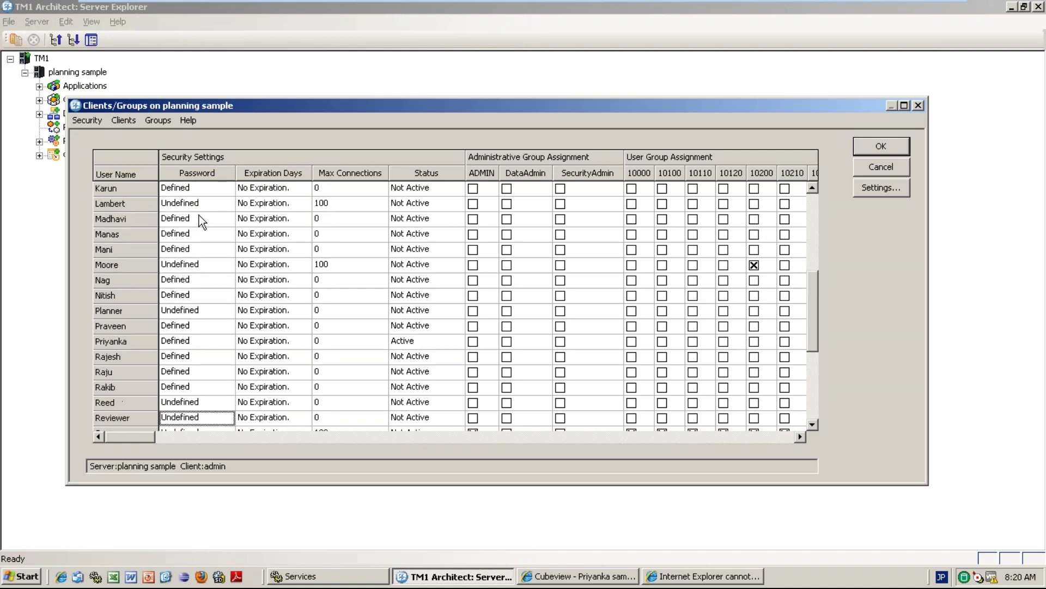
key(Up)
key(Up)
key(Up)
key(Up)
key(Up)
key(Right)
key(Right)
key(Right)
key(Right)
key(Right)
key(Right)
key(Right)
key(Right)
key(Right)
key(Right)
key(Right)
key(Right)
key(Right)
key(Right)
key(Right)
key(Right)
key(Right)
key(Right)
key(Right)
key(Right)
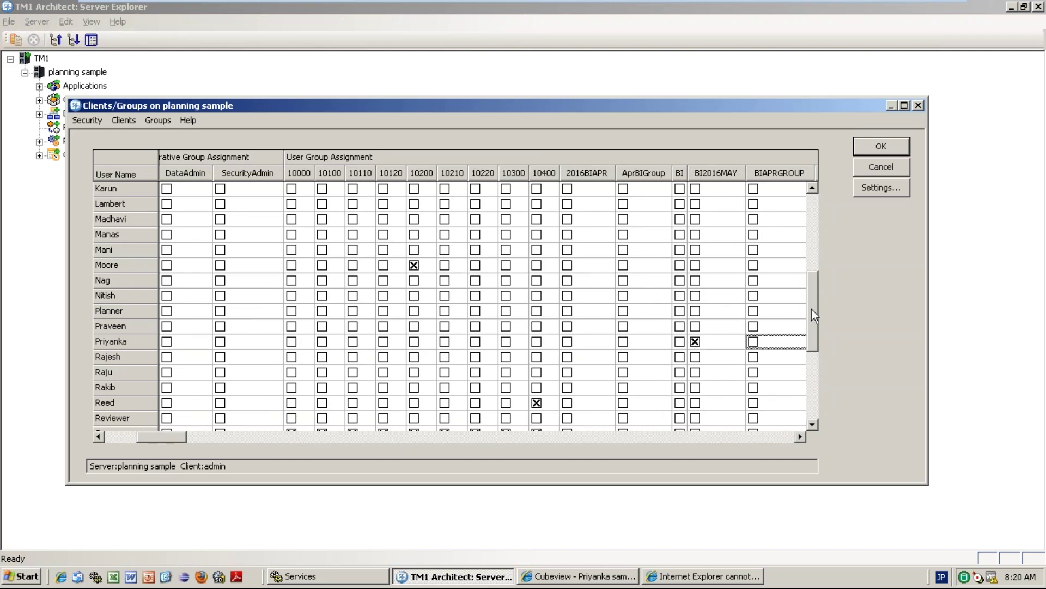
drag(813, 309, 809, 376)
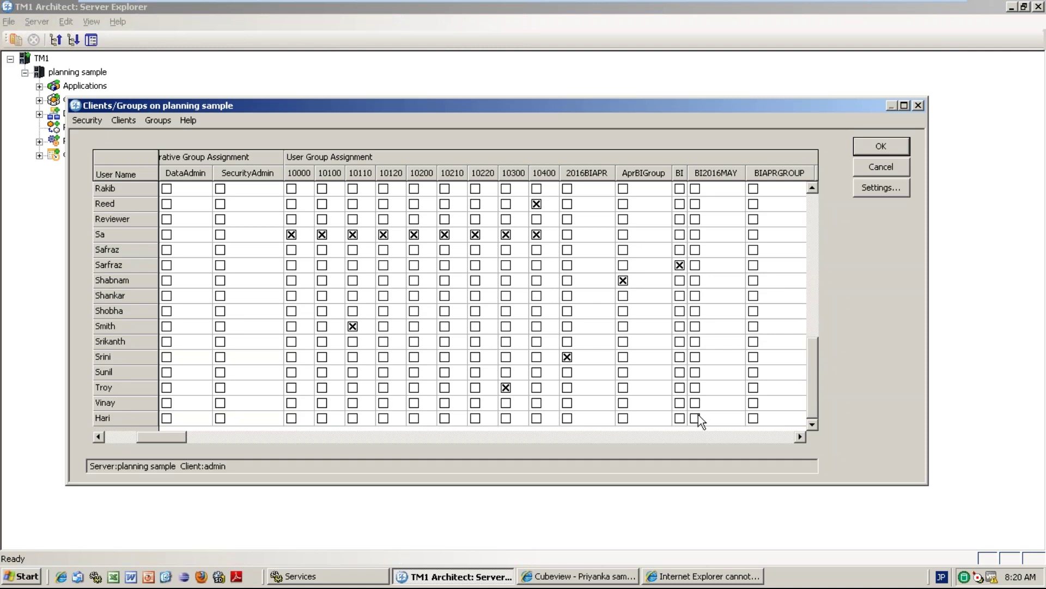
click(695, 418)
click(875, 148)
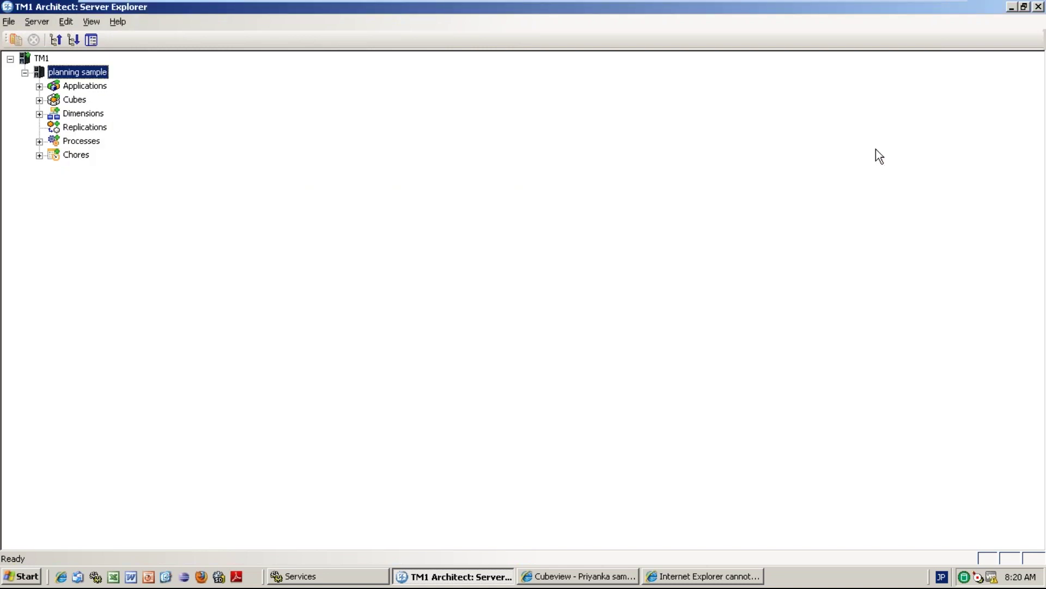
Log out of planning sample, reopen its login prompt, then switch to the TM1 Web cube view.
right_click(96, 82)
key(Escape)
right_click(82, 75)
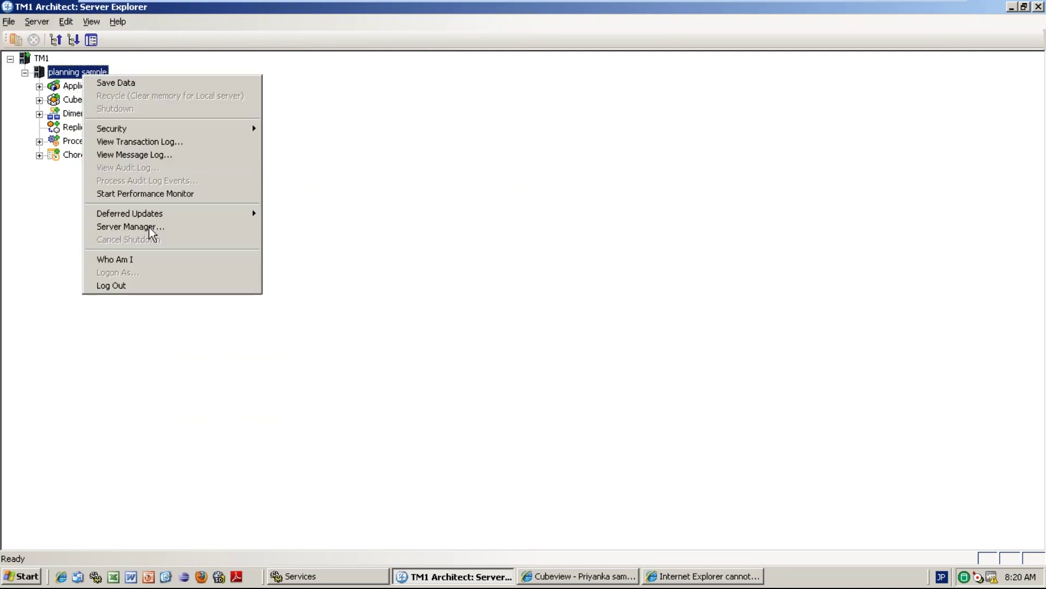
click(142, 286)
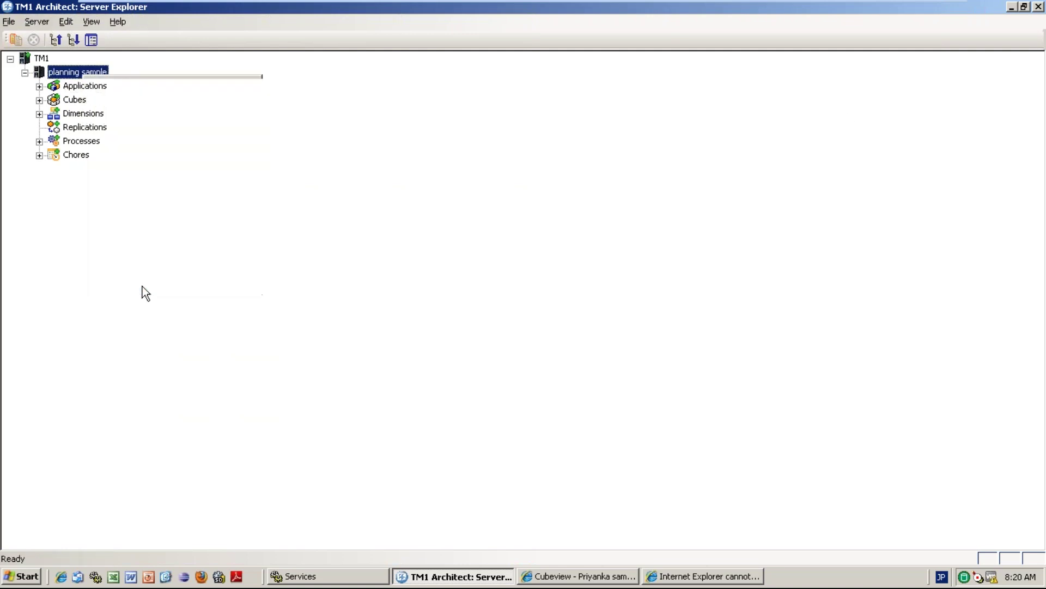
double_click(90, 73)
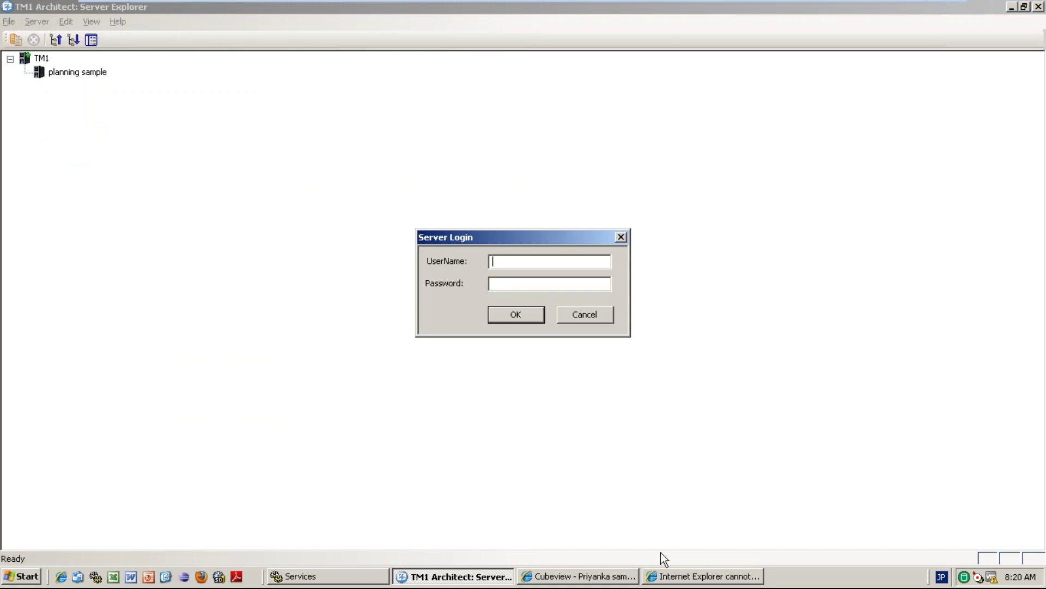
click(578, 576)
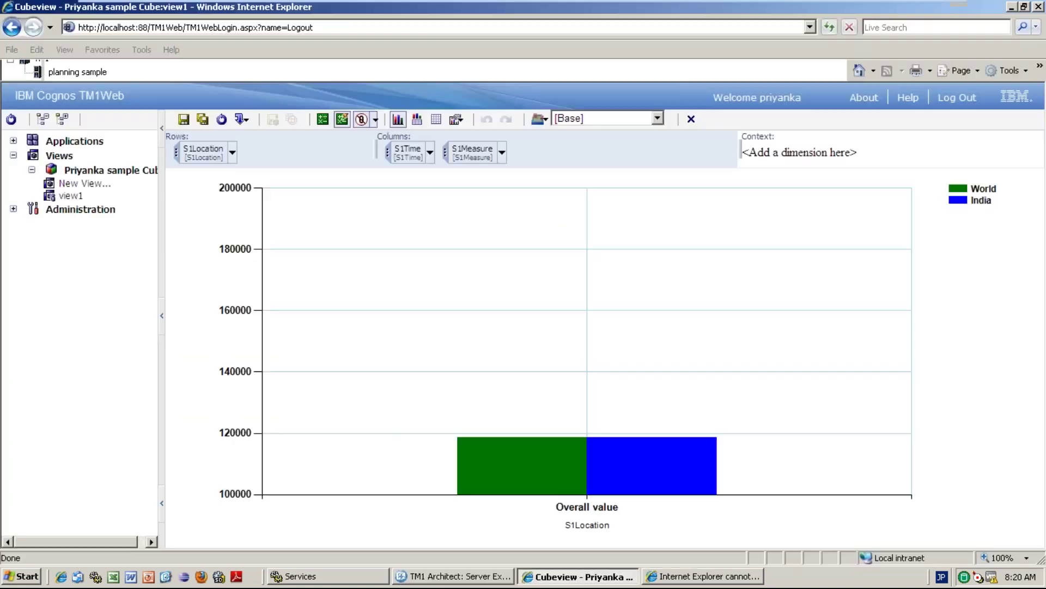
Log out of TM1 Web and sign back in as the new client user.
click(956, 98)
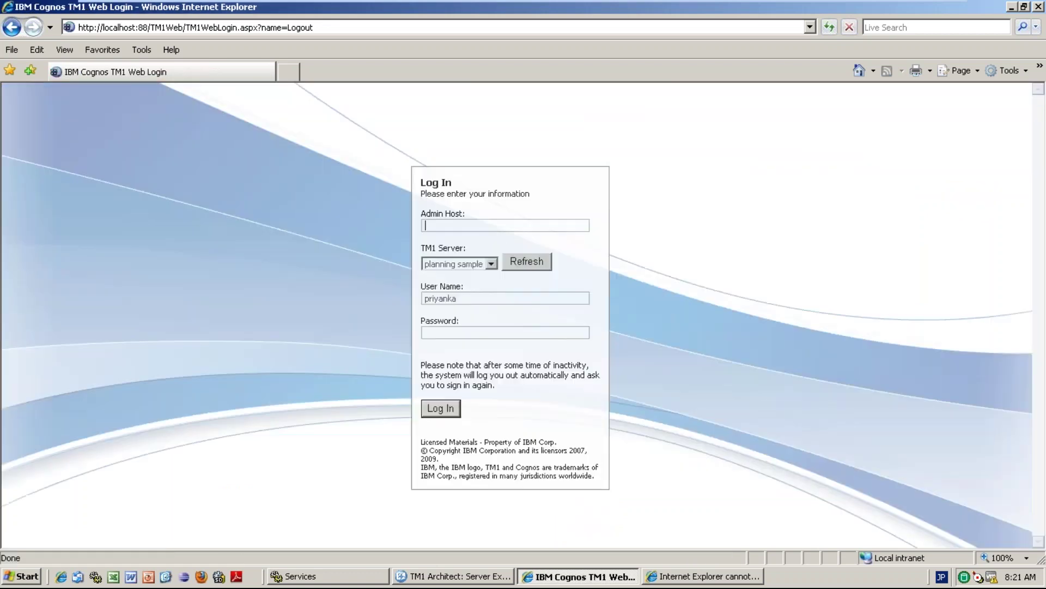
double_click(420, 299)
text(har*****)
key(Return)
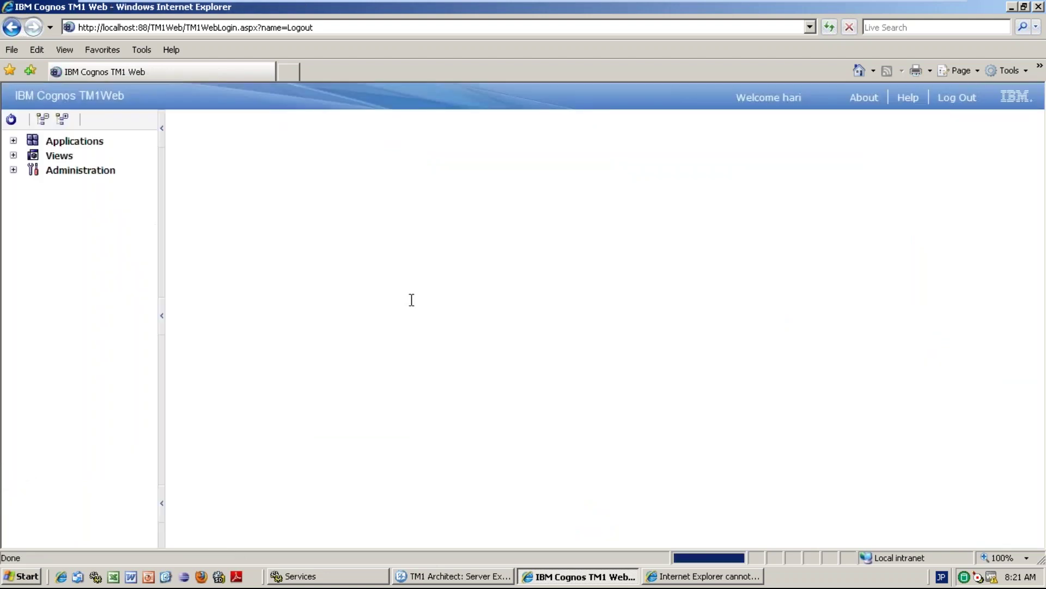
Expand Views, Administration and the sample cube, then move to the other browser window.
click(14, 157)
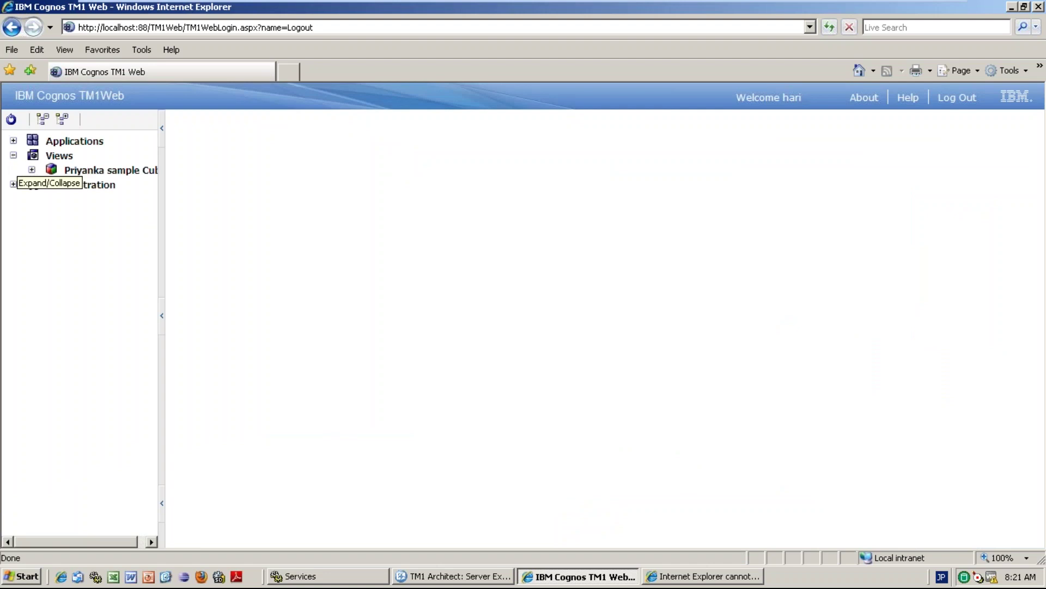
click(106, 180)
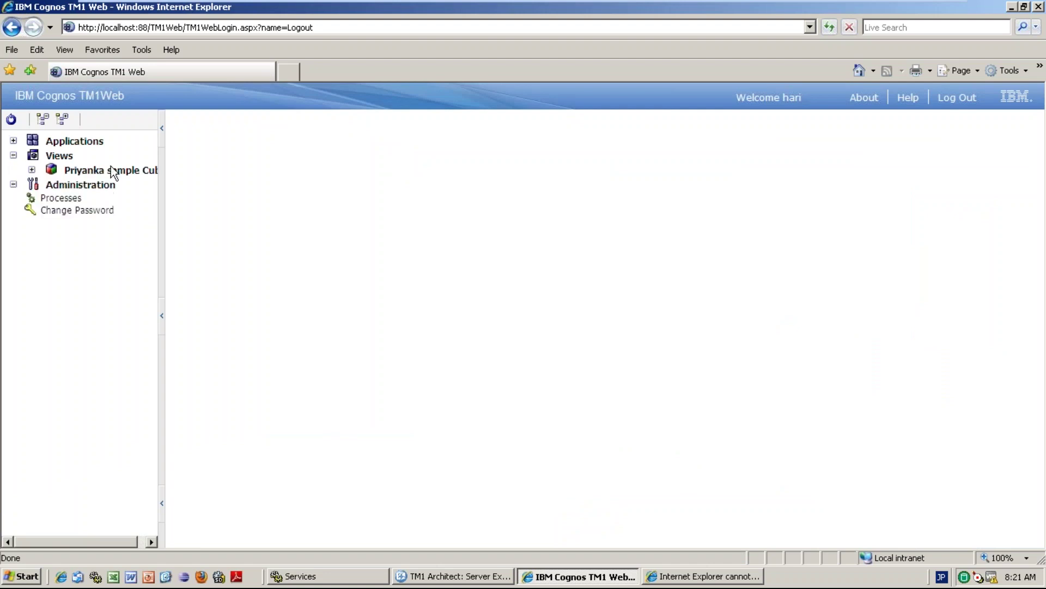
click(31, 170)
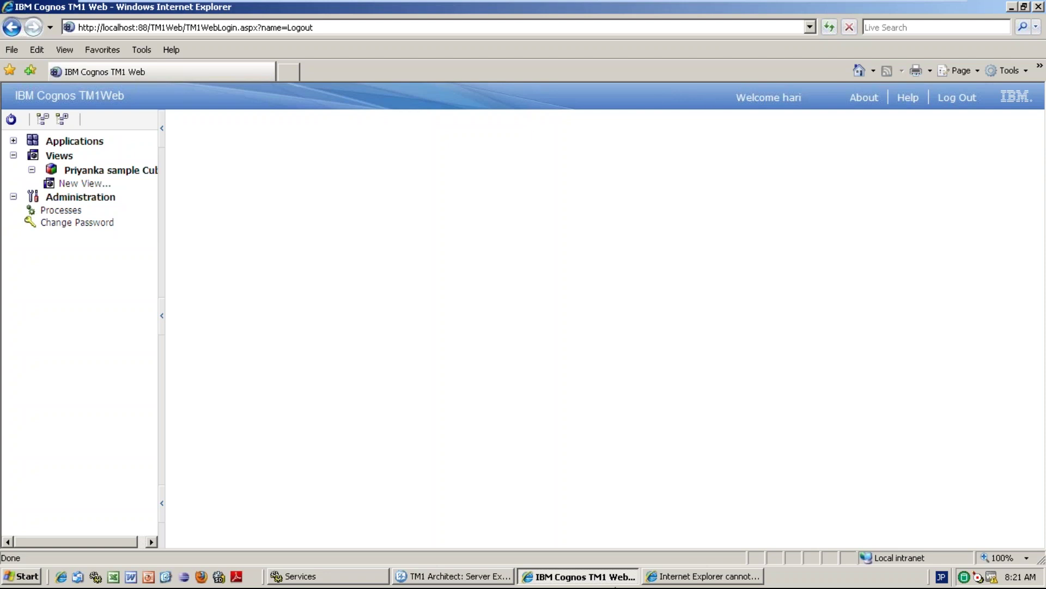
click(674, 577)
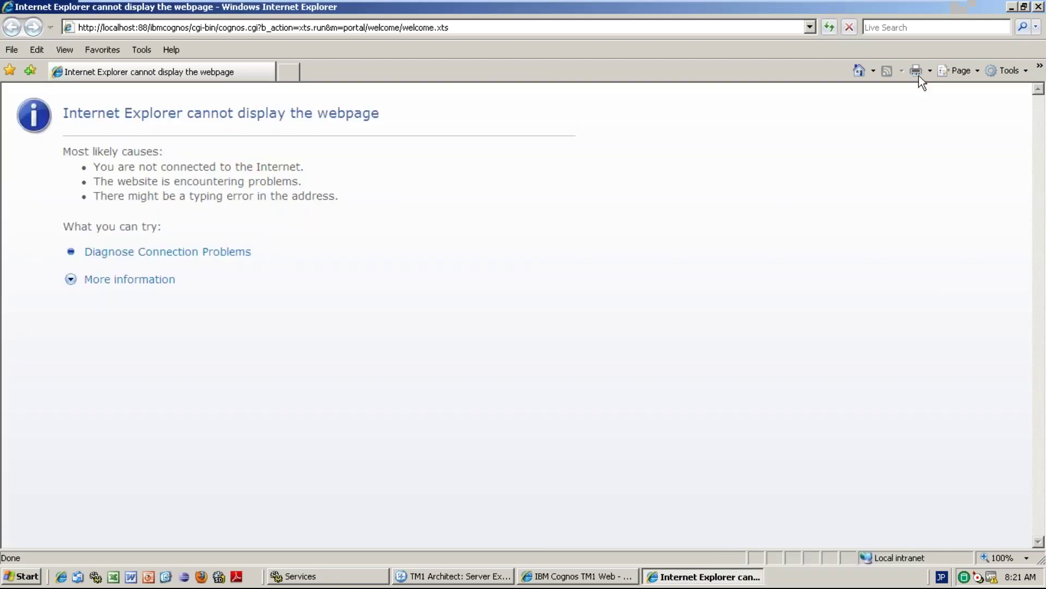
Close the error page and launch Architect from All Programs > IBM Cognos TM1.
click(1037, 8)
mouse_move(631, 2)
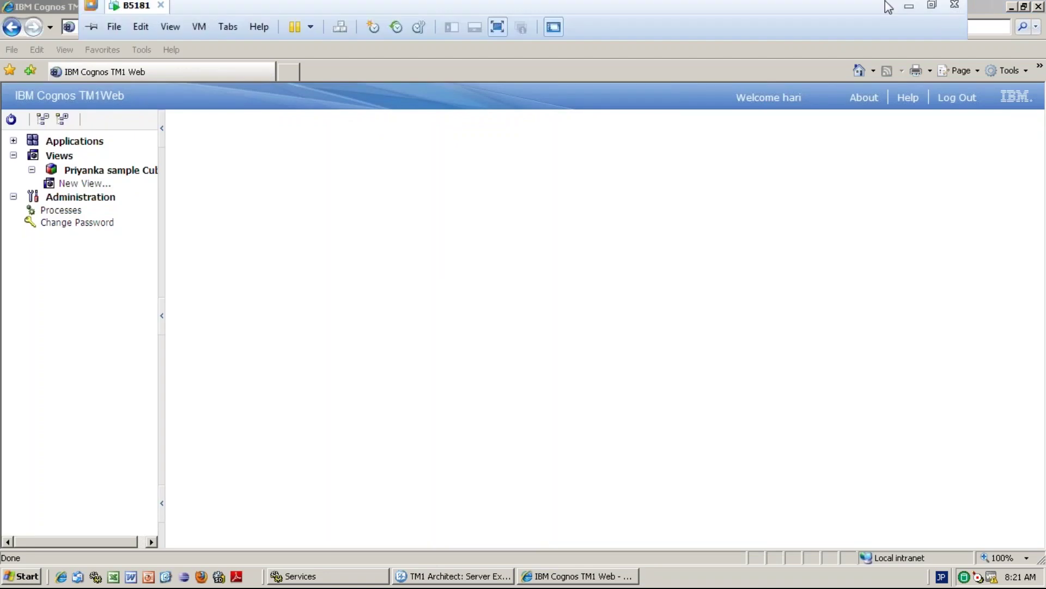
click(909, 12)
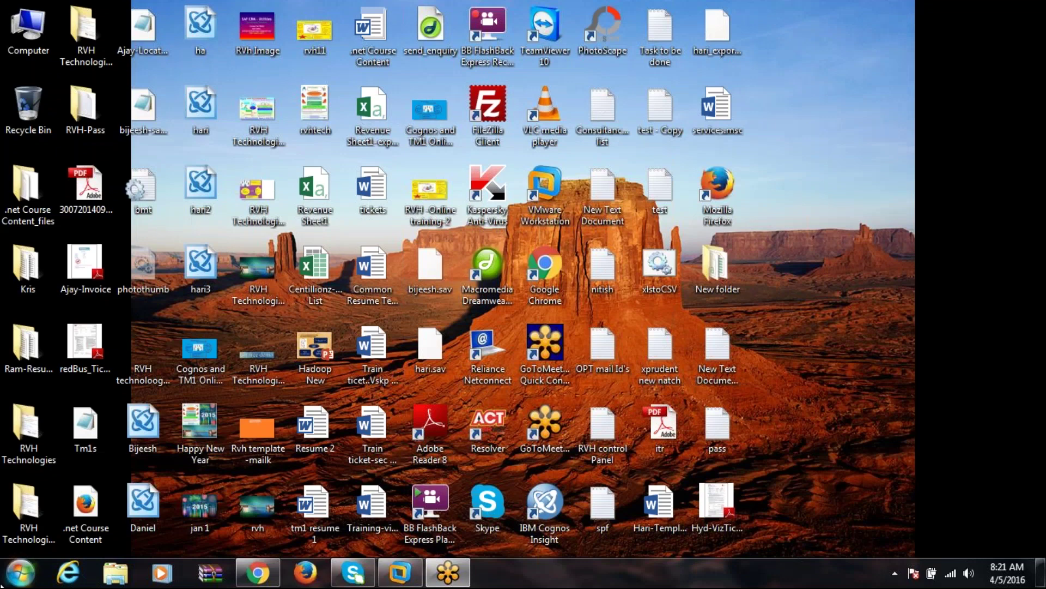
click(22, 575)
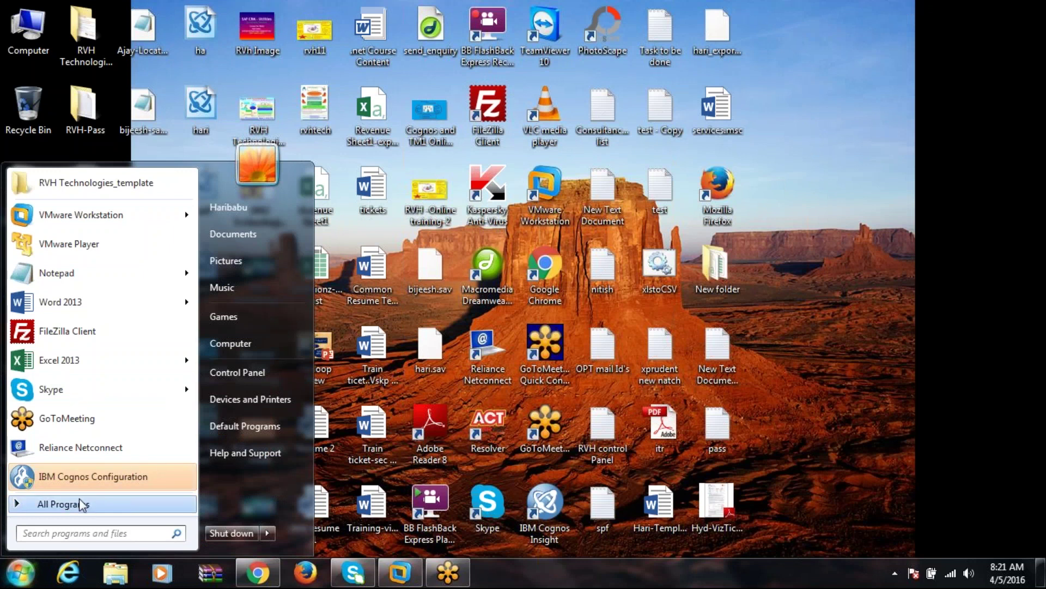
click(82, 504)
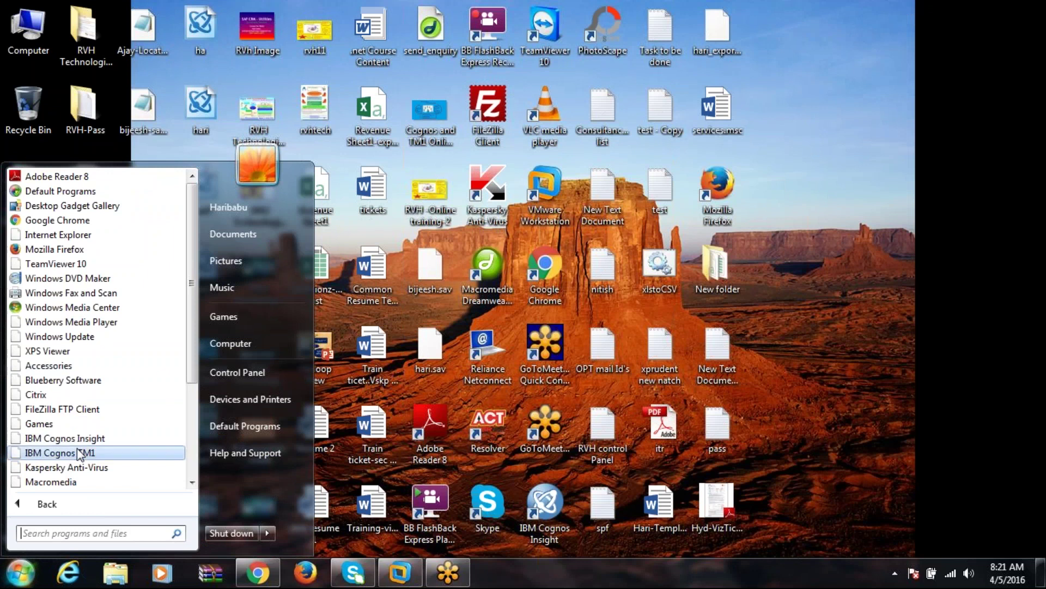
click(80, 453)
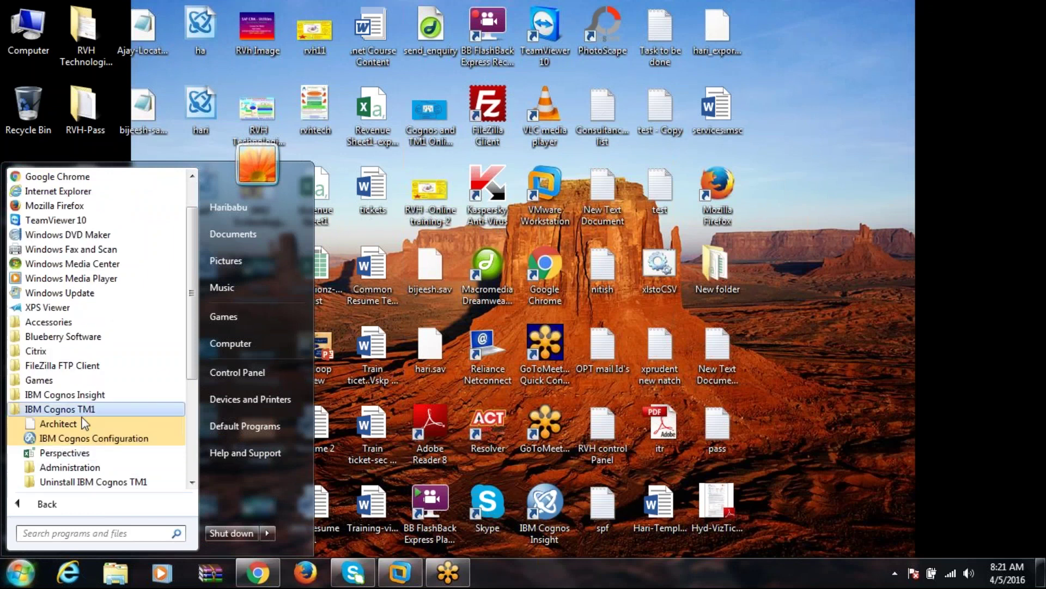
scroll(188, 405, down, 4)
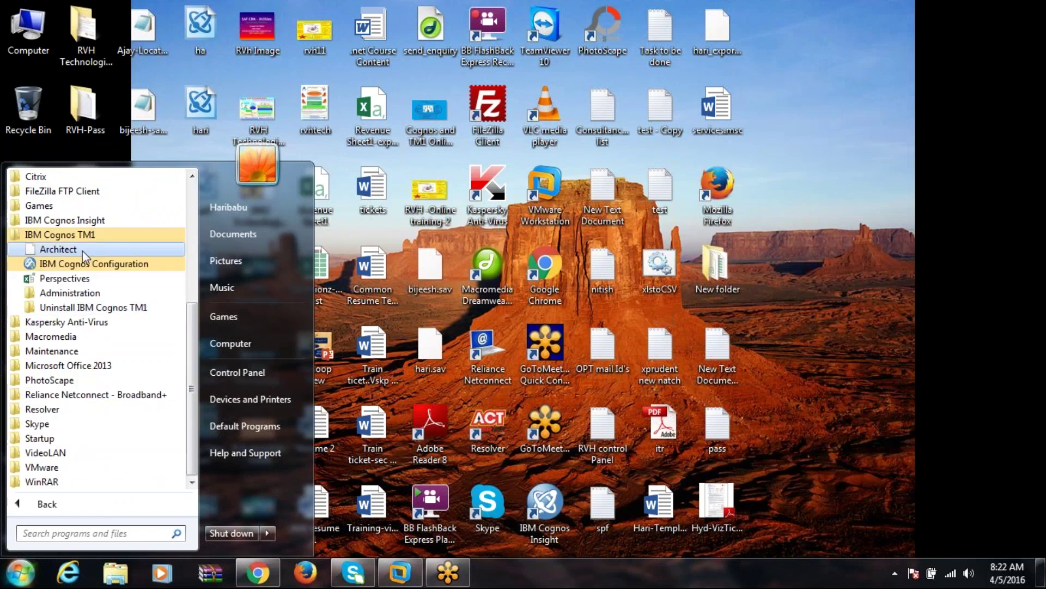
click(74, 264)
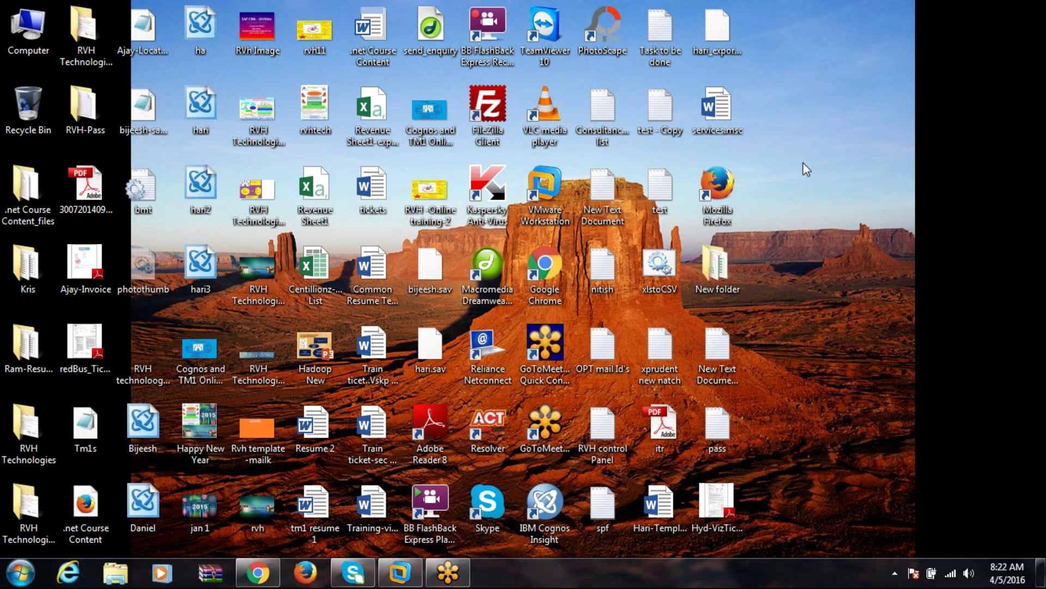
Launch TM1 Architect again from the IBM Cognos TM1 program group.
click(20, 573)
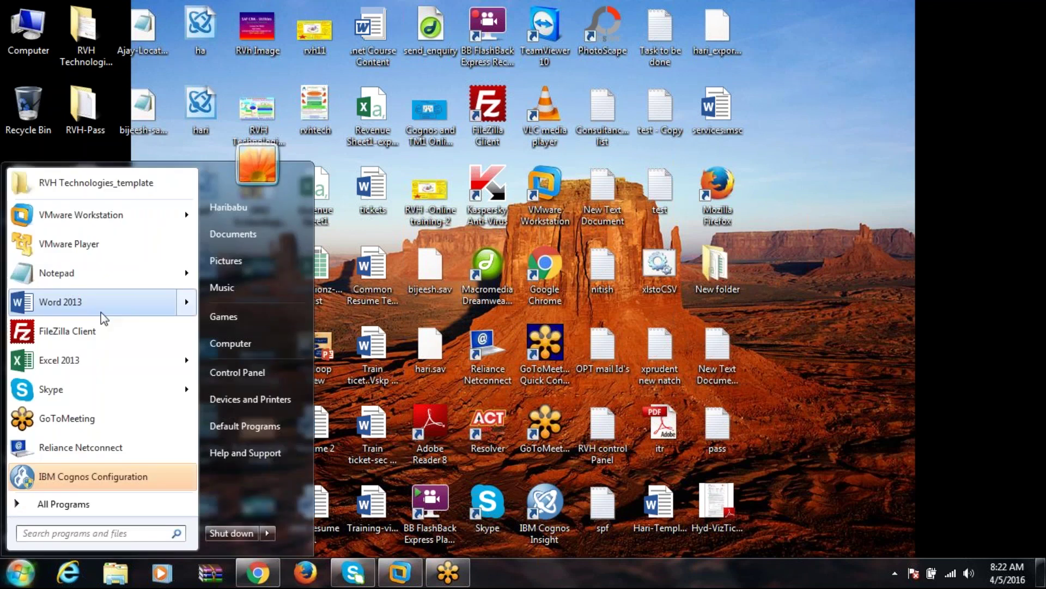
click(68, 502)
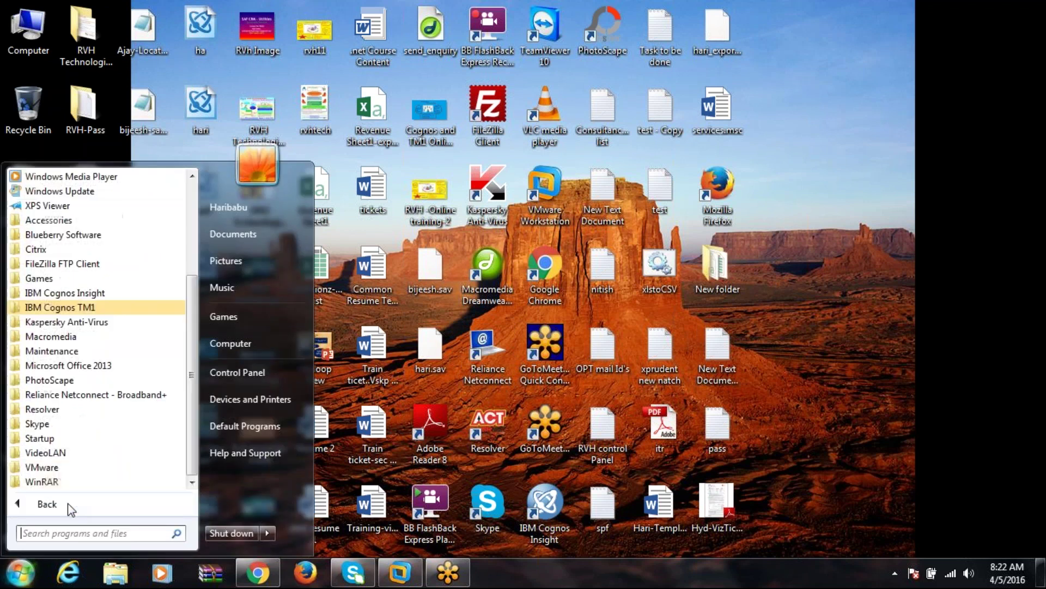
click(60, 307)
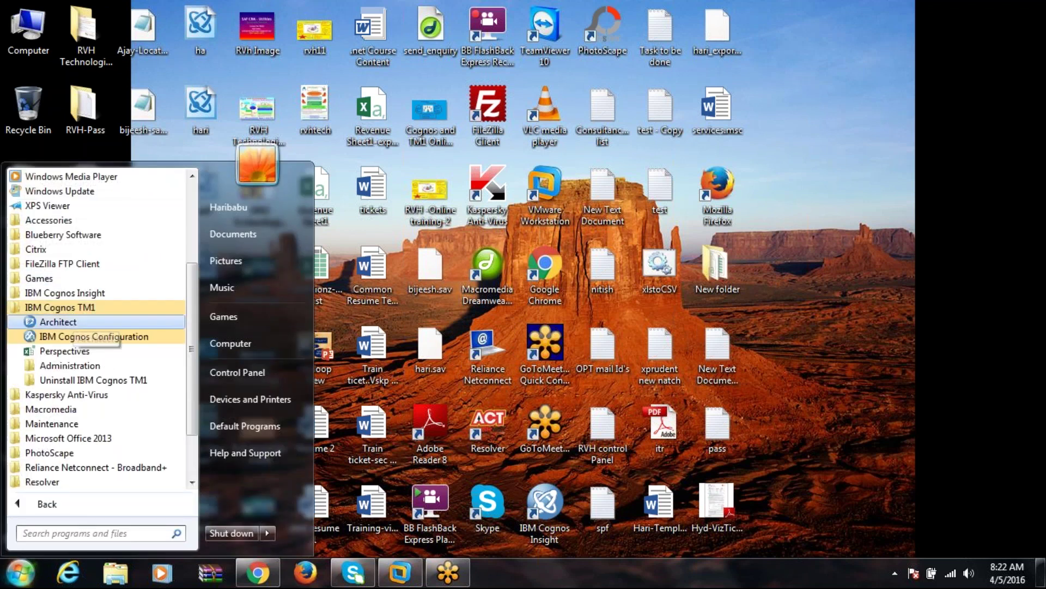
click(58, 322)
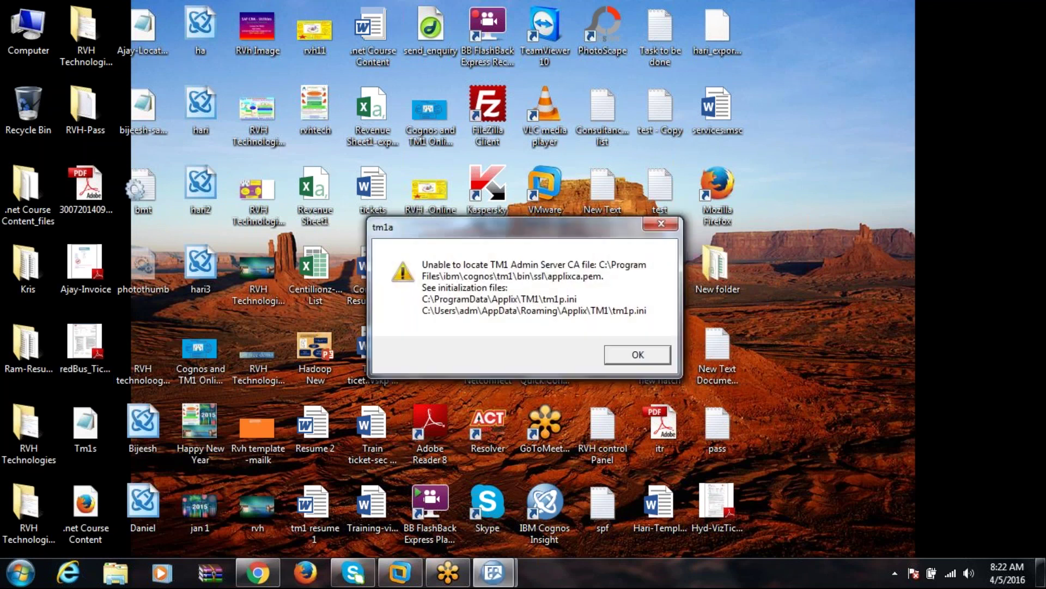
click(636, 355)
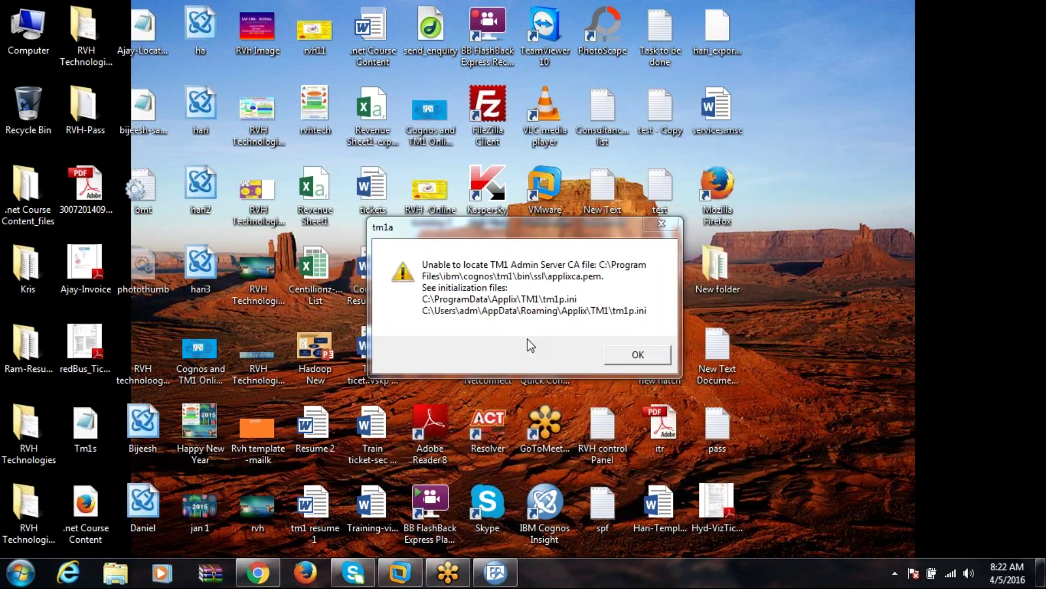
click(636, 355)
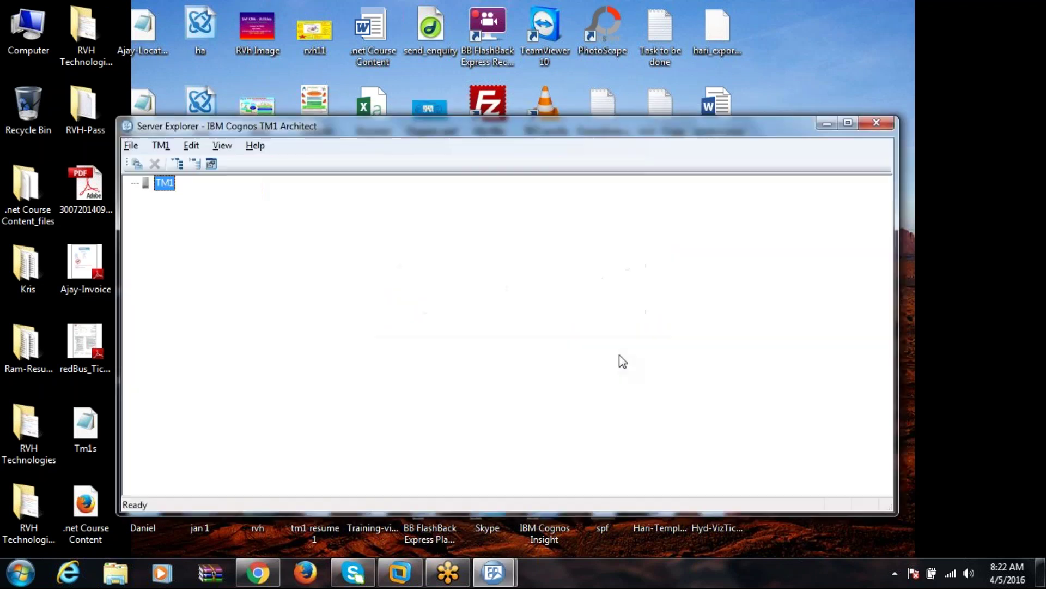
click(130, 144)
click(181, 201)
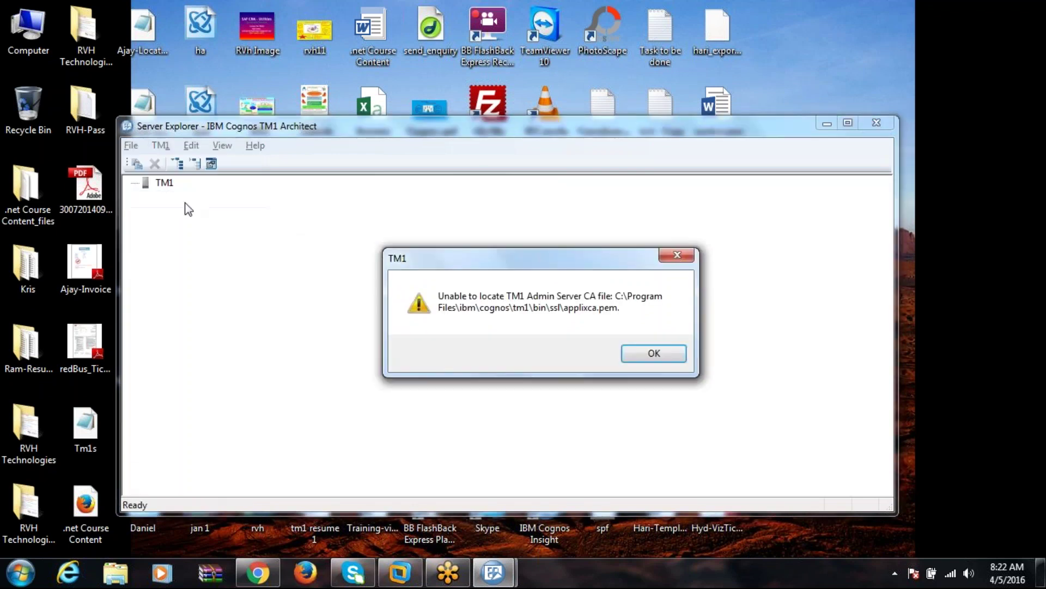
click(654, 354)
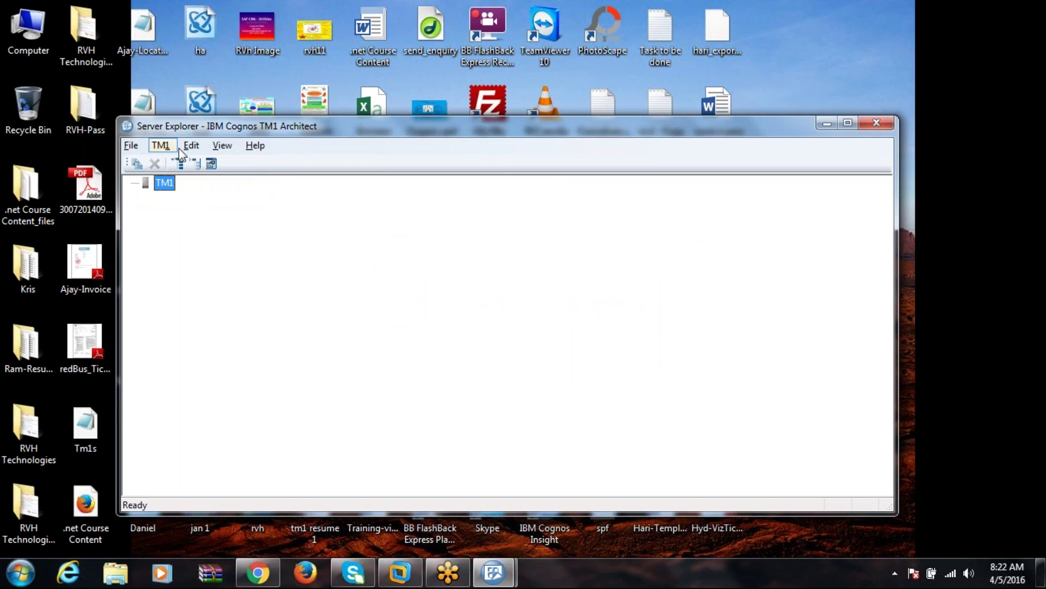
click(130, 145)
click(181, 199)
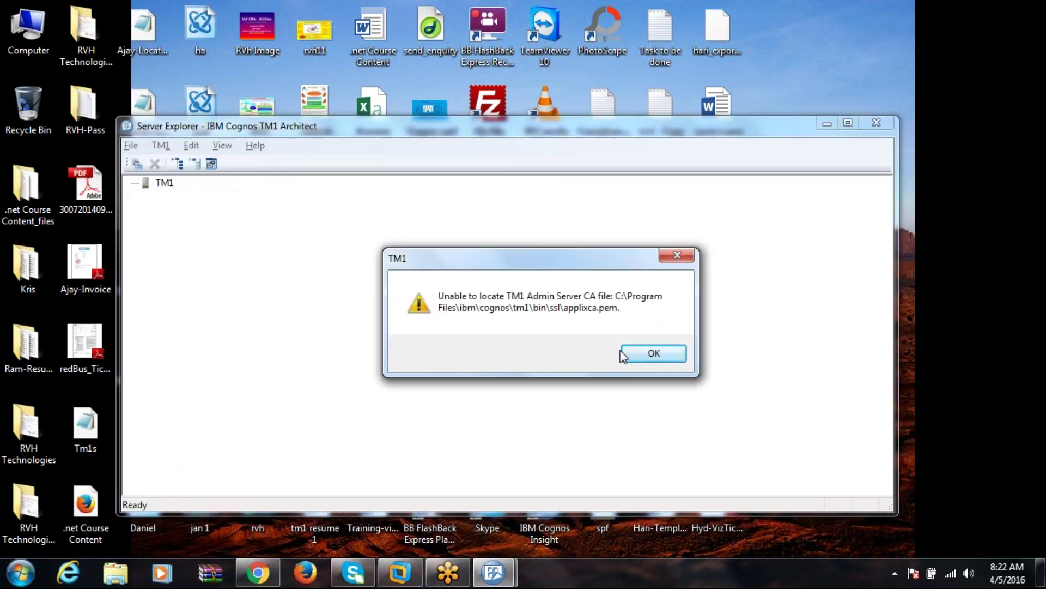
click(652, 354)
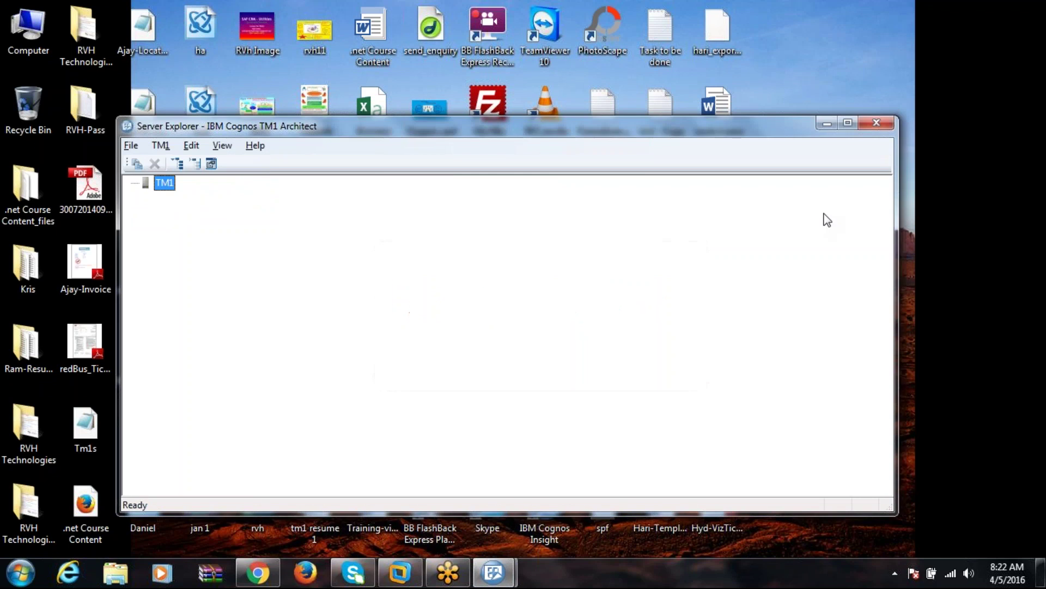
click(875, 126)
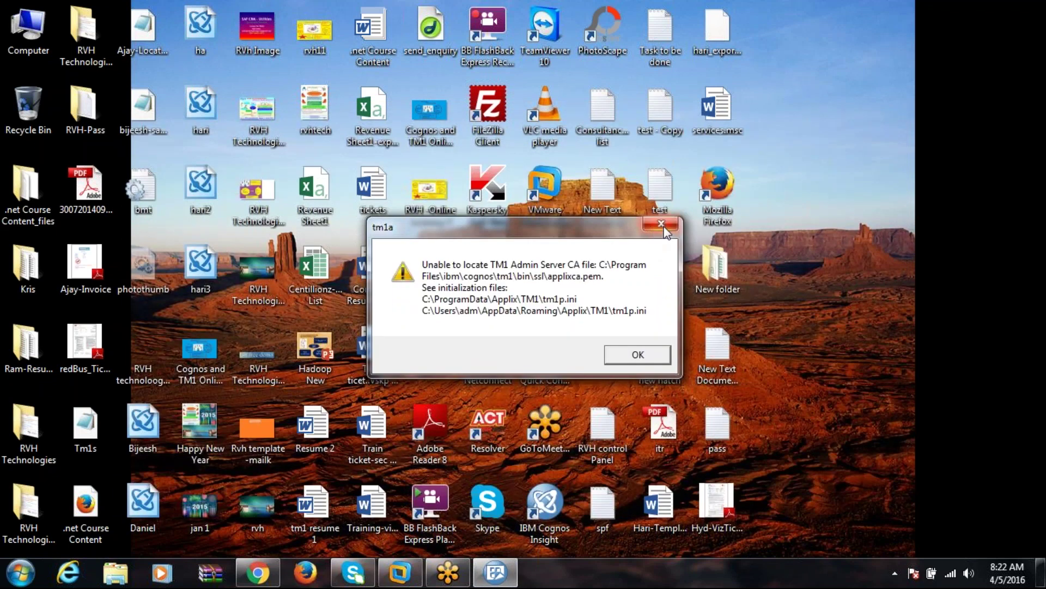
click(661, 224)
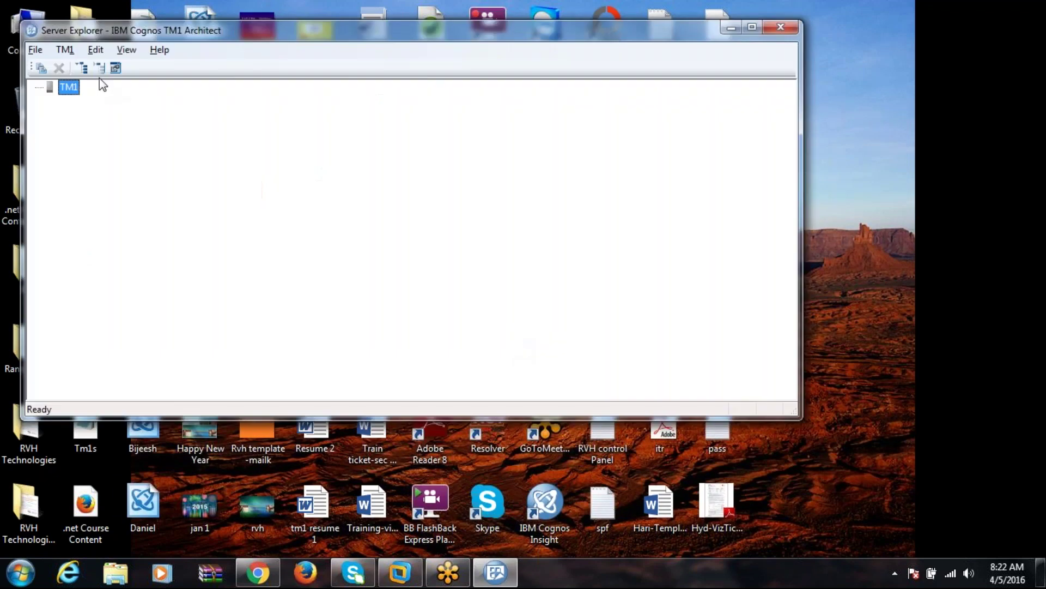
click(35, 50)
click(82, 103)
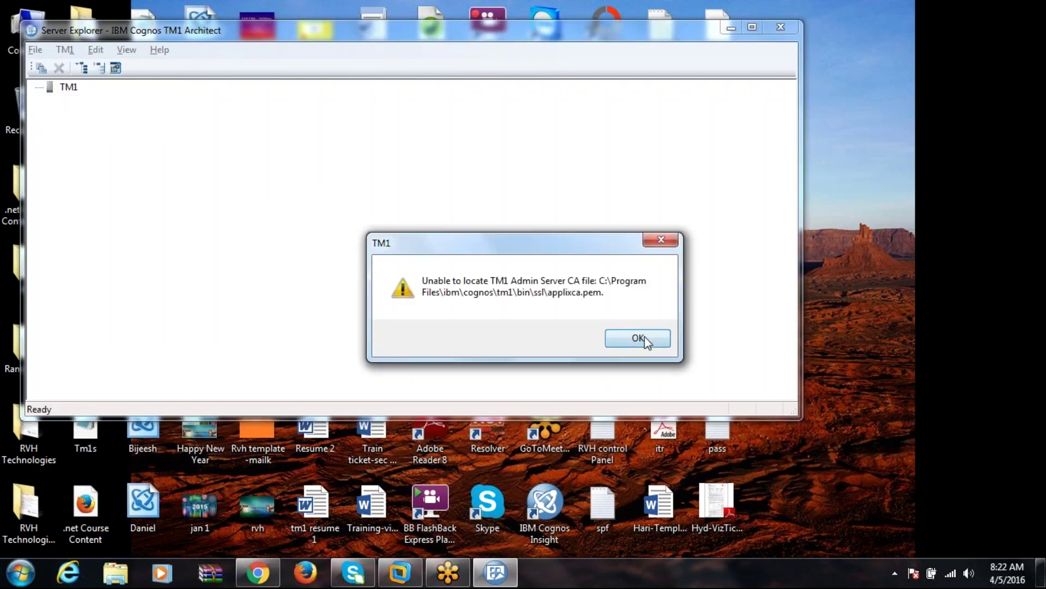
click(638, 338)
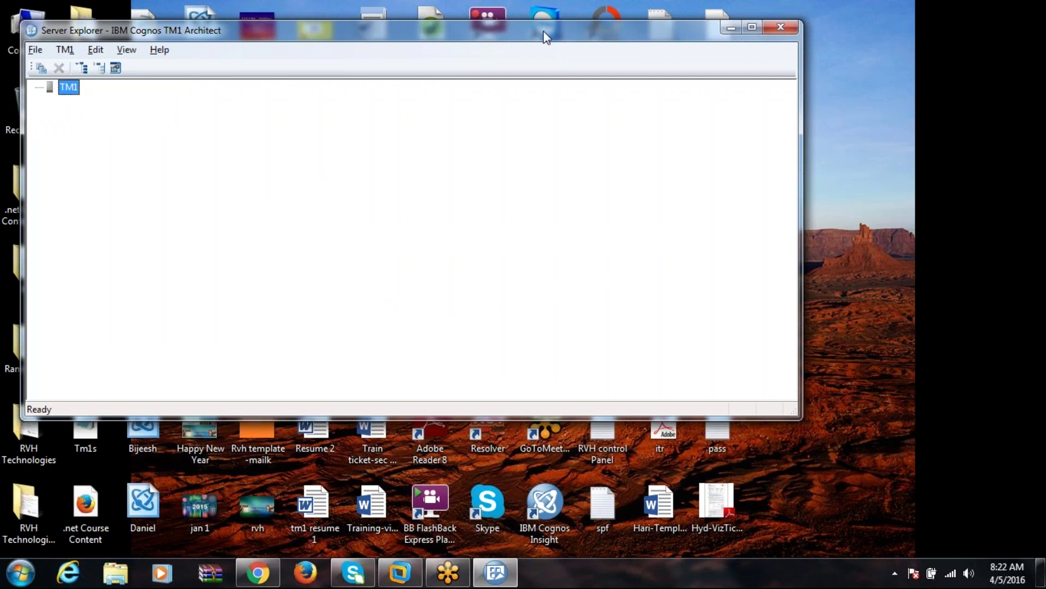
drag(546, 37, 632, 115)
click(871, 111)
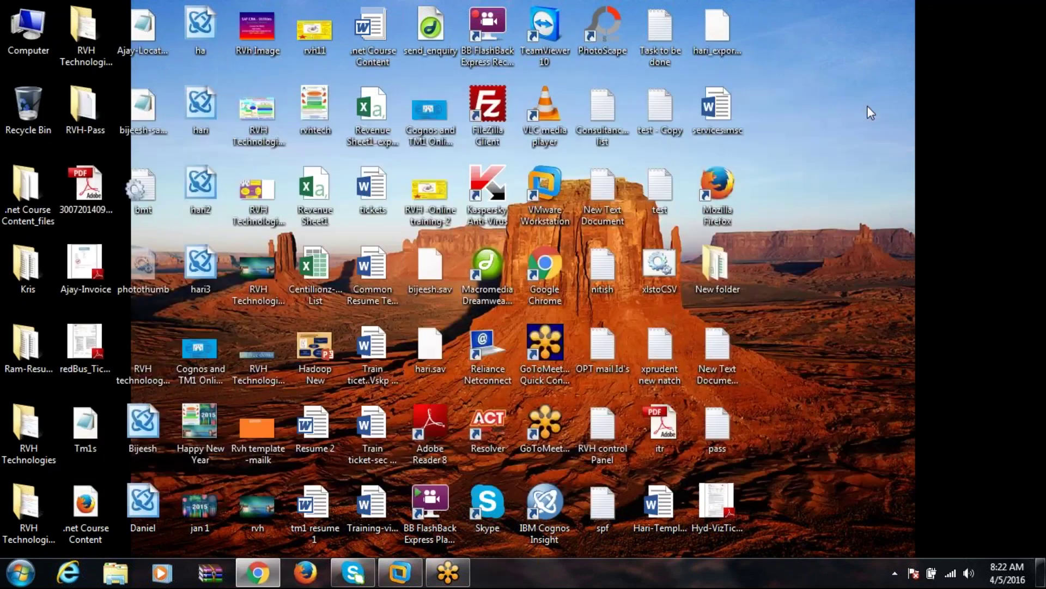
Close the stray Explorer windows accidentally opened from the Start menu.
click(21, 572)
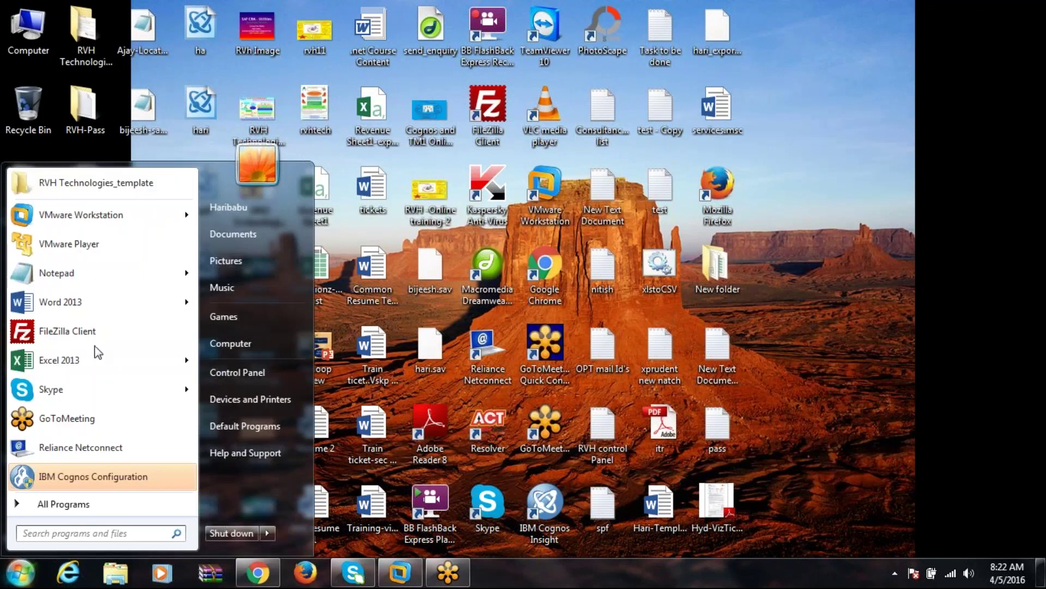
click(246, 214)
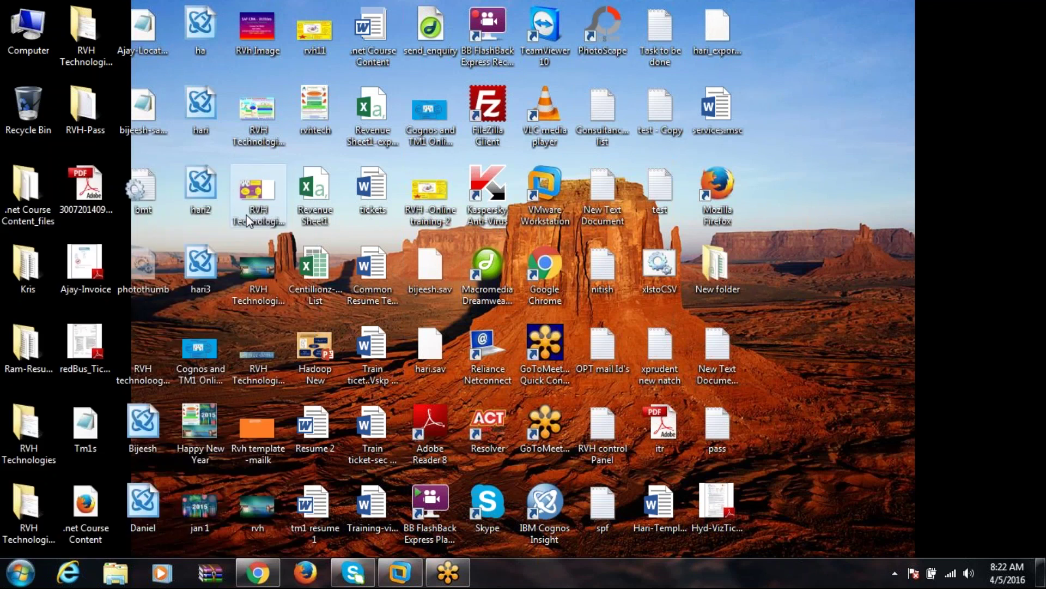
click(19, 570)
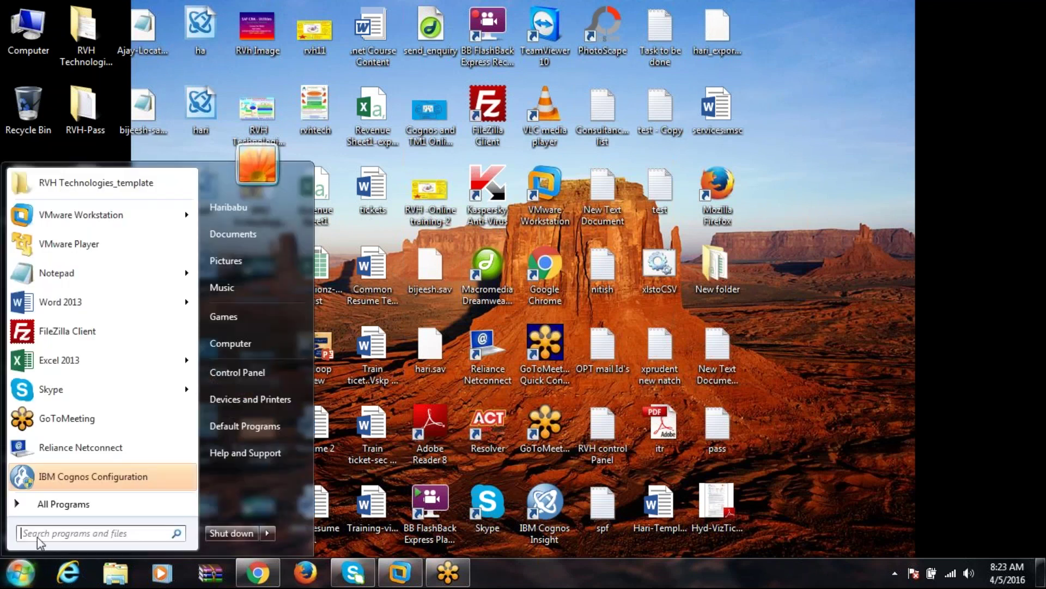
click(240, 235)
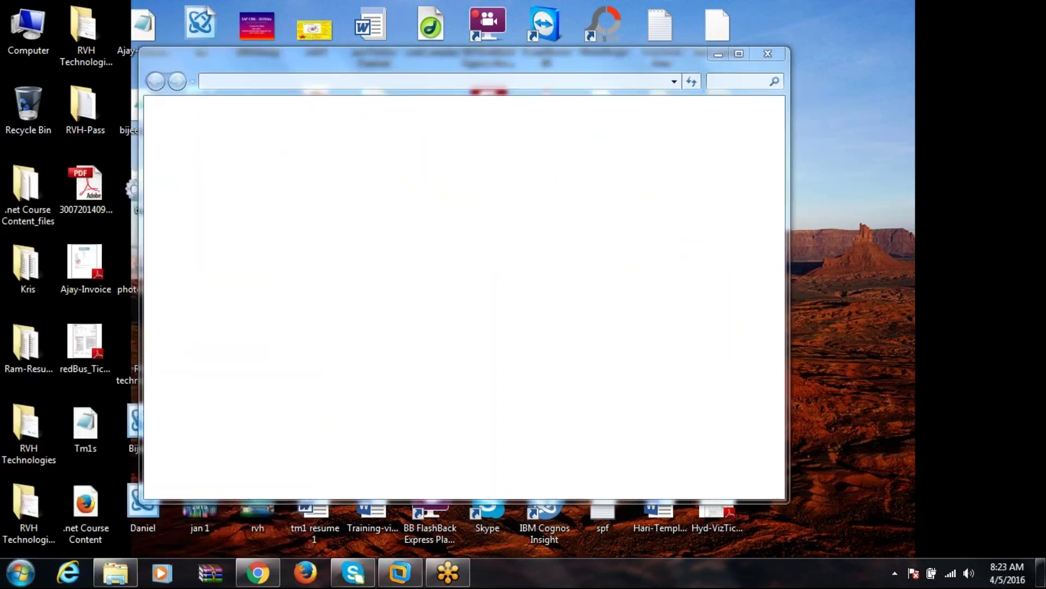
click(768, 55)
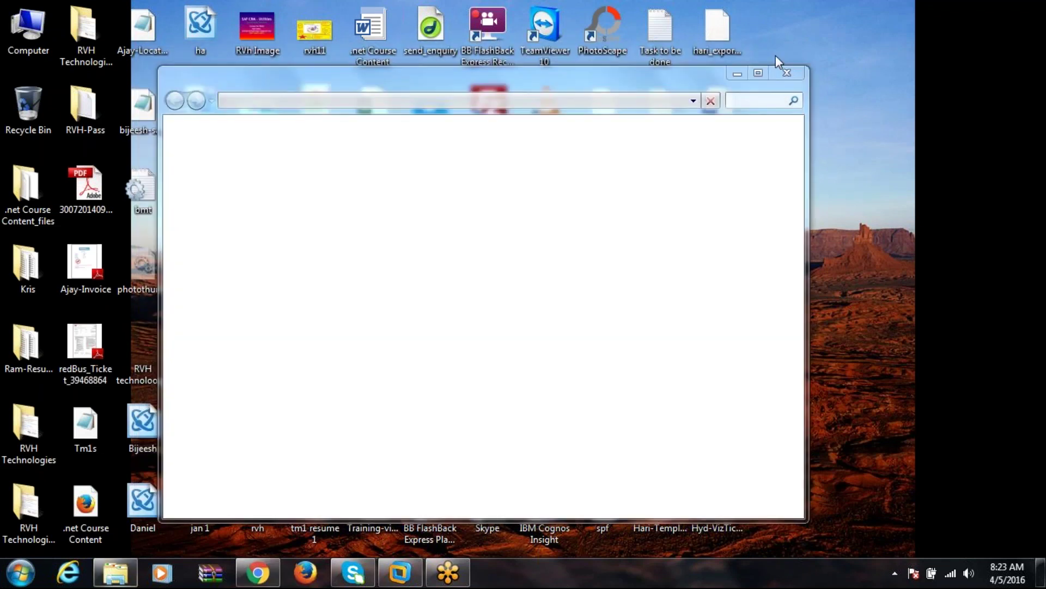
click(787, 72)
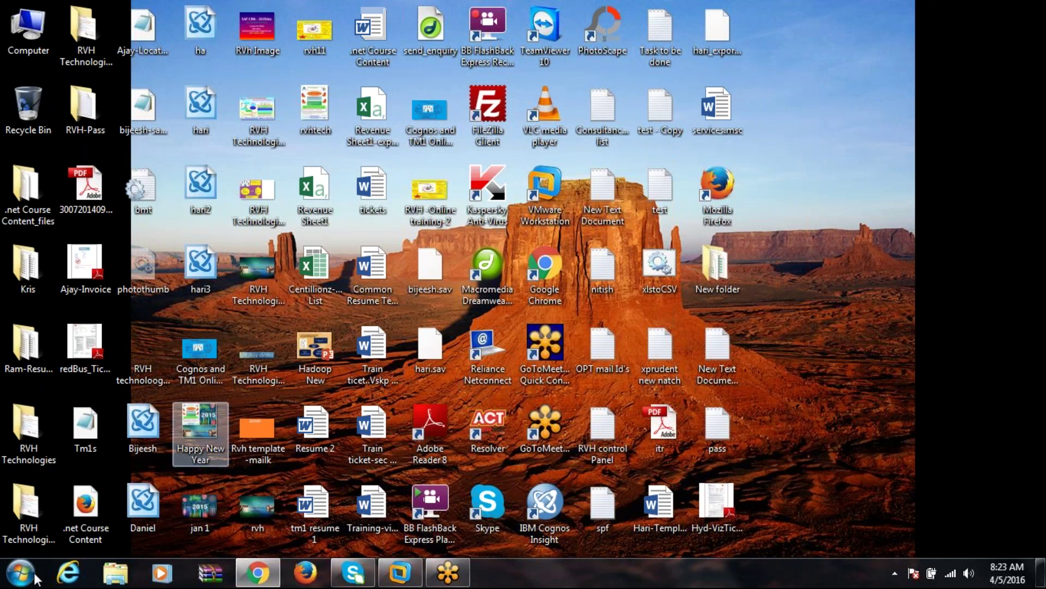
Run services.msc from the Start menu search.
click(33, 575)
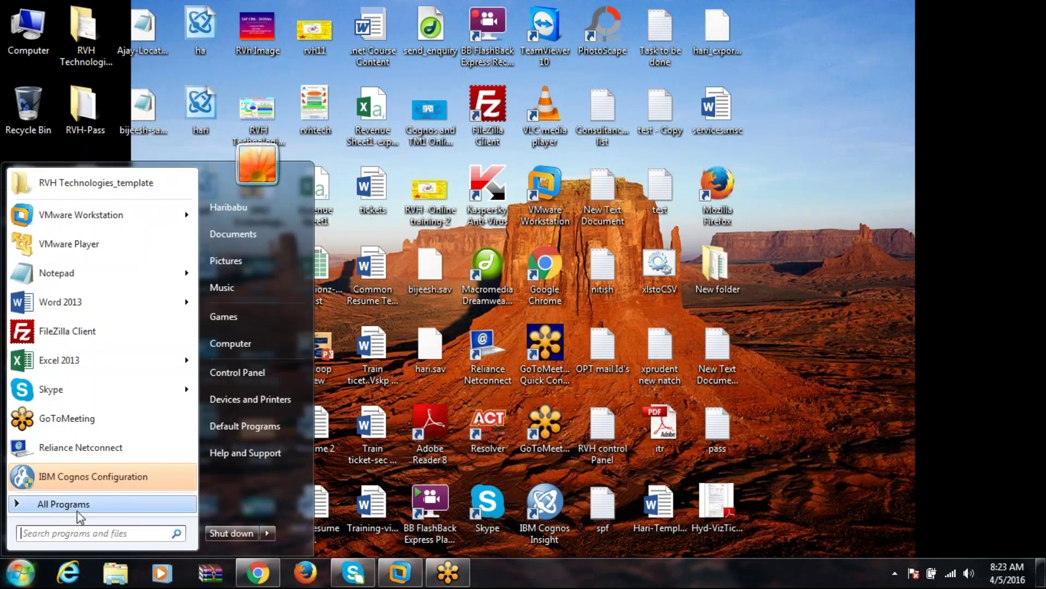
click(94, 530)
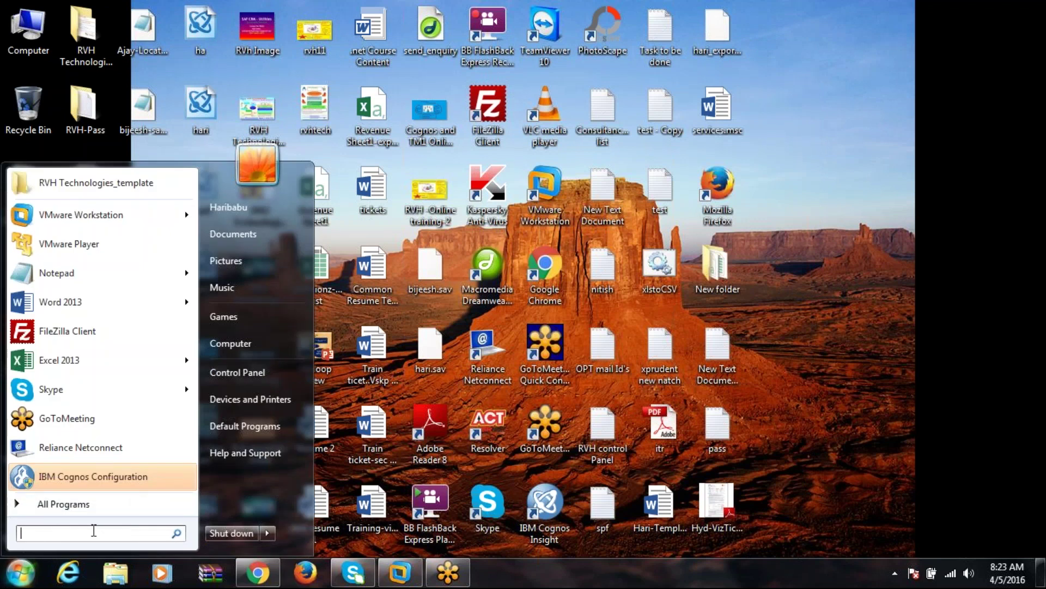
text(services)
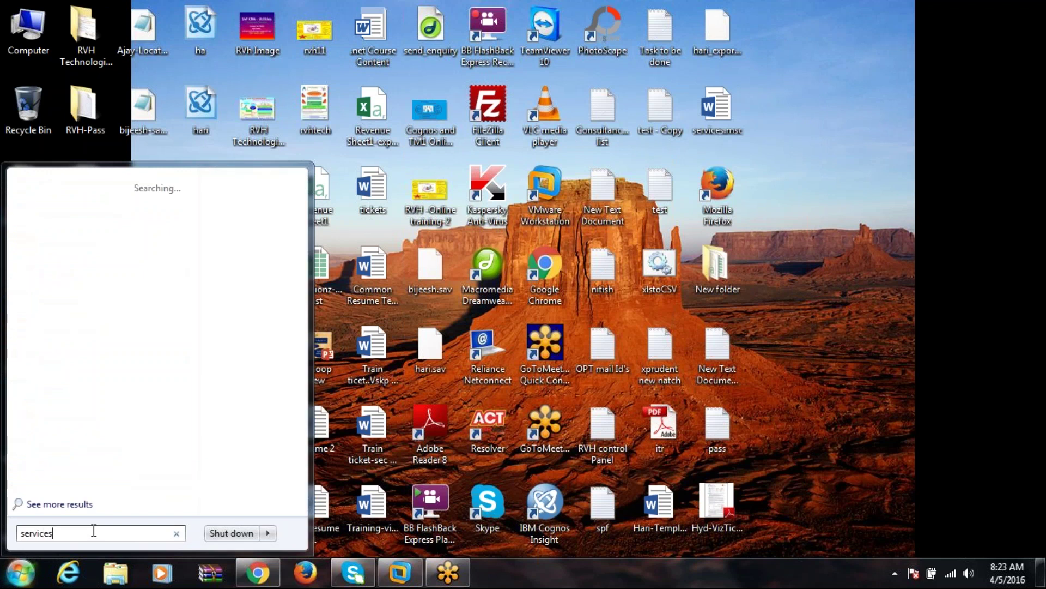
text(.msc)
key(Return)
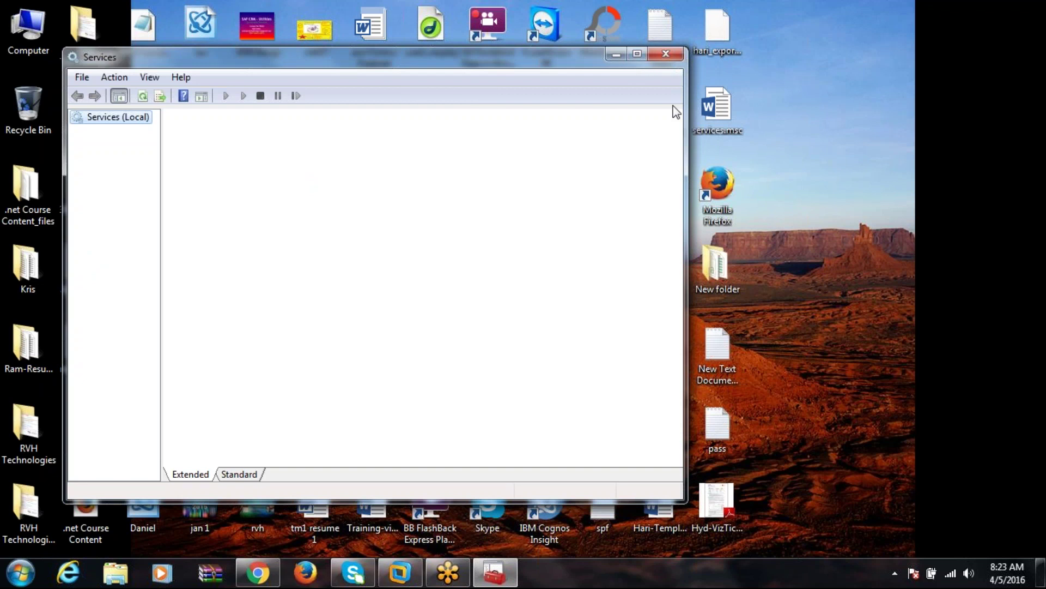
Maximize Services and widen the Name column to locate the TM1 Admin Server.
click(637, 54)
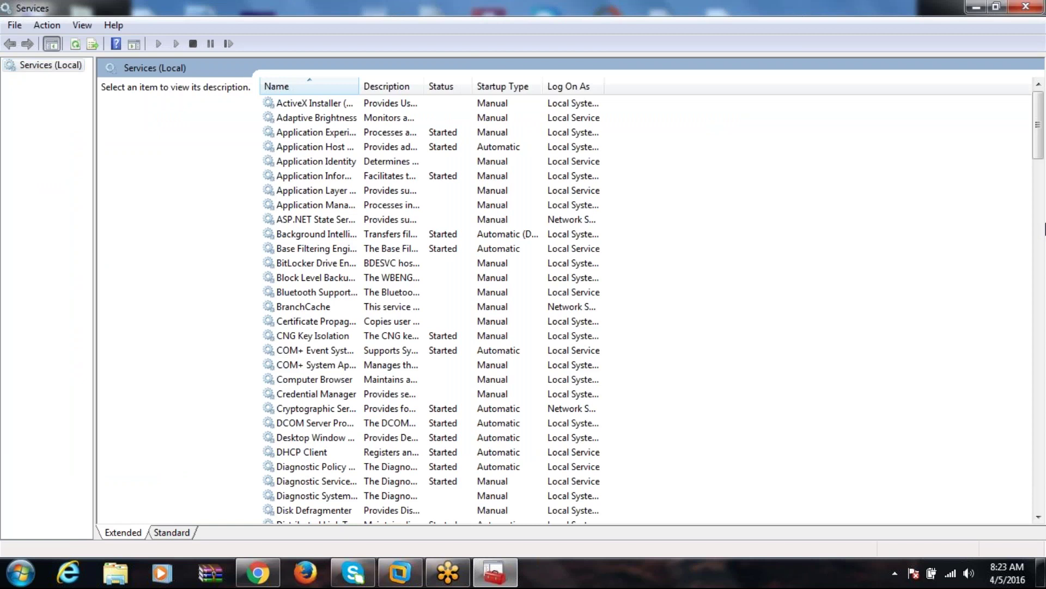
scroll(1042, 256, down, 18)
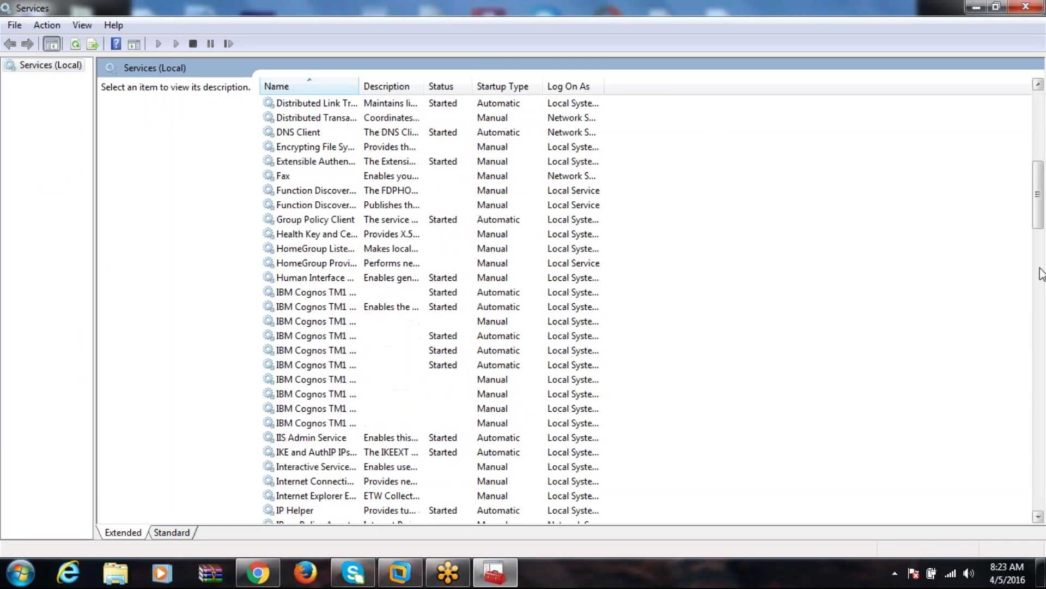
click(1040, 186)
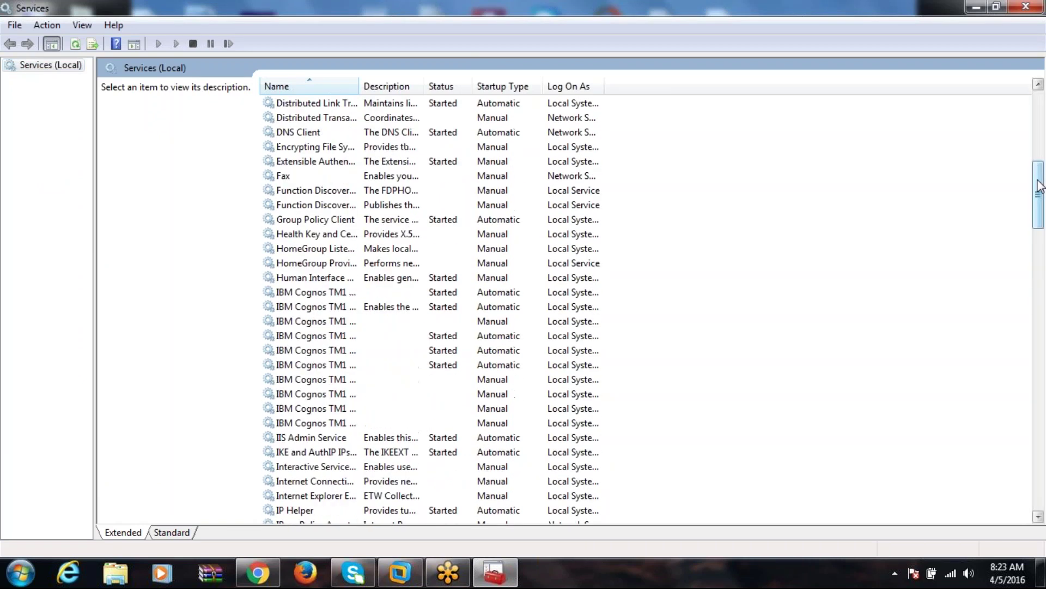
click(417, 281)
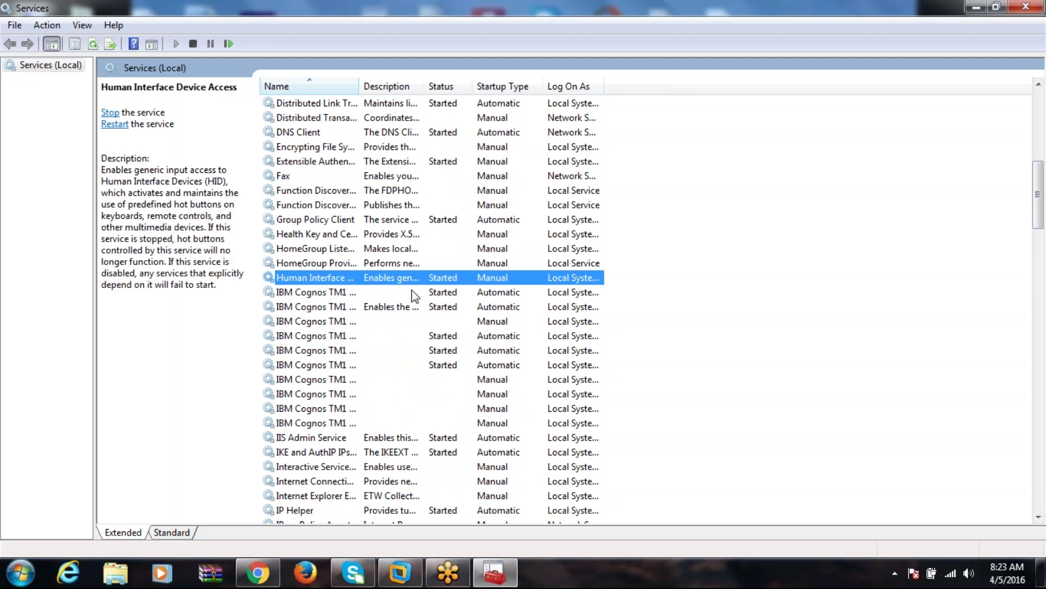
click(412, 294)
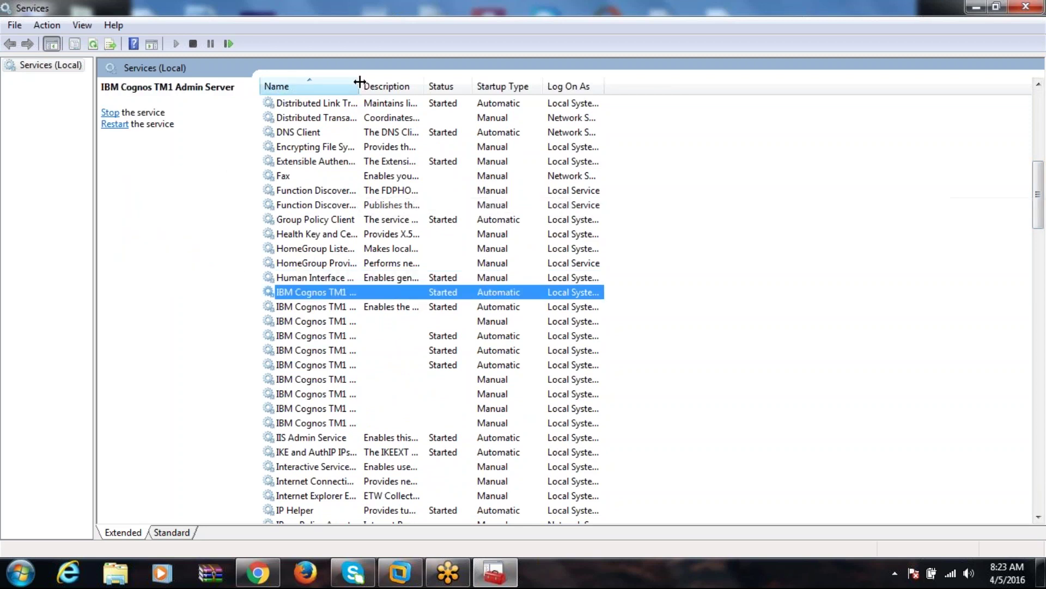
double_click(359, 86)
Start the IBM Cognos TM1 Excel Service and choose Restart on the TM1 Admin Server.
click(406, 325)
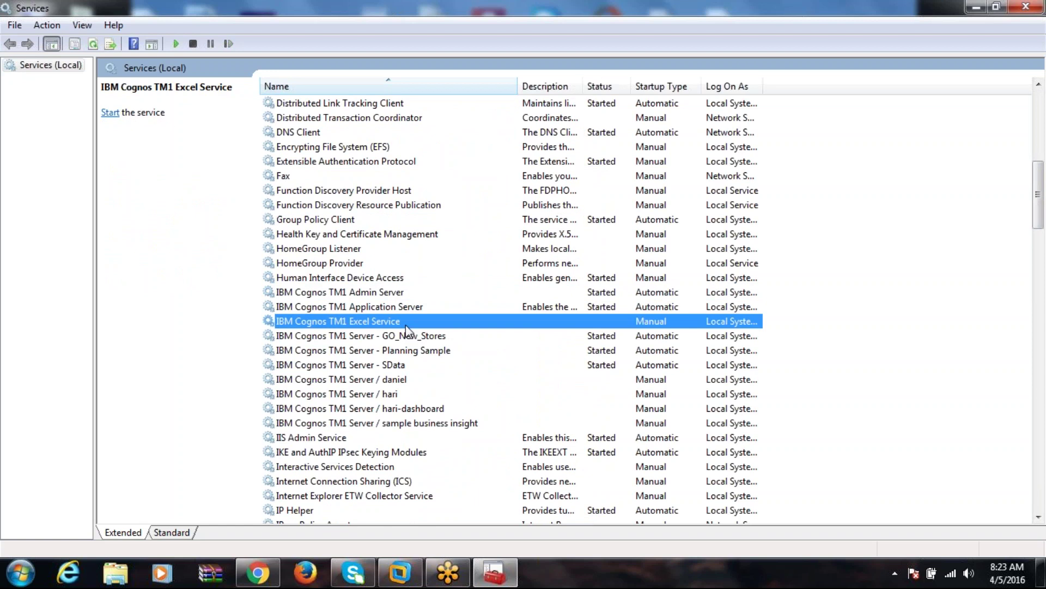
right_click(407, 325)
click(441, 335)
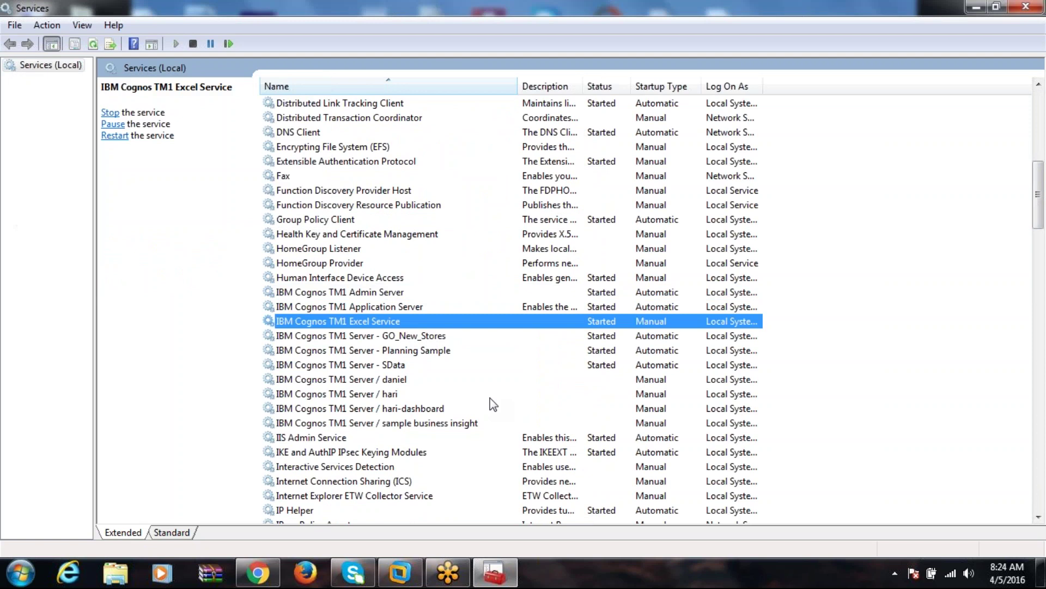
right_click(397, 291)
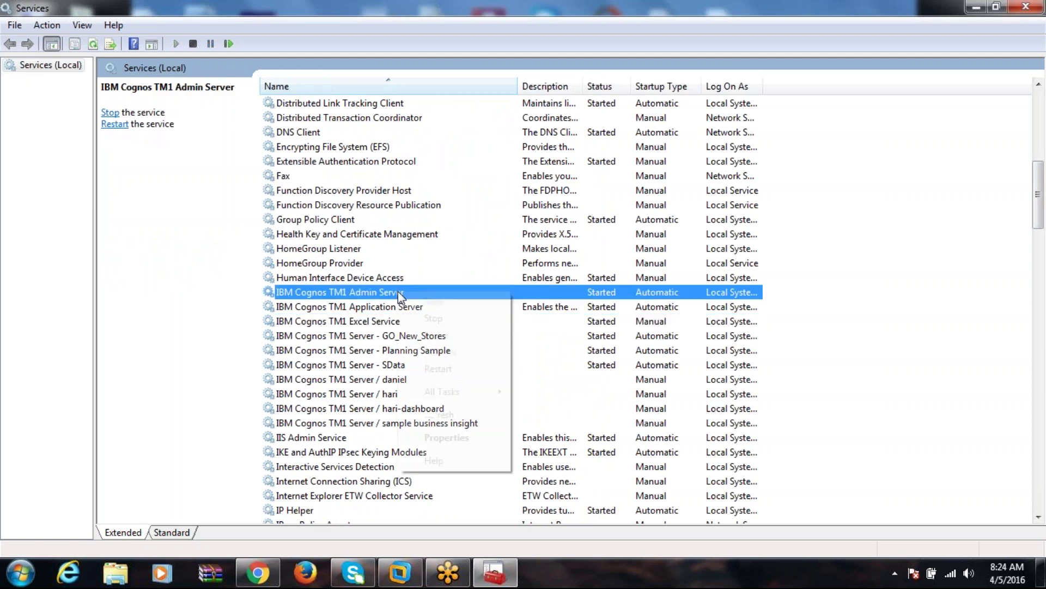
click(448, 369)
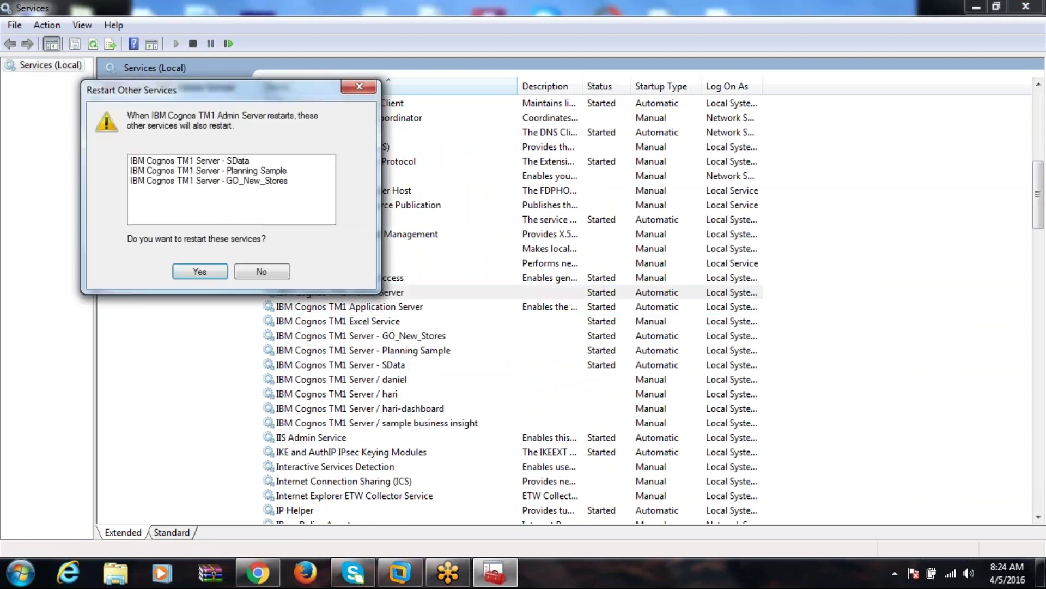
Confirm restarting SData, Planning Sample and GO_New_Stores along with the Admin Server.
click(200, 272)
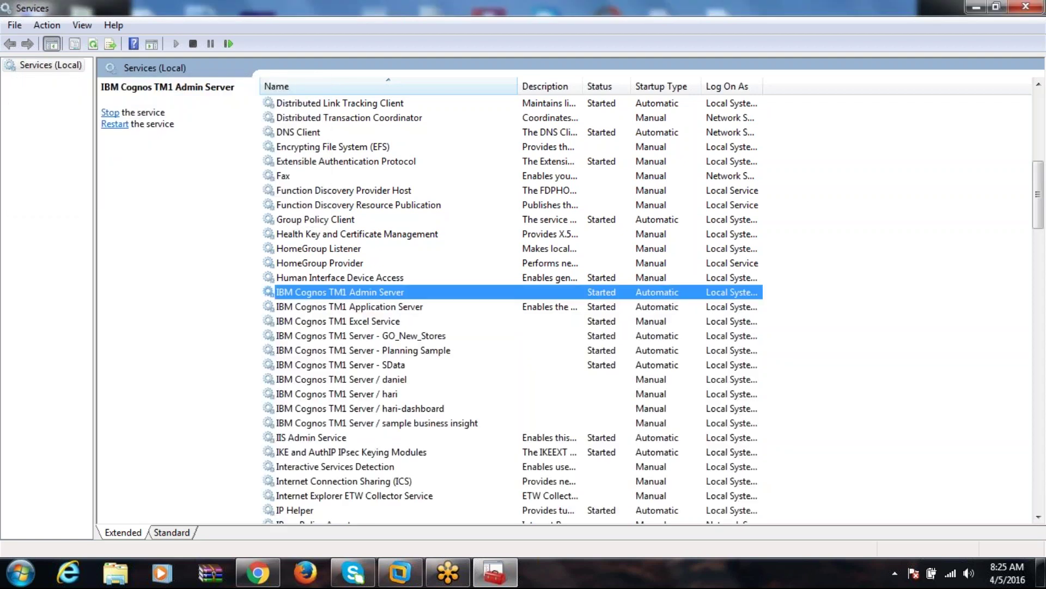
Launch TM1 Architect from the IBM Cognos TM1 group under All Programs.
click(21, 573)
click(78, 506)
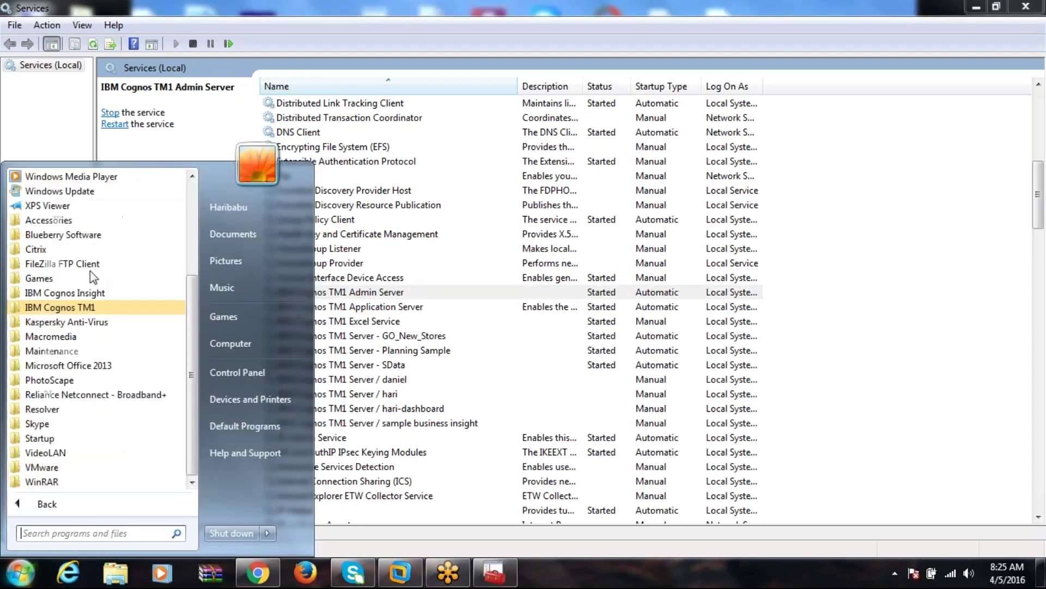
click(93, 307)
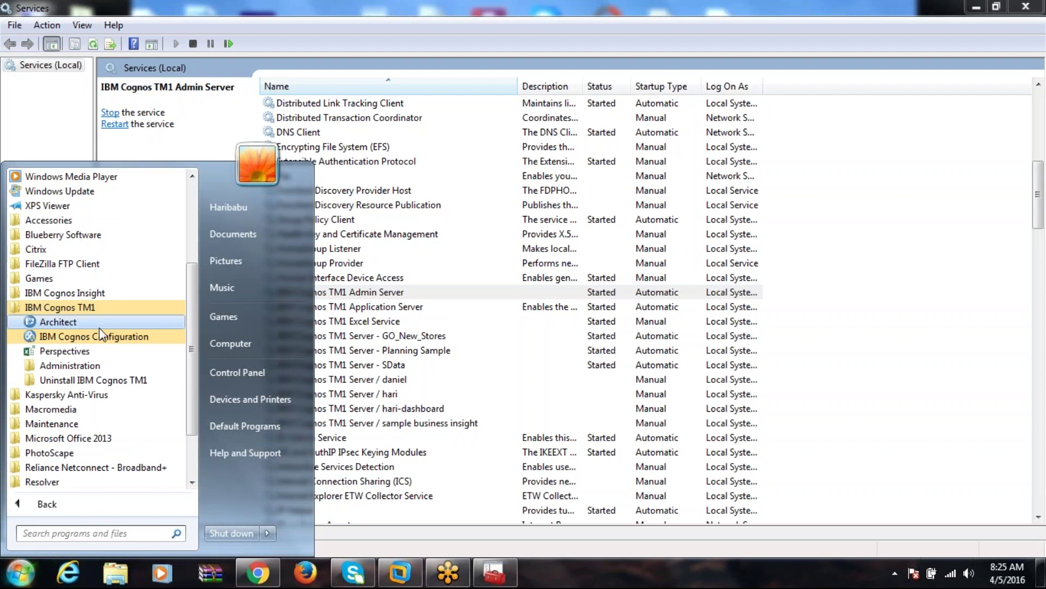
click(99, 322)
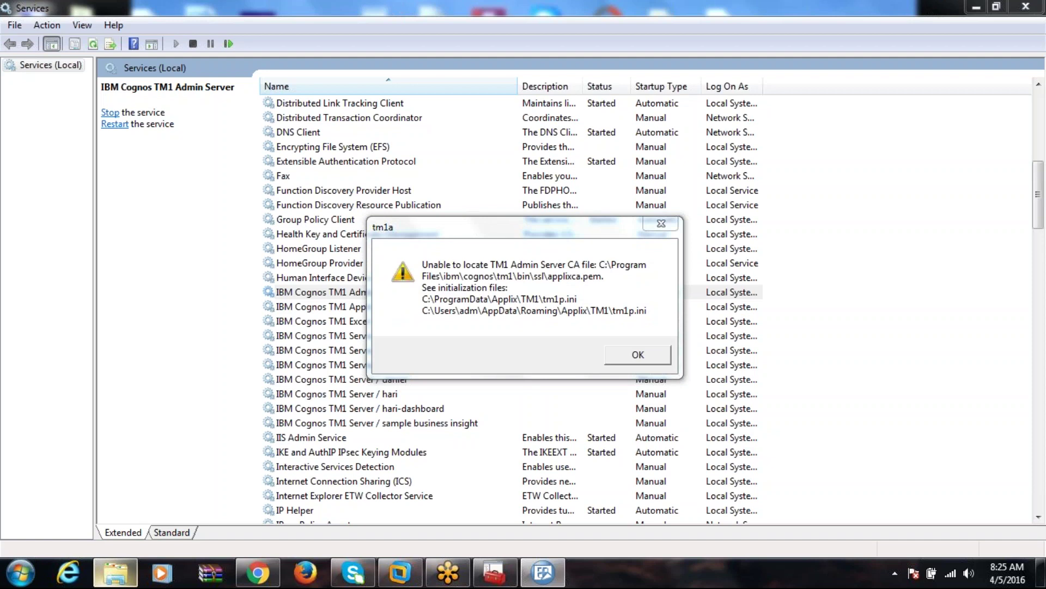
Dismiss the missing applixca.pem warning and open TM1 Options at the Certificate Authority field.
click(116, 572)
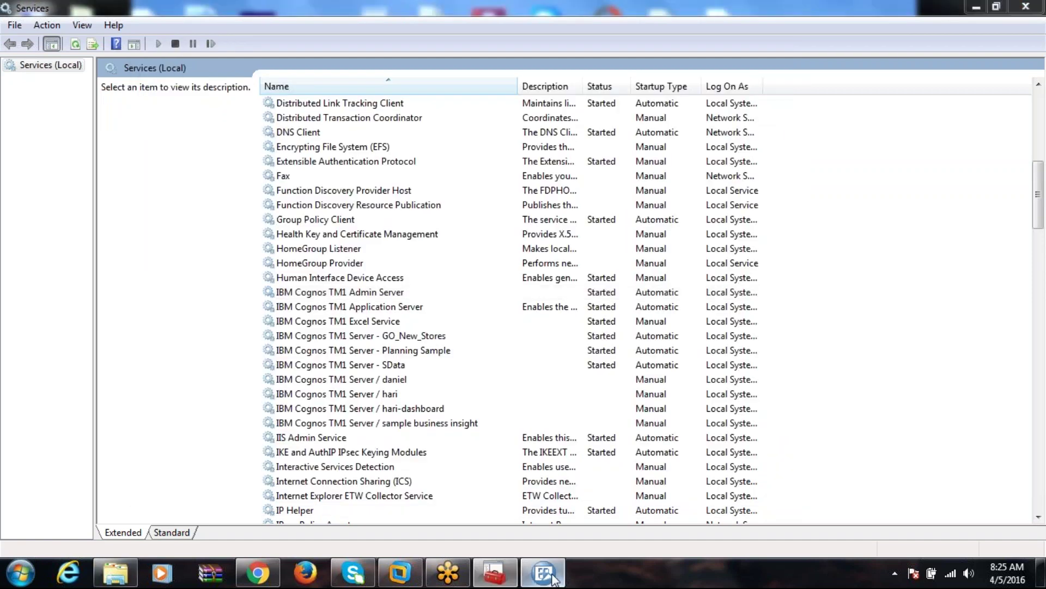
click(638, 357)
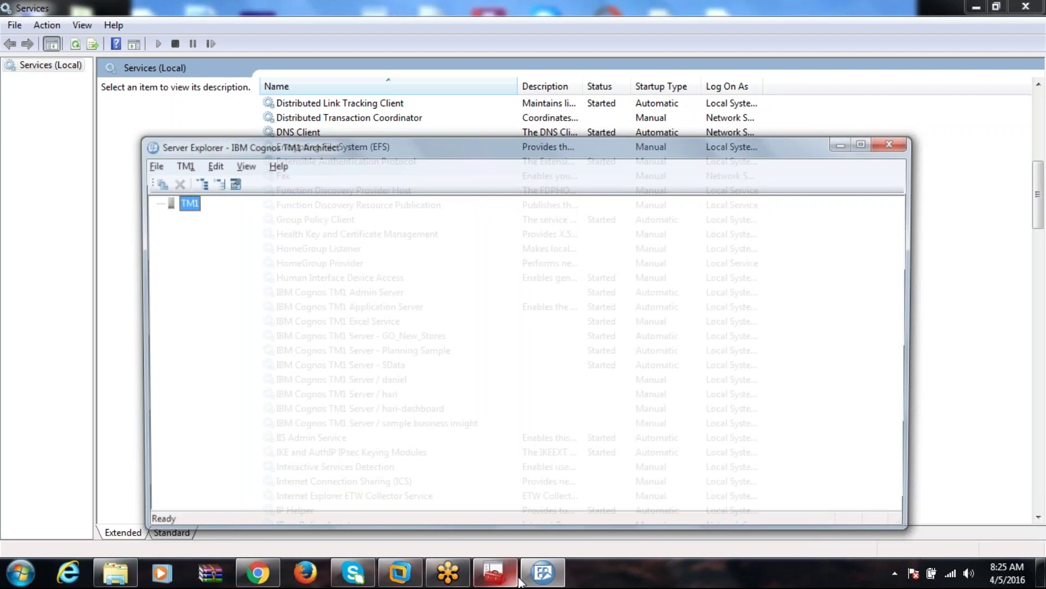
click(157, 166)
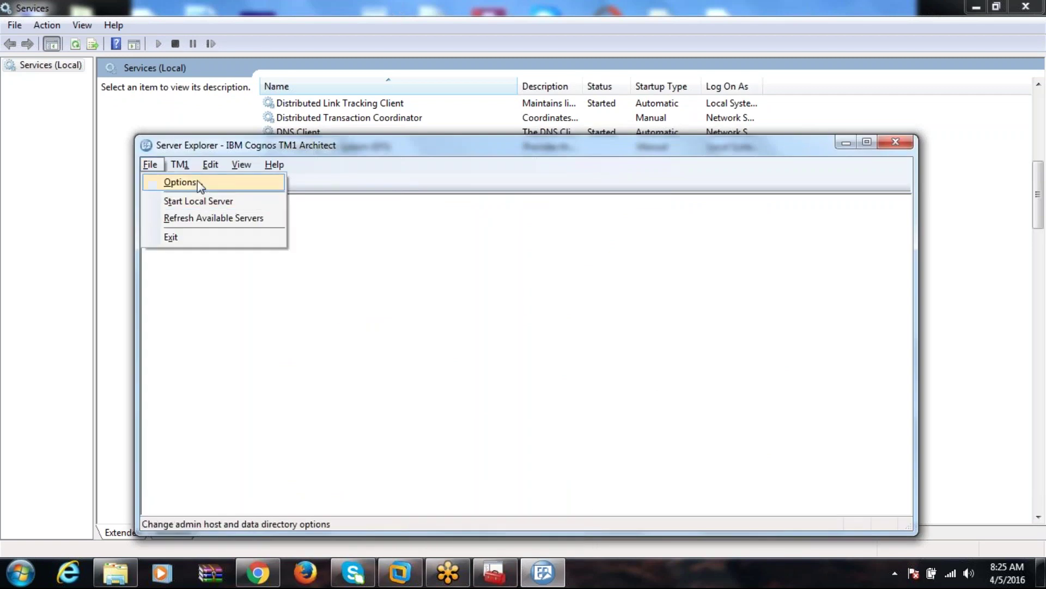
click(199, 186)
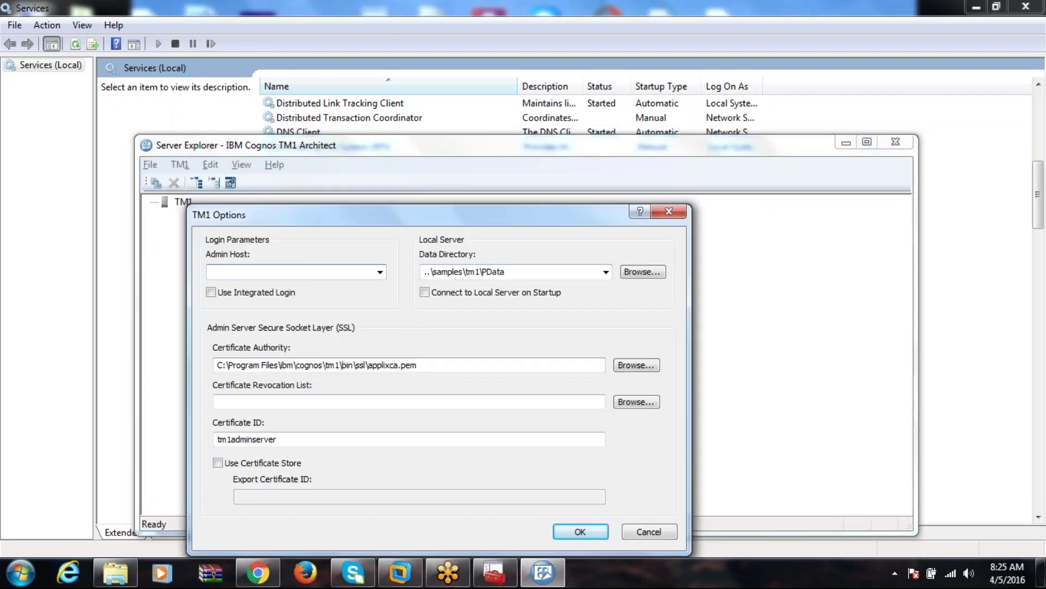
click(463, 365)
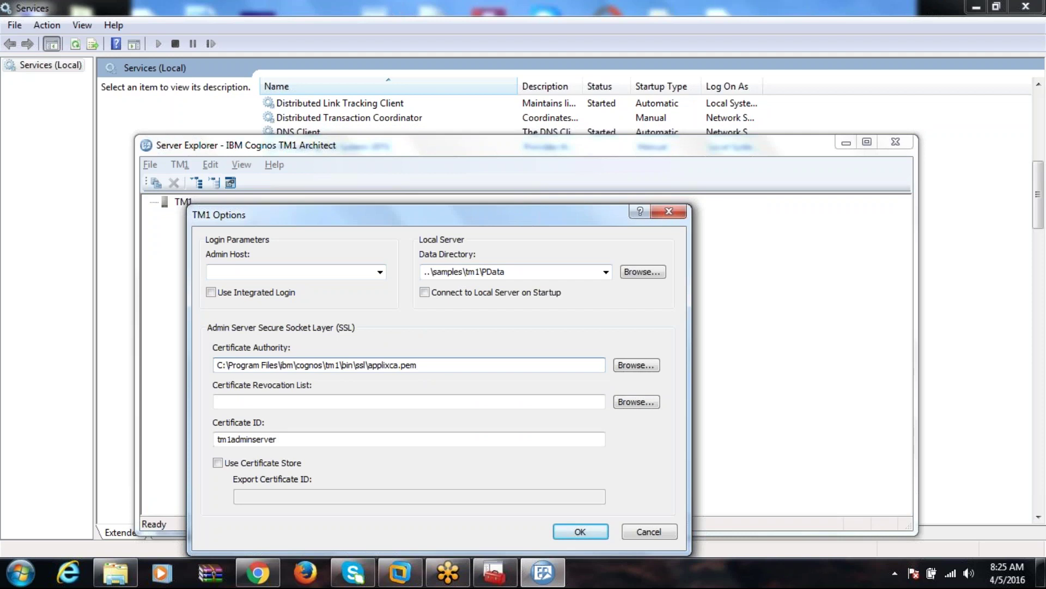
Browse Explorer to the C:\Program Files\ibm\cognos\tm1new installation folder.
click(117, 573)
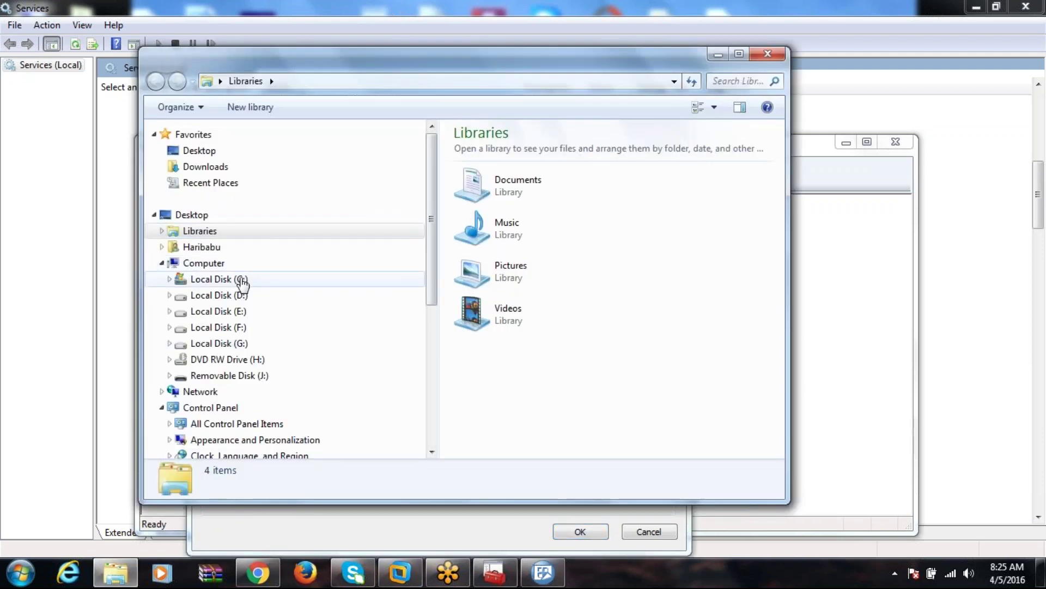
click(242, 279)
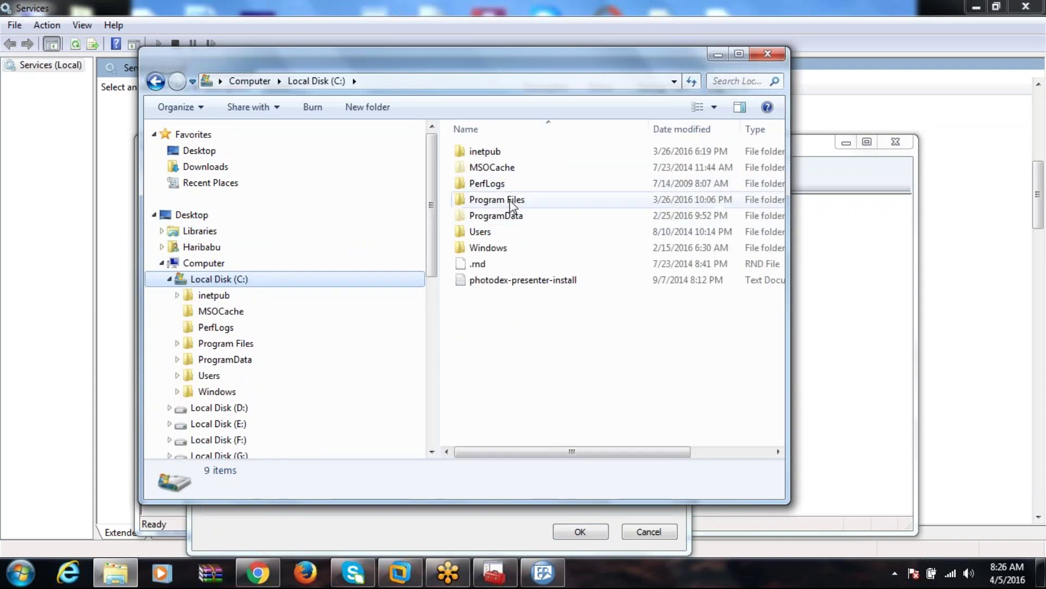
double_click(509, 201)
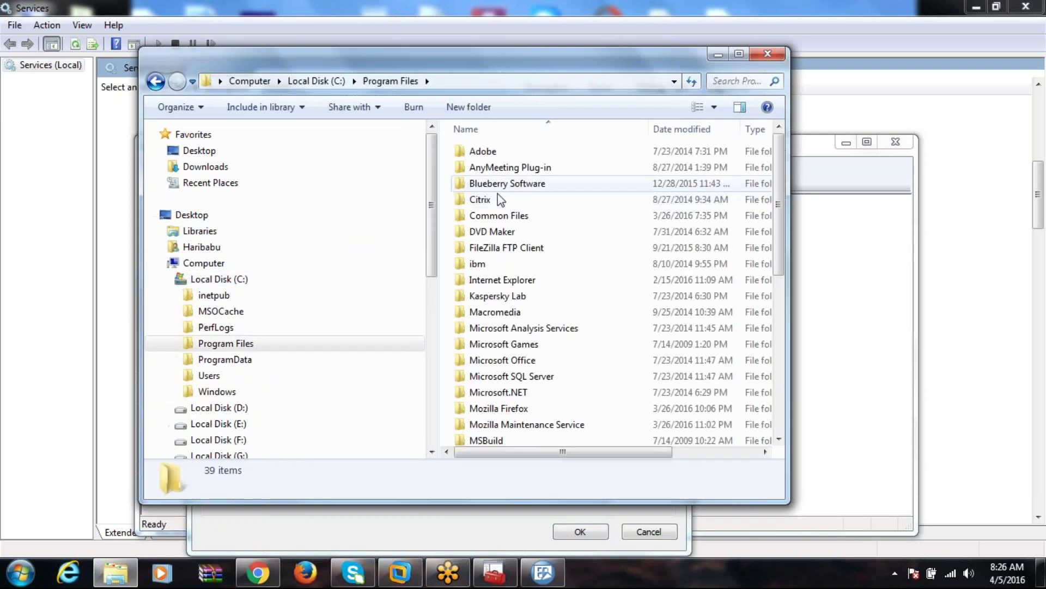
double_click(486, 262)
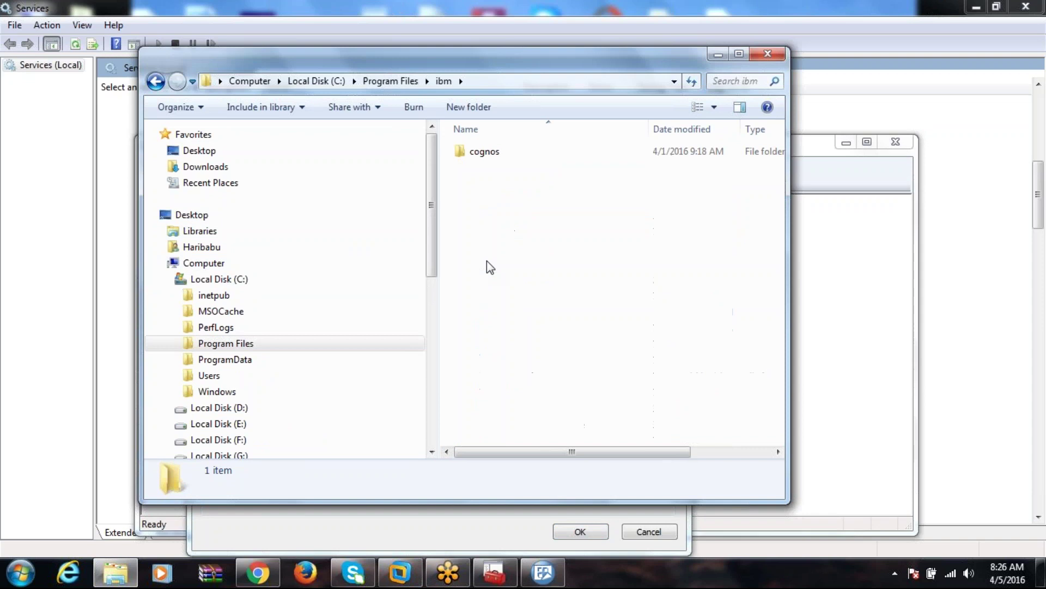
double_click(485, 155)
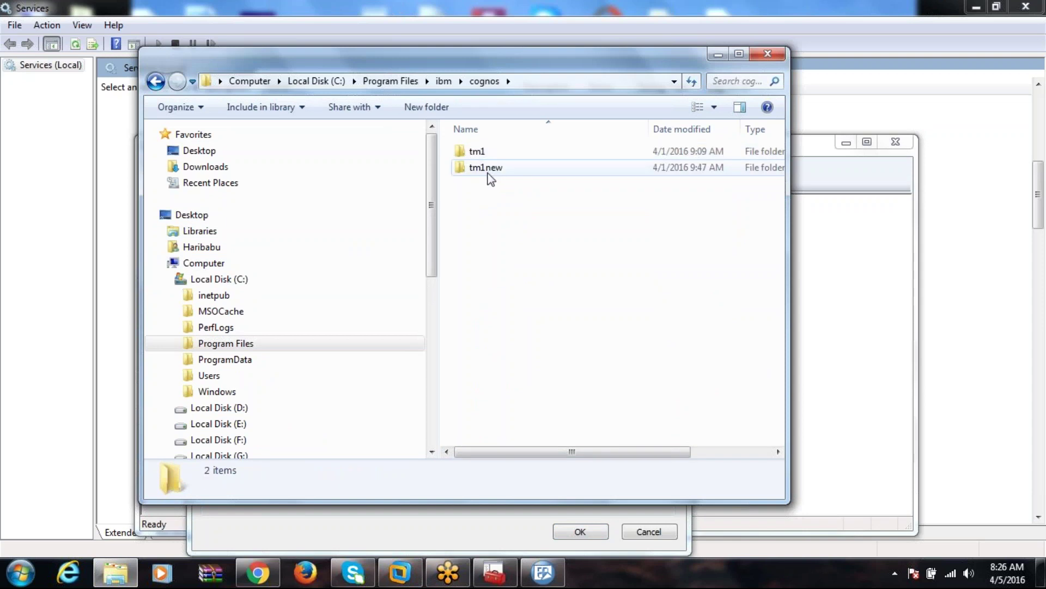
click(488, 172)
double_click(485, 167)
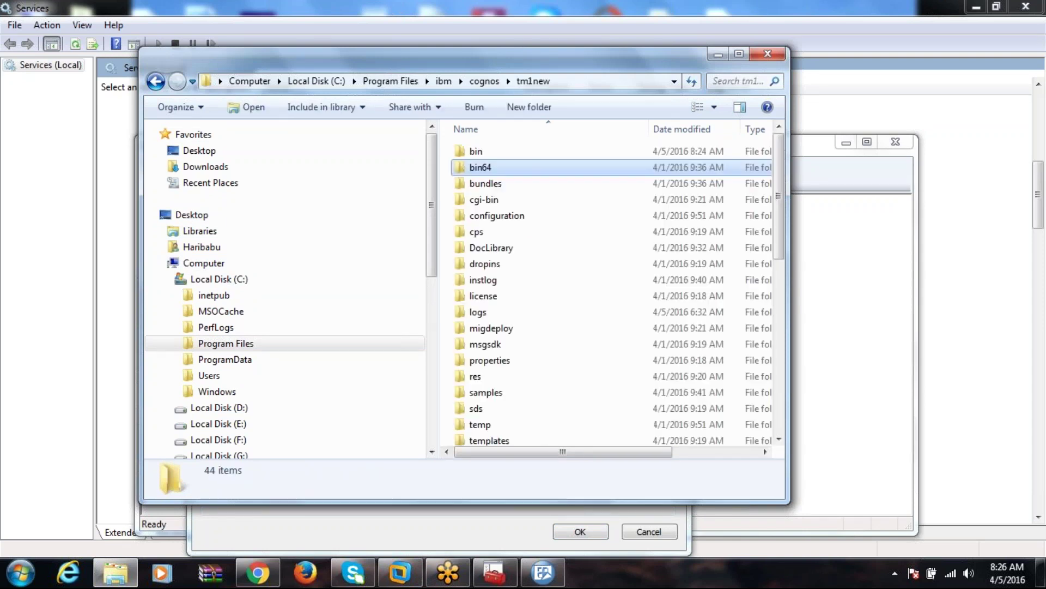
Change the Certificate Authority path to C:\Program Files\ibm\cognos\tm1new\bin\ssl\applixca.pem.
click(485, 167)
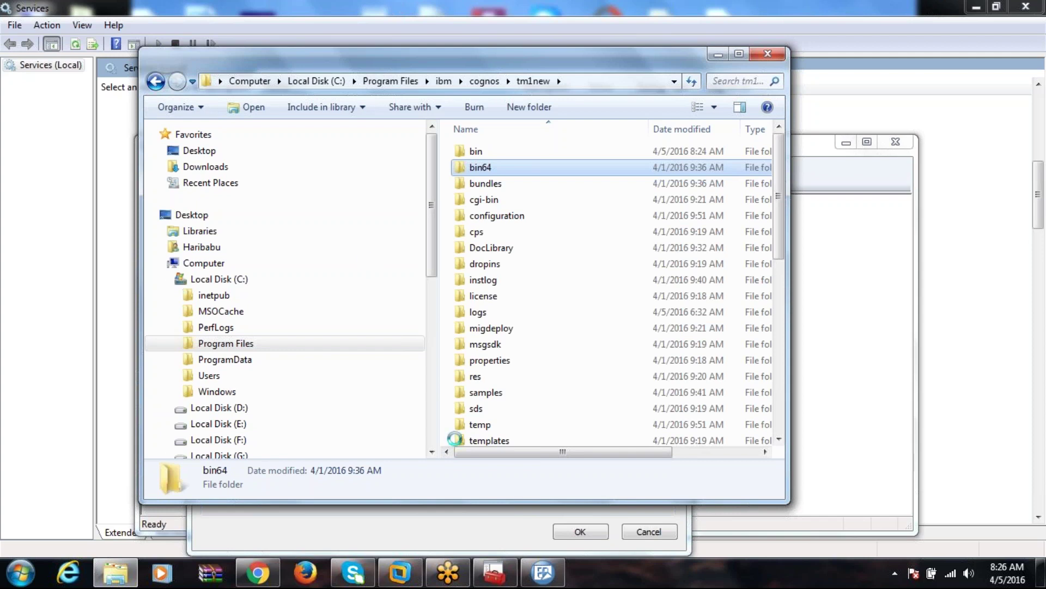
click(542, 573)
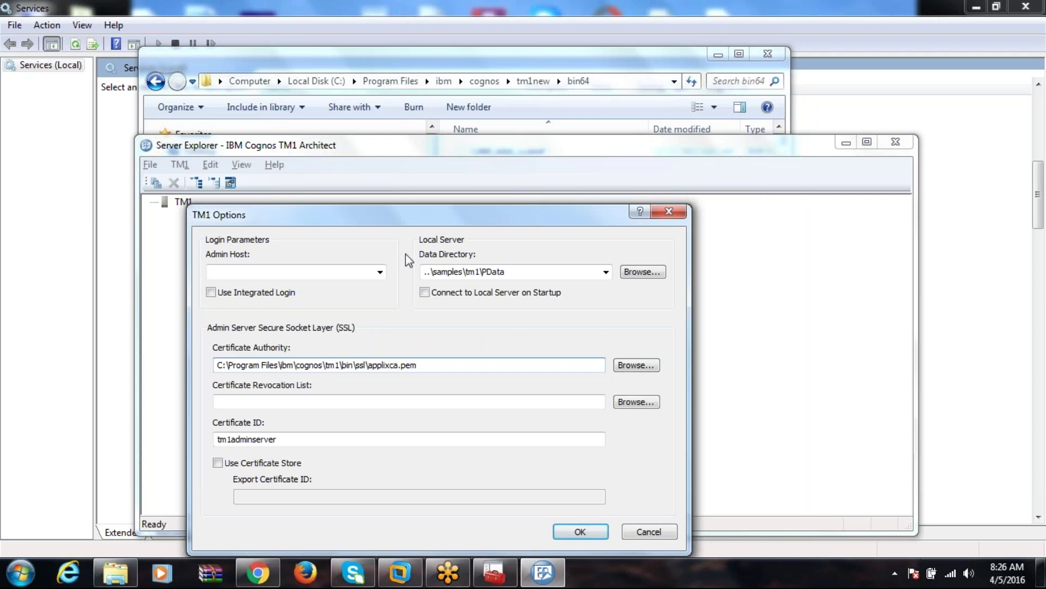
text(new)
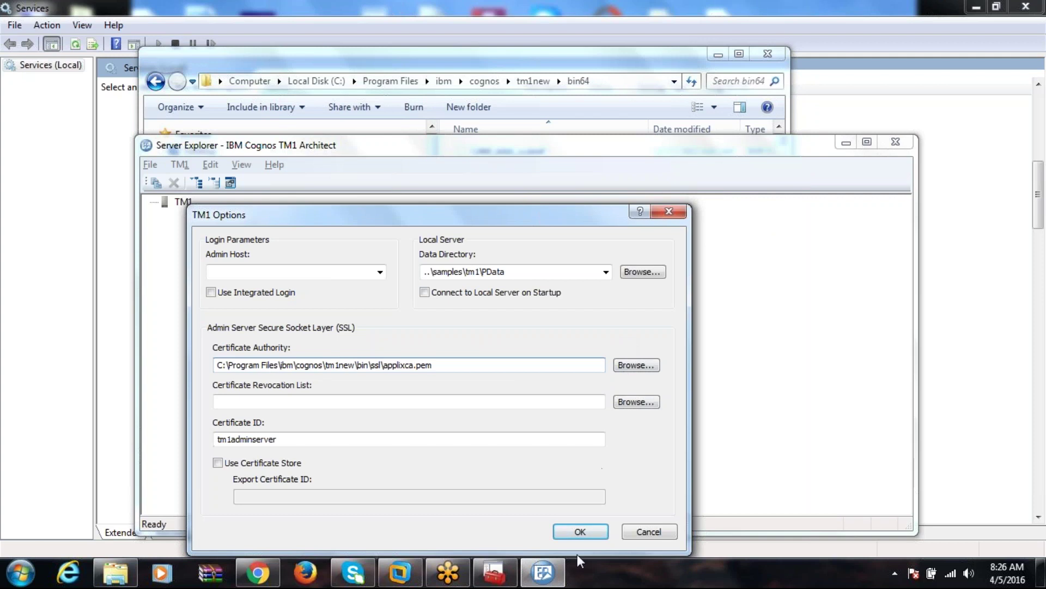
Save the options and expand TM1 to list GO_New_Stores, Planning Sample and SData.
click(579, 532)
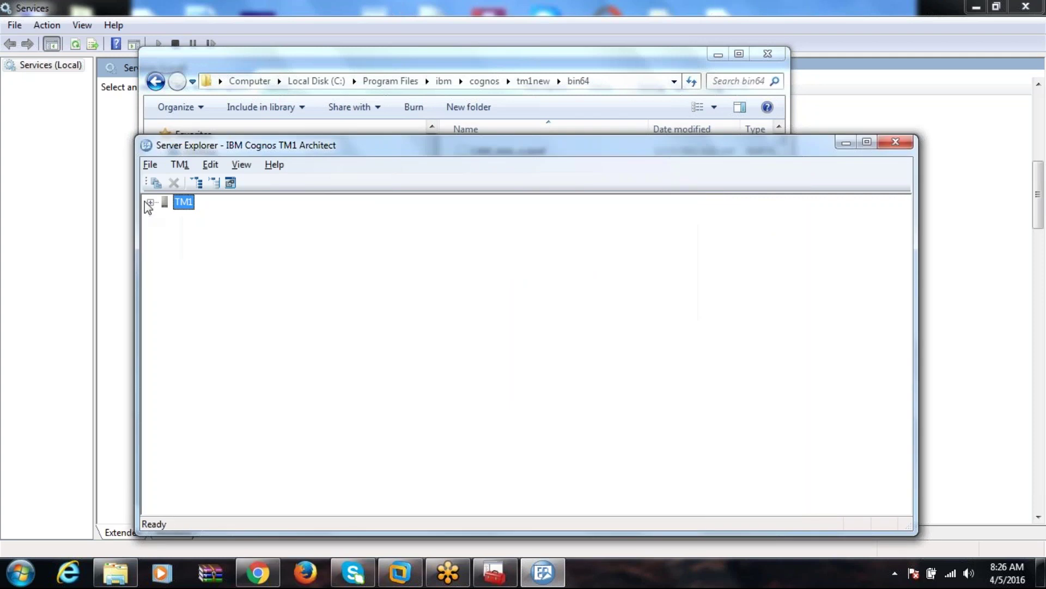
click(150, 202)
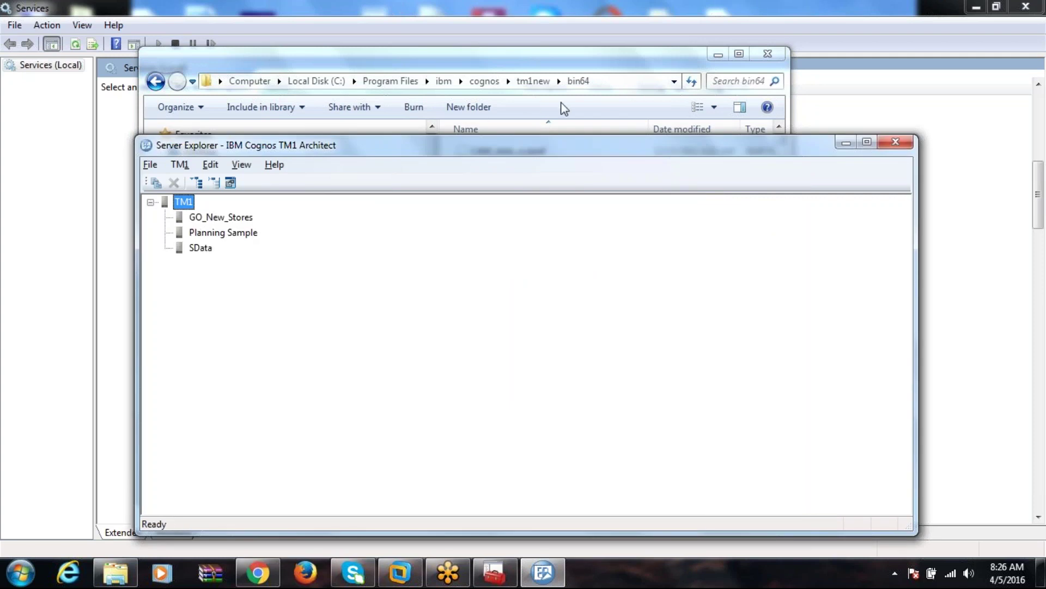
click(485, 81)
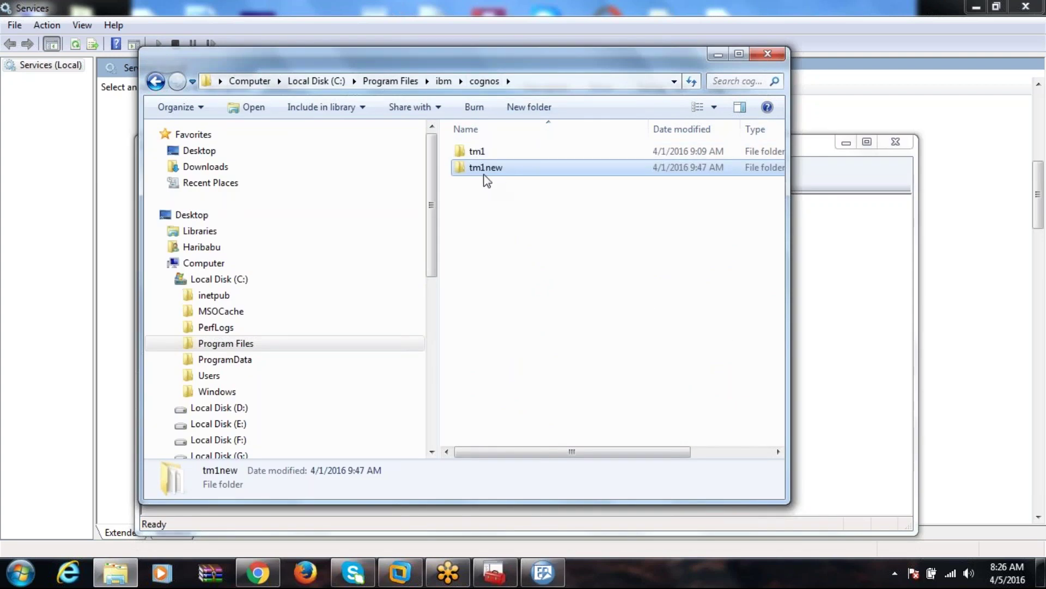
Open tm1new in Explorer and reveal its full path C:\Program Files\ibm\cognos\tm1new.
double_click(484, 174)
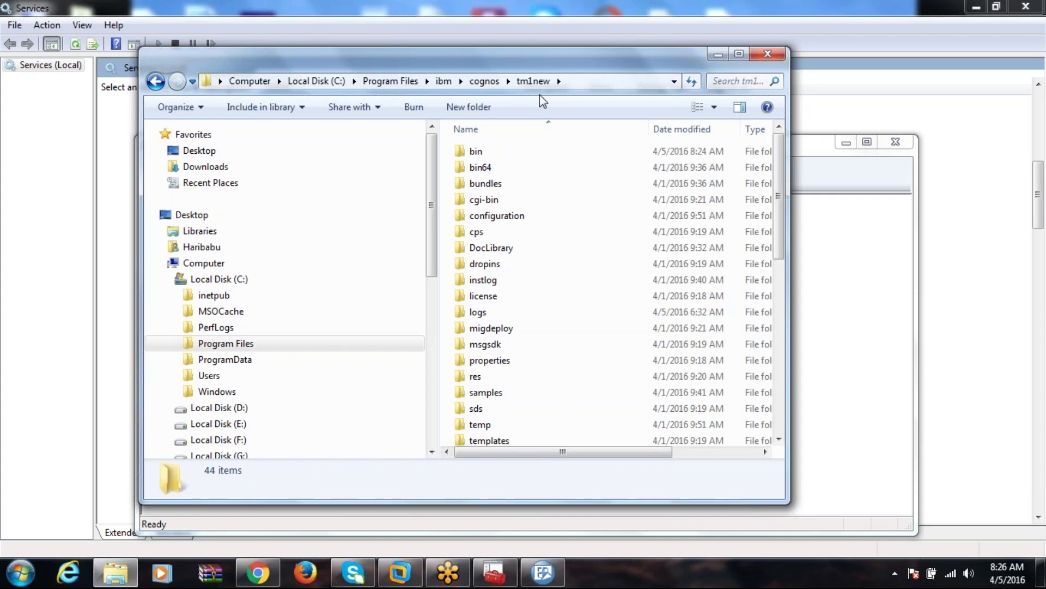
click(571, 79)
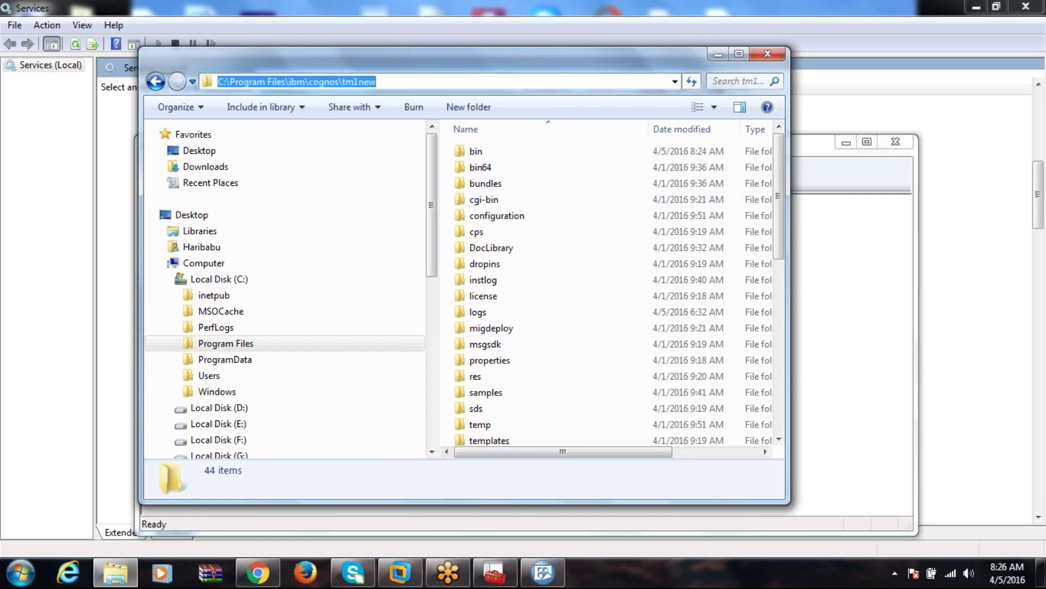
click(876, 236)
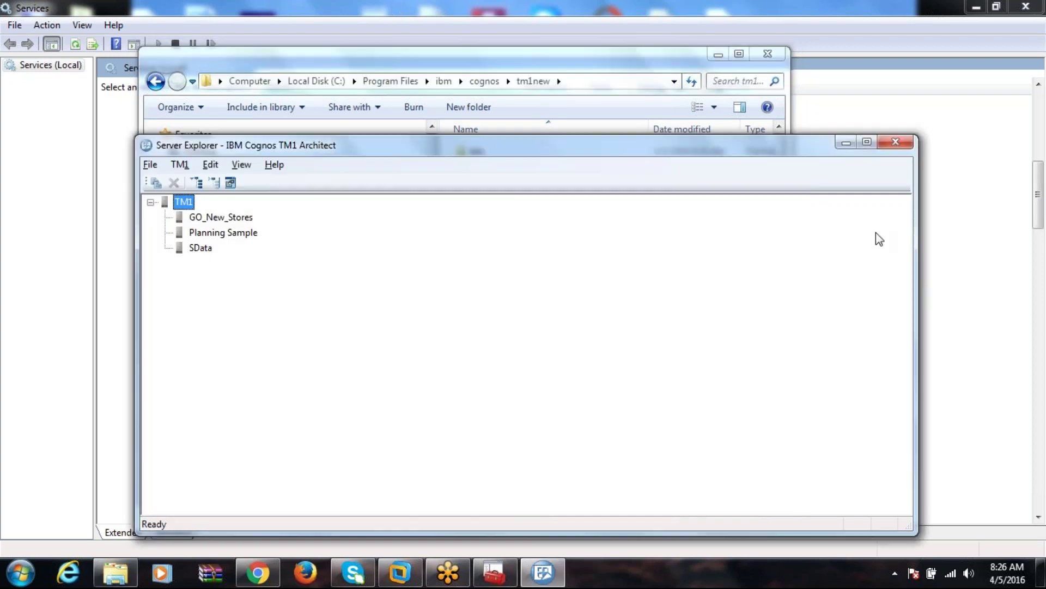
click(223, 238)
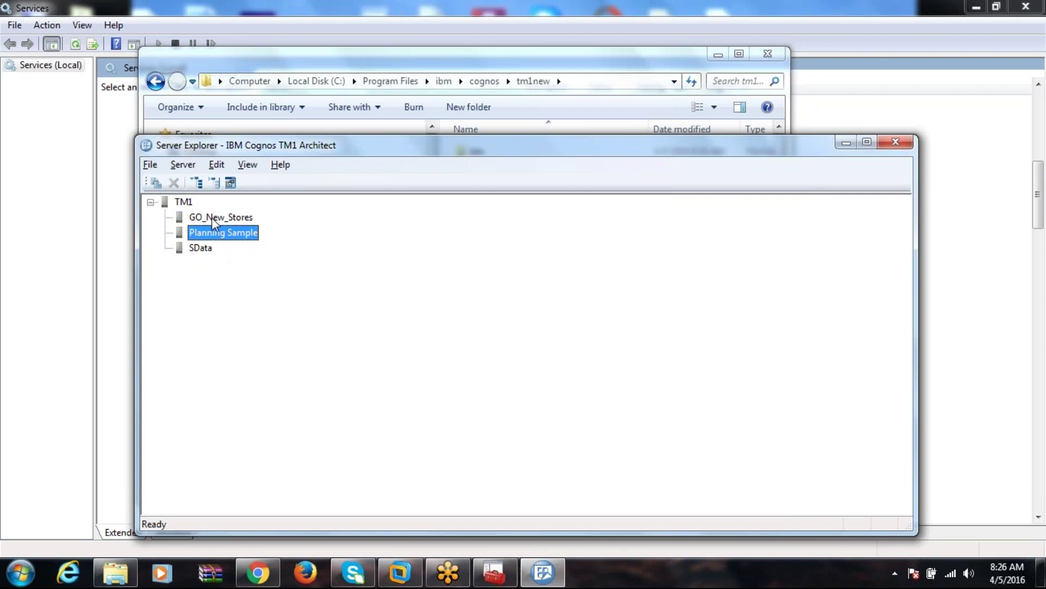
click(213, 218)
click(201, 249)
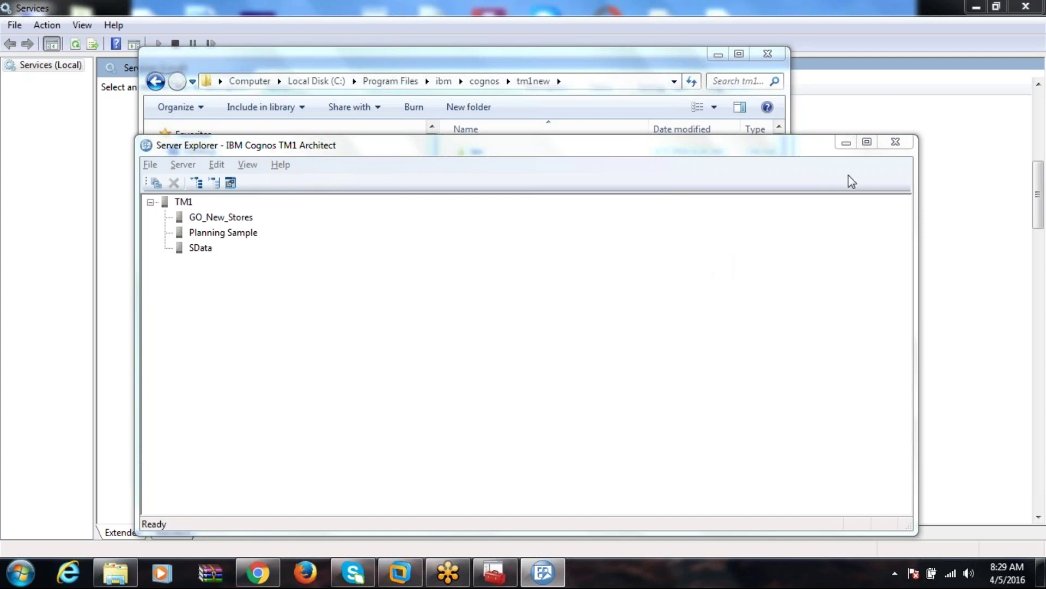
click(867, 143)
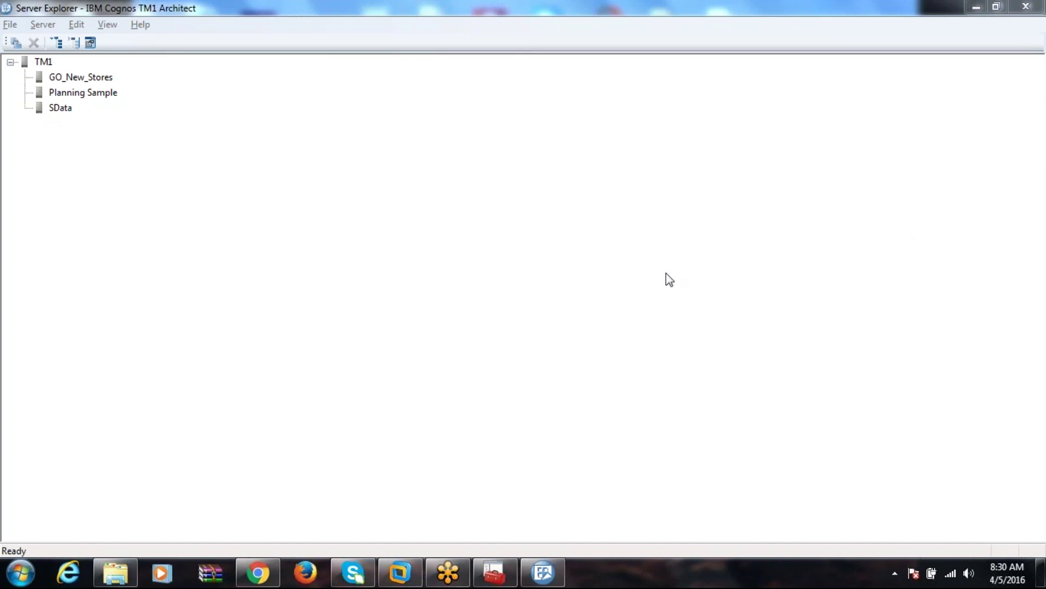
click(553, 582)
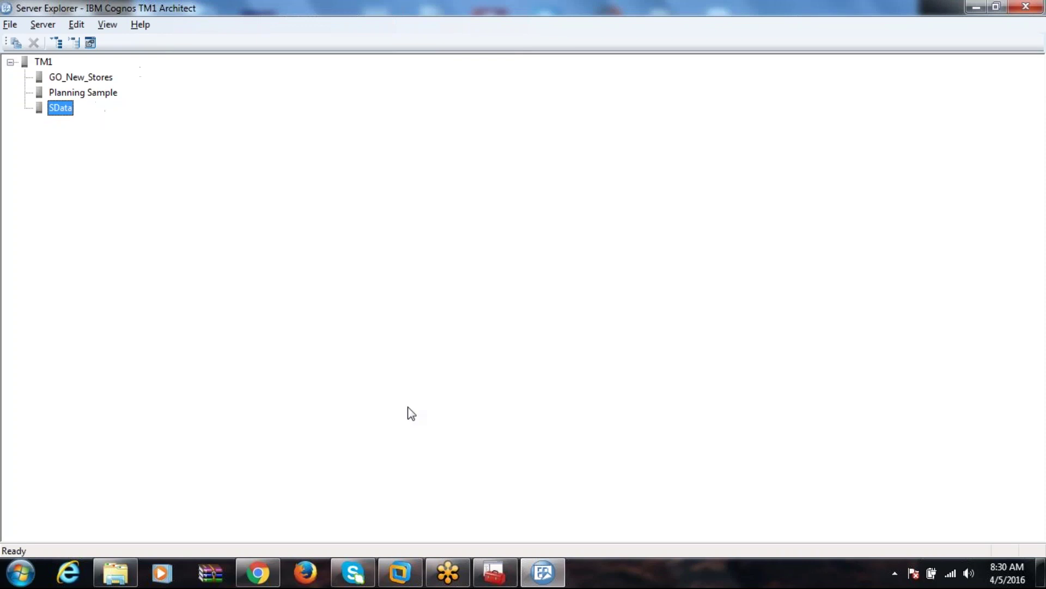
Minimize Architect, maximize the tm1new Explorer window, then minimize it to show Services.
click(553, 569)
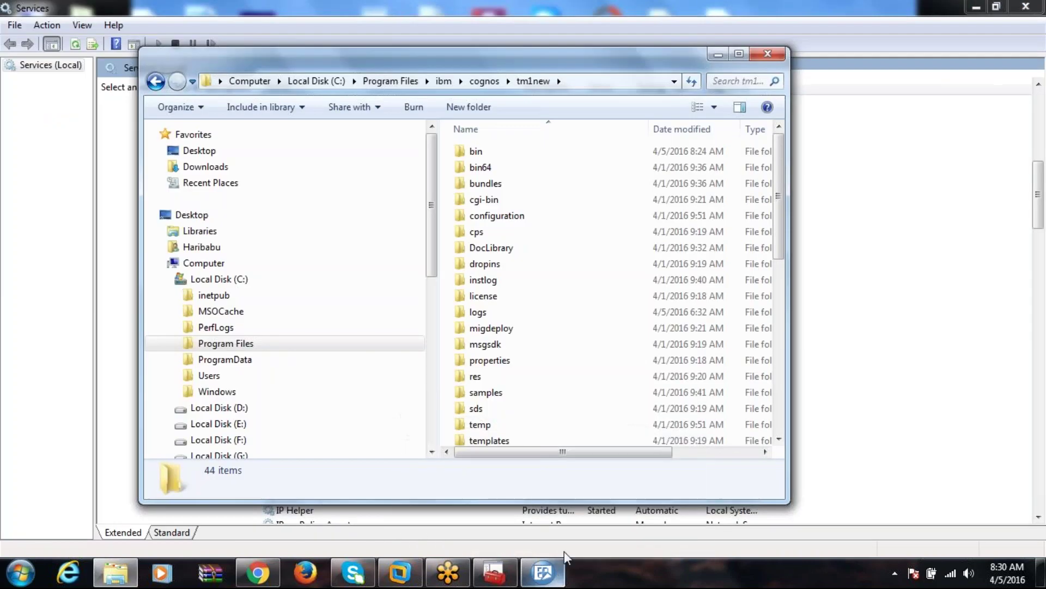
click(739, 54)
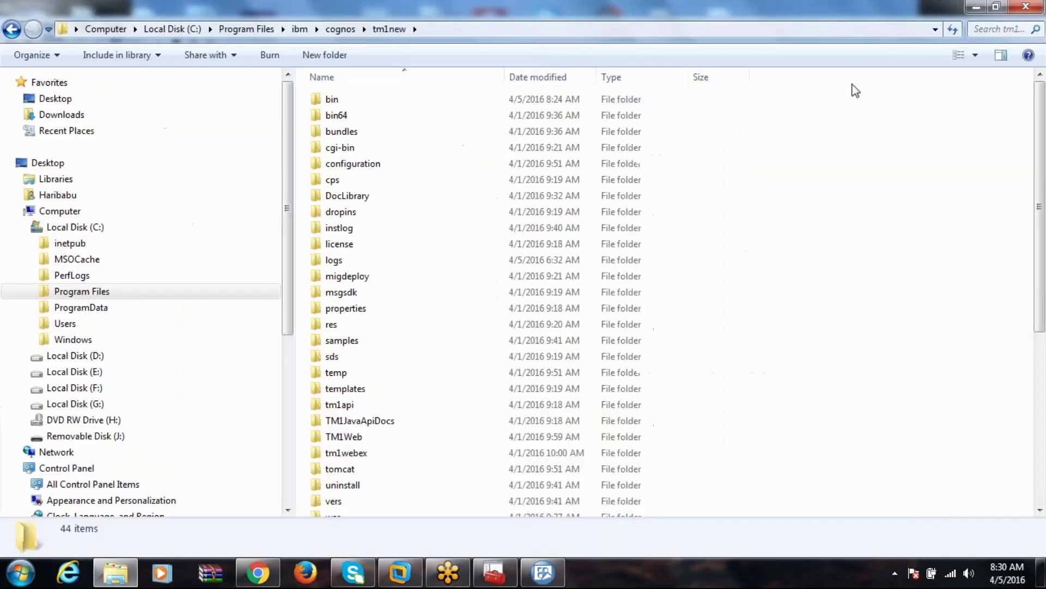
click(975, 6)
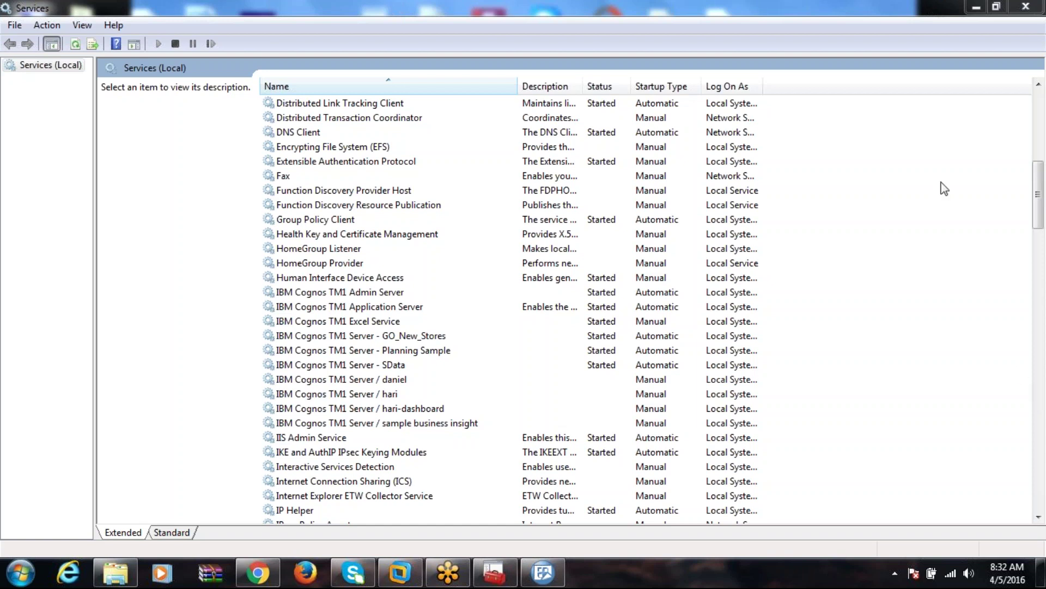
Auto-fit the Log On As column and check the TM1 Excel, Application and Admin Server rows.
double_click(758, 82)
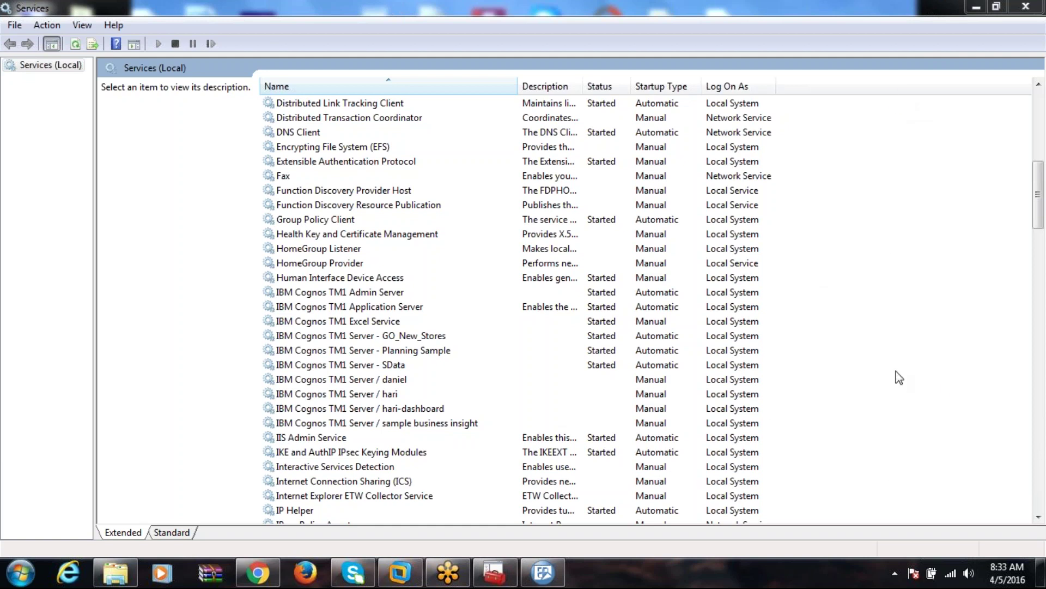
click(590, 325)
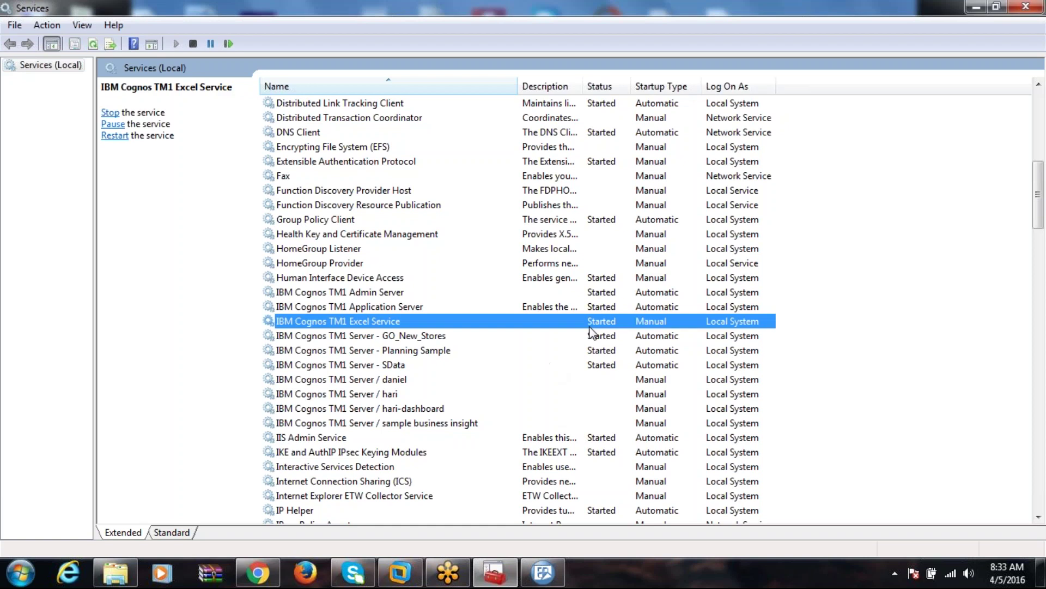
click(482, 312)
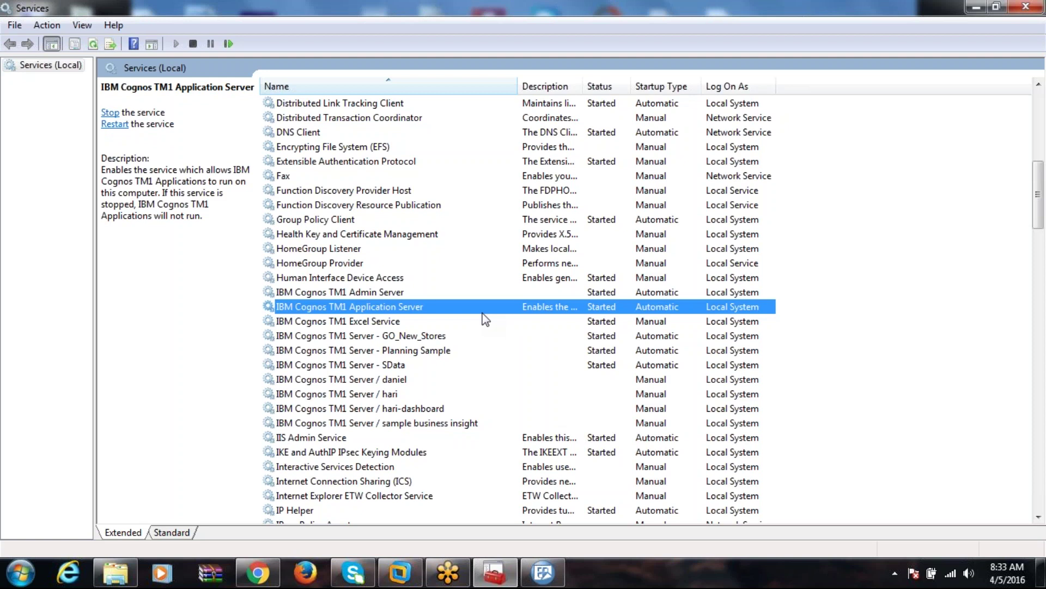
click(385, 296)
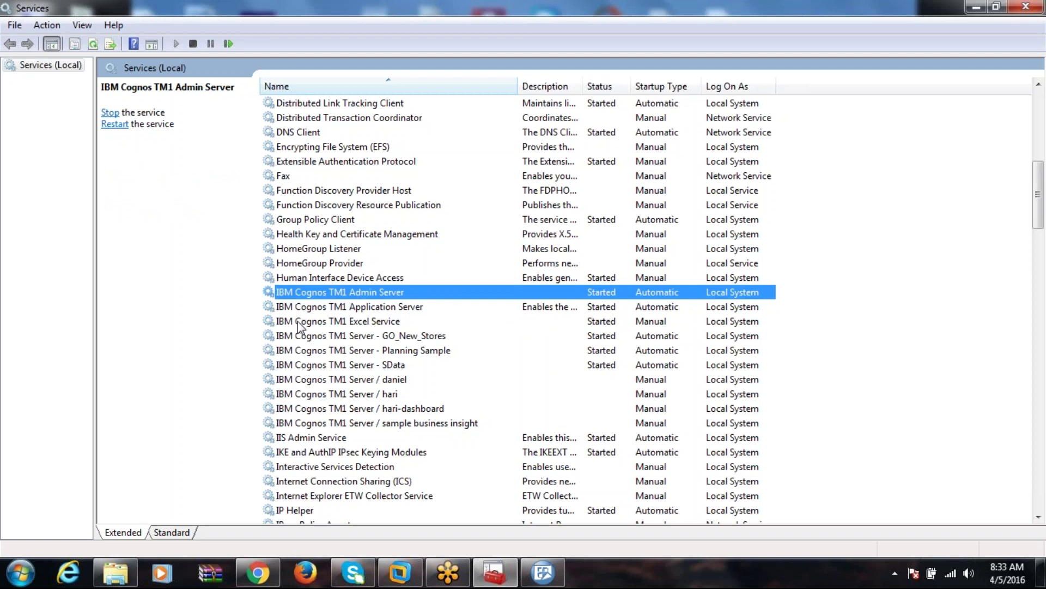
Start IBM Cognos Configuration from the IBM Cognos TM1 program group and bring up its permission prompt.
click(543, 572)
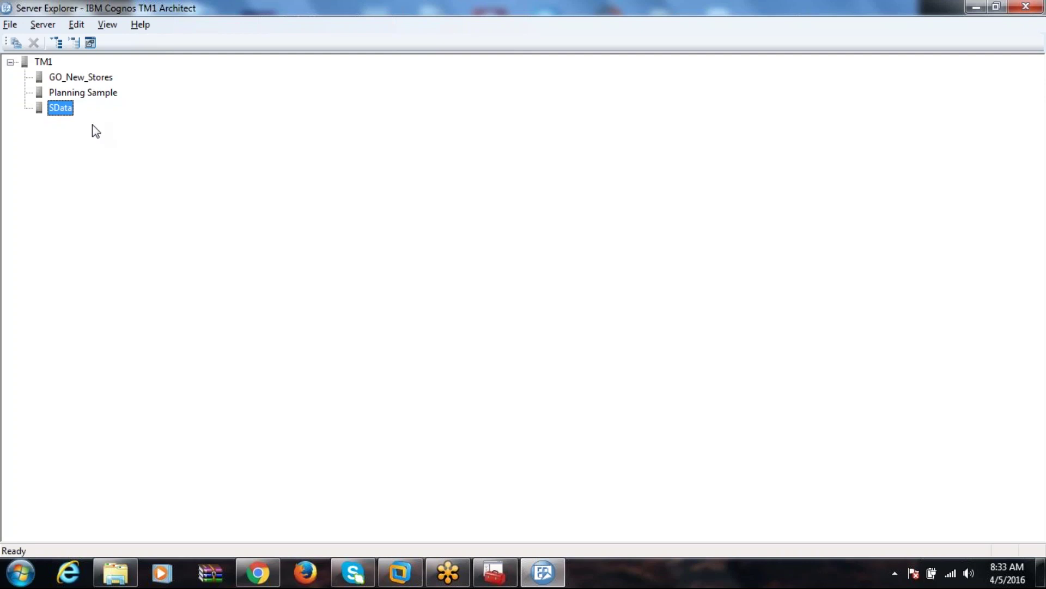
click(13, 568)
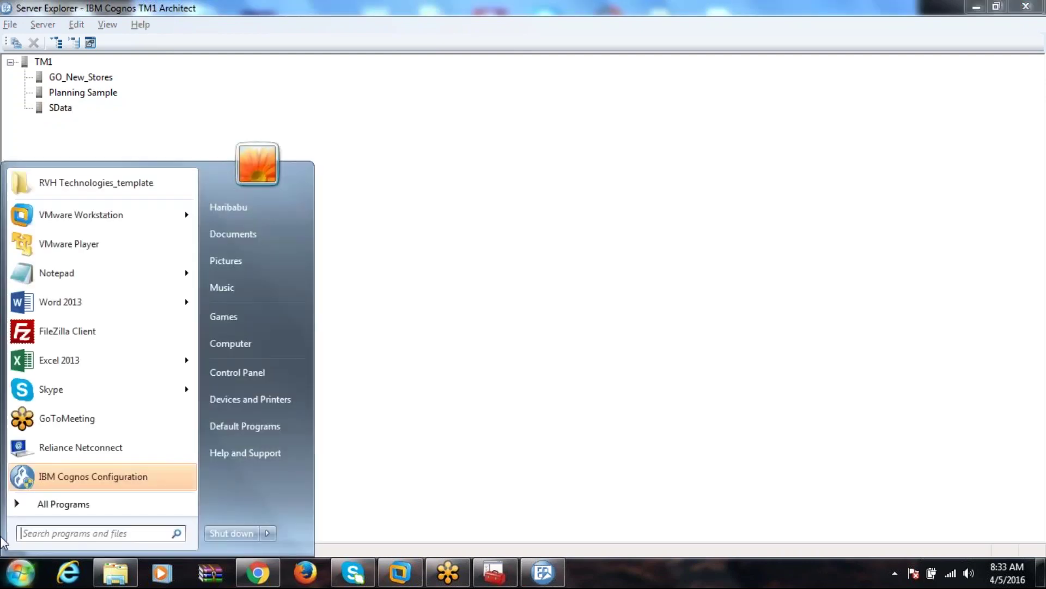
click(70, 504)
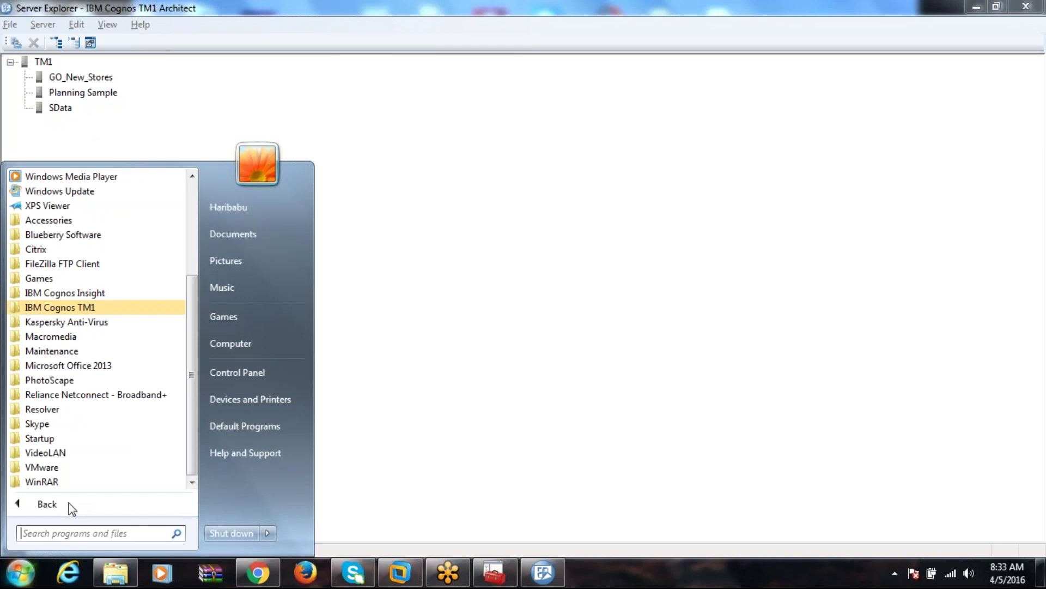
click(73, 308)
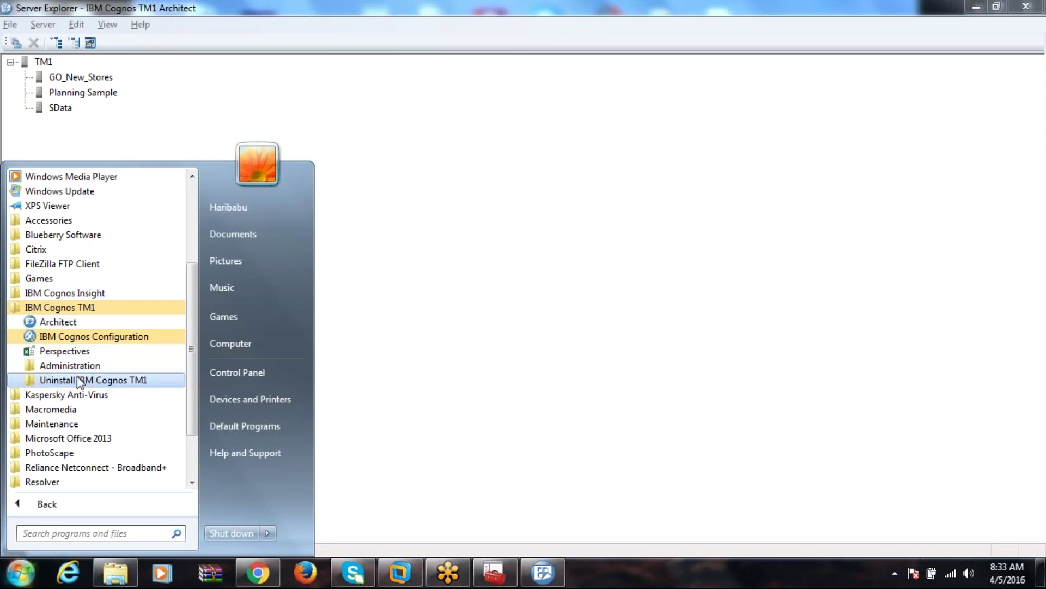
click(92, 336)
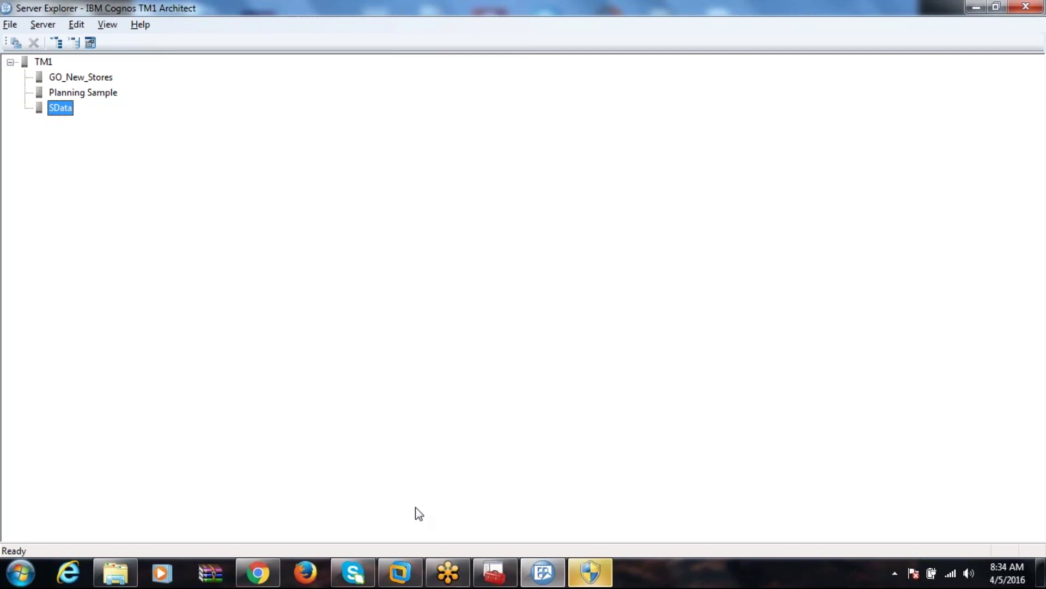
click(591, 572)
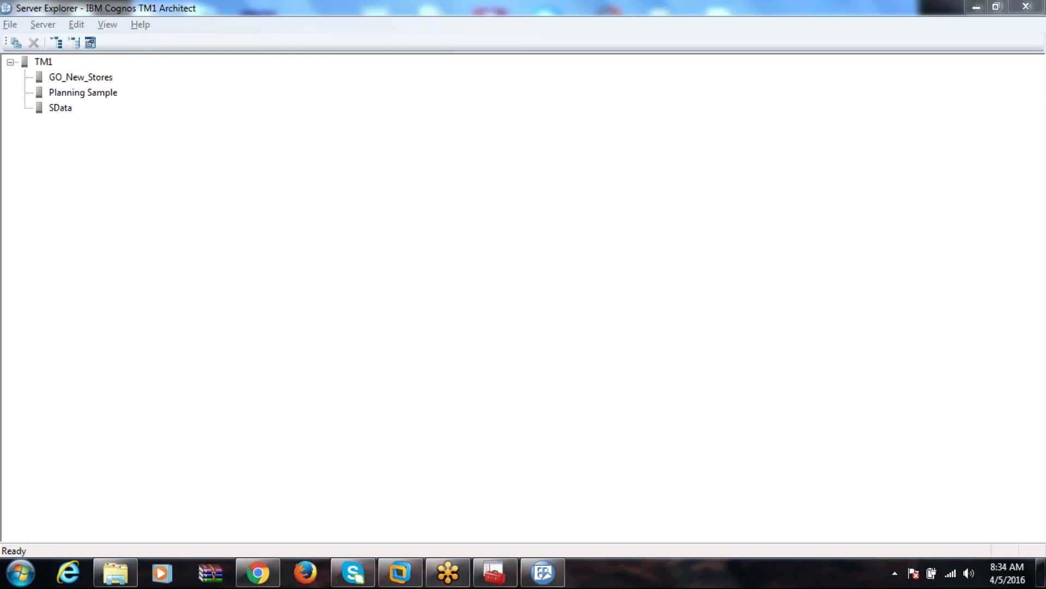
Minimize TM1 Architect and Services to reveal the Cognos Configuration 10.1.1 splash.
click(543, 572)
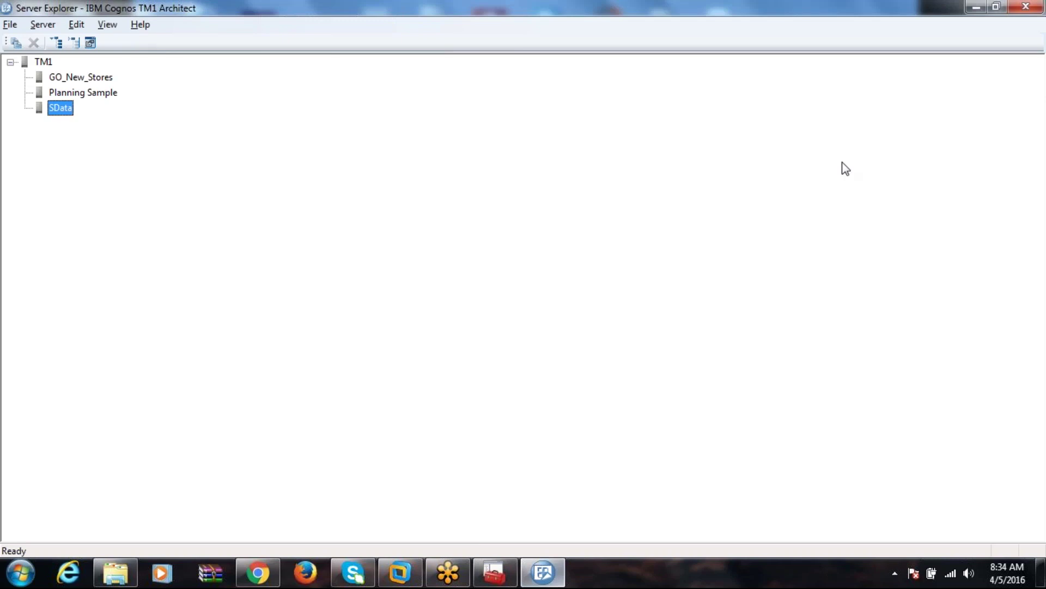
click(976, 7)
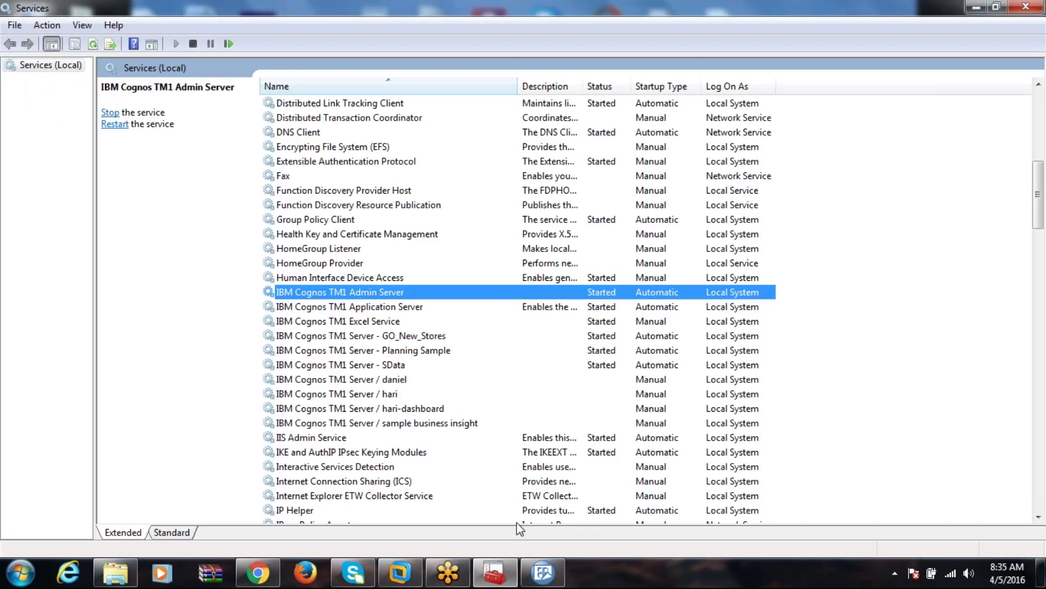
click(545, 573)
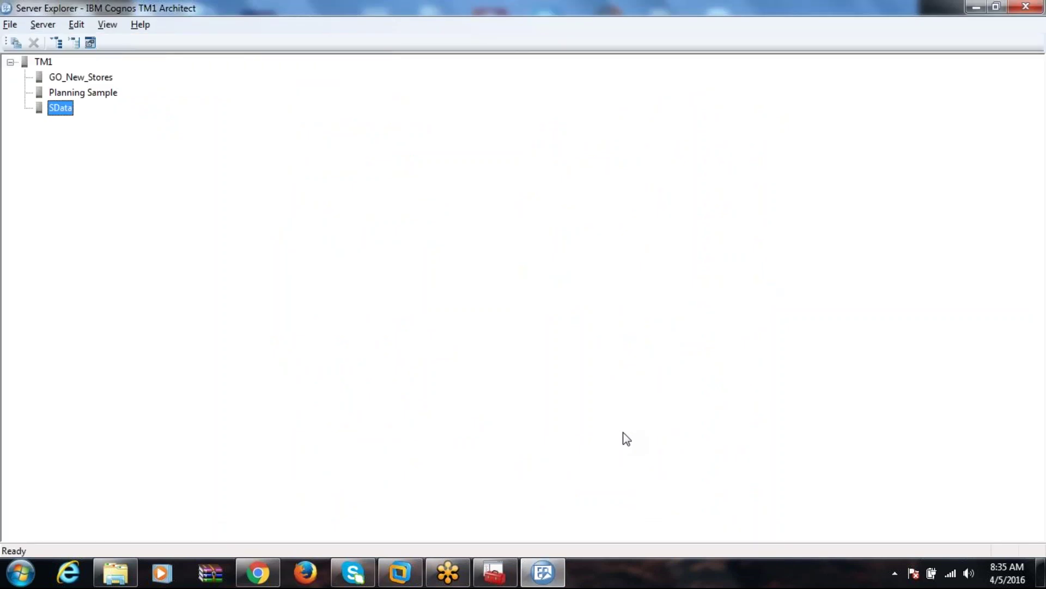
click(974, 11)
click(975, 6)
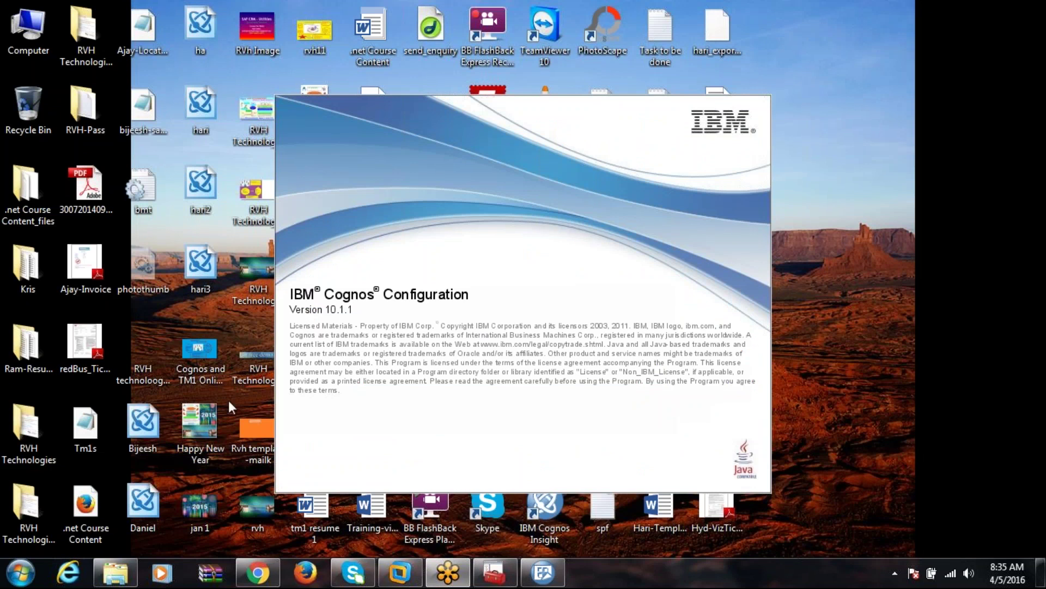
Navigate Explorer into the tm1new\samples\tm1 folder of sample servers.
click(117, 575)
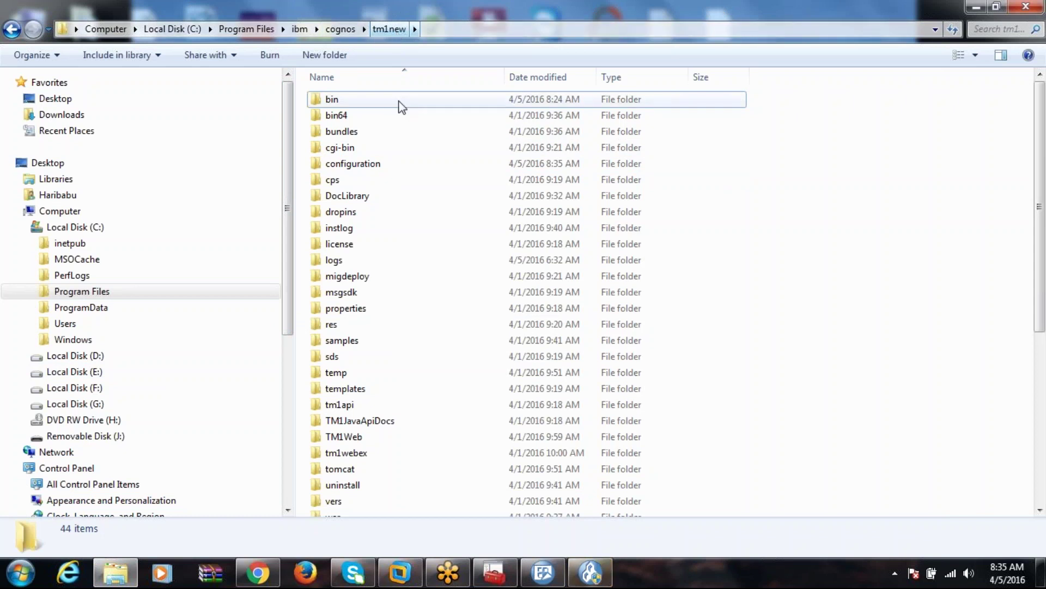
click(348, 343)
double_click(349, 343)
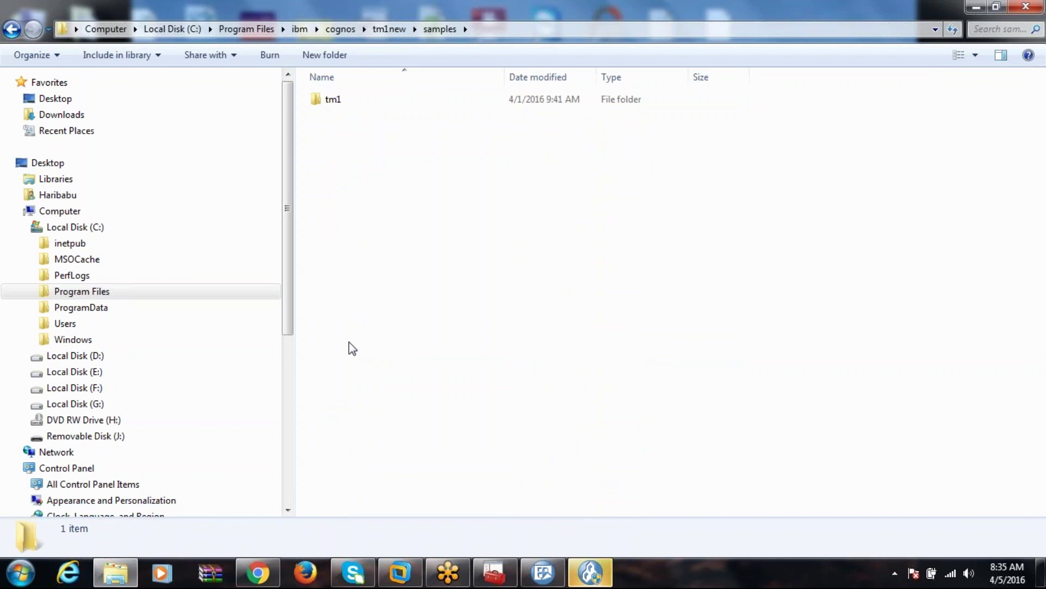
click(336, 103)
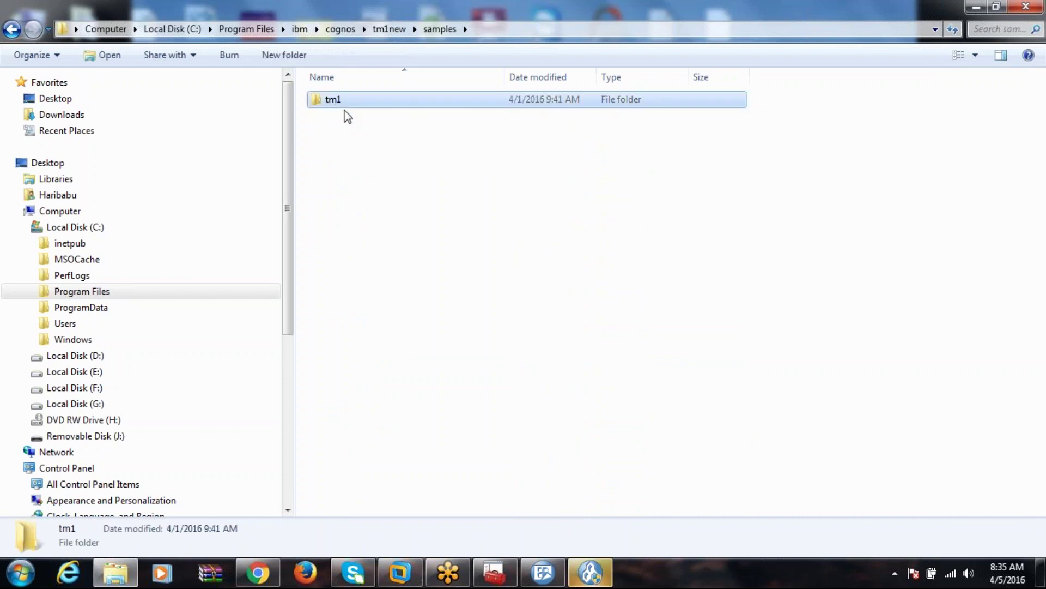
double_click(352, 103)
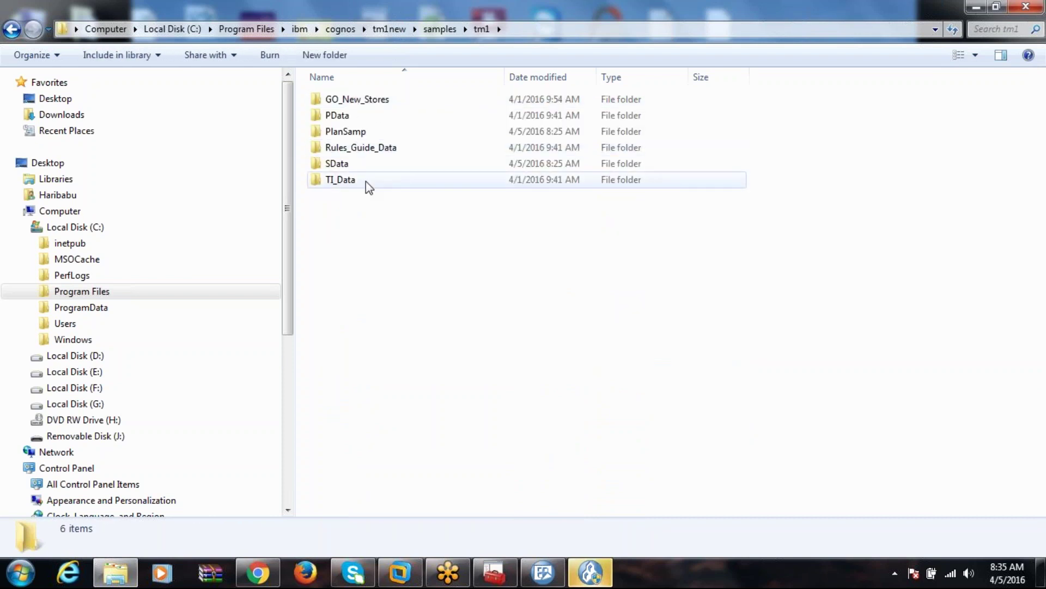
Create a new folder named Priyanka there and open it.
right_click(330, 225)
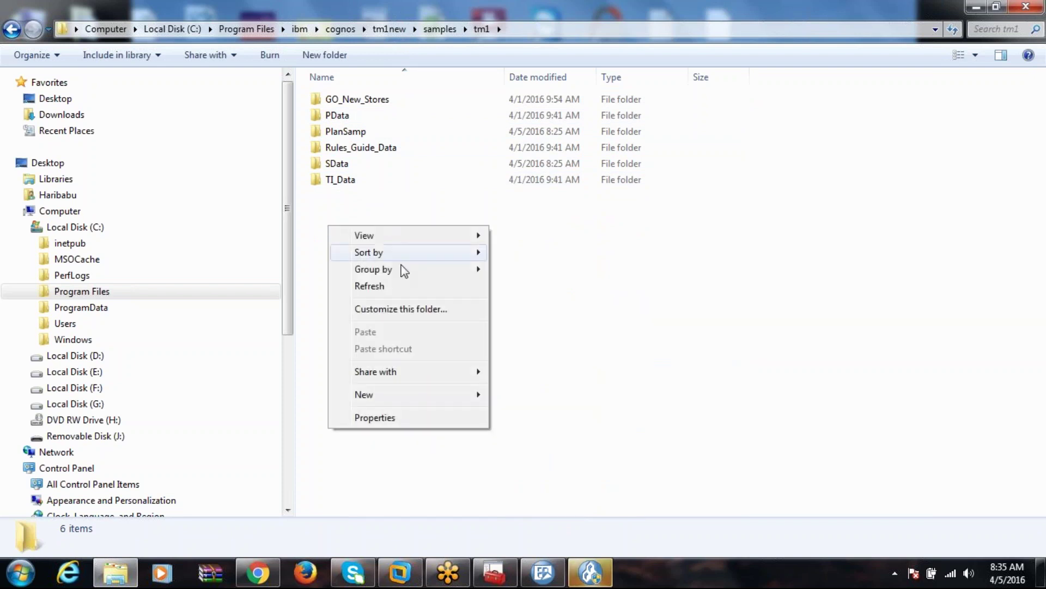
mouse_move(454, 393)
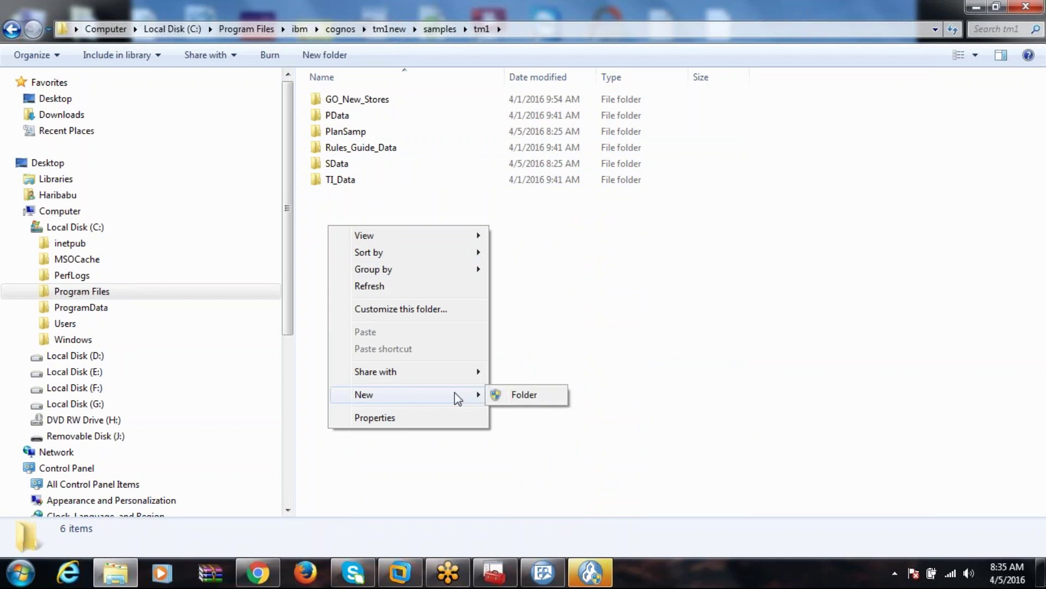
click(526, 398)
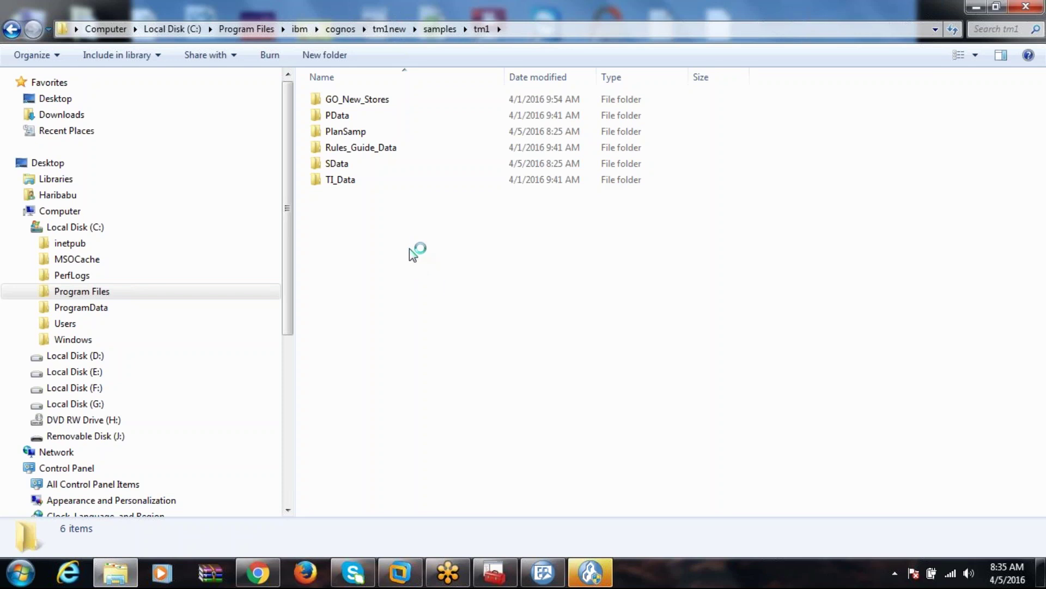
text(Pri)
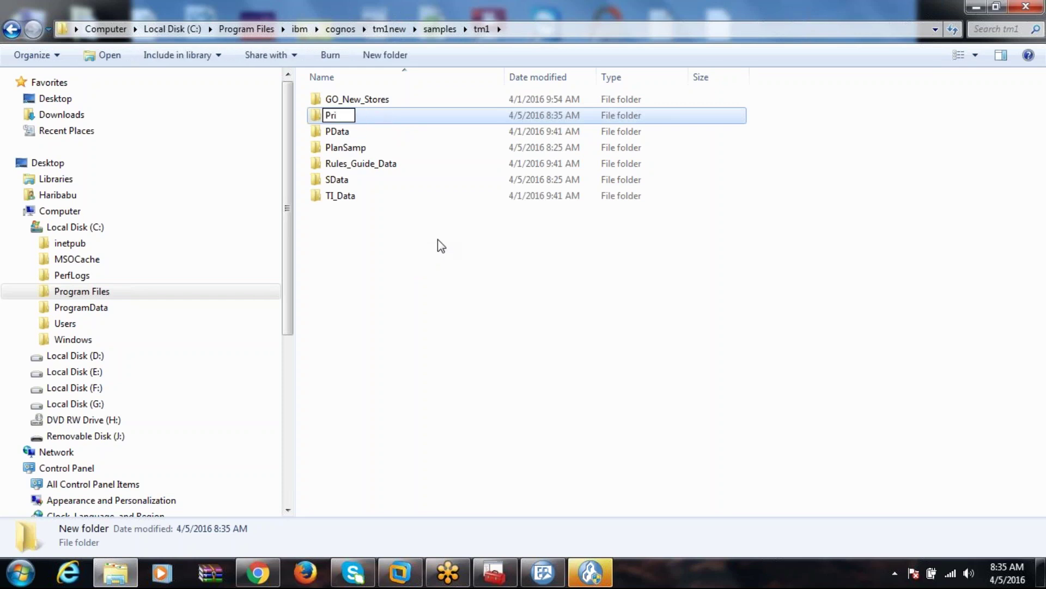
text(ya)
key(BackSpace)
key(BackSpace)
key(BackSpace)
text(iyanka)
click(459, 293)
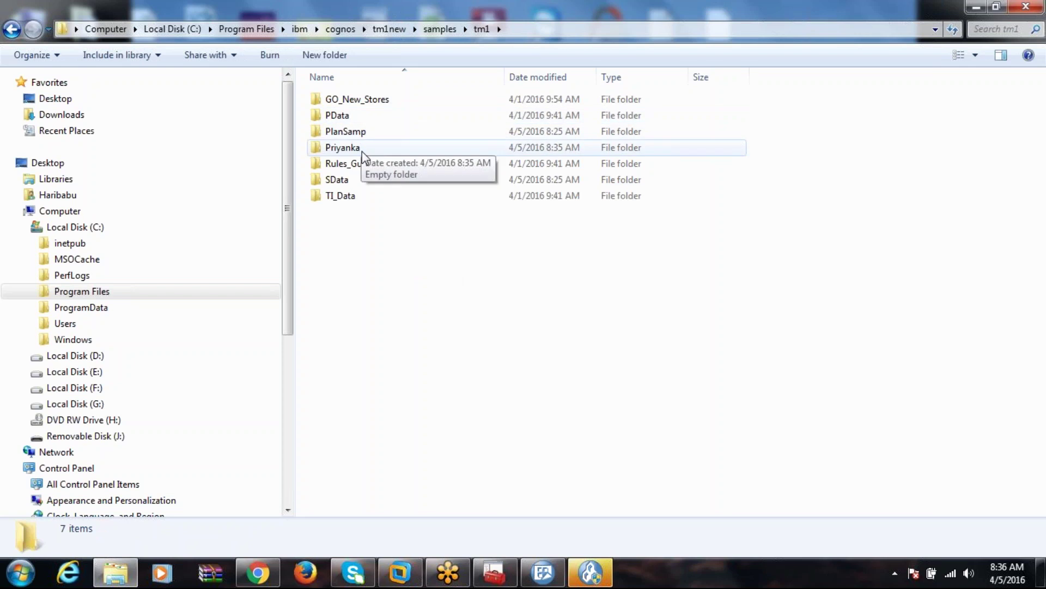
click(363, 153)
double_click(343, 148)
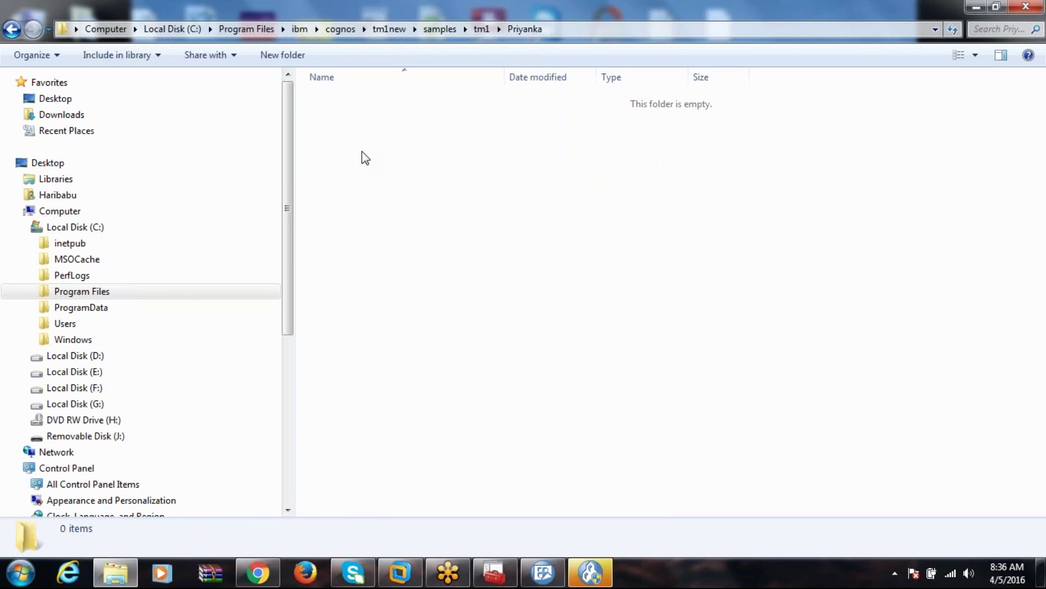
Create a new subfolder named 'Data' inside the Priyanka folder.
right_click(362, 152)
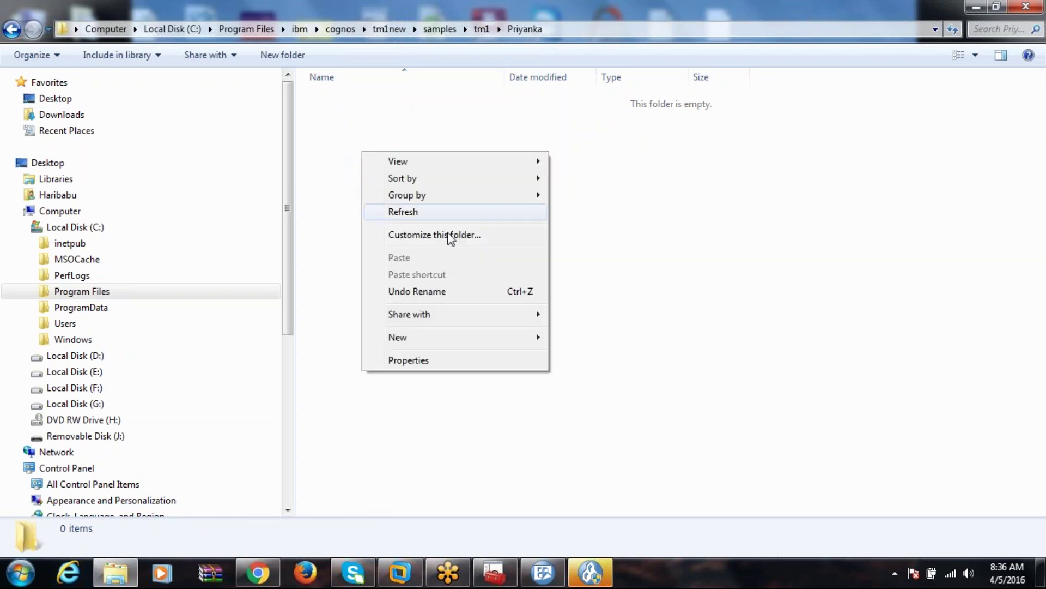
mouse_move(450, 341)
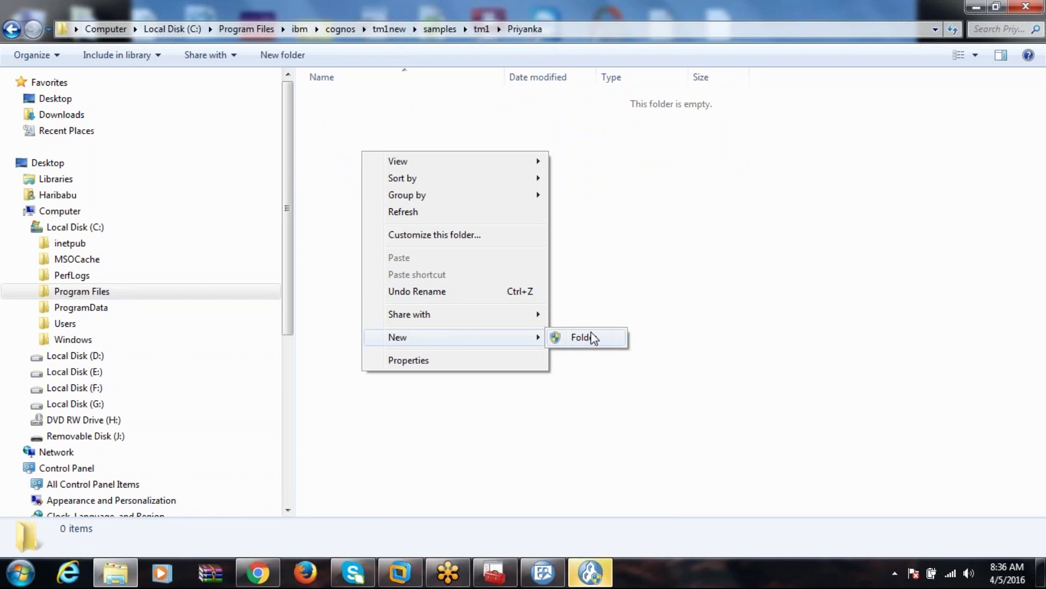
click(590, 332)
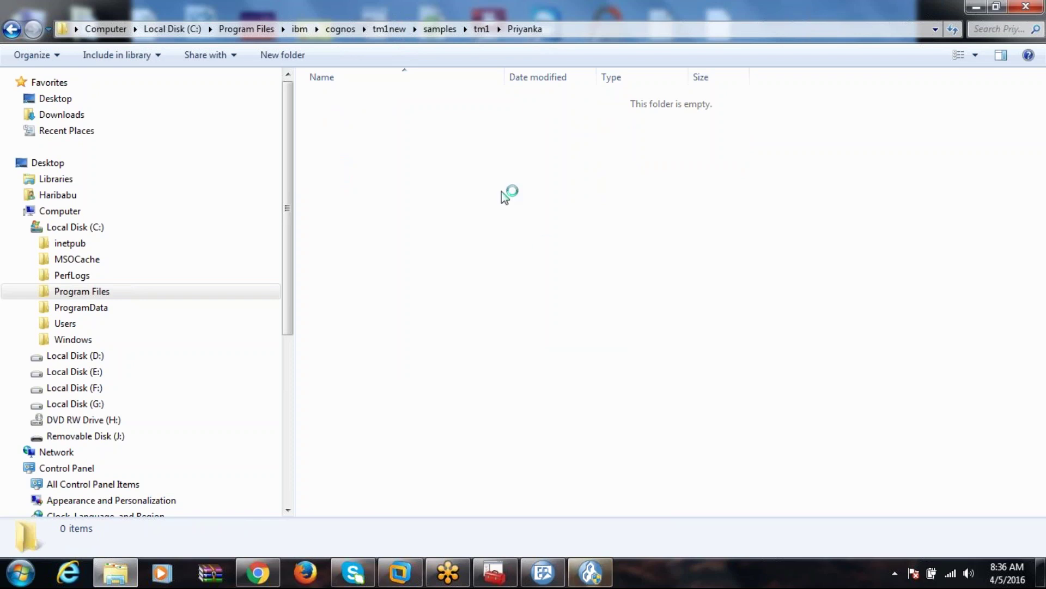
key(ctrl+shift+n)
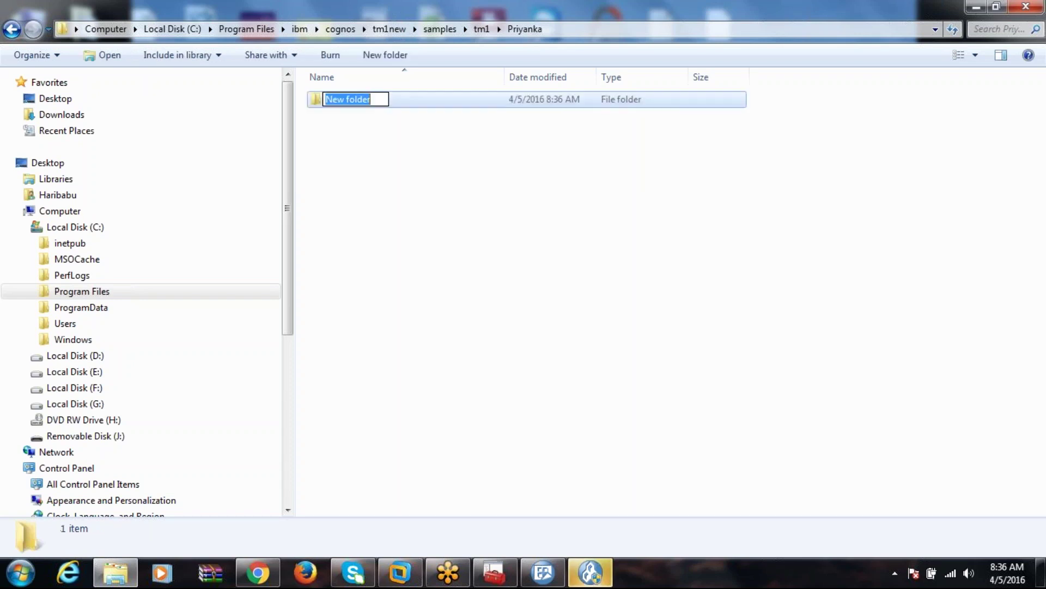
text(Data)
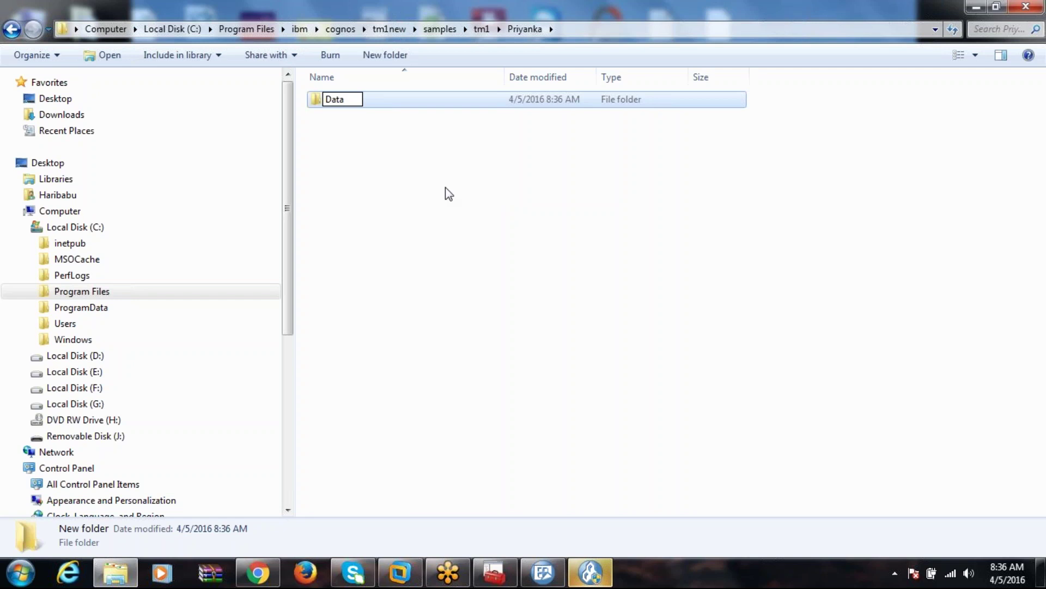
click(446, 187)
Add a second subfolder named 'Logs' and go back to the tm1 folder.
right_click(364, 162)
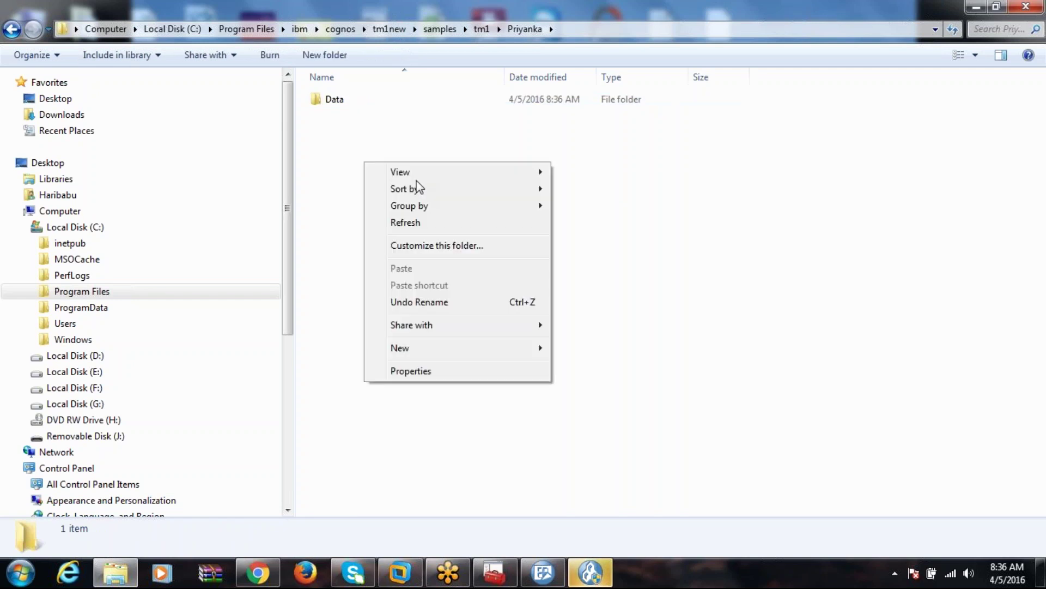
mouse_move(447, 348)
click(571, 349)
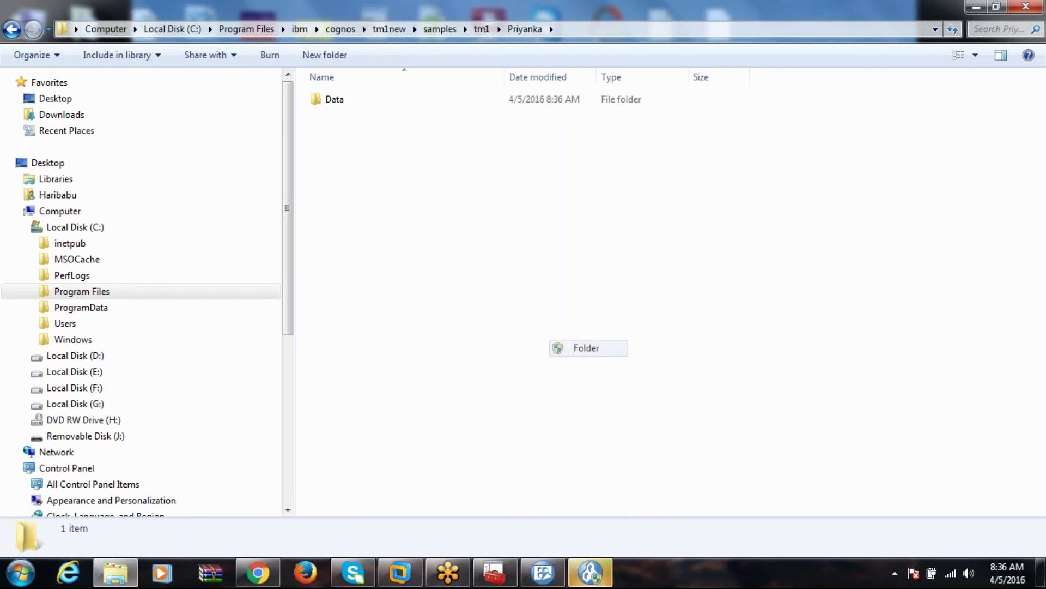
text(Logs)
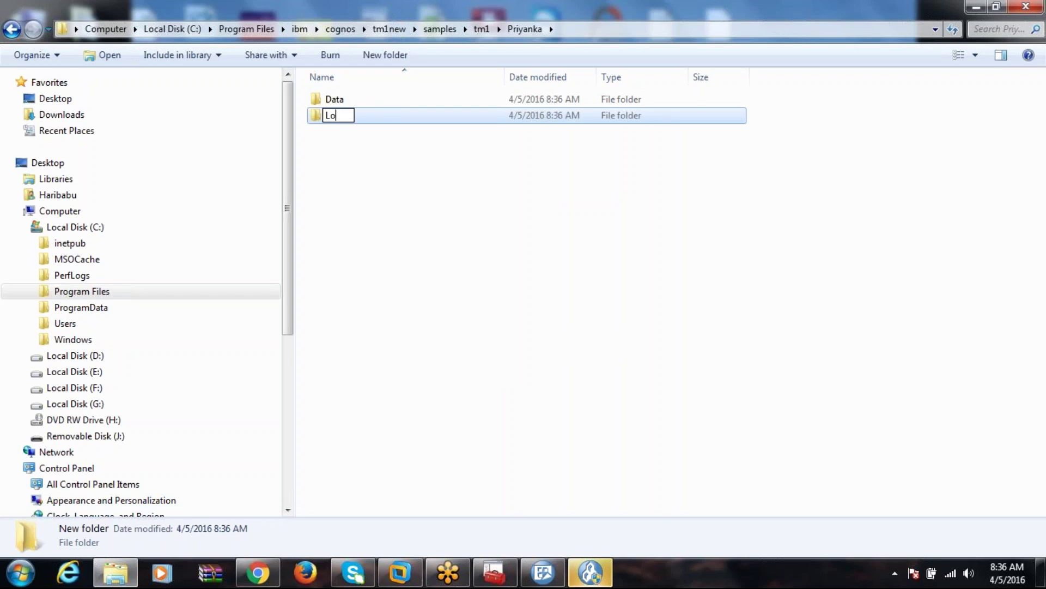
click(452, 298)
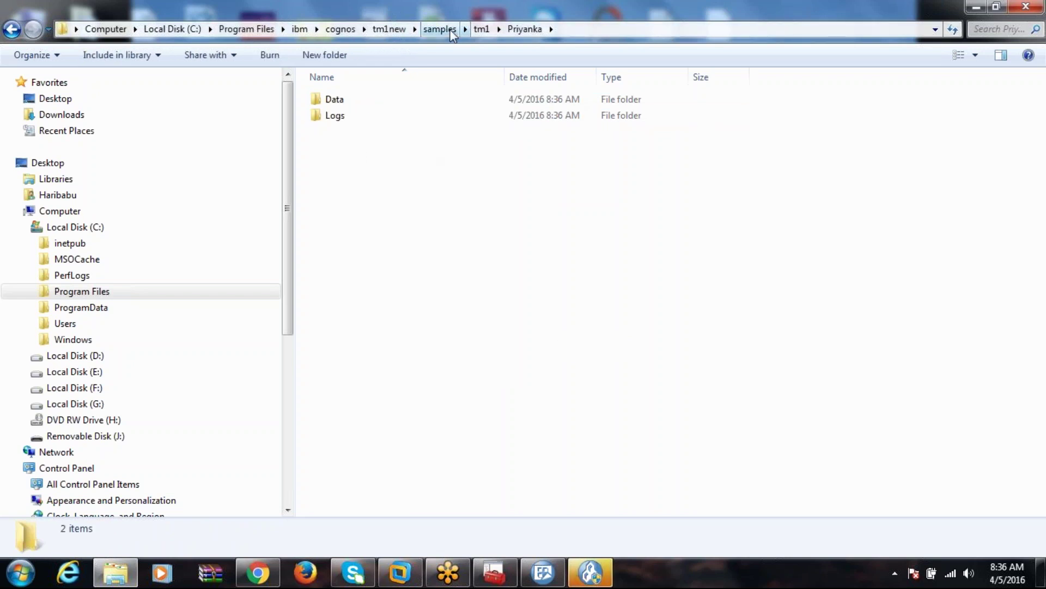
click(482, 29)
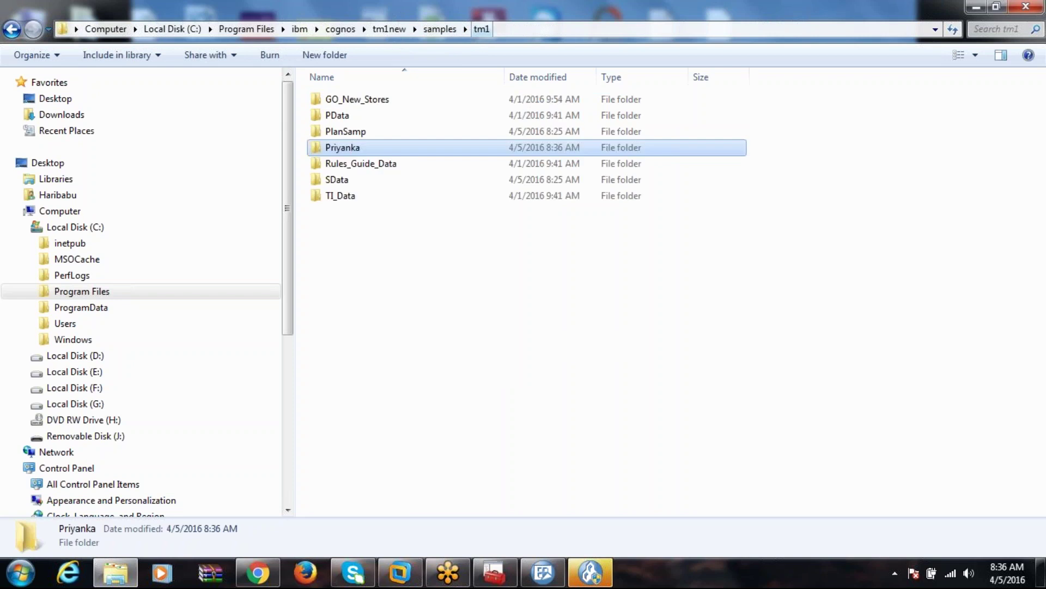
Open the PlanSamp folder and copy its Tm1s configuration file.
double_click(368, 137)
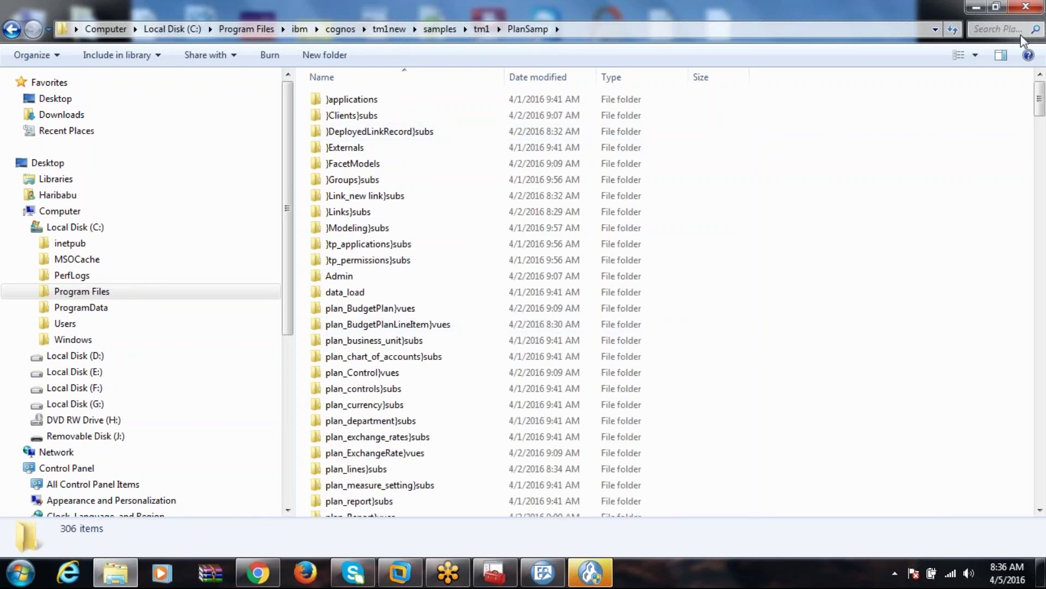
drag(1039, 107, 1038, 510)
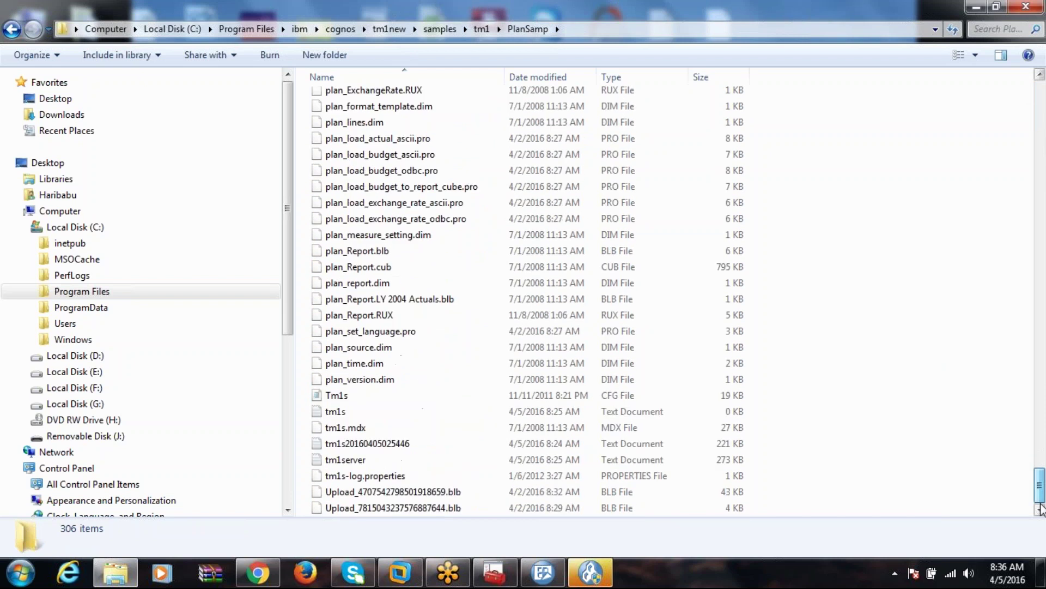
click(467, 398)
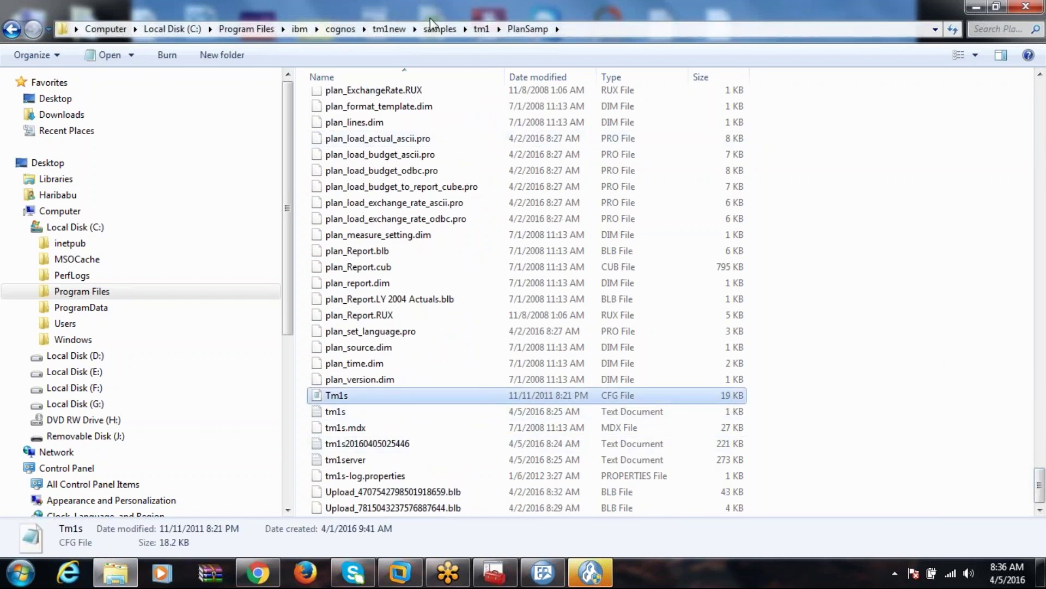
Paste Tm1s into the Priyanka folder, approving the administrator permission prompt.
click(482, 29)
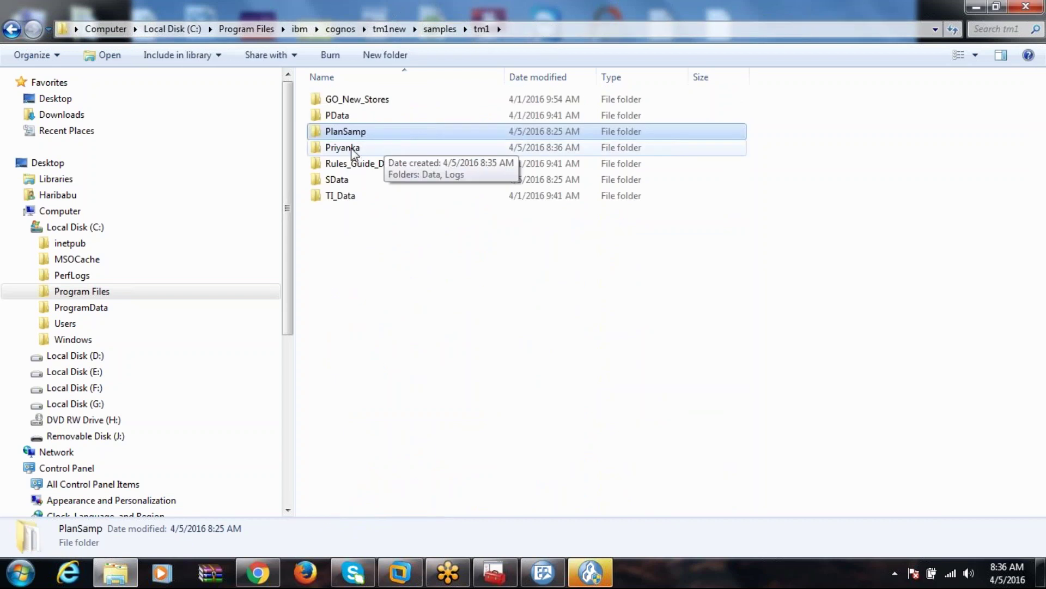
double_click(350, 148)
right_click(350, 181)
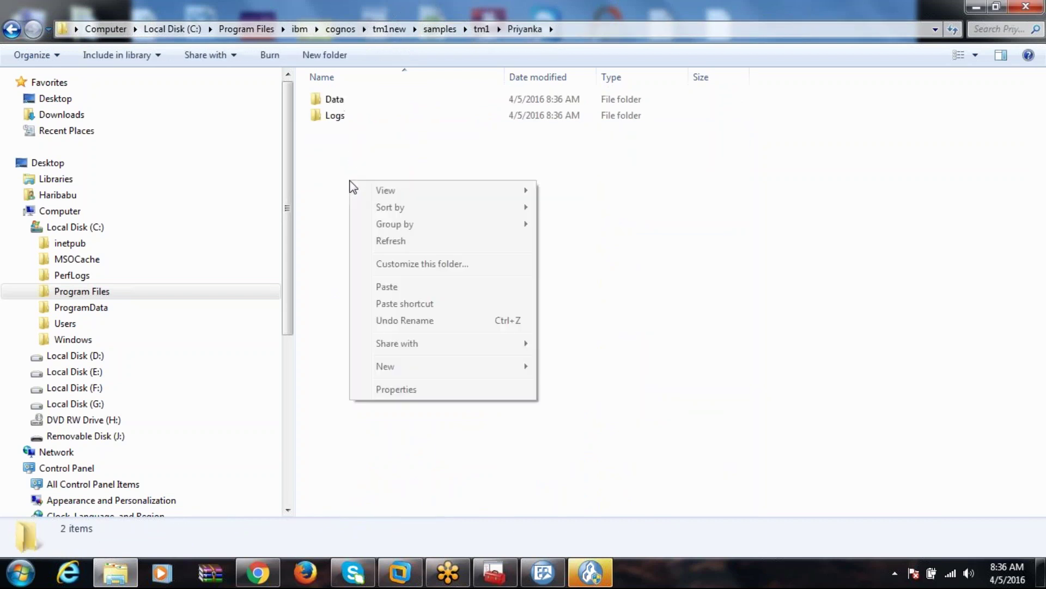
click(406, 287)
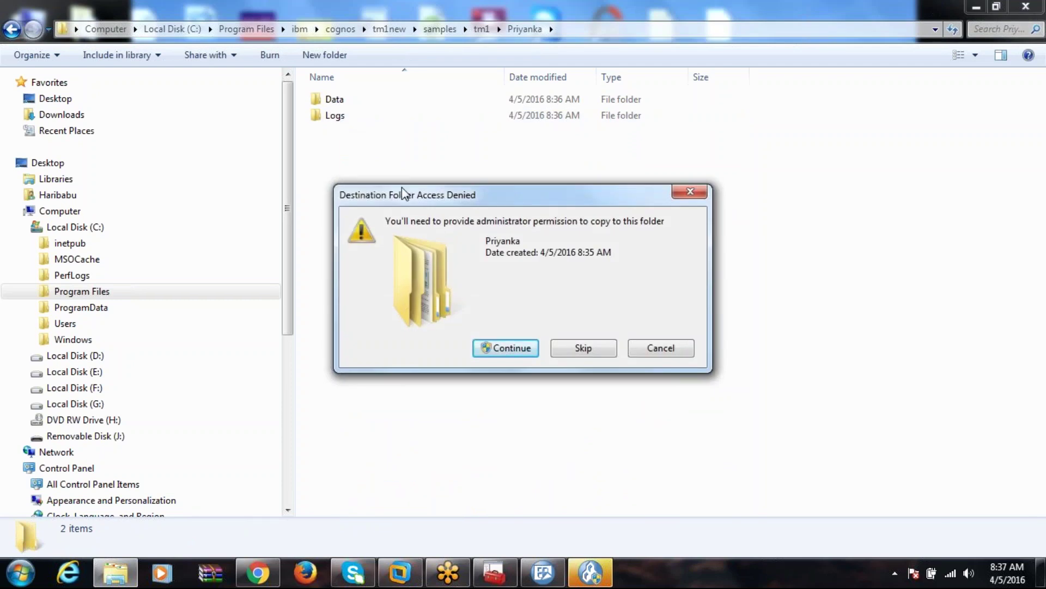
click(508, 348)
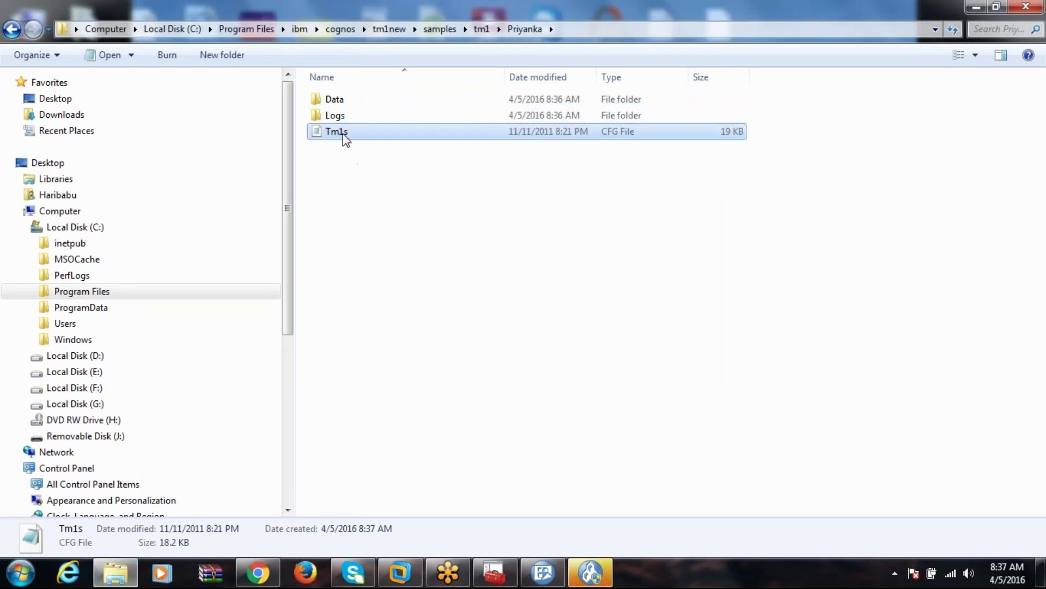
Open the copied Tm1s.cfg in Notepad and replace ServerName 'Planning Sample' with 'Priyanka'.
double_click(342, 133)
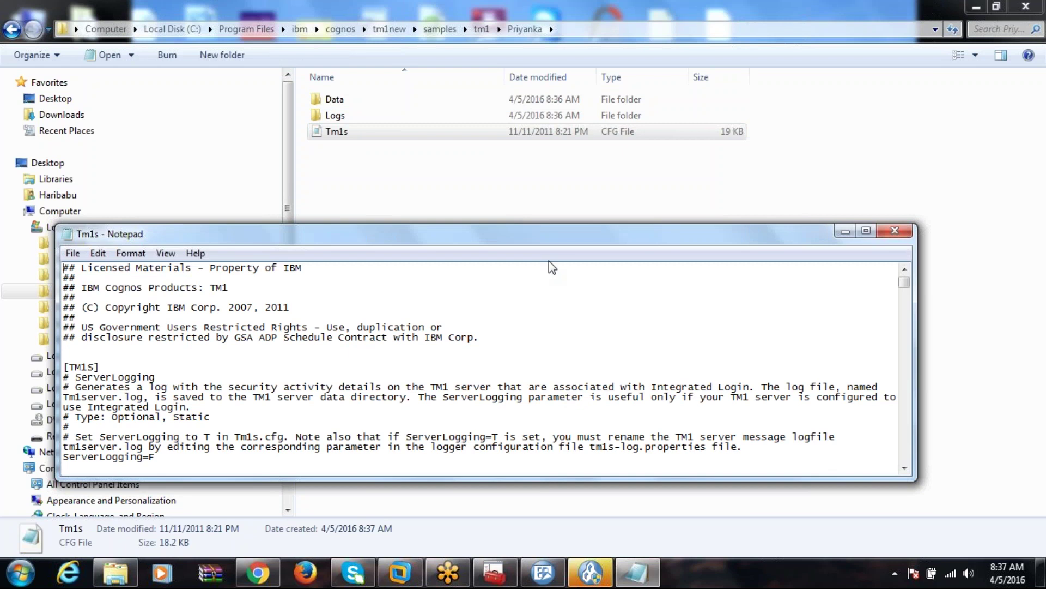
click(874, 234)
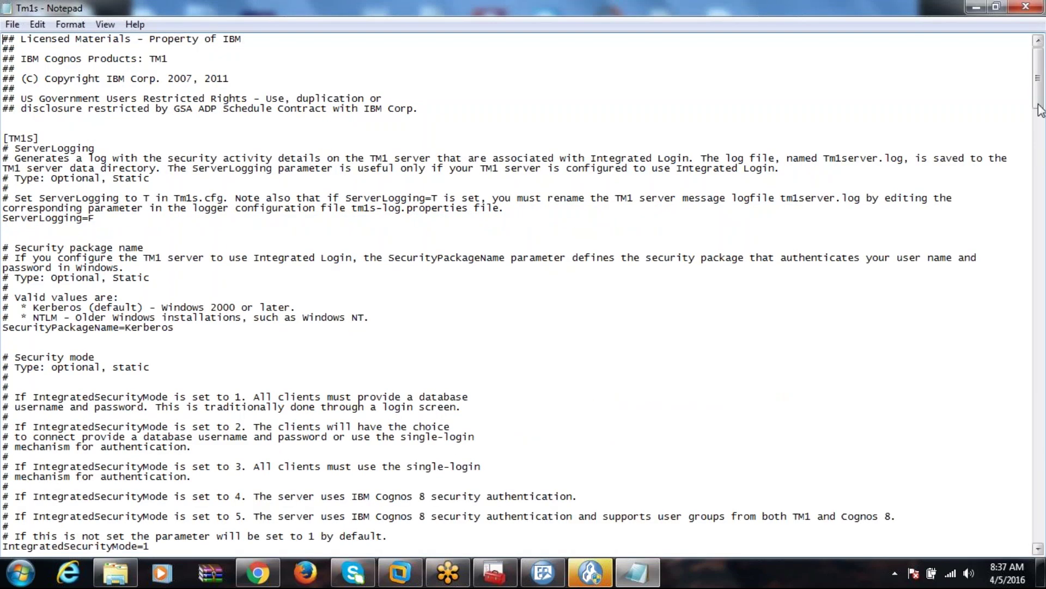
drag(1038, 85, 1044, 165)
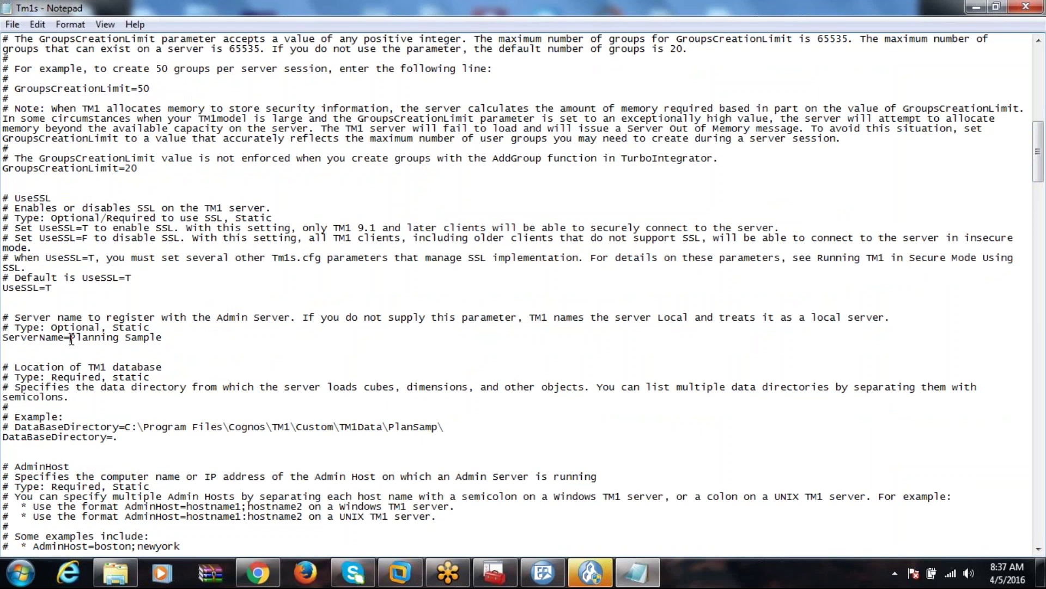
drag(71, 339, 166, 339)
text(Priyanka)
click(147, 377)
Replace the example DataBaseDirectory path with the Priyanka folder path from Explorer.
click(129, 584)
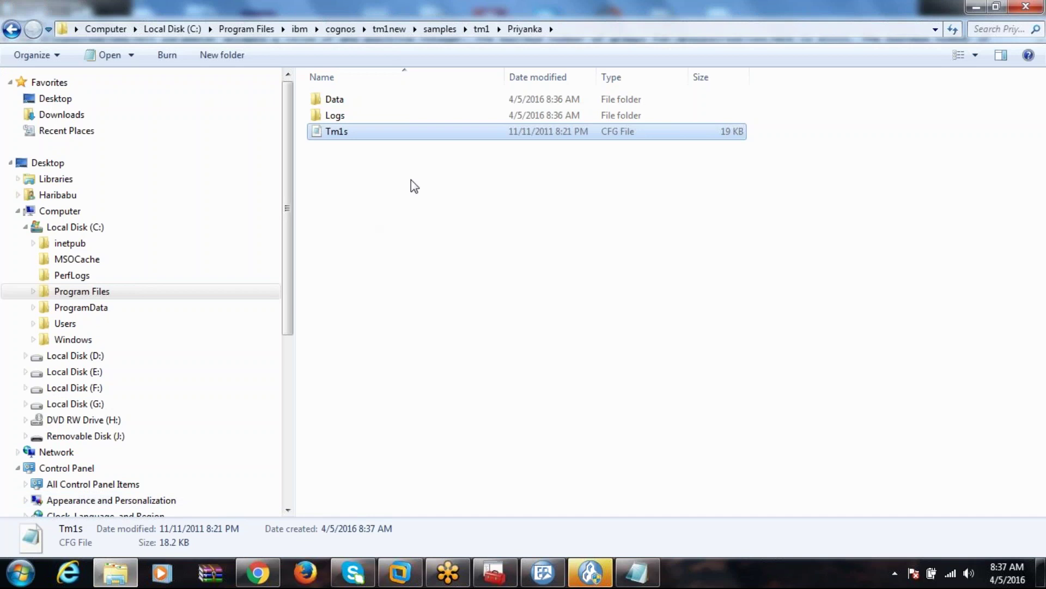
click(560, 28)
key(ctrl+c)
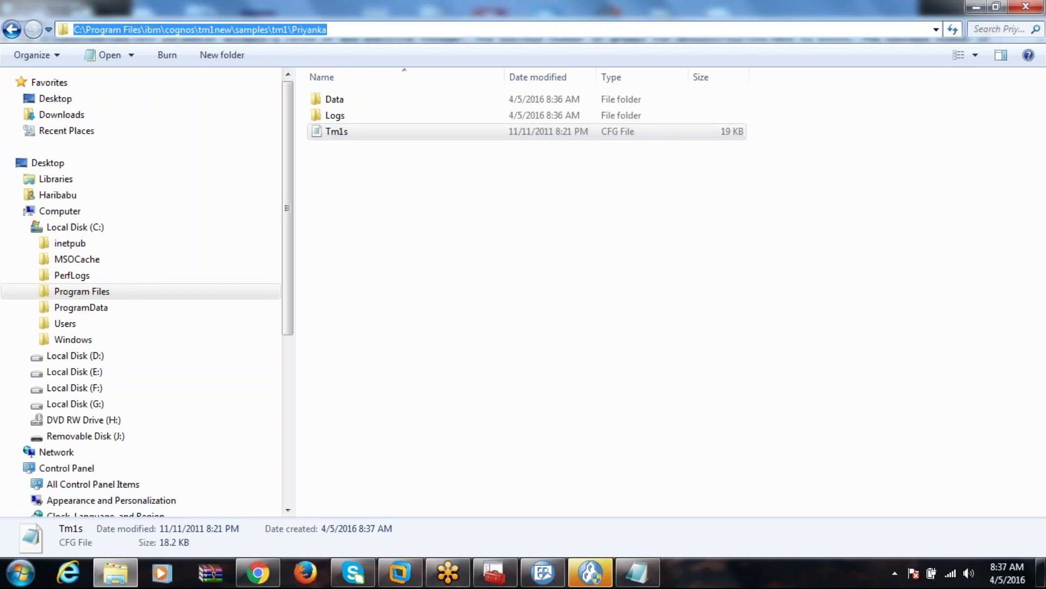
key(alt+Tab)
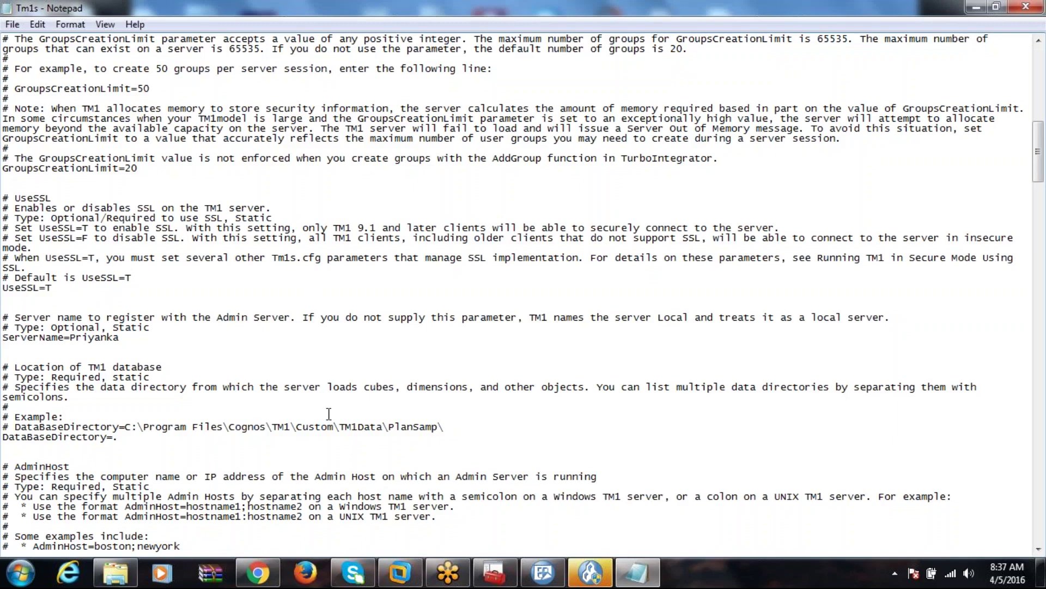
drag(448, 427, 123, 429)
key(ctrl+v)
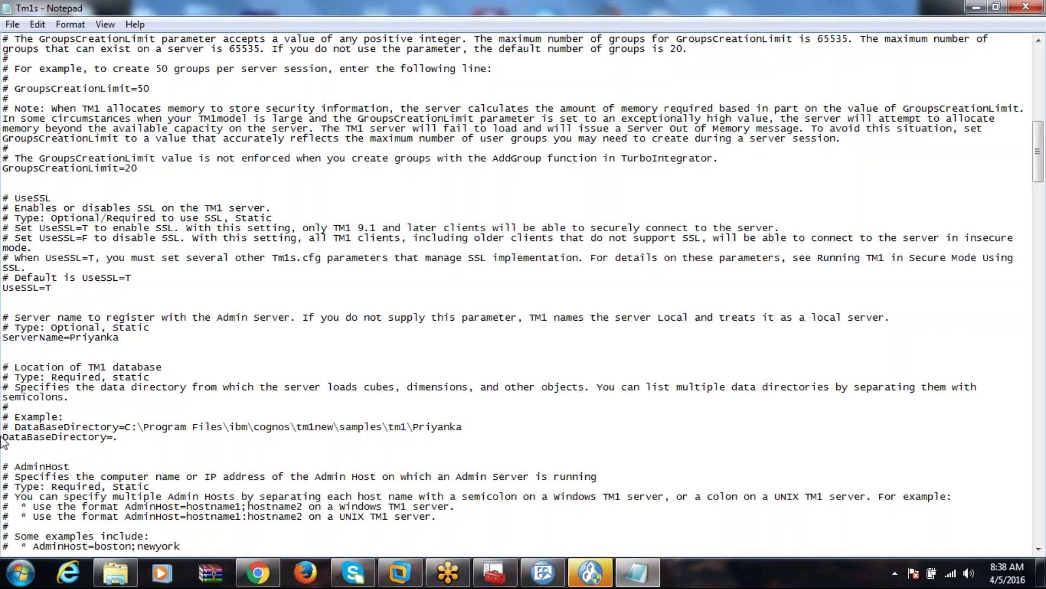
Comment out 'DataBaseDirectory=.' and uncomment the new Priyanka DataBaseDirectory line.
key(Up)
click(7, 433)
text(#)
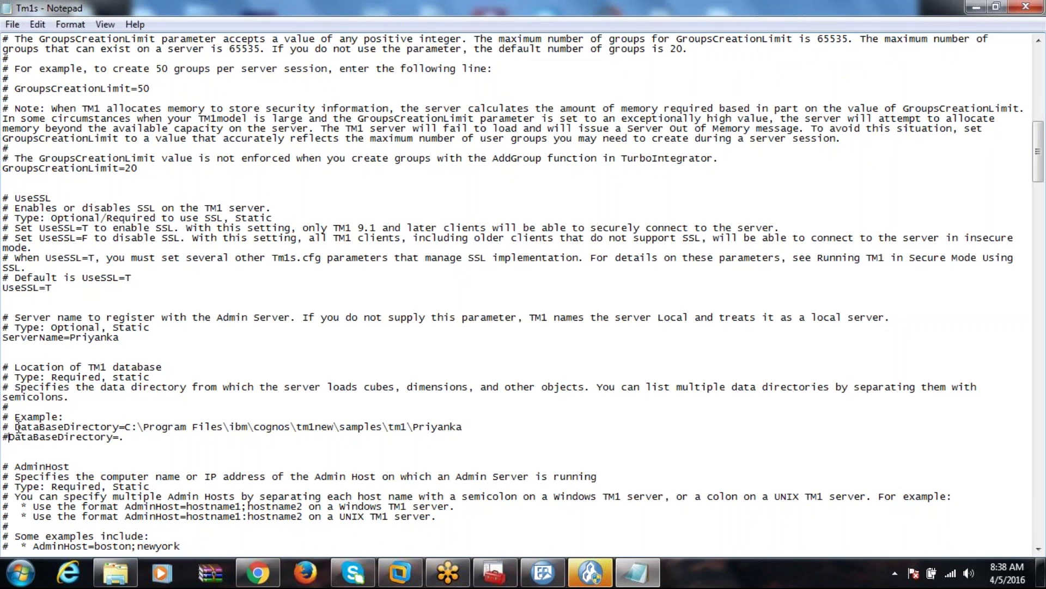
drag(14, 426, 2, 427)
key(Delete)
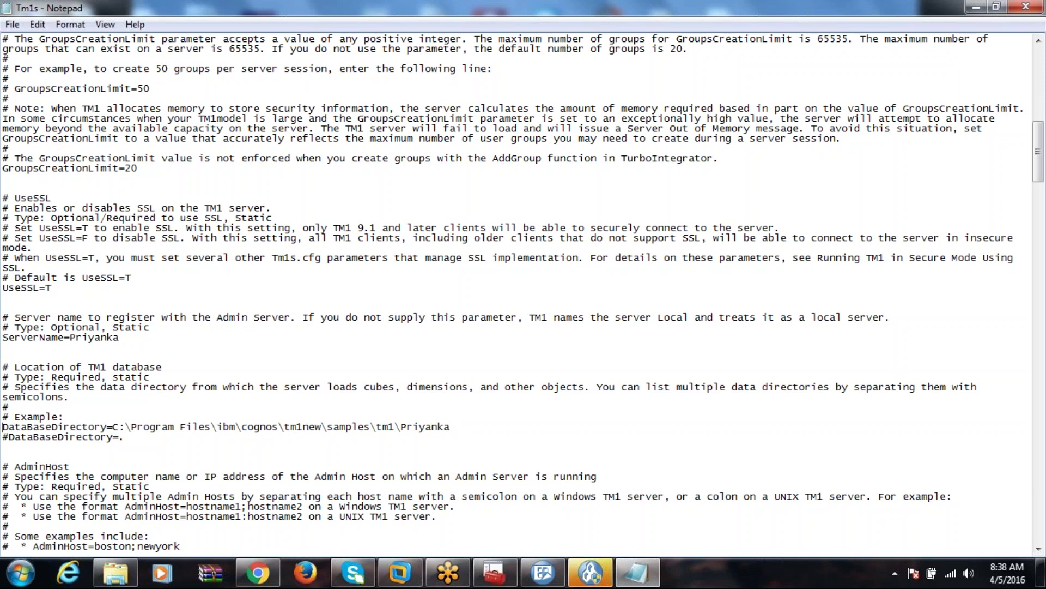
click(452, 428)
Set PortNumber to 12390, within the valid 5000–49151 range, and save Tm1s.cfg.
click(1040, 549)
scroll(1041, 552, down, 5)
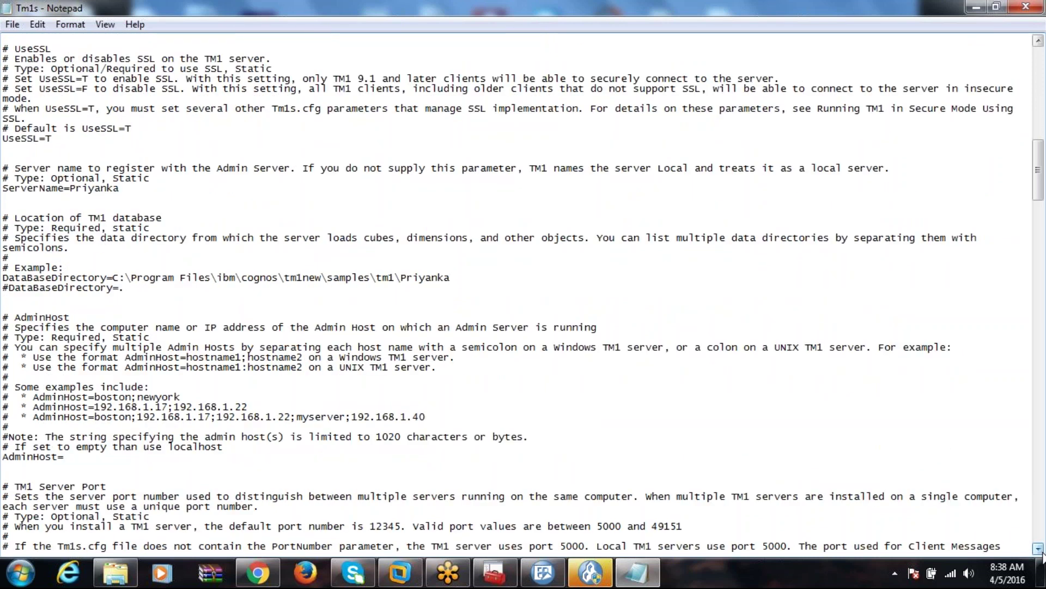
scroll(1041, 552, down, 4)
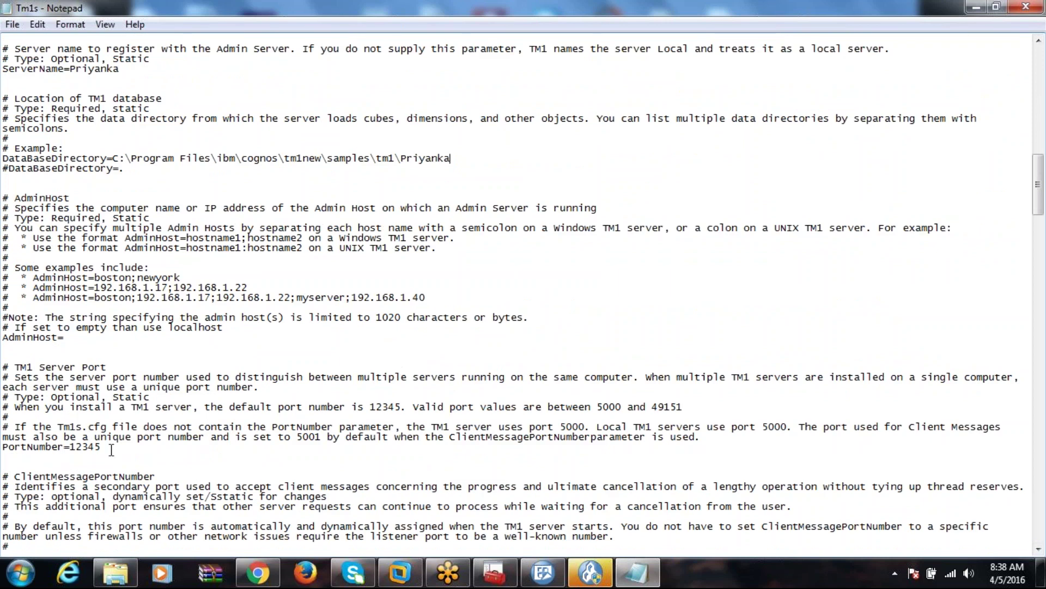
drag(112, 448, 90, 448)
text(90)
drag(597, 408, 682, 408)
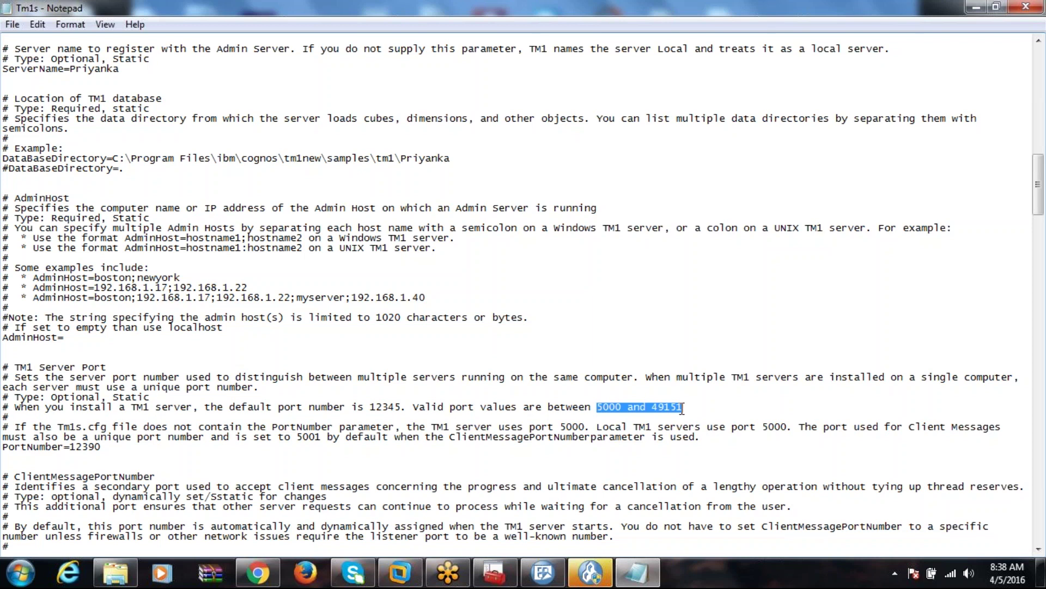
click(90, 434)
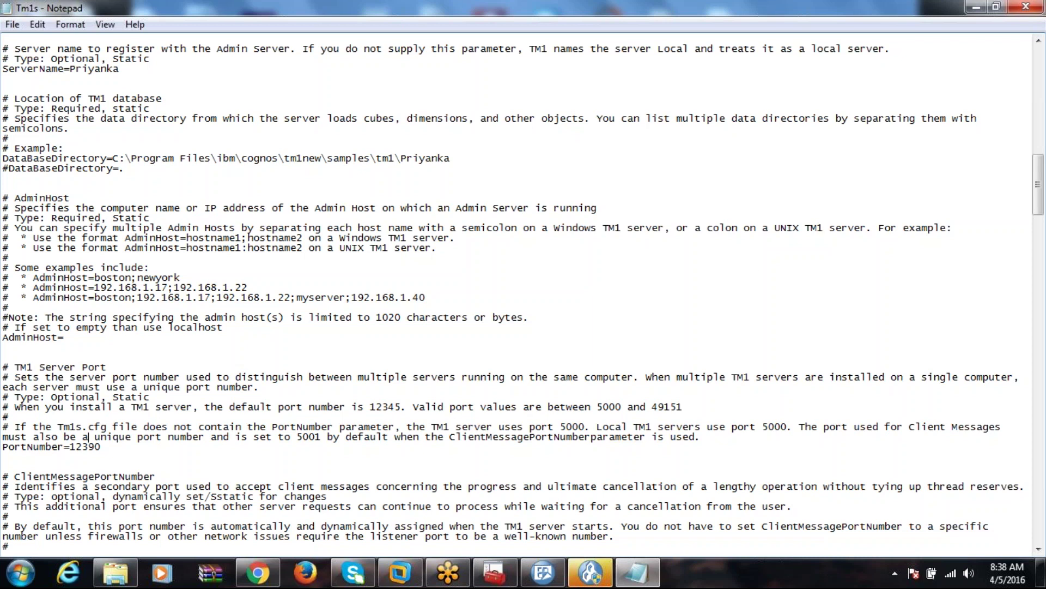
click(13, 25)
click(51, 77)
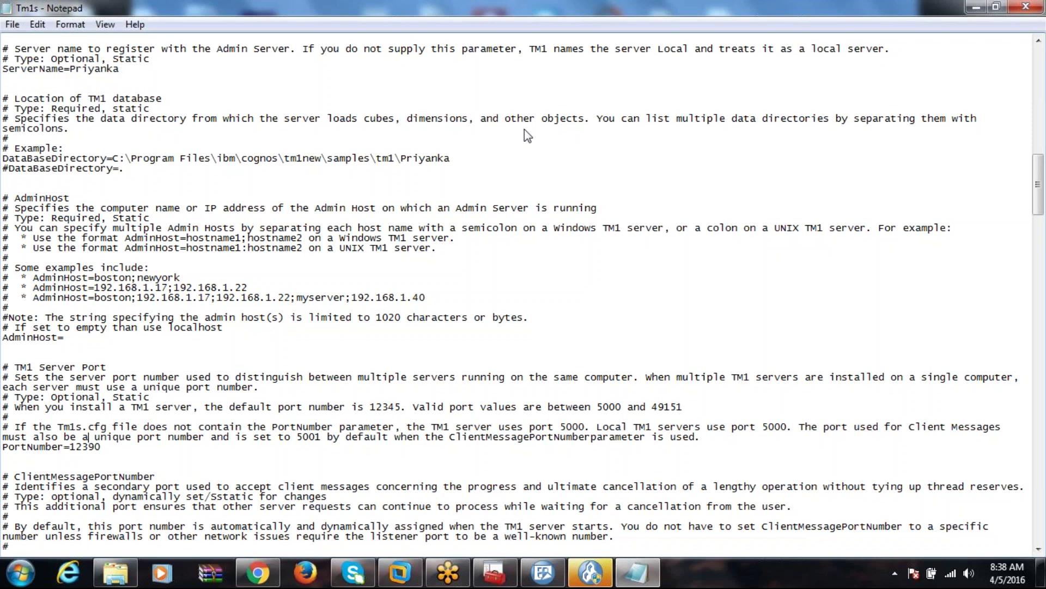
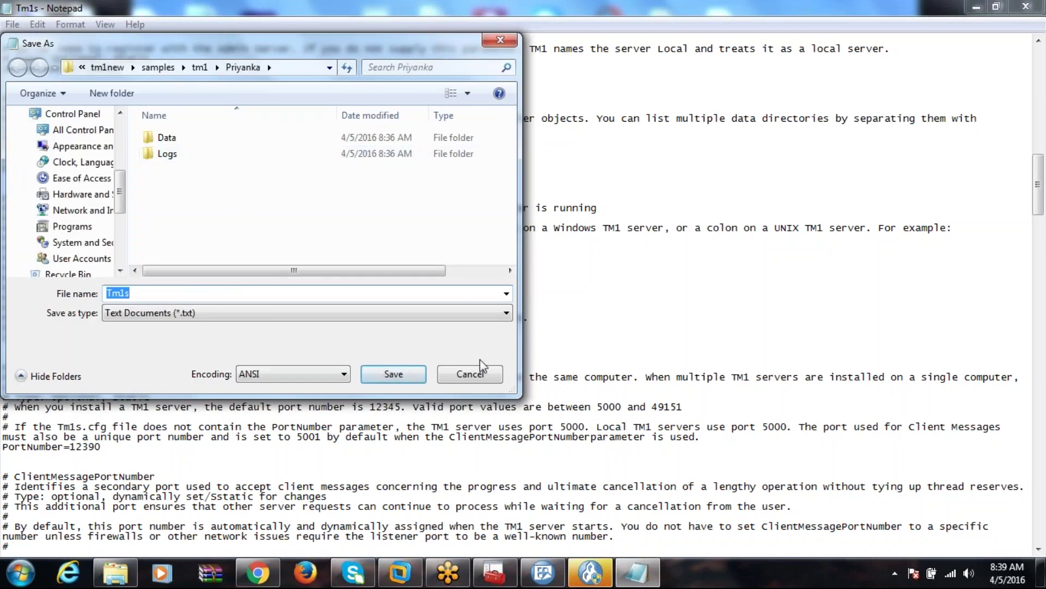
Abandon the first save dialog and start saving the edited config again, checking the Priyanka folder in Explorer.
click(485, 374)
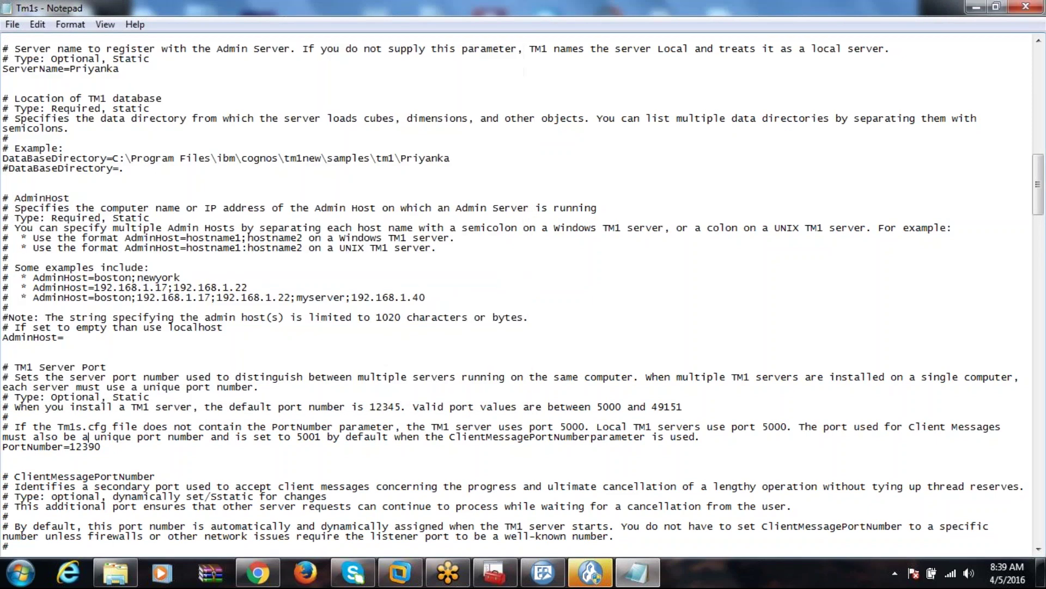
click(12, 25)
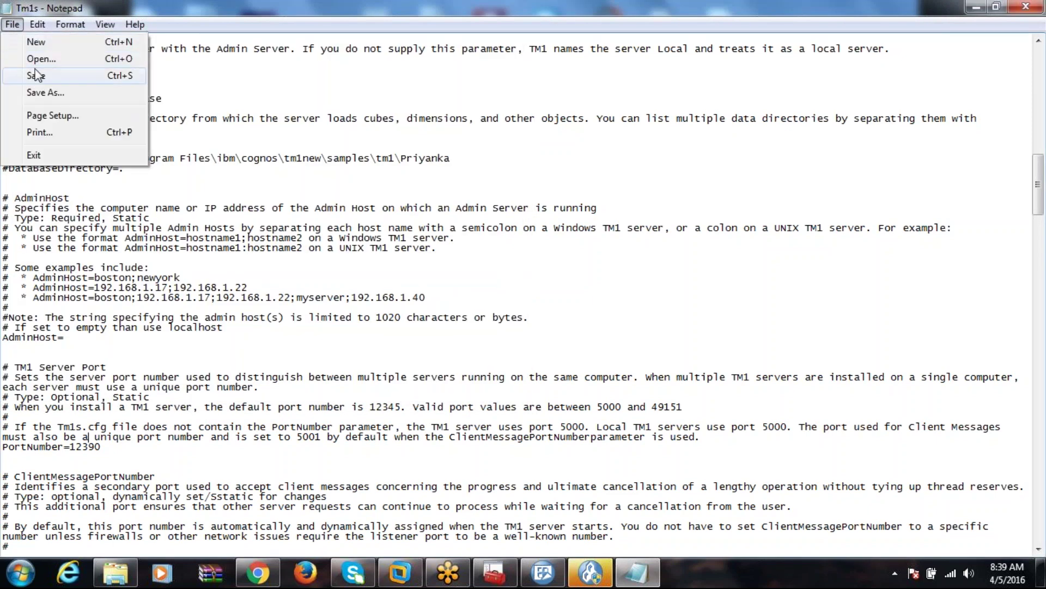
click(33, 72)
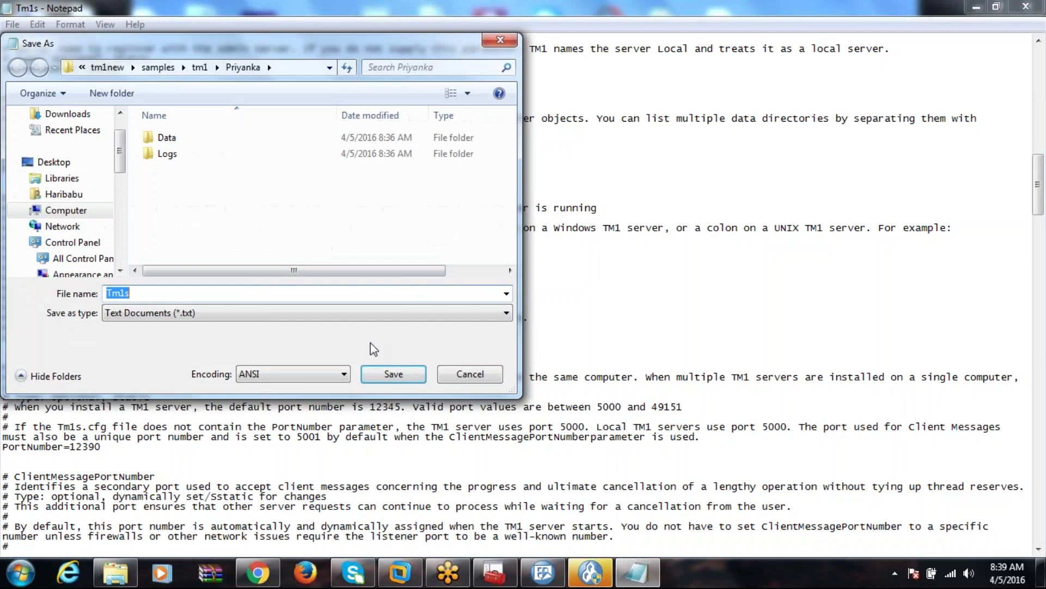
click(389, 317)
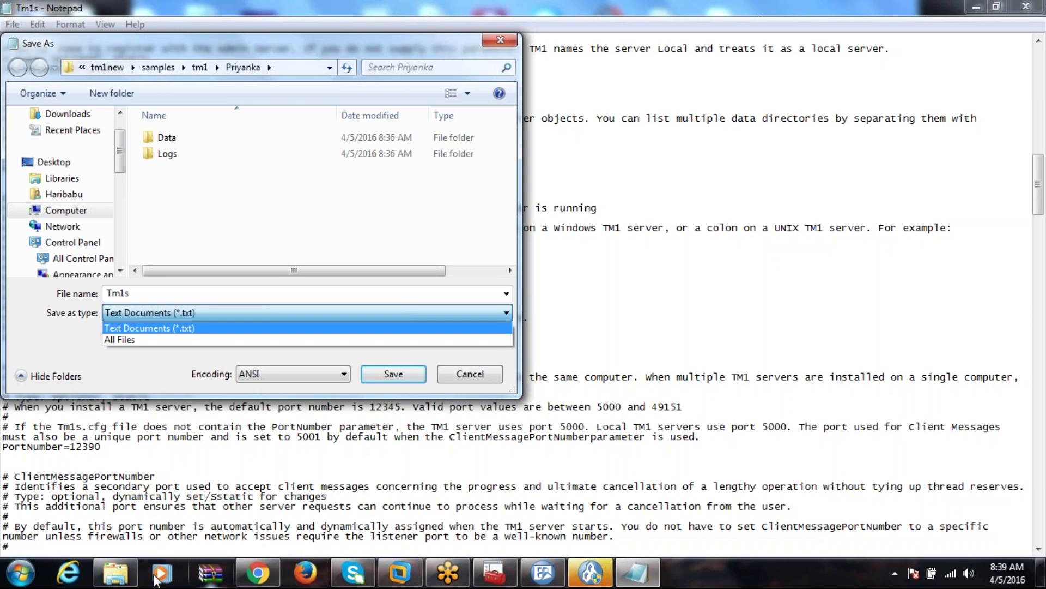
click(129, 577)
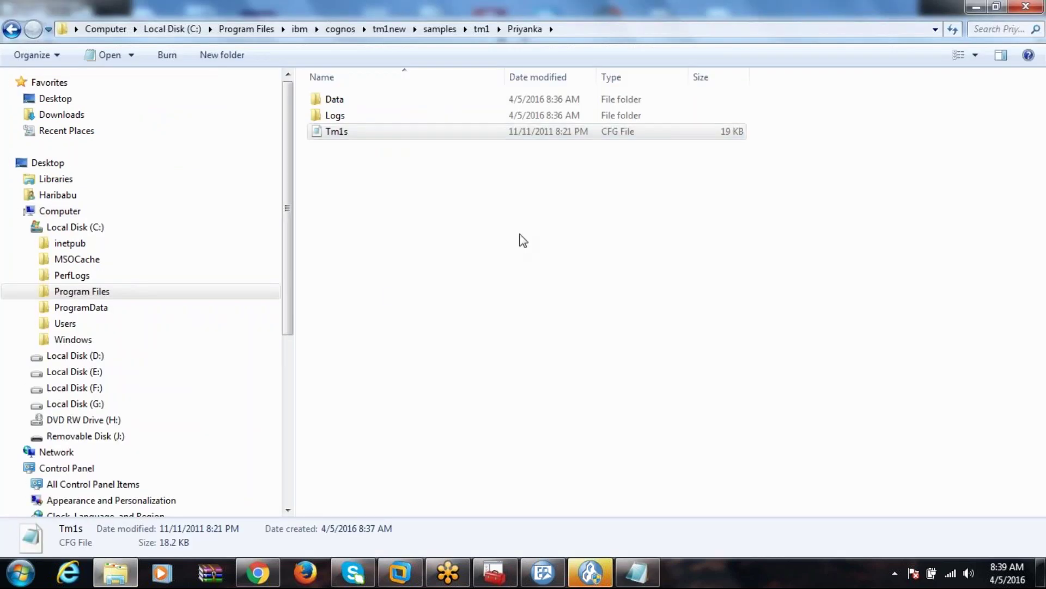
key(alt+Tab)
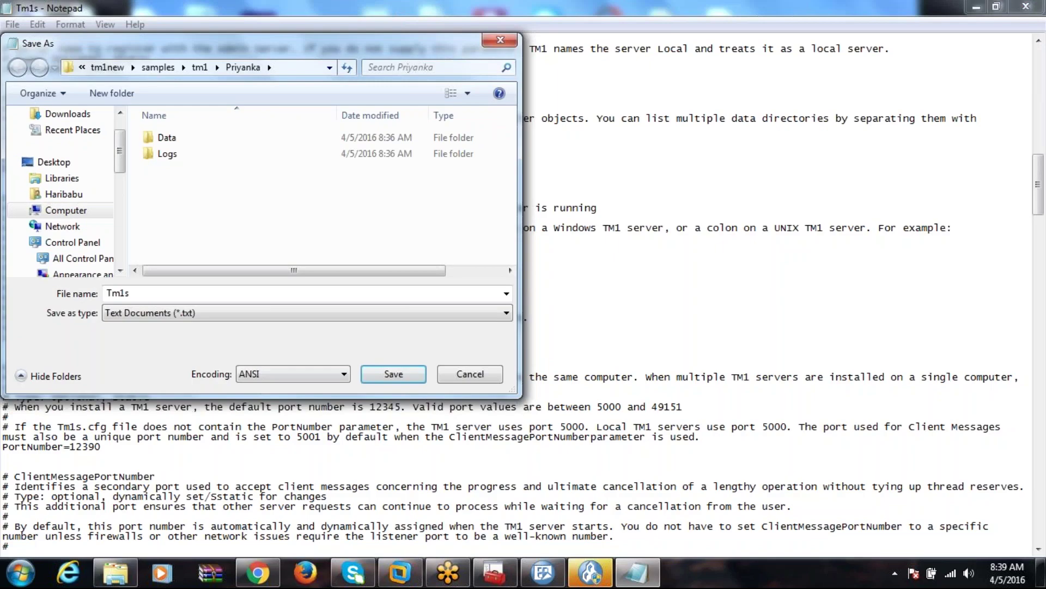
Save as Tm1s.CFG with All Files type over the existing Tm1s; access is denied.
click(252, 294)
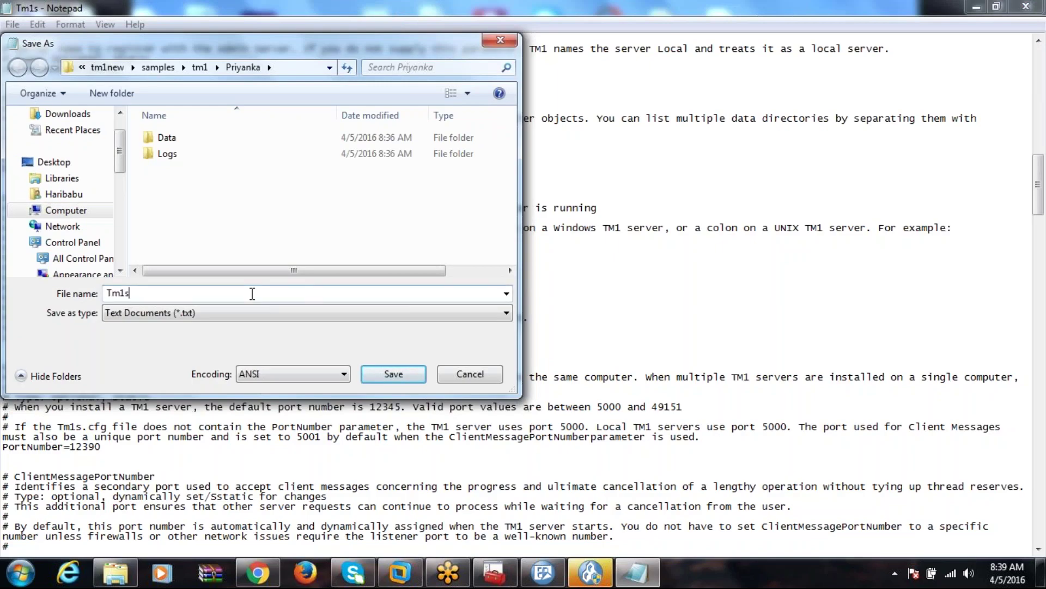
text(.CFG)
click(262, 313)
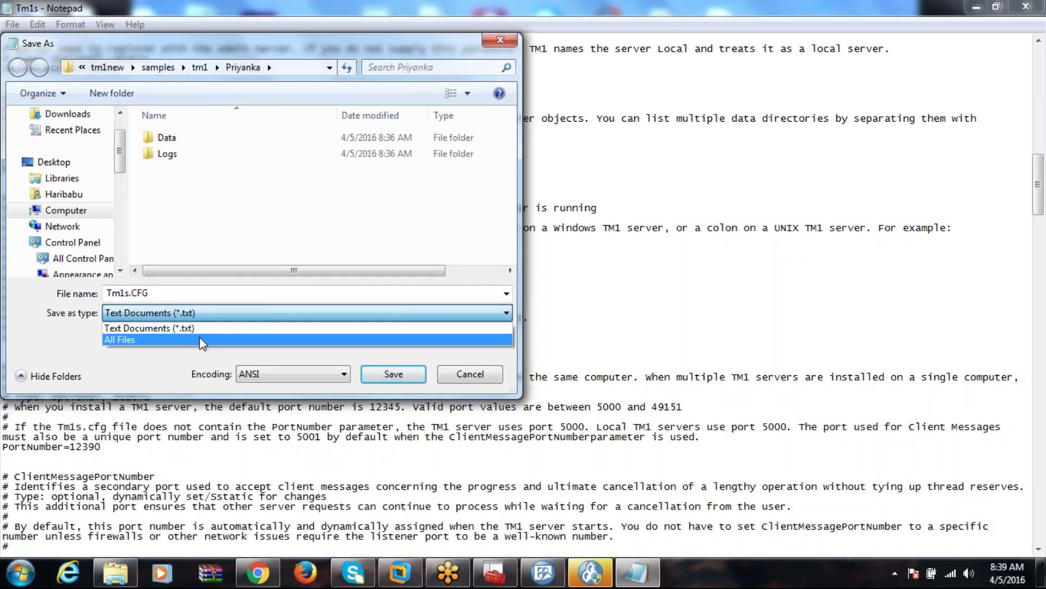
click(200, 337)
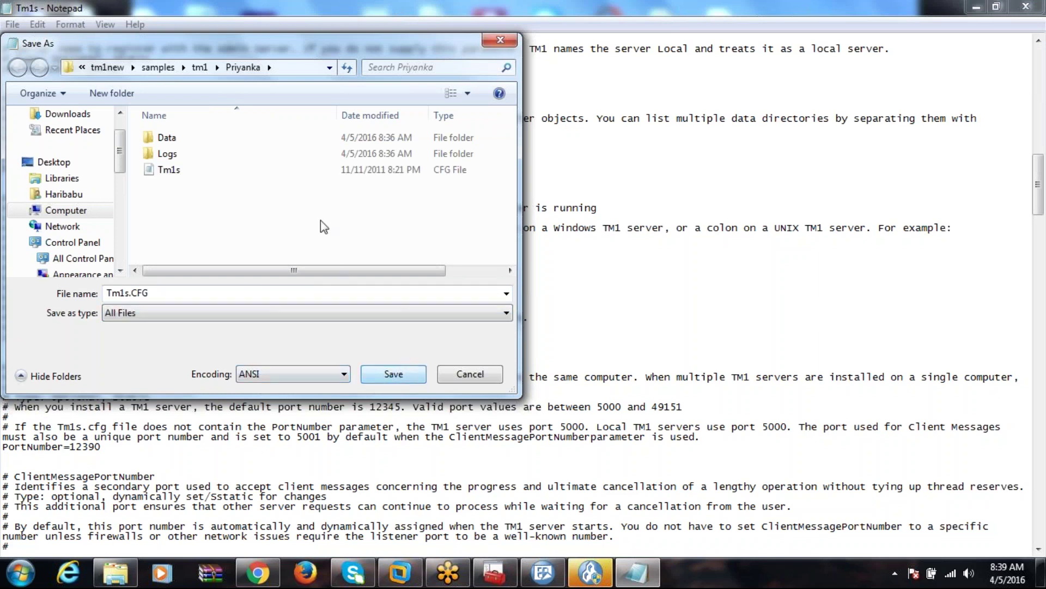
click(229, 174)
click(394, 373)
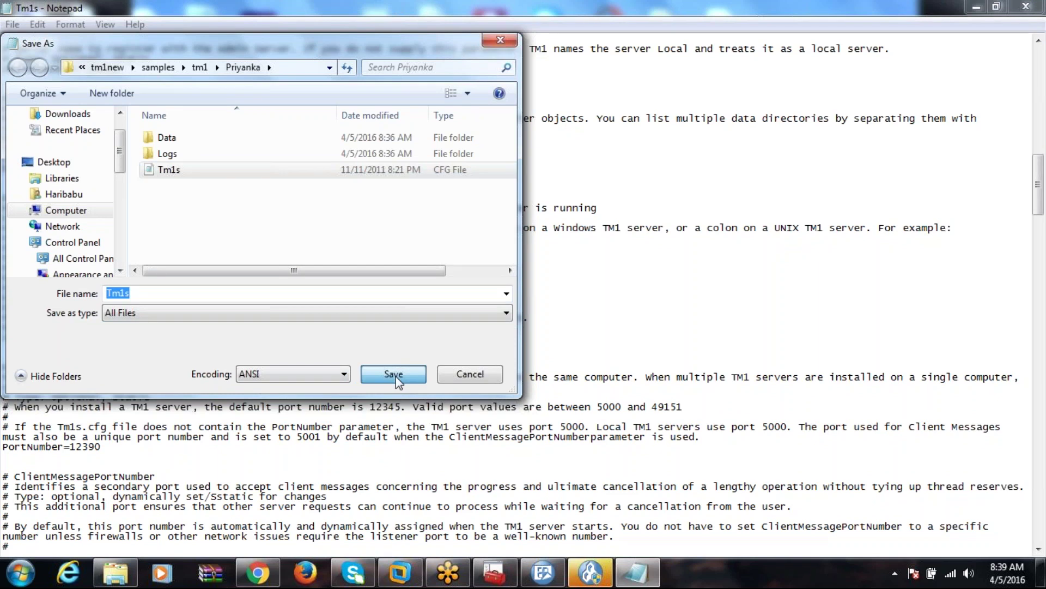
click(561, 287)
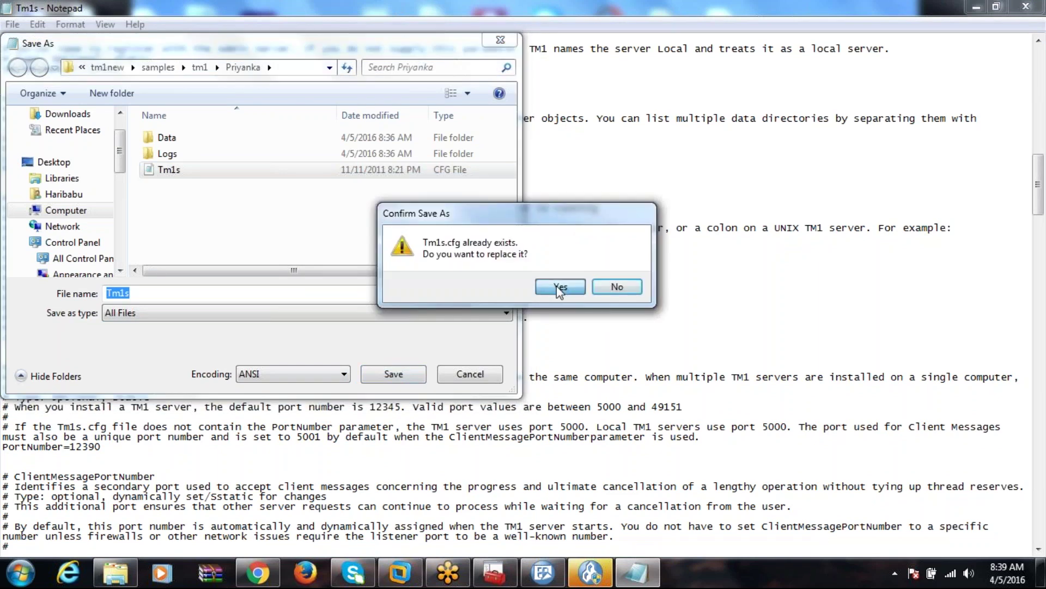
click(576, 349)
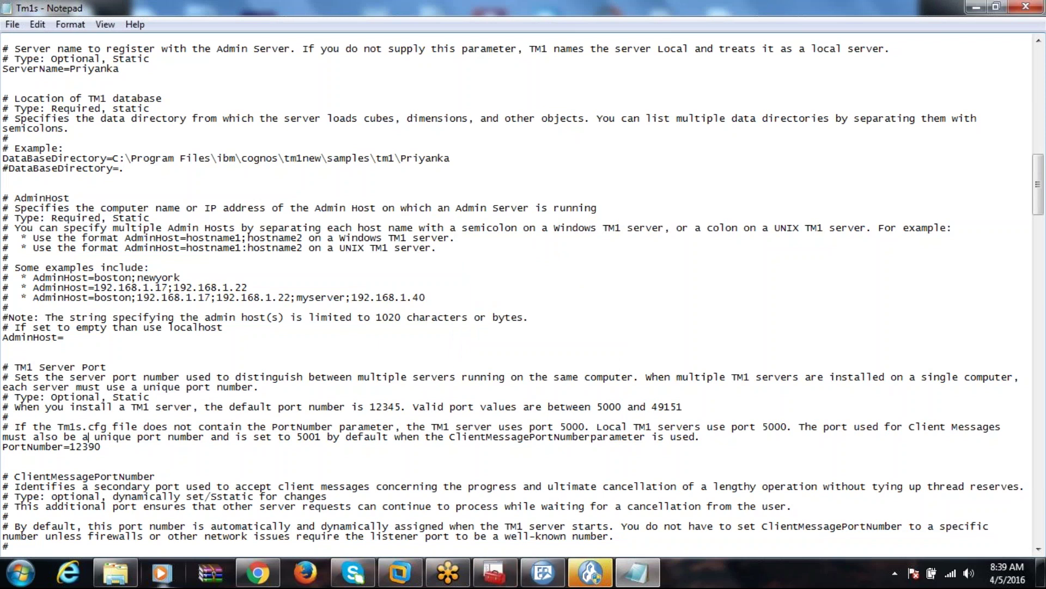
Start a Save As copy of the config named Tm1s1.CFG.
click(120, 582)
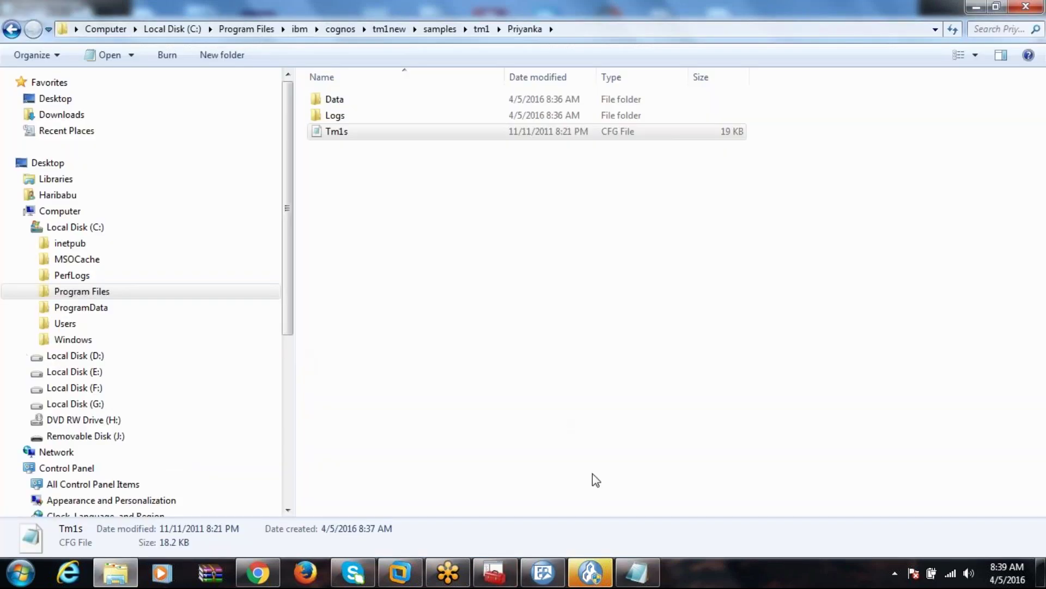
click(635, 569)
click(12, 24)
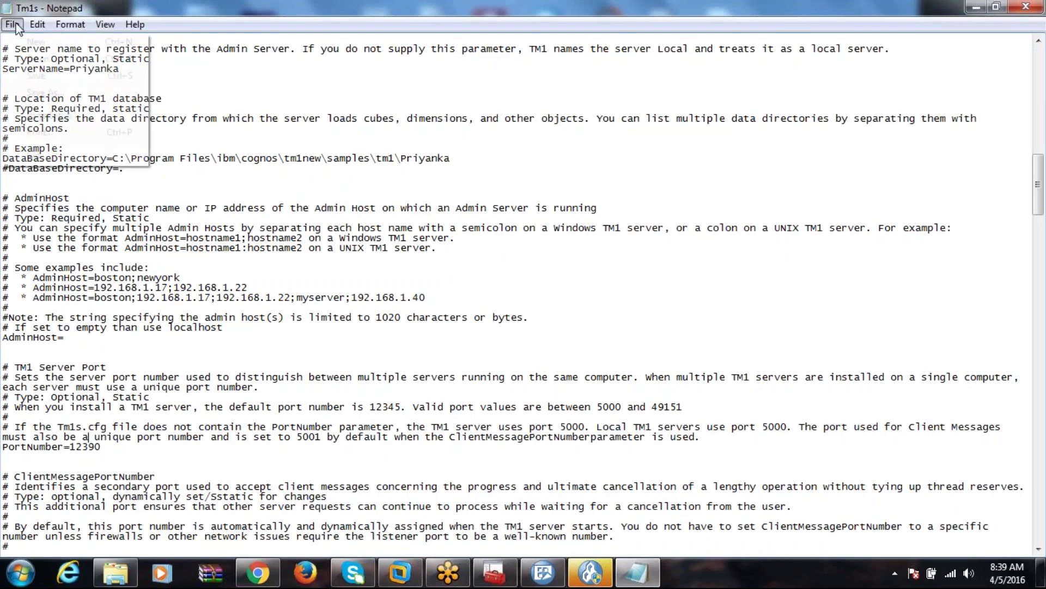
click(51, 94)
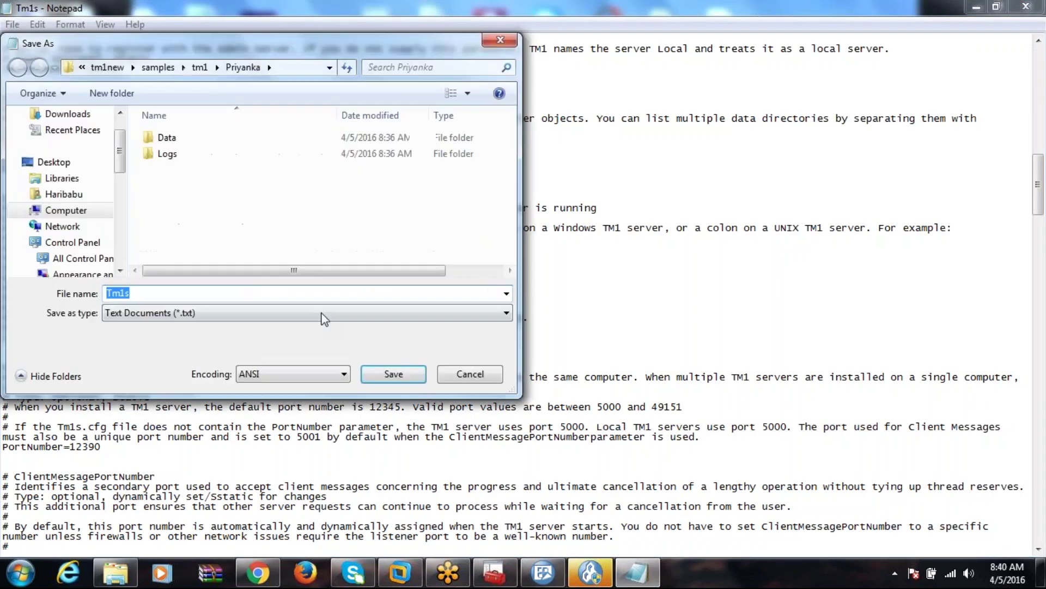
key(End)
text(.)
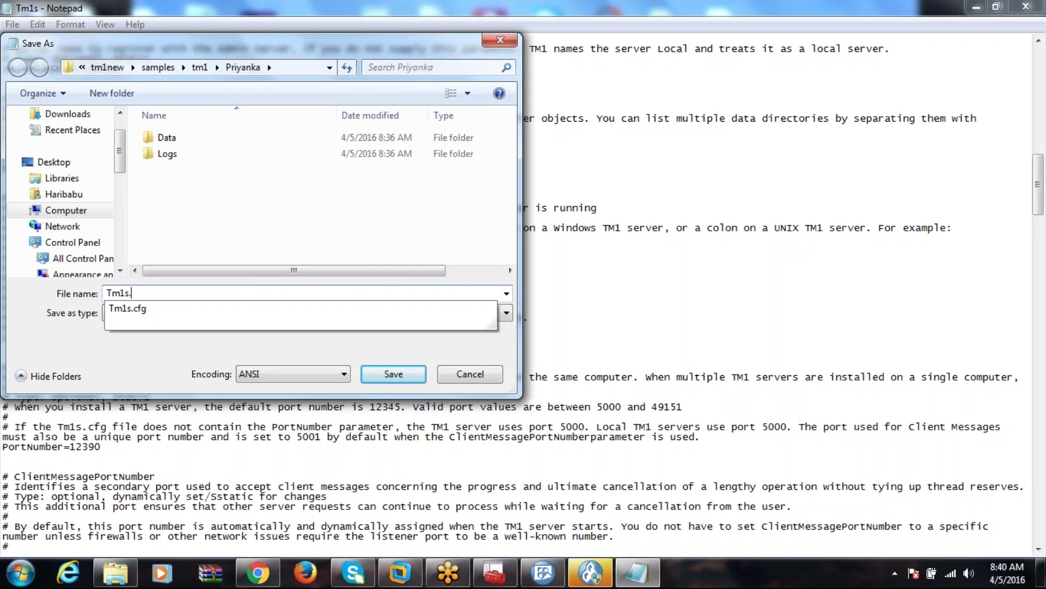
text(CFB)
text(G)
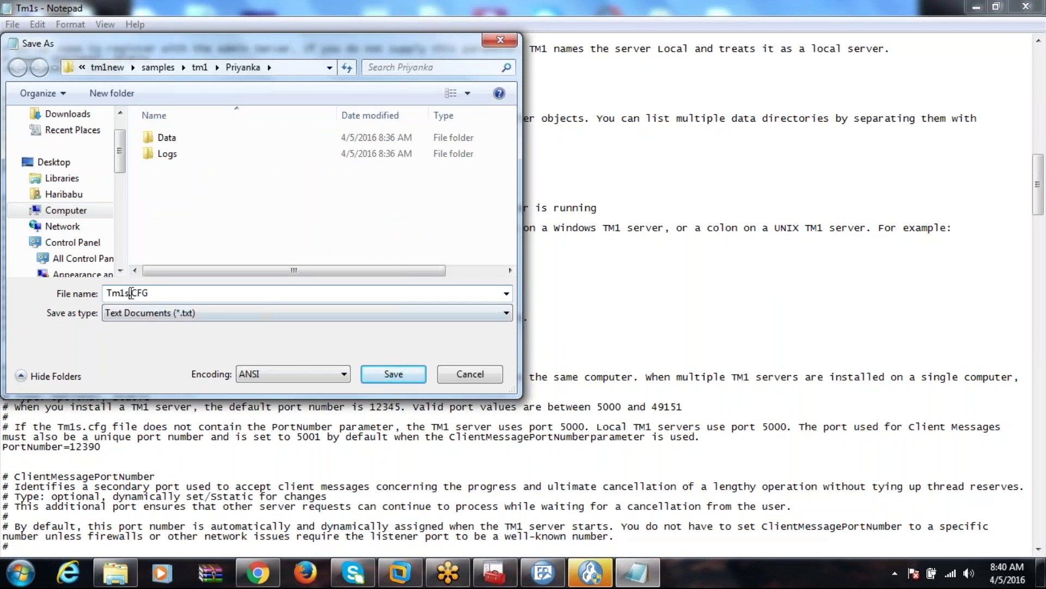
click(130, 293)
text(1)
Save the copy as All Files, then cancel when redirected to the user folder.
click(224, 312)
click(161, 342)
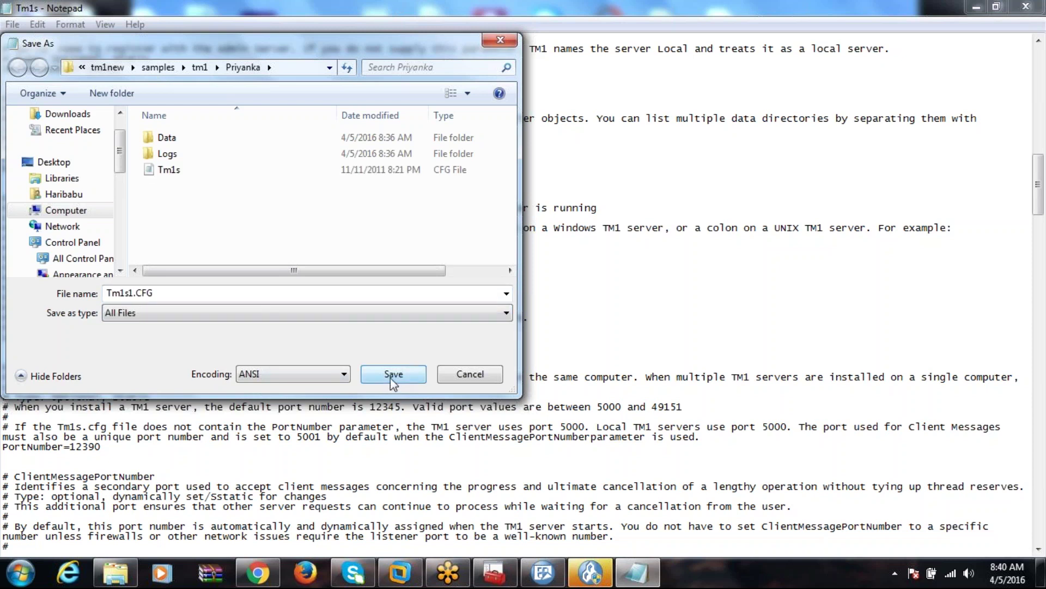
click(390, 376)
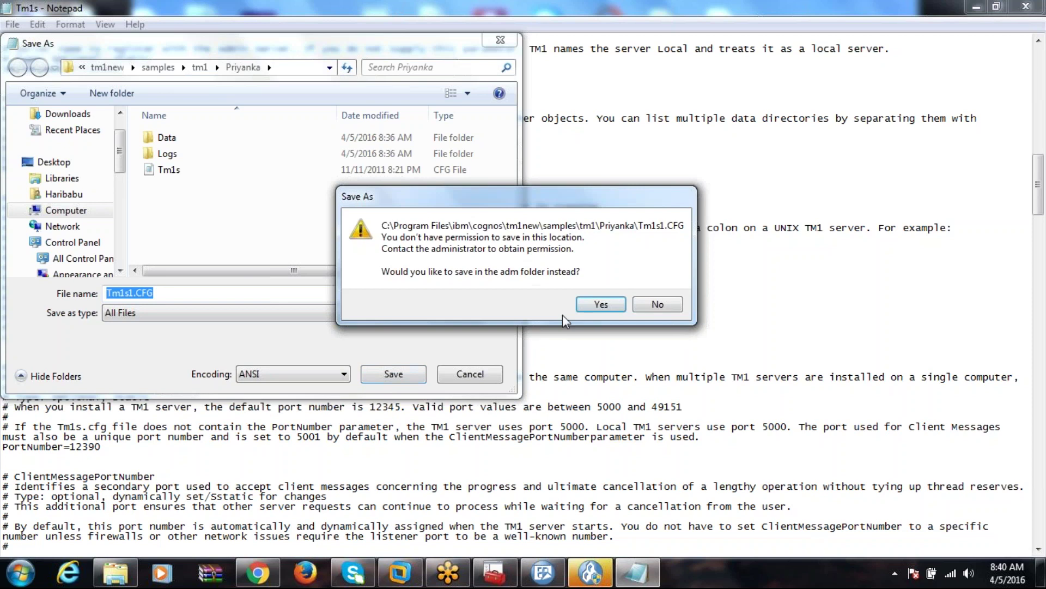
click(601, 304)
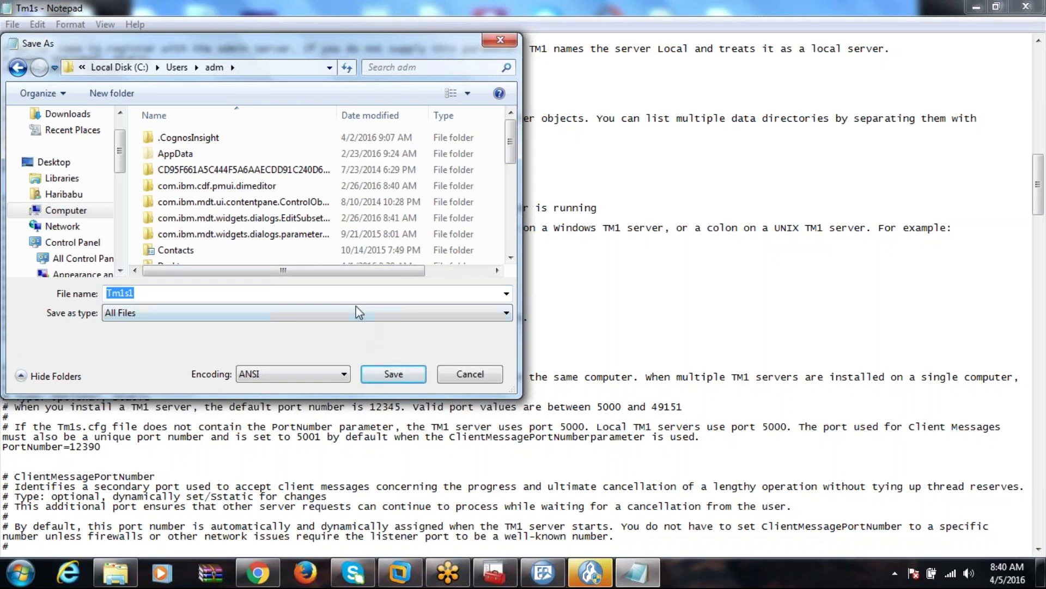
click(466, 381)
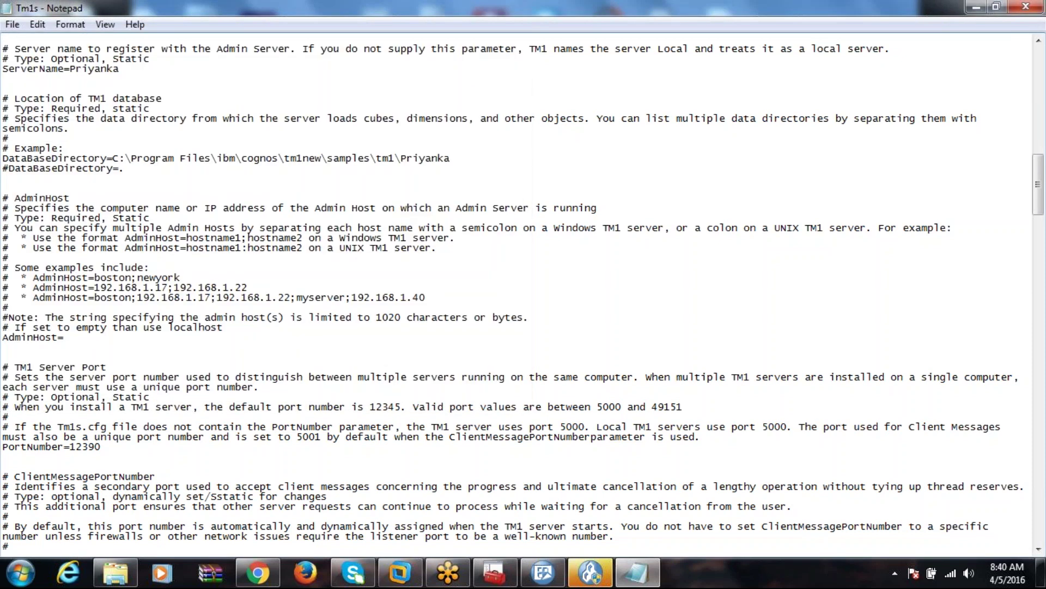
Close Notepad saving over Tm1s.cfg, dismiss the access-denied error, and show the tm1 samples folder.
click(1026, 6)
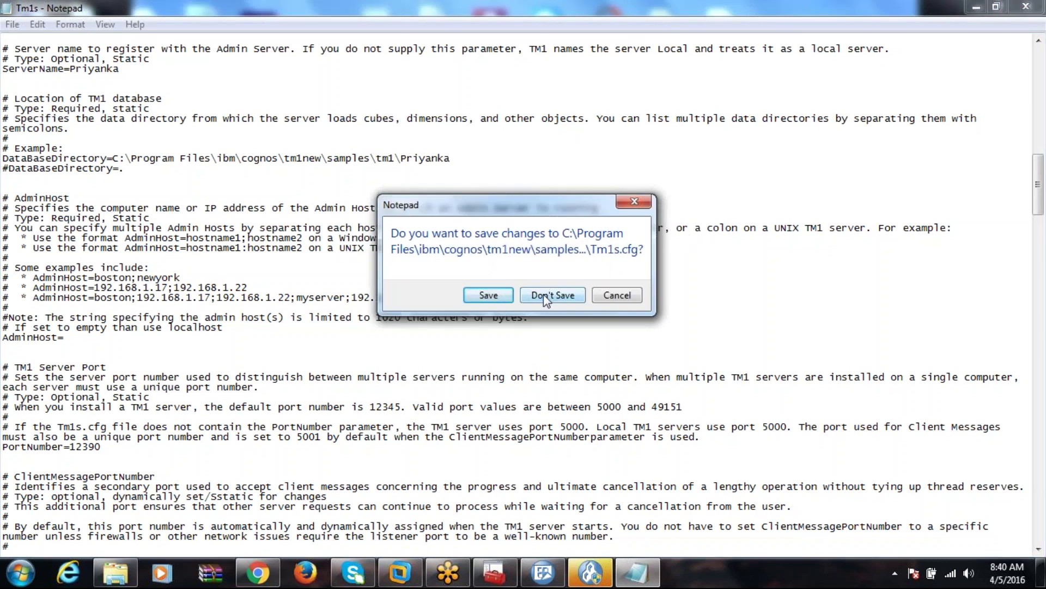
click(495, 295)
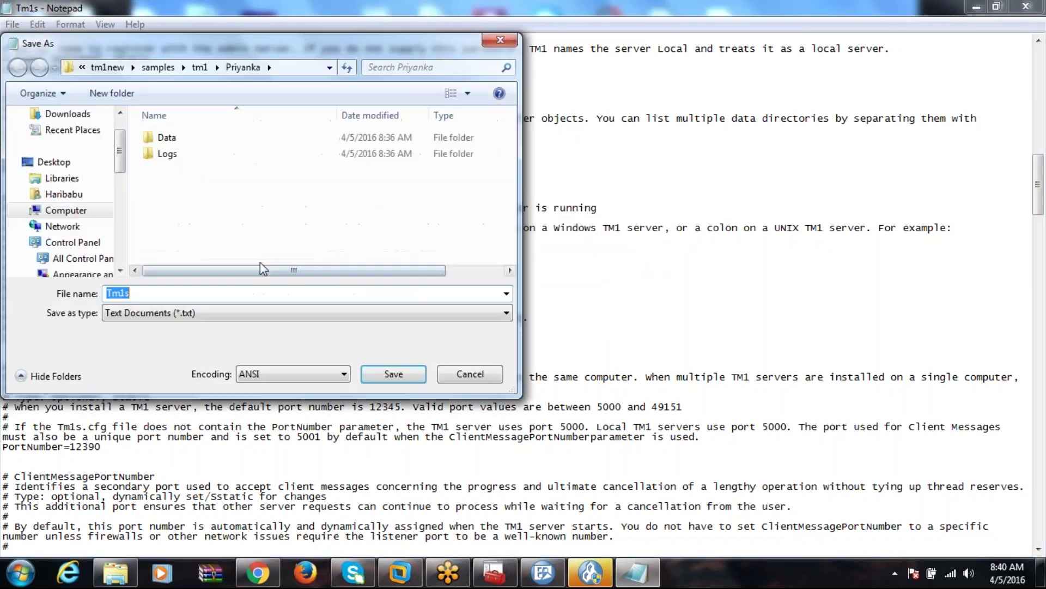
click(389, 376)
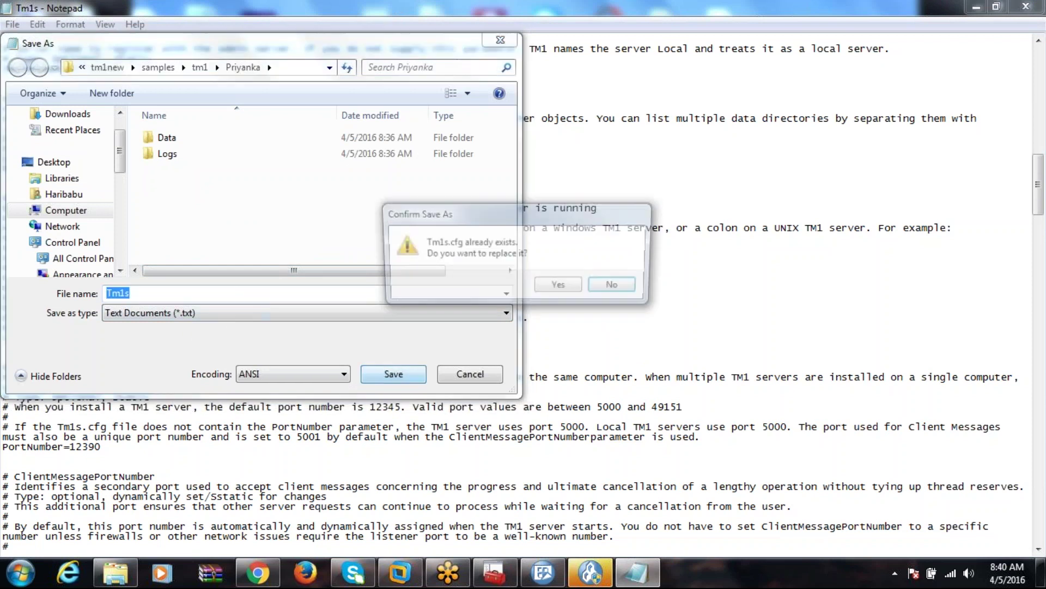
click(559, 287)
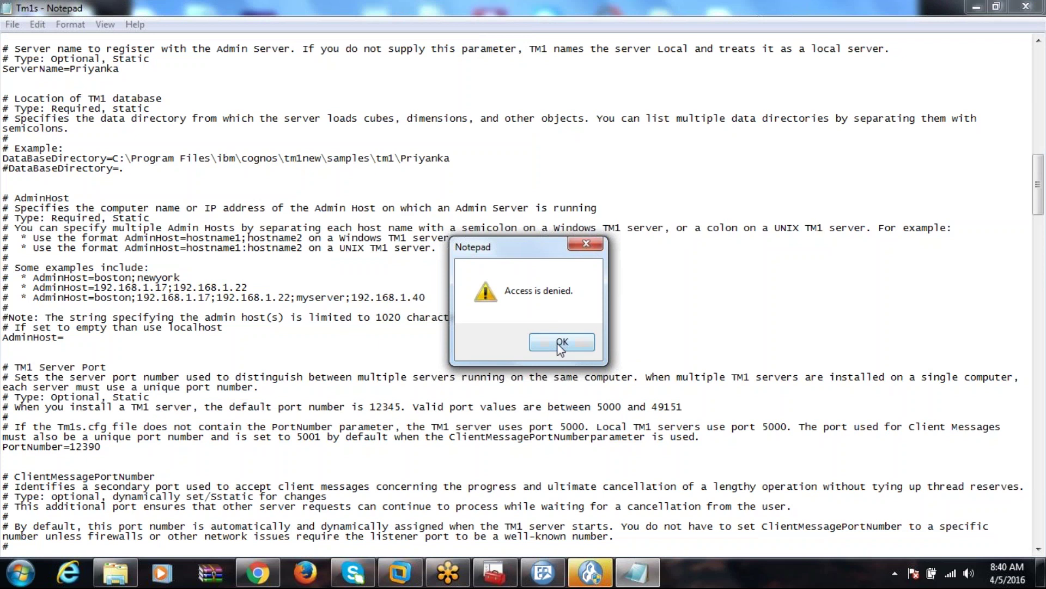
click(556, 344)
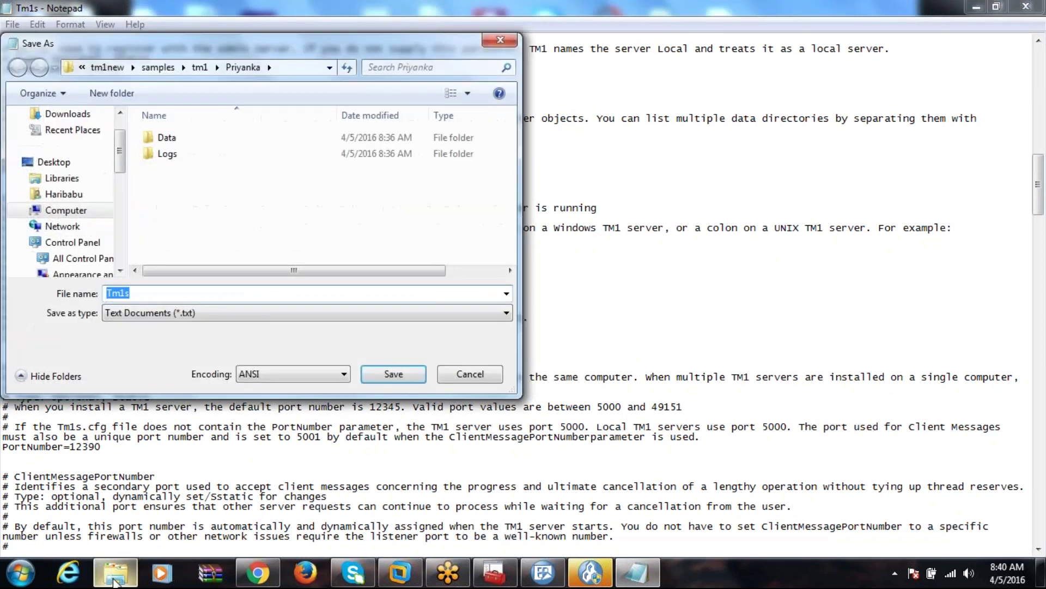
click(115, 572)
click(481, 29)
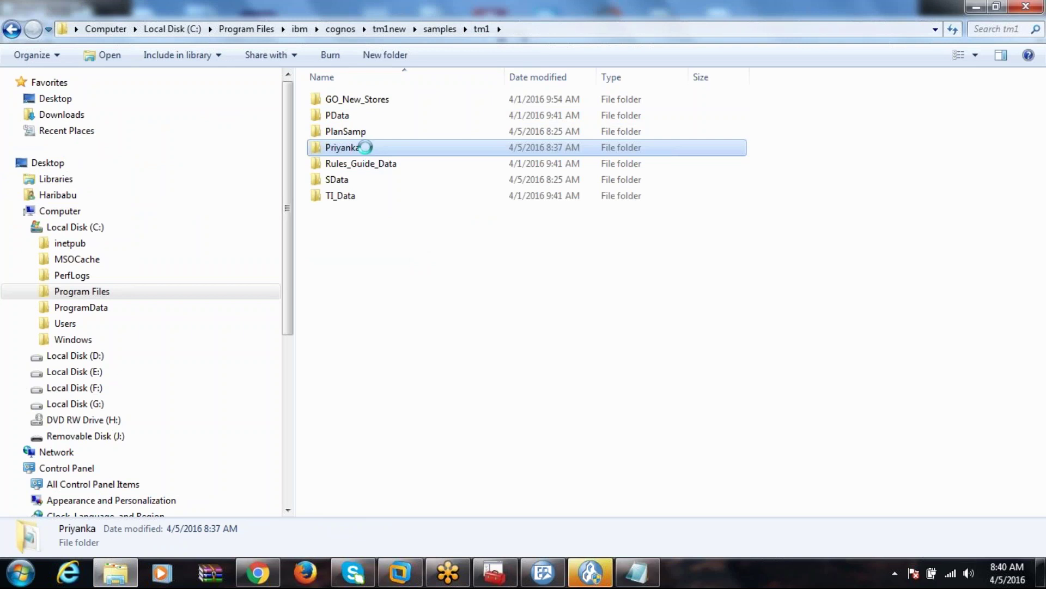
Clear Read-only on the Priyanka folder and all its contents, granting administrator permission.
right_click(364, 147)
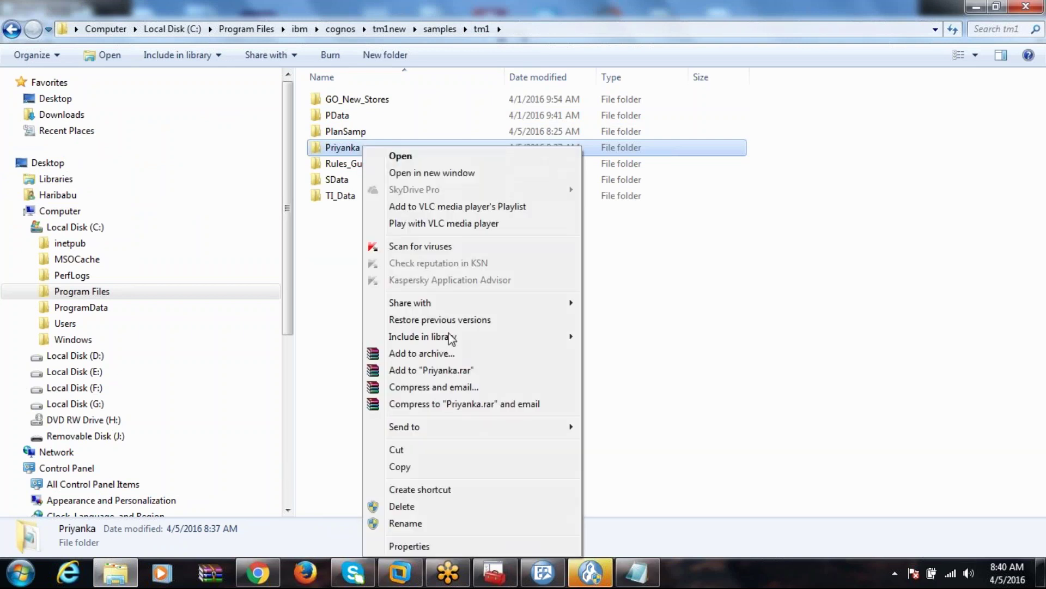
click(435, 546)
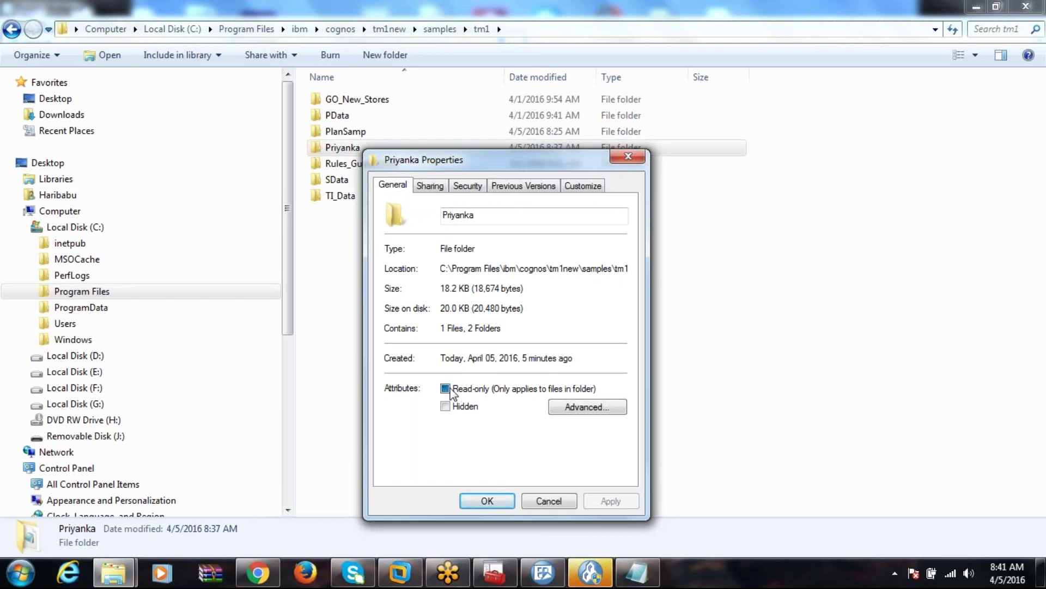
click(445, 388)
click(611, 502)
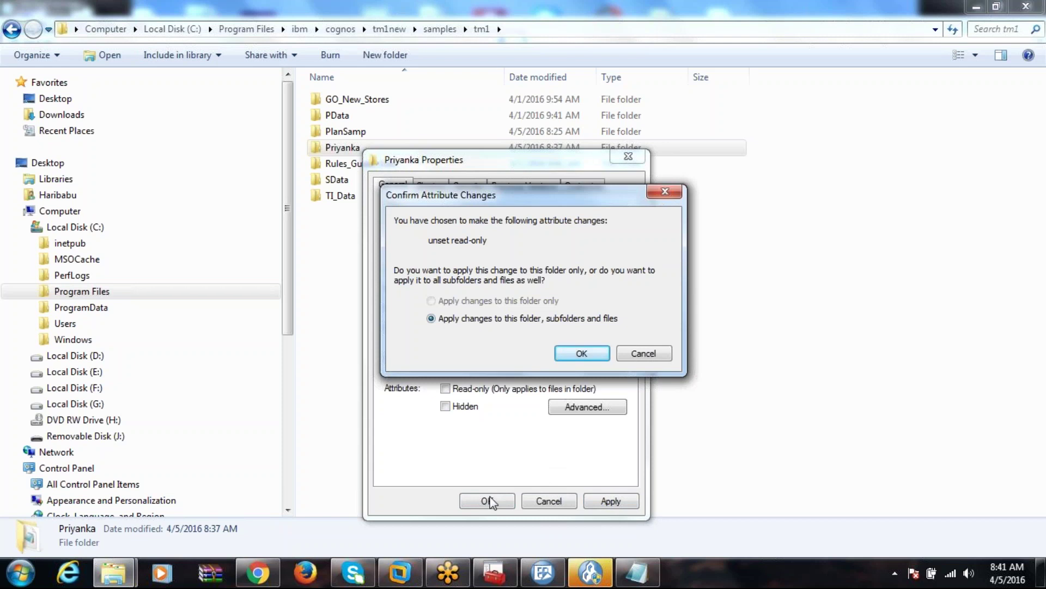
click(582, 354)
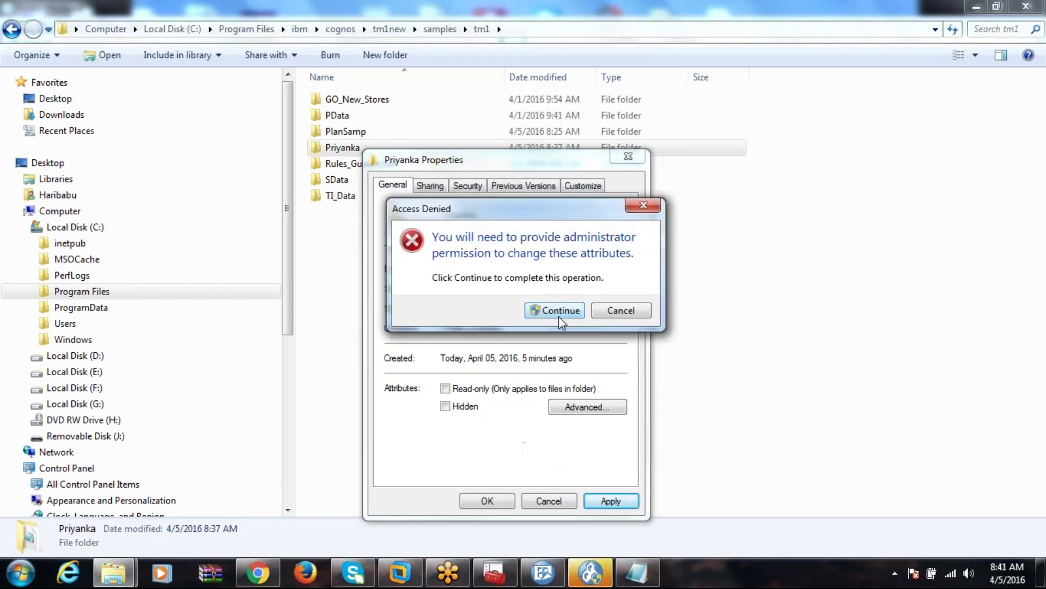
click(558, 315)
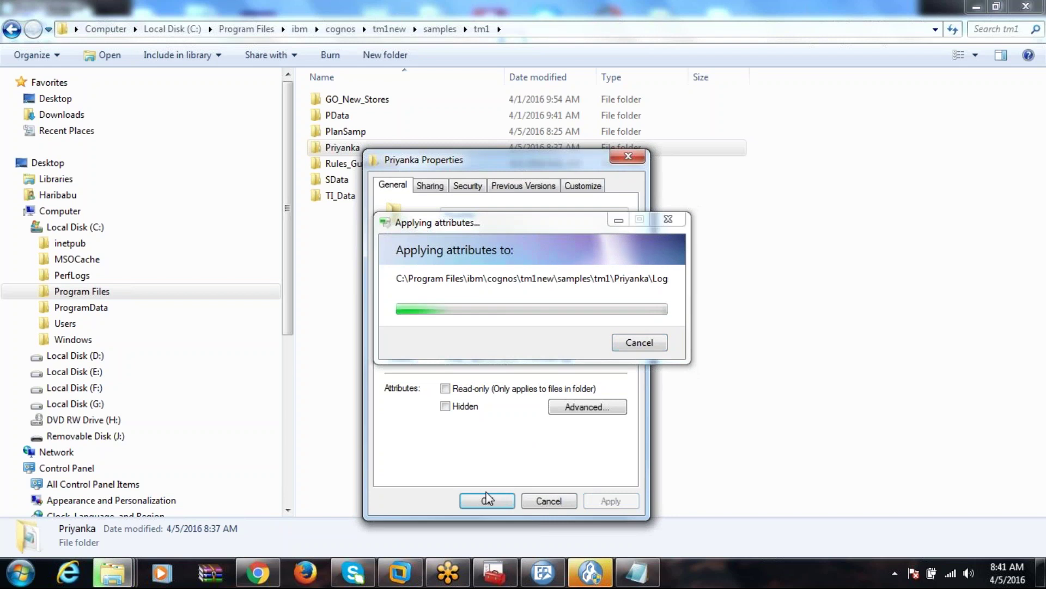
click(487, 499)
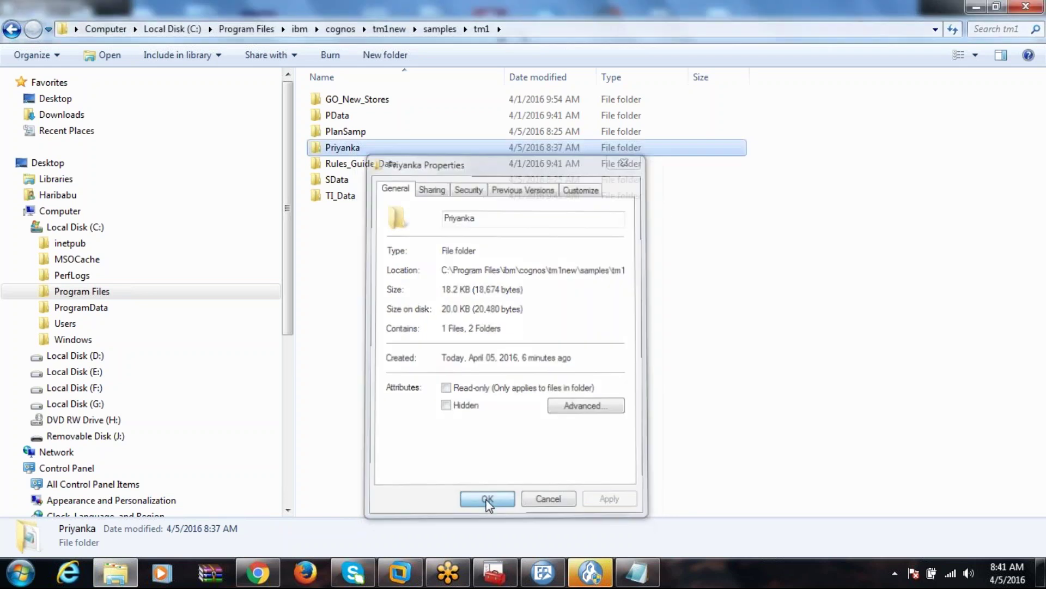
click(632, 574)
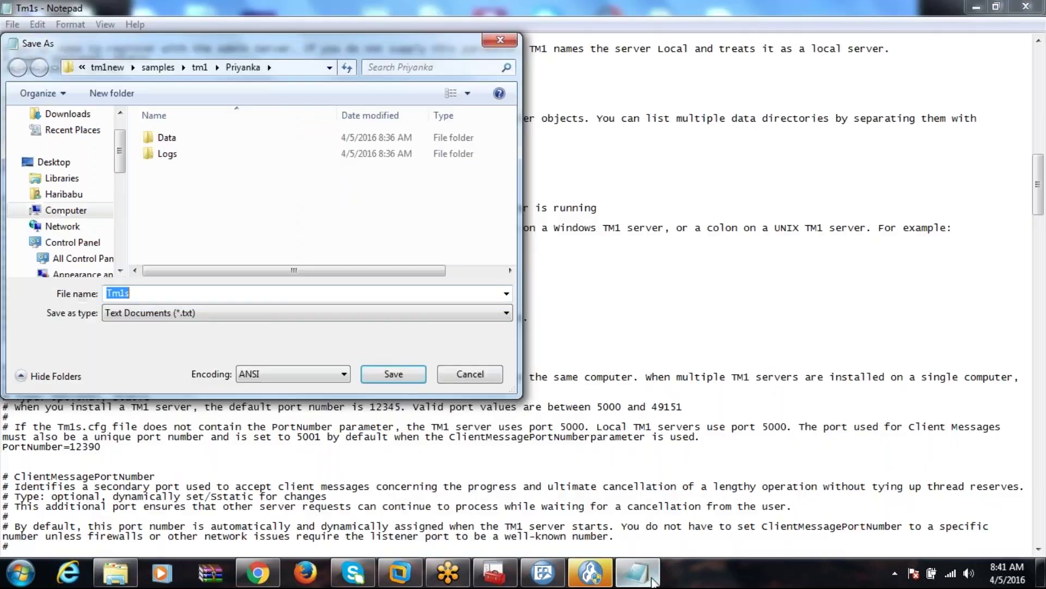
Retry saving Tm1s.CFG as All Files over the existing Tm1s; access is denied again.
click(257, 312)
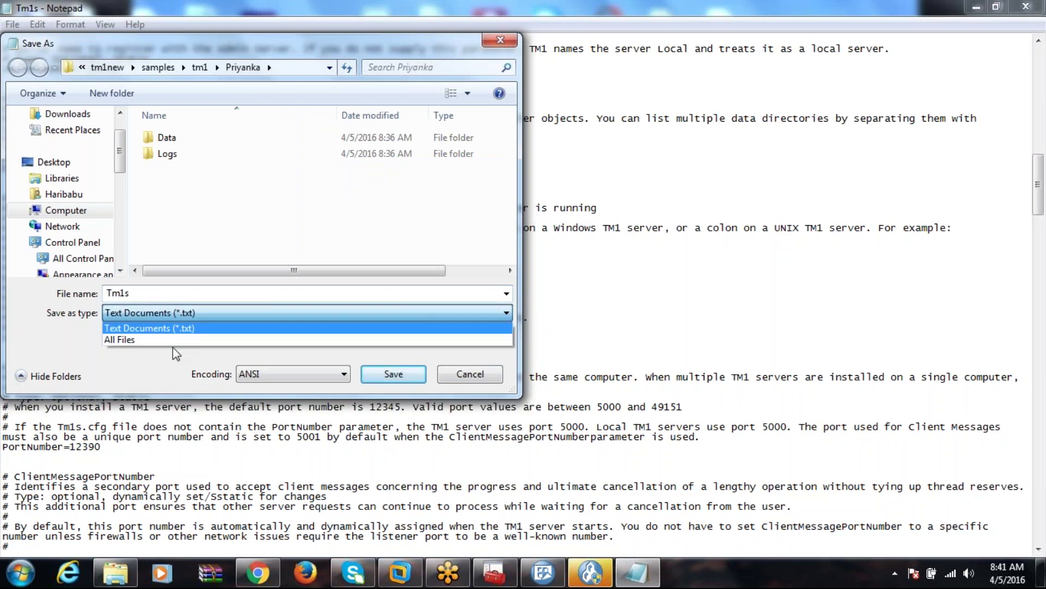
click(172, 338)
click(183, 293)
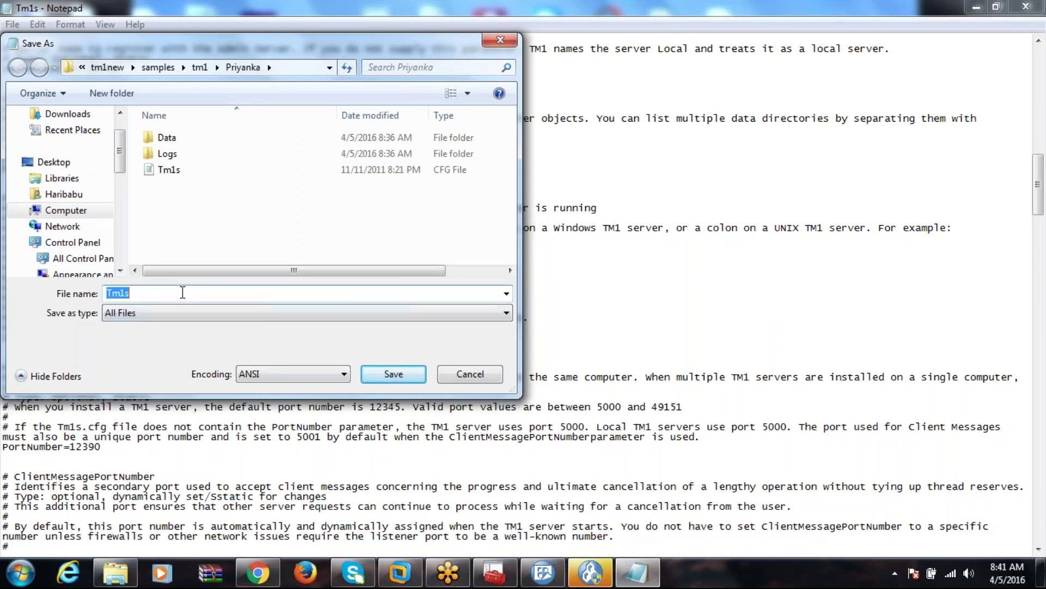
click(182, 293)
text(.CFG)
click(180, 171)
click(393, 374)
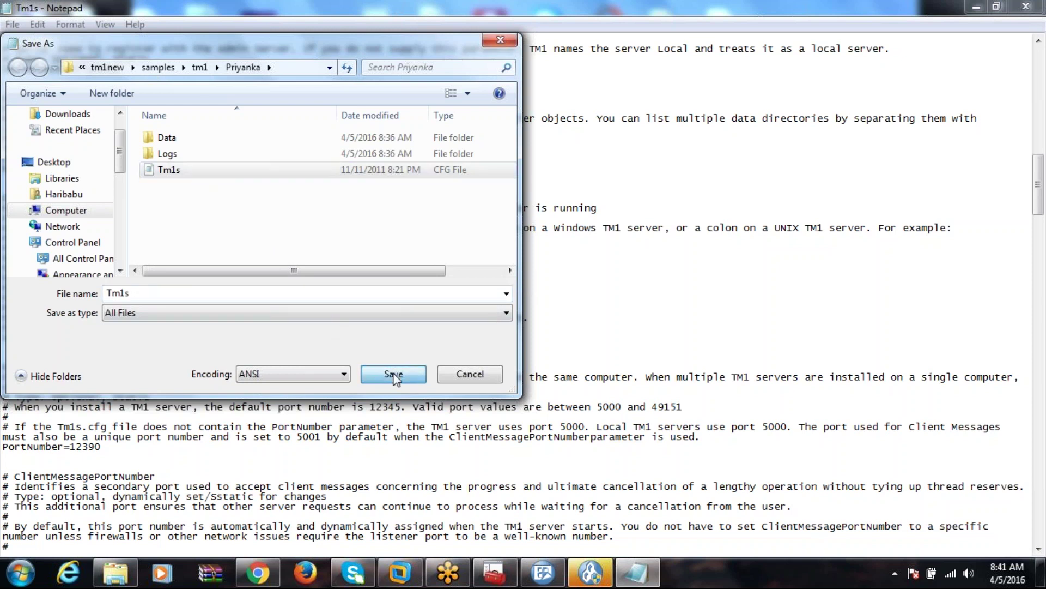
click(578, 287)
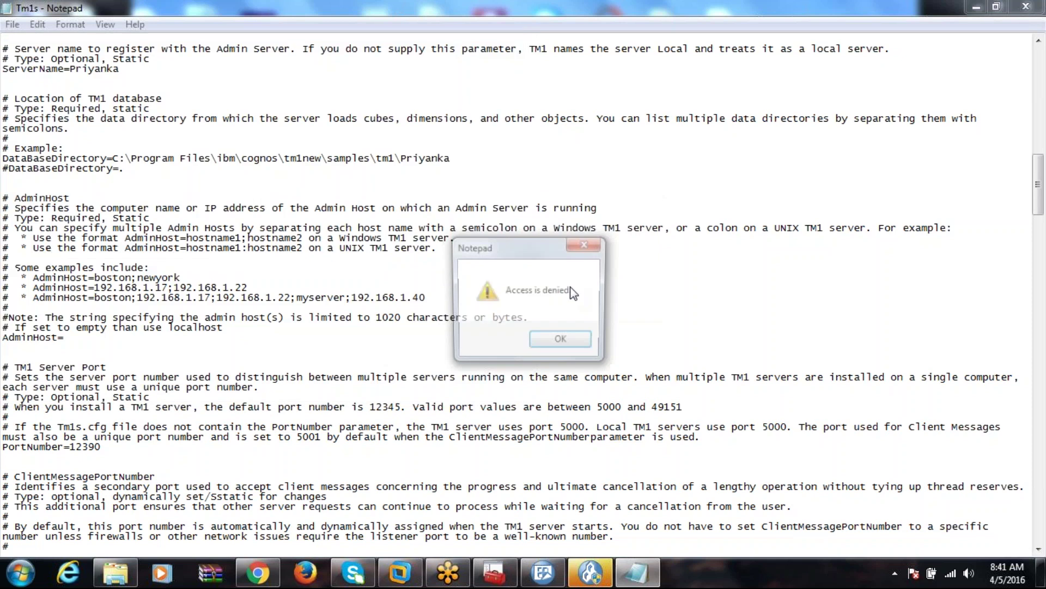
click(562, 342)
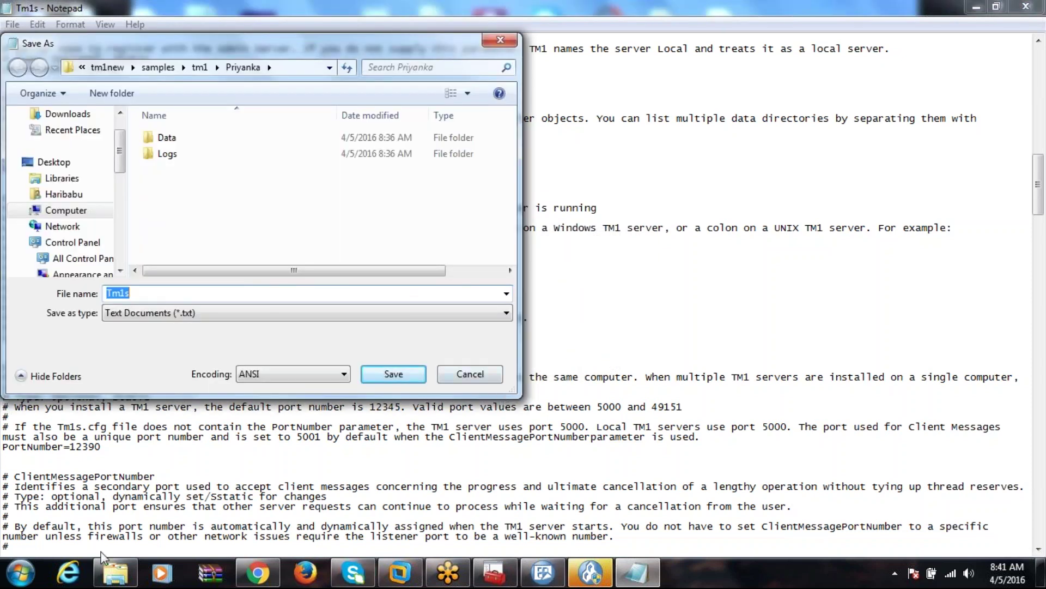
click(116, 572)
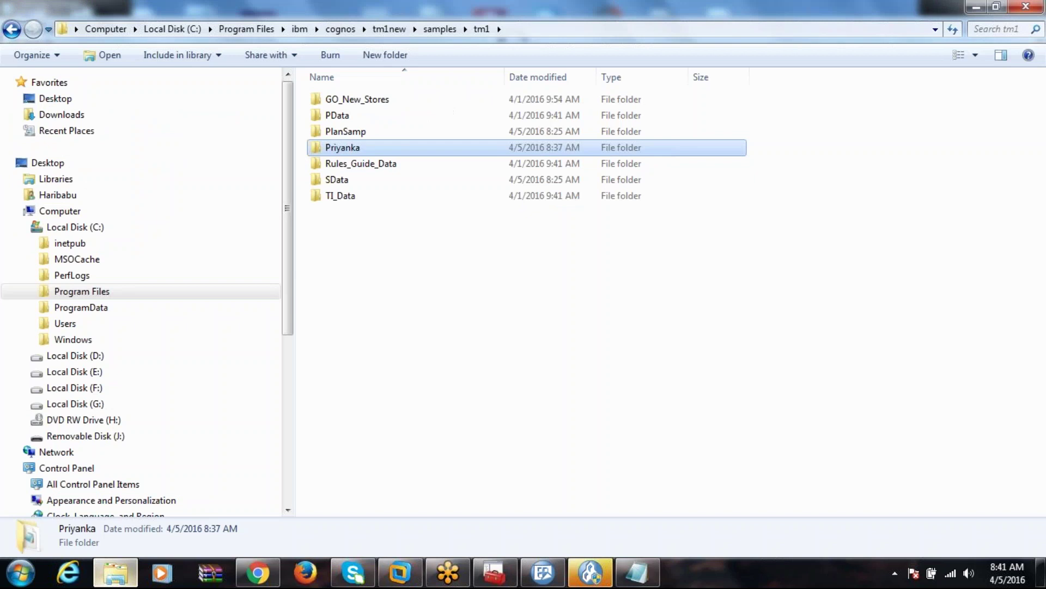
Open the Priyanka folder's Security properties and review the Administrators group's permissions.
right_click(344, 150)
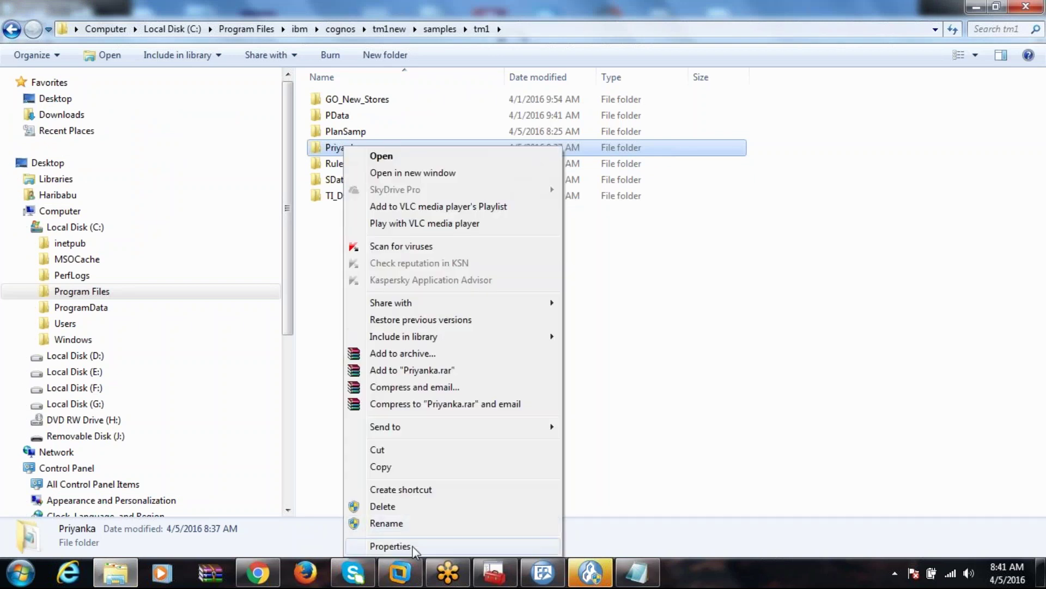
click(414, 549)
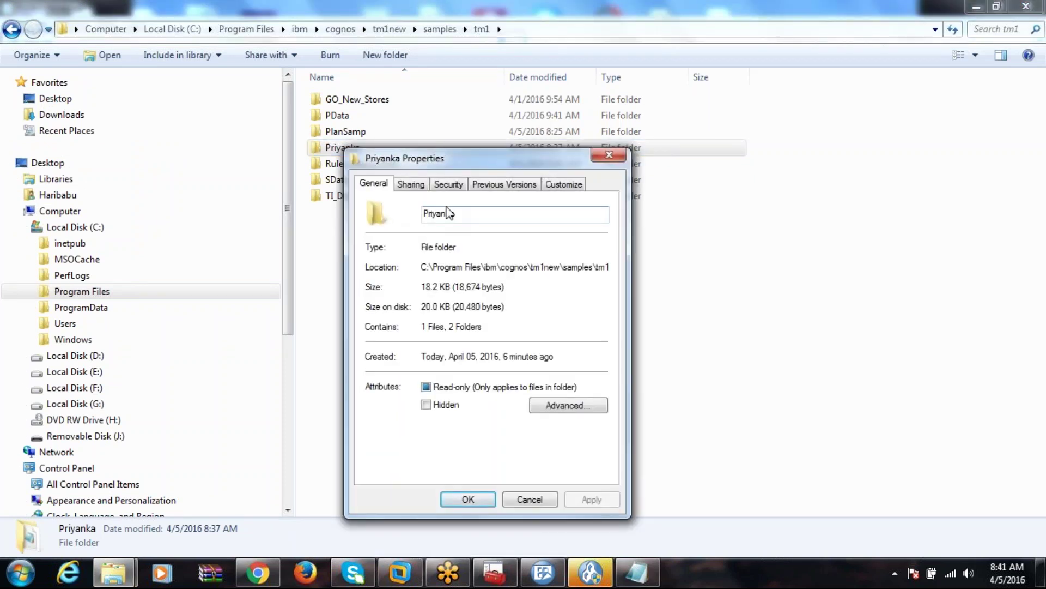
click(415, 187)
click(448, 185)
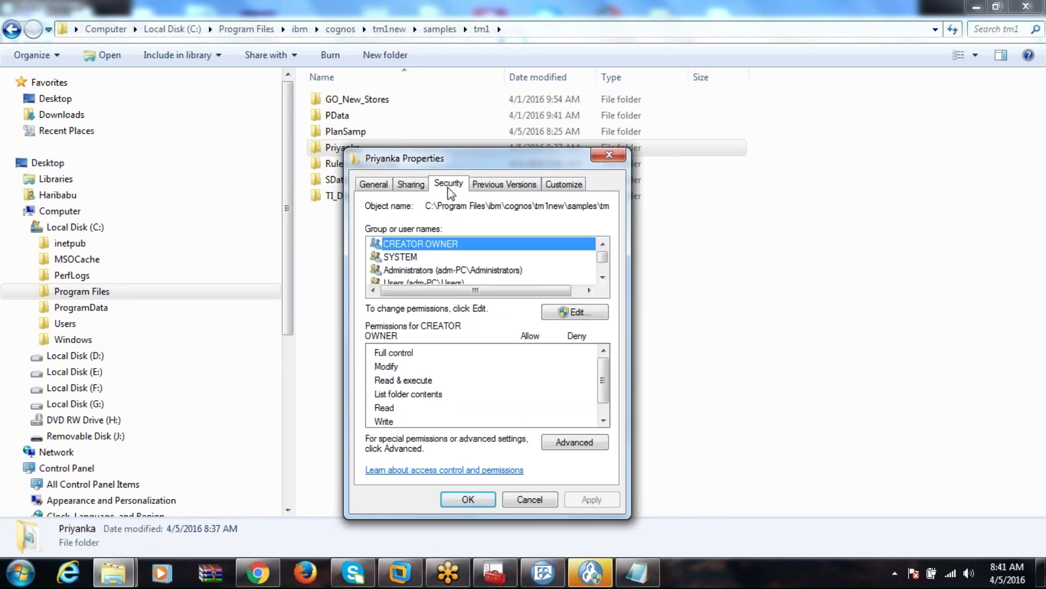
click(603, 277)
click(507, 258)
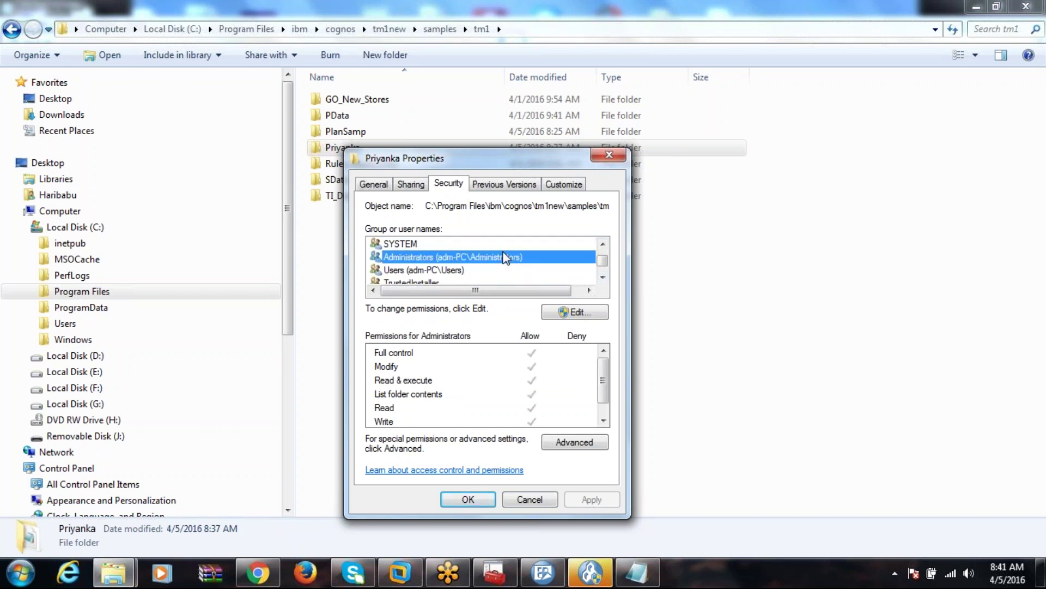
Allow Full control for the Users group, apply it, and close the permission dialogs.
click(587, 313)
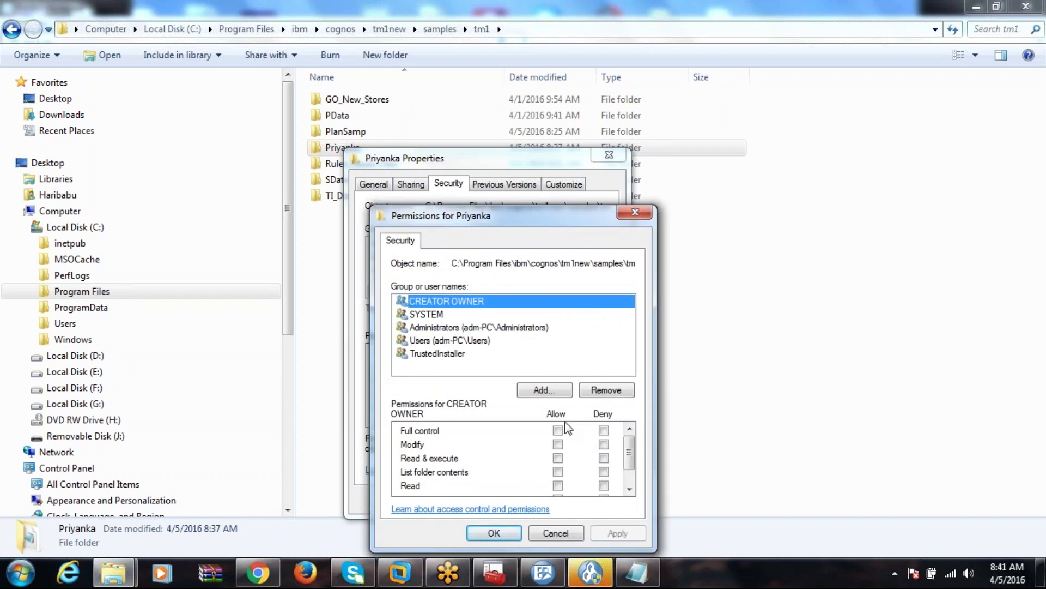
click(474, 327)
click(468, 340)
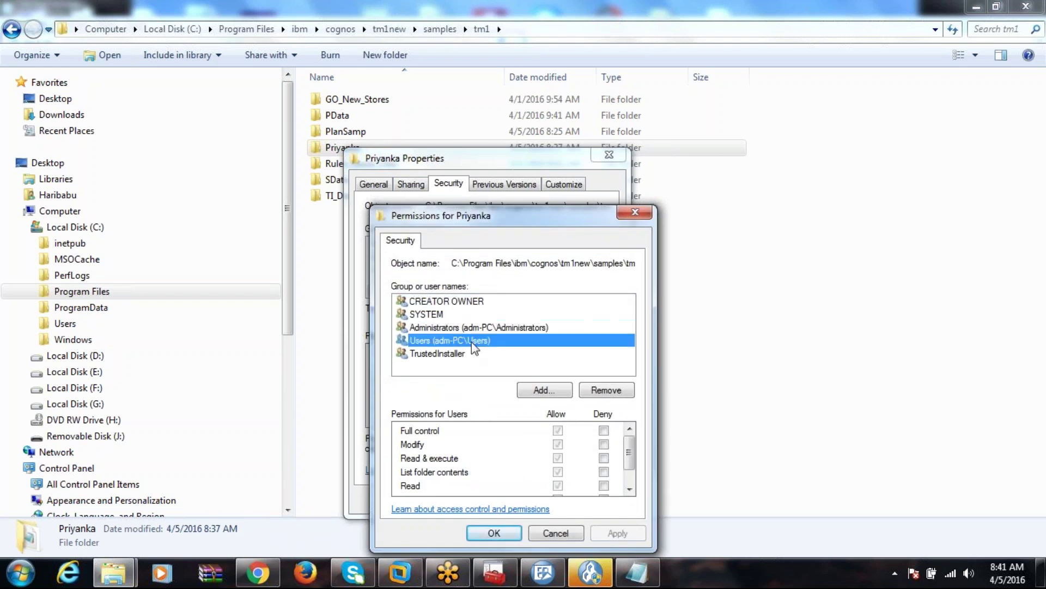
click(557, 430)
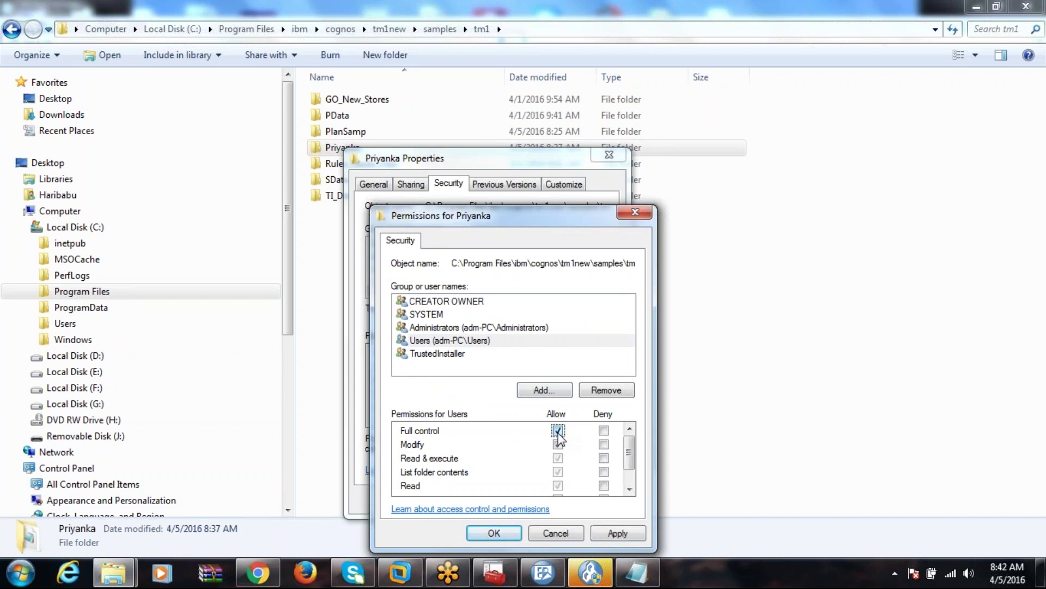
click(463, 327)
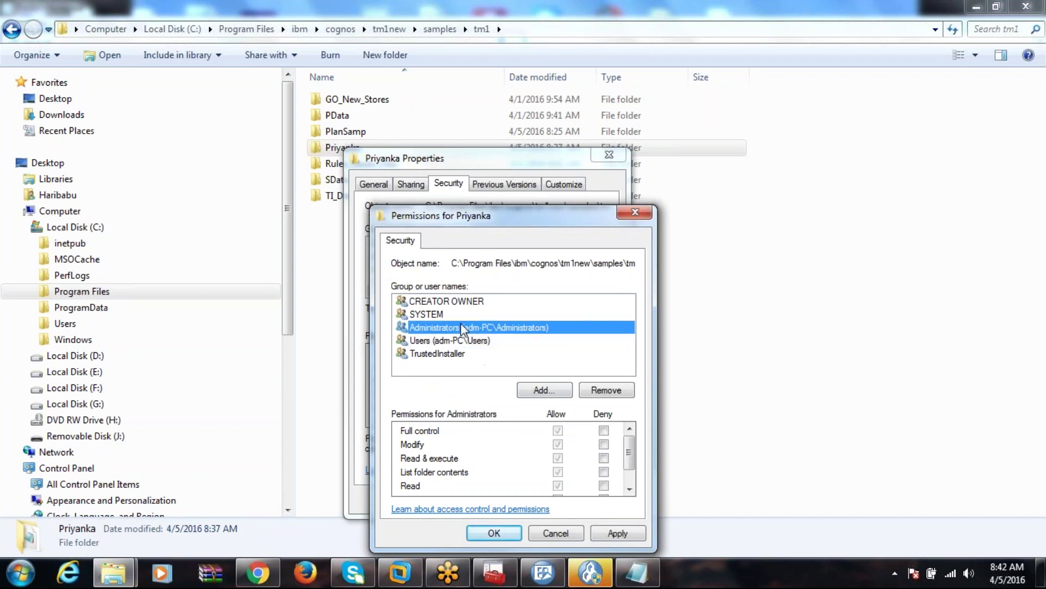
click(557, 427)
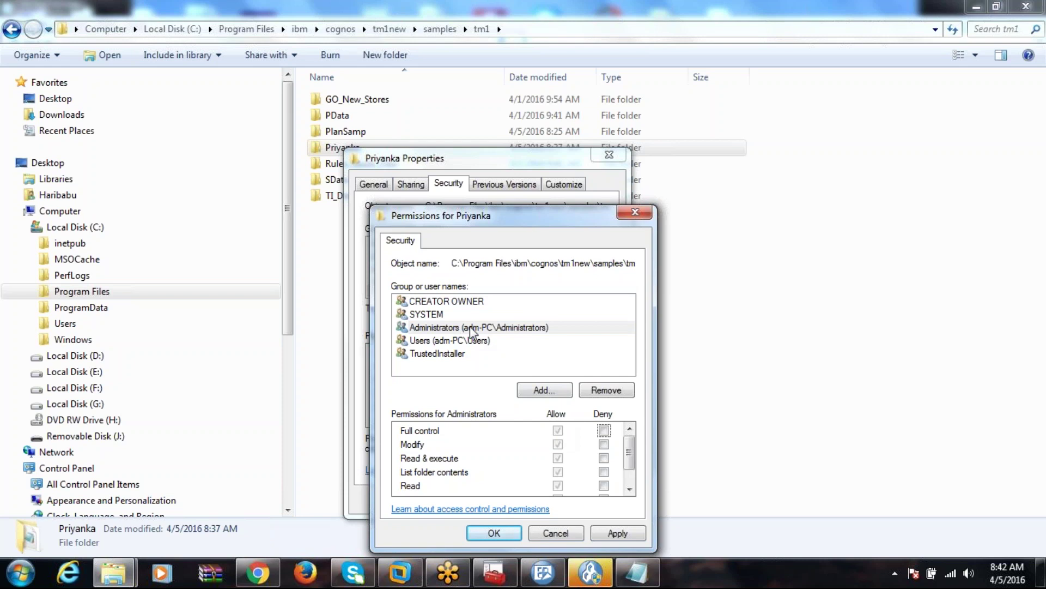
click(485, 342)
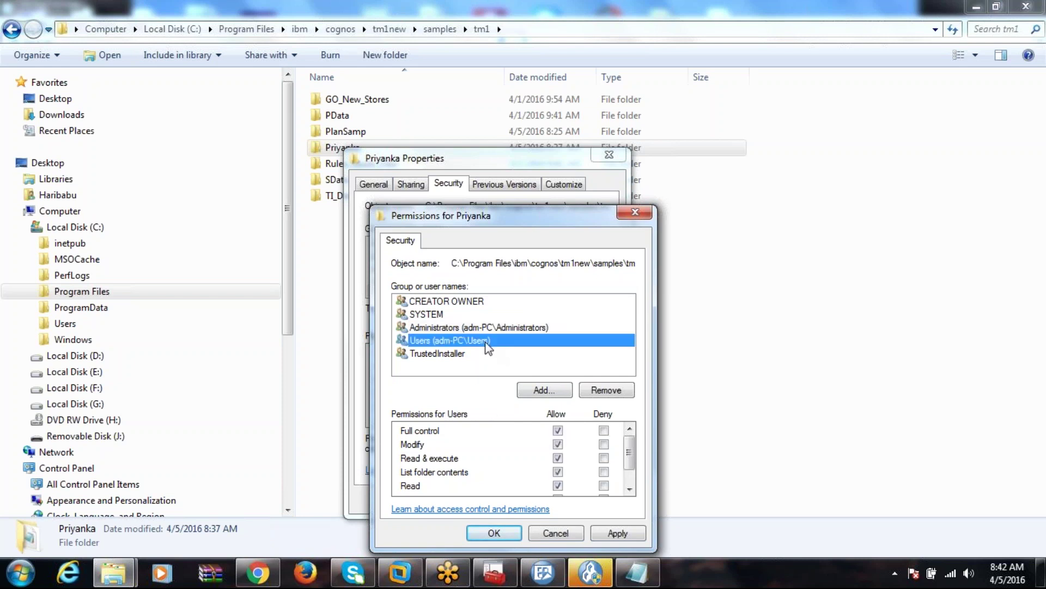
click(625, 538)
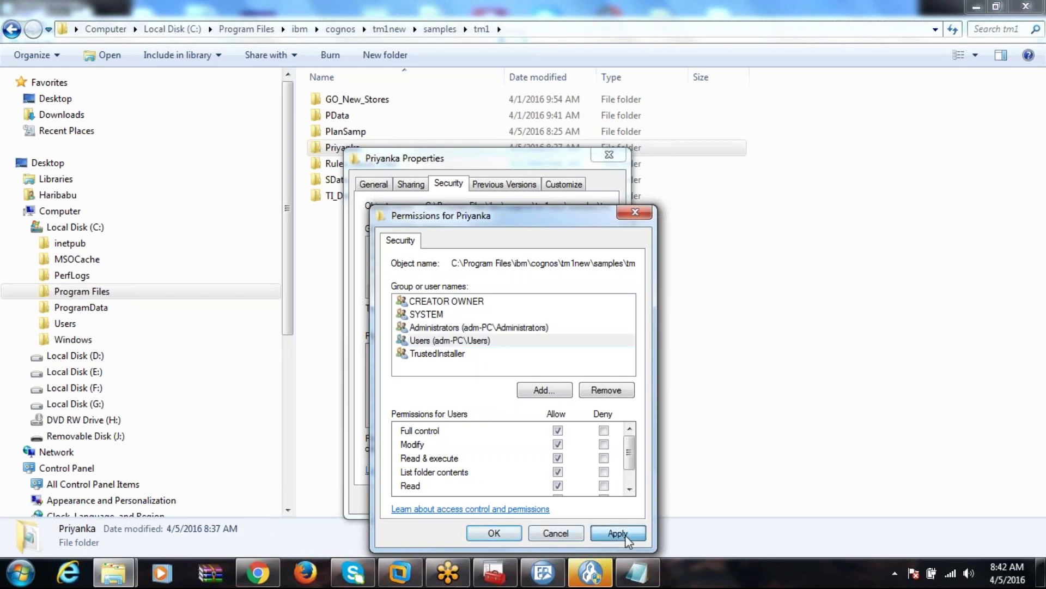
click(496, 534)
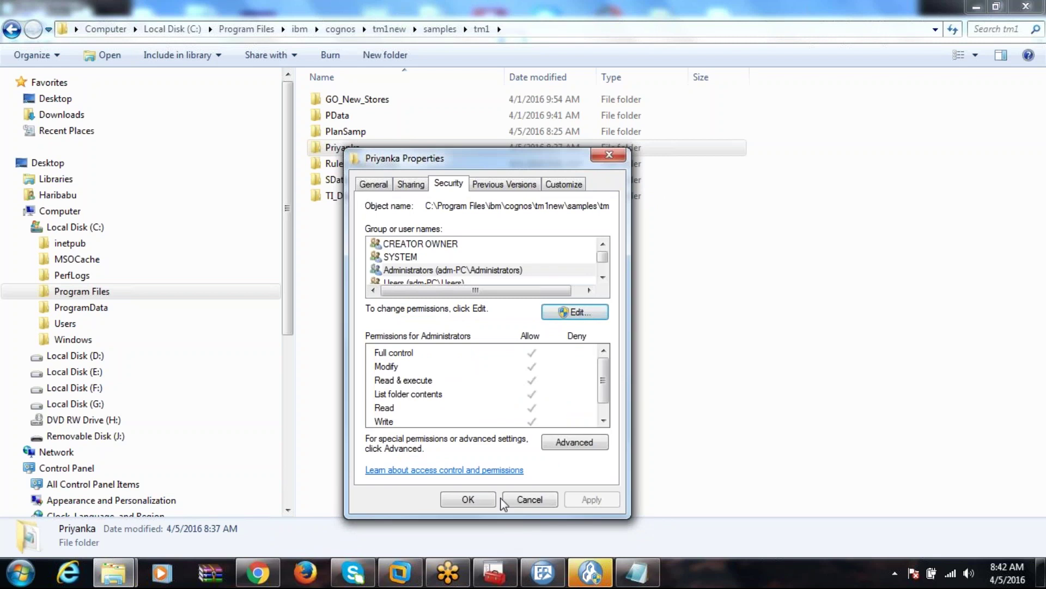
click(485, 499)
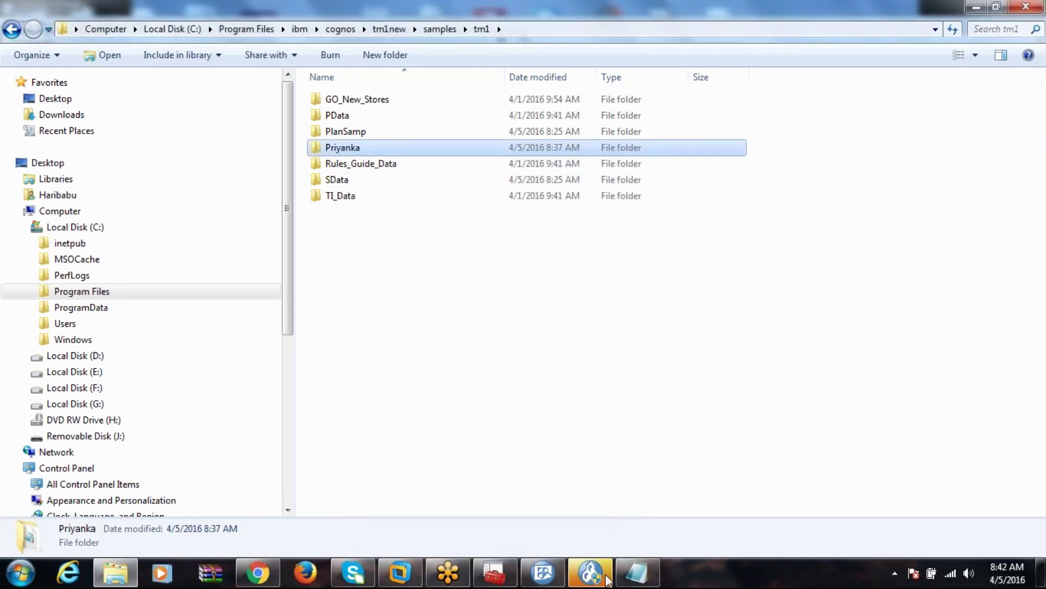
Overwrite Tm1s.cfg in the Priyanka folder as All Files, confirming the replace.
click(624, 575)
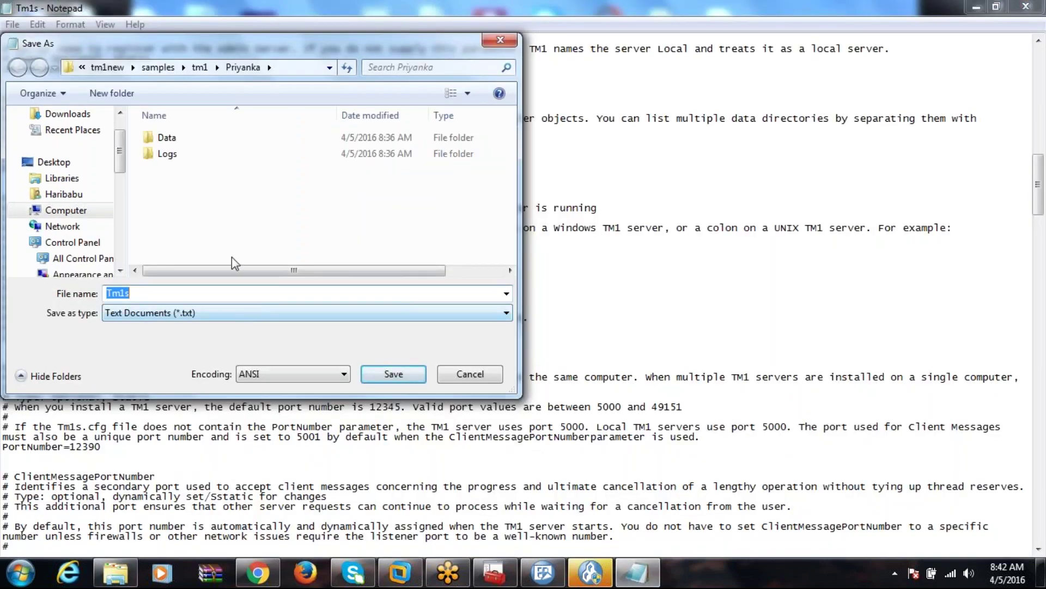
click(253, 313)
click(164, 339)
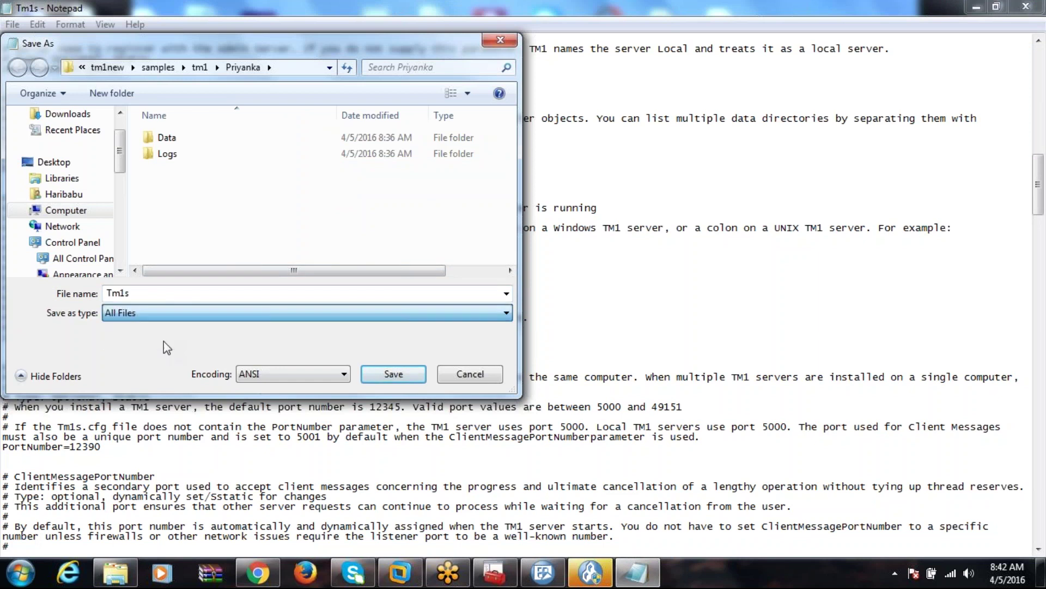
click(181, 169)
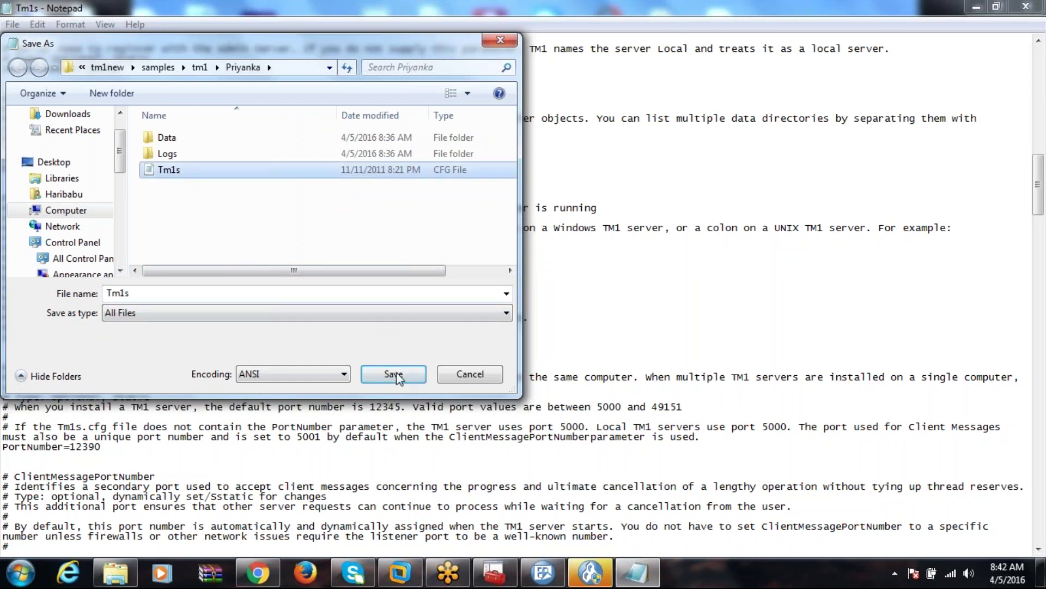
click(394, 375)
click(558, 288)
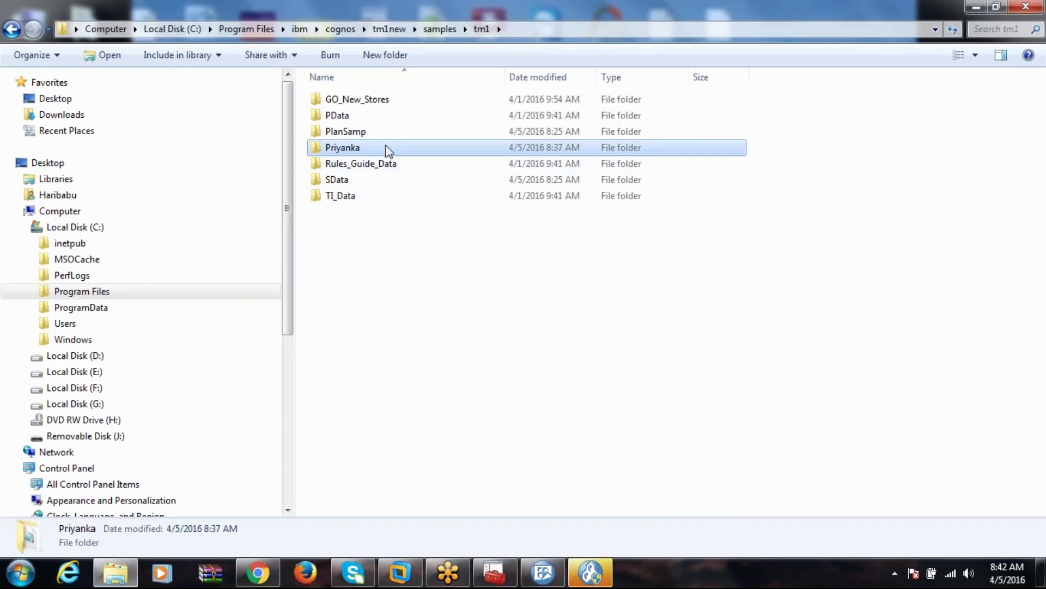
Reopen Tm1s.cfg from the Priyanka folder to confirm ServerName=Priyanka and its DataBaseDirectory.
double_click(388, 151)
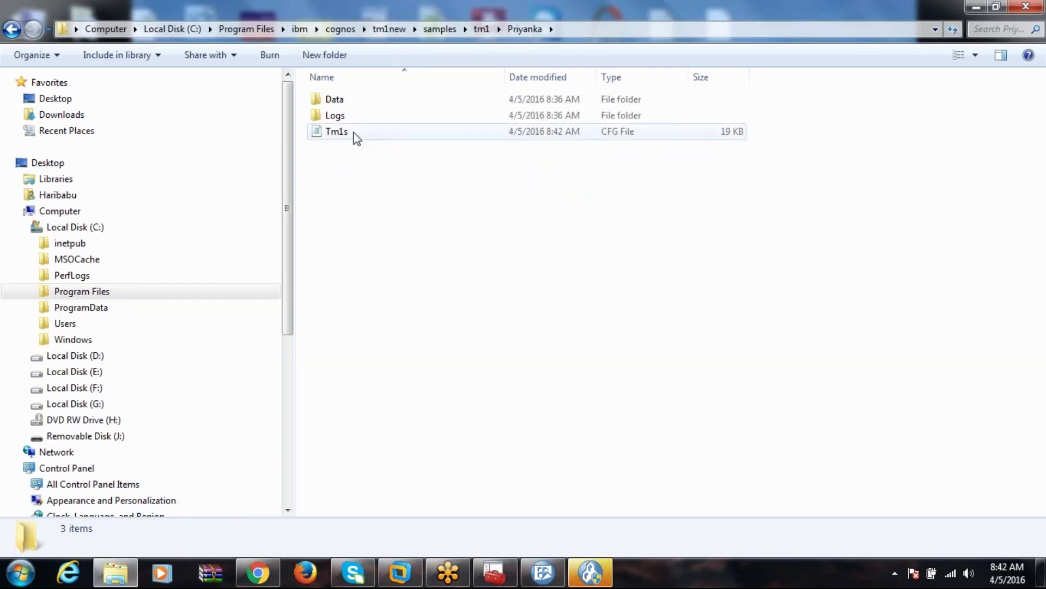
click(354, 133)
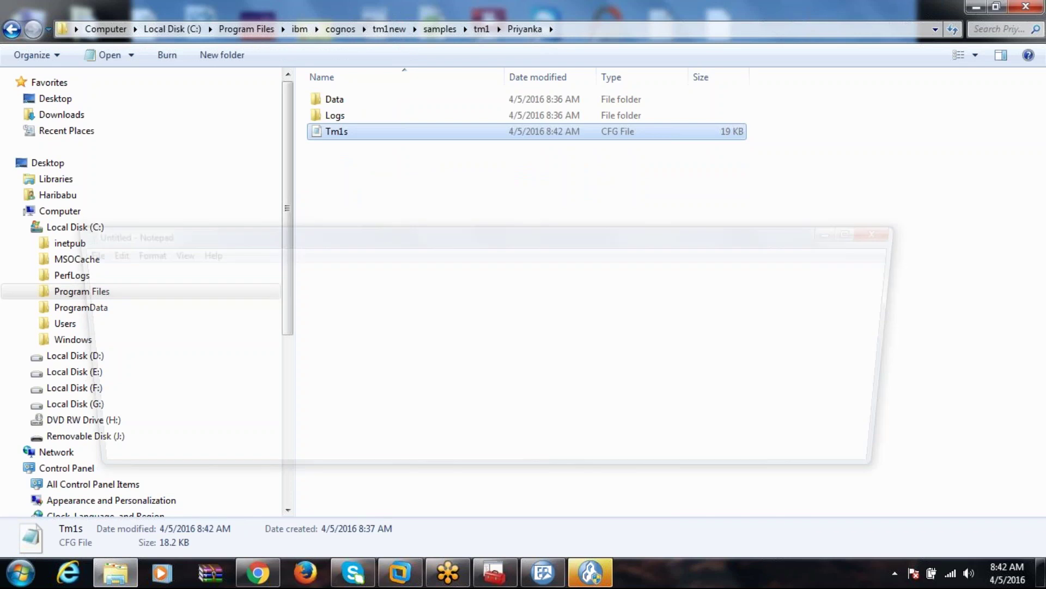
drag(904, 285, 905, 328)
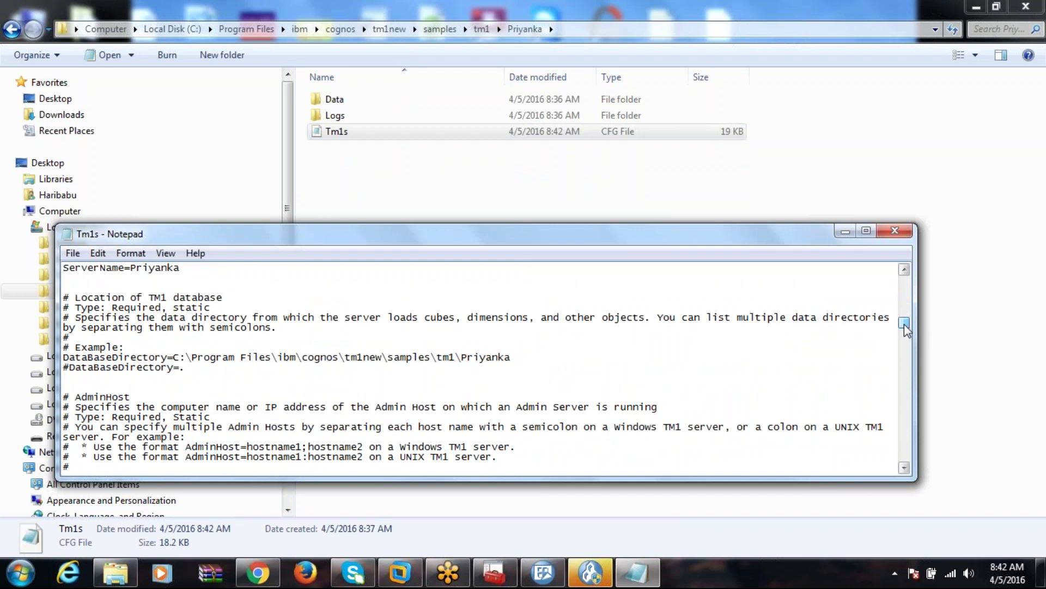
click(895, 230)
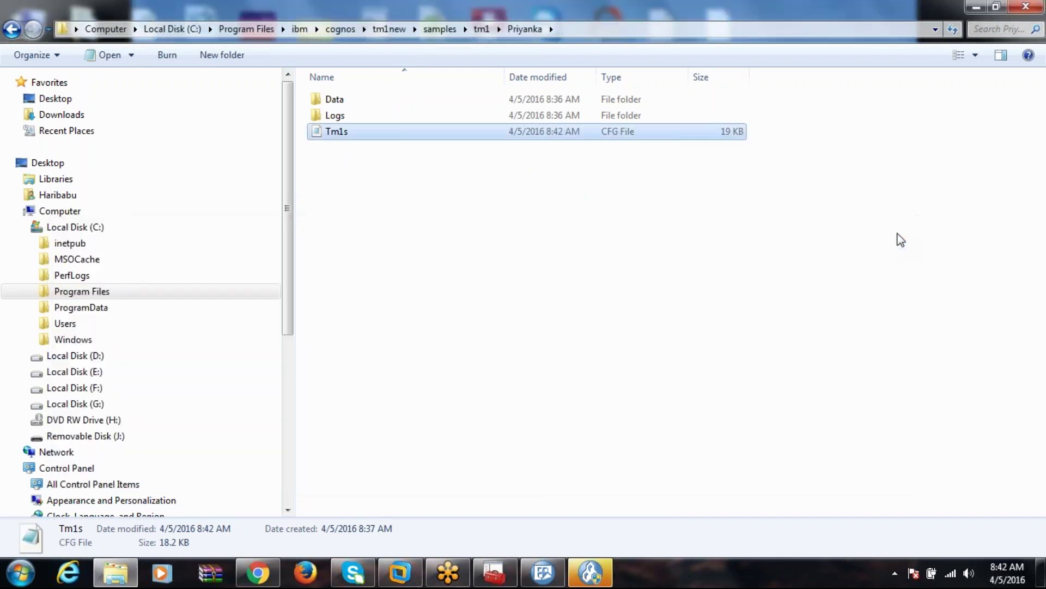
click(482, 29)
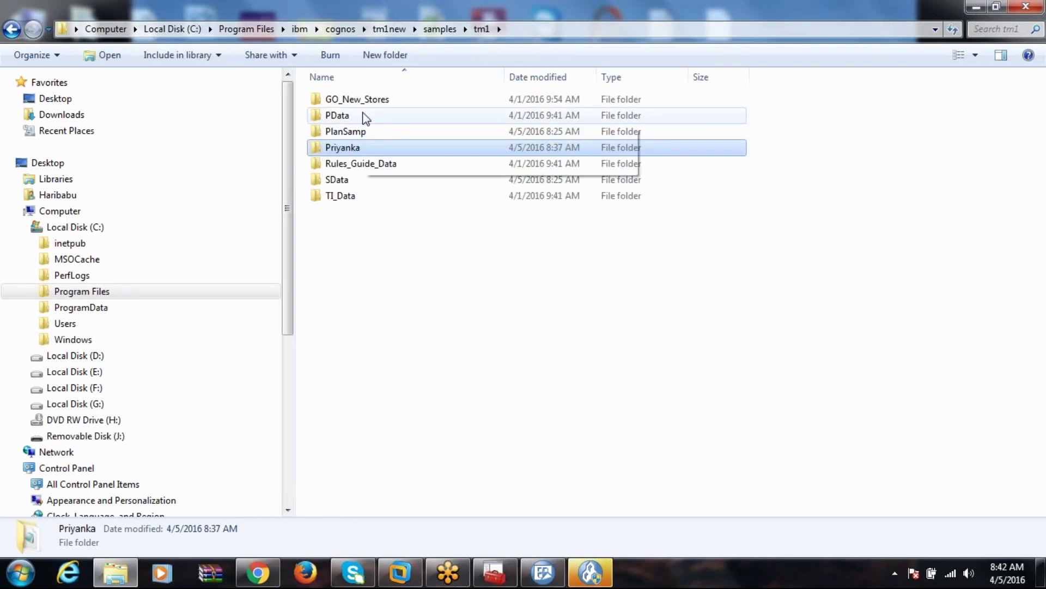
mouse_move(366, 119)
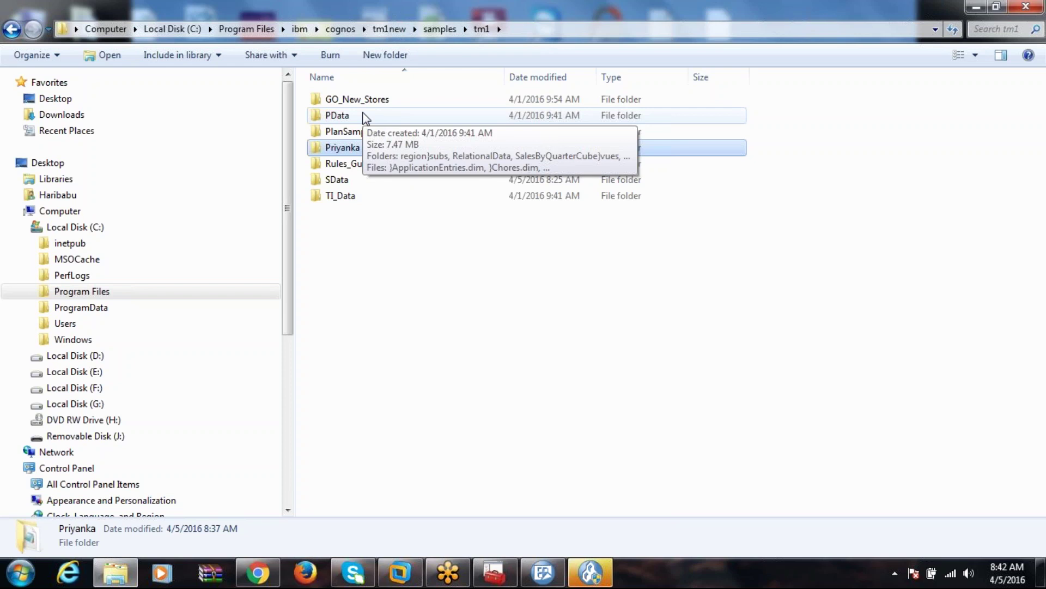
Add a new TM1 Server instance named Priyanka under Data Access > TM1 Server.
click(579, 568)
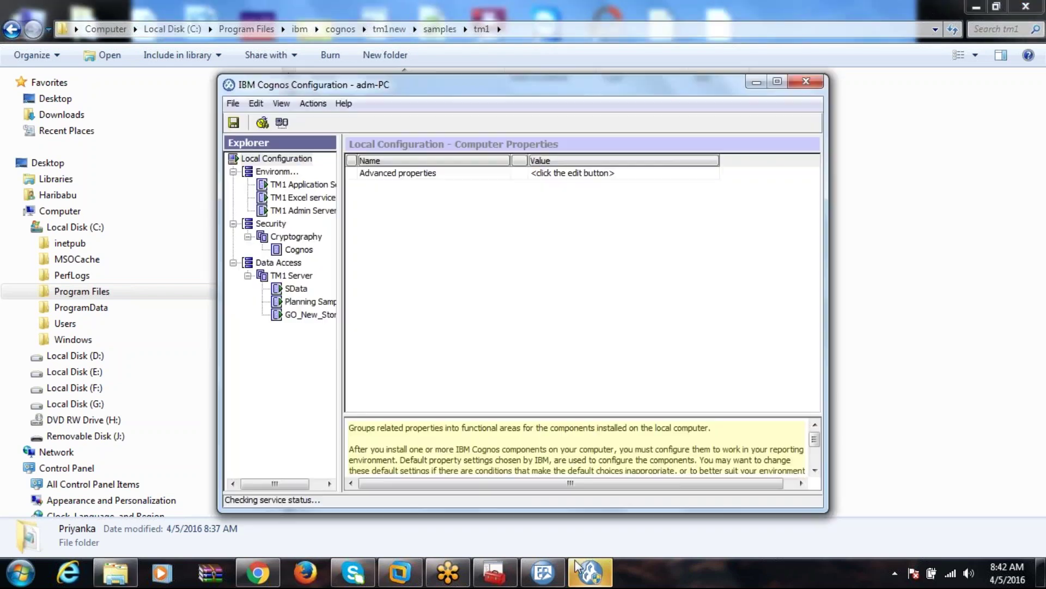
click(278, 262)
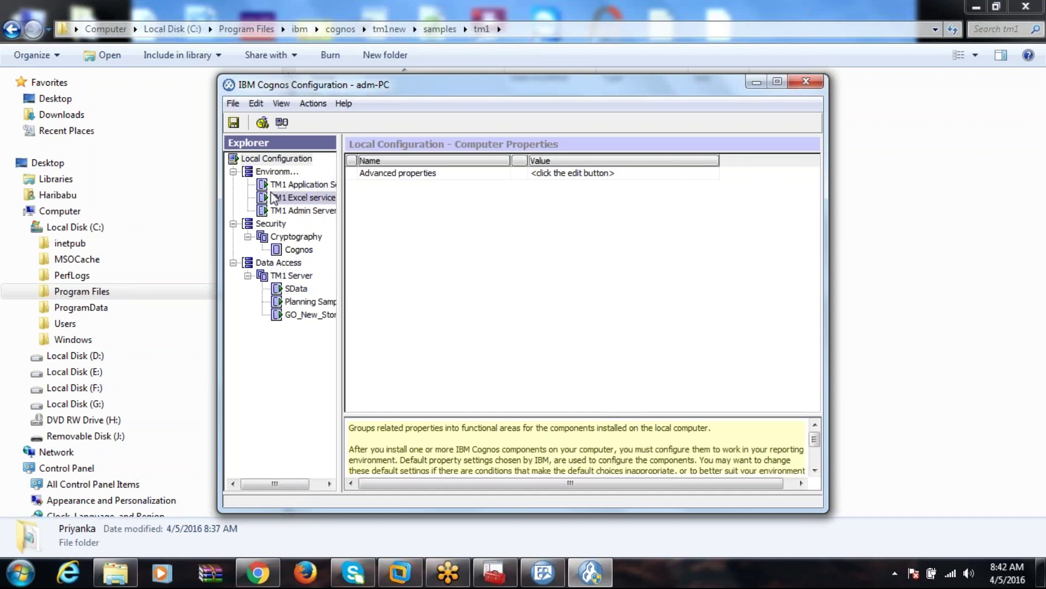
click(285, 263)
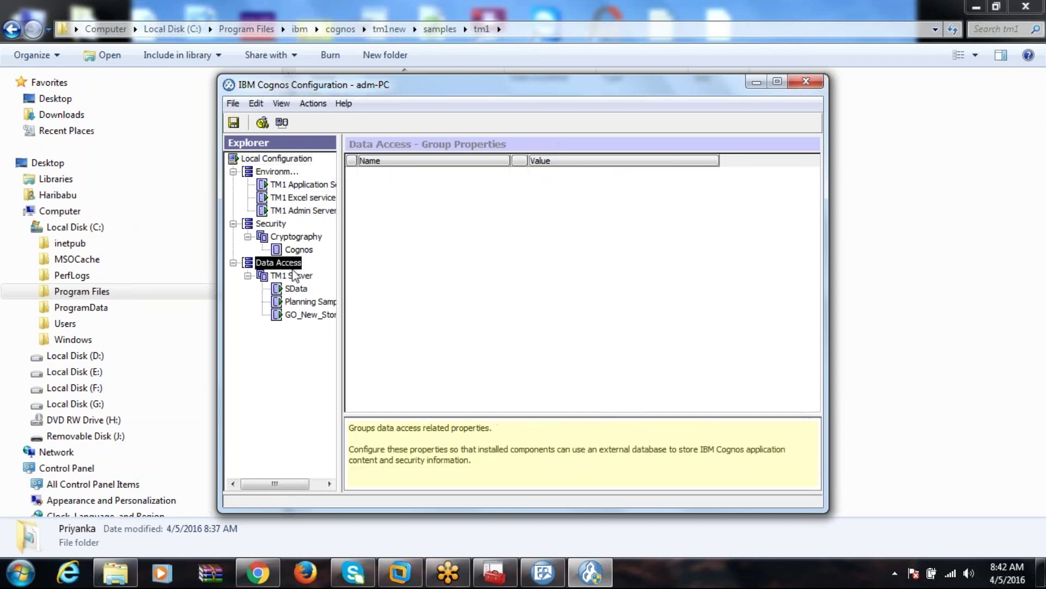
click(295, 275)
right_click(296, 276)
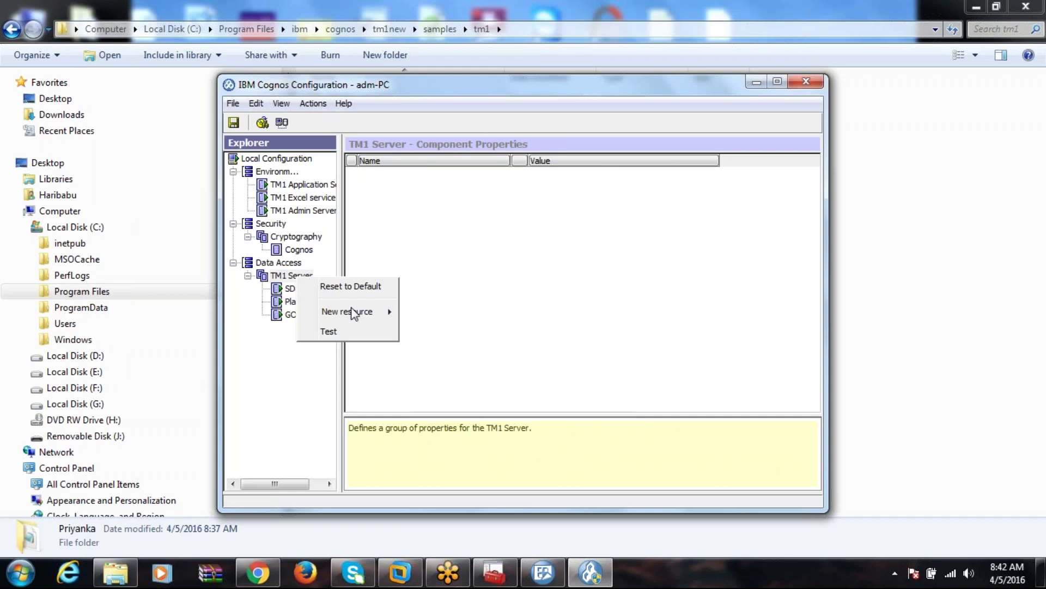
mouse_move(358, 315)
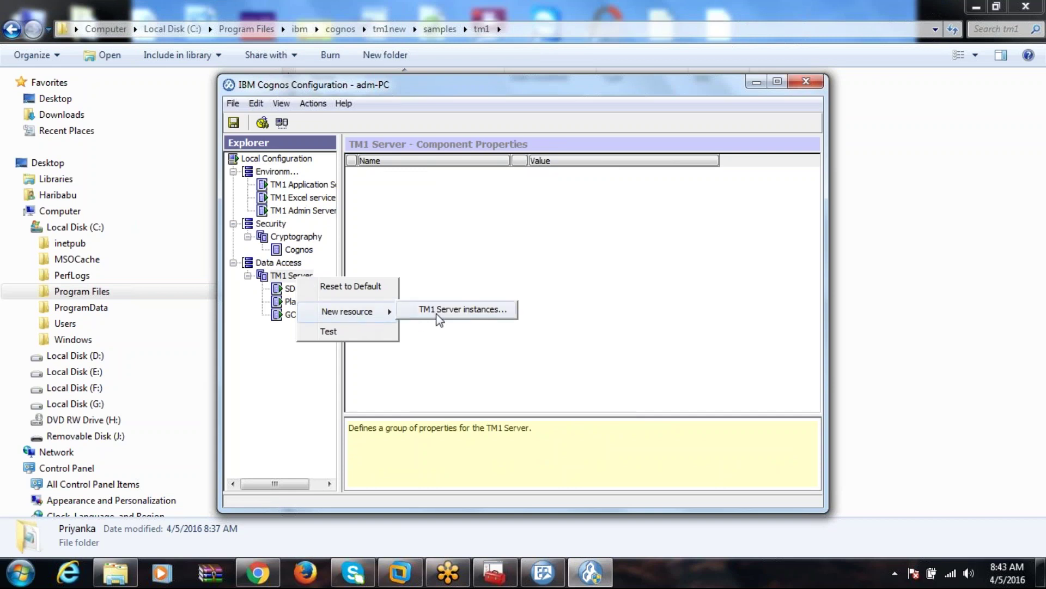
click(438, 315)
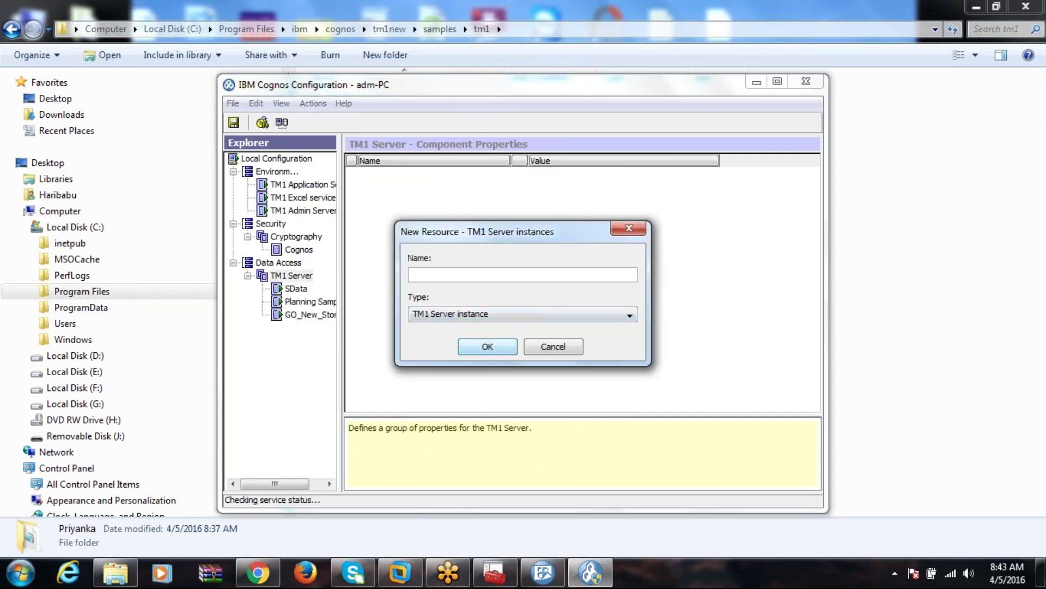
text(Priyanka)
click(486, 345)
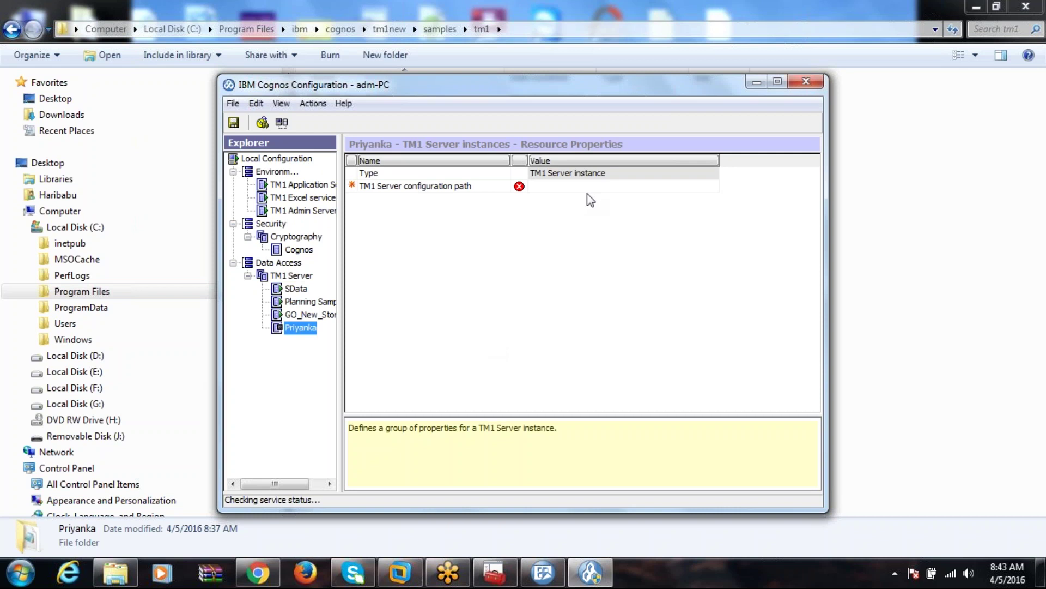
Check Planning Sample's configuration path as a reference for the Priyanka instance.
click(581, 188)
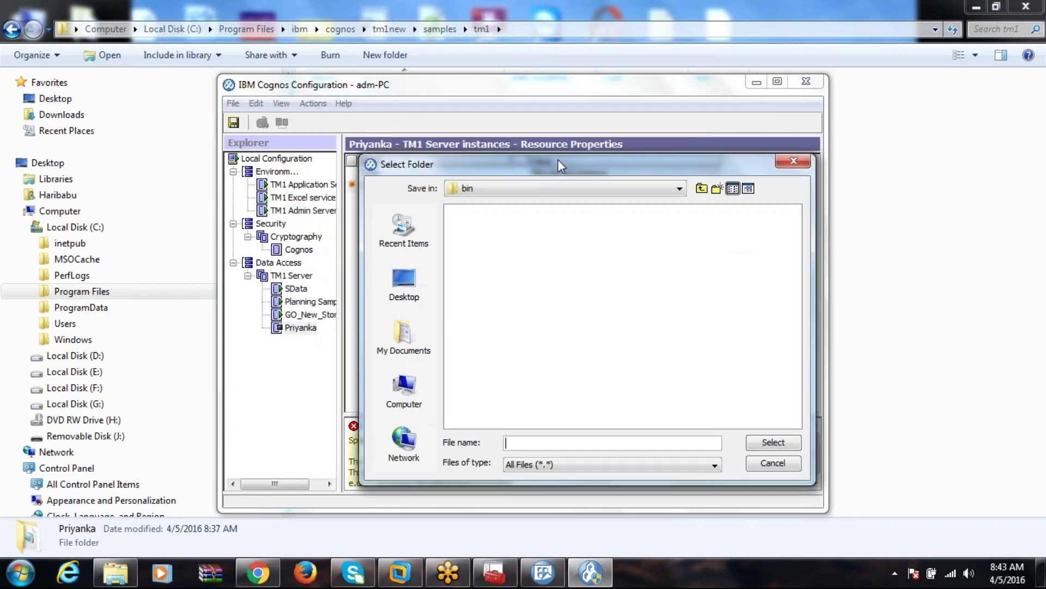
click(765, 467)
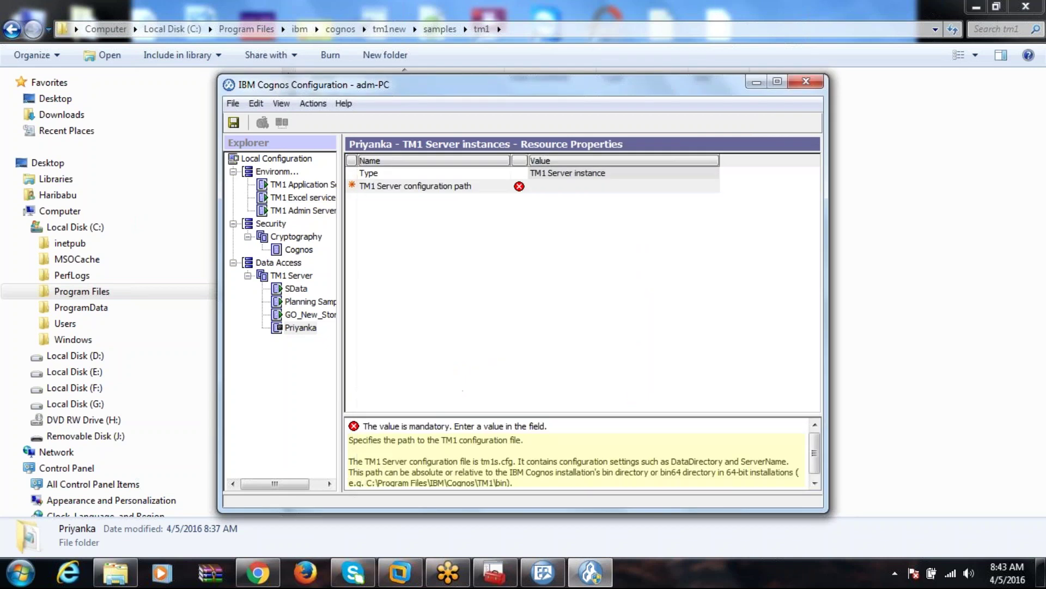
click(322, 303)
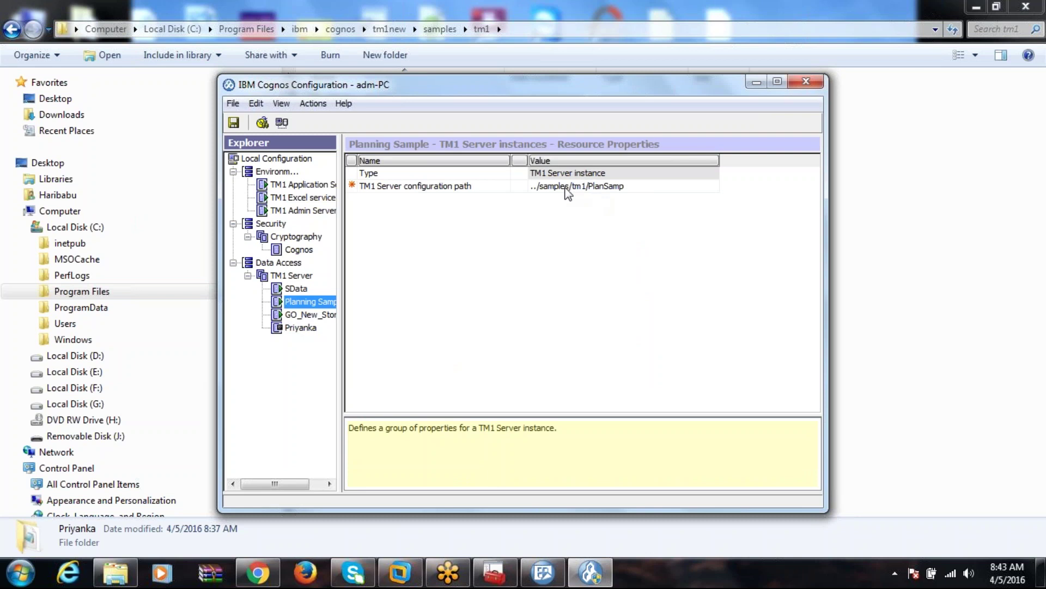
click(611, 187)
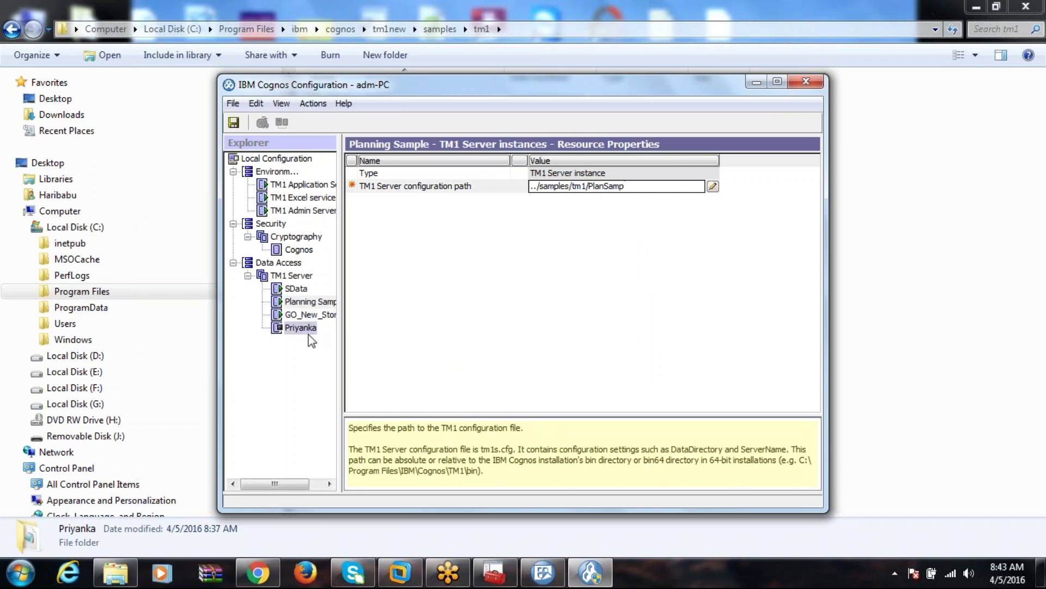
click(300, 328)
Set Priyanka's configuration path to C:/Program Files/ibm/cognos/tm1new/samples/tm1/Priyanka, pasted from Explorer.
click(586, 186)
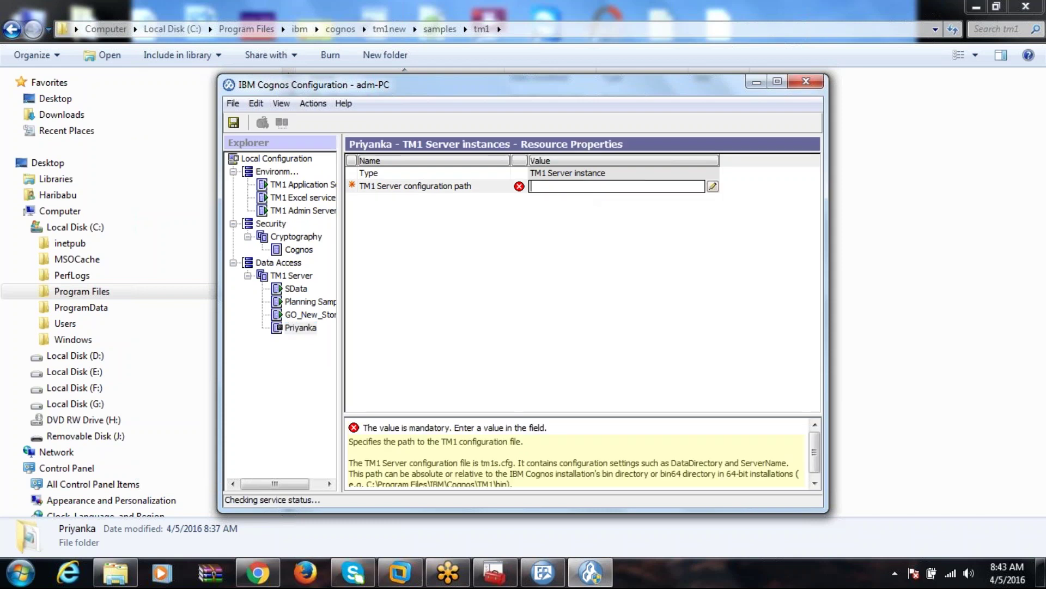
click(713, 186)
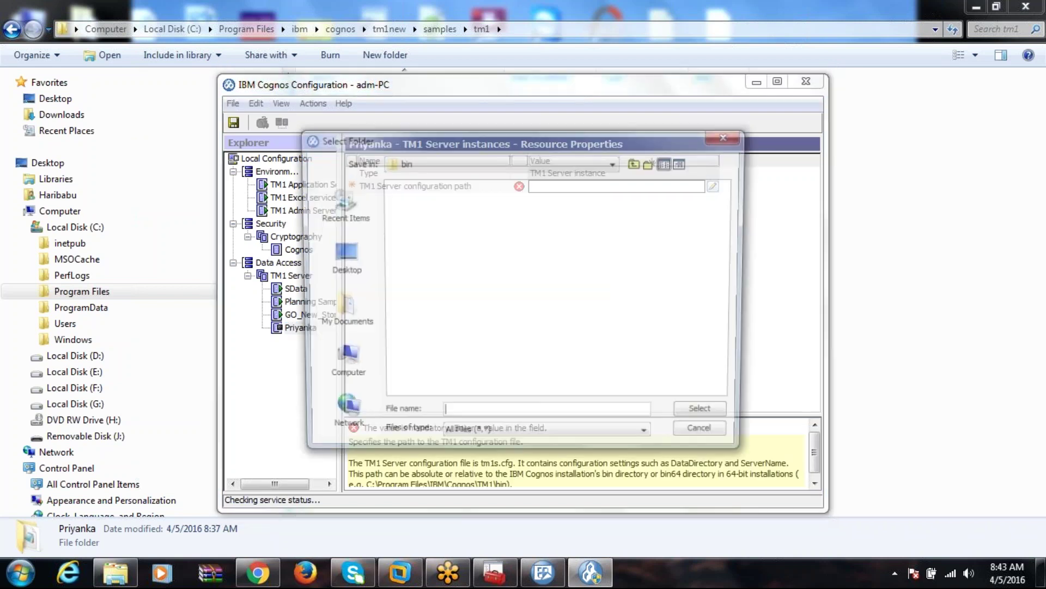
click(124, 573)
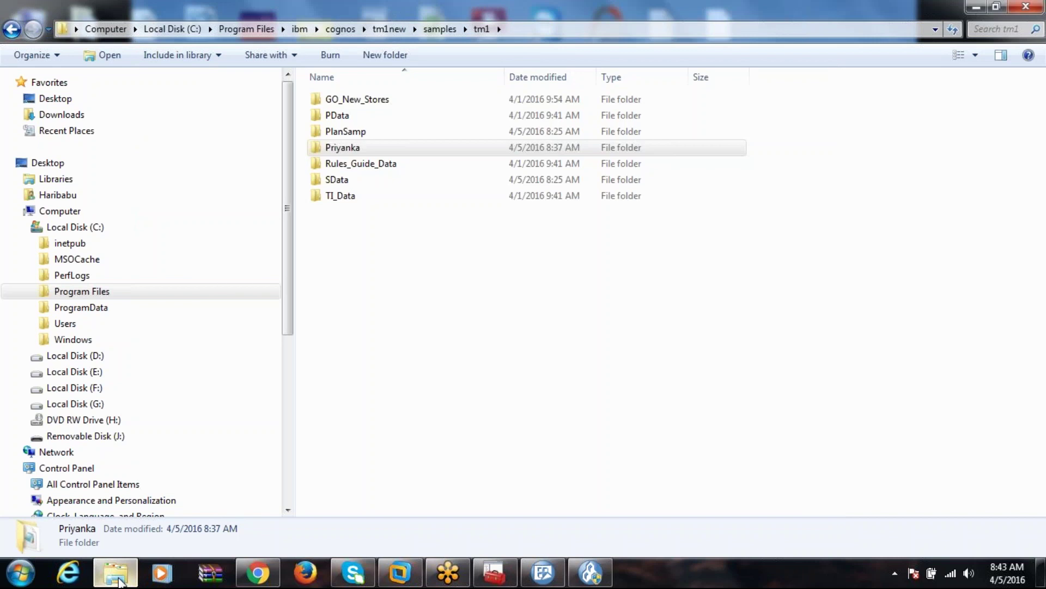
double_click(384, 147)
click(564, 34)
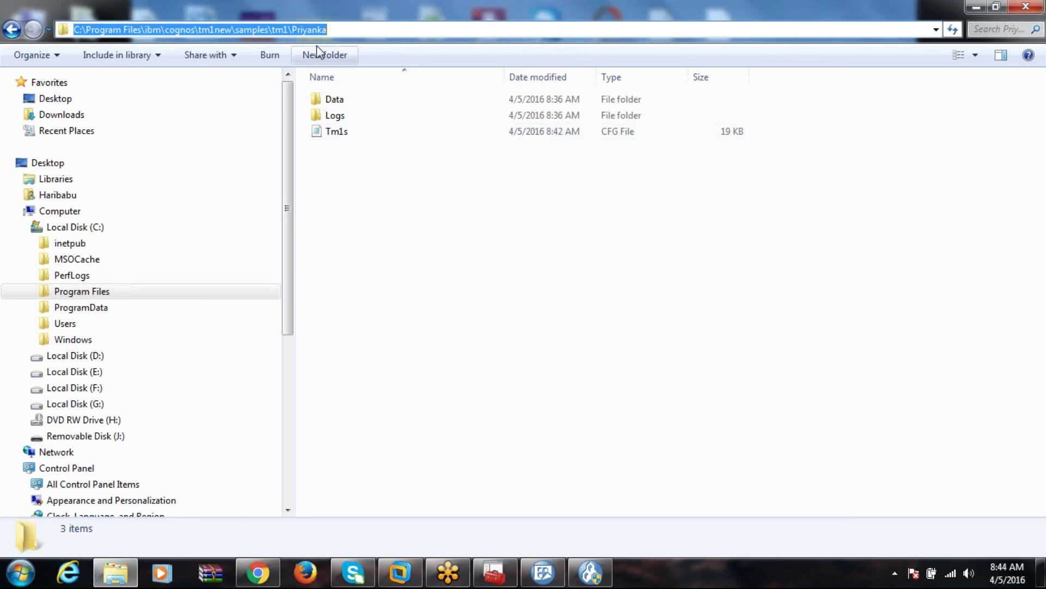
click(591, 572)
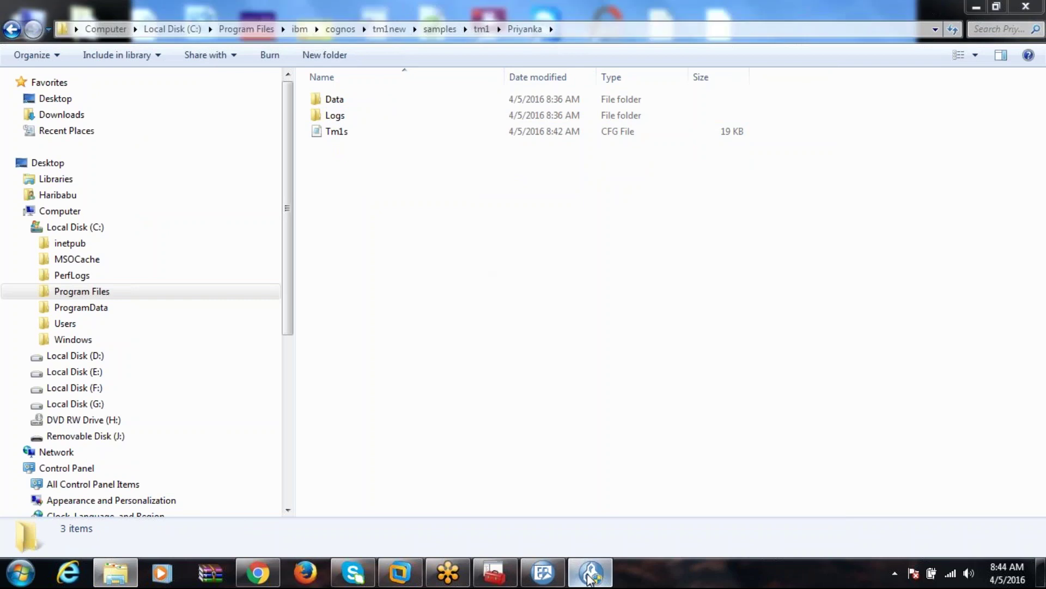
click(501, 421)
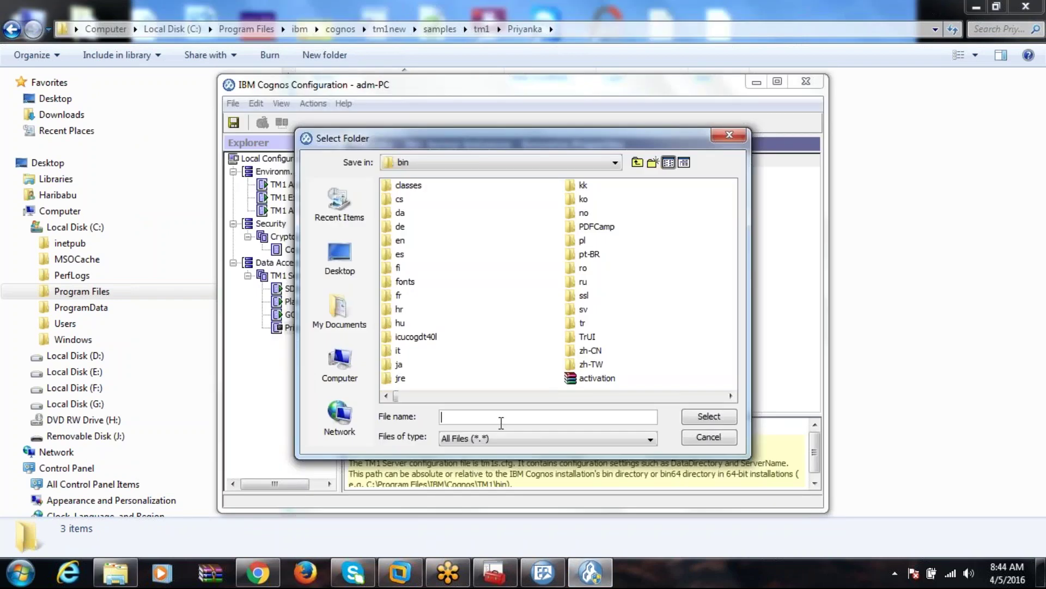
key(ctrl+v)
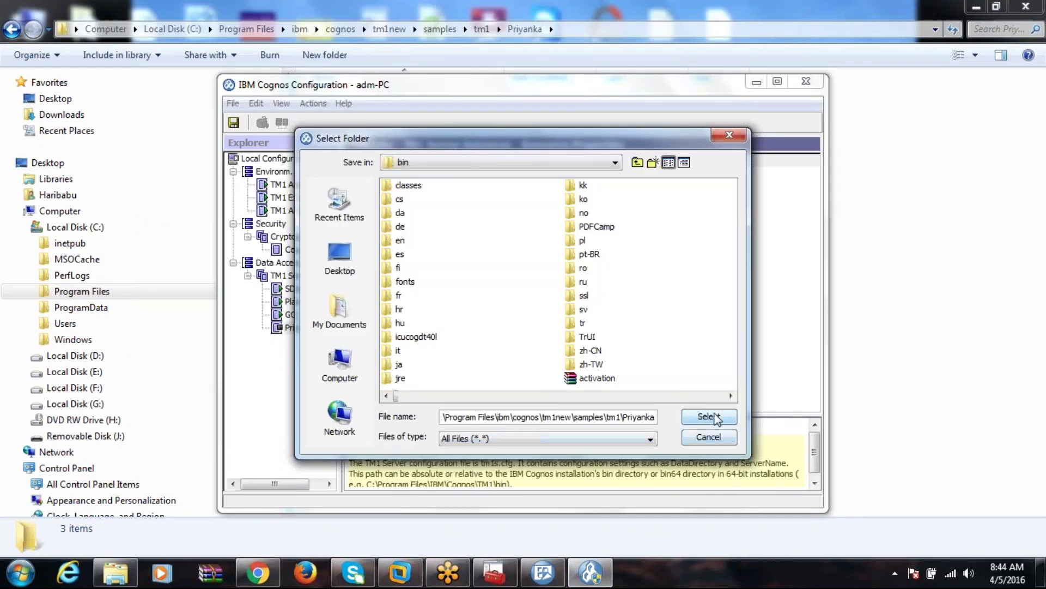
click(708, 417)
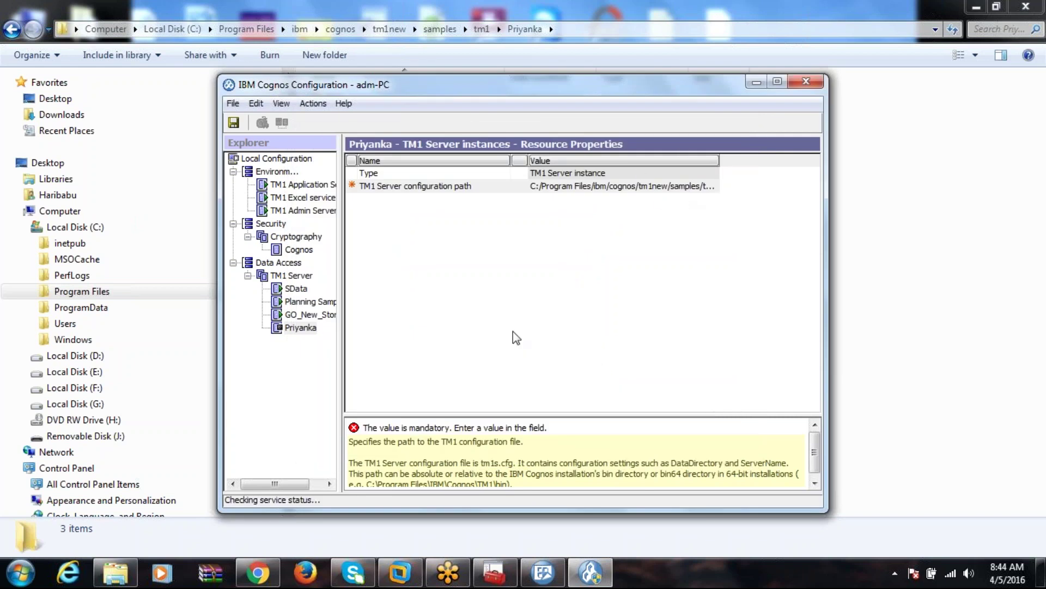
click(303, 330)
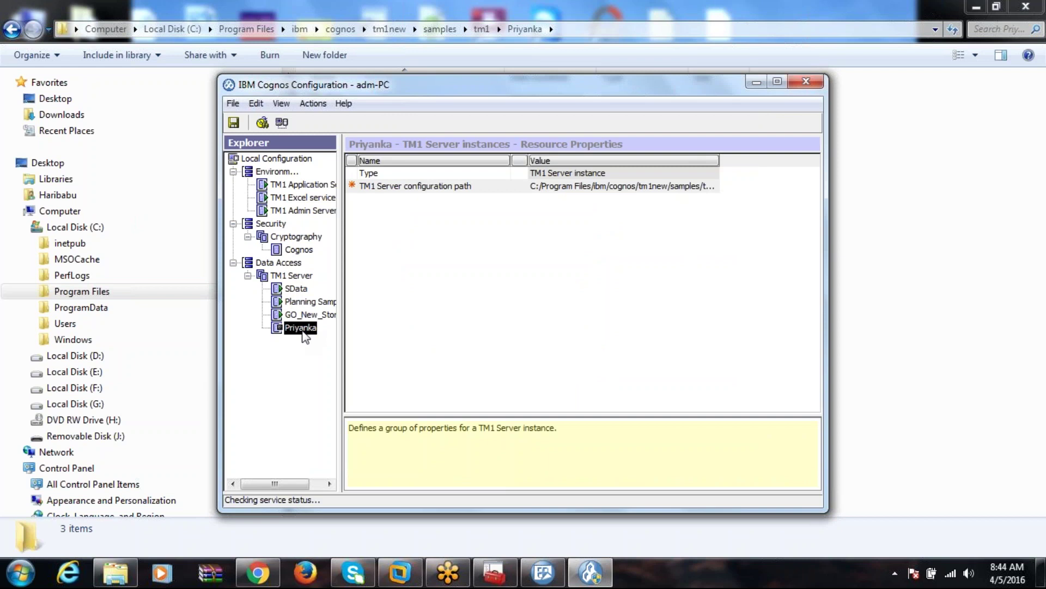
Start the Priyanka TM1 server, saving the configuration when prompted and again afterwards.
right_click(303, 332)
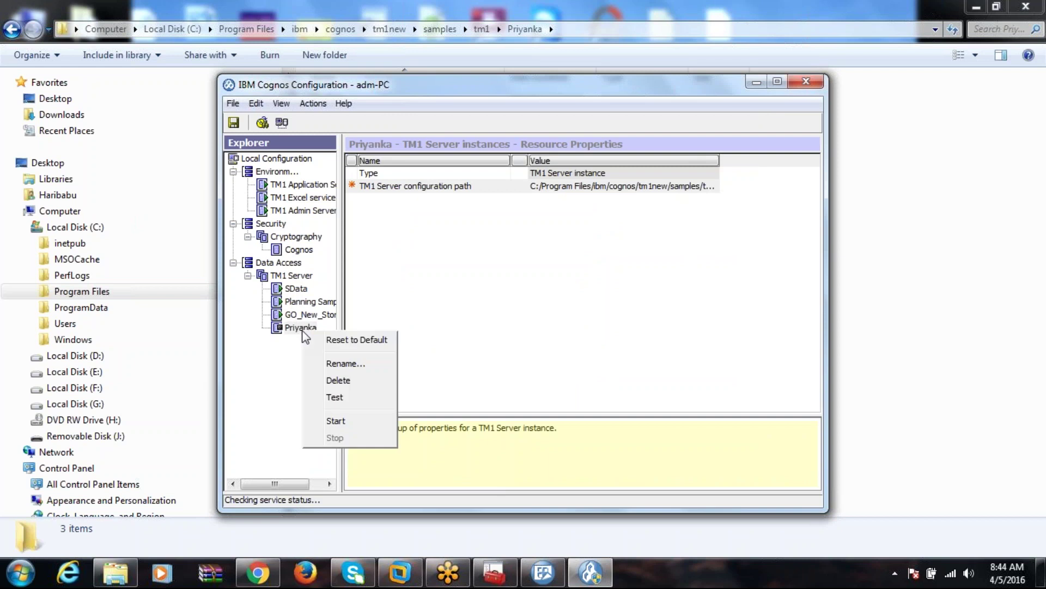
click(350, 420)
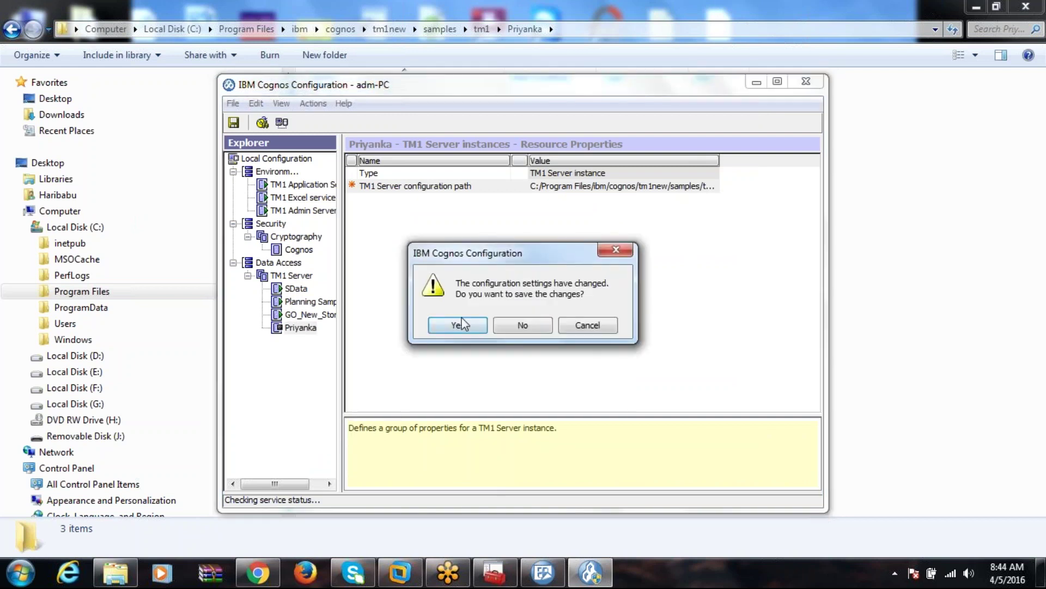
key(Return)
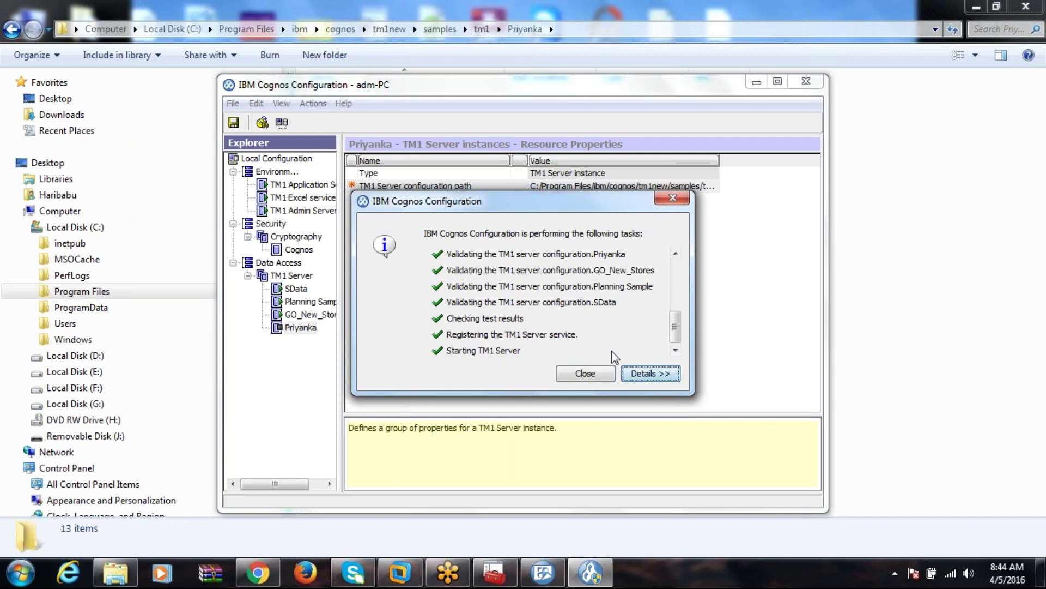
click(585, 371)
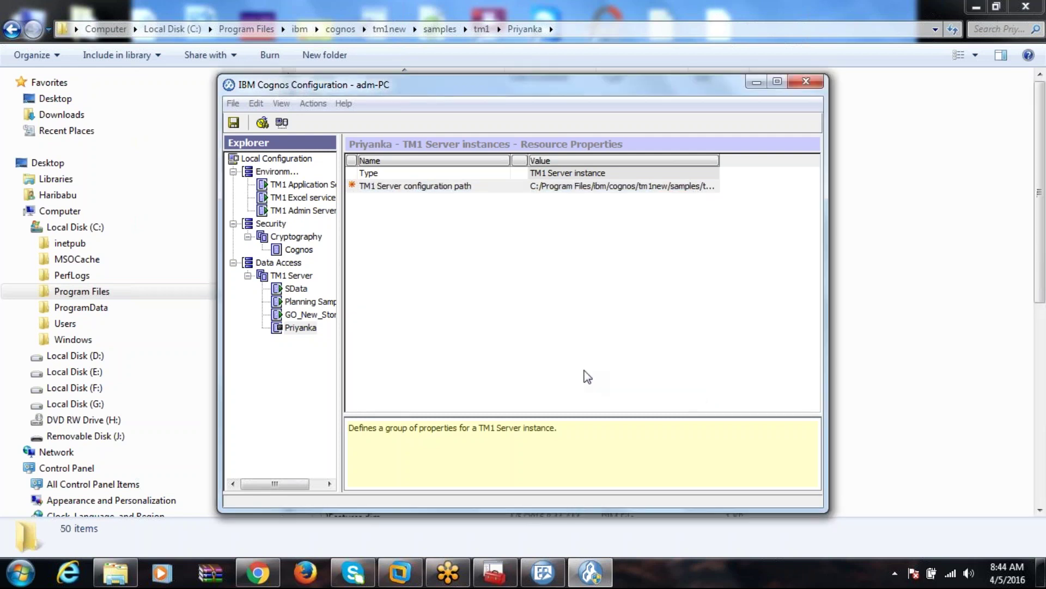
click(234, 123)
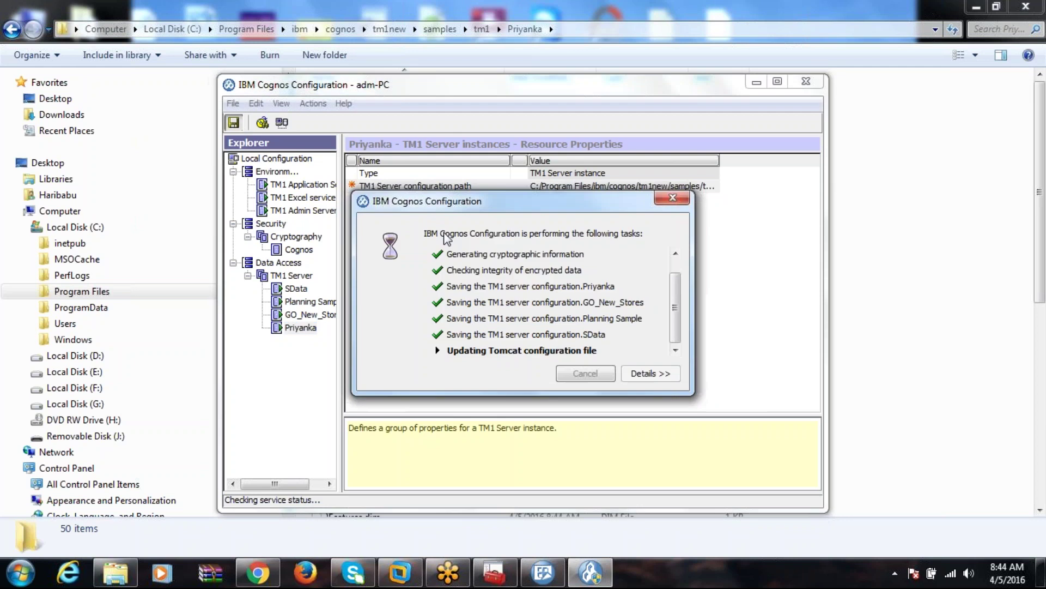
click(585, 372)
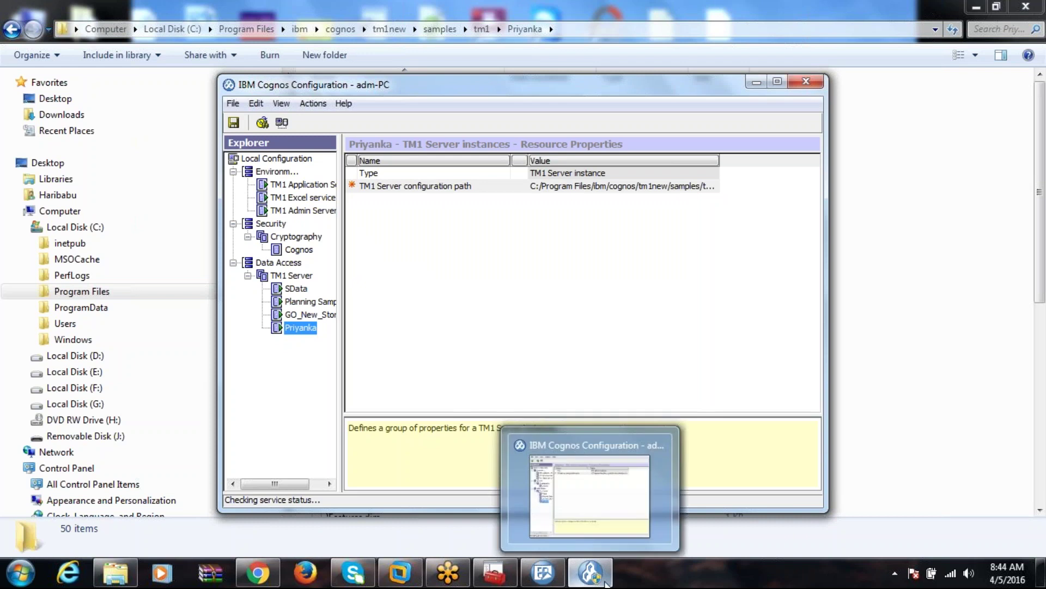
click(590, 573)
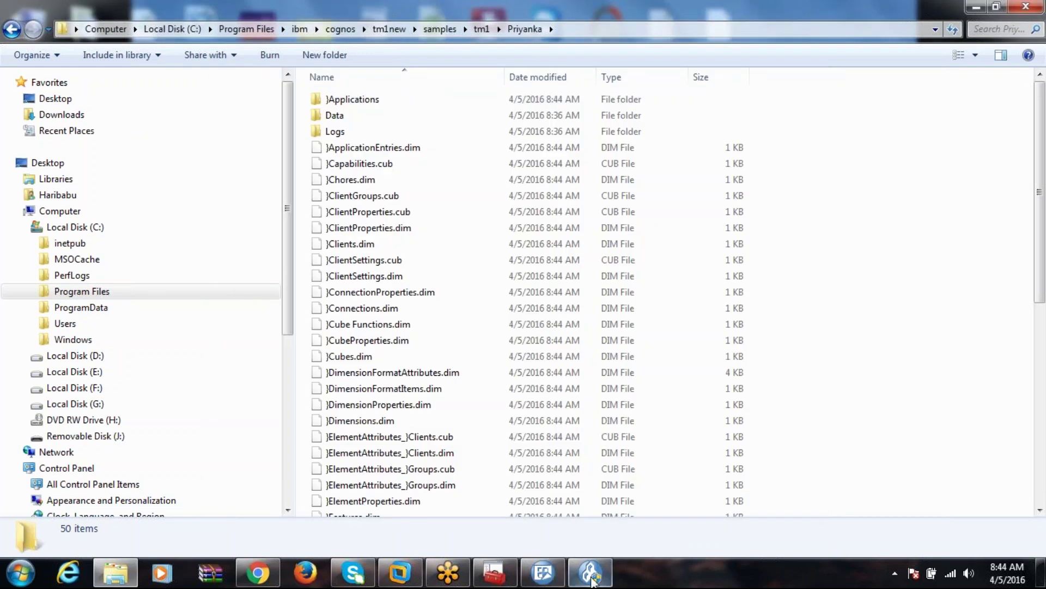
Refresh the available servers, pick the new Priyanka server, and enter admin as the login user name.
click(536, 580)
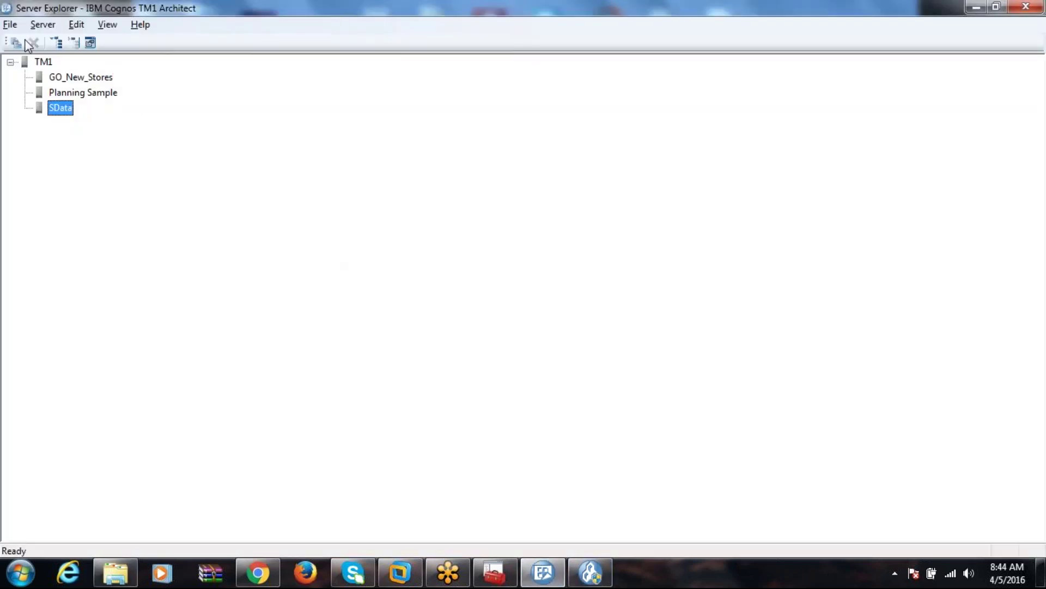
click(10, 25)
click(34, 79)
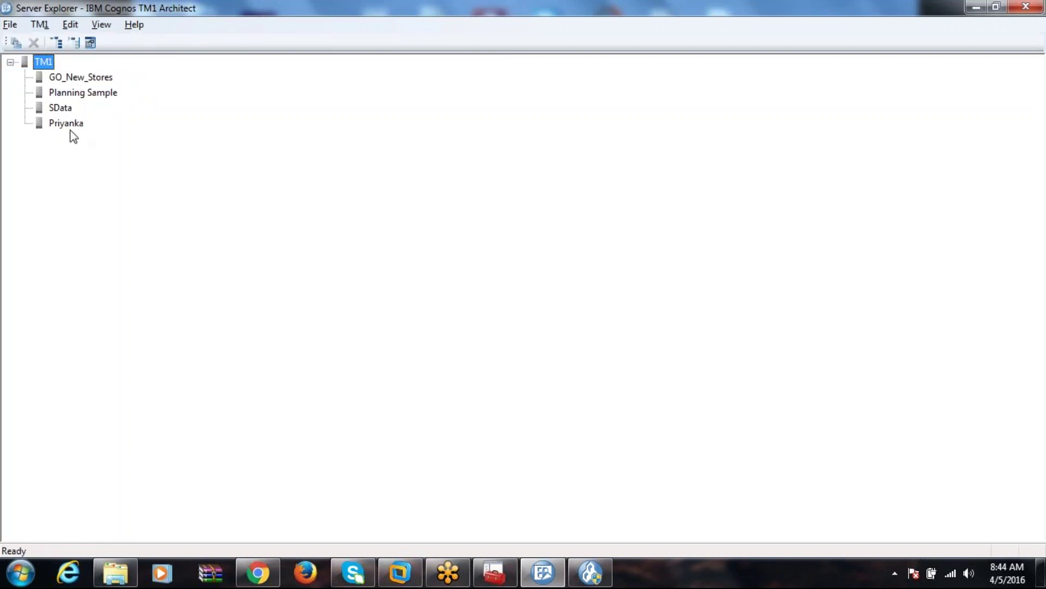
click(70, 126)
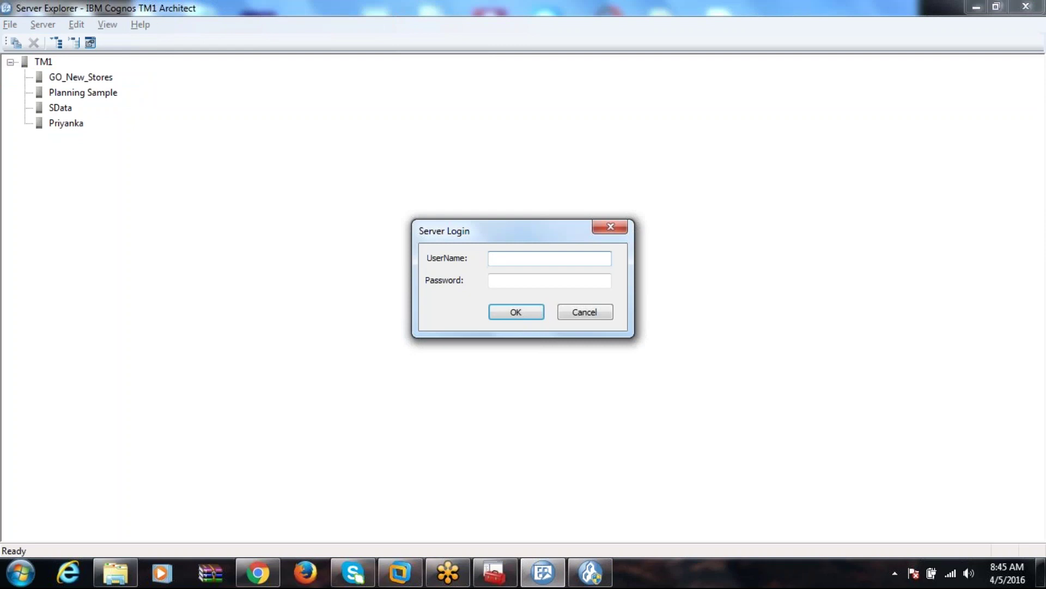
text(admin)
Log in to Priyanka and open its Security > Clients/Groups dialog.
click(518, 312)
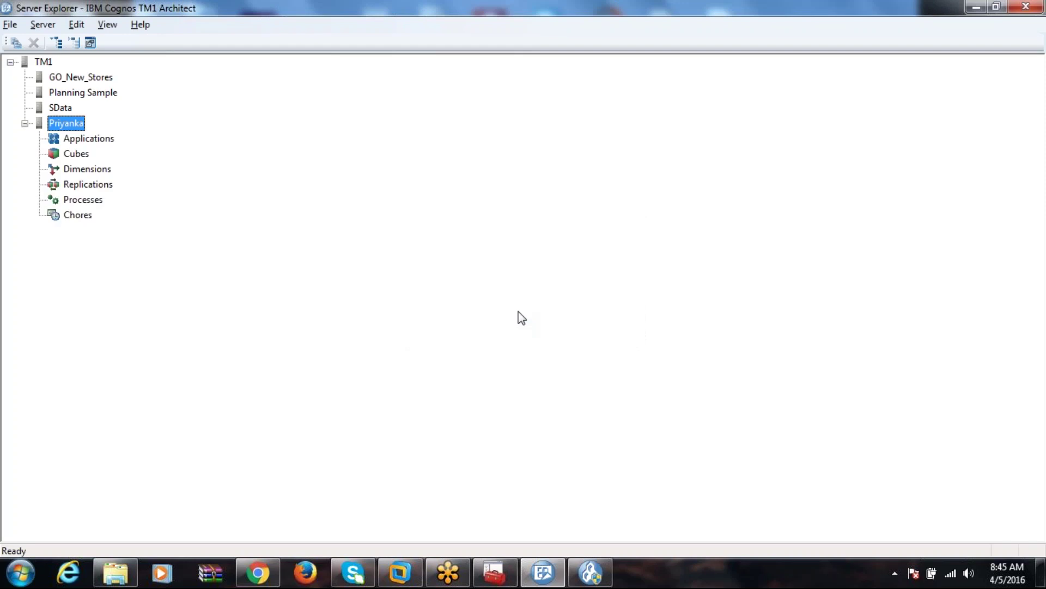
right_click(77, 126)
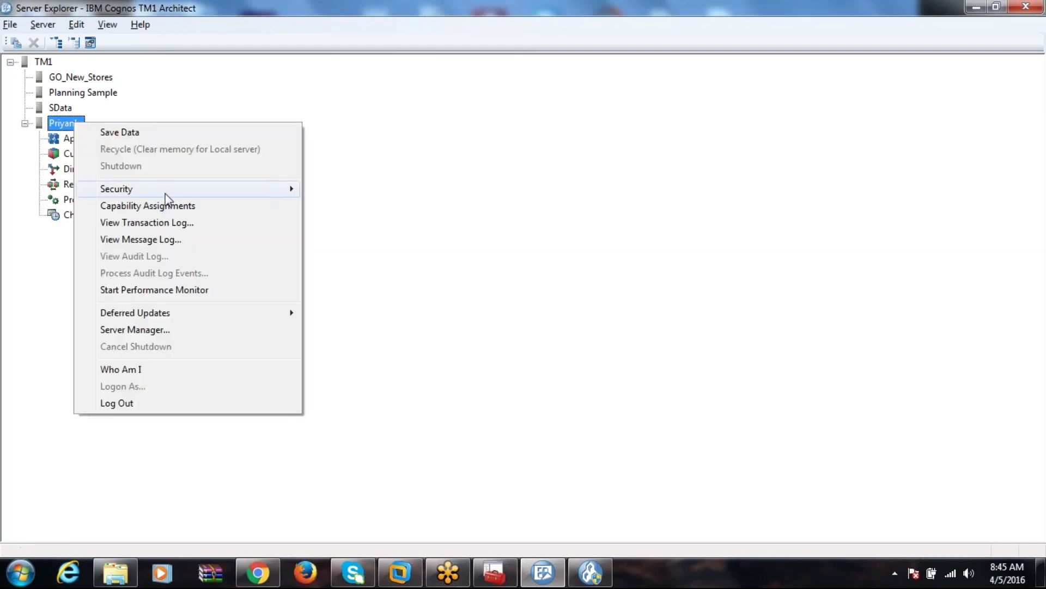
mouse_move(217, 191)
click(357, 189)
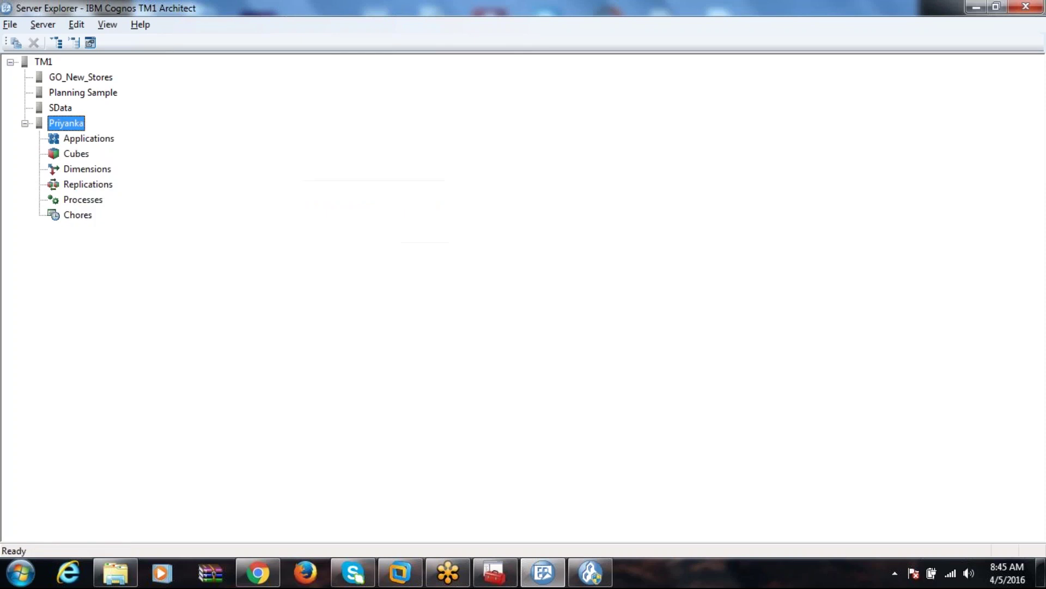
Check the Admin client's password setting, close the dialog, and return to Explorer.
click(178, 199)
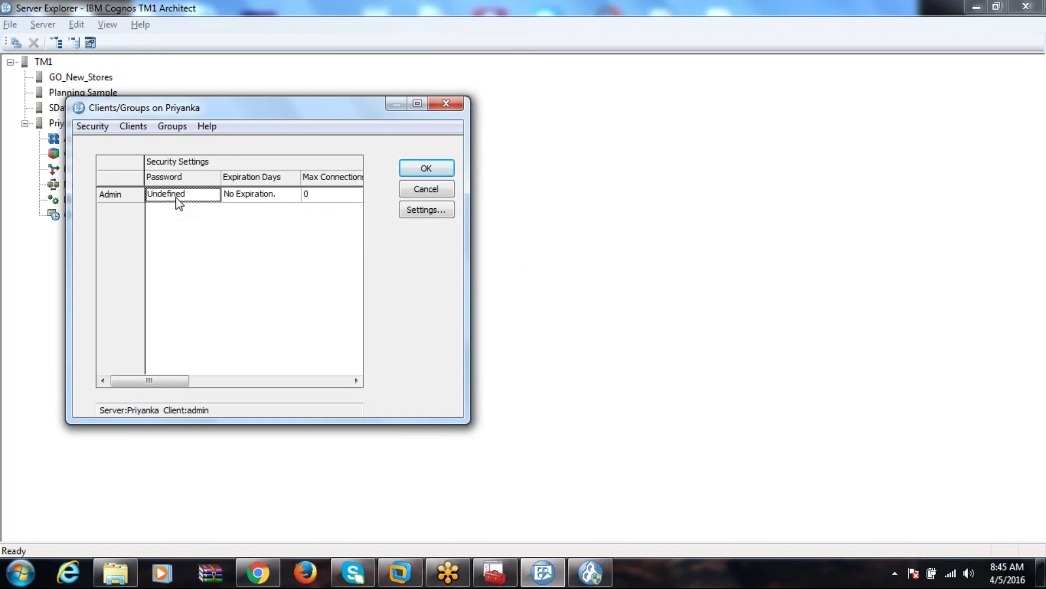
click(445, 103)
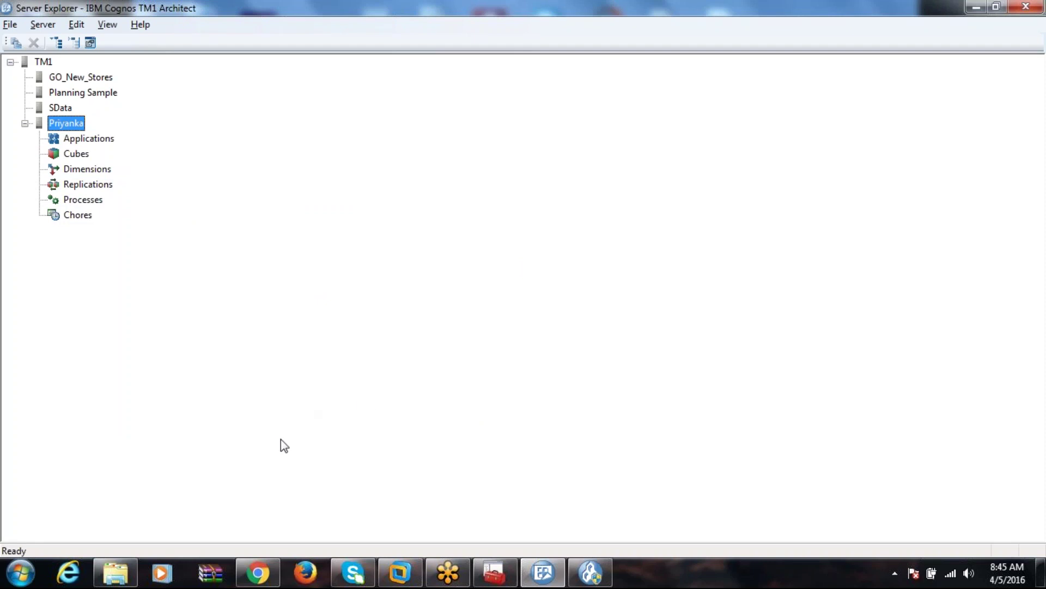
click(118, 575)
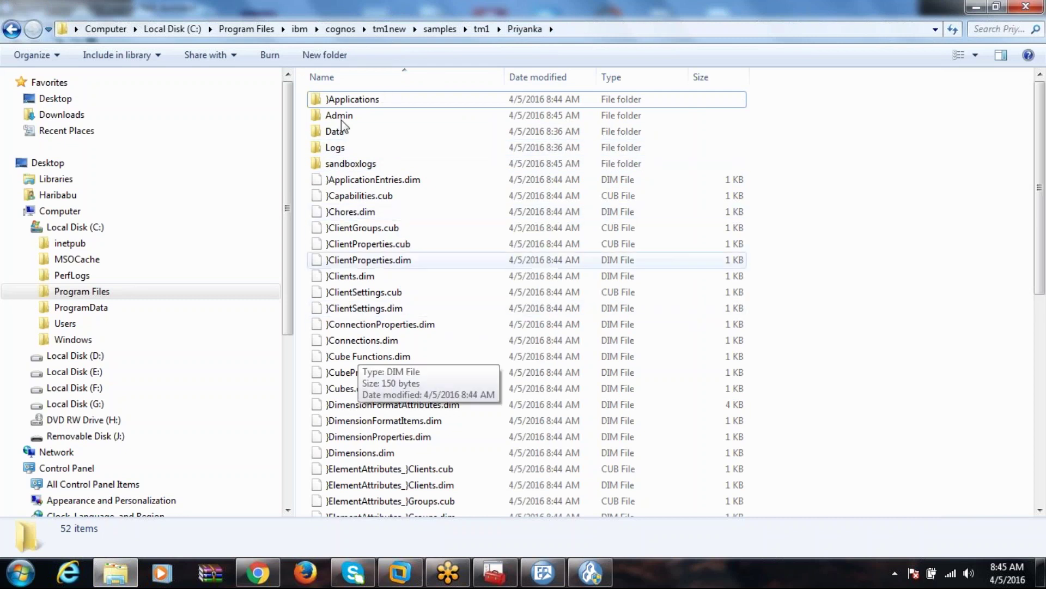
Browse from tm1 into Priyanka's empty Data folder, then back up to tm1 and into PlanSamp.
click(482, 29)
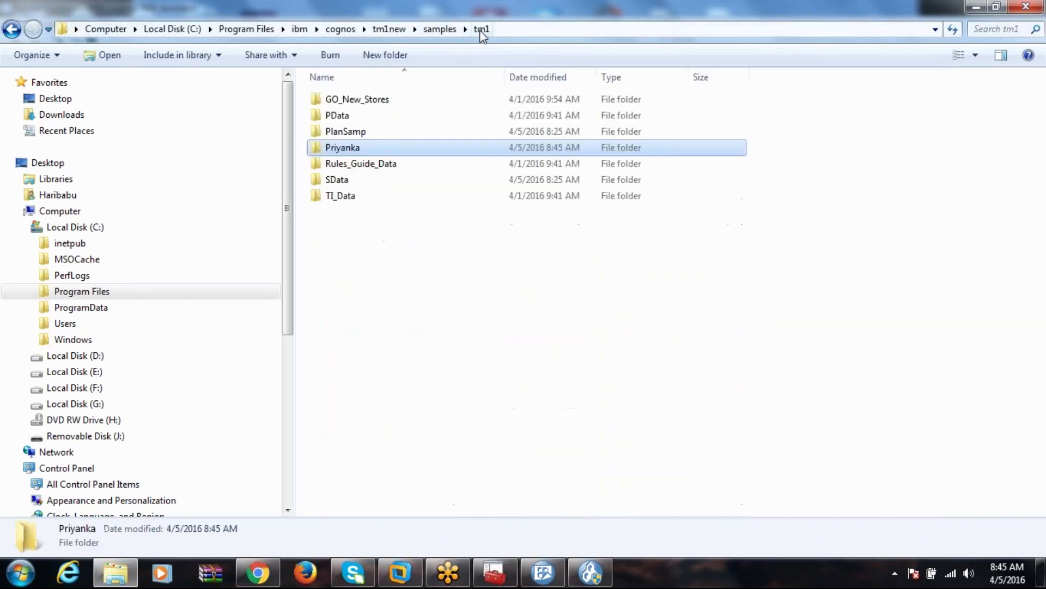
double_click(364, 147)
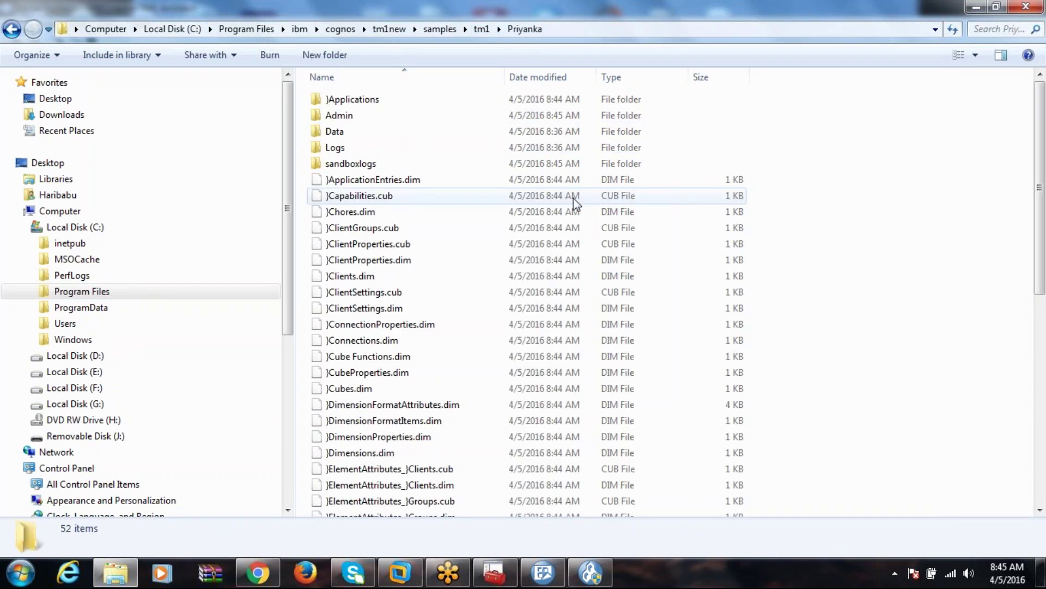
double_click(361, 133)
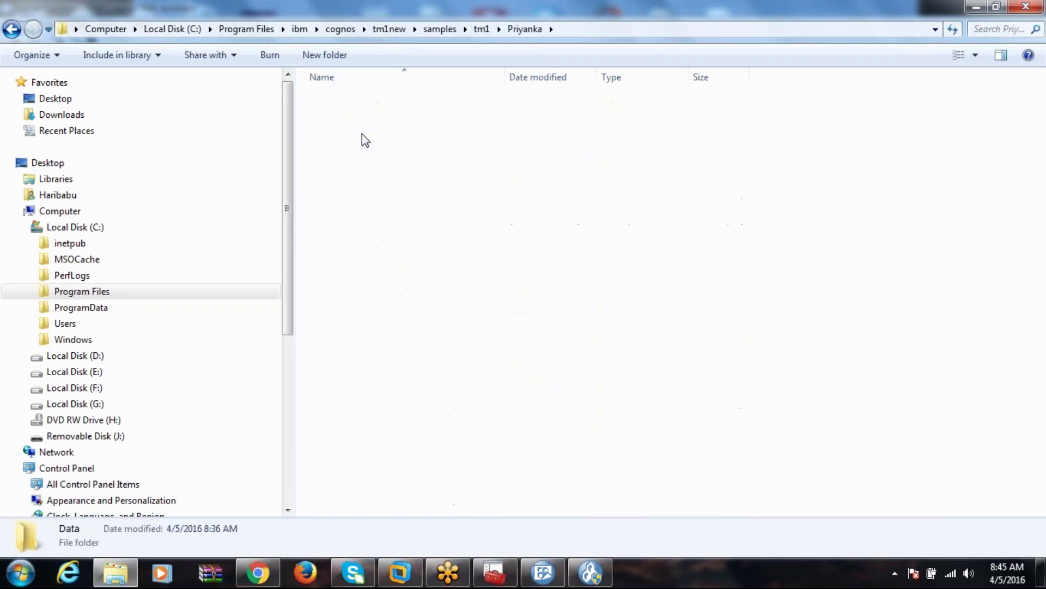
click(524, 29)
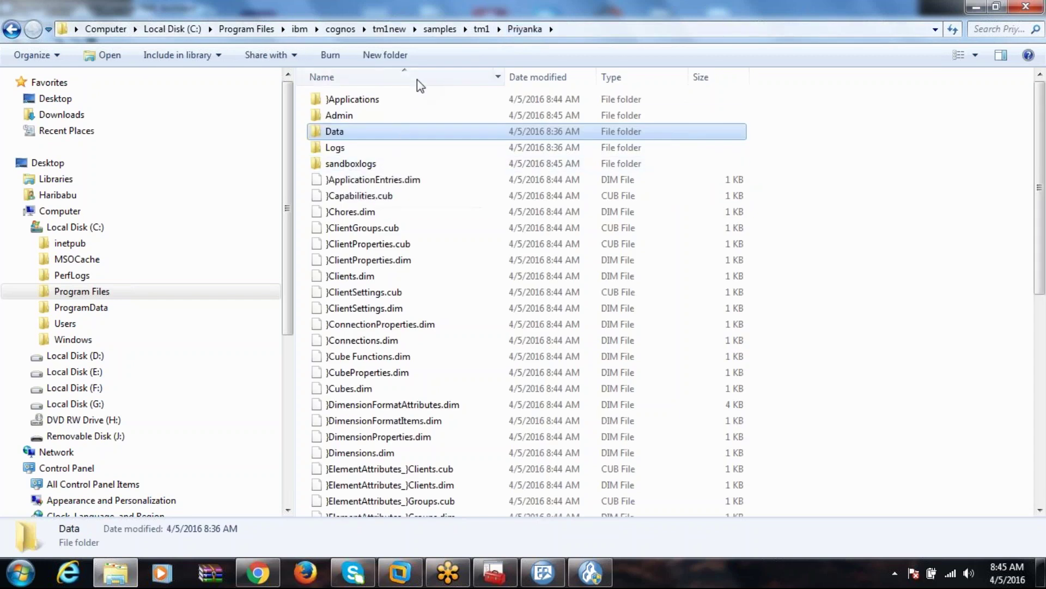
click(482, 29)
double_click(348, 133)
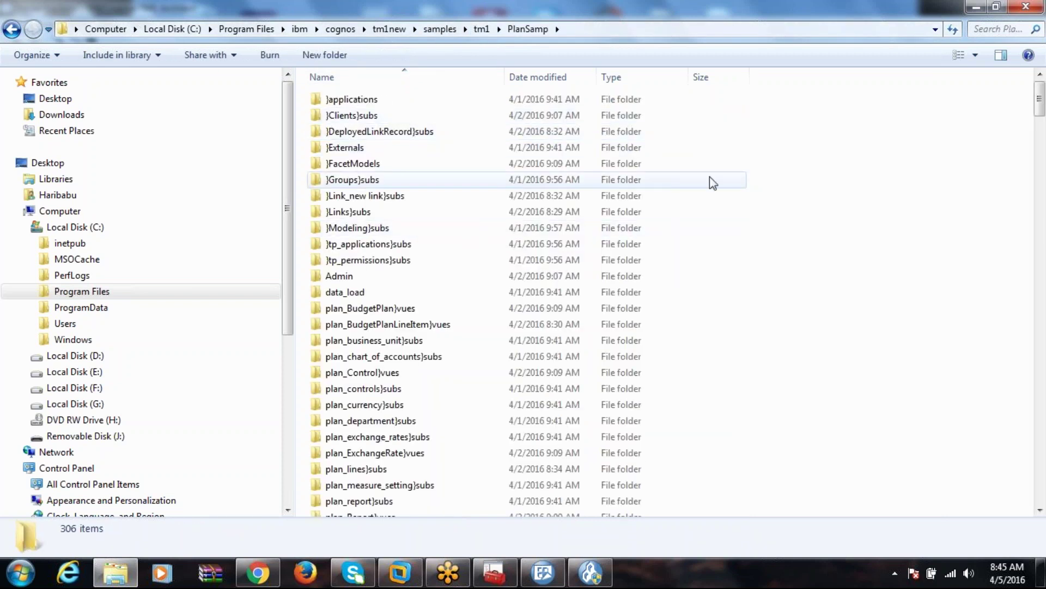
Scroll through the PlanSamp files sorted by Type, then move up to the tm1new folder.
drag(1036, 100, 1040, 471)
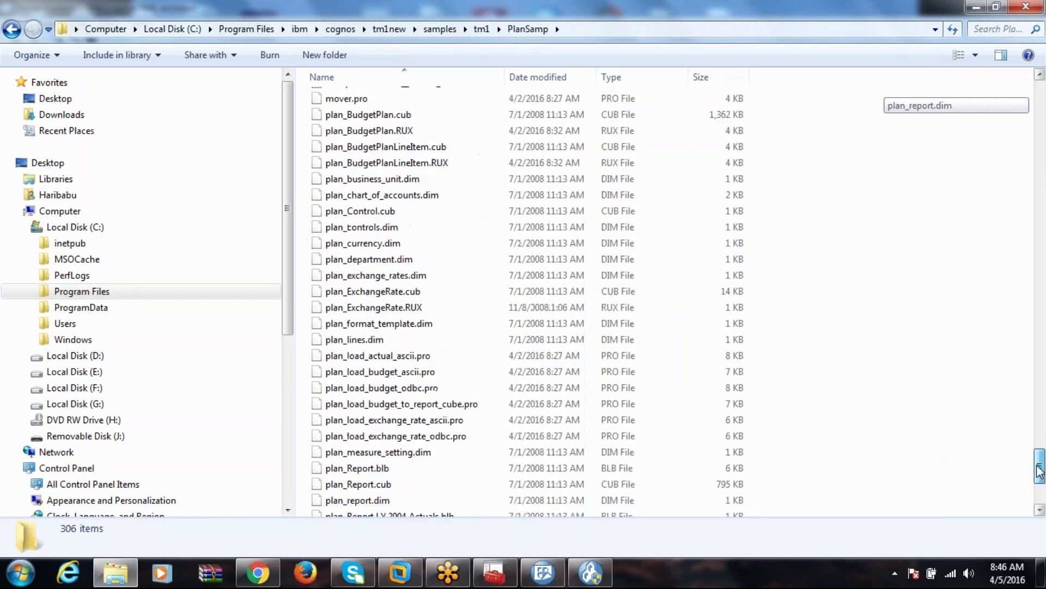
click(621, 80)
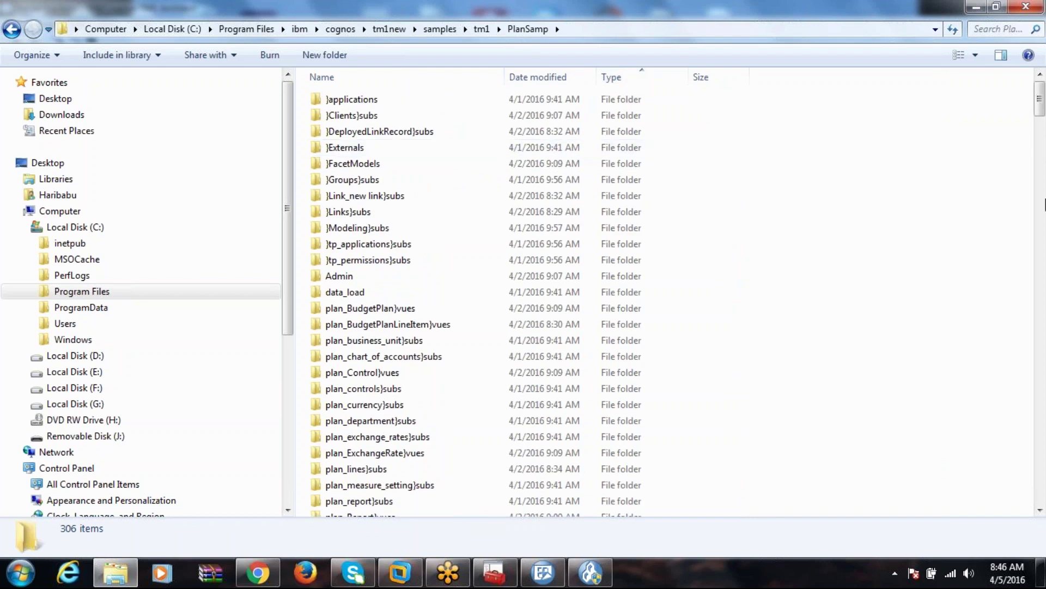
drag(1041, 112, 1041, 466)
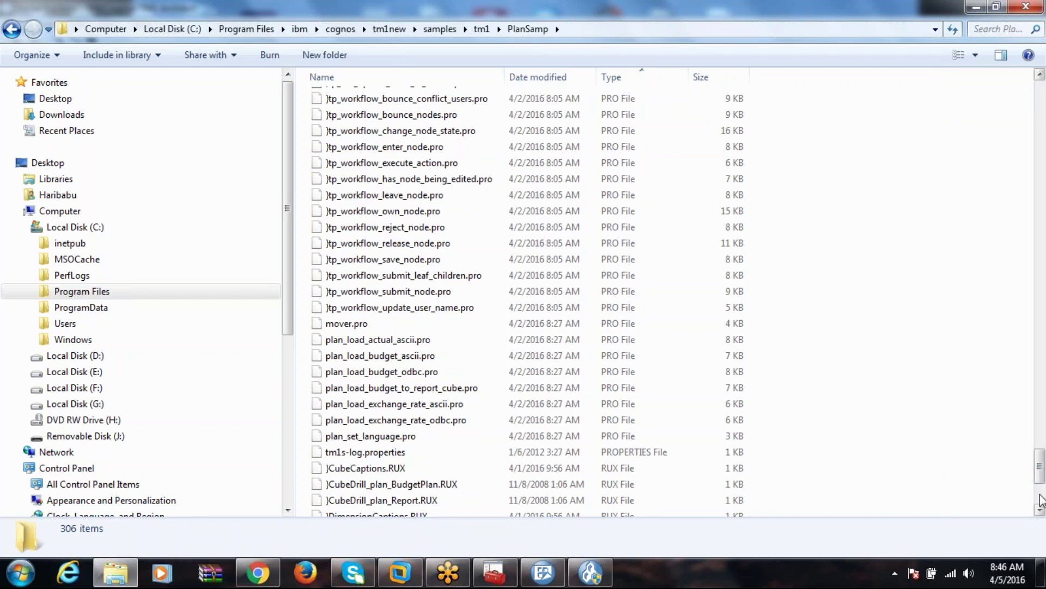
scroll(1041, 499, down, 5)
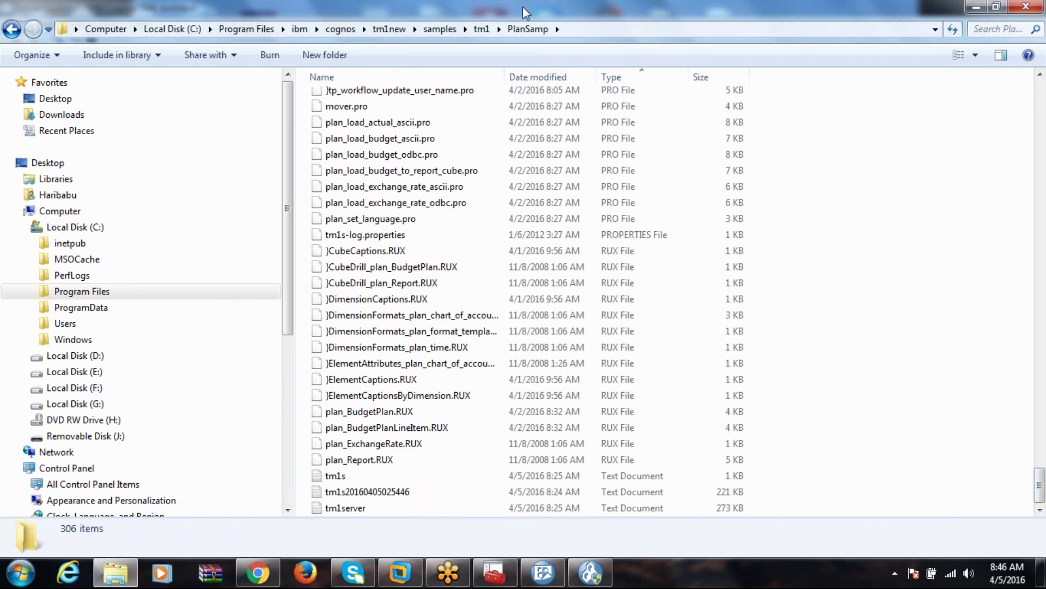
click(397, 30)
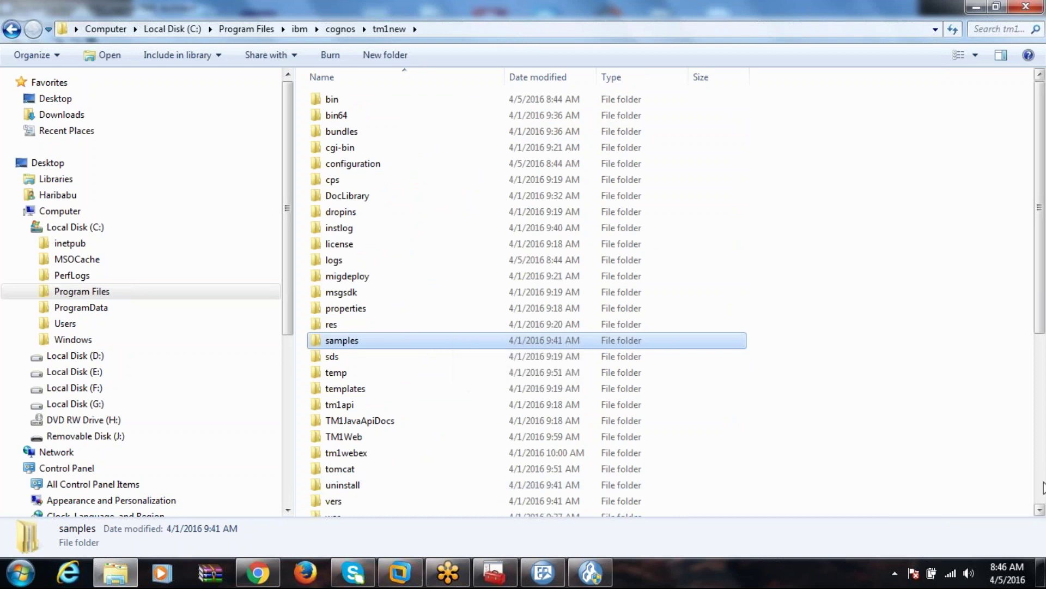
scroll(1044, 487, down, 6)
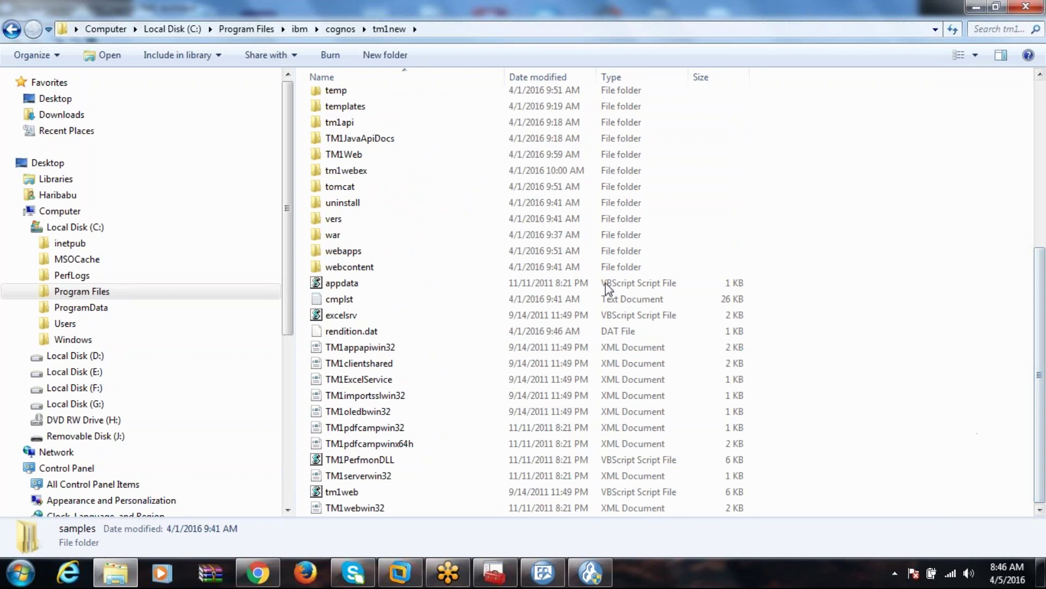
double_click(387, 269)
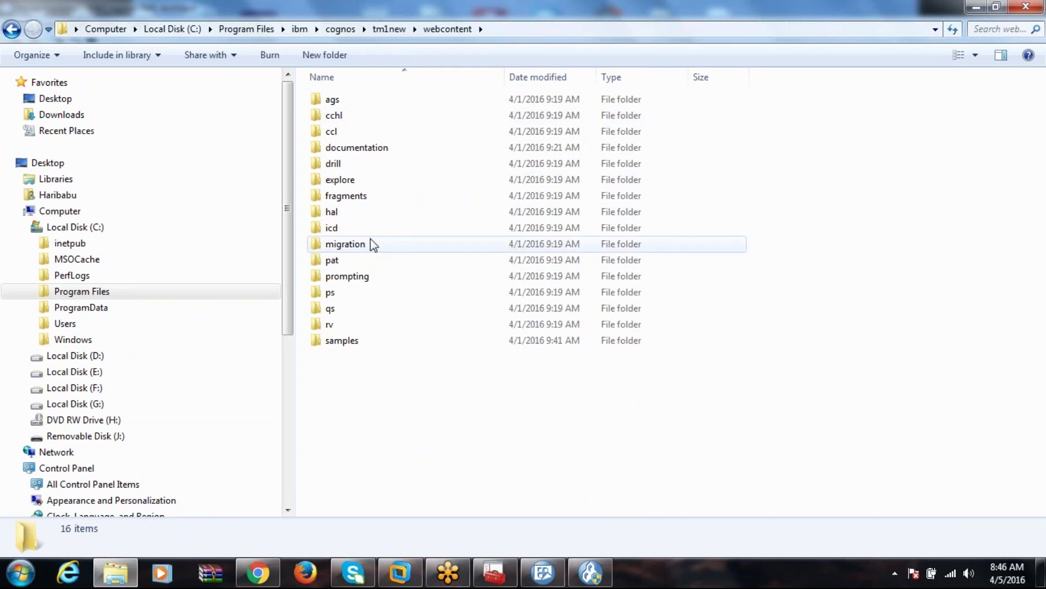
click(349, 345)
double_click(349, 343)
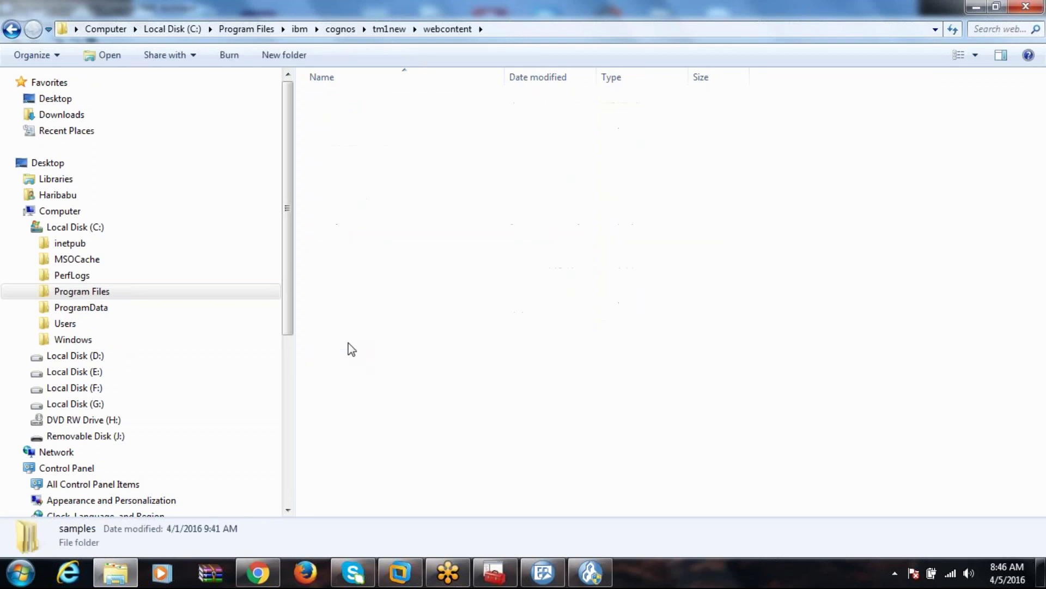
double_click(361, 101)
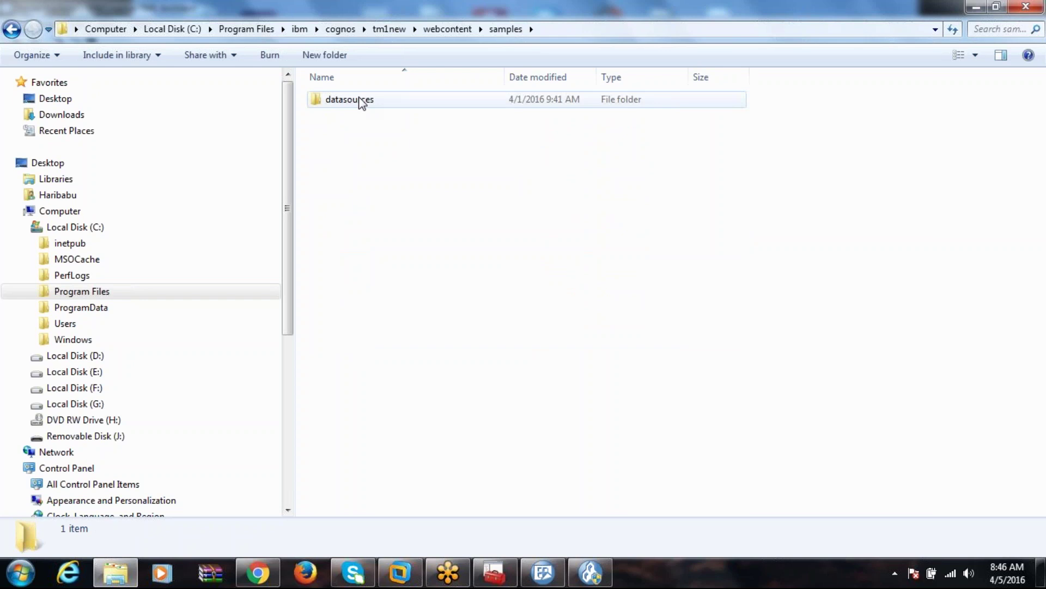
double_click(348, 103)
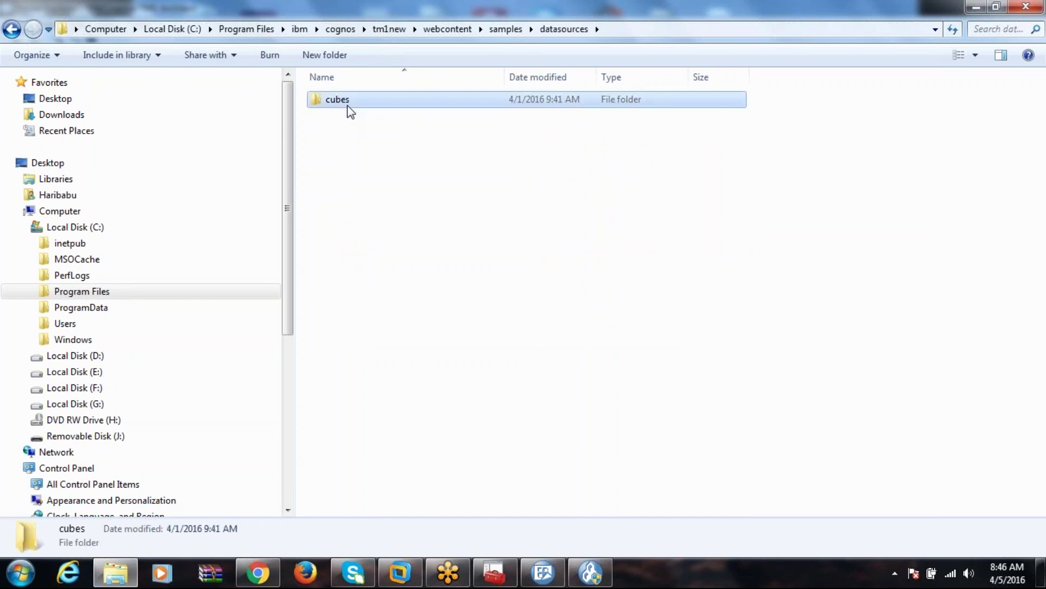
click(348, 103)
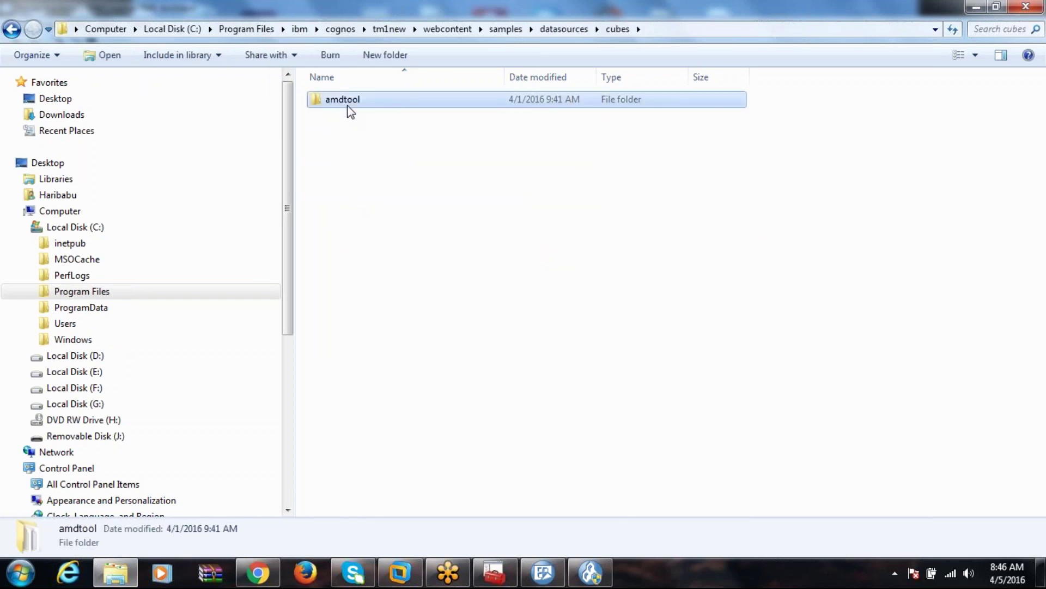
double_click(347, 103)
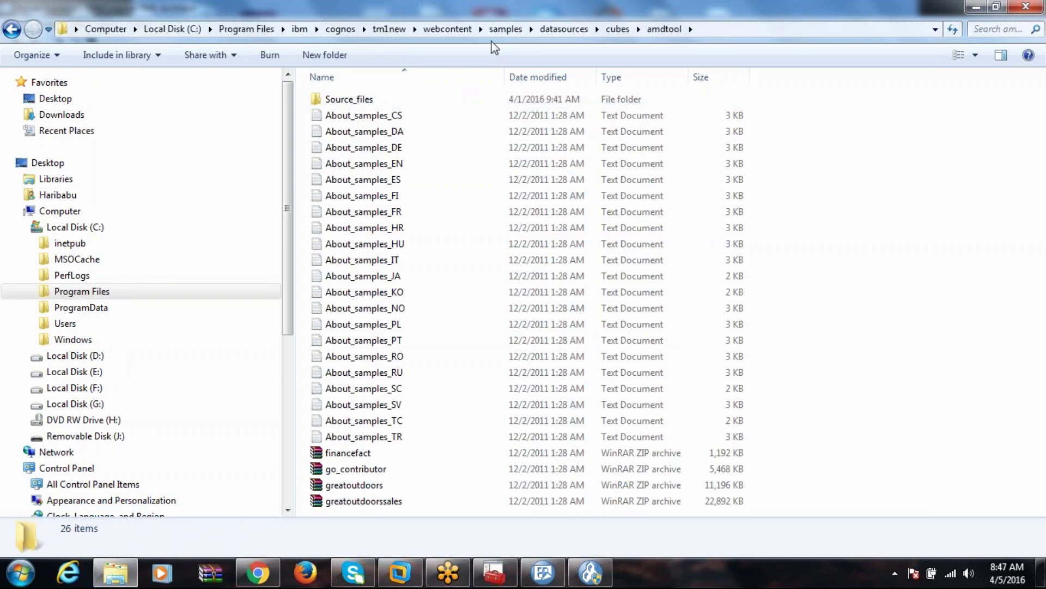
click(506, 30)
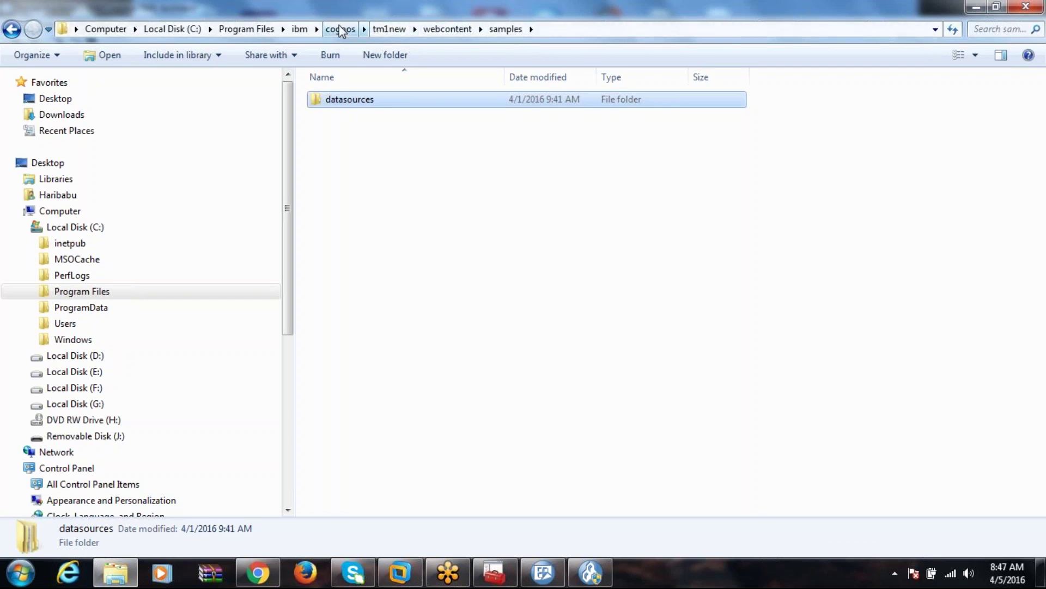
double_click(360, 104)
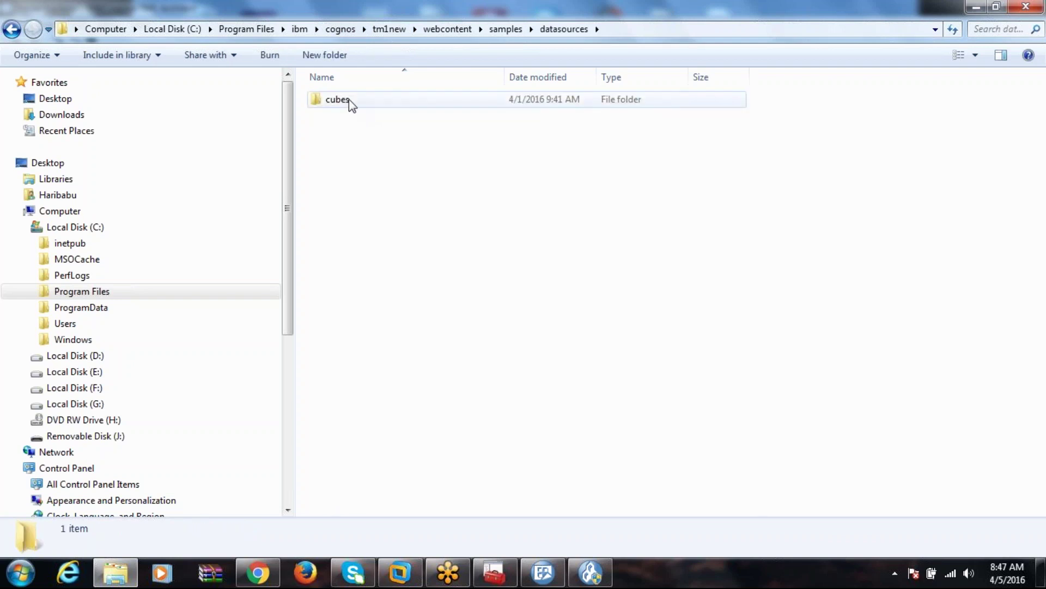
double_click(348, 99)
double_click(349, 101)
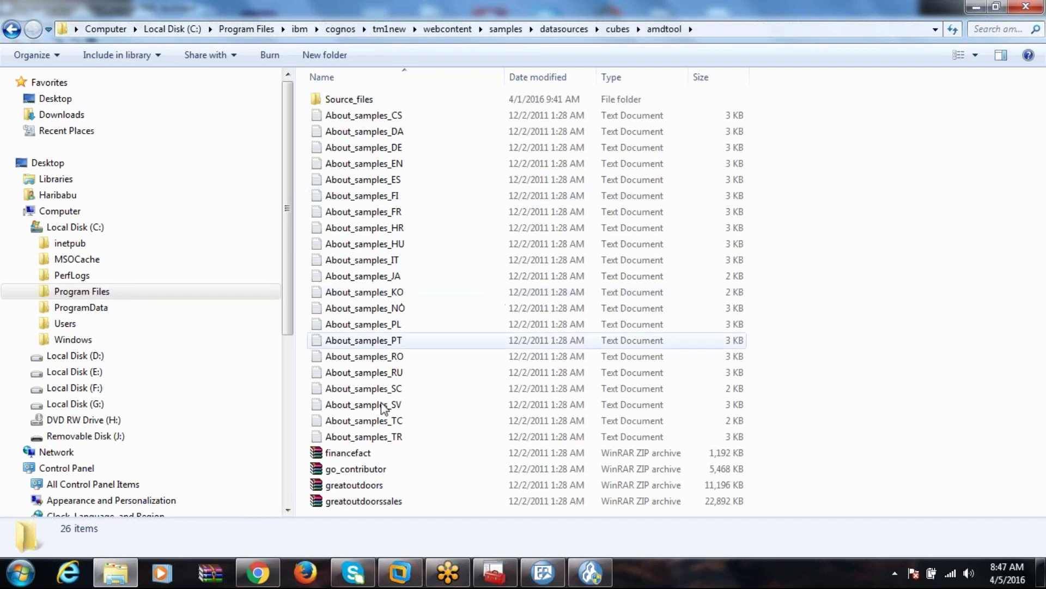
double_click(360, 99)
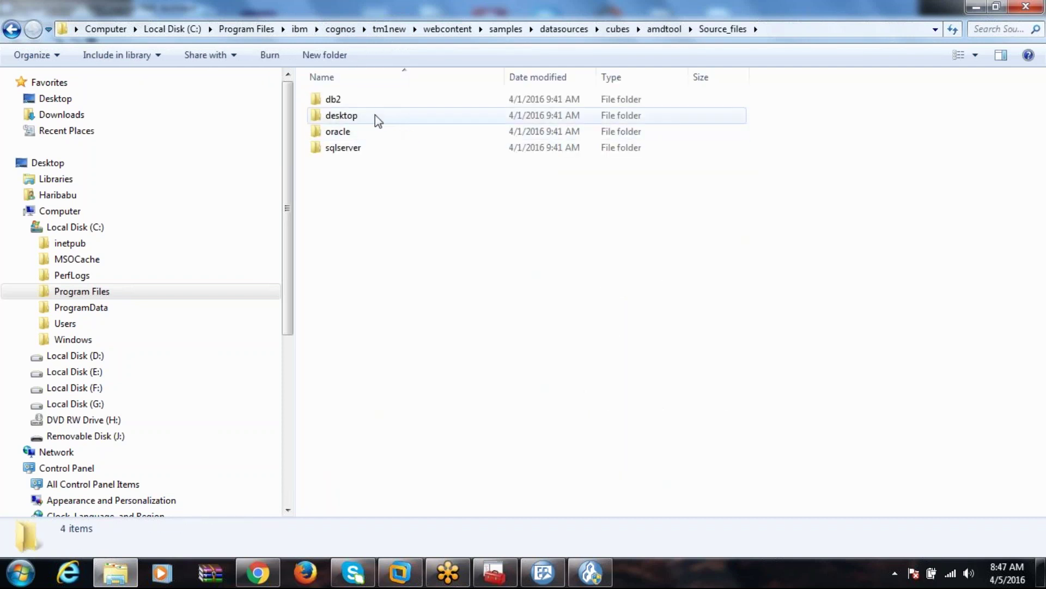
double_click(360, 148)
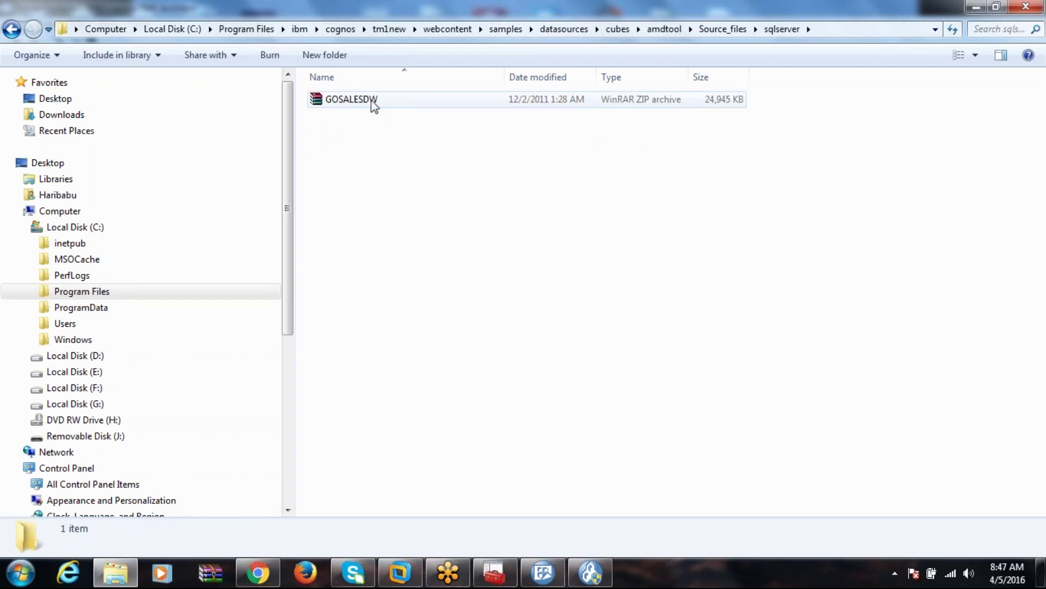
click(507, 32)
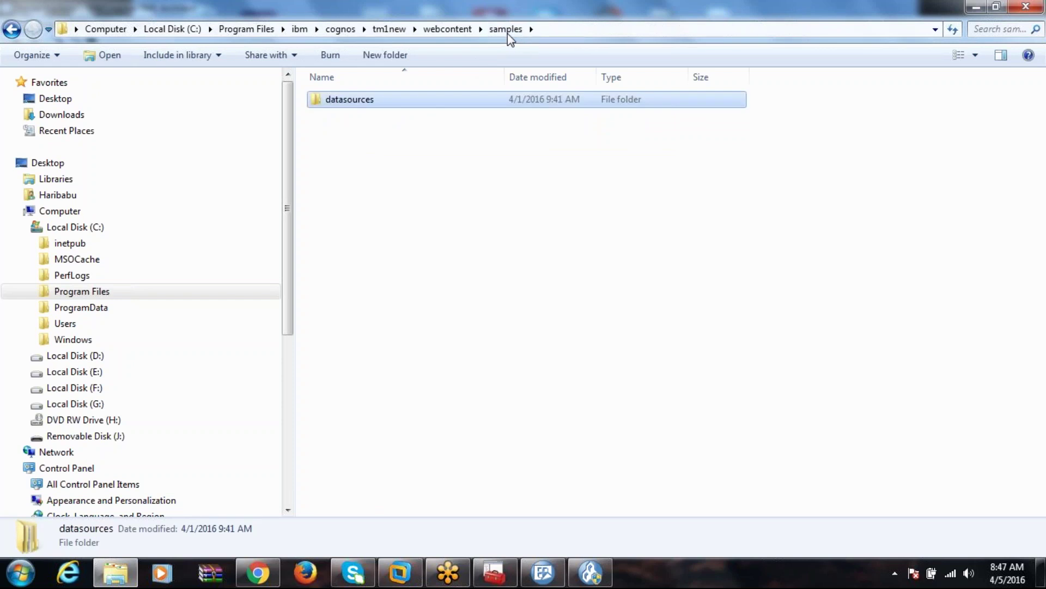
click(341, 30)
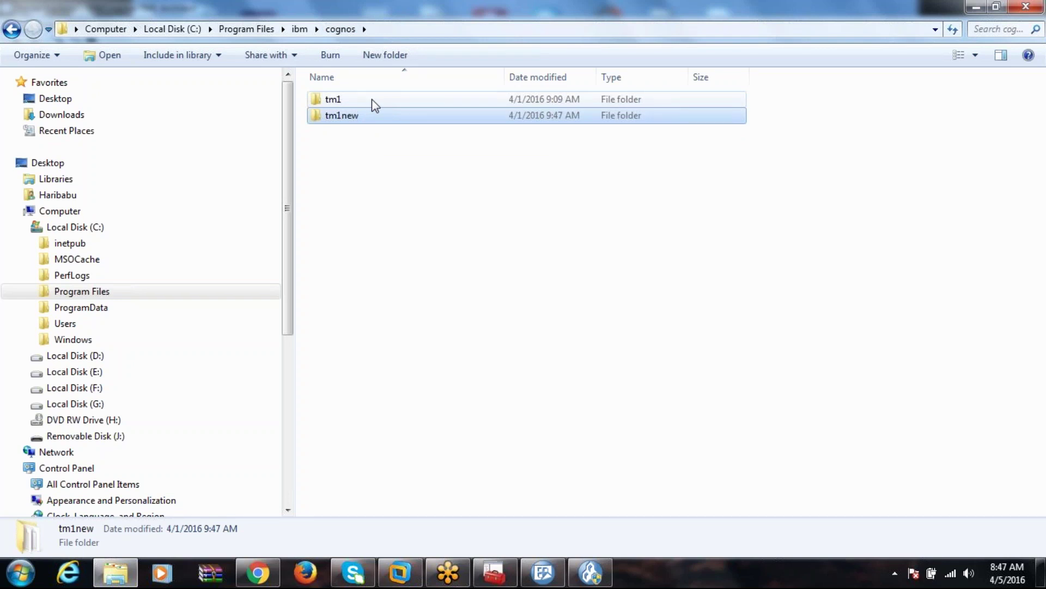
double_click(341, 114)
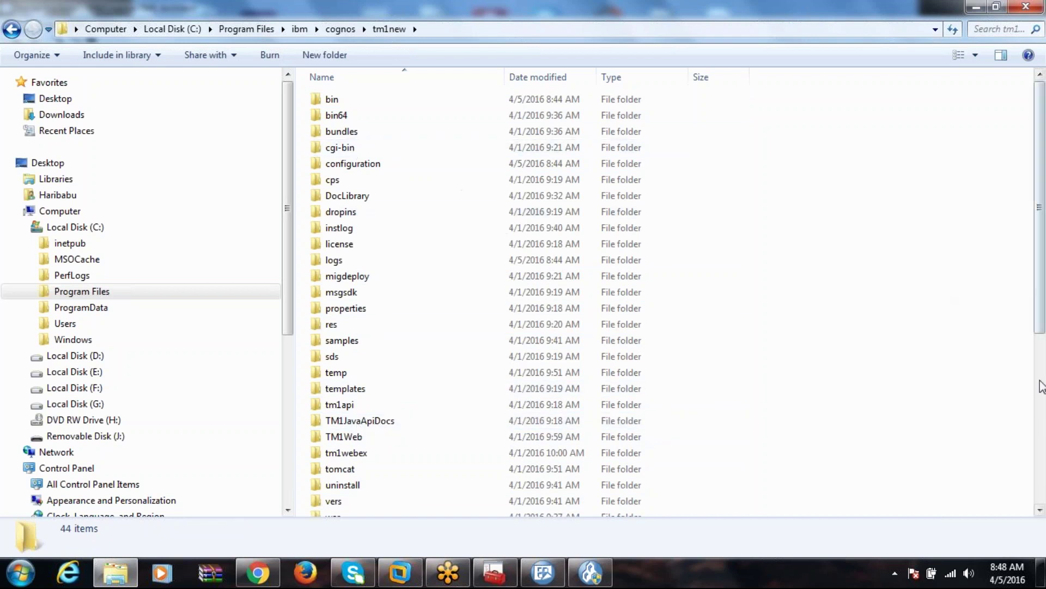
Go through samples > tm1 > Priyanka, scroll its 52 items, then return to tm1 and open PlanSamp.
double_click(338, 341)
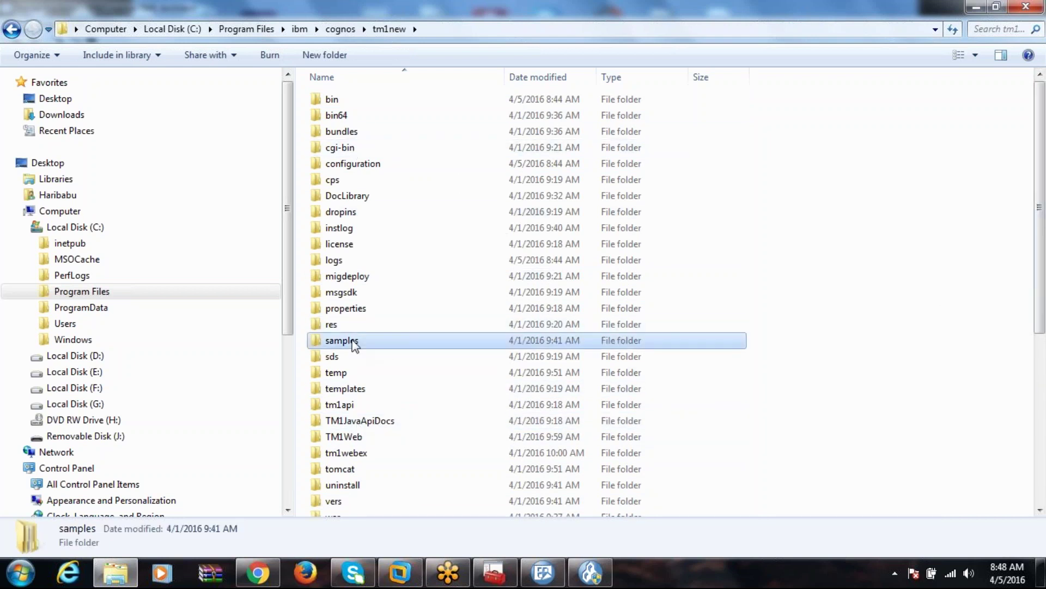
double_click(342, 106)
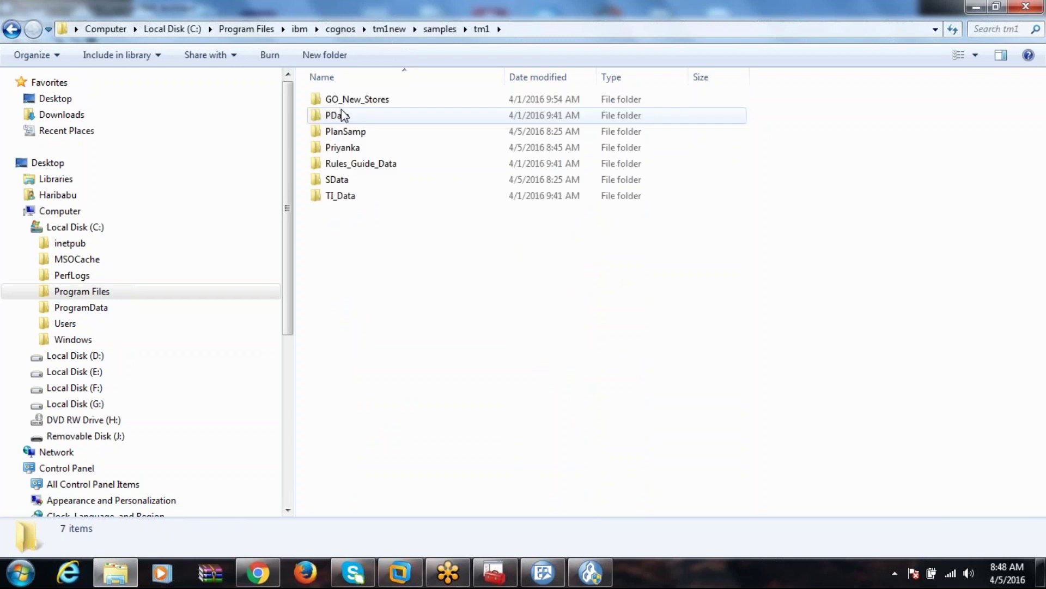
double_click(354, 150)
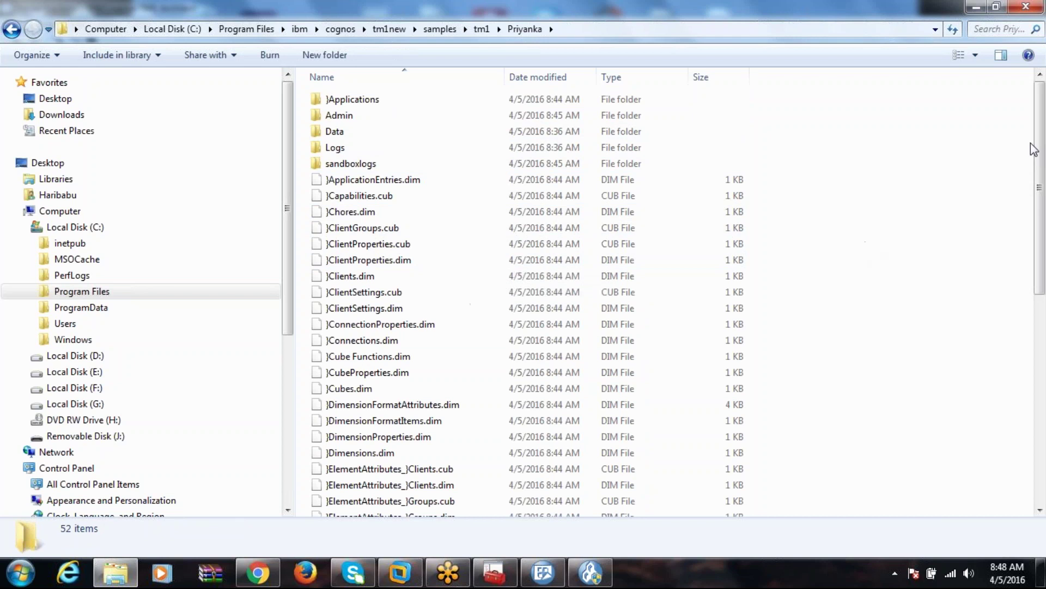
drag(1039, 187, 1043, 289)
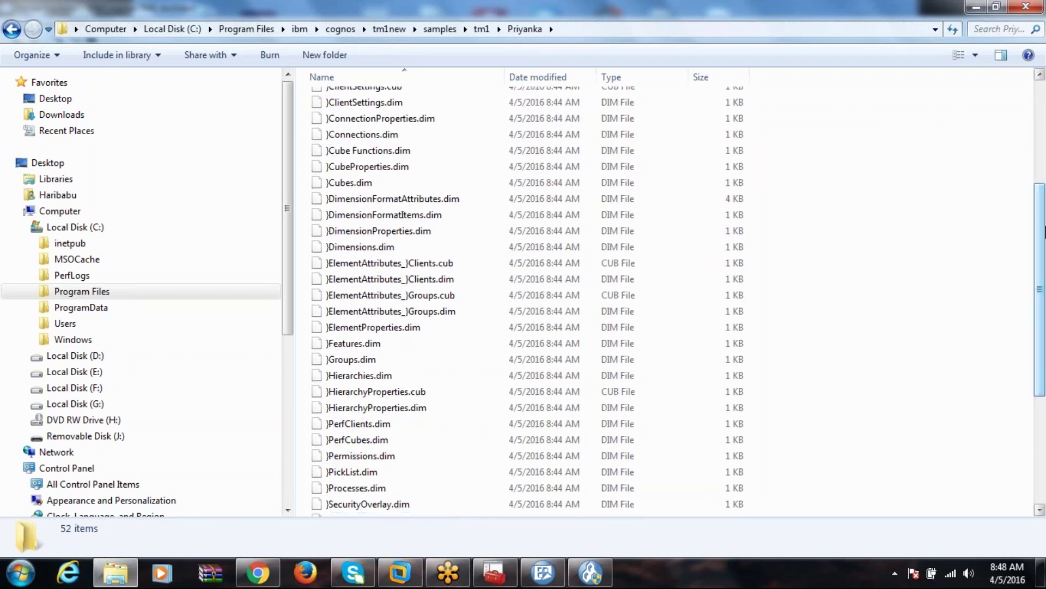
click(1043, 174)
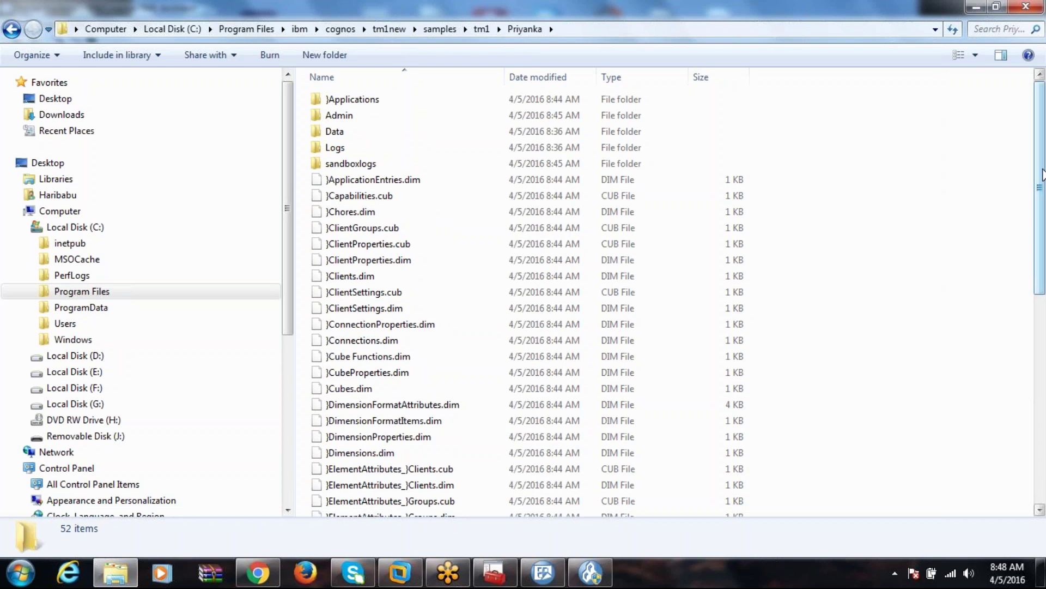
click(482, 32)
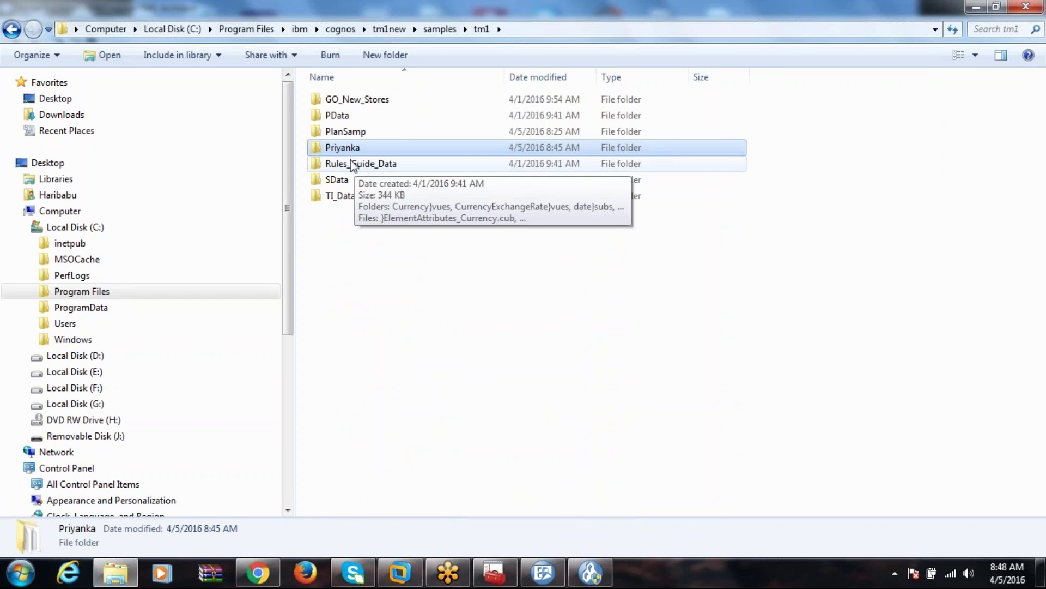
double_click(355, 135)
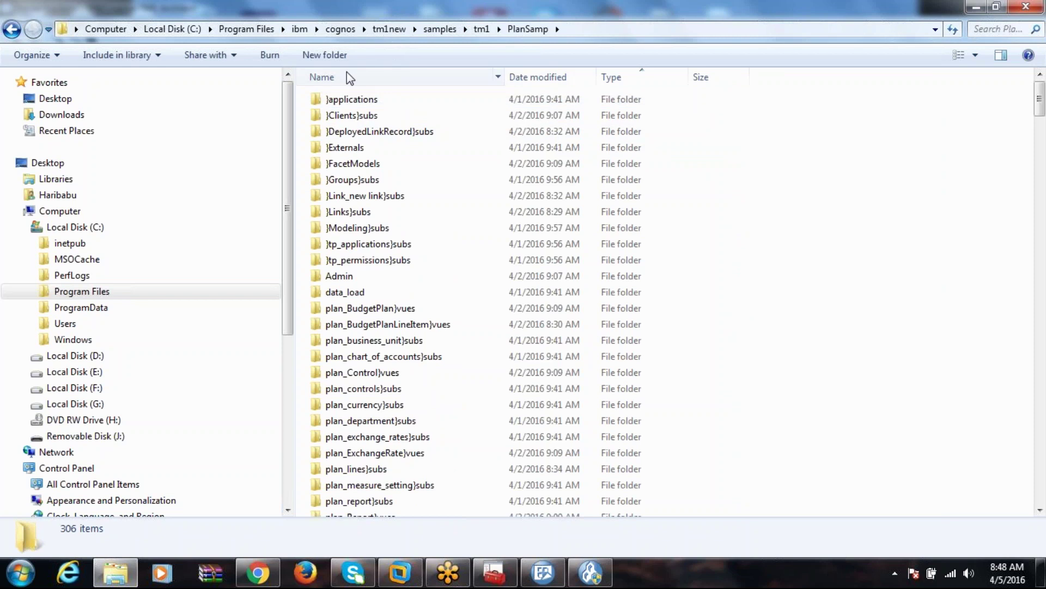
Sort PlanSamp's 306 items by Date modified and scroll through the listing.
click(564, 78)
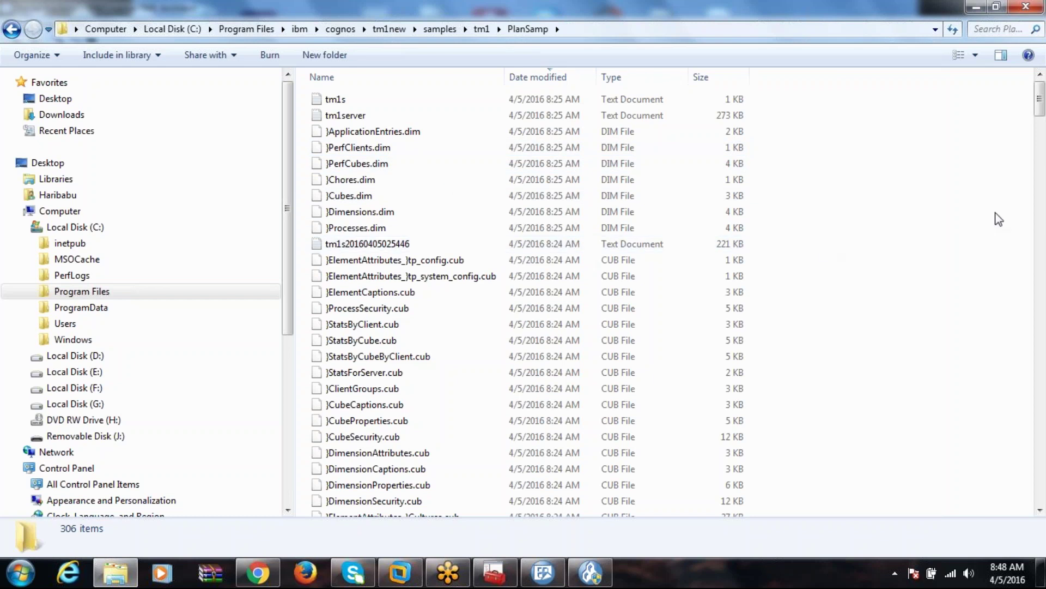
mouse_move(1040, 98)
mouse_down()
mouse_move(1039, 125)
mouse_move(1042, 99)
mouse_up()
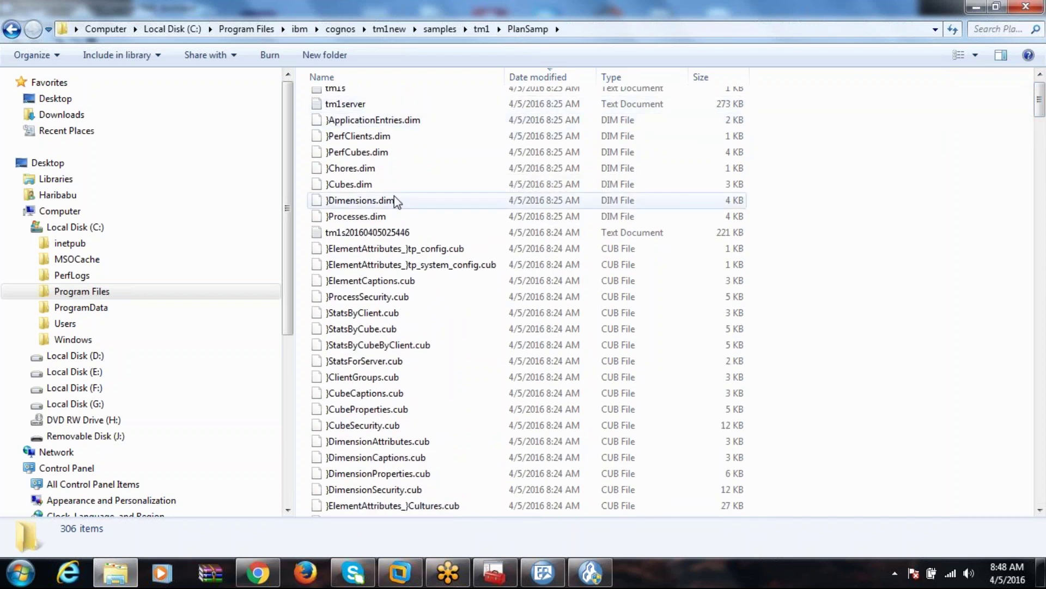
drag(1040, 93, 1042, 472)
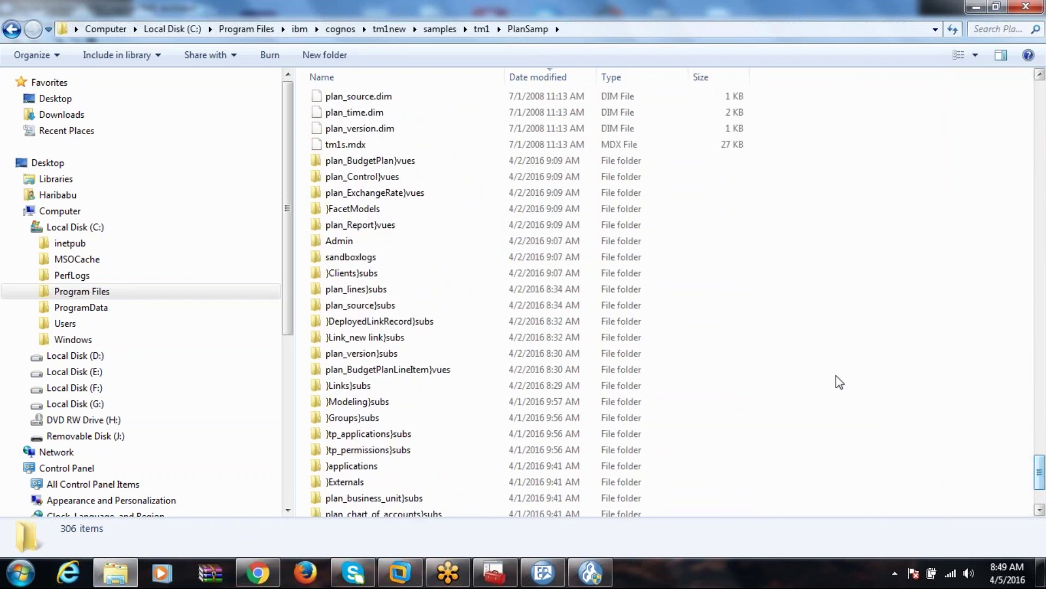
Confirm PlanSamp's Admin folder contains only a sandboxes subfolder, then return to PlanSamp.
double_click(413, 244)
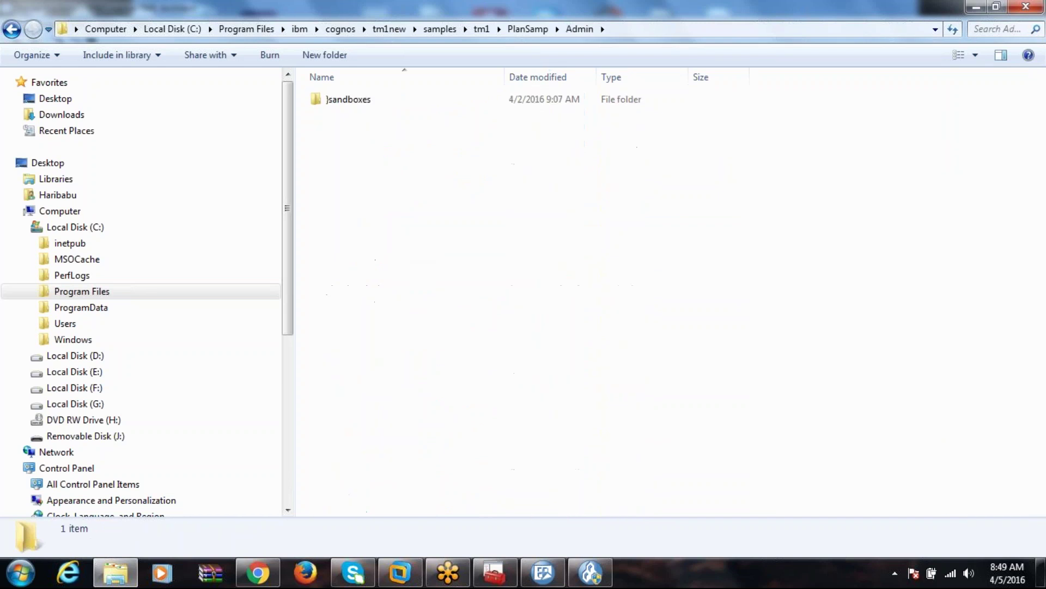
click(528, 29)
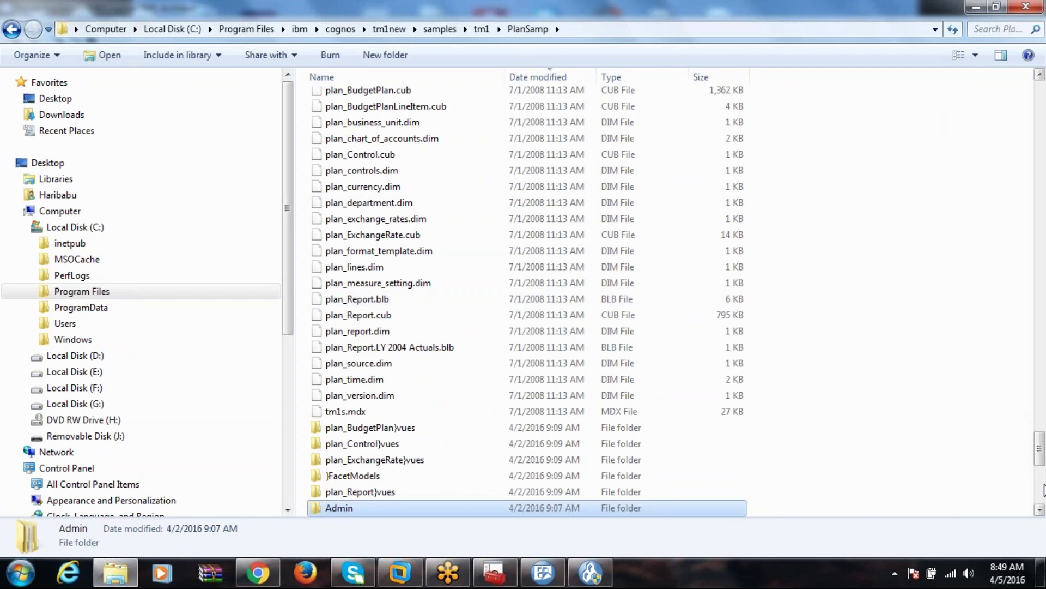
click(1043, 489)
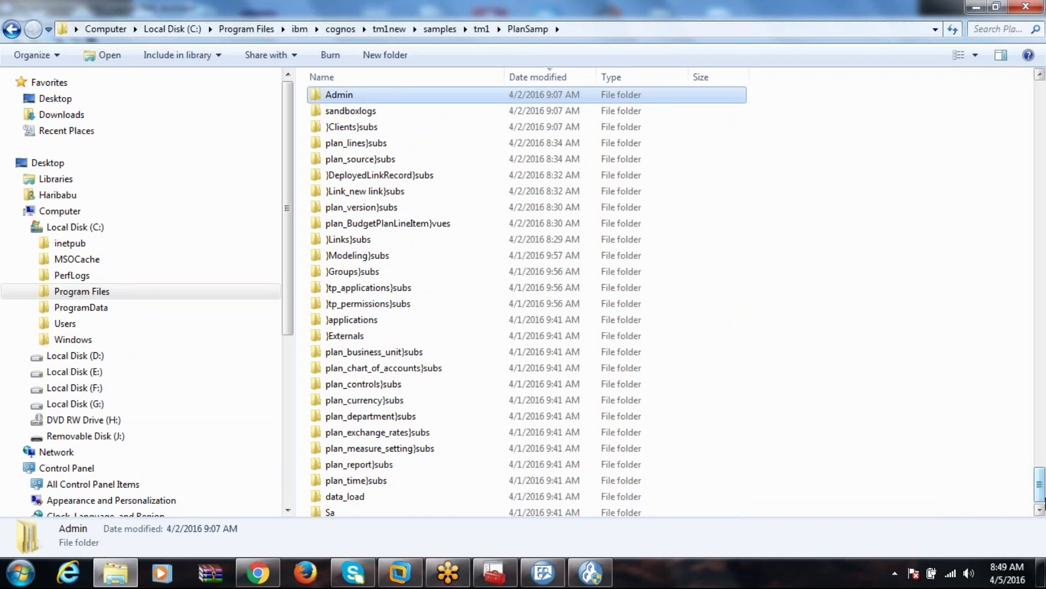
drag(1041, 495, 1041, 454)
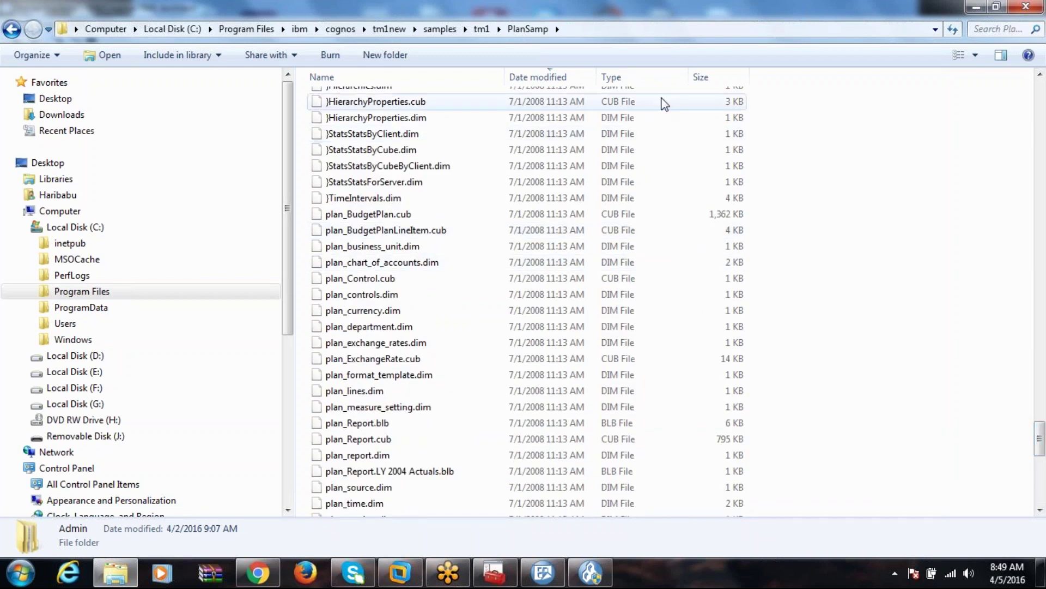
Sort the PlanSamp file listing by Type.
right_click(766, 120)
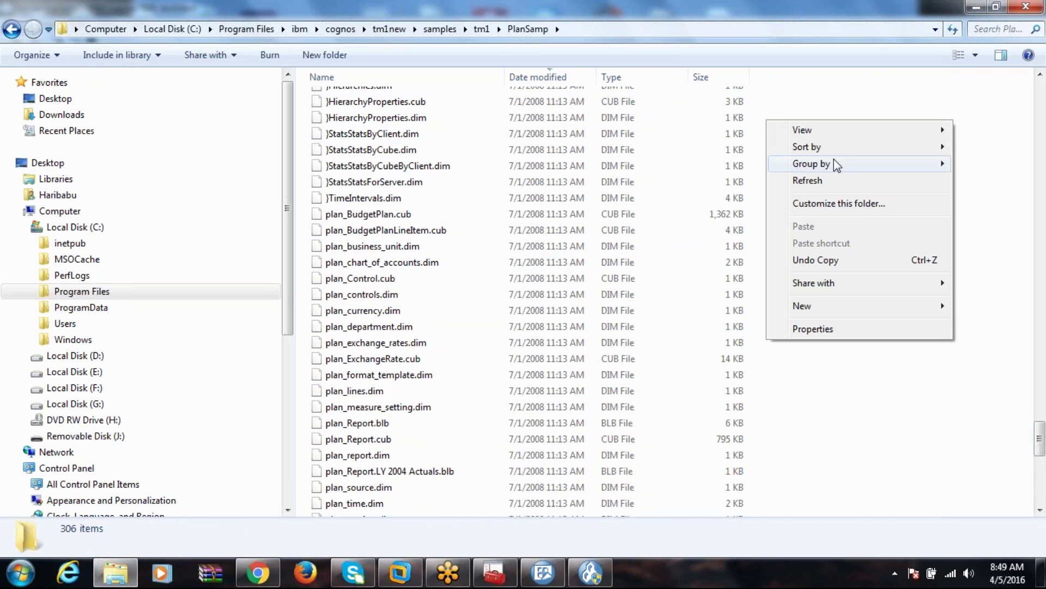
mouse_move(833, 153)
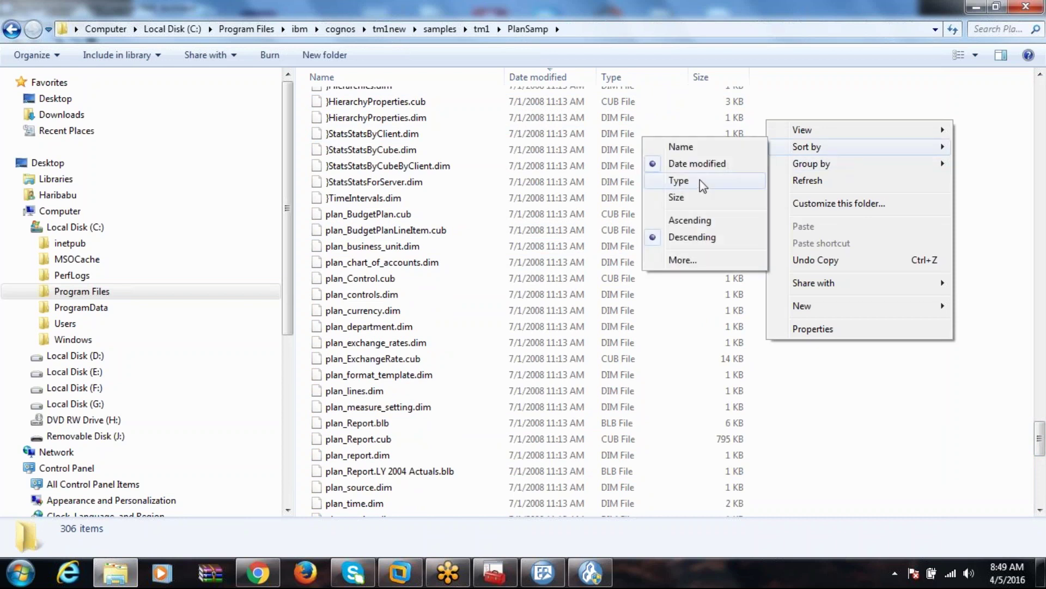
click(700, 181)
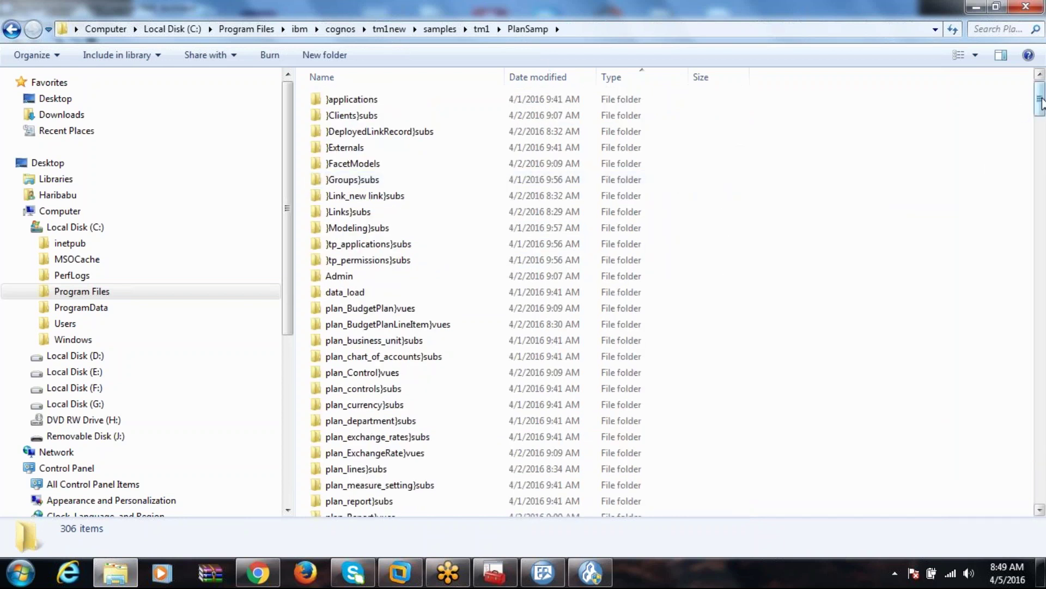
drag(1041, 104, 1041, 144)
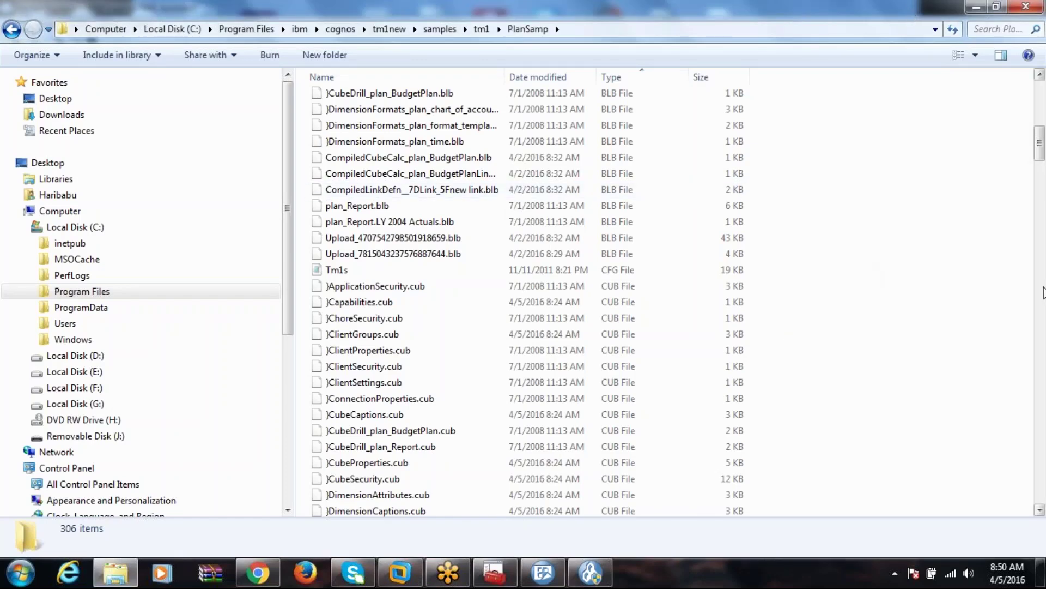
click(591, 572)
click(543, 573)
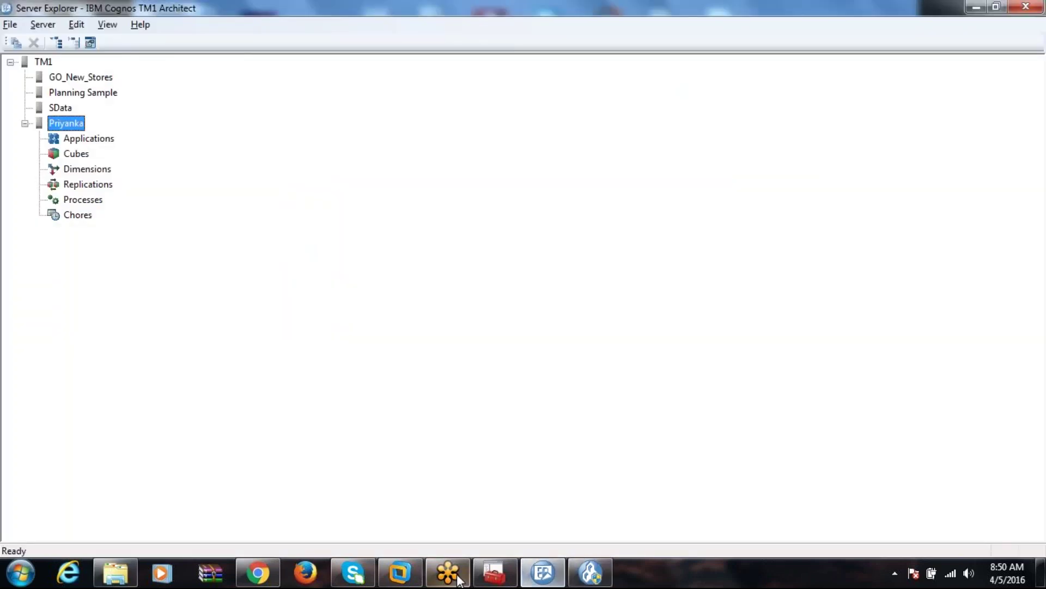
click(116, 573)
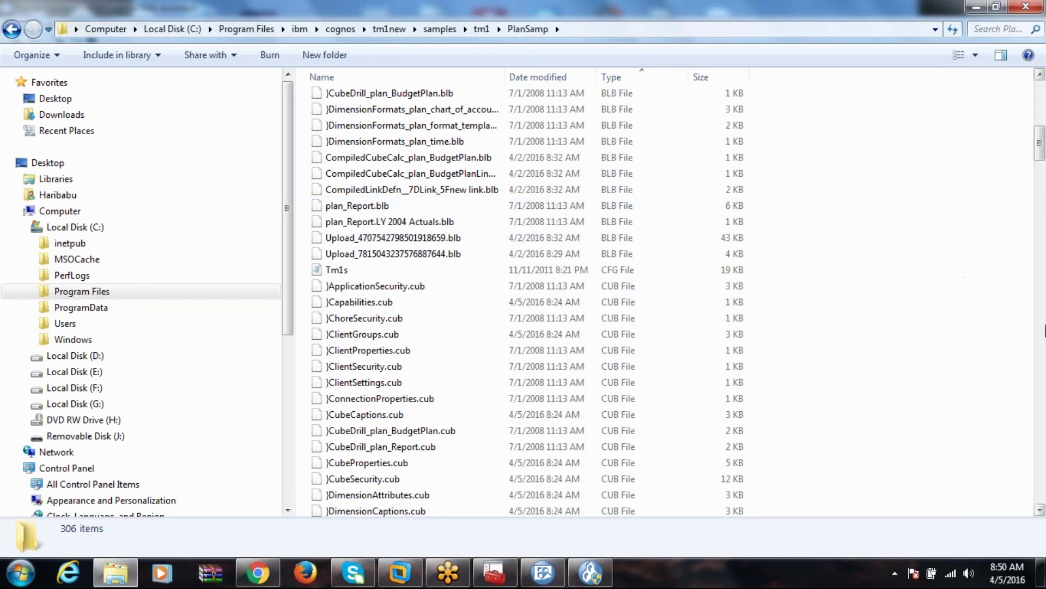
drag(1038, 142, 1040, 184)
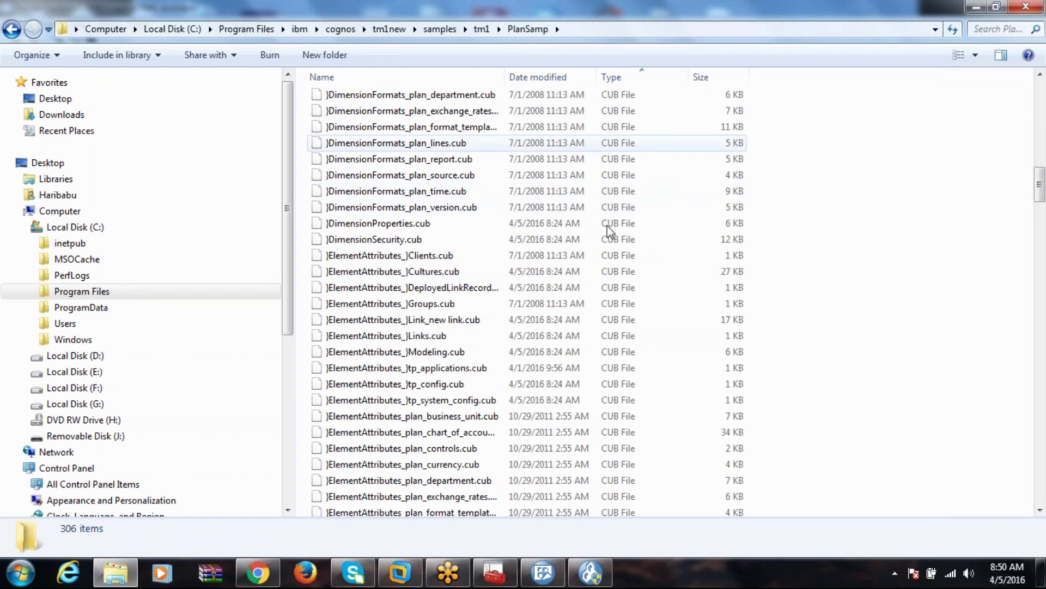
click(1039, 308)
click(1040, 308)
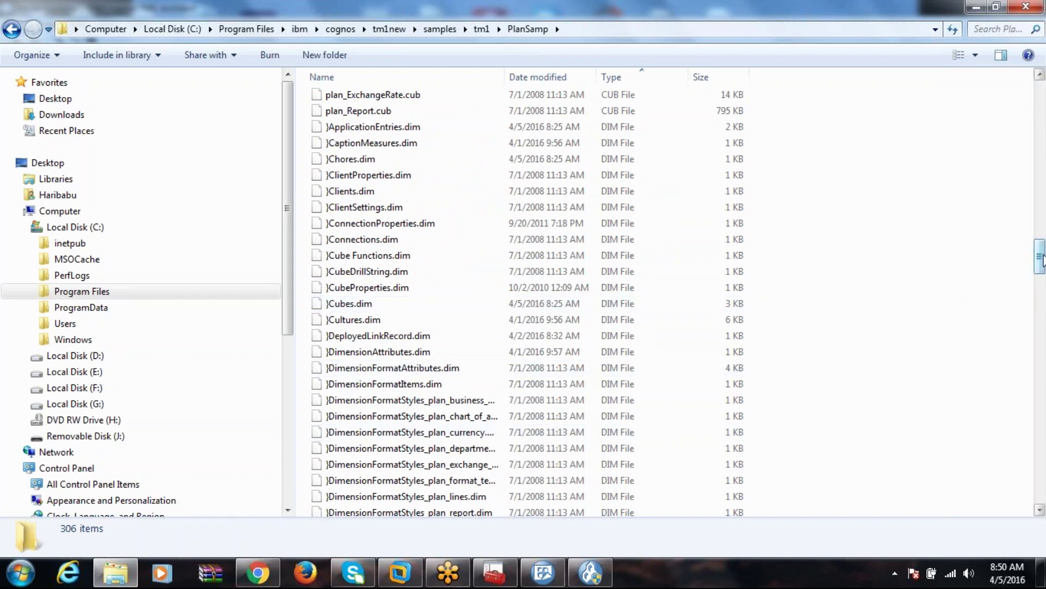
drag(1041, 278, 1042, 358)
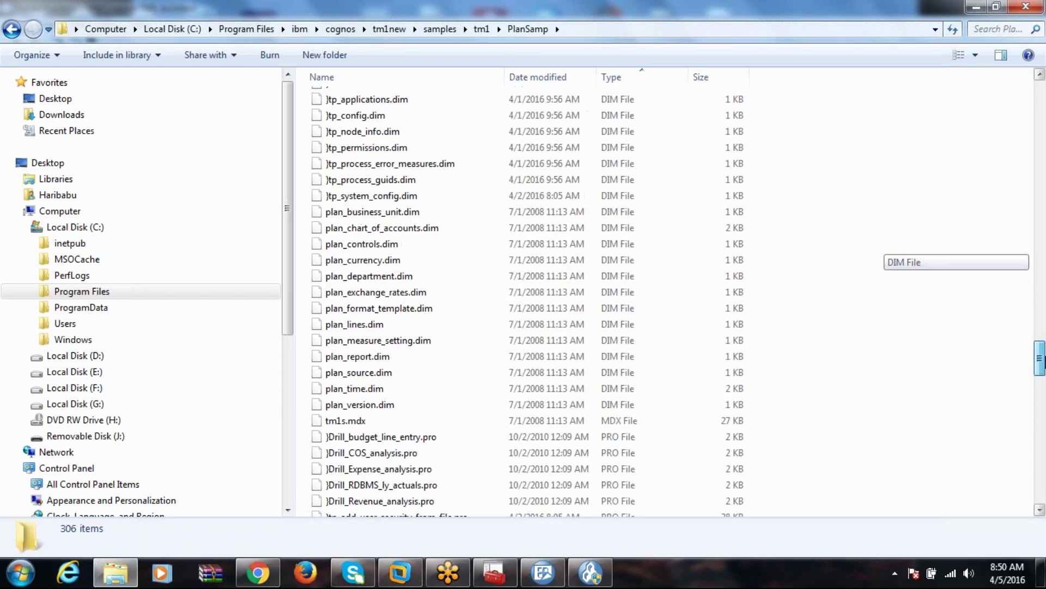
Select the eleven files plan_controls.dim through plan_version.dim in PlanSamp.
click(382, 357)
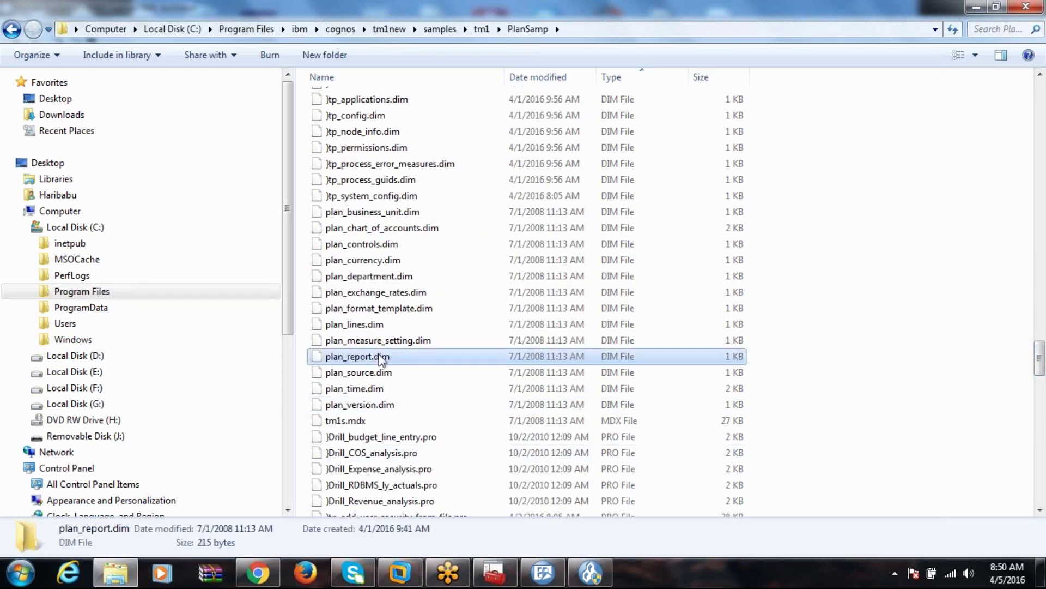
shift+click(396, 391)
shift+click(402, 410)
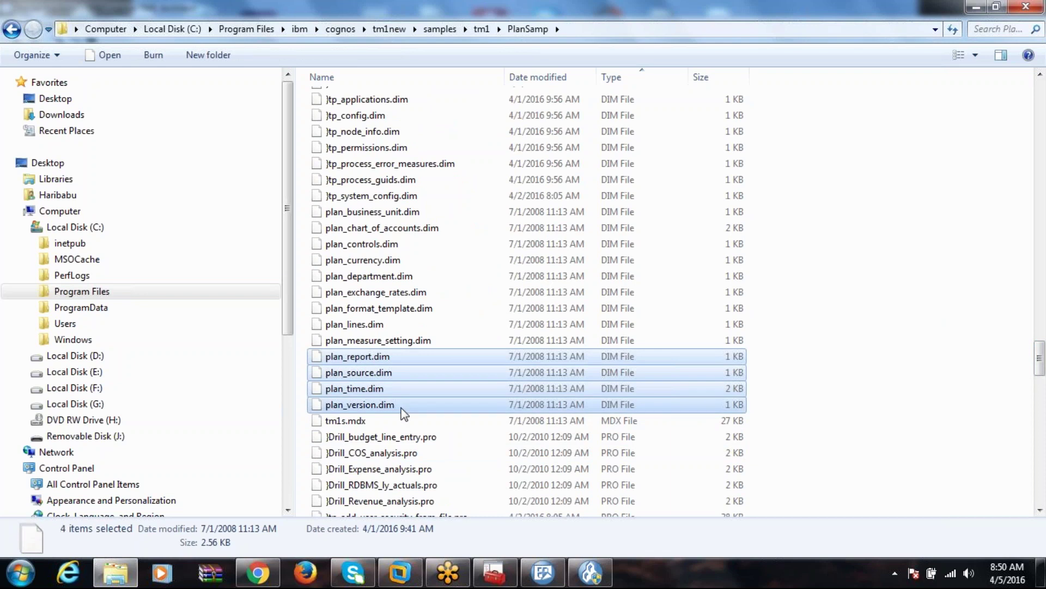
click(382, 245)
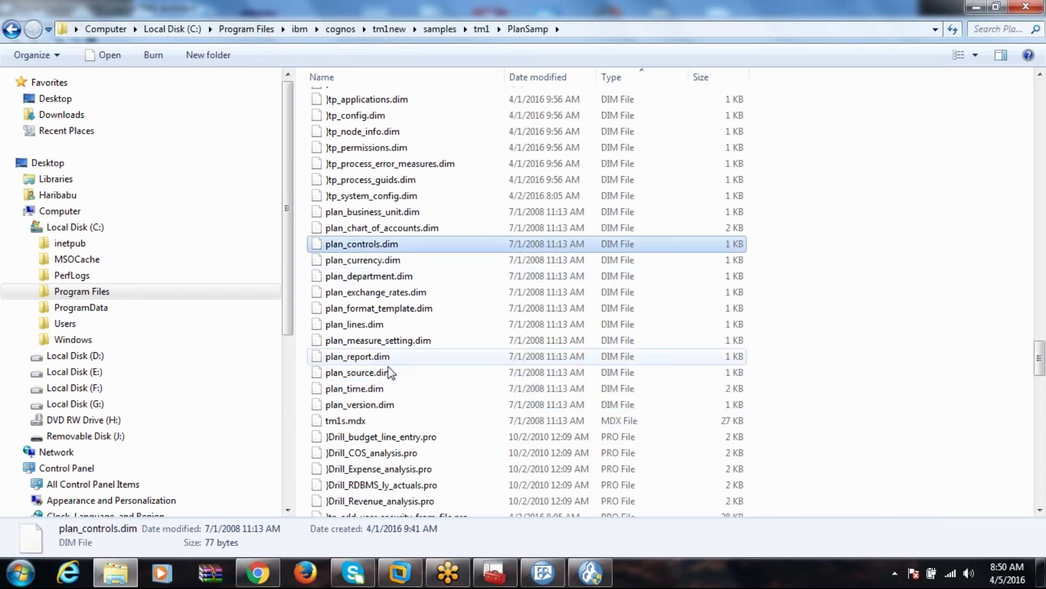
shift+click(394, 409)
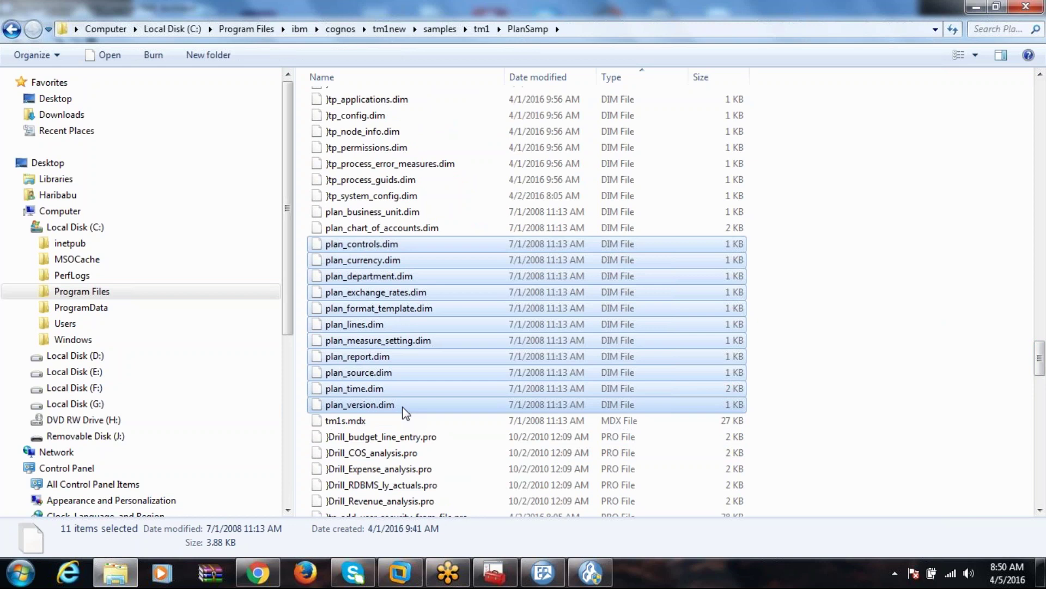
Paste the eleven copied .dim files into Priyanka's empty Data folder.
click(480, 31)
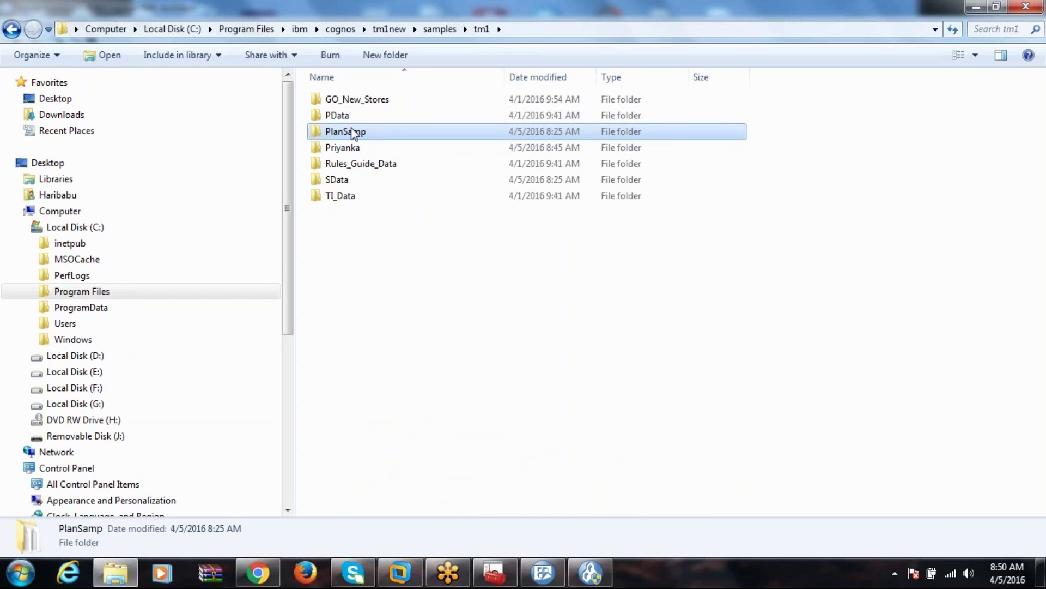
double_click(352, 149)
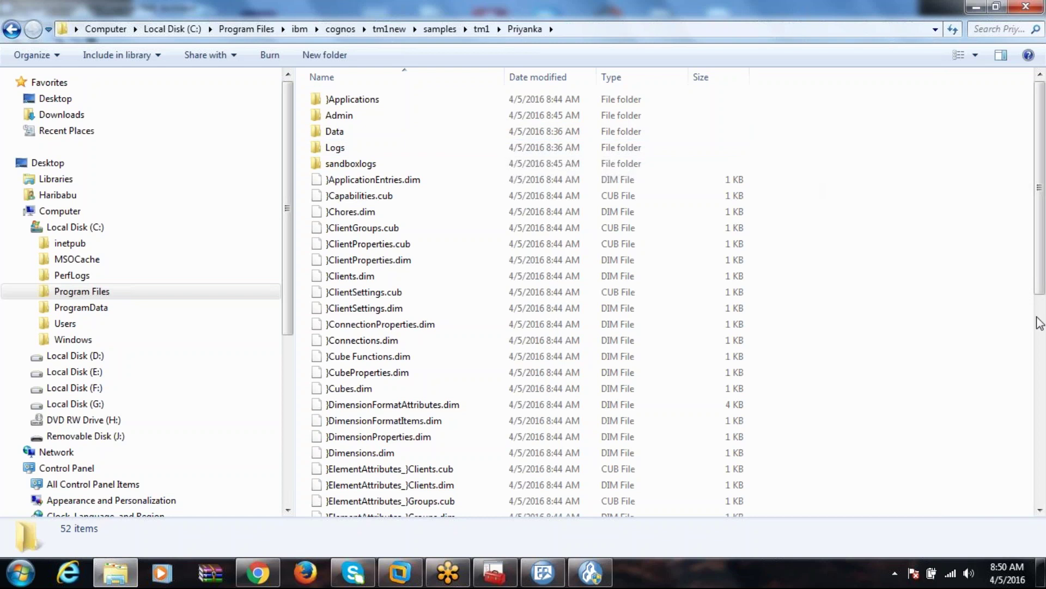
double_click(509, 132)
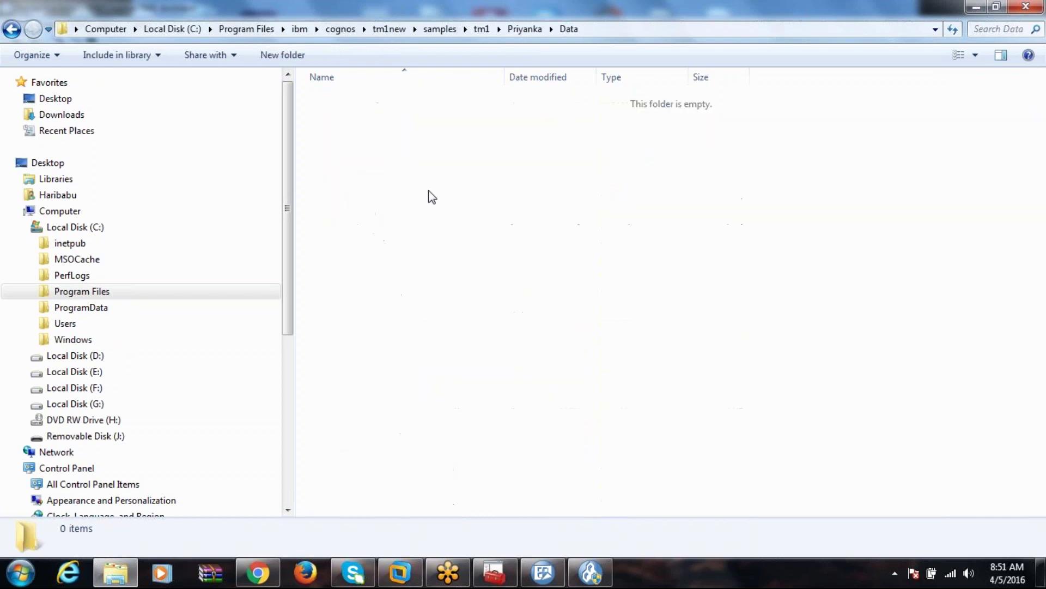
right_click(430, 191)
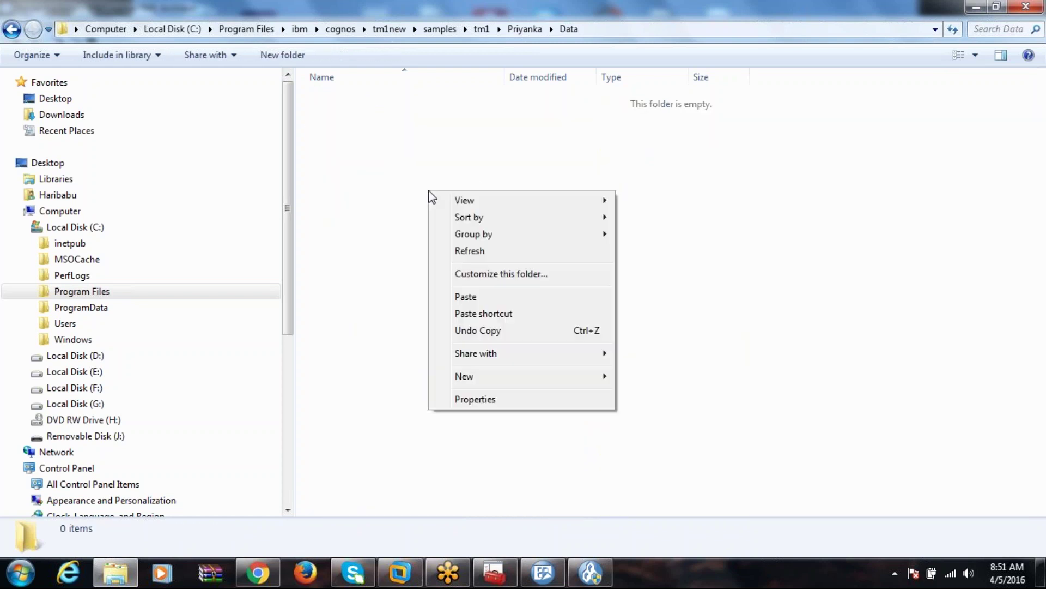
click(468, 297)
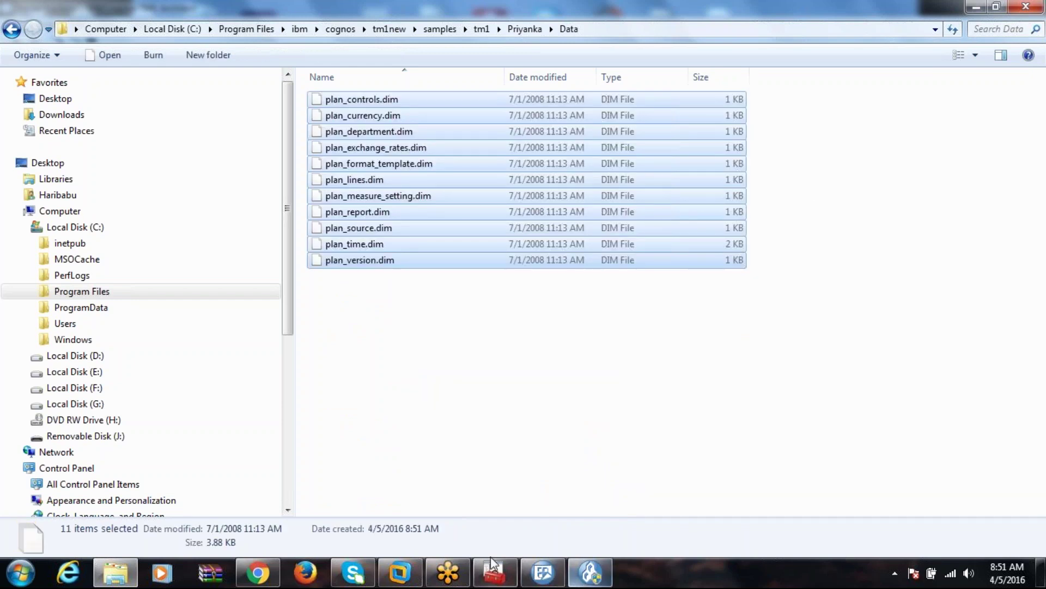
click(591, 573)
right_click(300, 328)
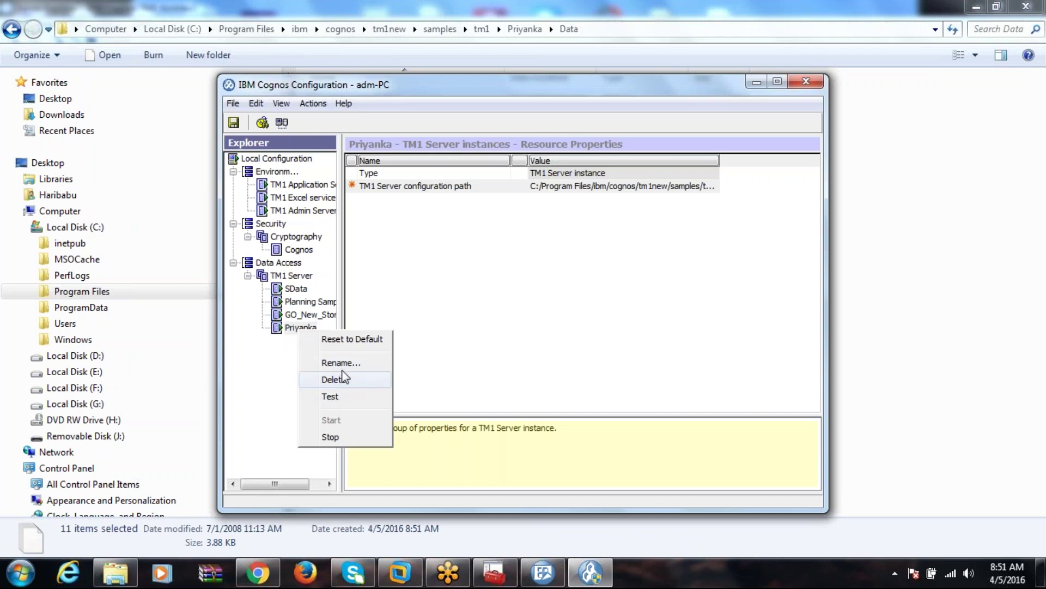
Stop the Priyanka TM1 server instance, then start it again, dismissing both progress reports.
click(342, 396)
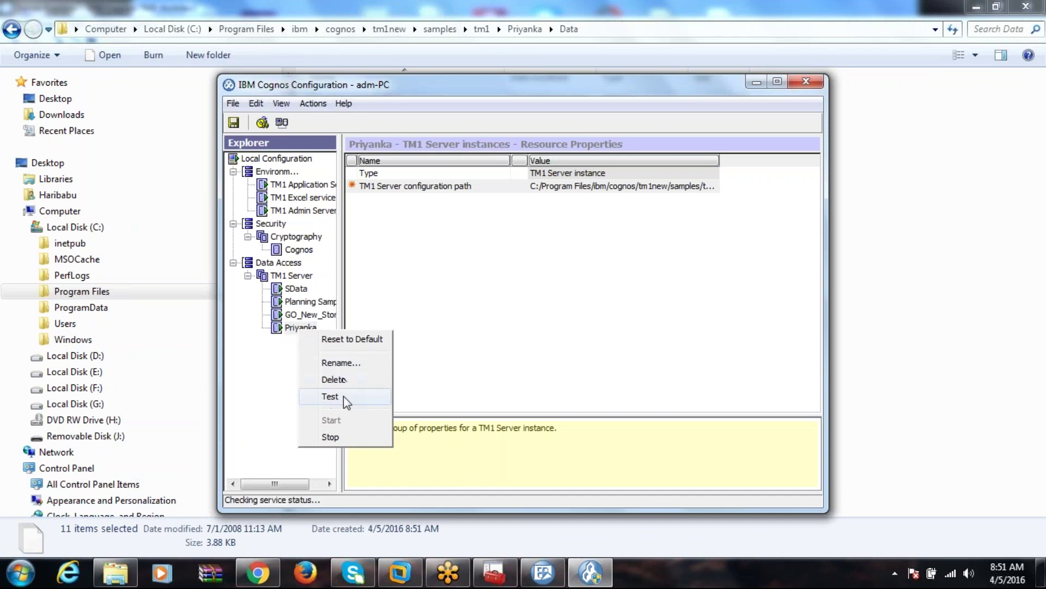
click(332, 437)
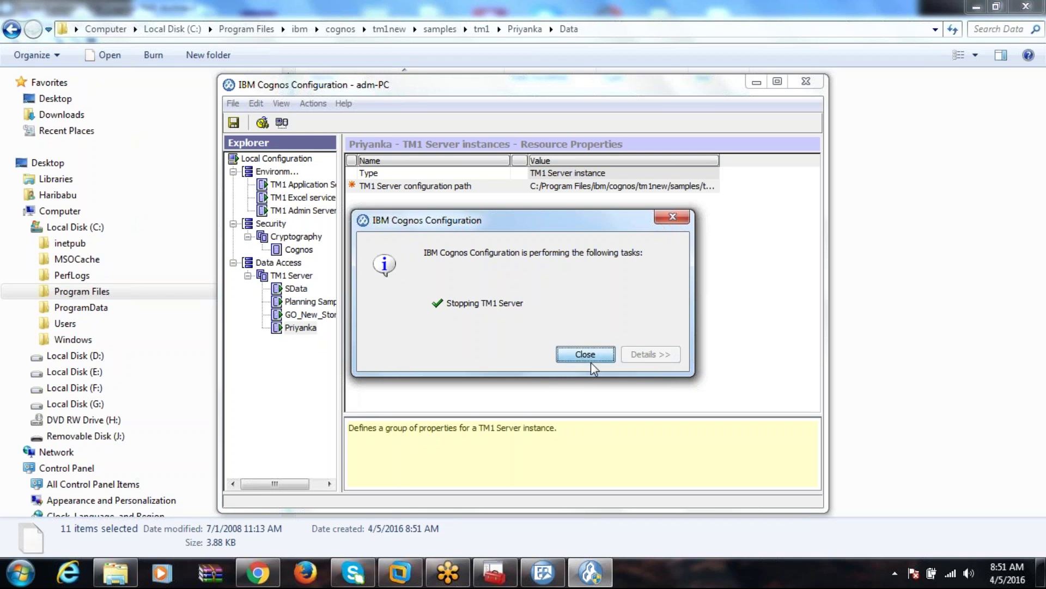
click(573, 355)
click(299, 328)
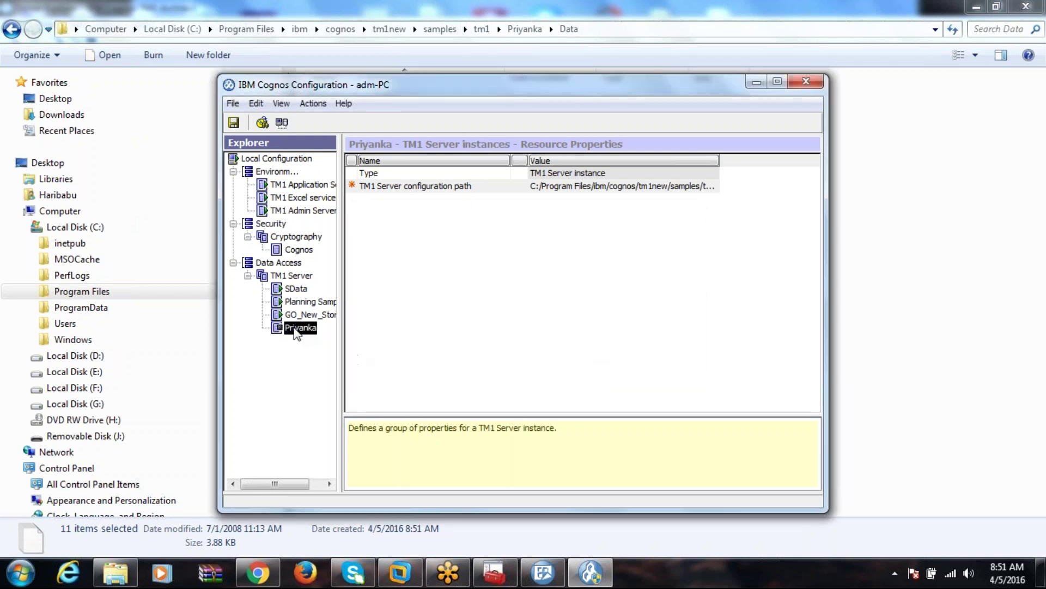
right_click(295, 329)
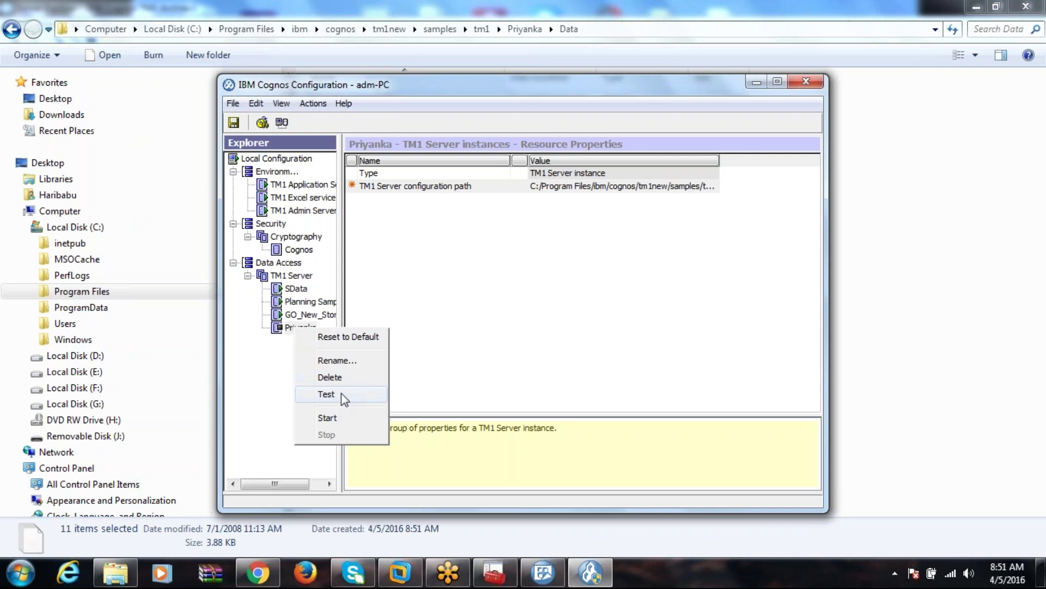
click(334, 418)
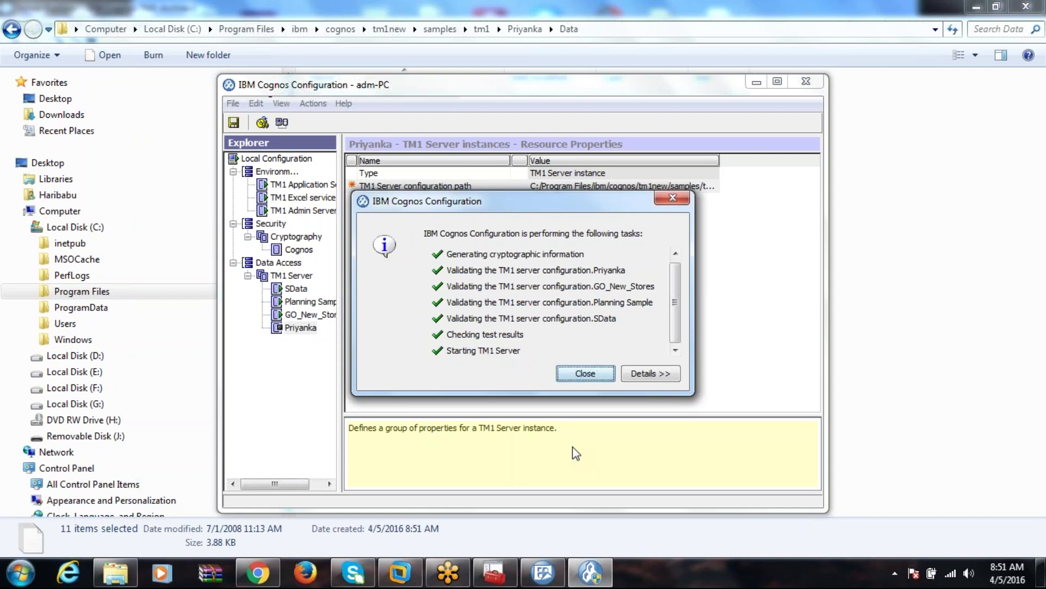
click(590, 381)
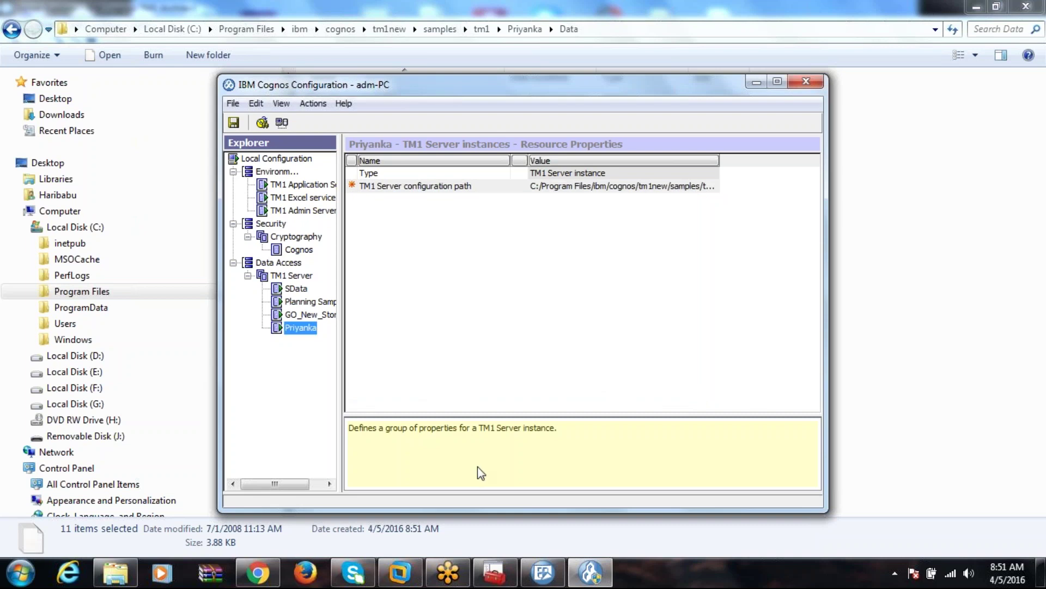
click(541, 571)
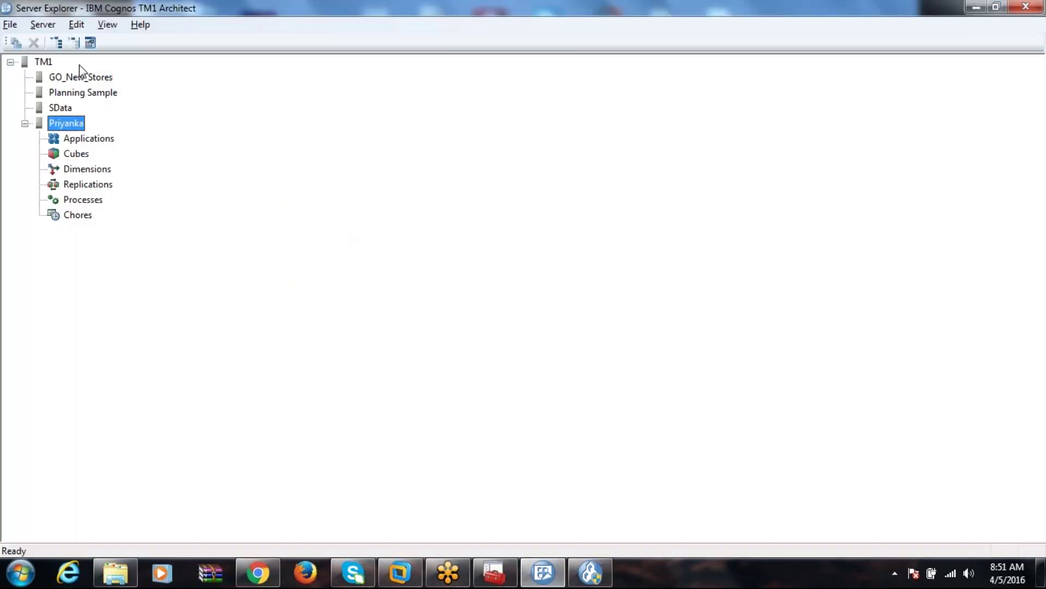
Refresh available servers, acknowledge the TM1 error, and reconnect to Priyanka as admin.
click(10, 25)
click(37, 78)
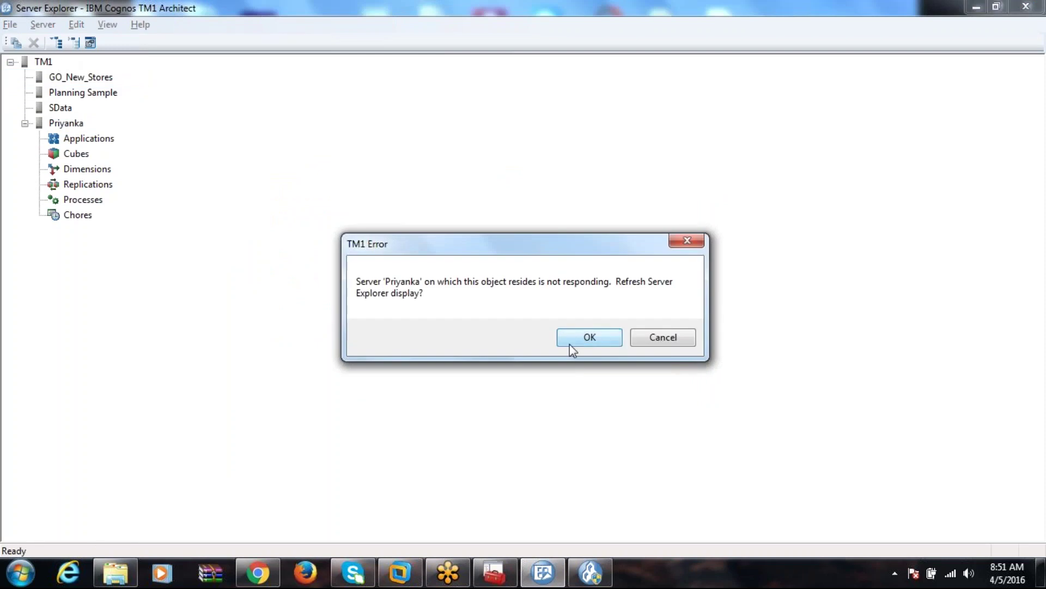
click(570, 343)
double_click(63, 124)
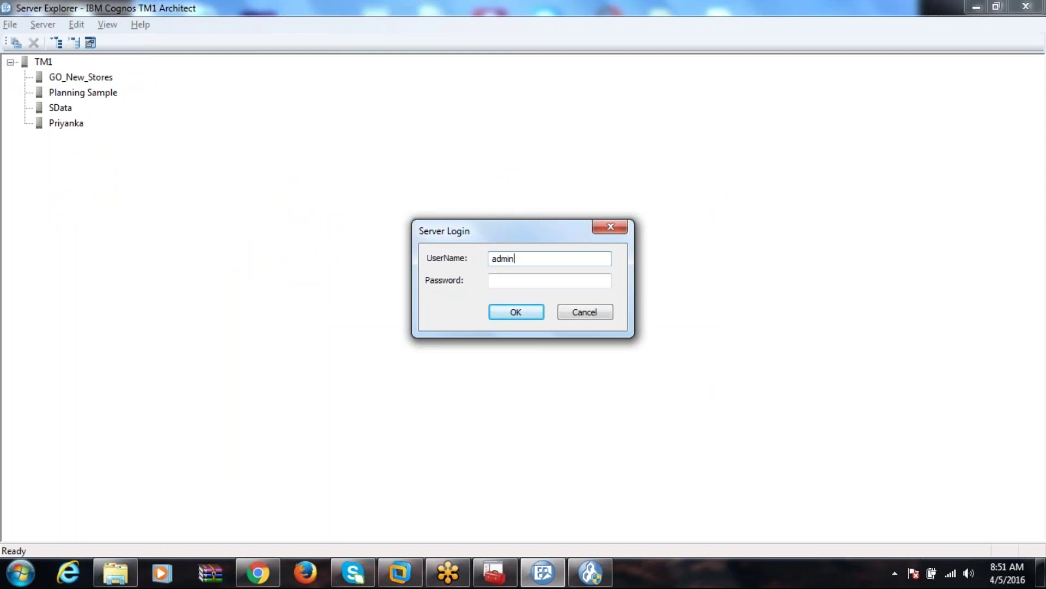
key(Return)
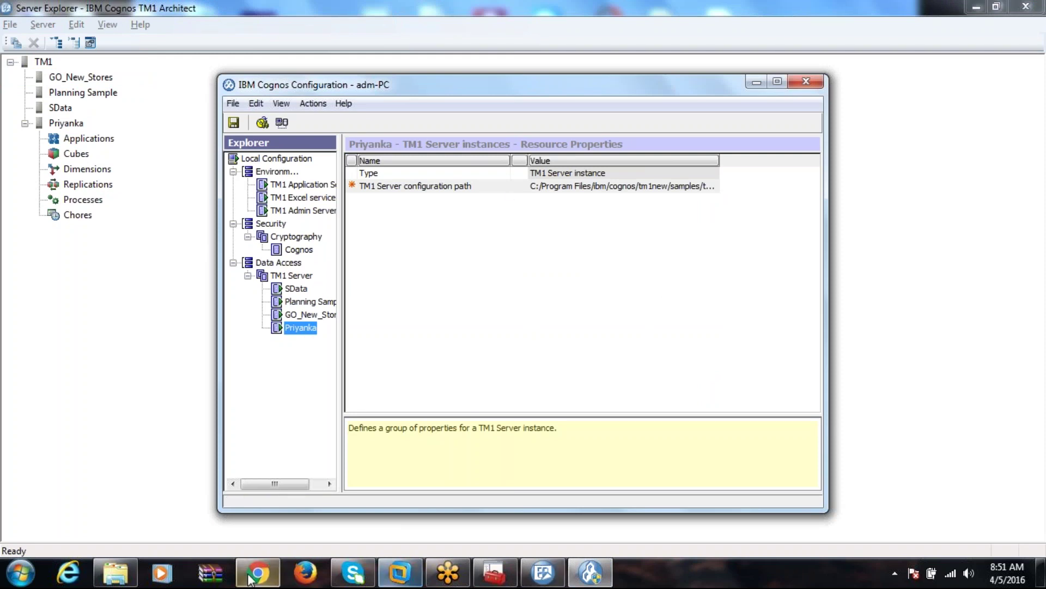
Paste the eleven plan_*.dim dimension files into the Priyanka server directory.
click(103, 578)
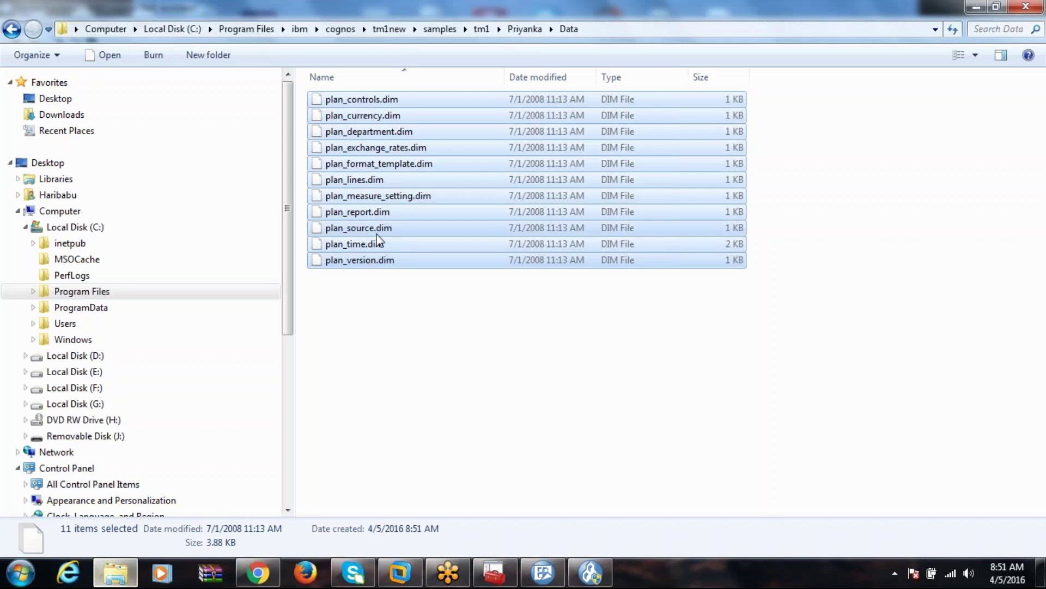
click(527, 29)
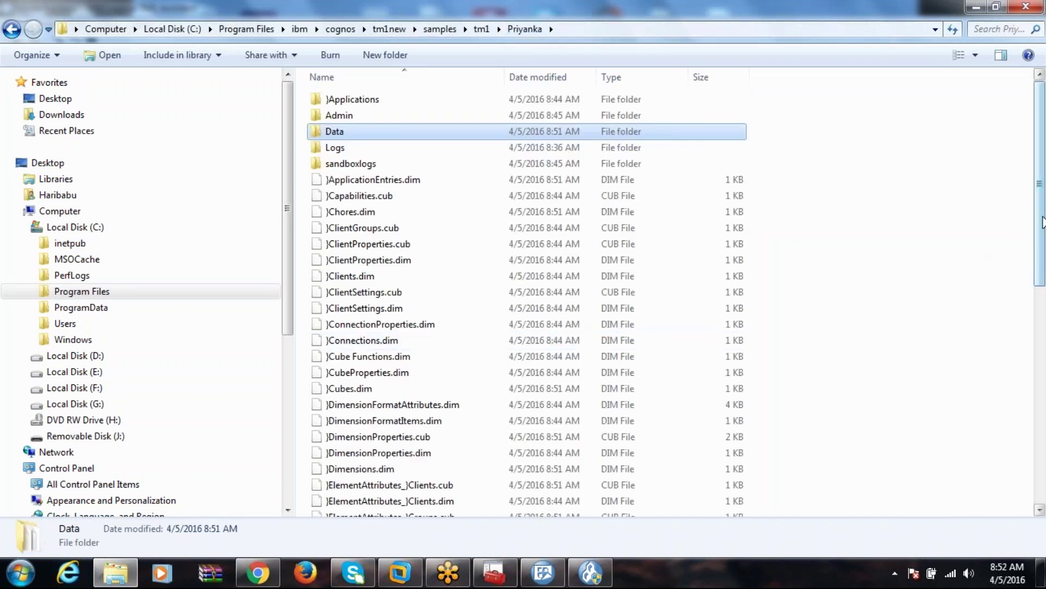
scroll(1005, 448, down, 9)
right_click(864, 243)
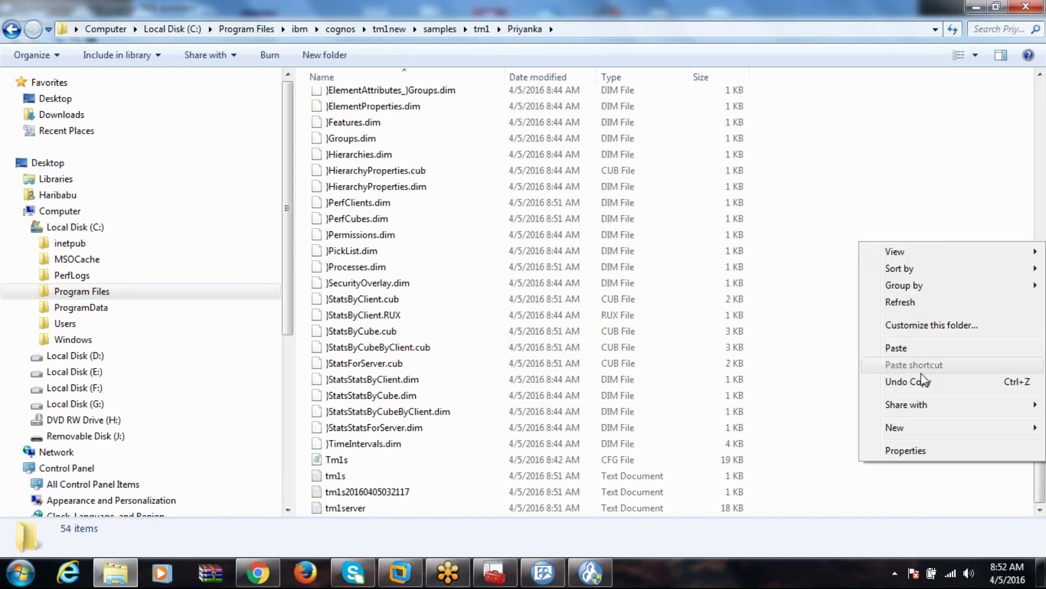
click(914, 346)
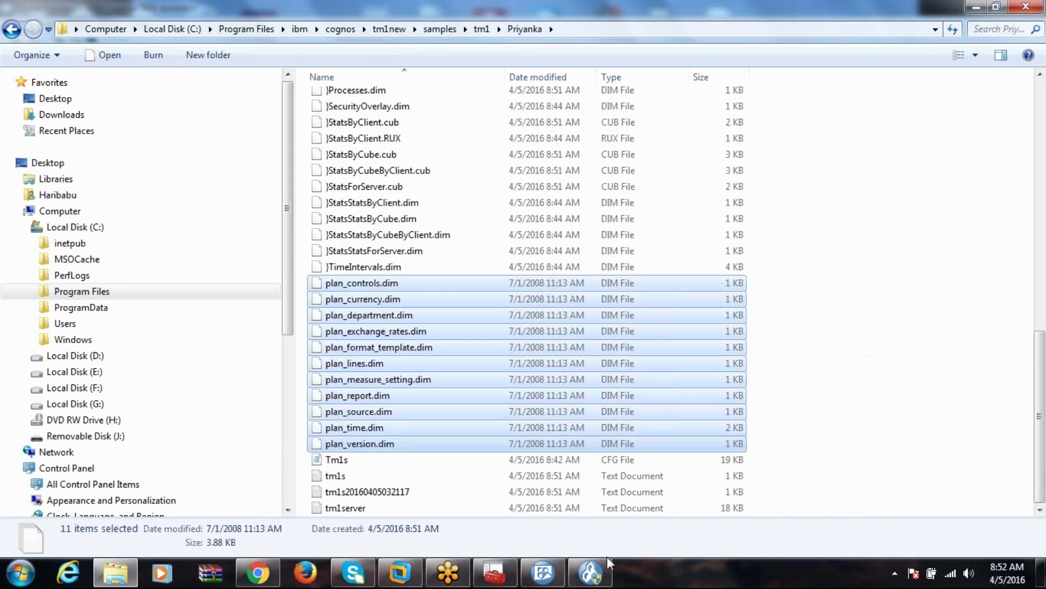
click(590, 573)
right_click(299, 330)
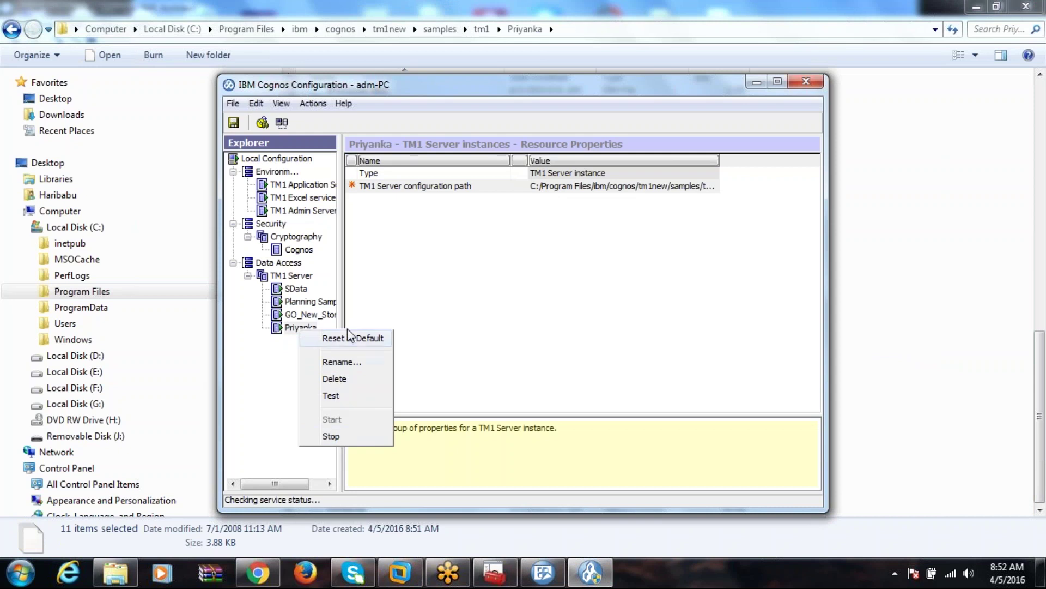
Restart the Priyanka TM1 server instance with Stop, then Start.
click(332, 436)
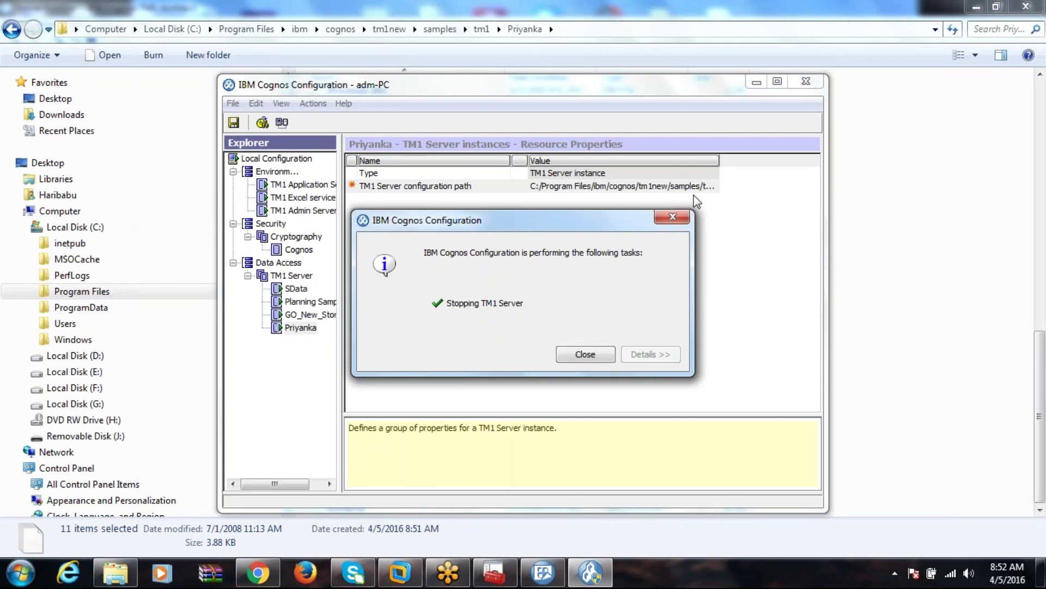
click(585, 354)
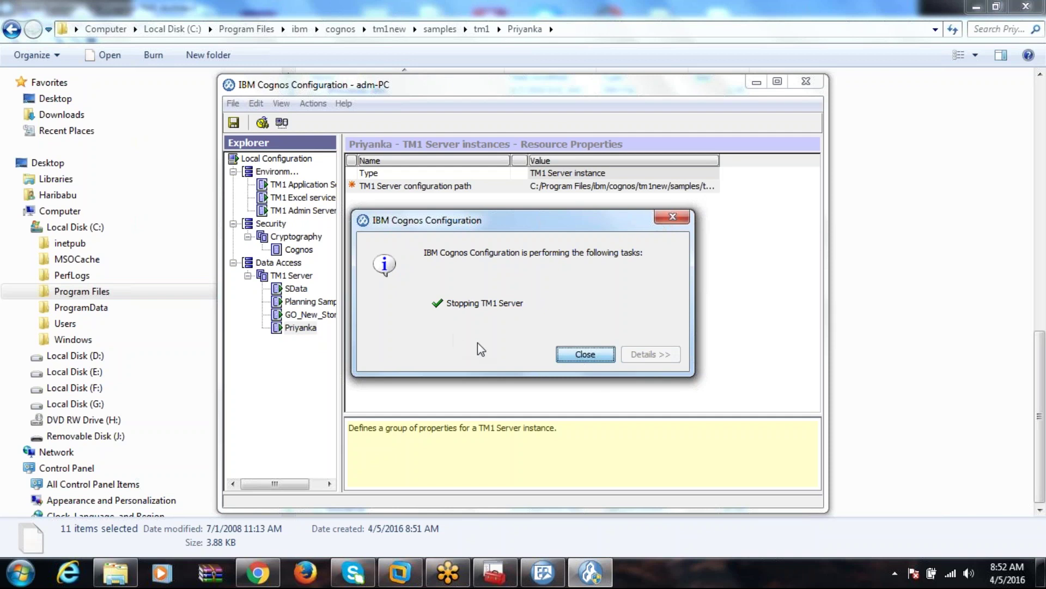
right_click(307, 331)
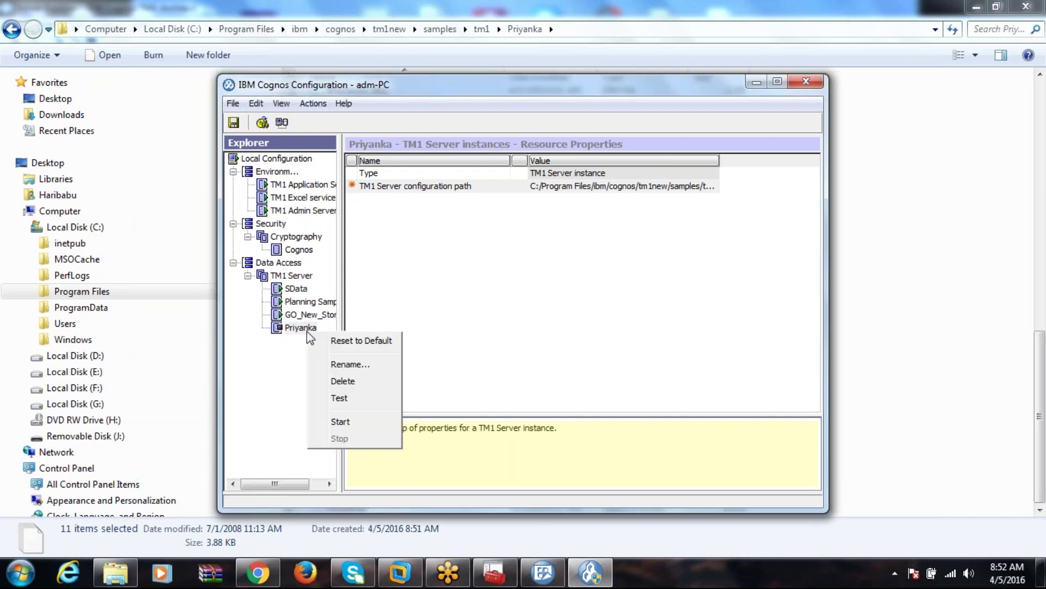
click(340, 422)
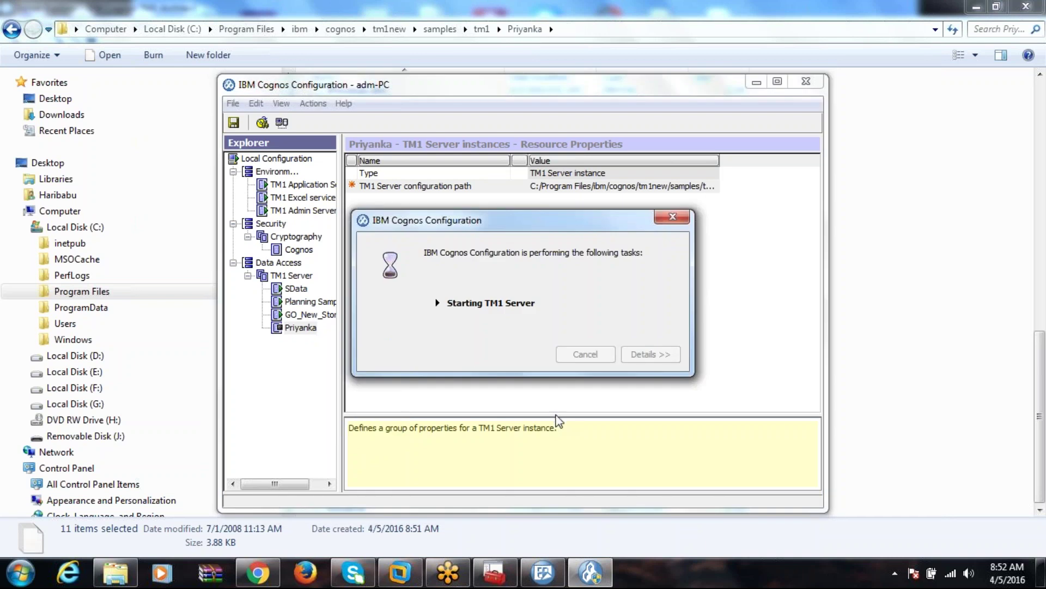
Refresh the list of available servers in TM1 Architect.
mouse_move(543, 572)
mouse_move(541, 521)
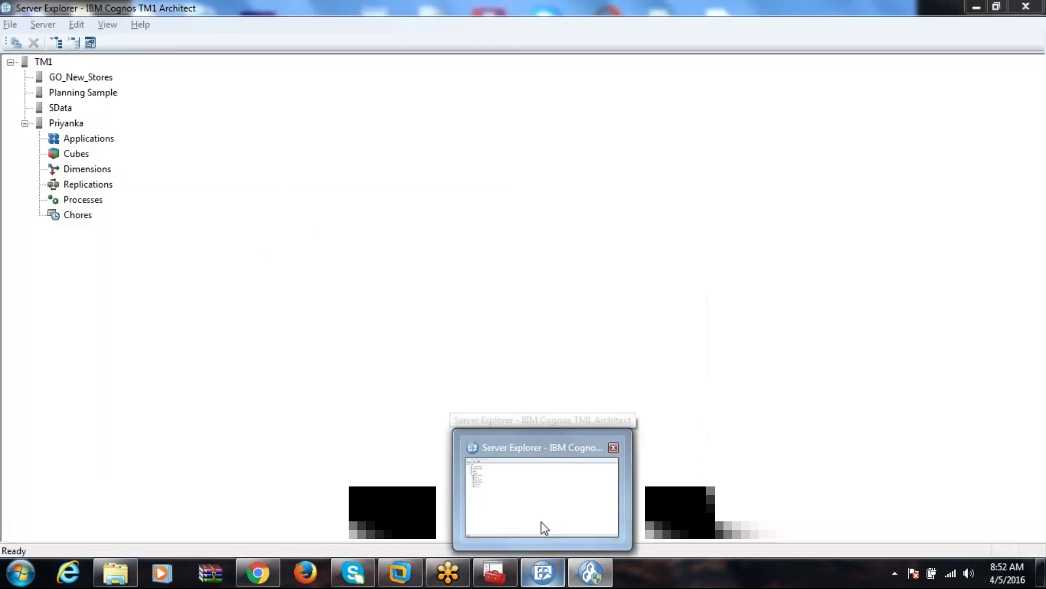
mouse_move(614, 580)
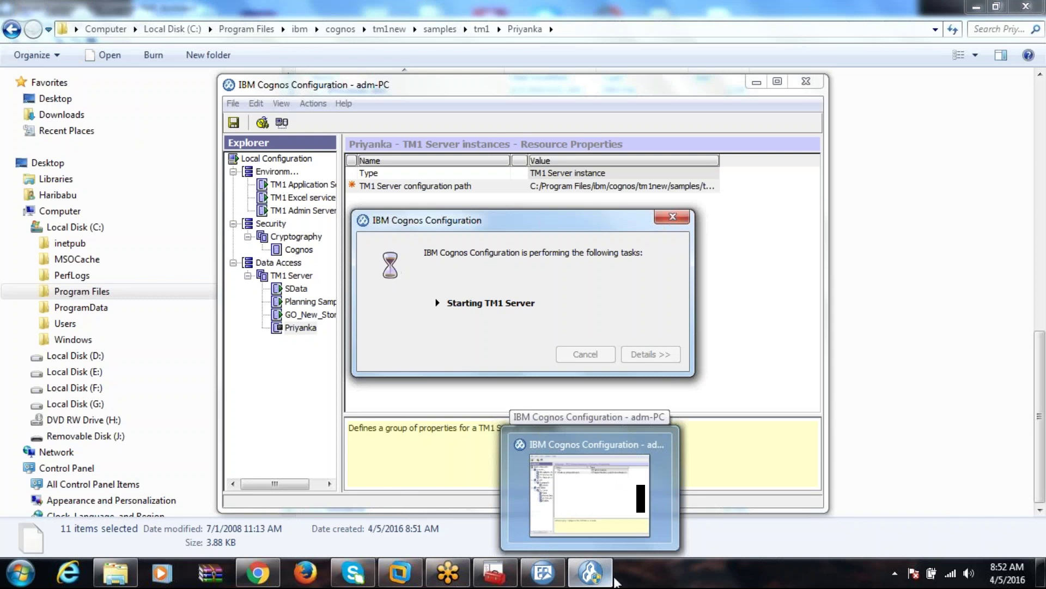
click(549, 580)
click(11, 25)
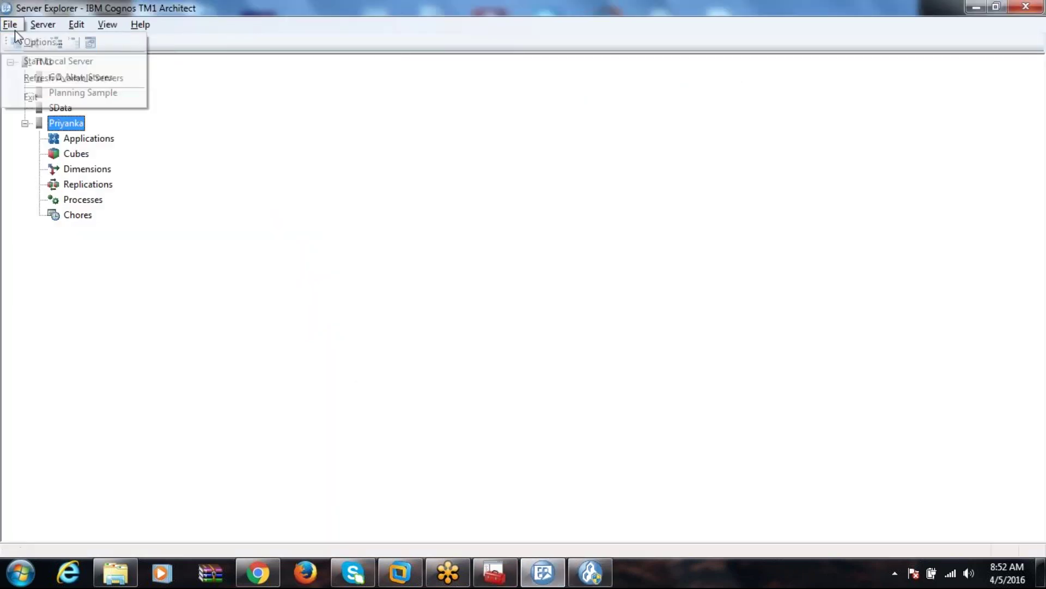
click(51, 79)
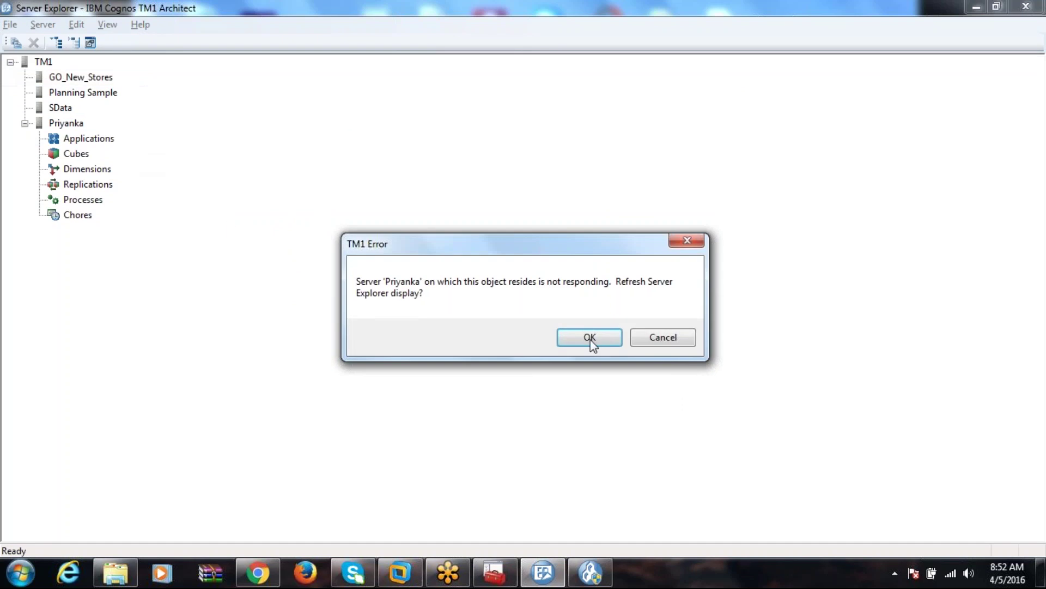
click(589, 338)
Log in to the Priyanka server as admin with the admin password.
click(69, 128)
double_click(69, 128)
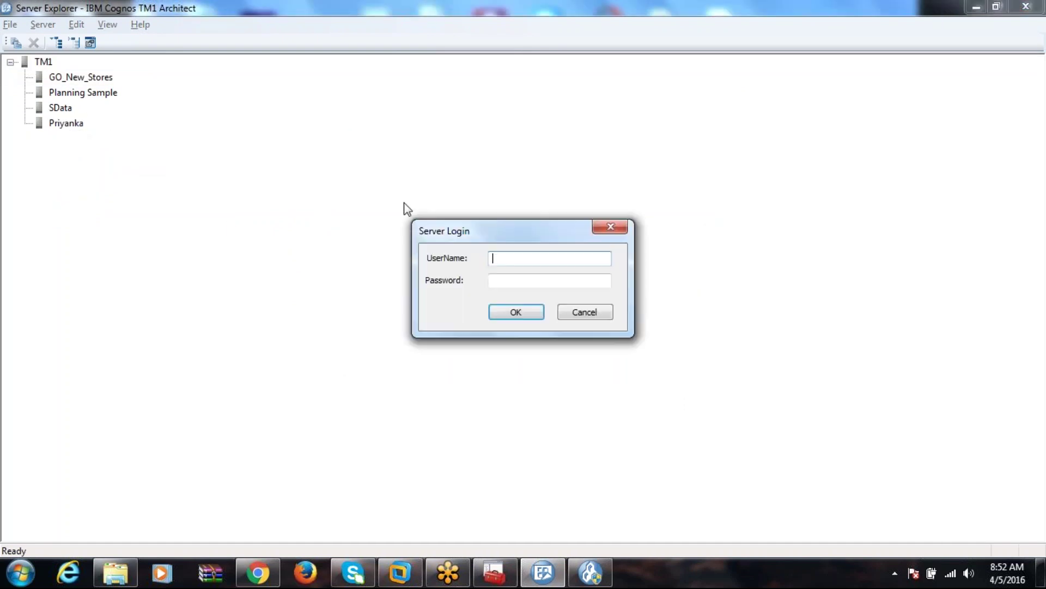
key(Tab)
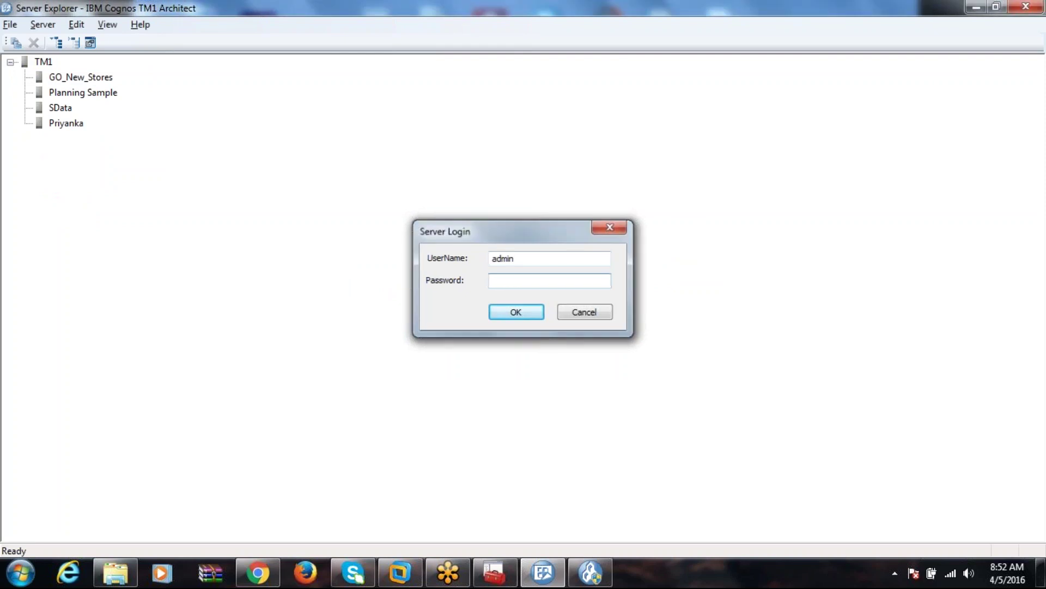
key(Return)
Check that plan_currency lists JPY, EUR, USD, GBP and AUD among the eleven plan dimensions.
click(40, 170)
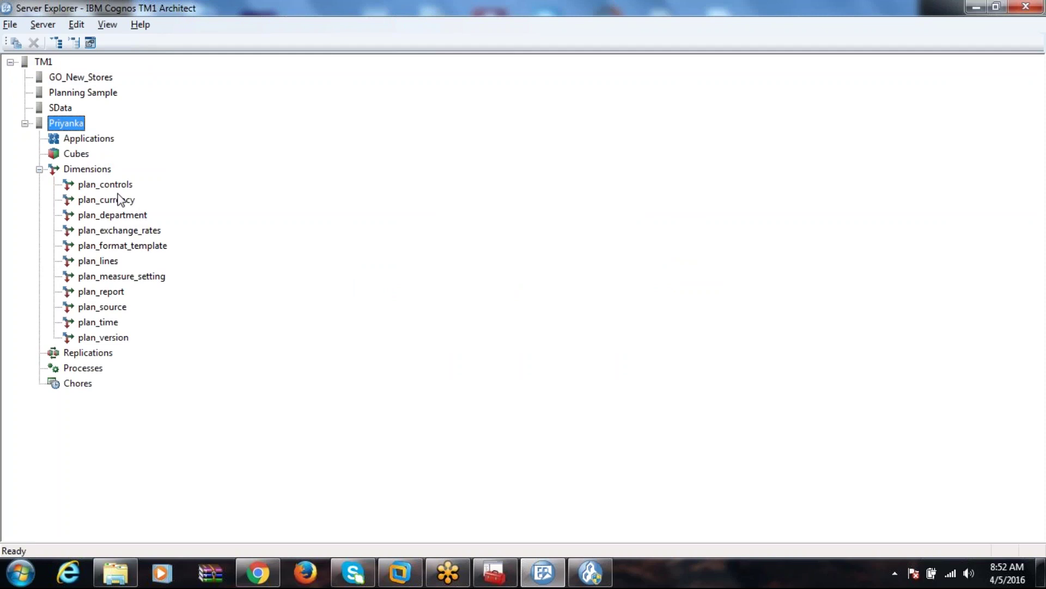
double_click(120, 200)
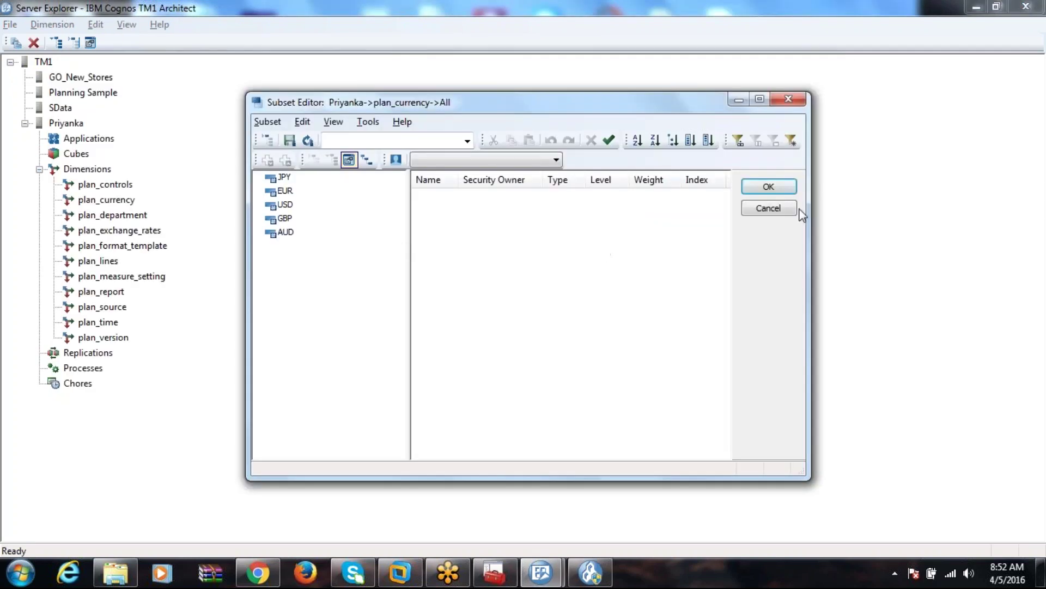
click(769, 209)
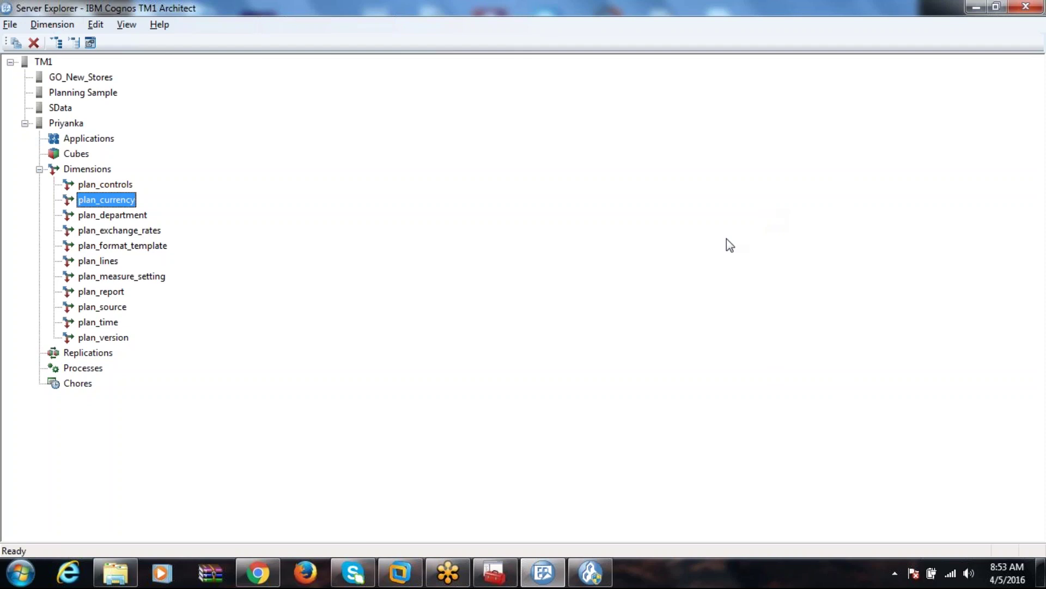
Sort the 66 Priyanka folder files by Date modified, newest first, then close the folder.
click(126, 575)
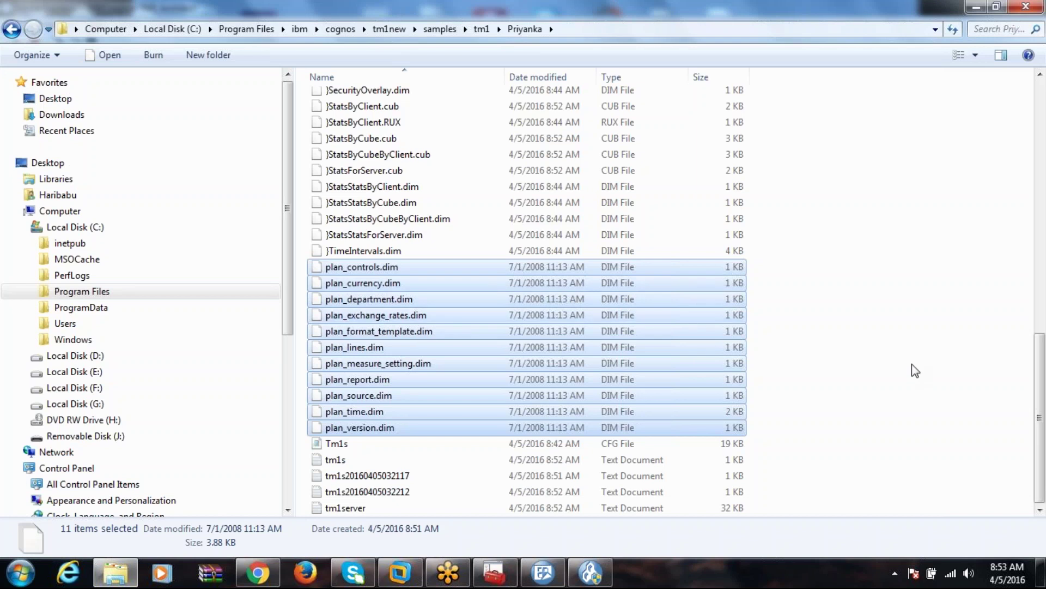
click(1041, 201)
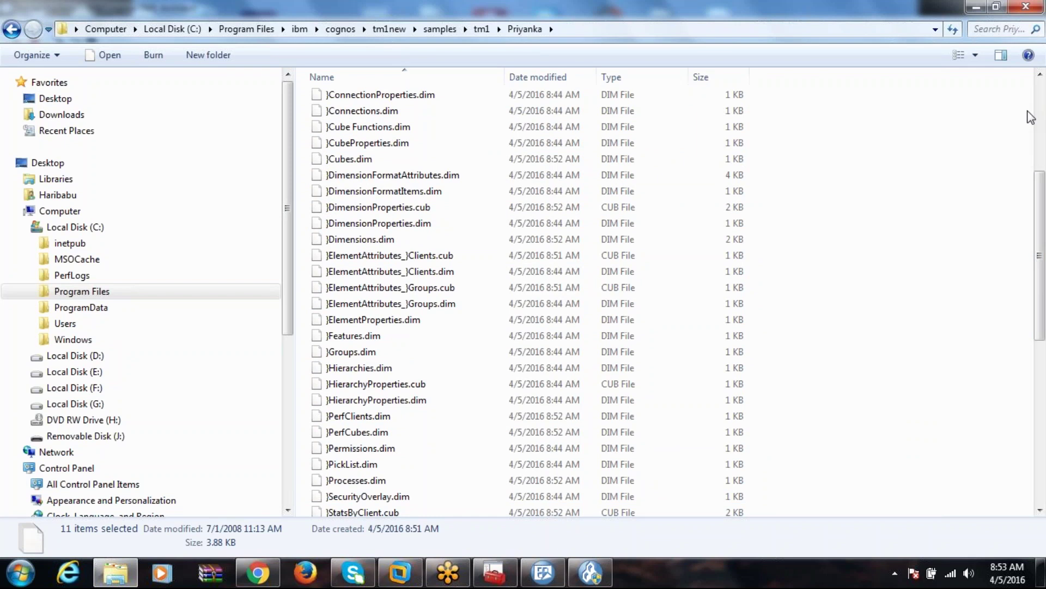
click(1042, 99)
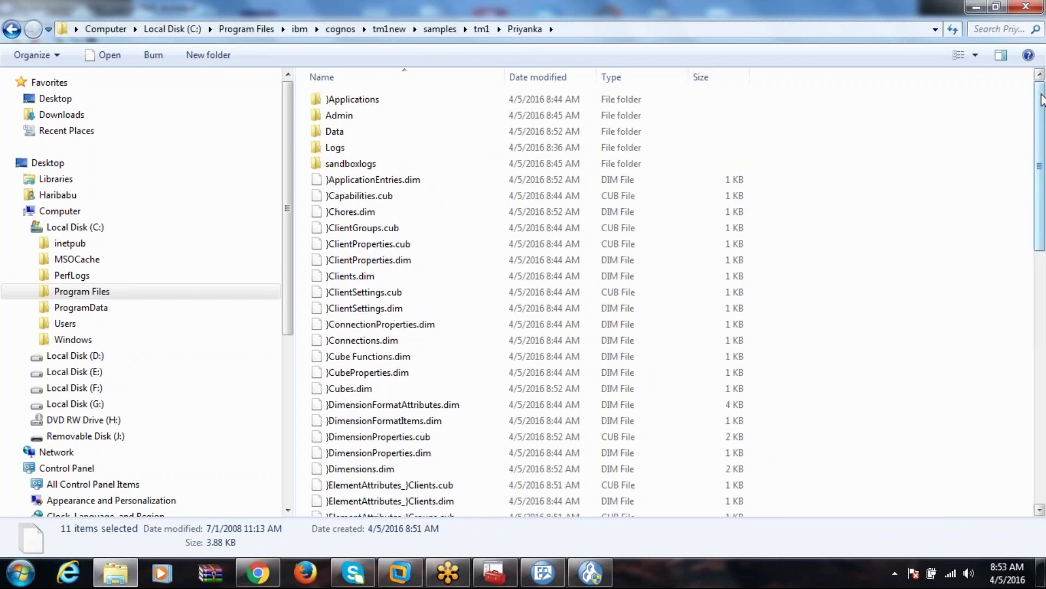
click(545, 80)
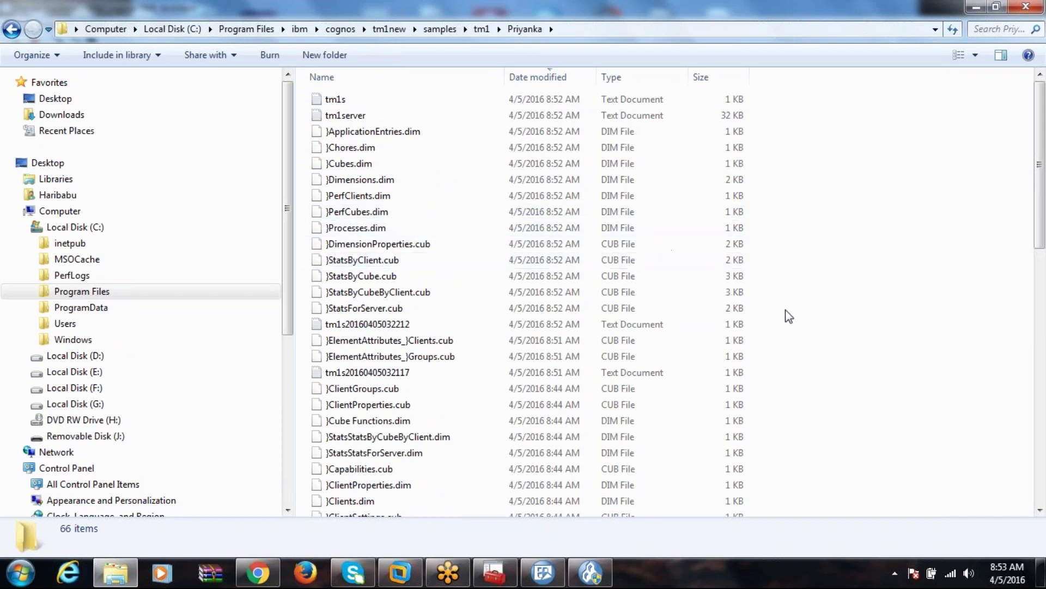
click(1026, 6)
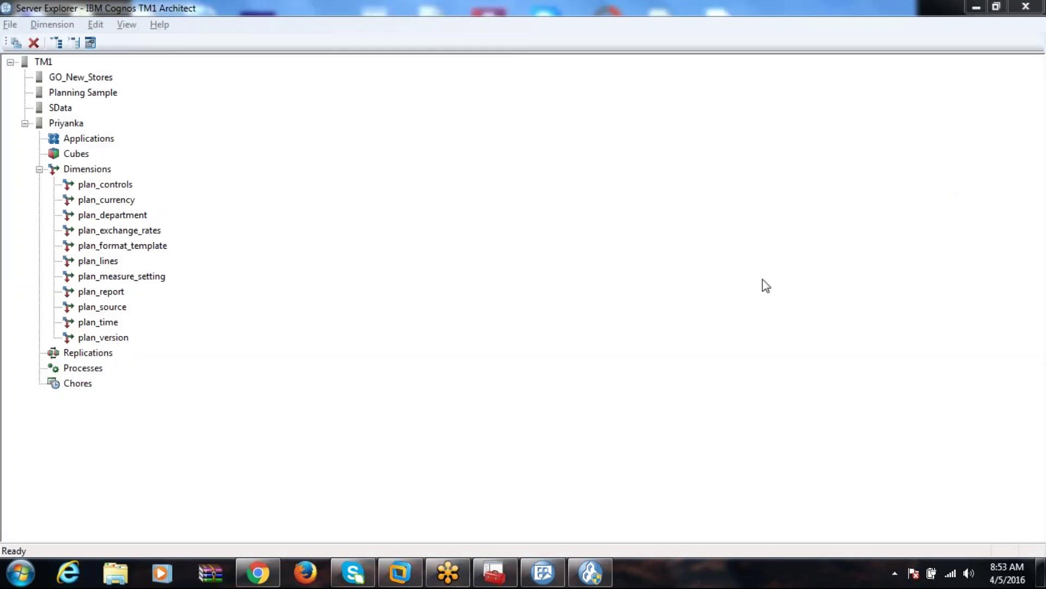
Cancel the pending login prompt and log in to planning sample as admin.
click(543, 572)
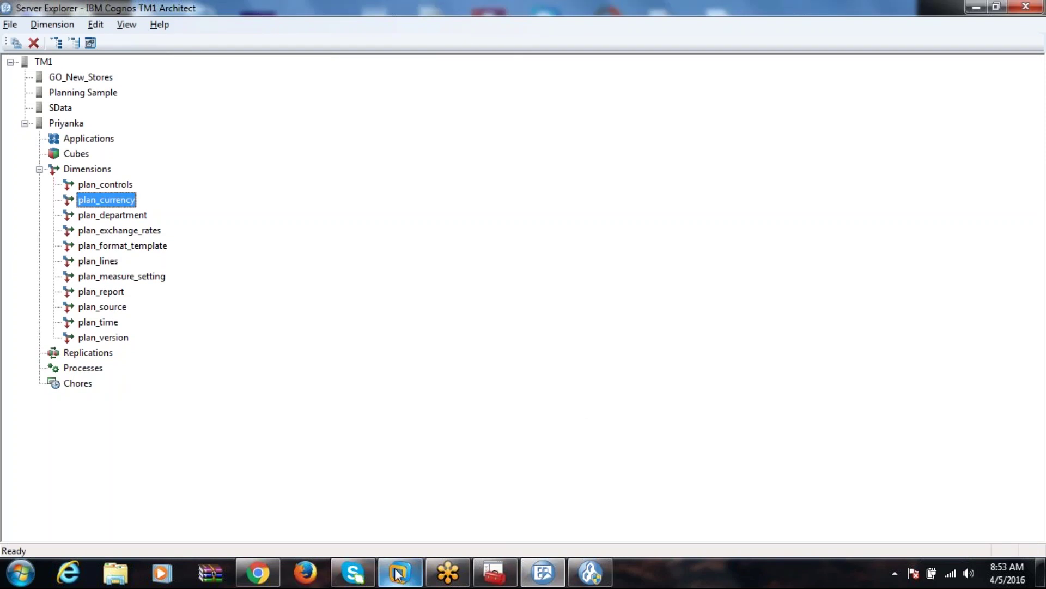
click(400, 572)
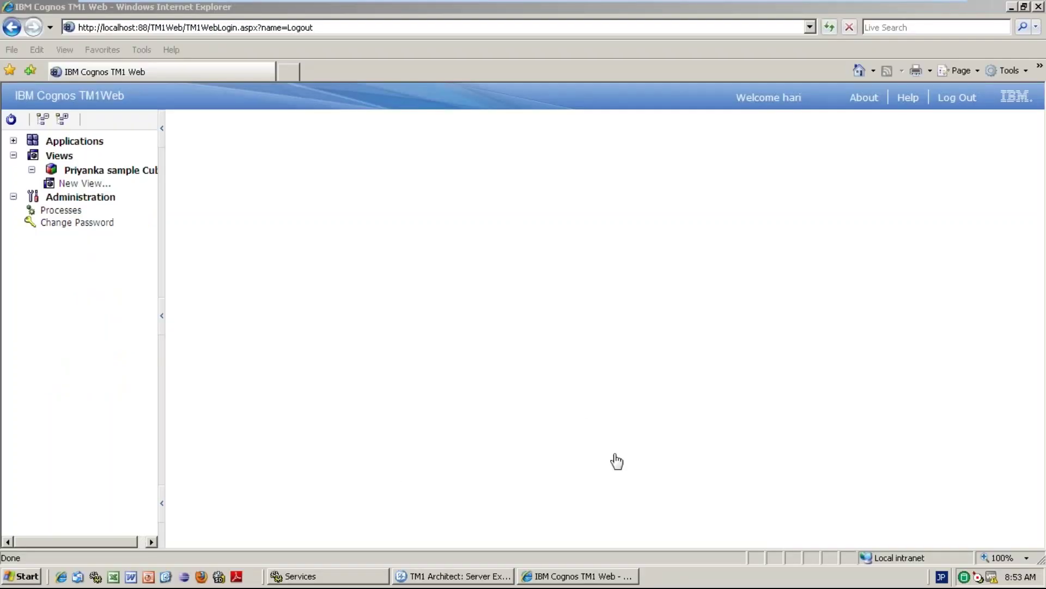
click(482, 575)
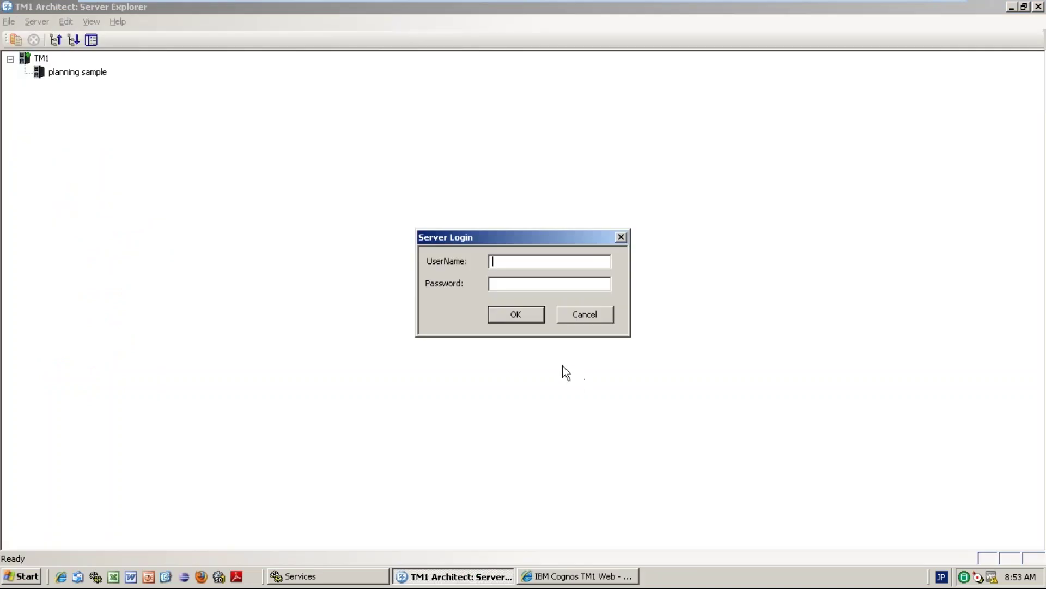
click(594, 315)
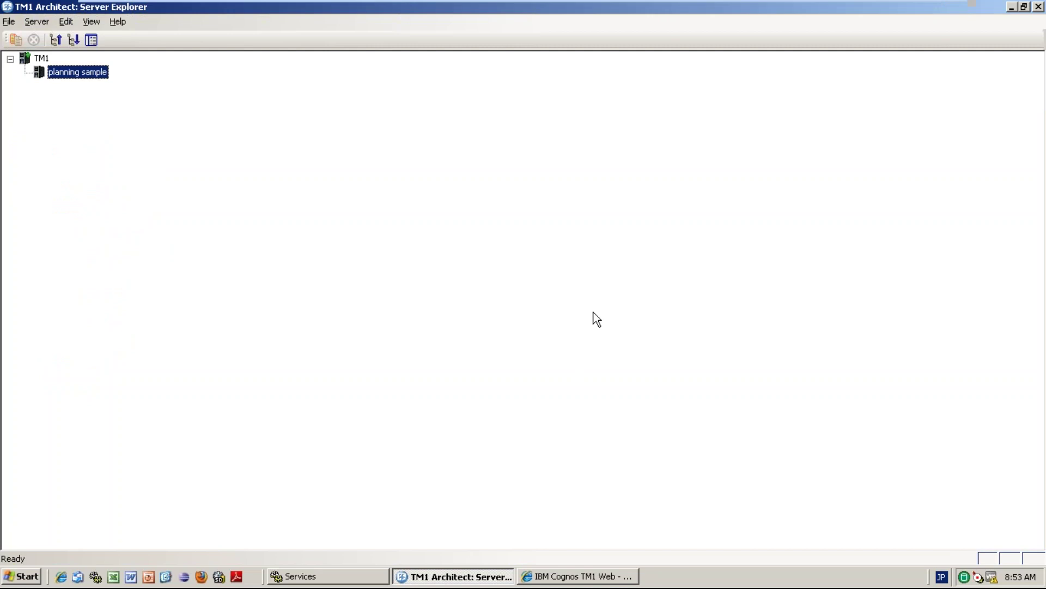
double_click(70, 72)
text(admin)
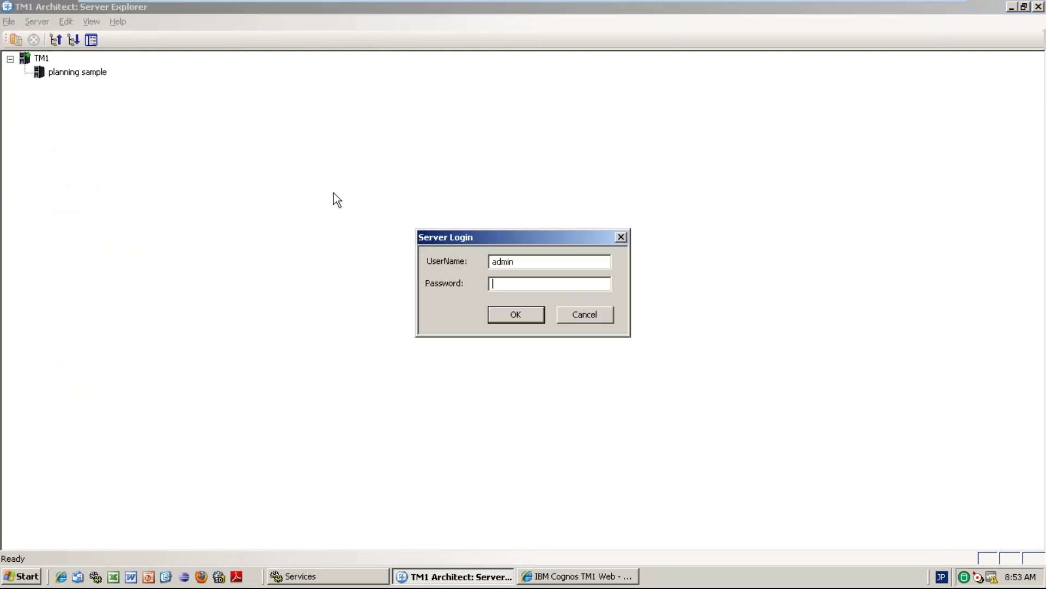
text(apple)
key(Return)
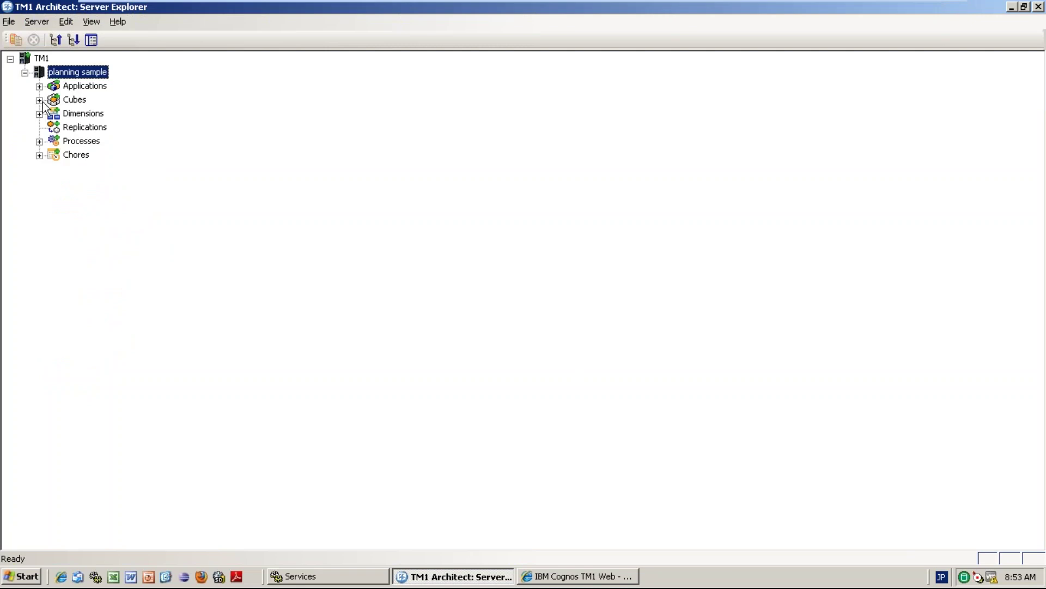
Expand Cubes, turn off Display Control Objects, and scroll through the cubes from 2Cube to xyz23.
click(39, 100)
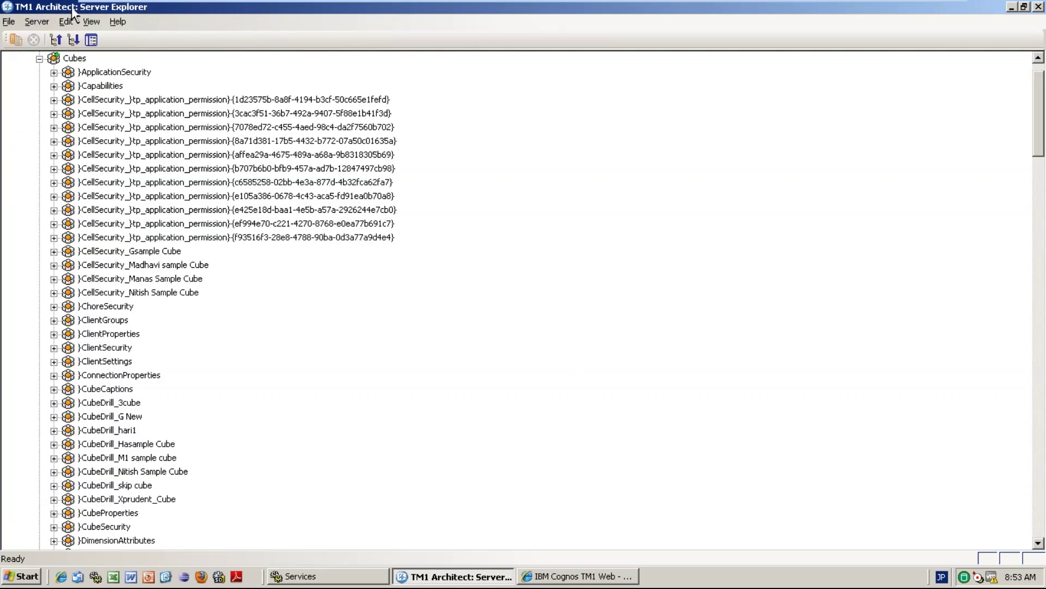
click(87, 21)
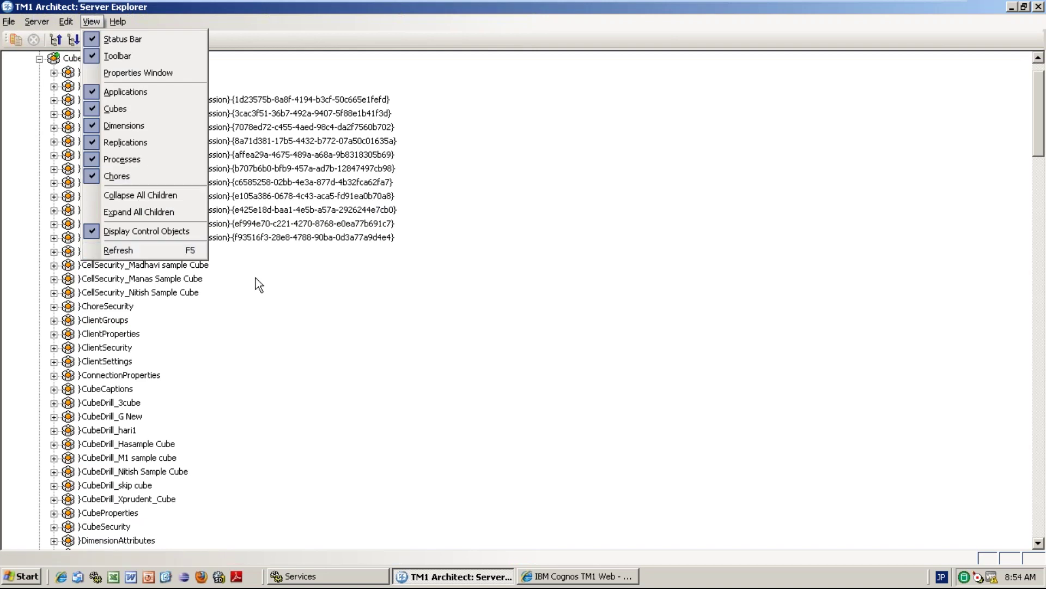
click(161, 233)
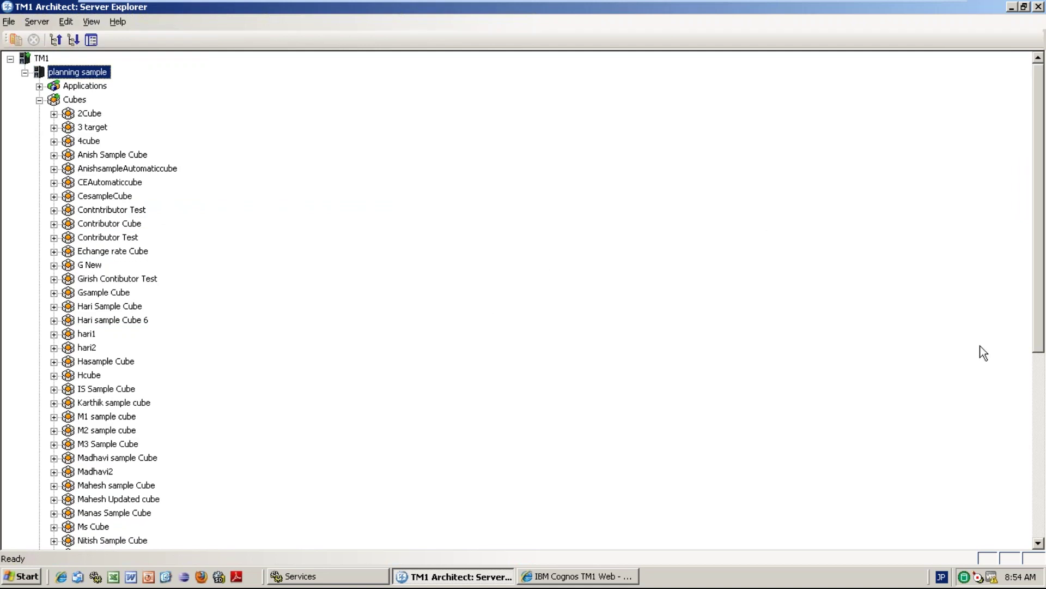
click(1038, 436)
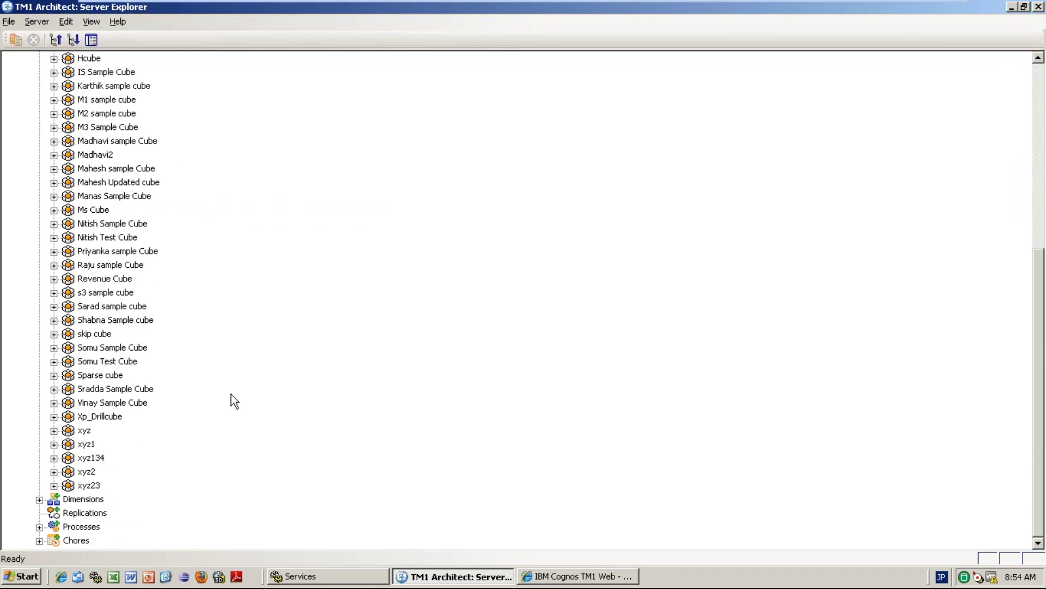
click(101, 194)
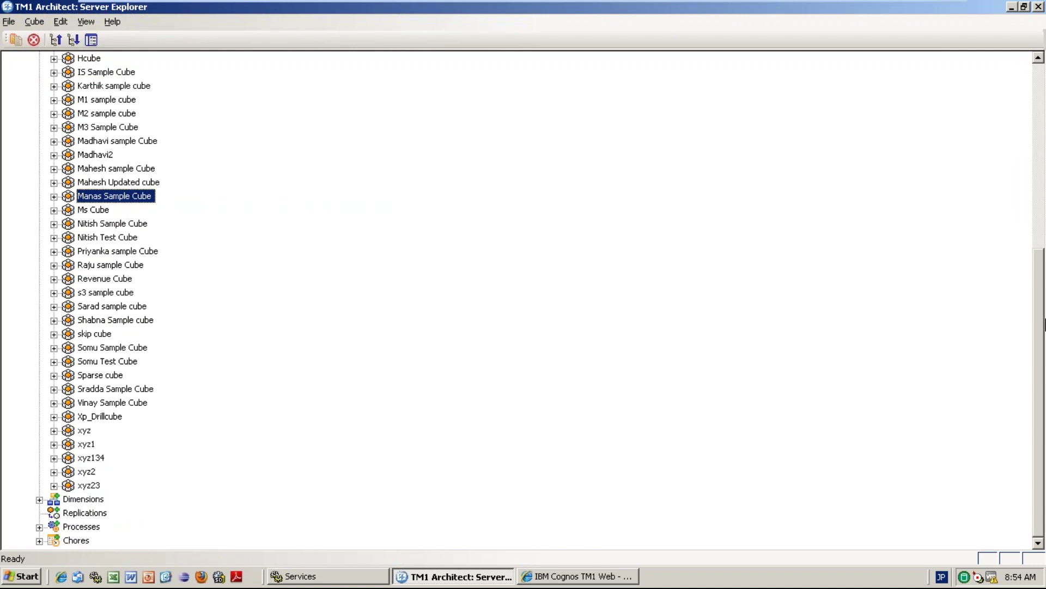
drag(1041, 362, 1040, 345)
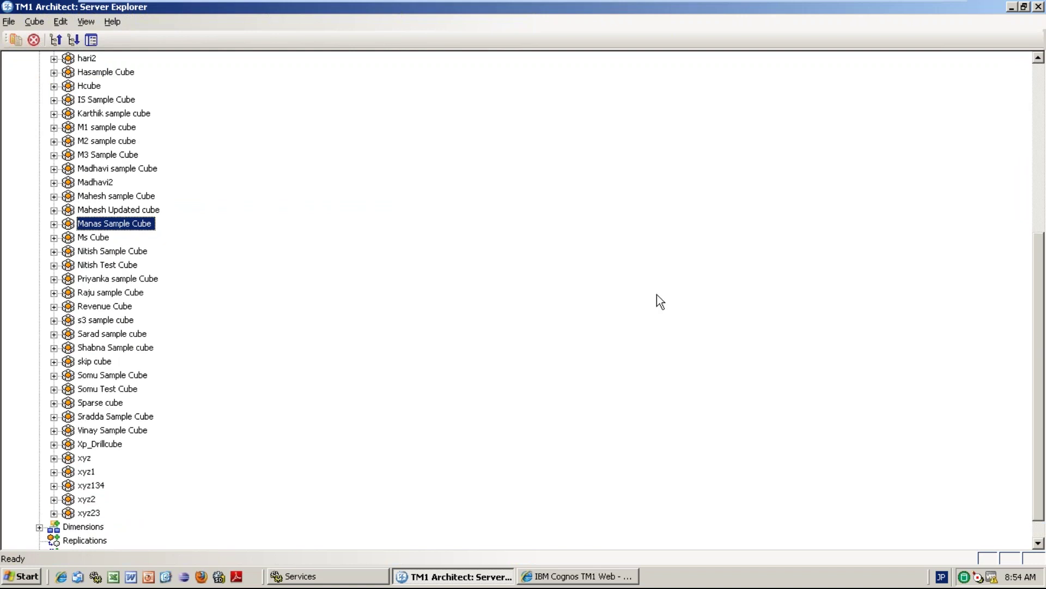
double_click(131, 278)
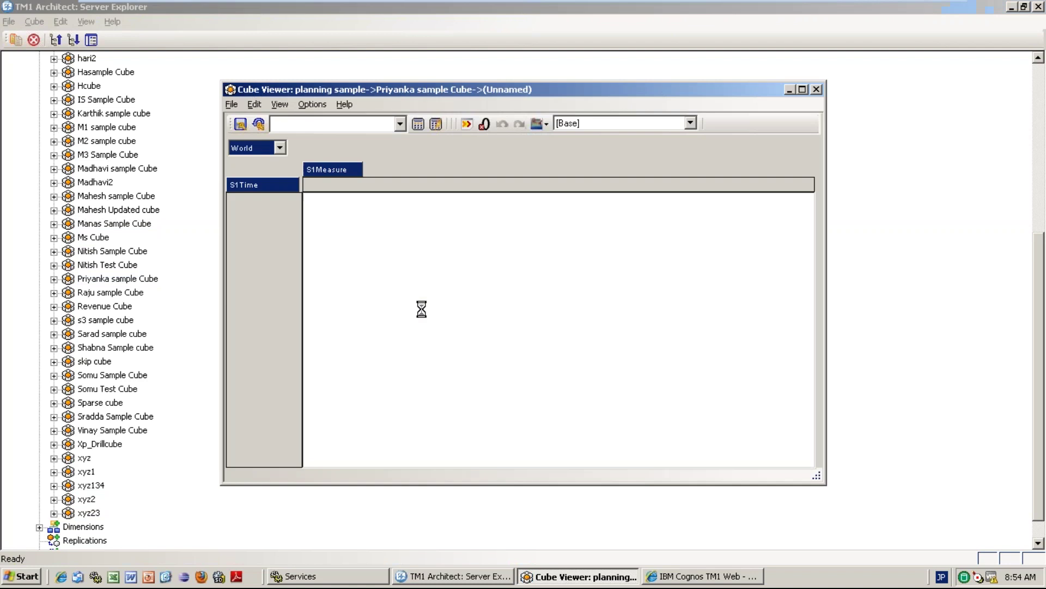
click(419, 130)
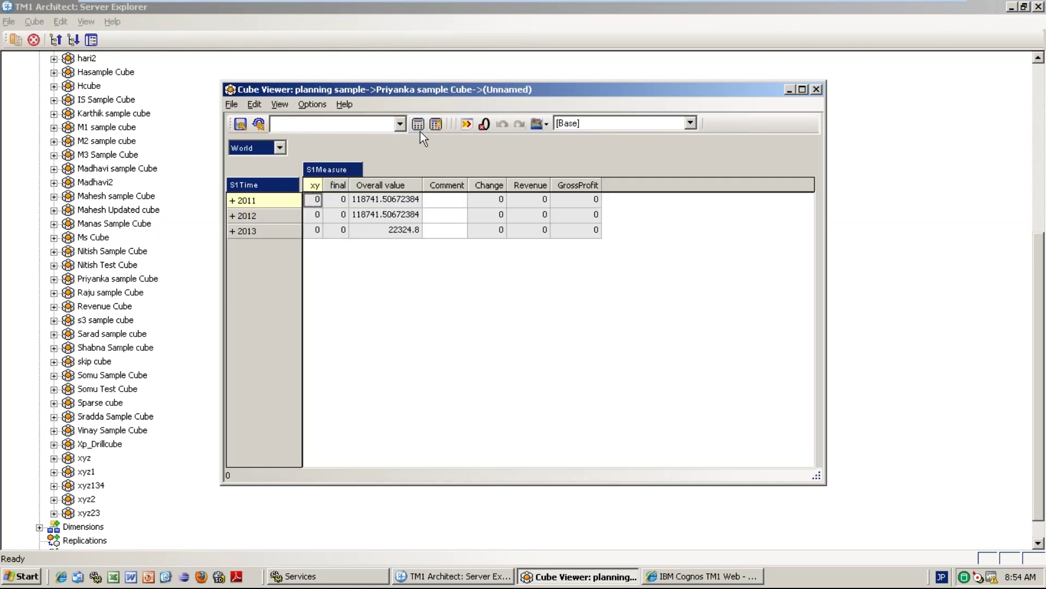
click(233, 201)
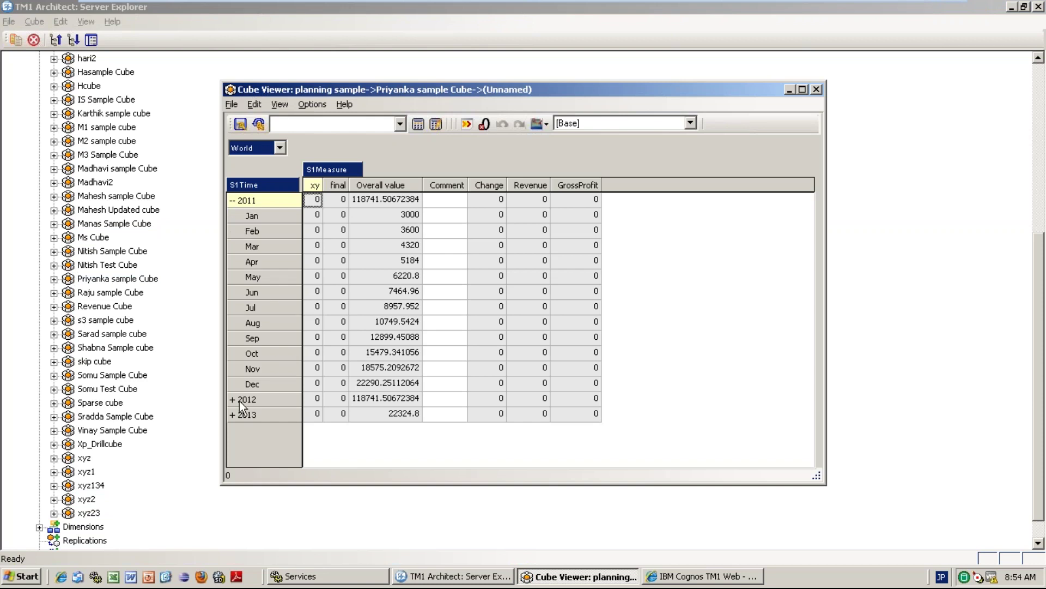
click(241, 401)
click(279, 148)
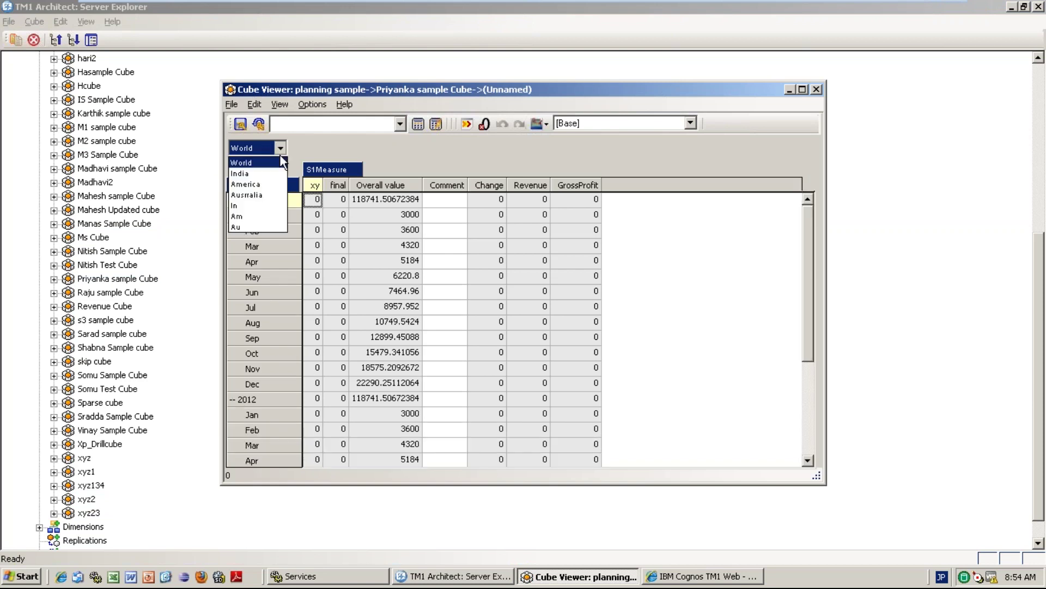
click(260, 171)
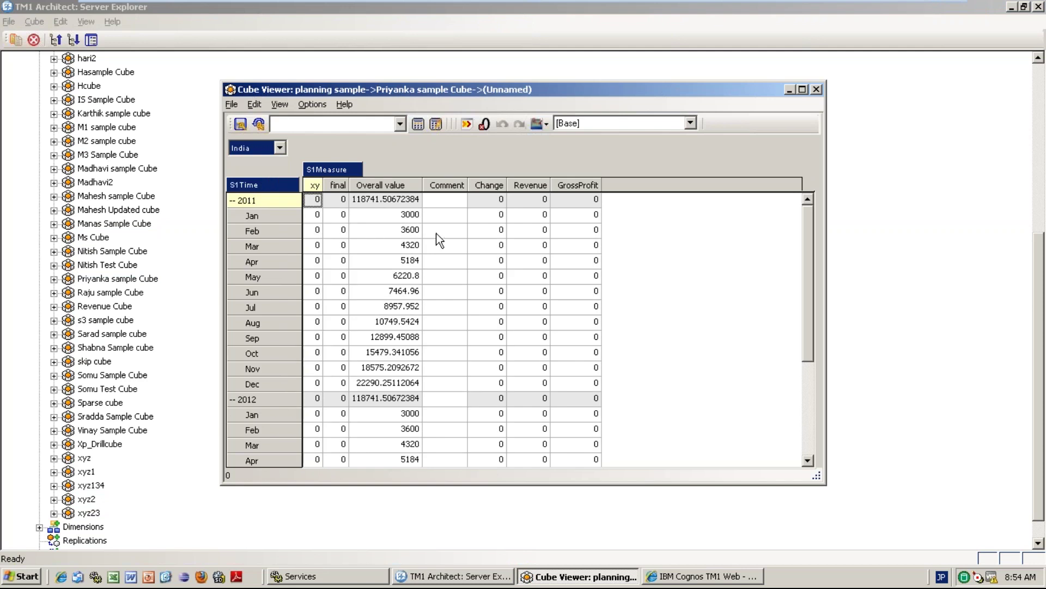
click(399, 217)
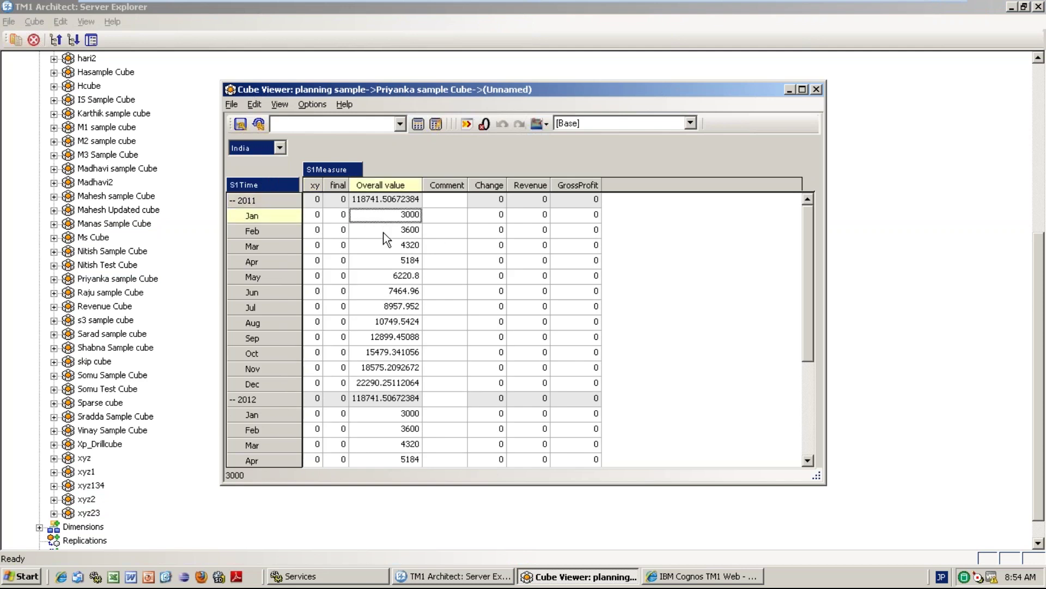
click(385, 238)
click(386, 247)
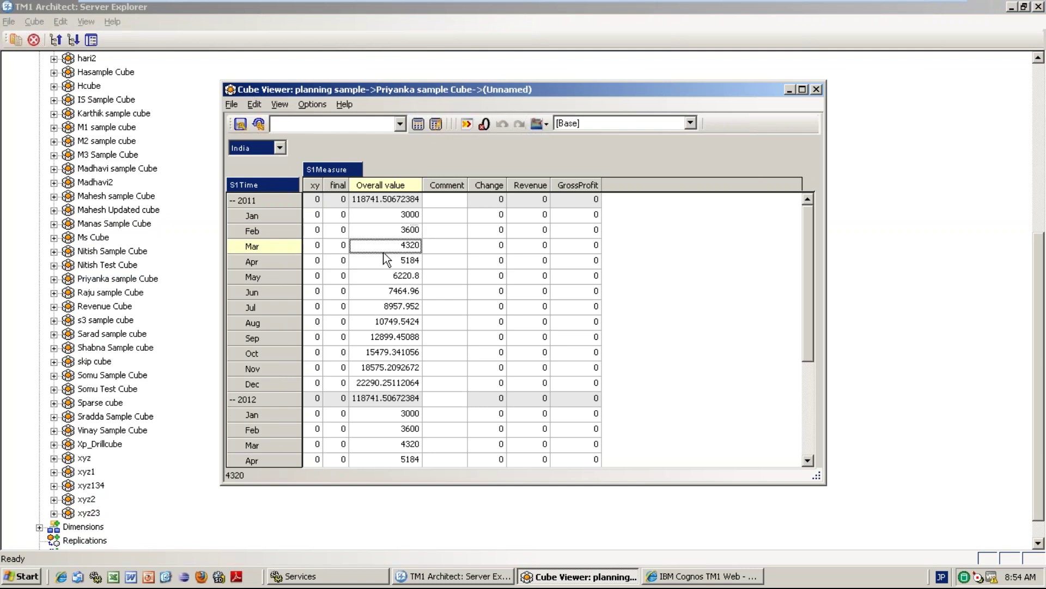
click(397, 277)
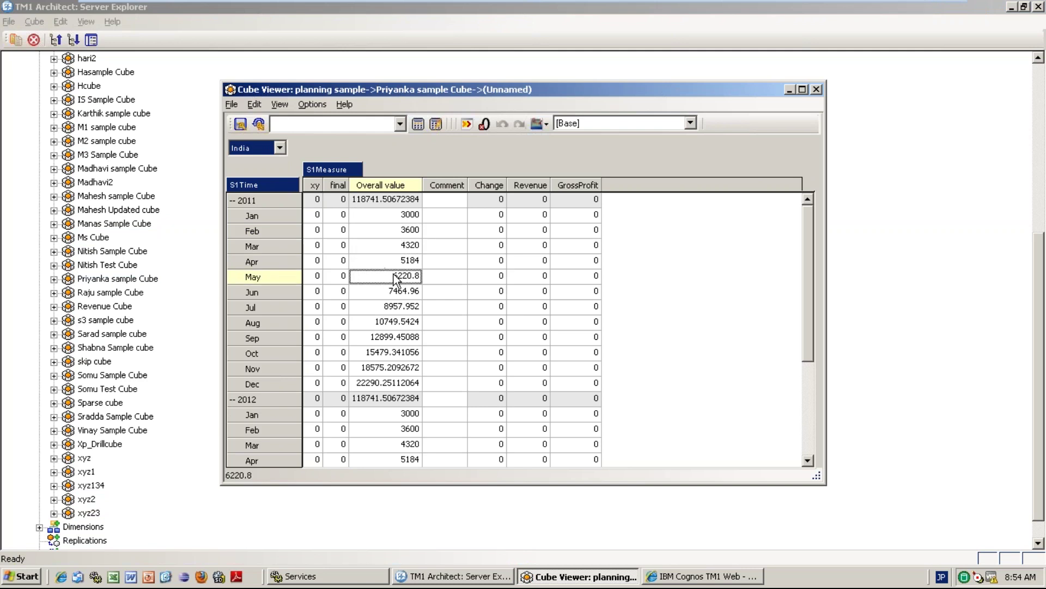
click(392, 355)
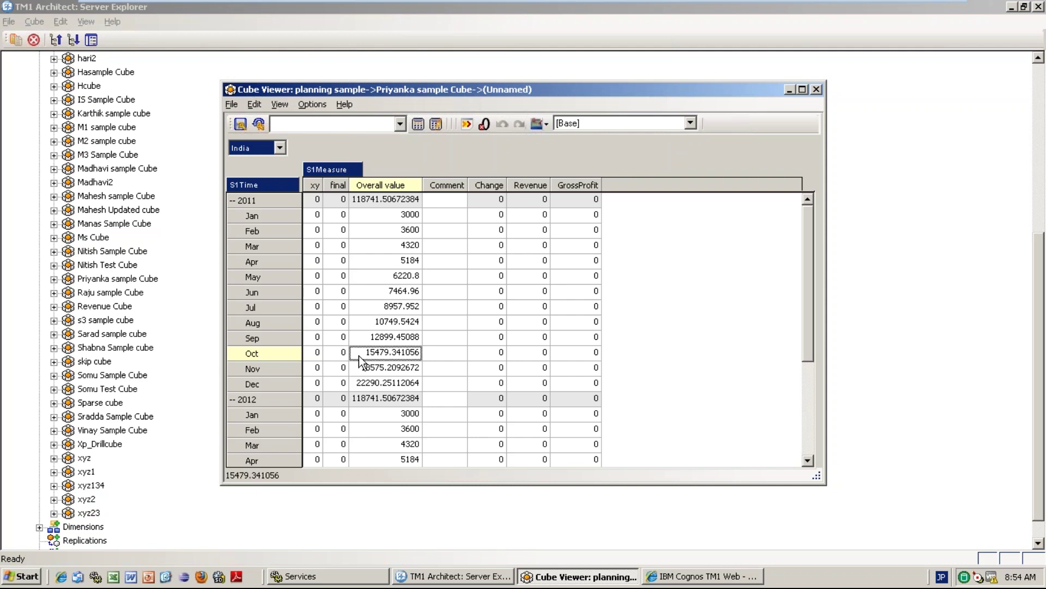
click(815, 90)
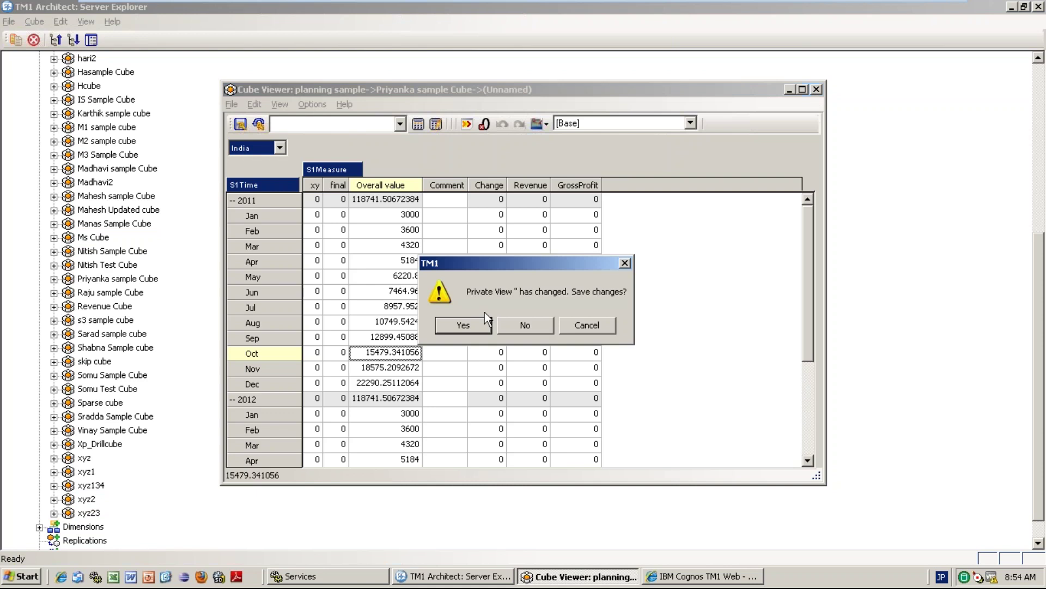
click(510, 326)
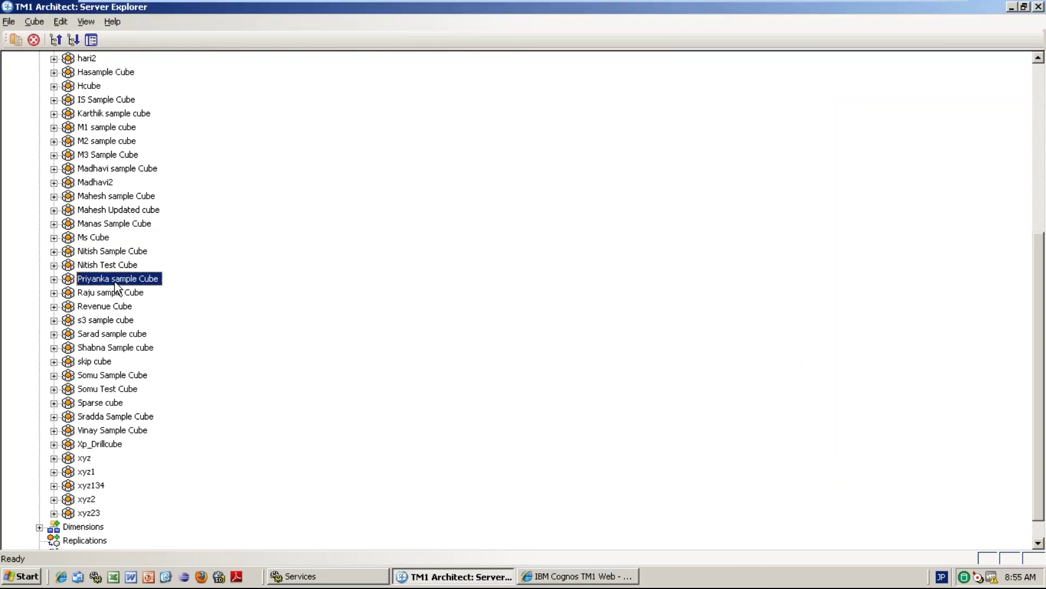
right_click(115, 287)
mouse_move(202, 510)
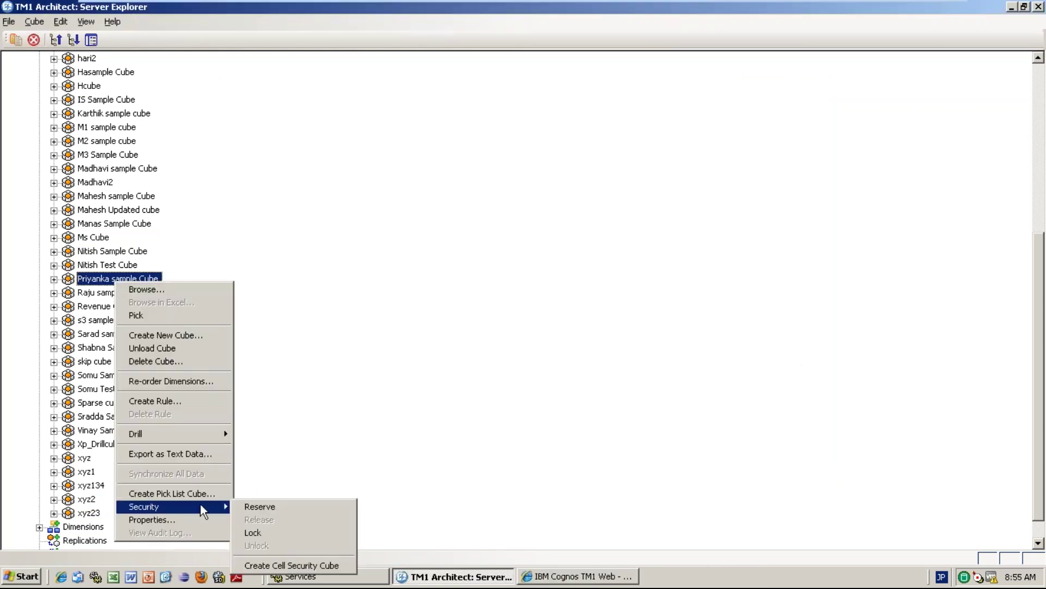
click(293, 566)
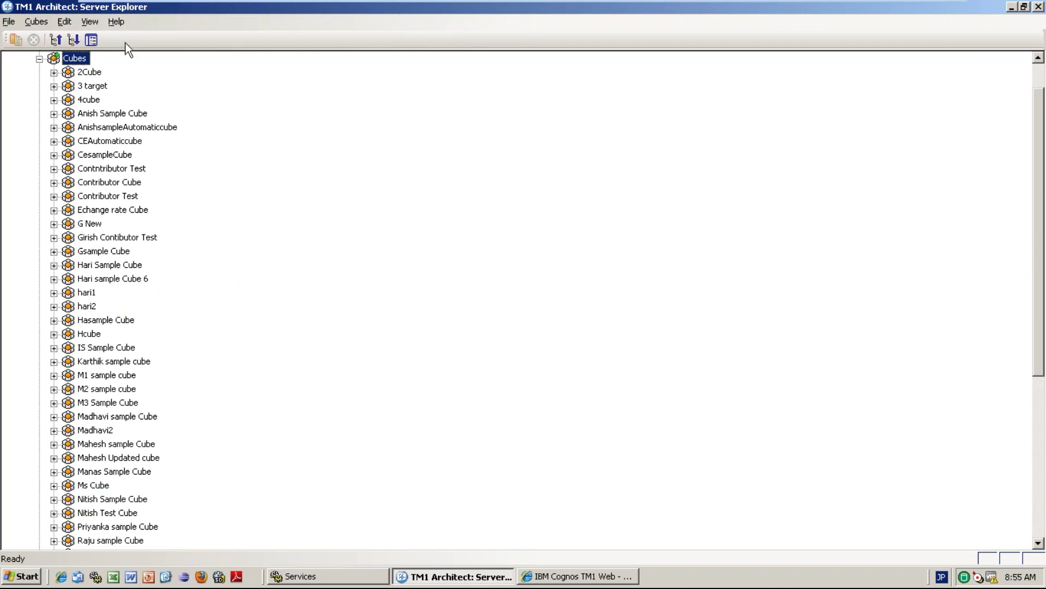
click(91, 22)
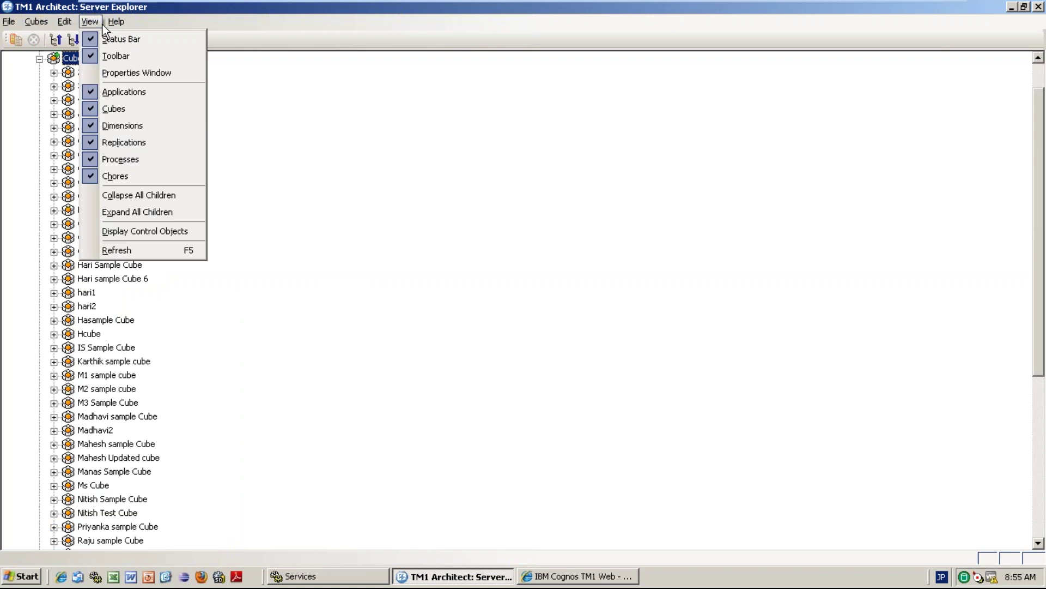
click(161, 232)
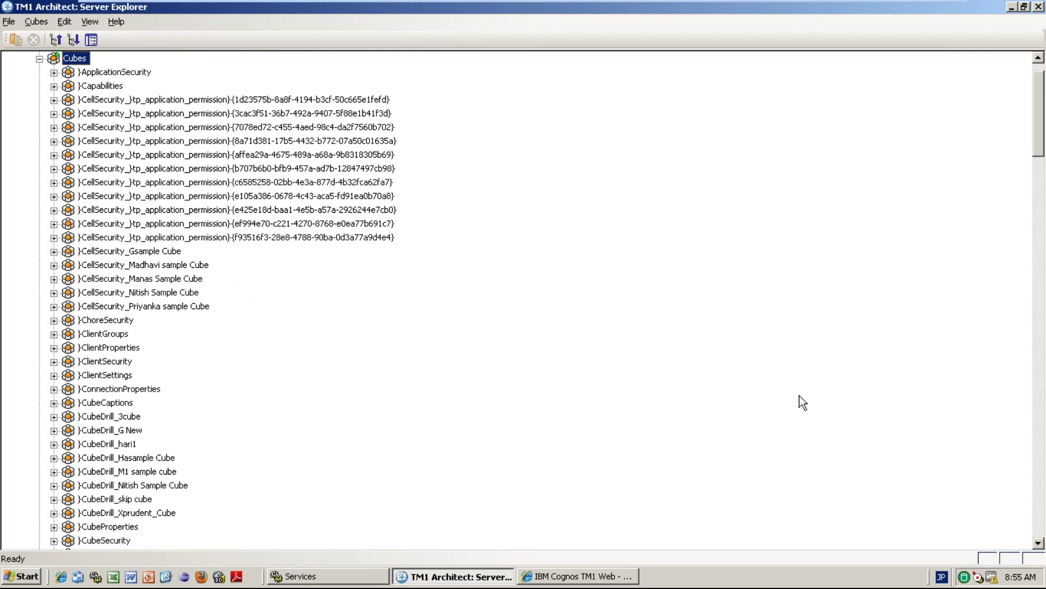
click(1039, 544)
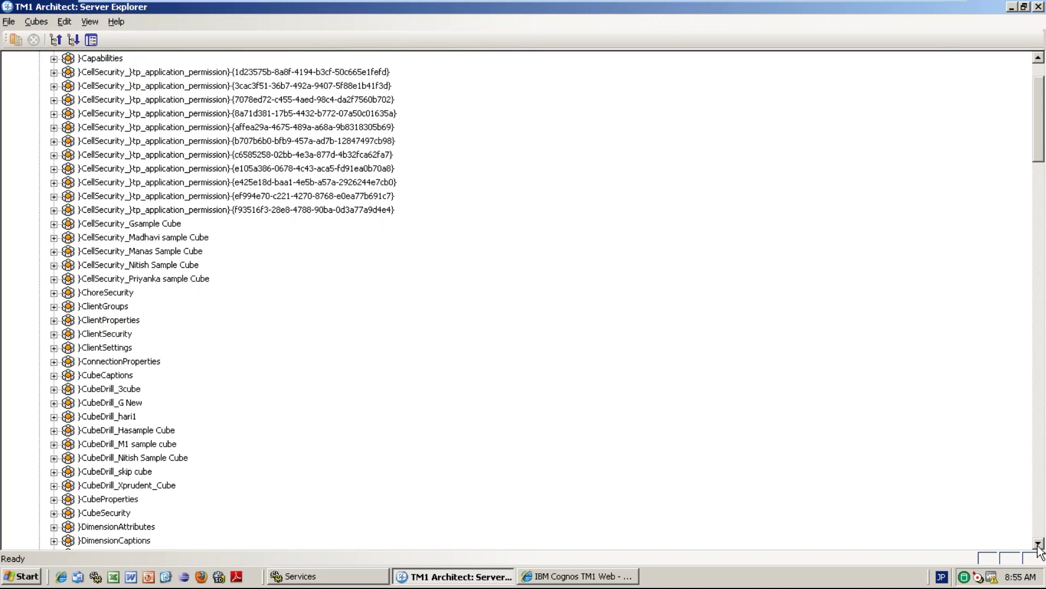
click(125, 281)
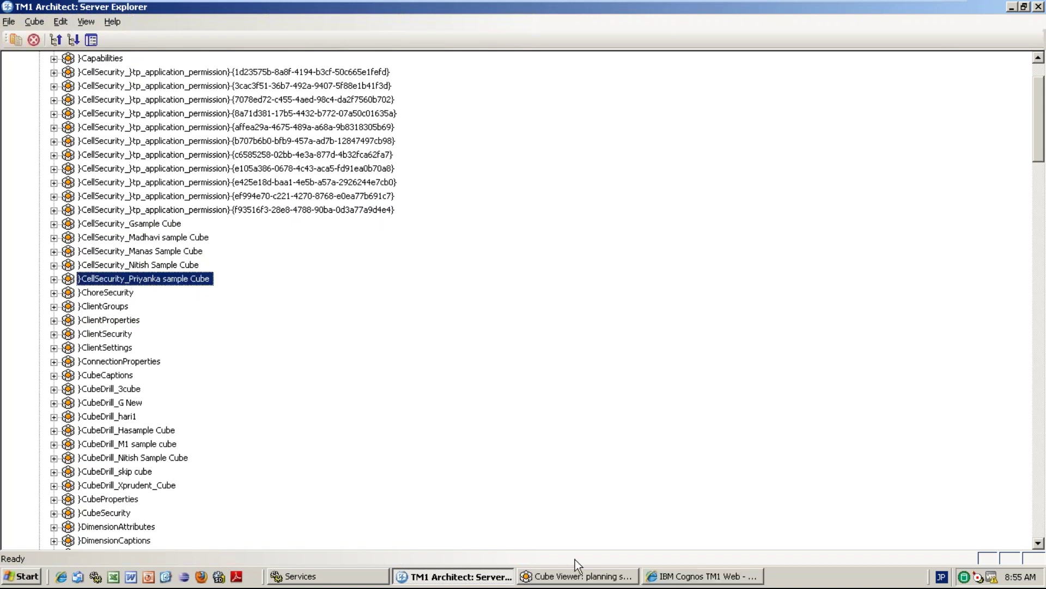
click(577, 575)
click(419, 126)
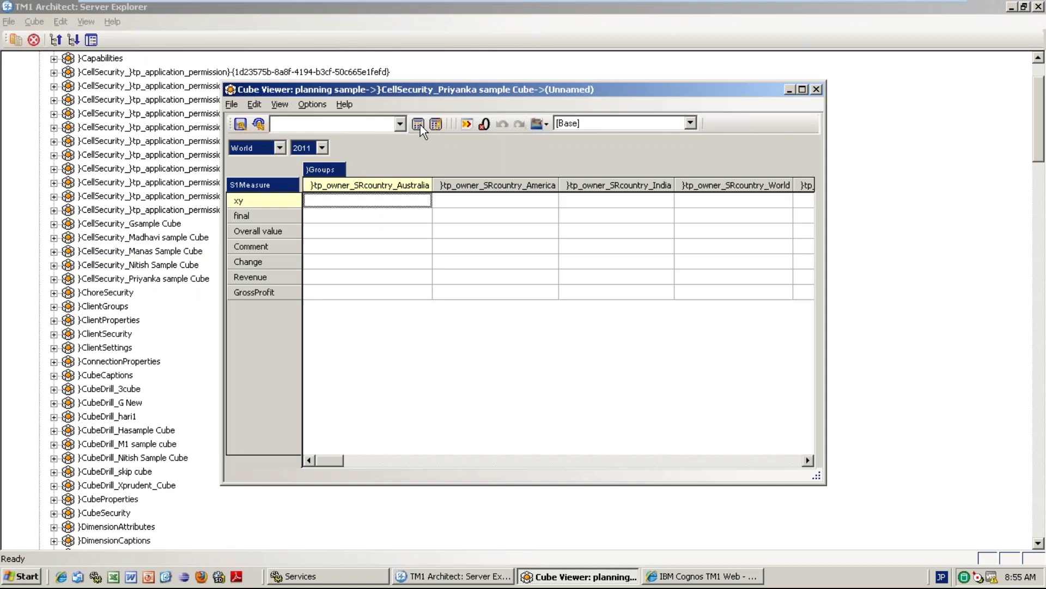
click(280, 148)
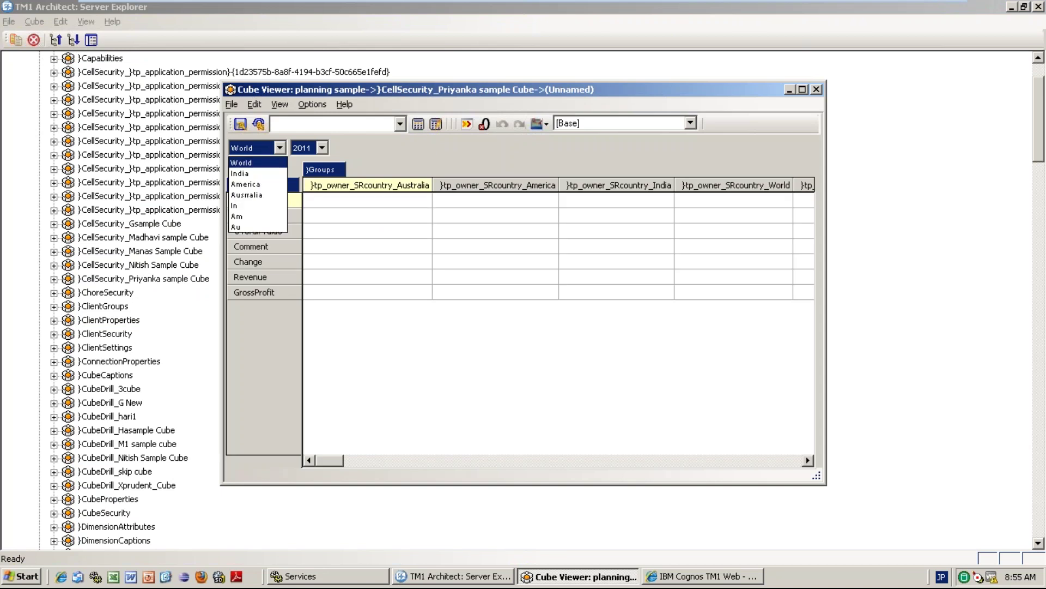
click(242, 170)
click(322, 148)
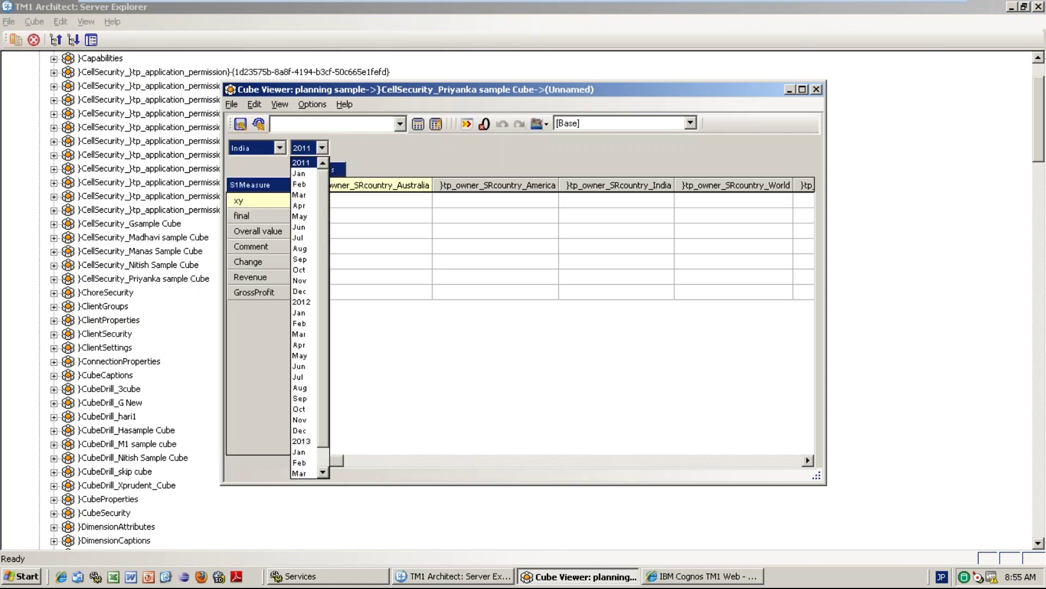
click(303, 176)
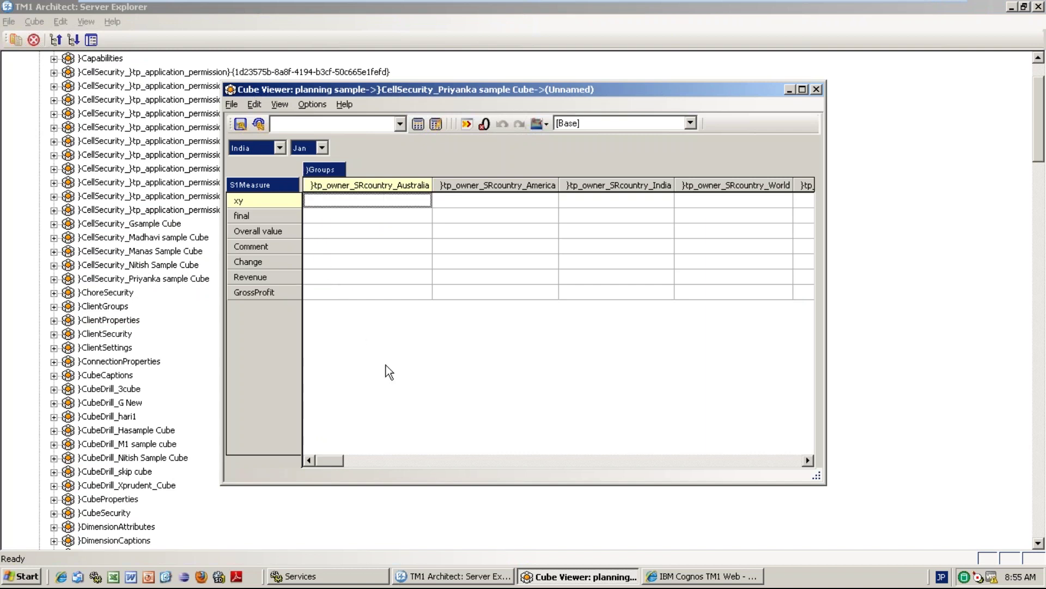
click(343, 278)
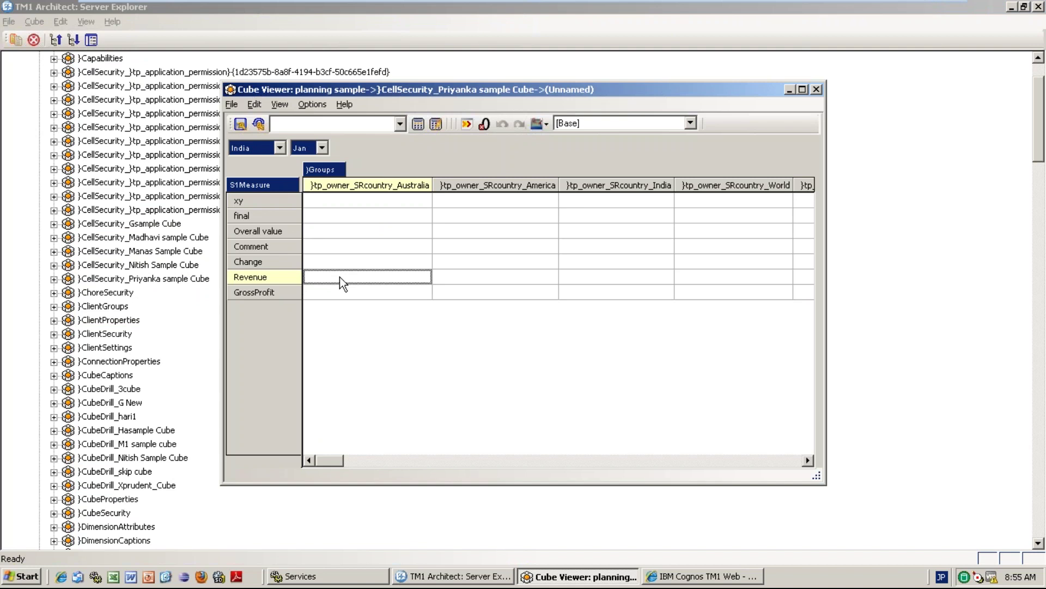
key(Right)
key(Right)
key(Right)
key(Right)
key(Right)
key(Right)
key(Right)
key(Right)
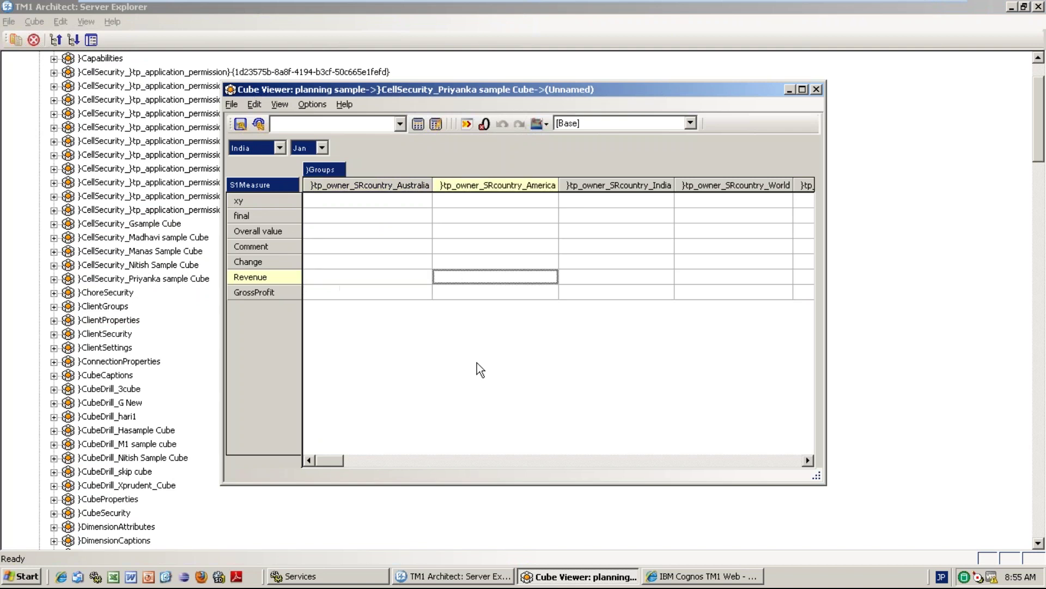
key(Right)
key(Right)
key(Right)
key(Right)
key(Right)
key(Right)
key(Right)
key(Right)
key(Right)
key(Right)
key(Right)
key(Right)
key(Right)
key(Right)
key(Right)
key(Right)
key(Right)
key(Right)
key(Right)
key(Right)
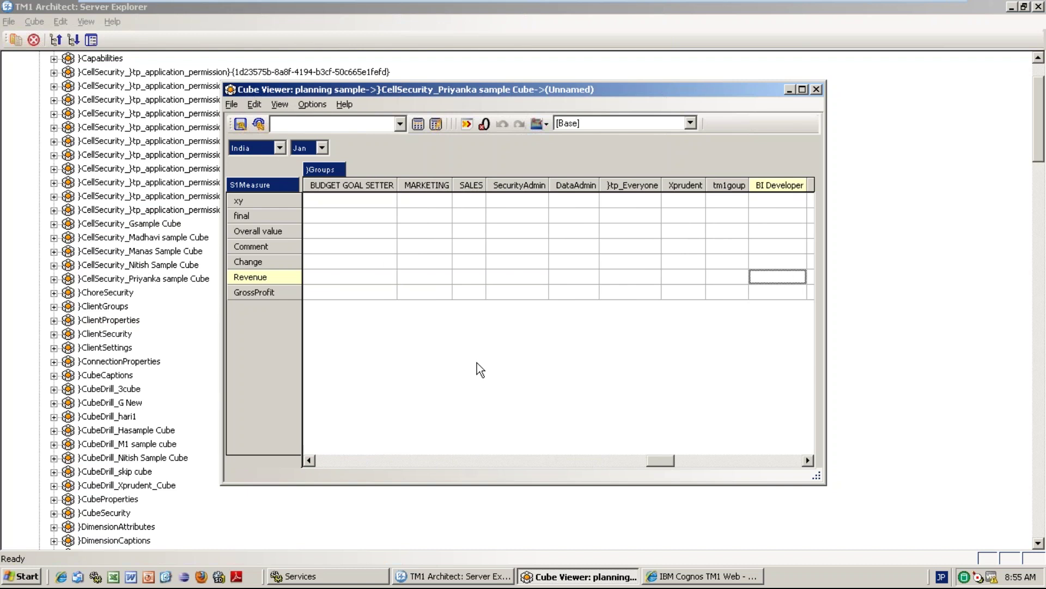
key(Right)
key(Right)
key(Right)
key(Right)
key(Right)
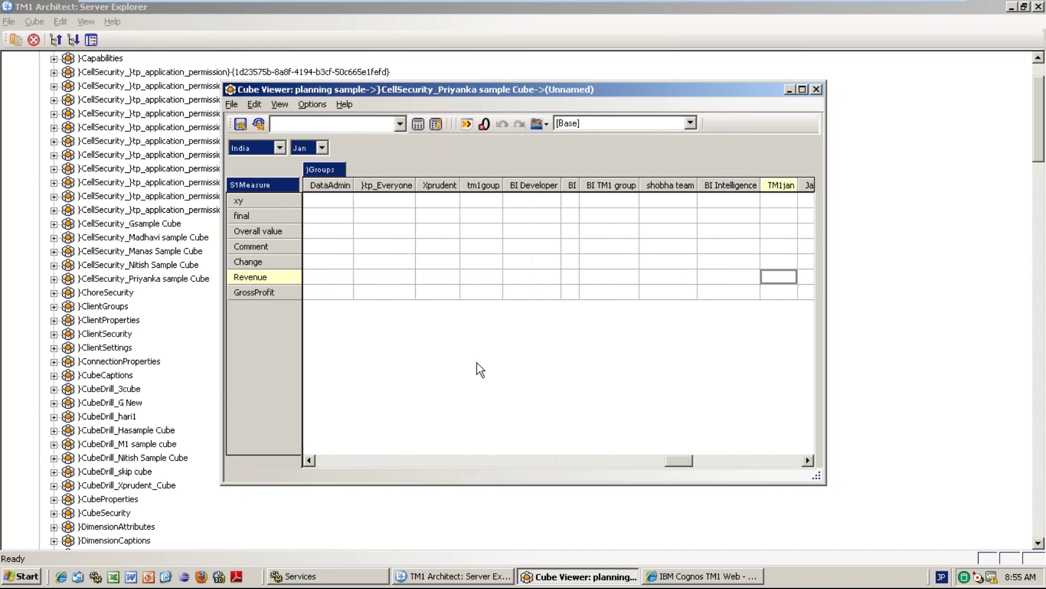
key(Right)
key(Right)
key(Right)
key(Right)
key(Right)
key(Right)
key(Right)
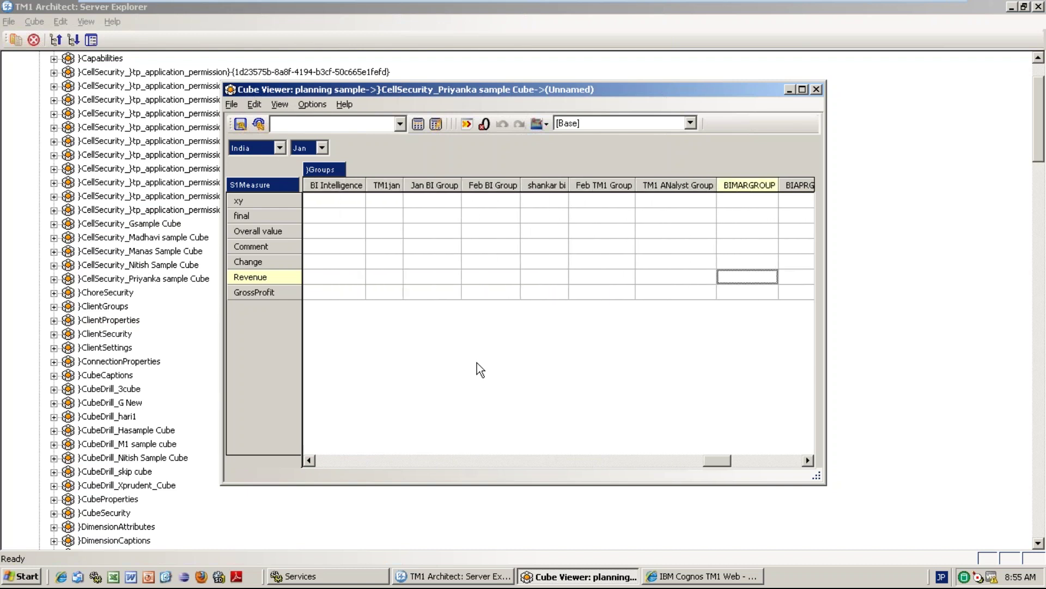
key(Right)
key(Right)
key(Right)
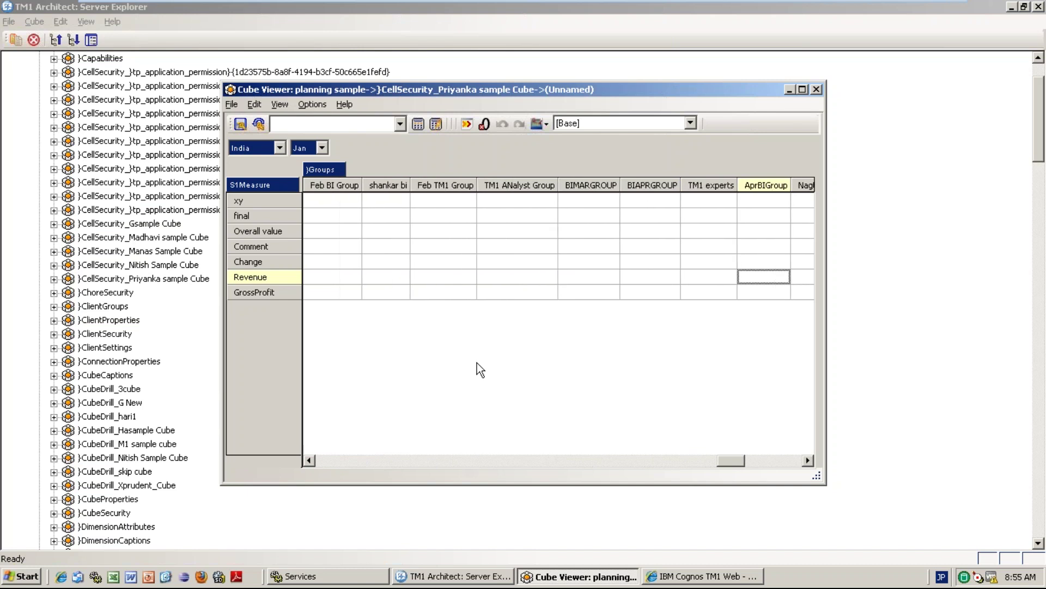
key(Right)
key(Right)
key(Right)
key(Right)
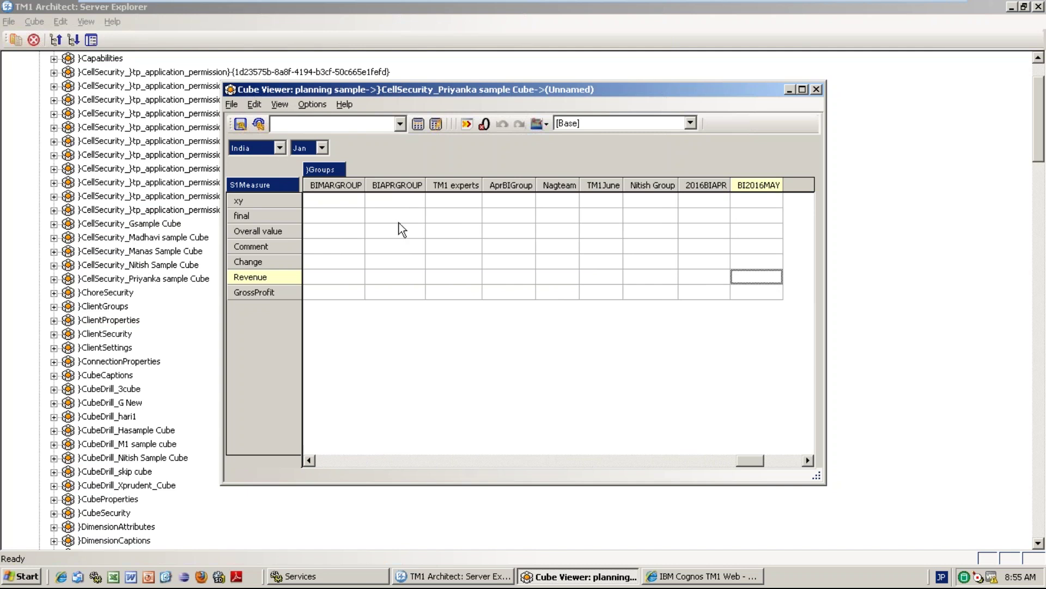
text(READ)
click(582, 294)
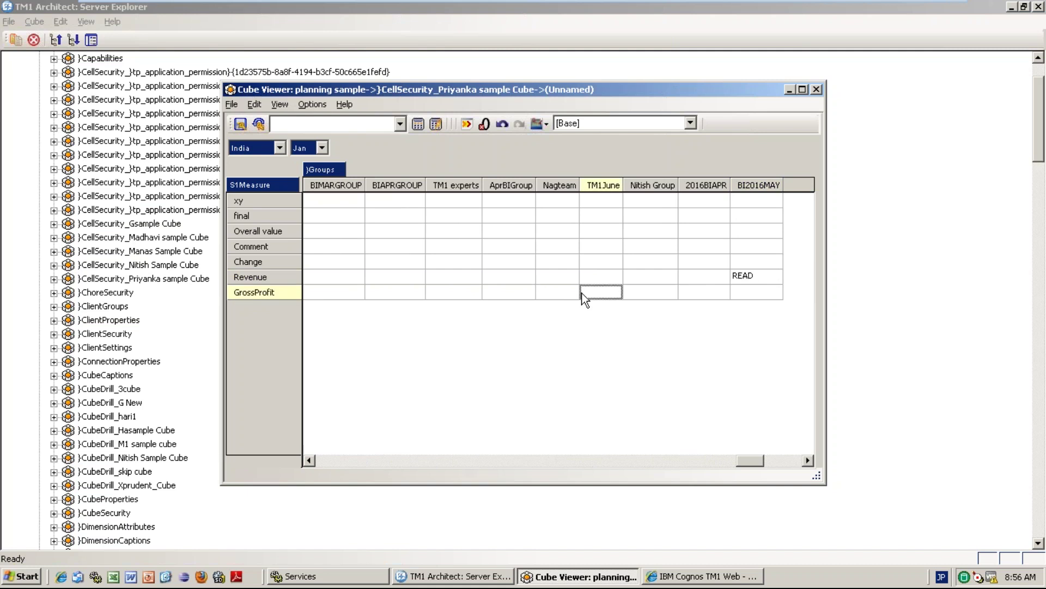
click(322, 148)
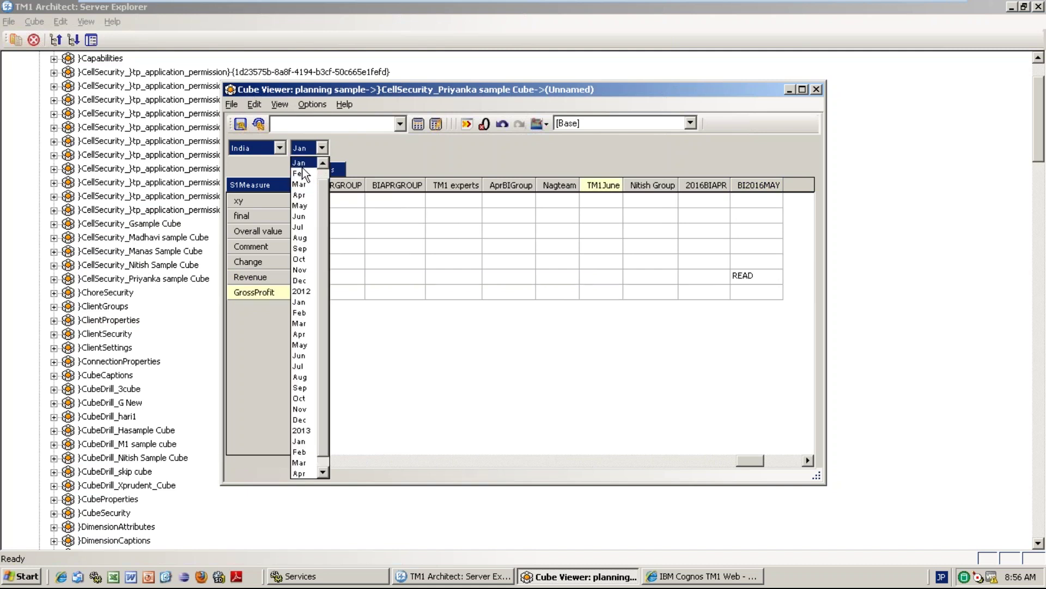
click(303, 166)
click(322, 147)
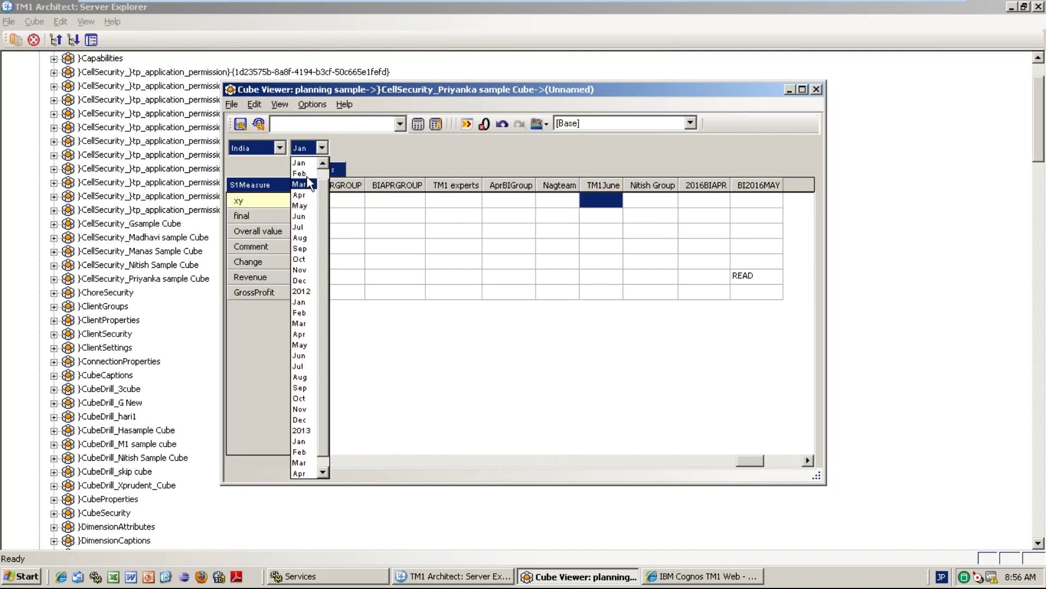
click(300, 173)
click(748, 277)
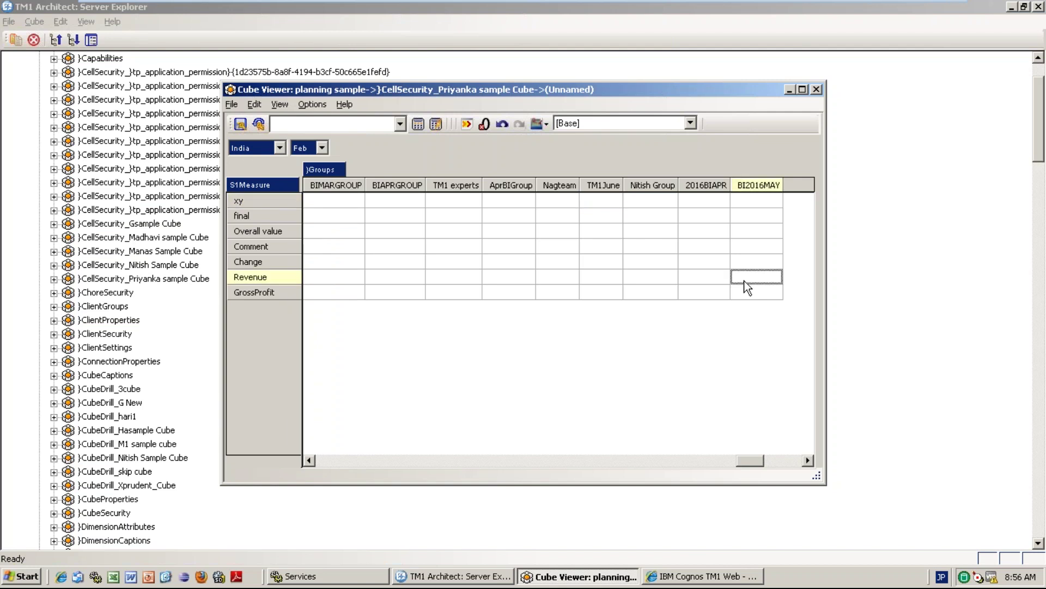
text(WRITE)
key(alt+Tab)
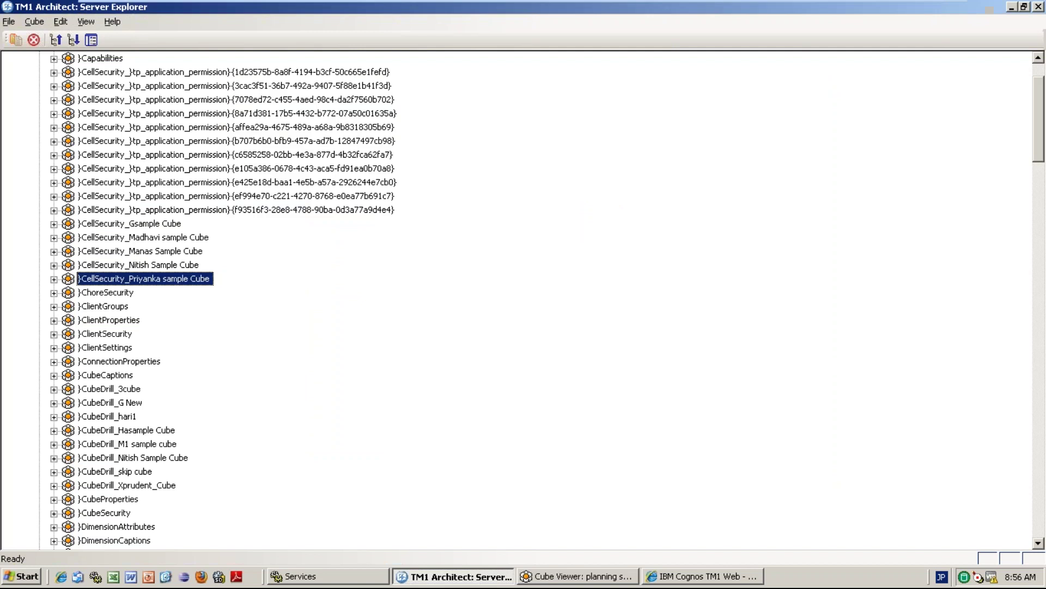
key(alt+Tab)
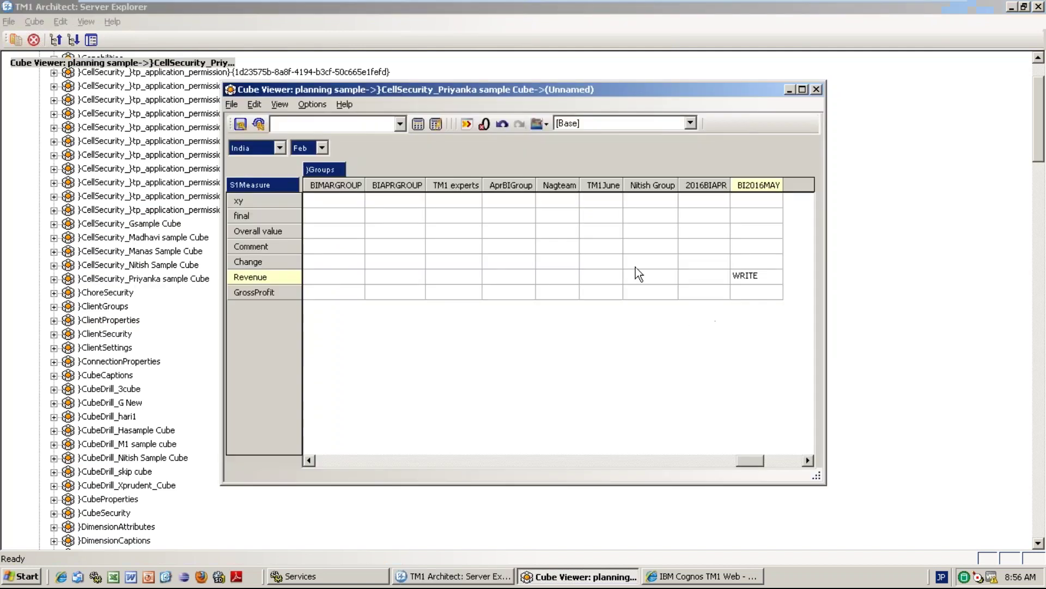
click(418, 123)
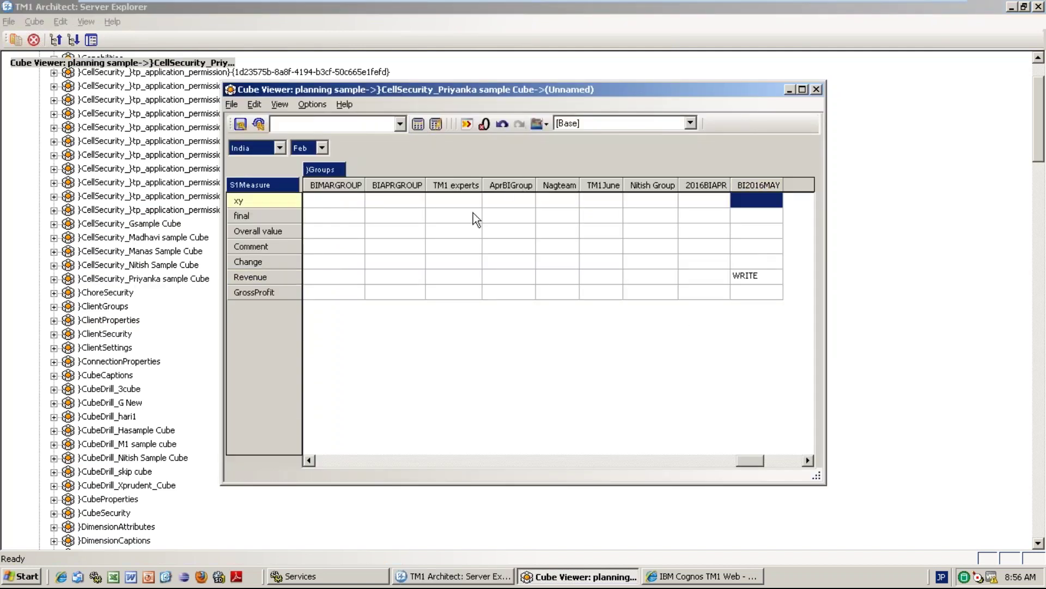
click(323, 149)
click(306, 173)
click(753, 283)
text(READ)
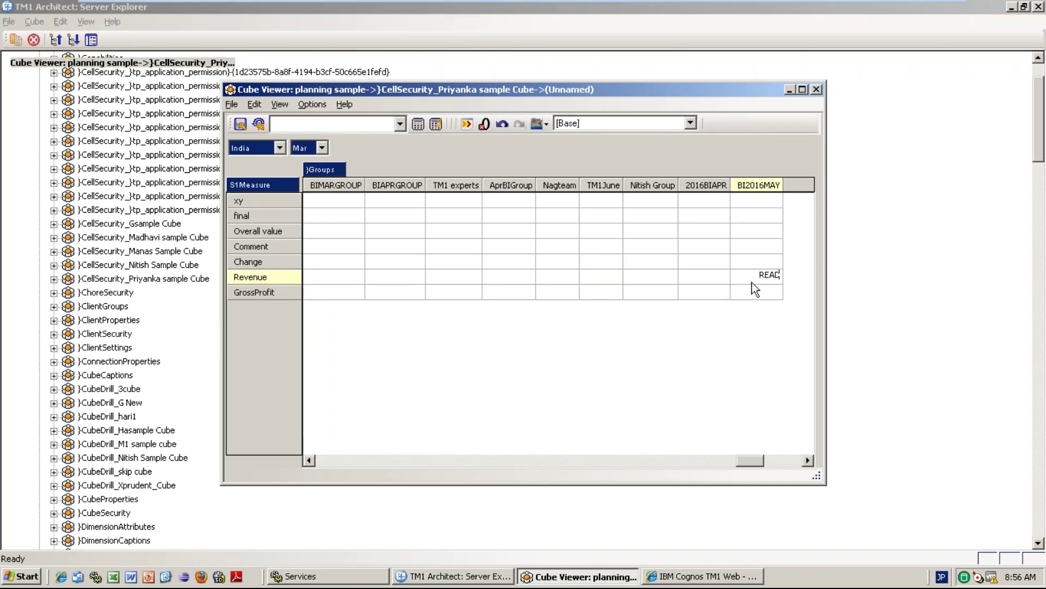
key(Return)
key(F2)
click(420, 126)
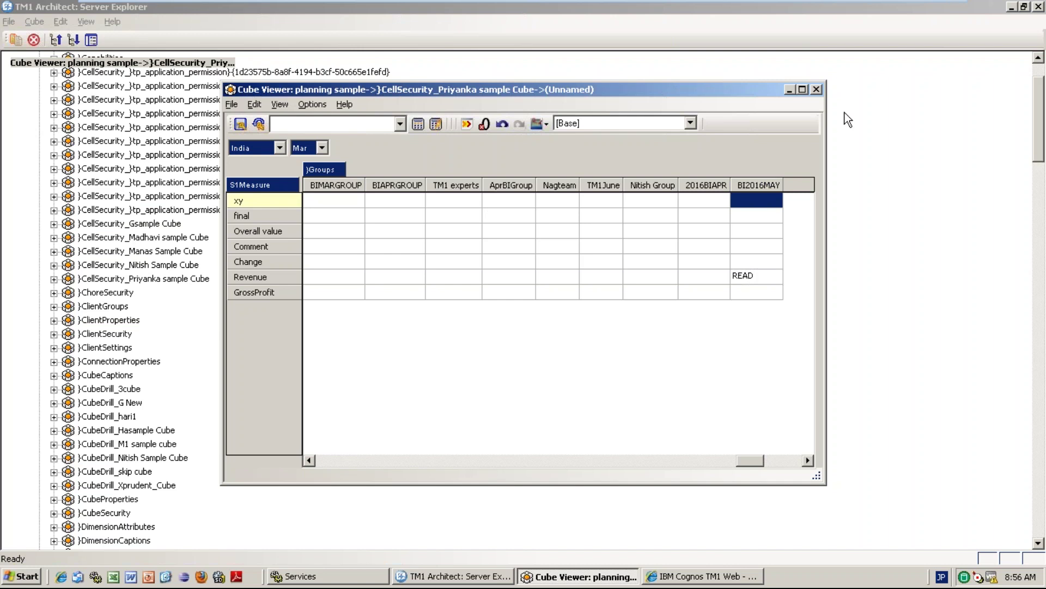
click(817, 90)
click(531, 323)
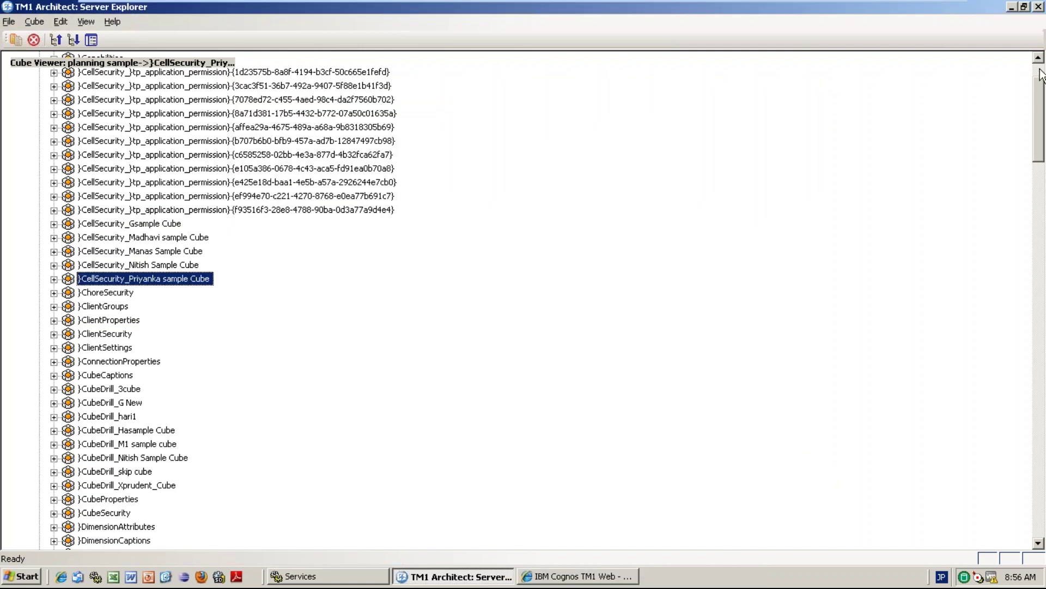
Show India's 2011 monthly Revenue in the Priyanka sample Cube viewer.
scroll(1038, 74, up, 2)
click(83, 21)
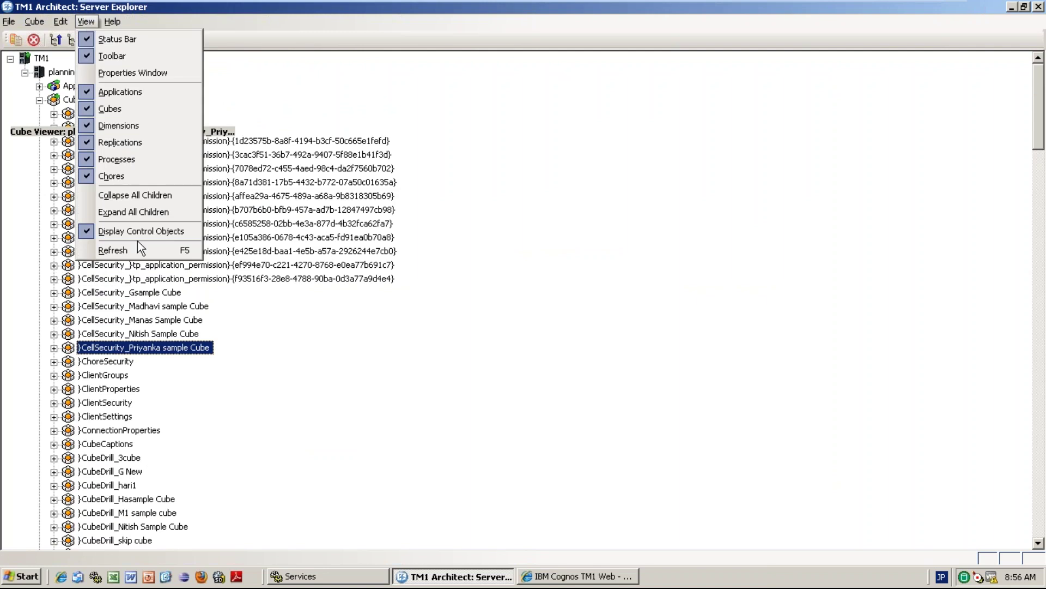
click(128, 231)
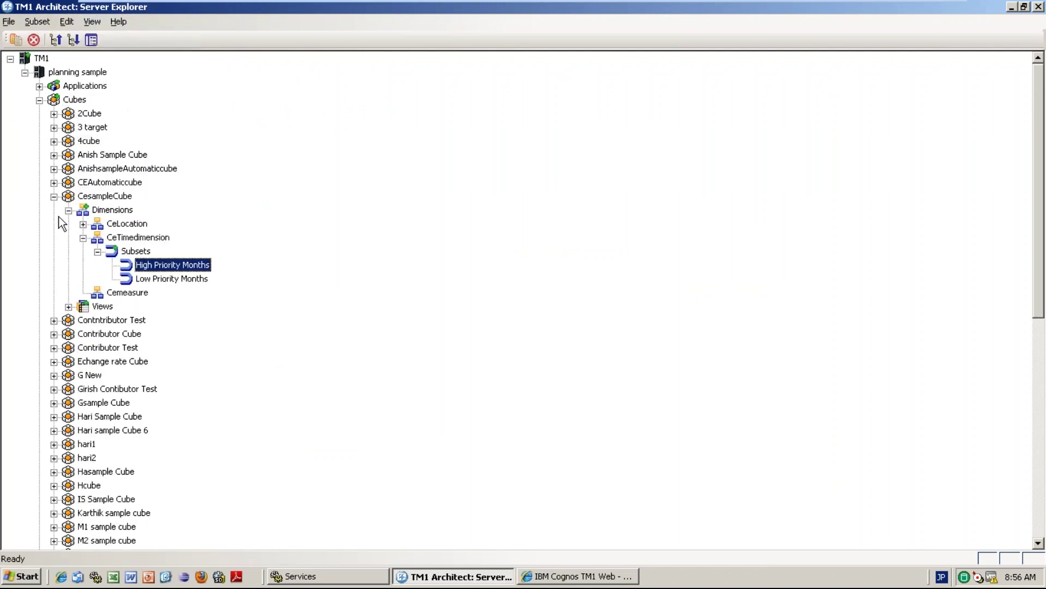
click(53, 196)
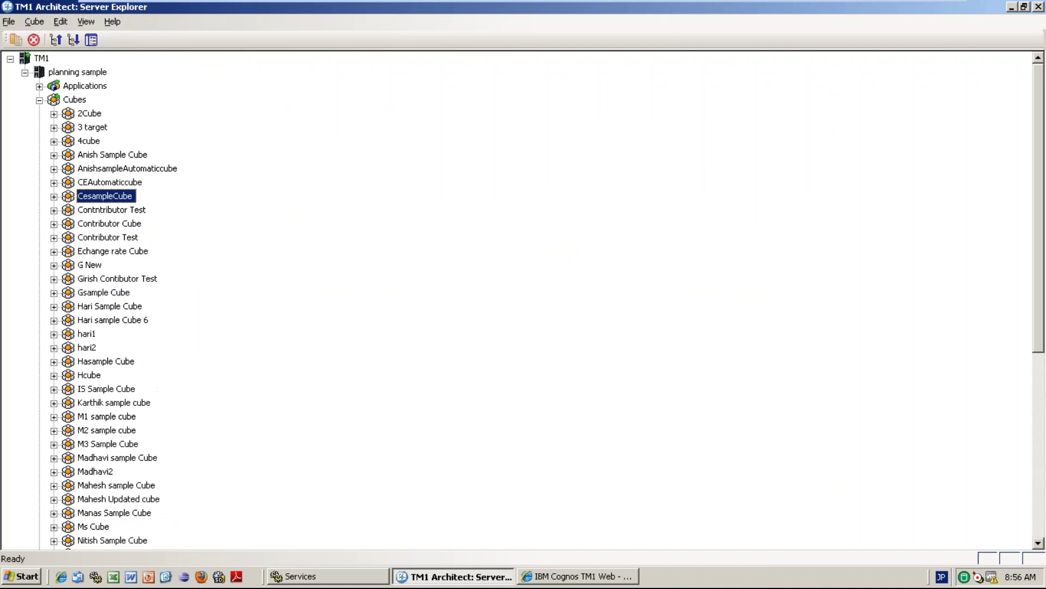
click(1038, 447)
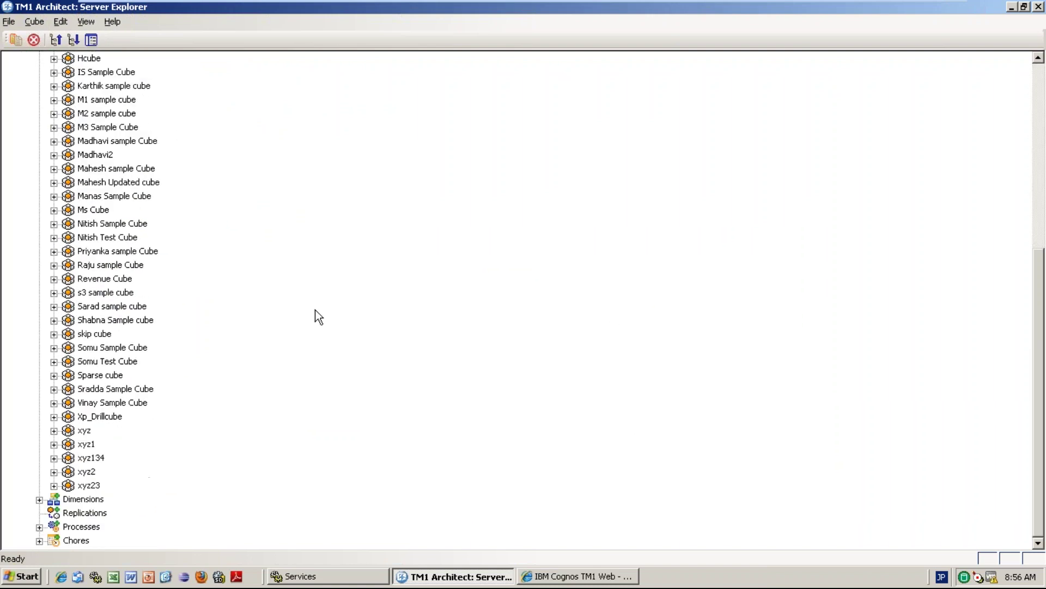
click(90, 252)
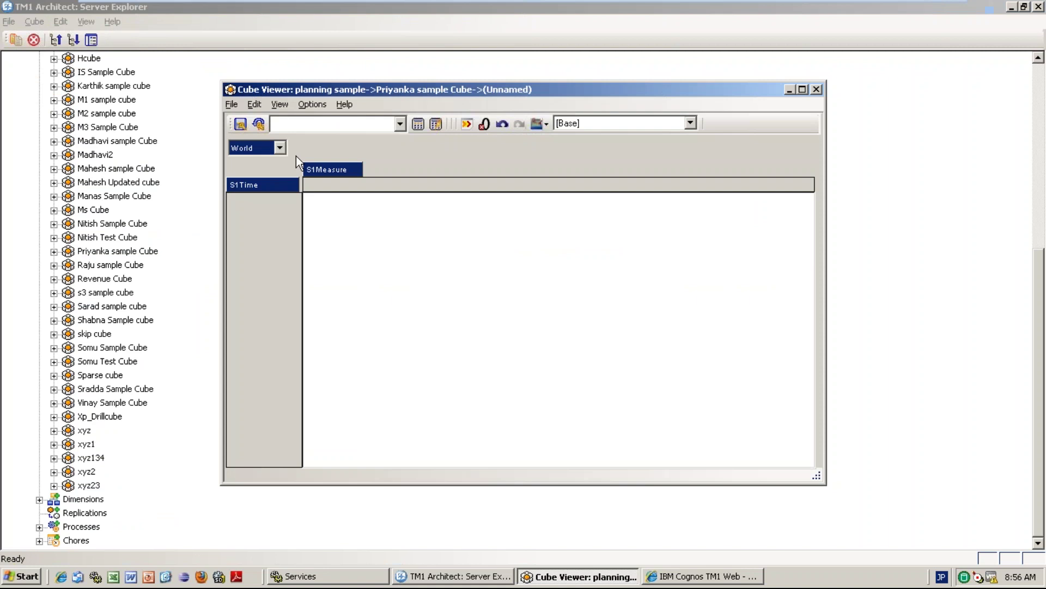
click(283, 149)
click(246, 169)
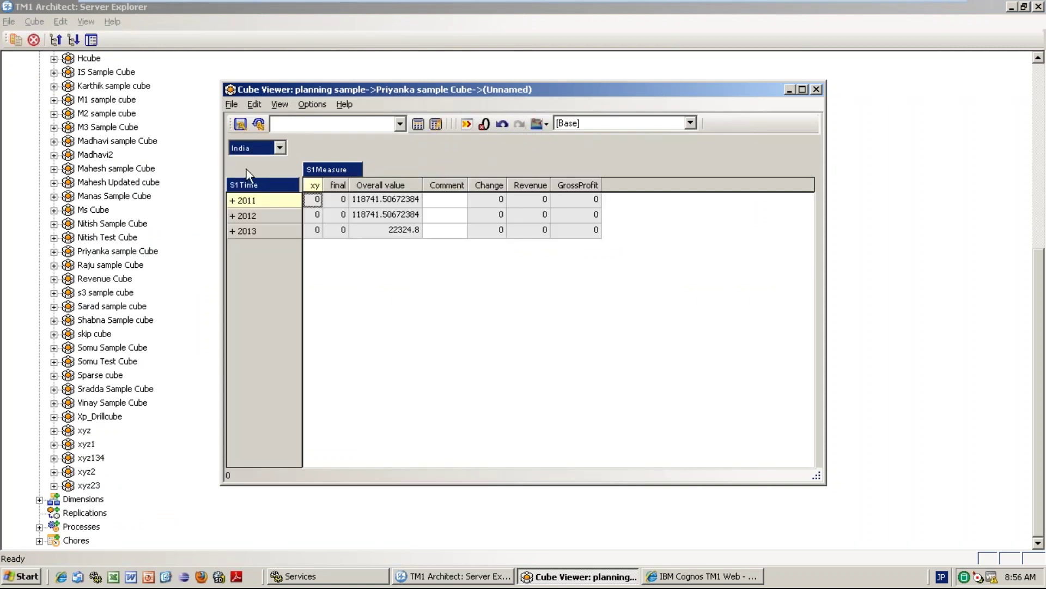
click(233, 200)
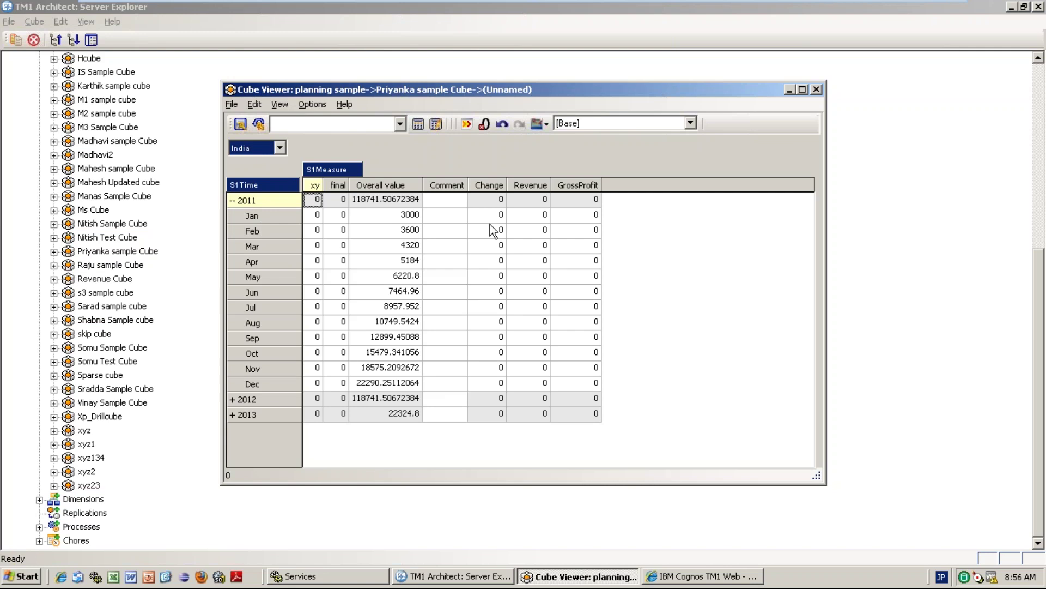
Select India's Feb Revenue cell, then close the viewer without saving view changes.
click(538, 230)
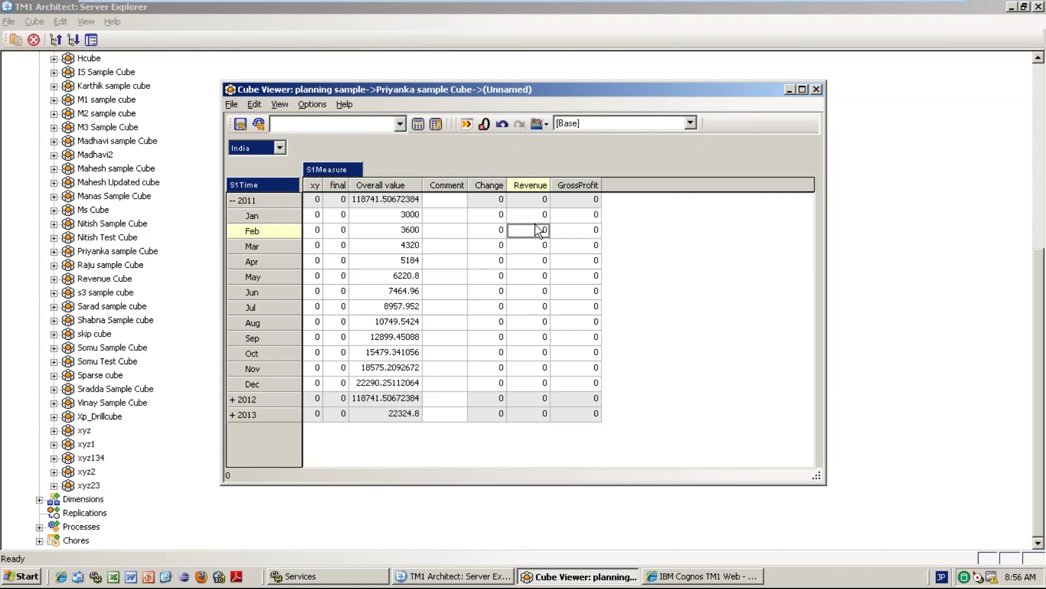
click(538, 230)
click(816, 90)
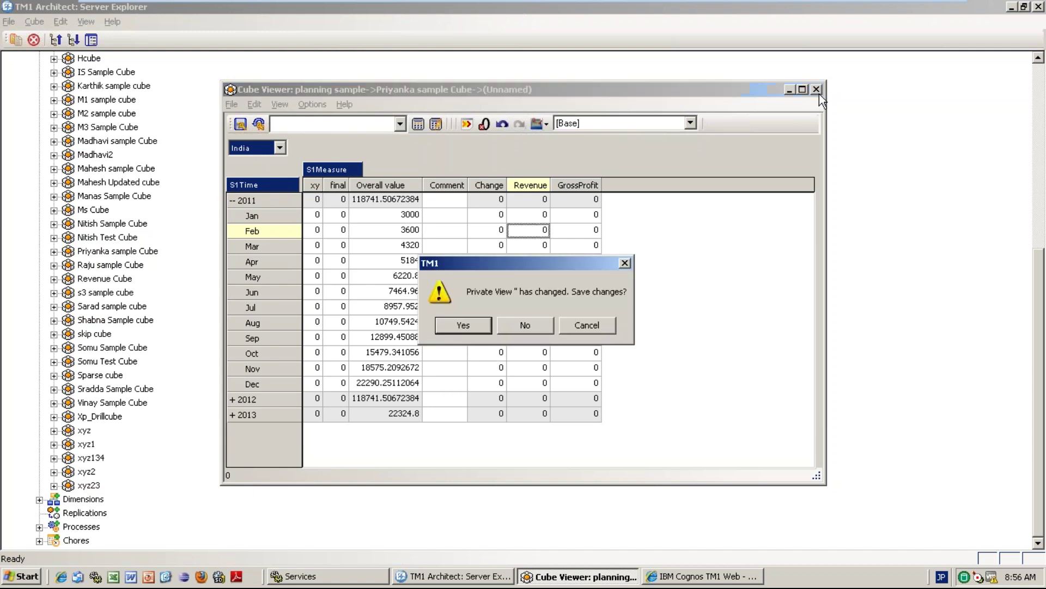
click(479, 324)
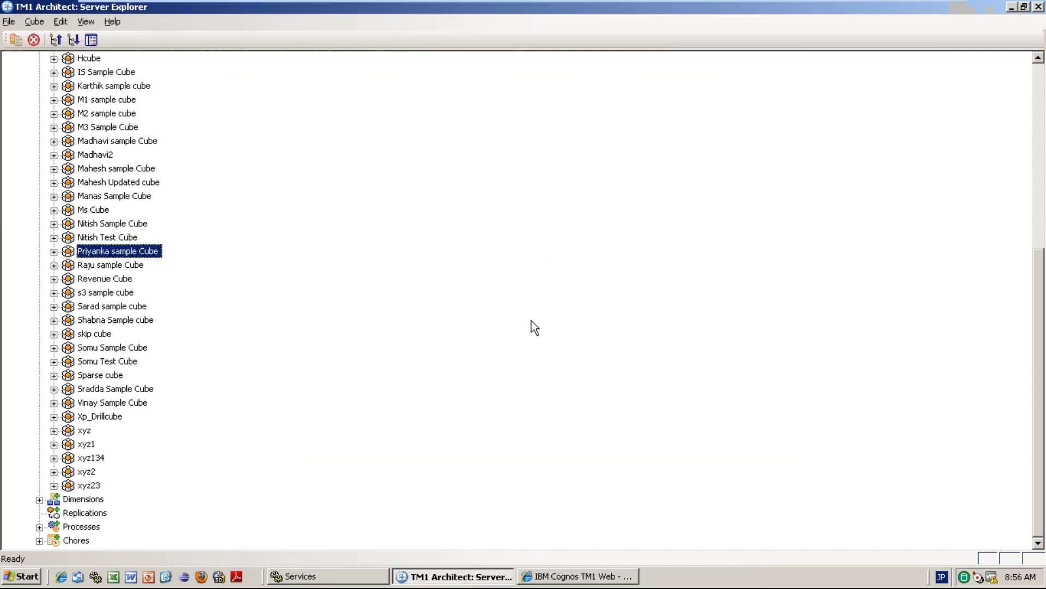
Log out of the planning sample server.
click(1039, 92)
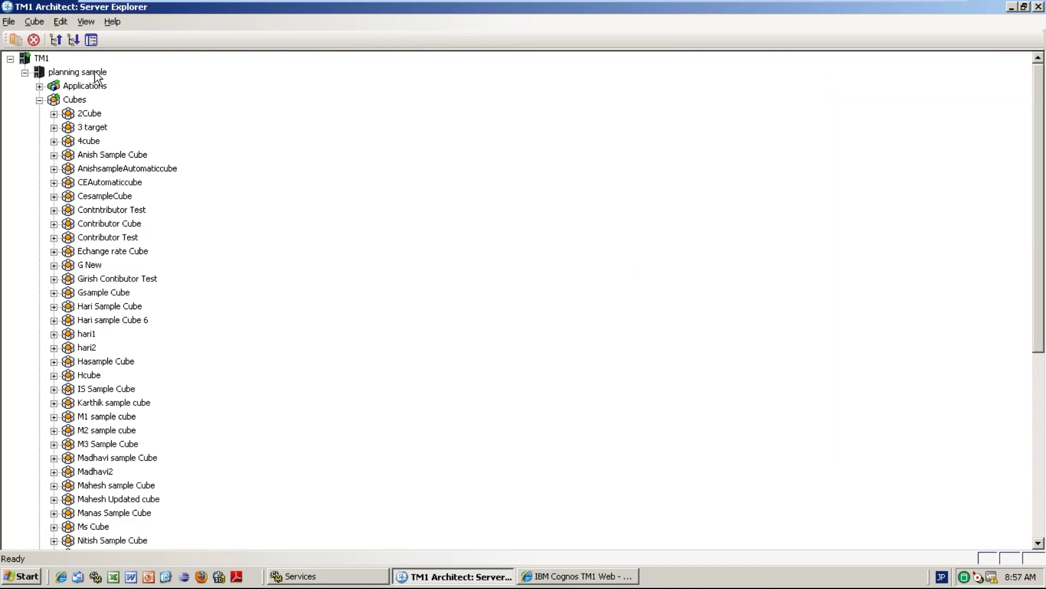
click(96, 71)
right_click(95, 72)
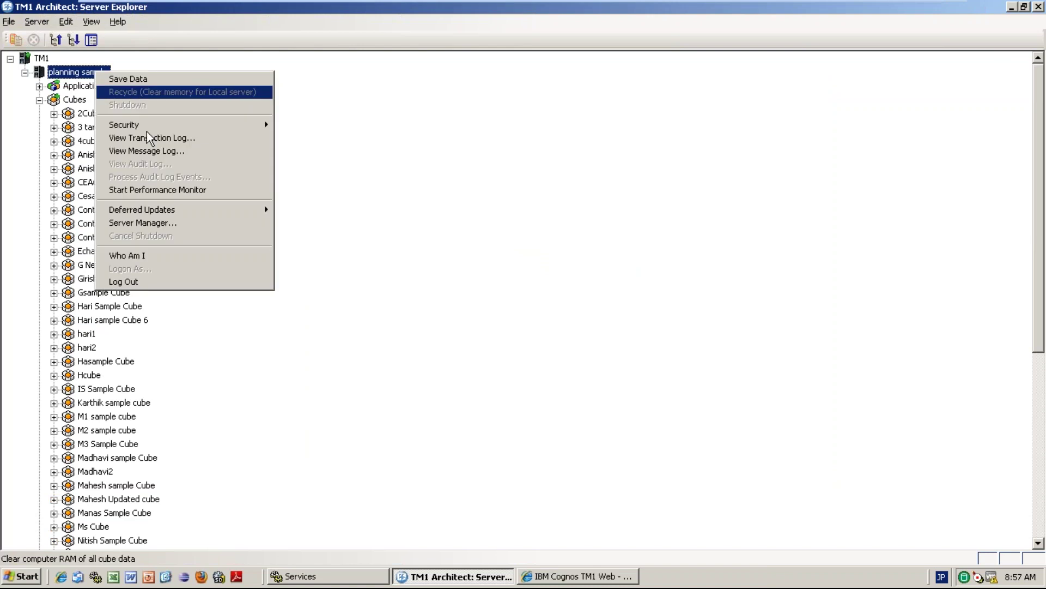
click(134, 277)
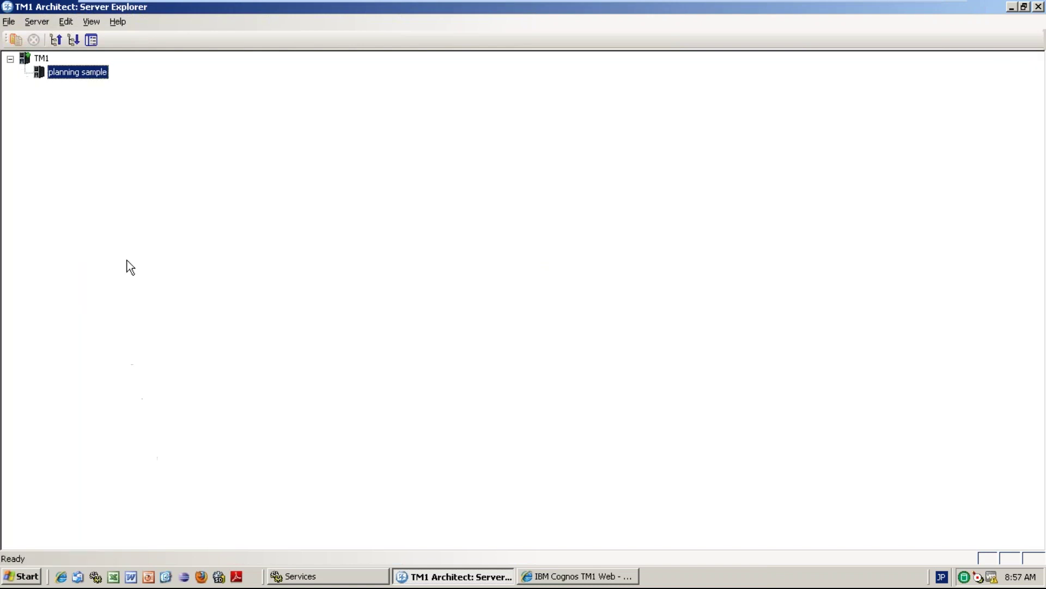
Try logging in with a mistyped restricted user name and dismiss the invalid password error.
double_click(97, 77)
text(admin)
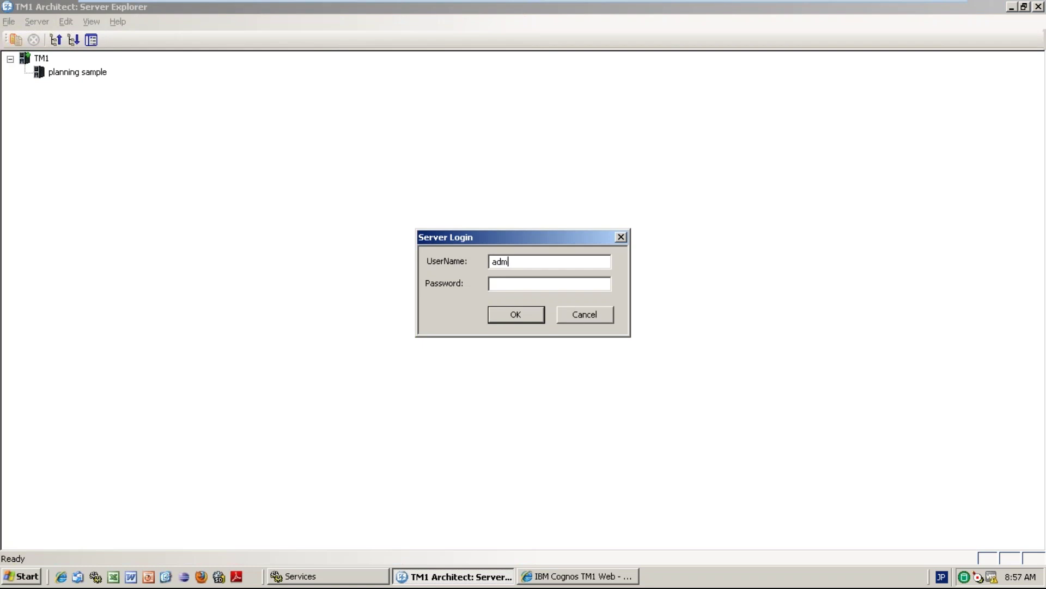
key(BackSpace)
key(BackSpace)
key(BackSpace)
key(BackSpace)
key(BackSpace)
text(priya)
key(Return)
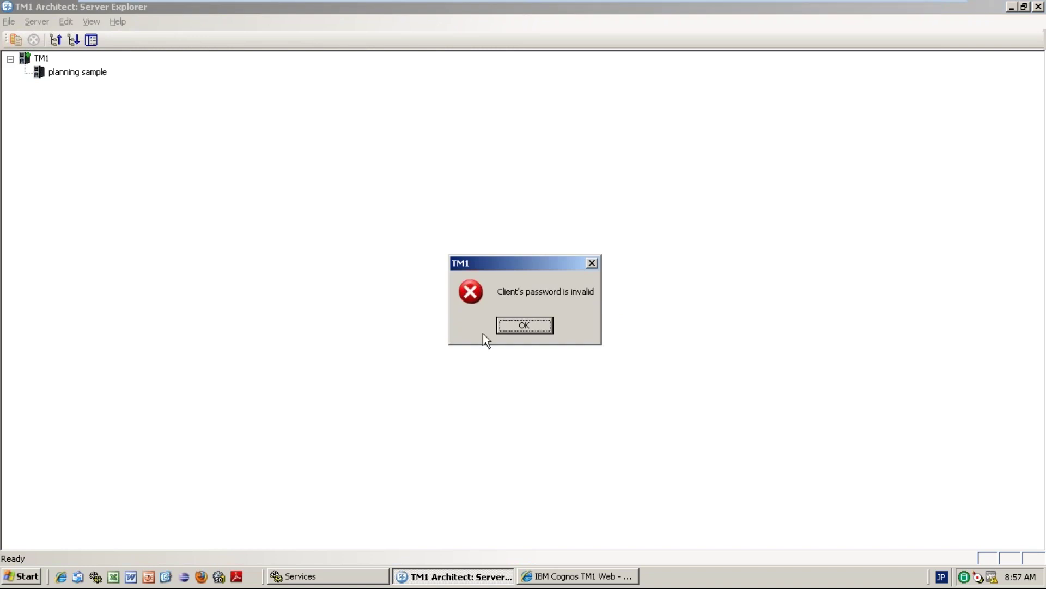
click(525, 326)
Log in as the restricted user with the correct user name and password.
double_click(86, 72)
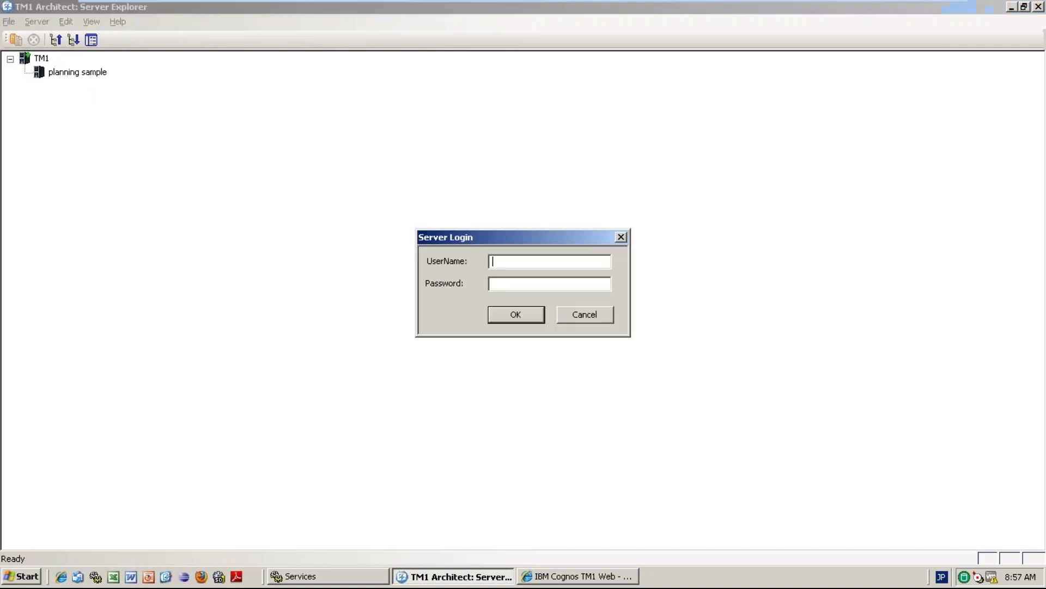
text(priyanka)
click(503, 285)
text(*****)
key(BackSpace)
key(BackSpace)
key(BackSpace)
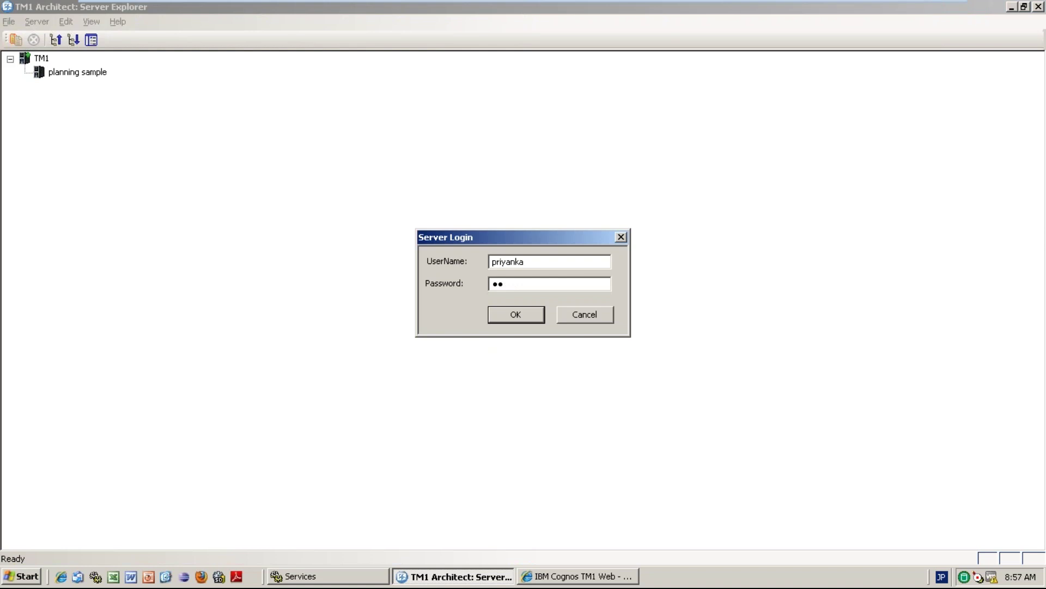
drag(512, 286, 459, 287)
key(BackSpace)
text(******)
key(Return)
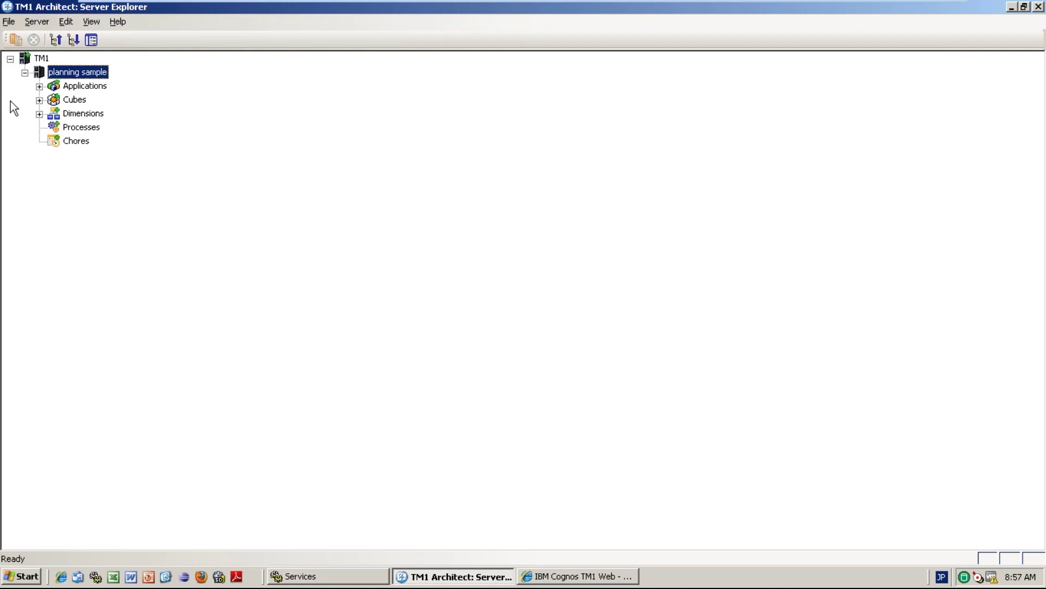
Open Priyanka sample Cube, recalculate, expand 2011 and filter the region to India.
click(39, 100)
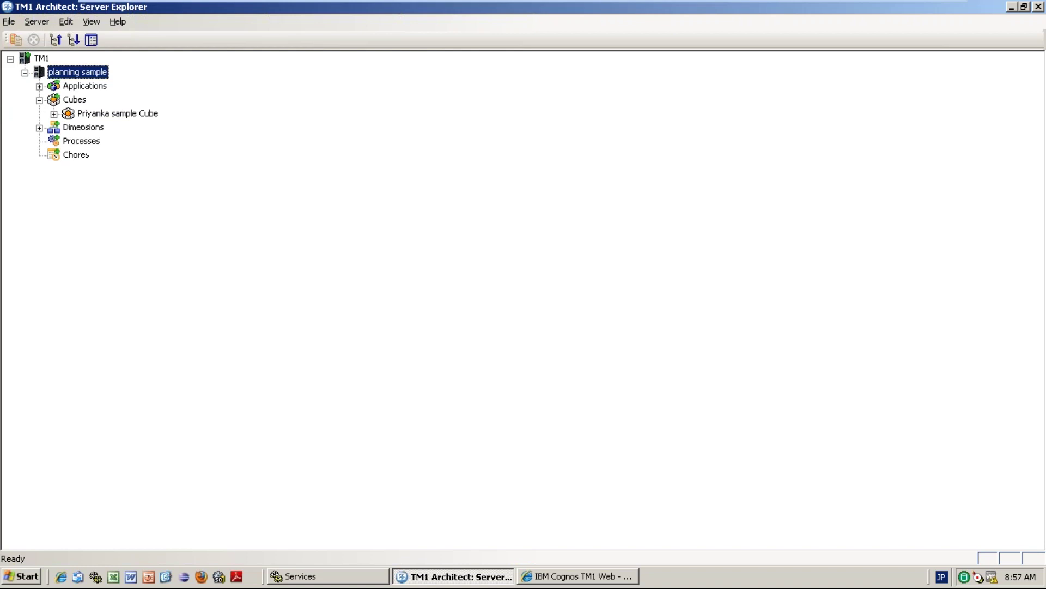
double_click(126, 114)
click(419, 125)
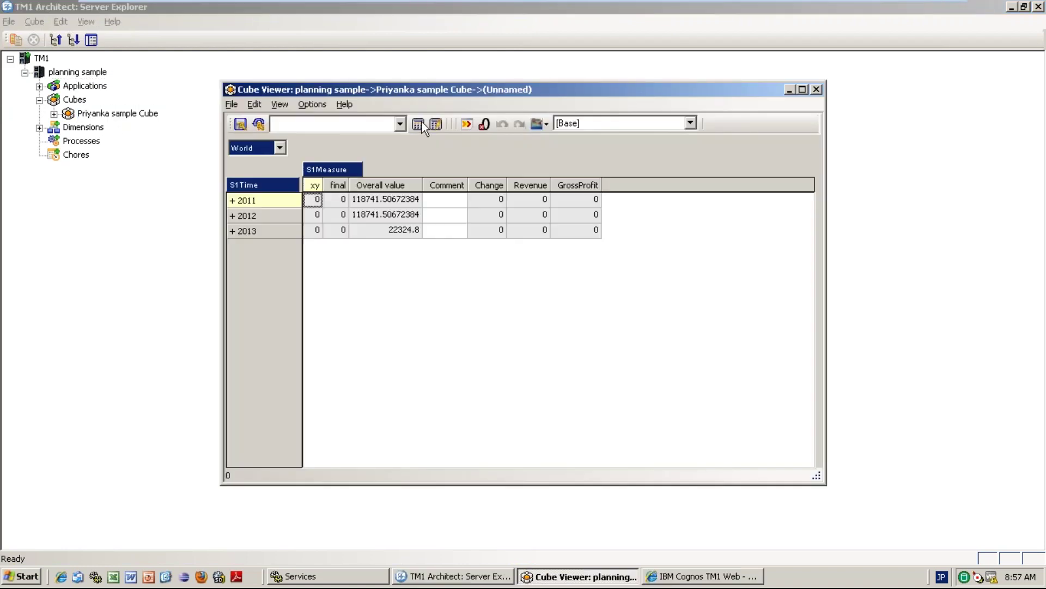
click(231, 200)
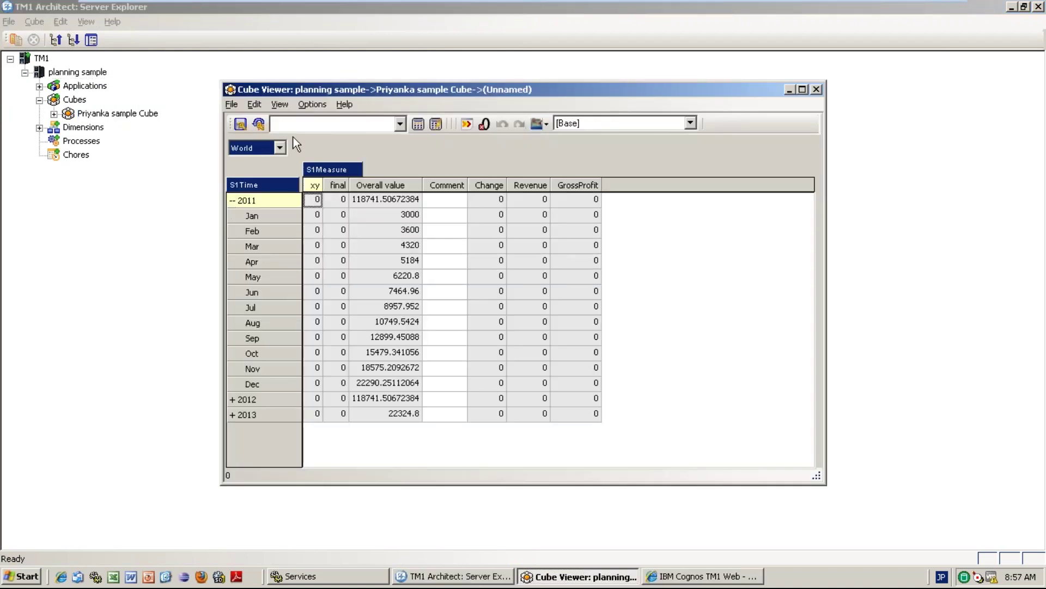
click(280, 148)
click(256, 174)
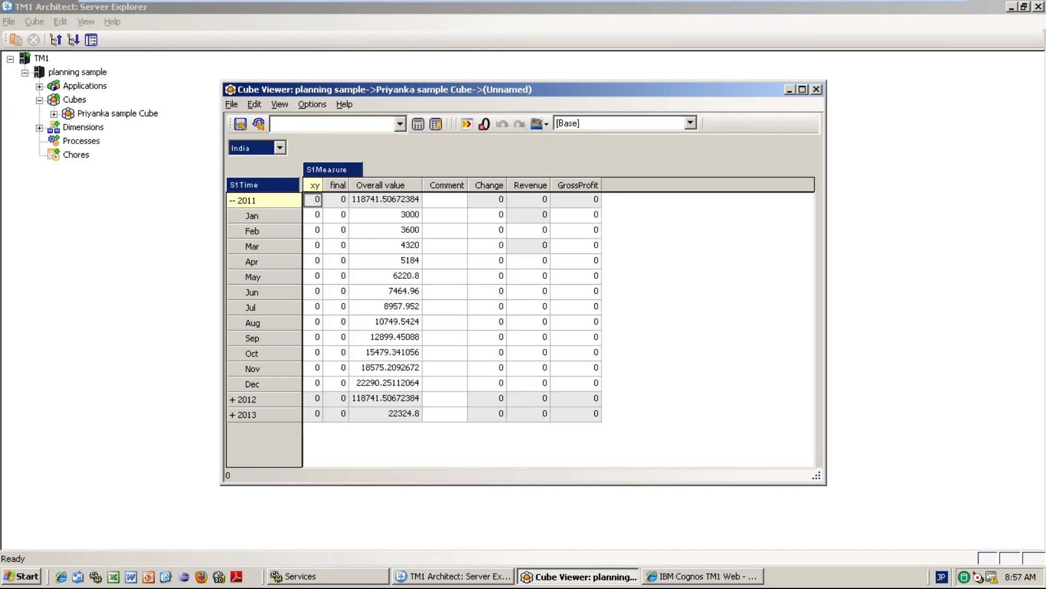
Enter 3000 in India's Feb 2011 Revenue cell.
click(533, 217)
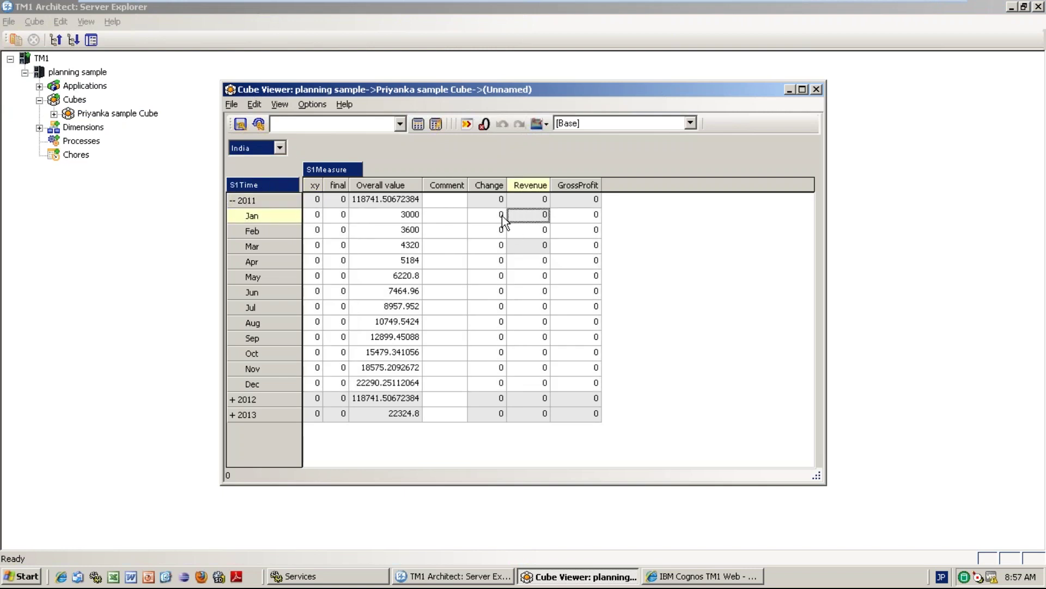
click(532, 230)
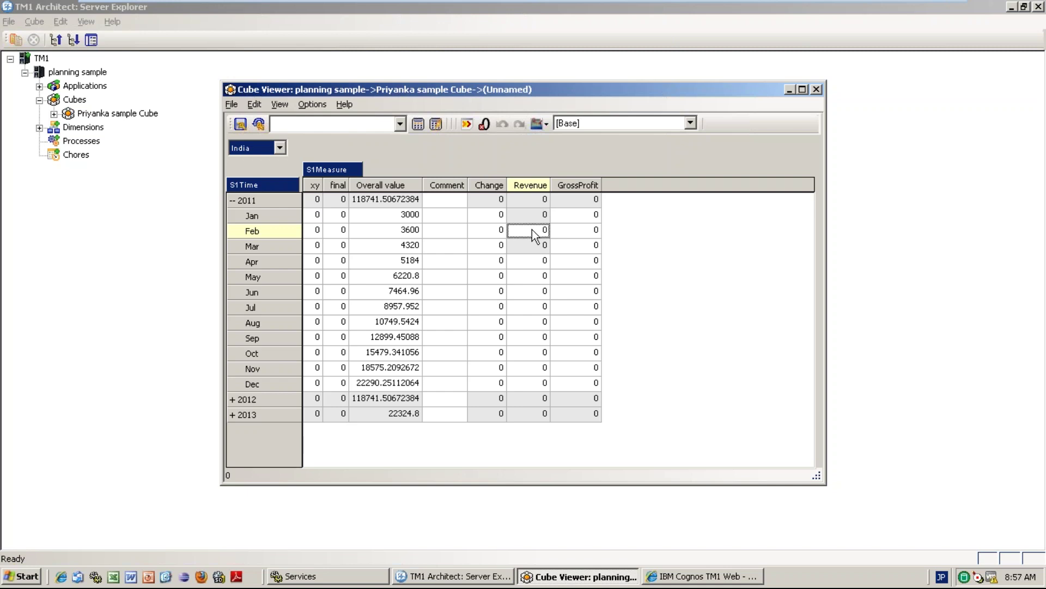
text(3000)
key(Return)
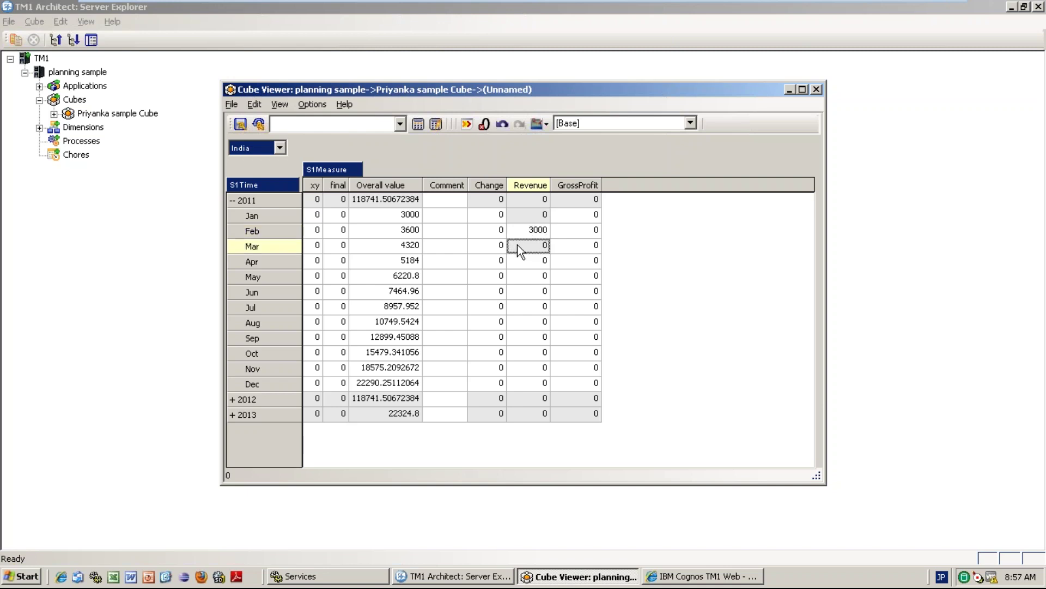
Confirm Mar Revenue is not editable for the restricted user.
right_click(532, 252)
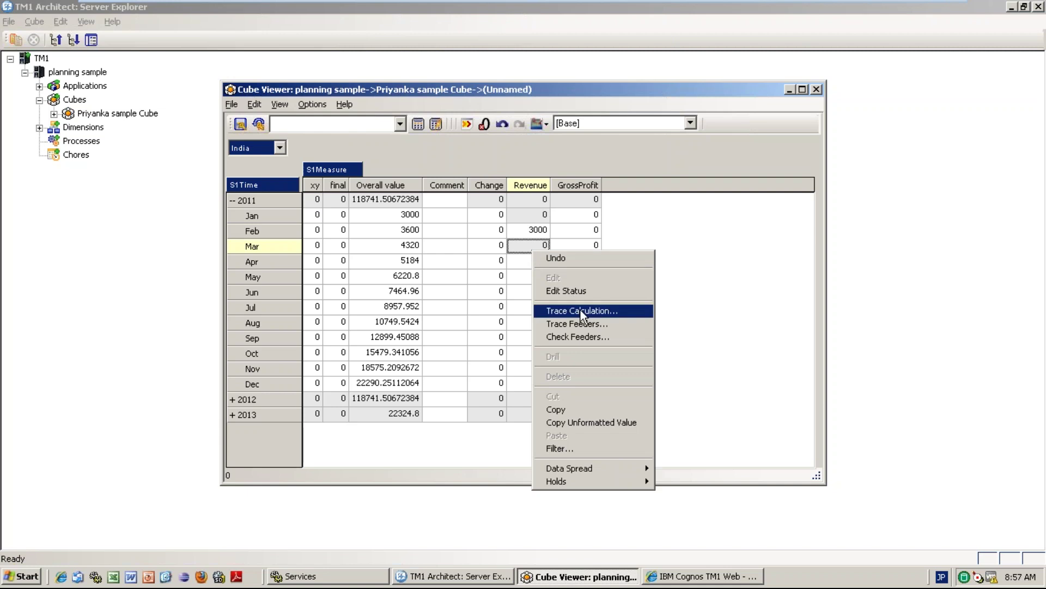
click(566, 291)
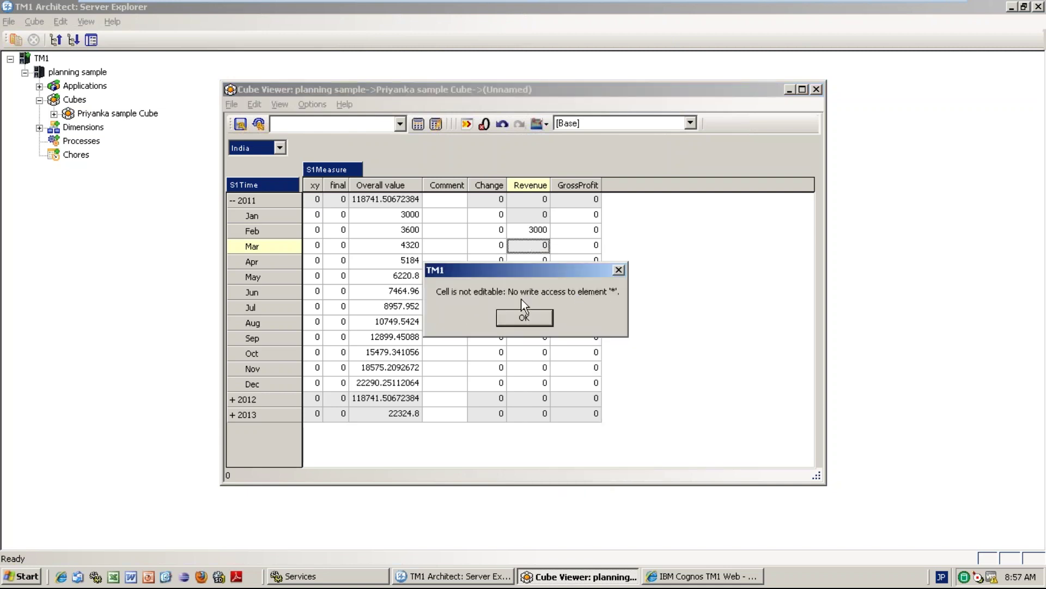
click(524, 317)
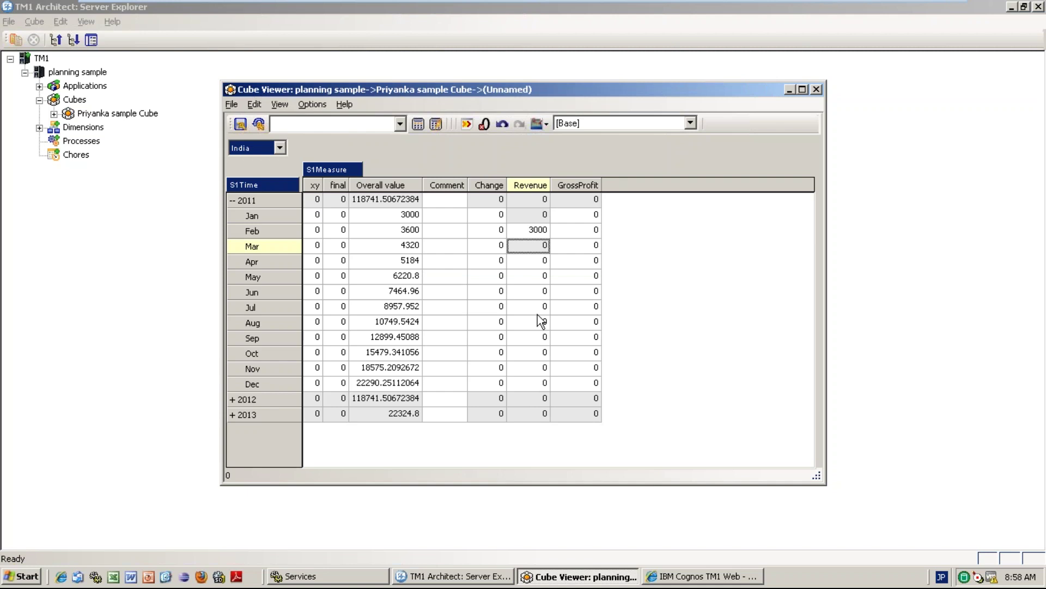
Verify Feb Revenue holds 3000, then close the viewer without saving the view.
click(532, 205)
click(533, 219)
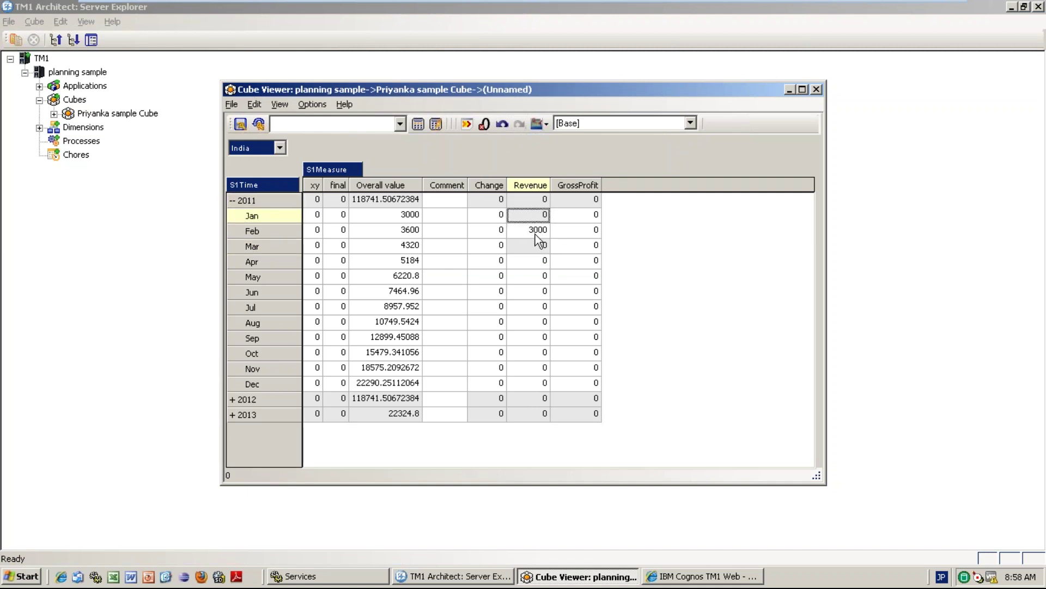
click(538, 232)
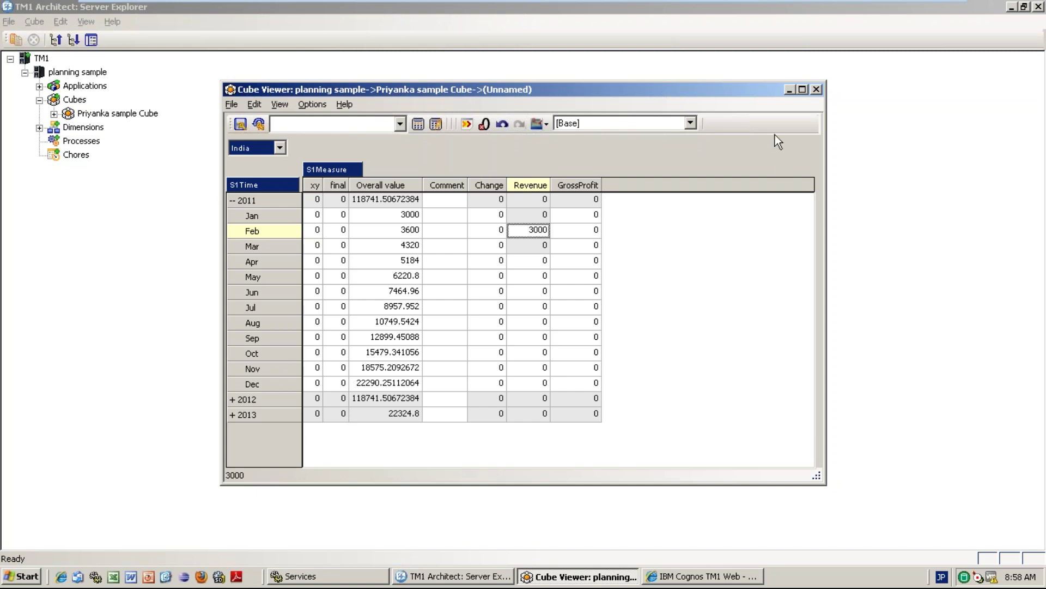
click(816, 89)
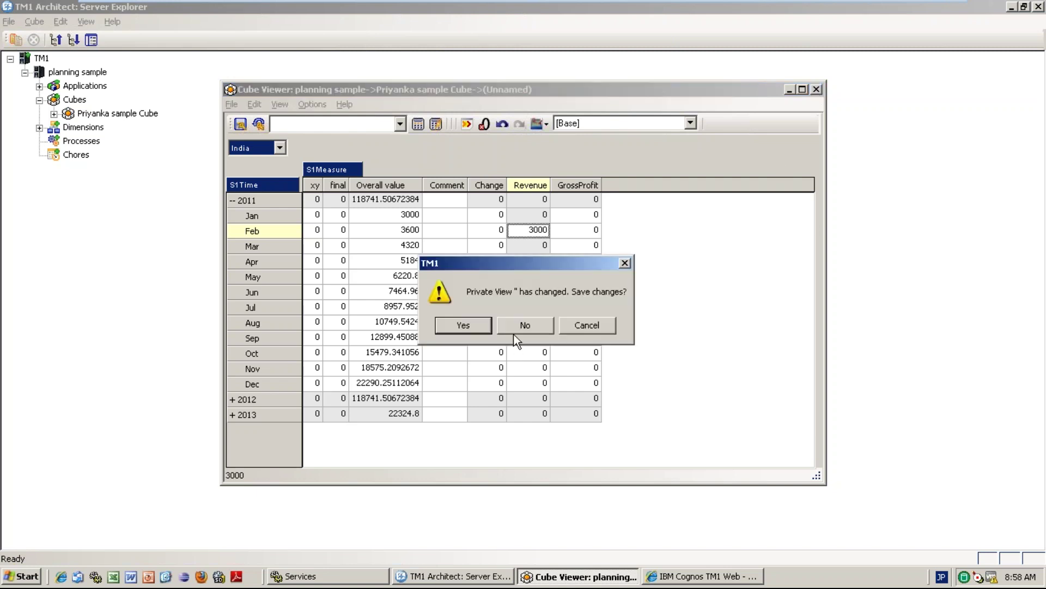
click(514, 334)
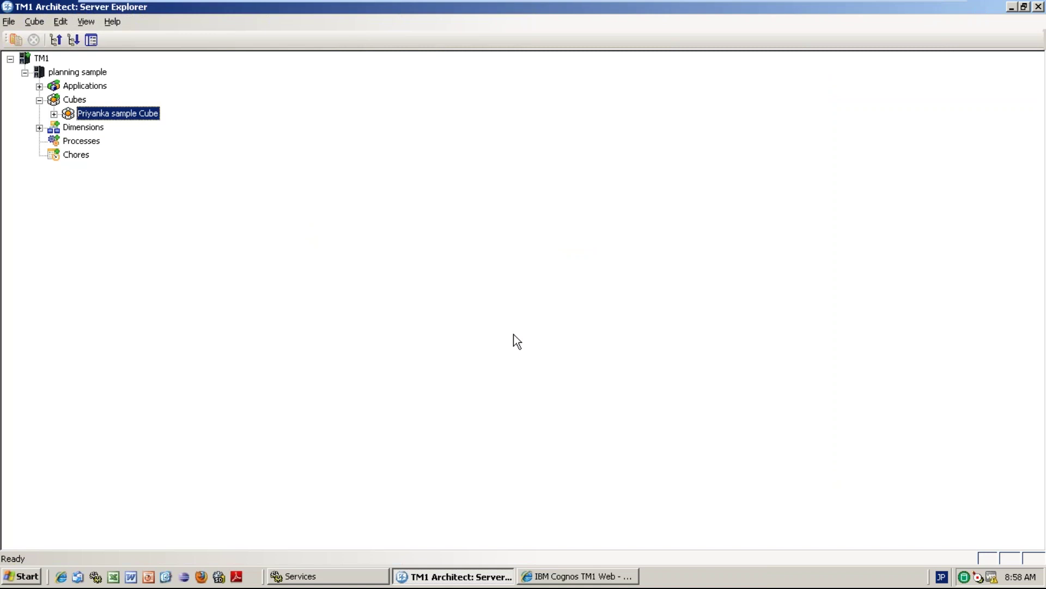
Expand and collapse the cube's node, then minimize Architect to reveal TM1 Web.
click(54, 114)
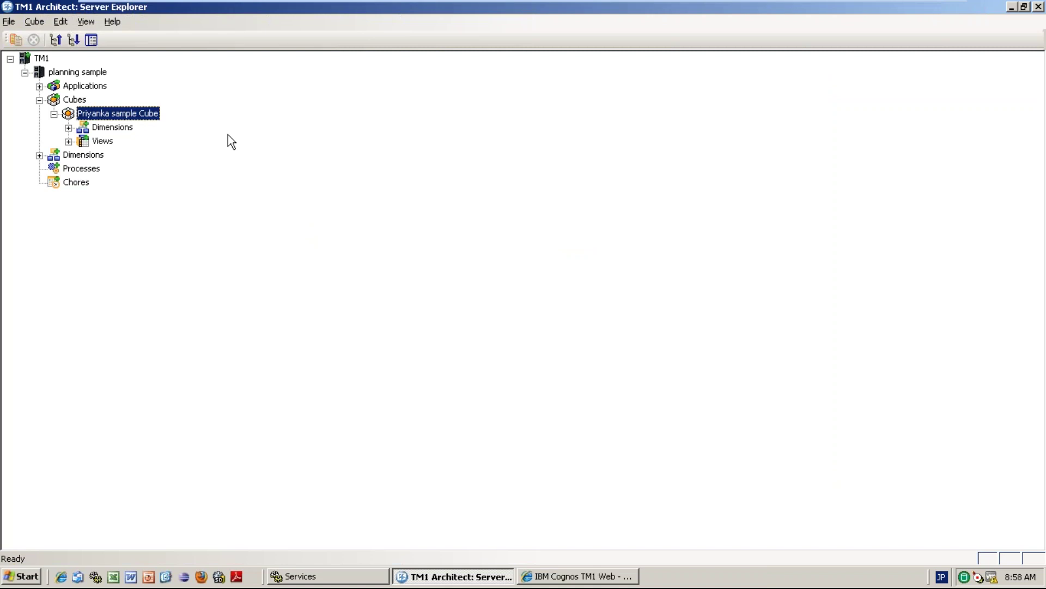
click(54, 114)
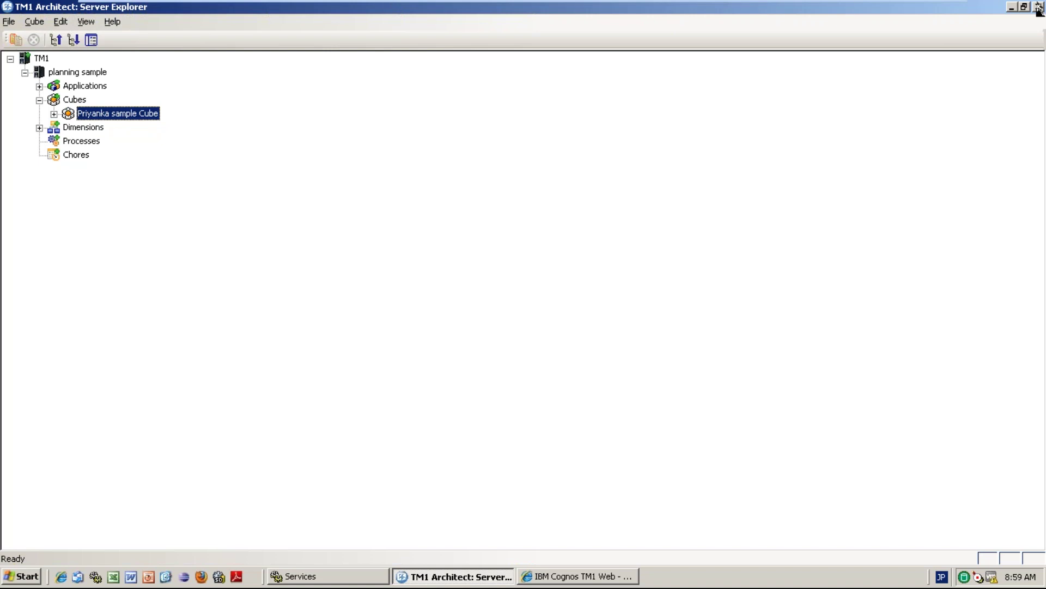
click(1011, 7)
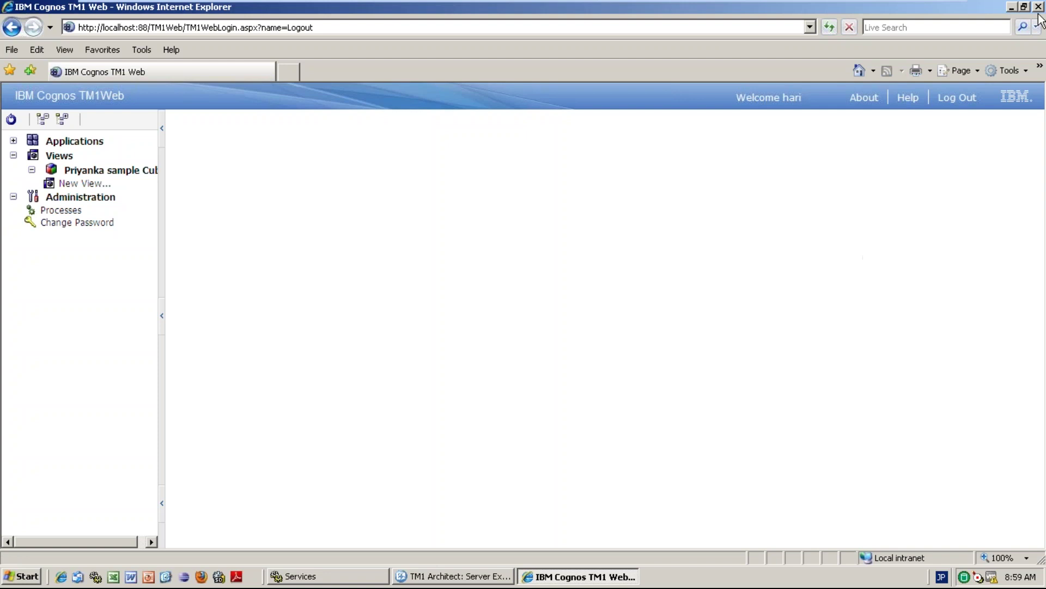
mouse_move(888, 1)
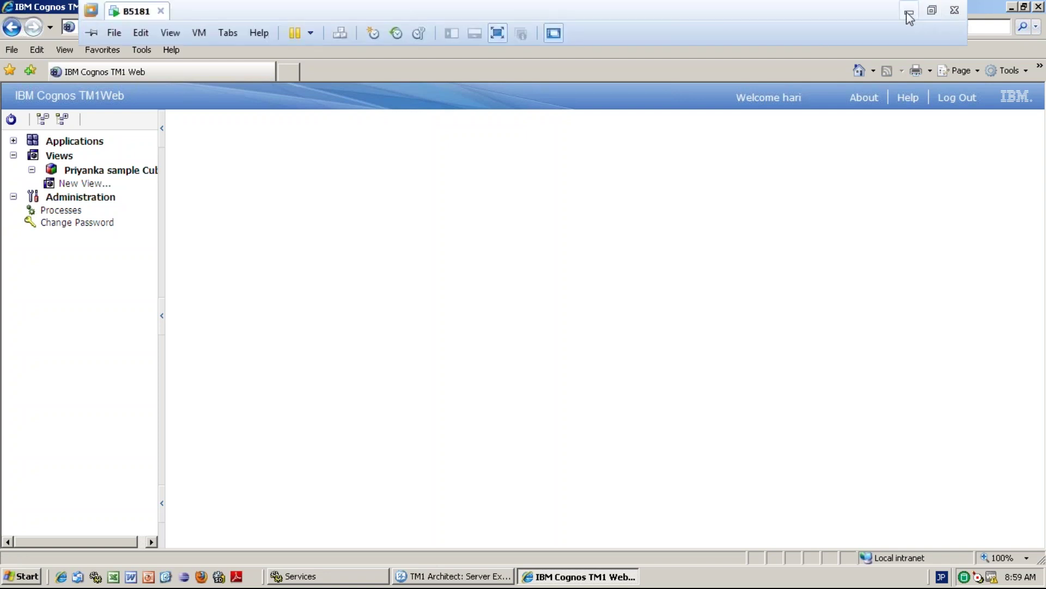
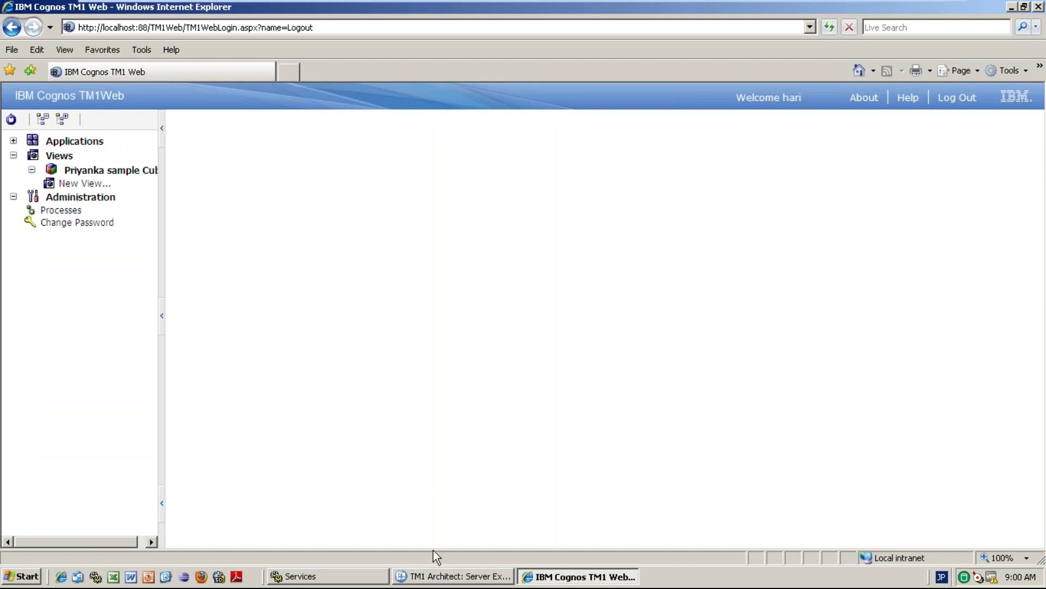
Switch from TM1 Web to the TM1 Architect Server Explorer window.
click(436, 575)
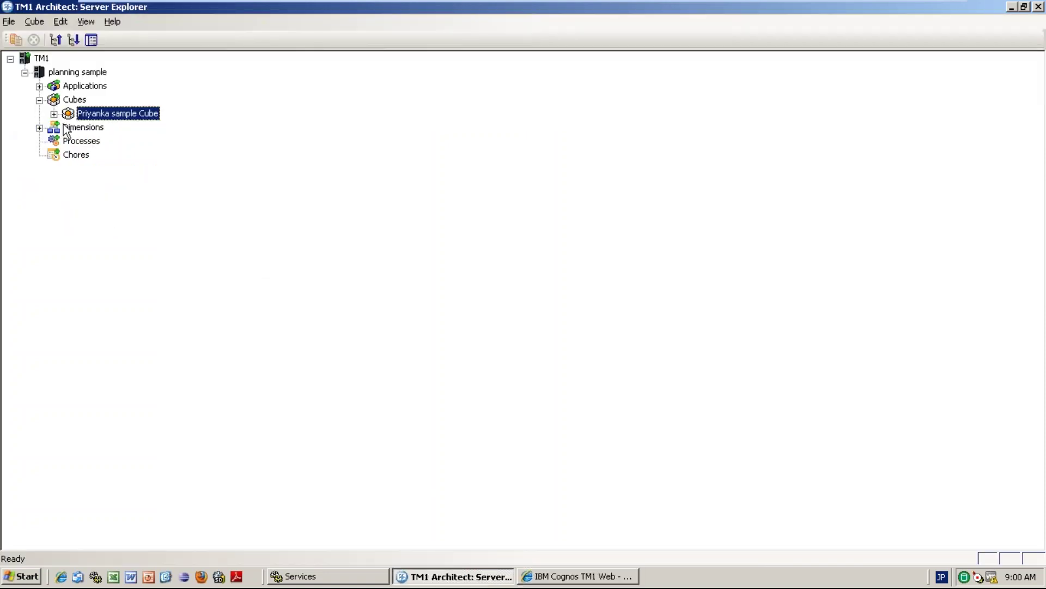
Log out of planning sample, log back in with the server credentials, and expand its Processes list.
click(41, 59)
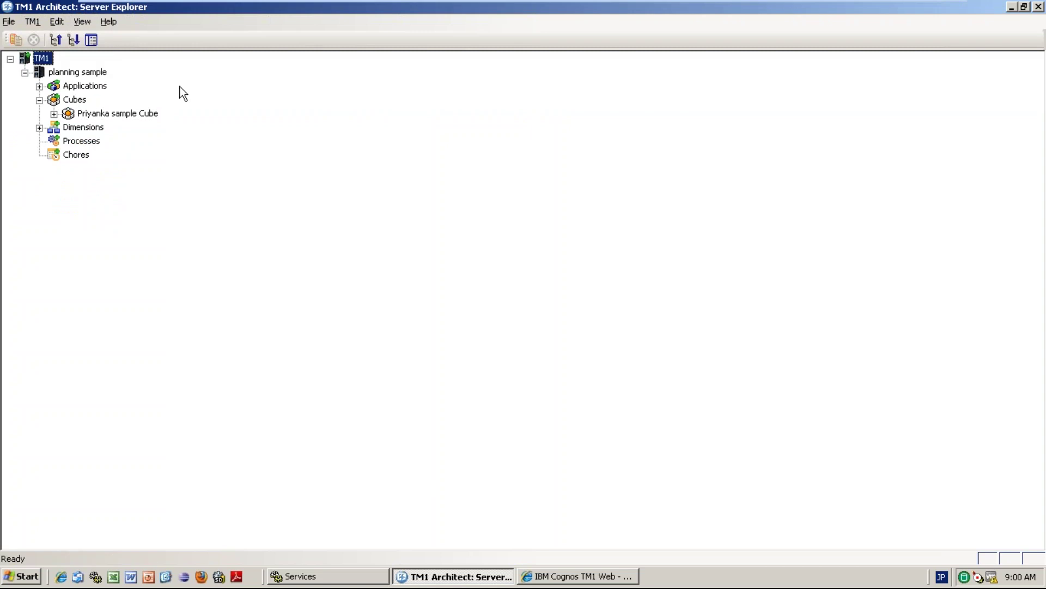
right_click(86, 76)
click(141, 284)
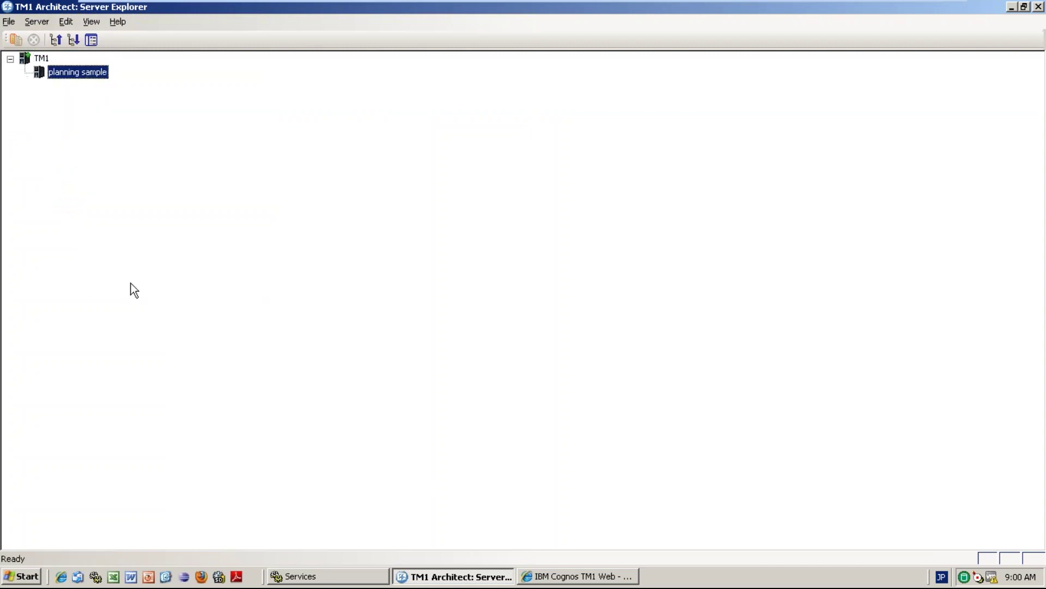
double_click(93, 72)
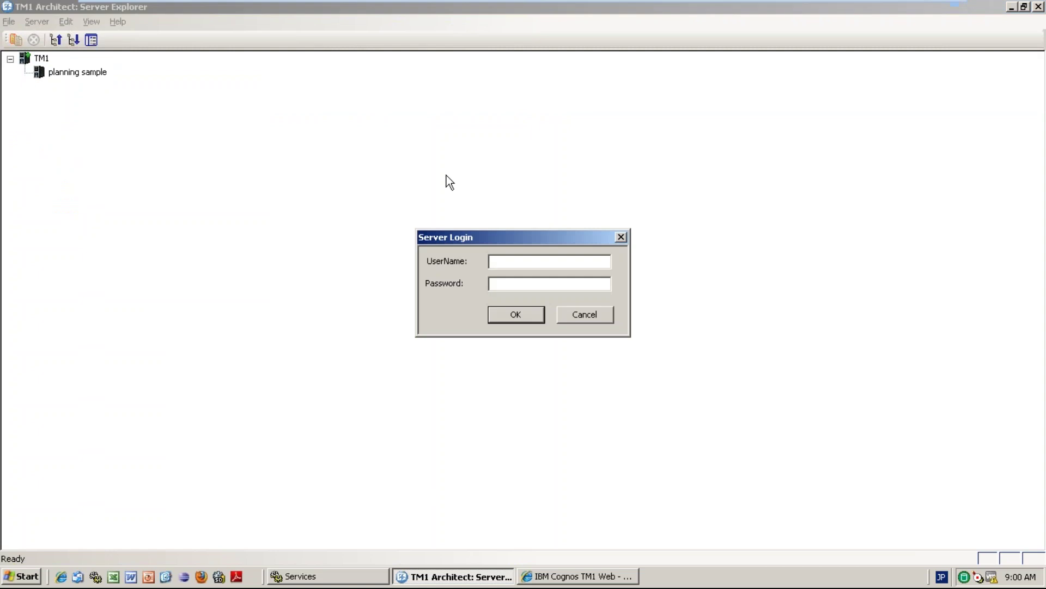
text(admin)
key(Tab)
text(apple)
key(Return)
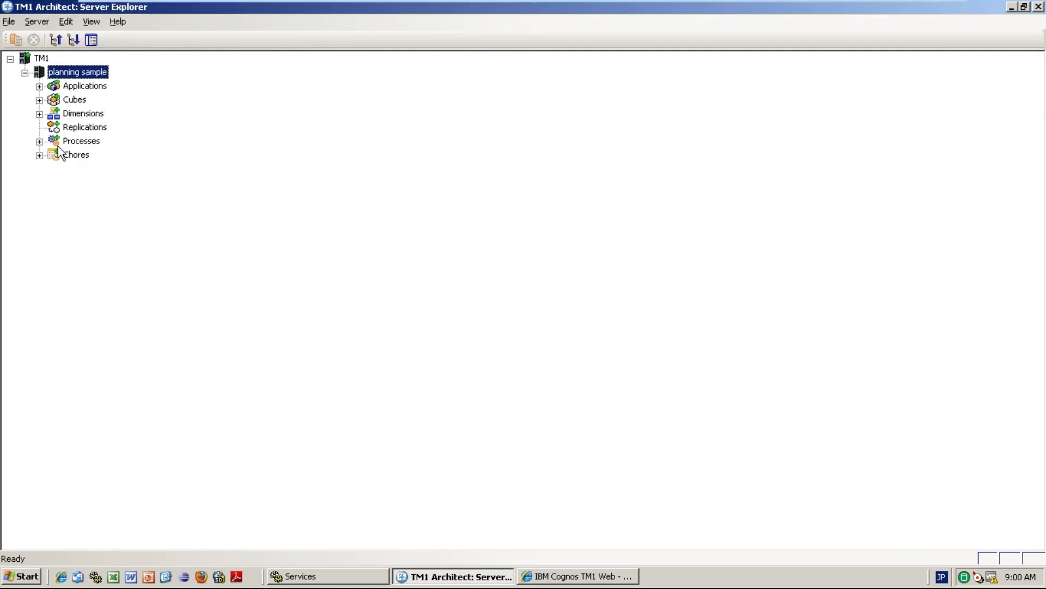
click(39, 140)
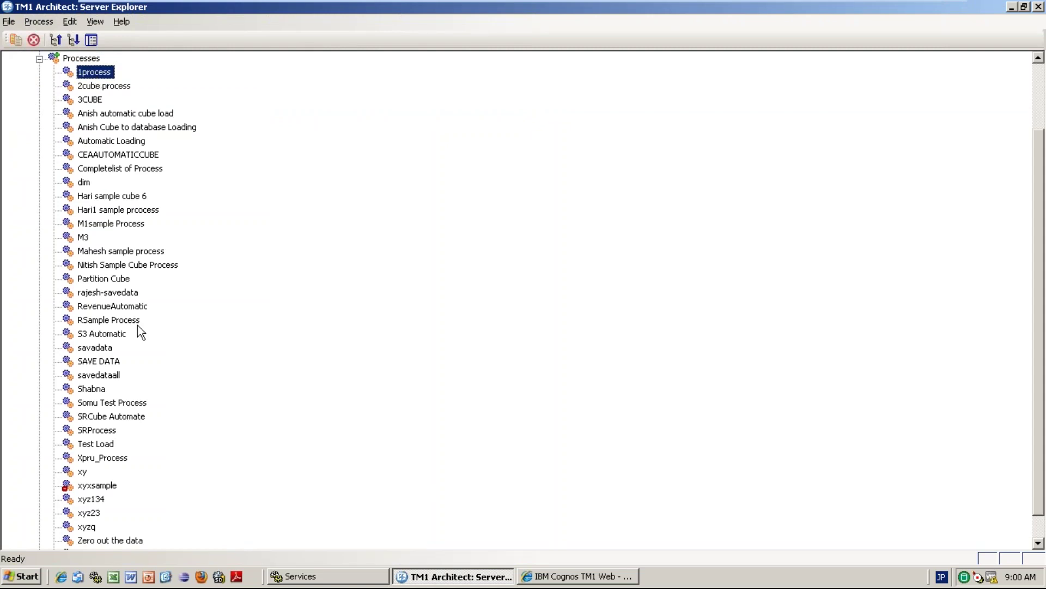
click(103, 253)
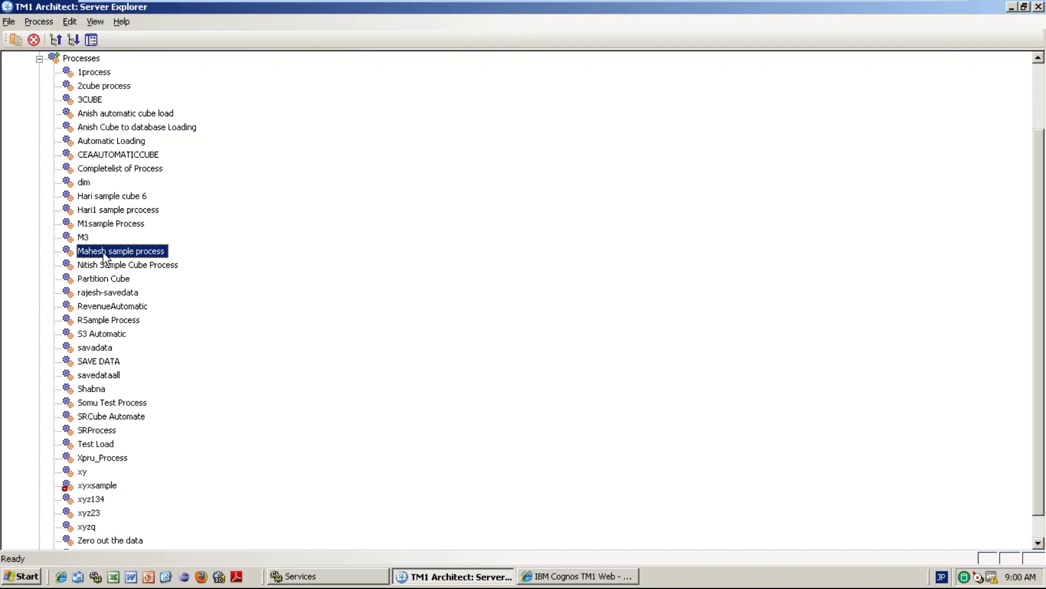
Open the D:\ drive through the Run dialog after switching the input language to English.
click(21, 576)
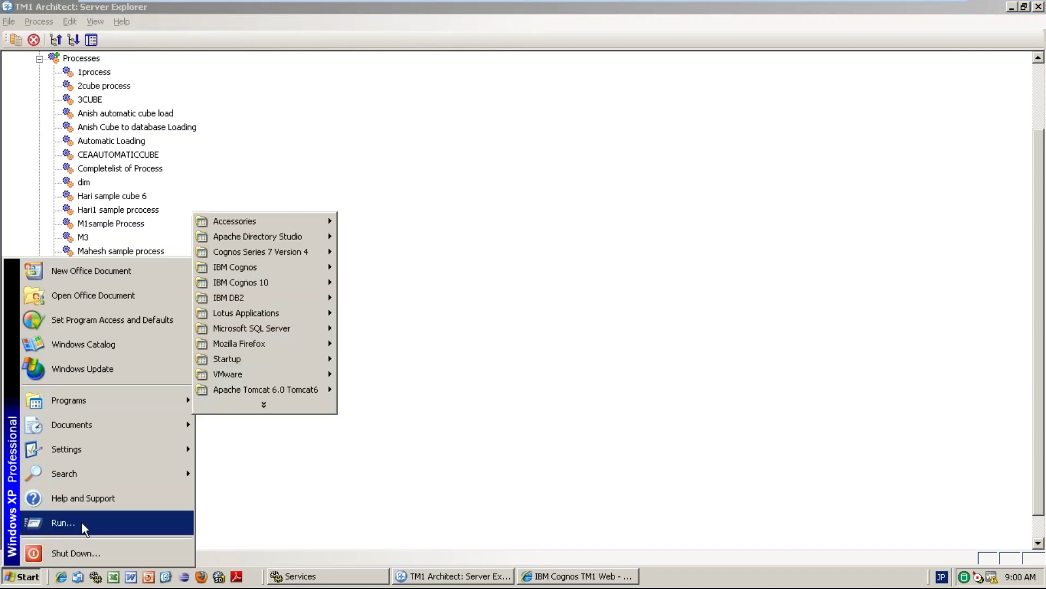
click(26, 579)
click(27, 579)
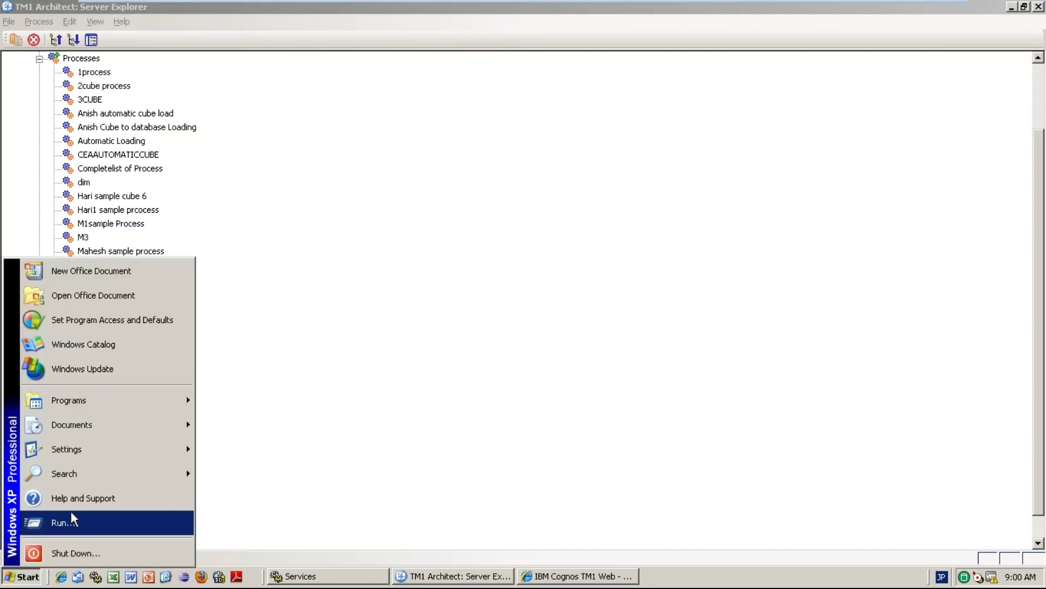
click(70, 511)
text(D+])
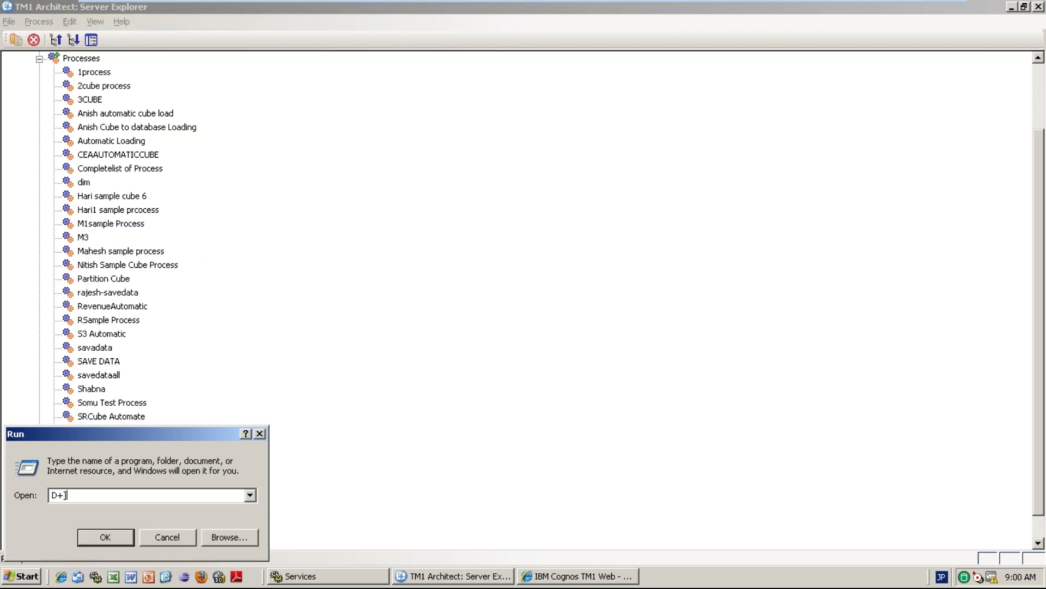
key(Return)
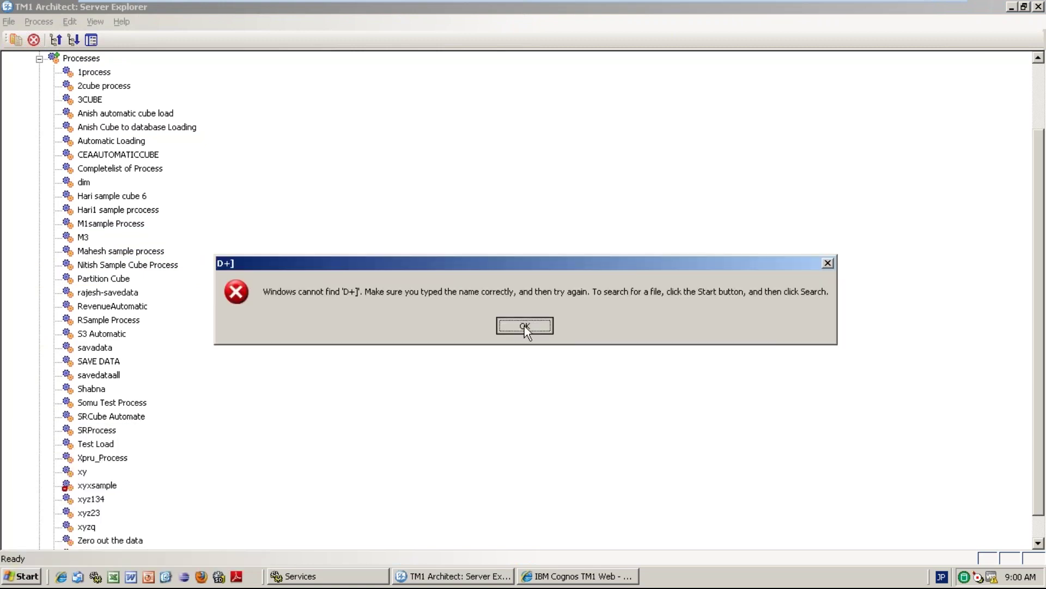
click(524, 326)
text(D)
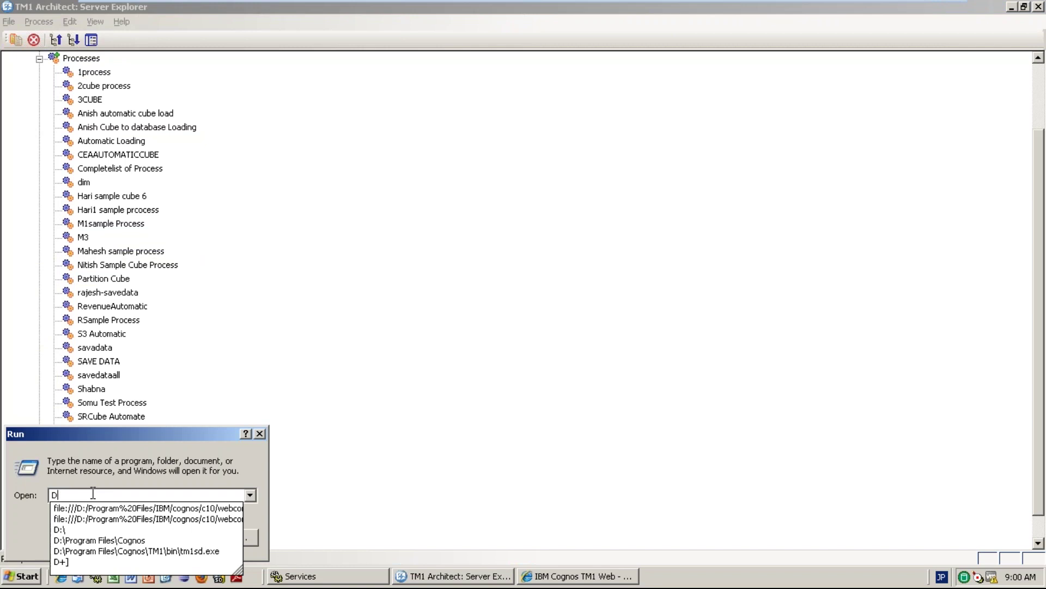
click(941, 577)
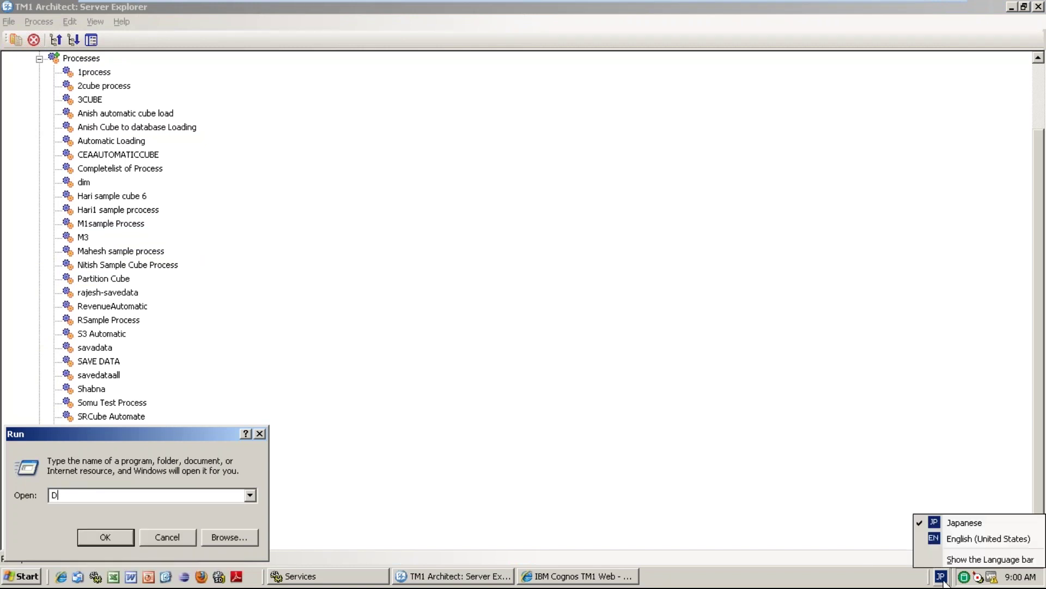
click(947, 537)
text(:\)
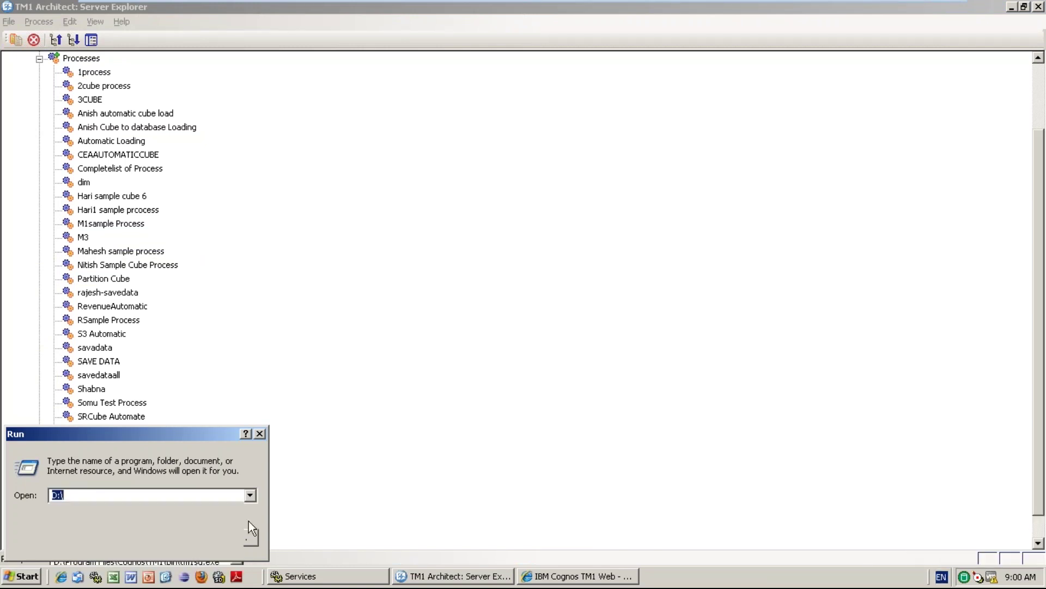
click(249, 522)
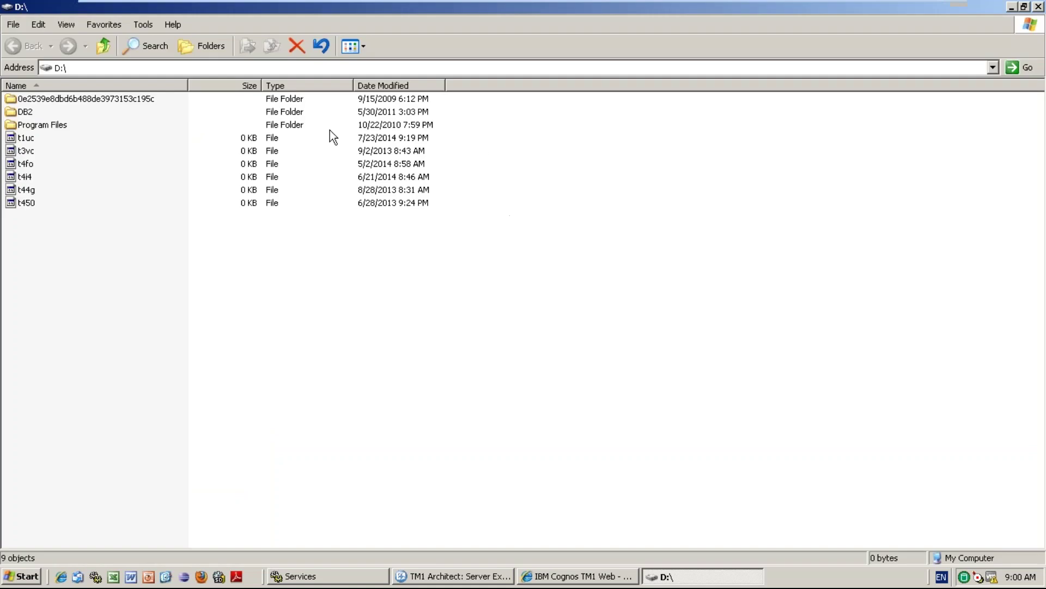
Browse to D:\Program Files\Cognos\TM1\Custom\TM1Data\PlanSamp.
double_click(40, 124)
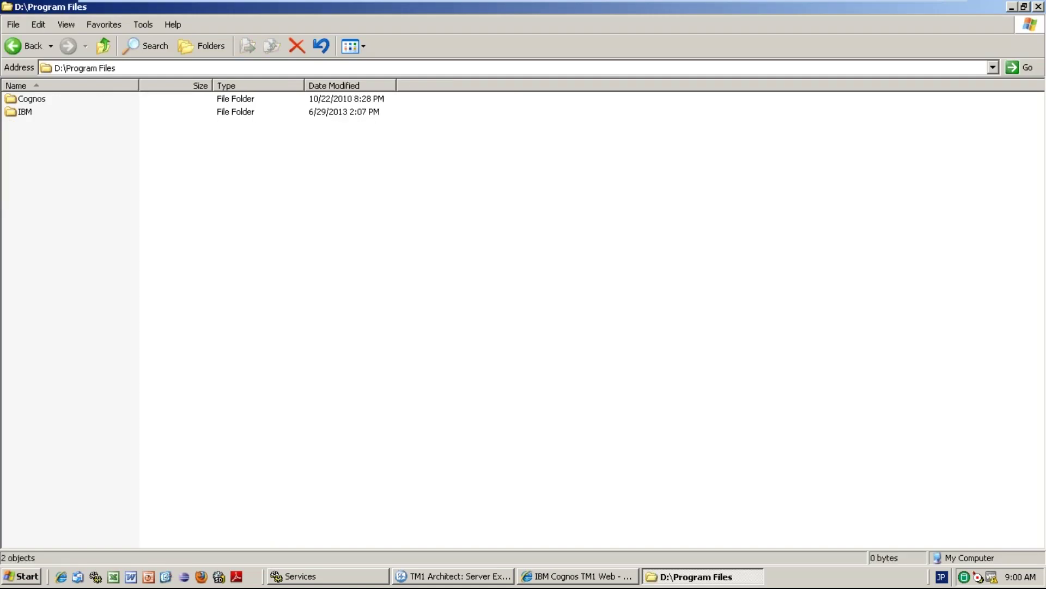
double_click(32, 99)
mouse_move(425, 3)
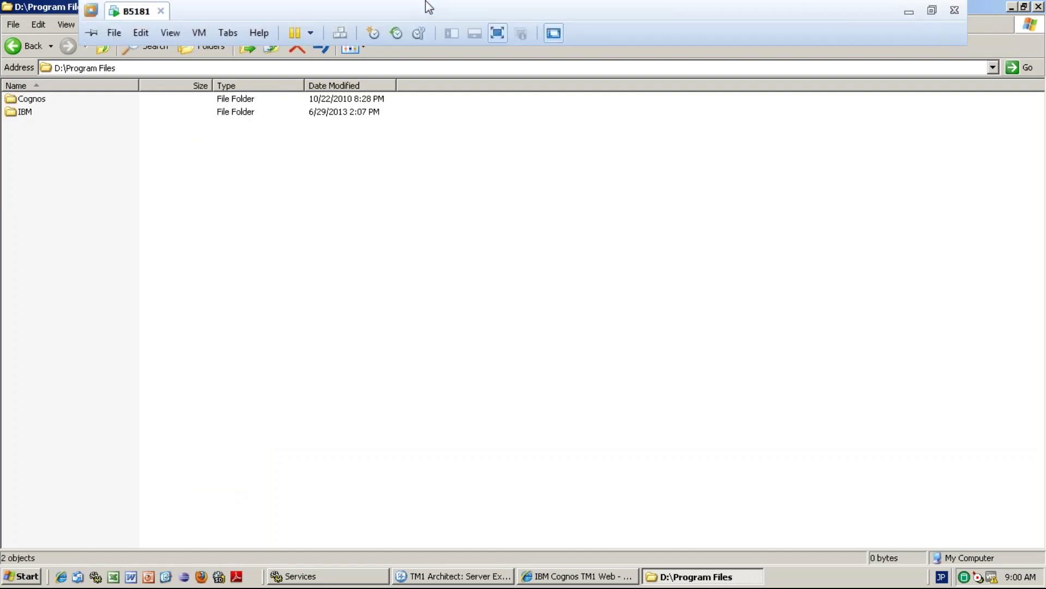
double_click(42, 99)
double_click(33, 138)
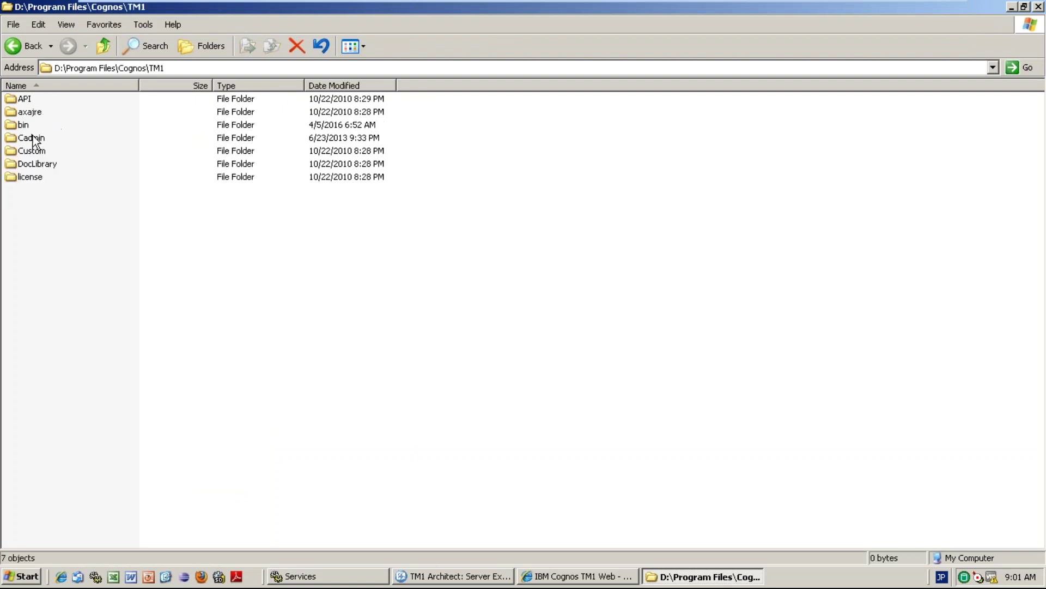
double_click(32, 151)
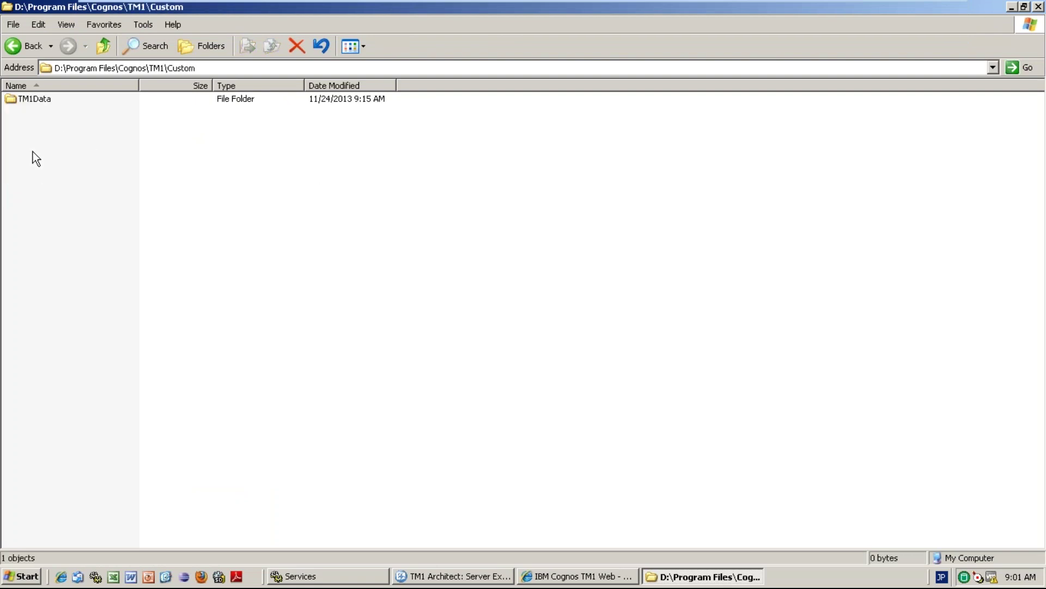
double_click(41, 99)
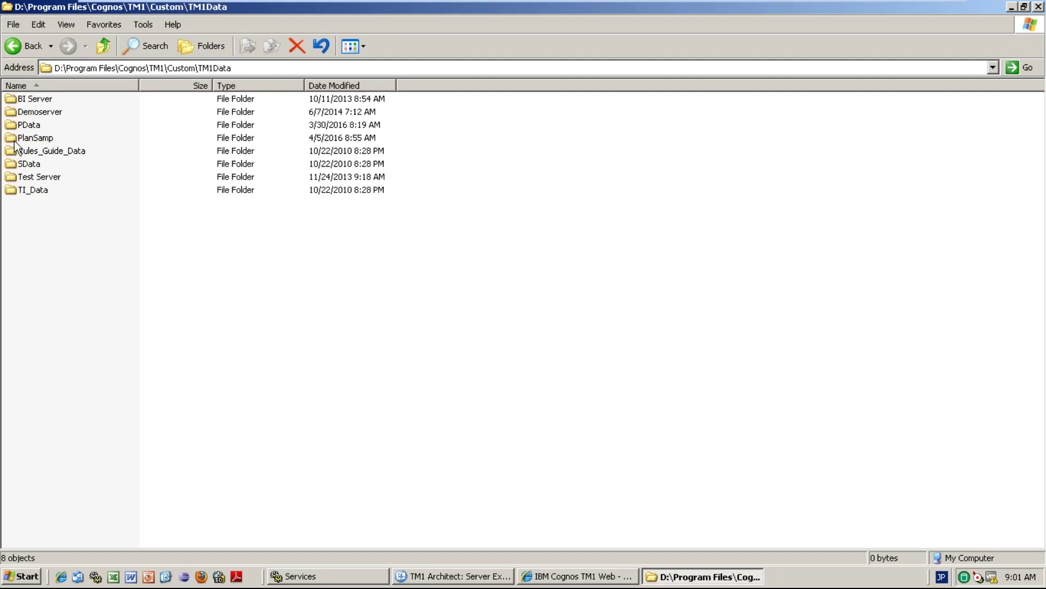
double_click(34, 139)
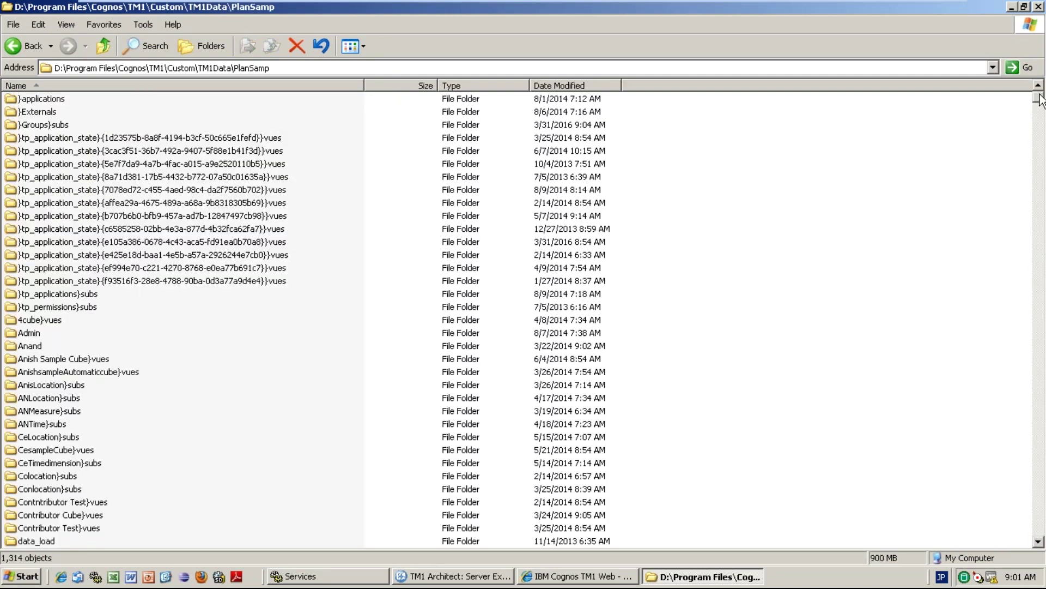
Sort the PlanSamp files by type and inspect the .pro process files, including Partition Cube.pro.
drag(1039, 99, 1039, 289)
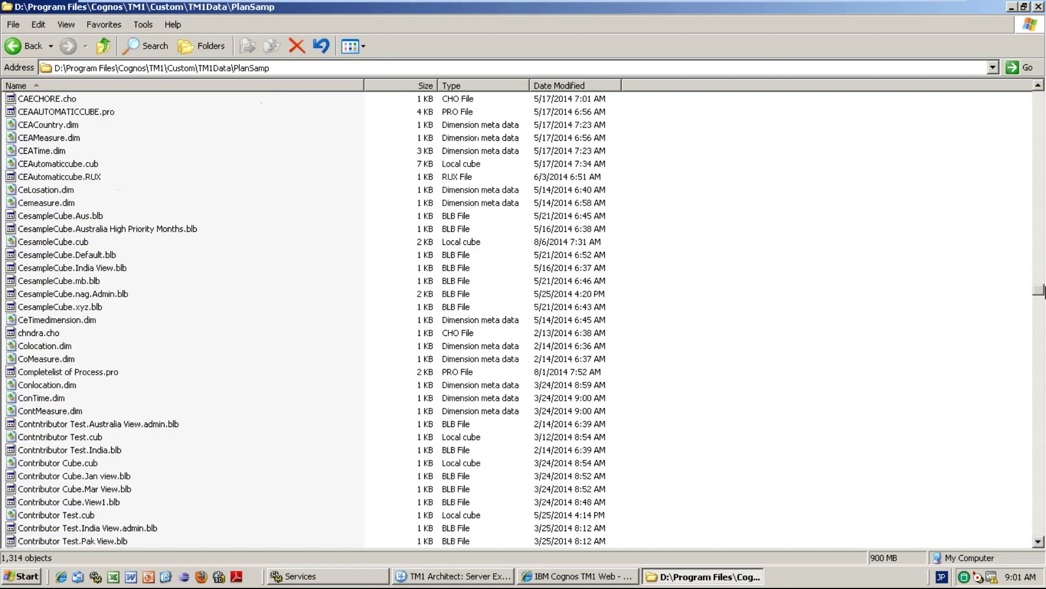
right_click(663, 171)
mouse_move(733, 200)
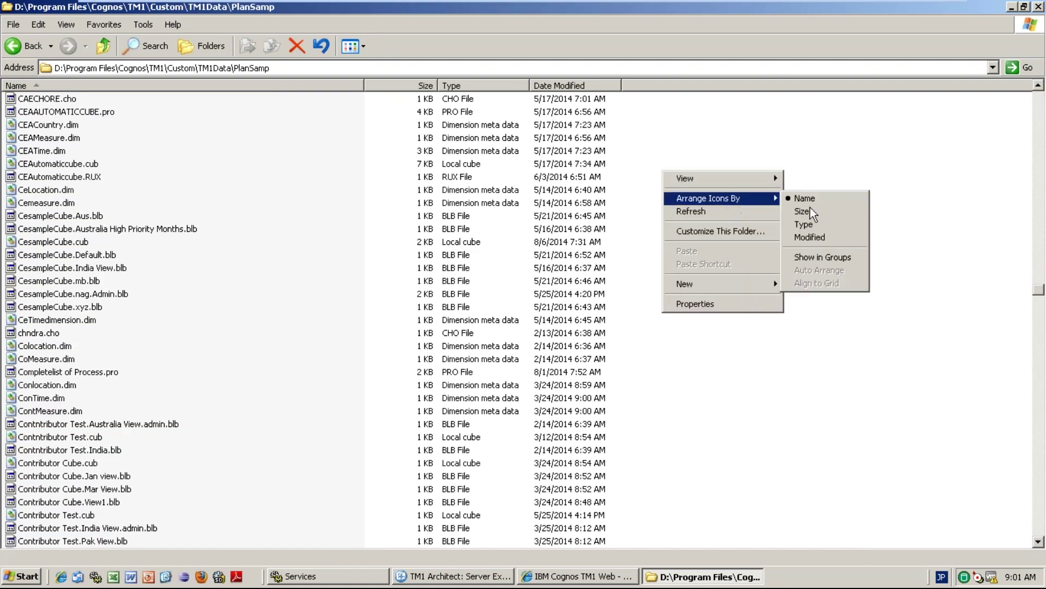
click(813, 221)
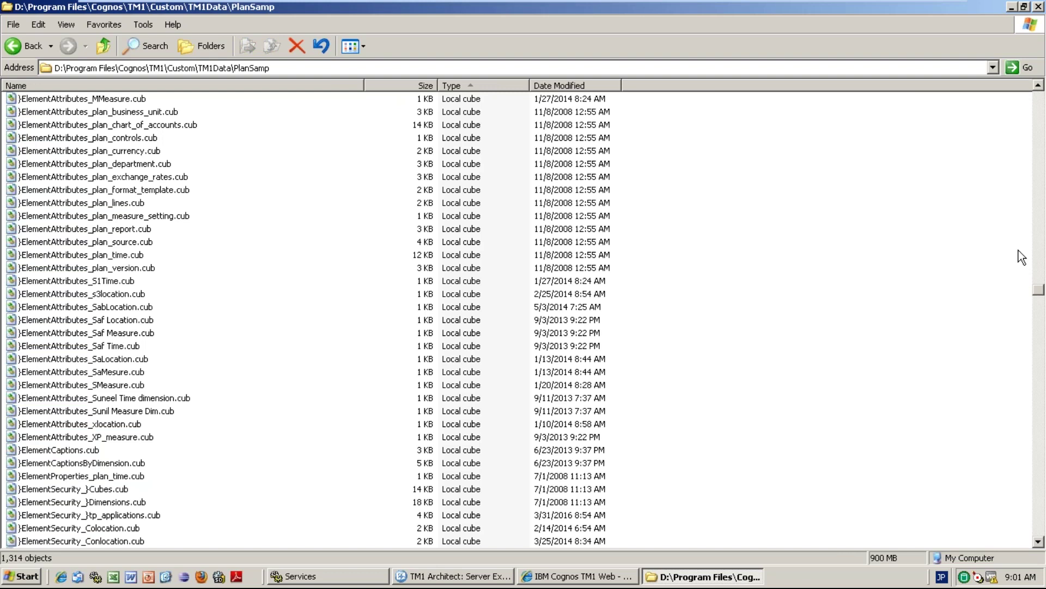
drag(1039, 290, 1042, 337)
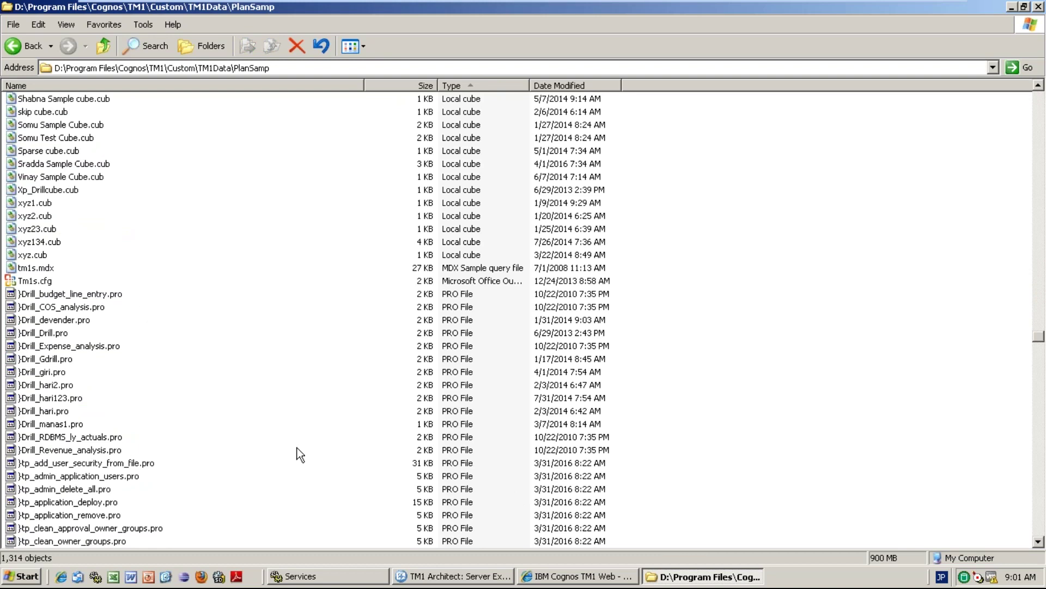
drag(1042, 337, 1045, 370)
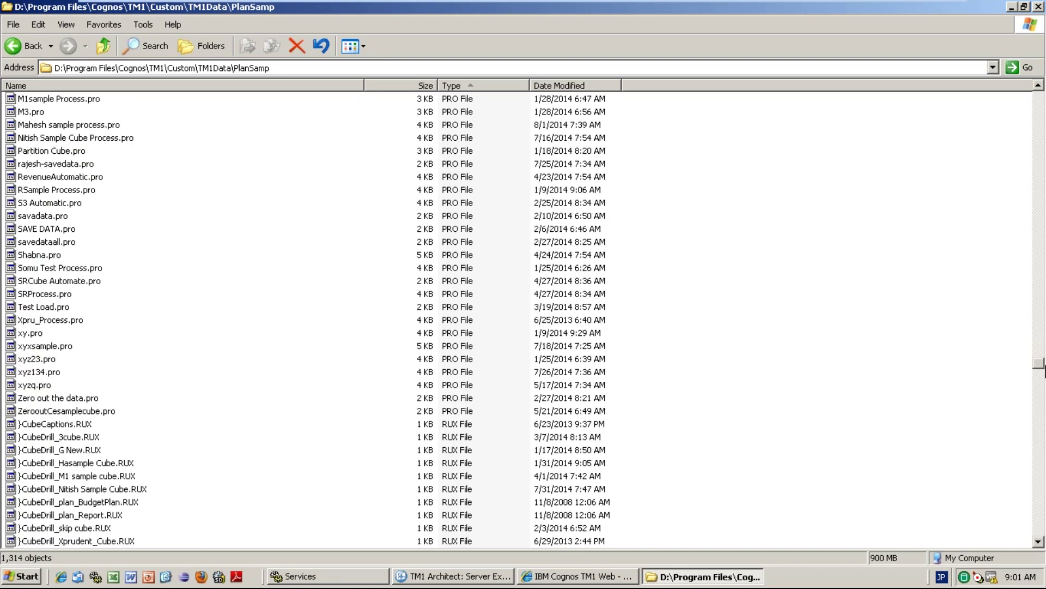
click(61, 164)
click(55, 152)
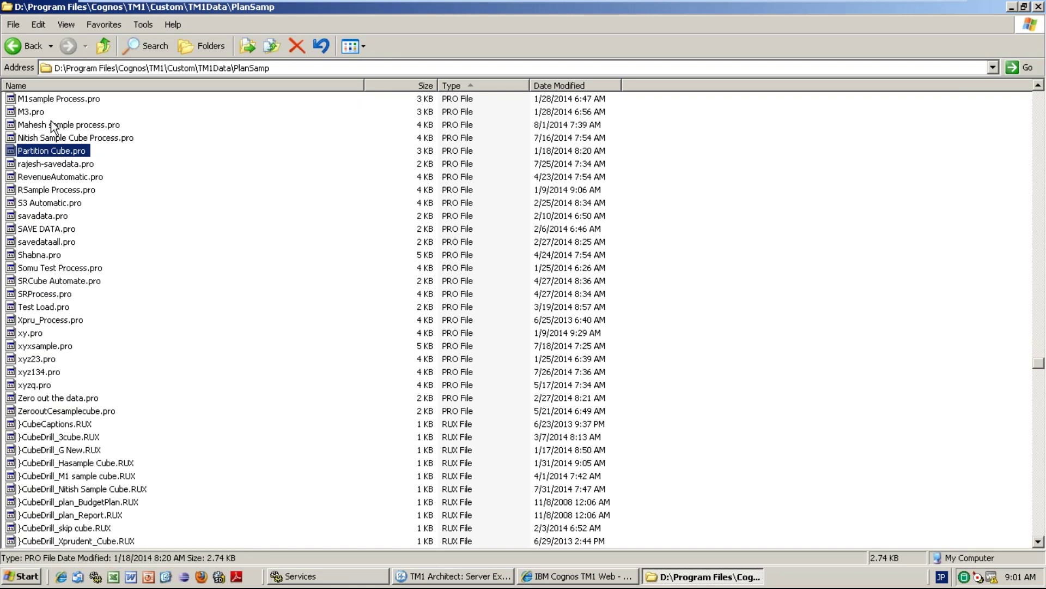
click(55, 126)
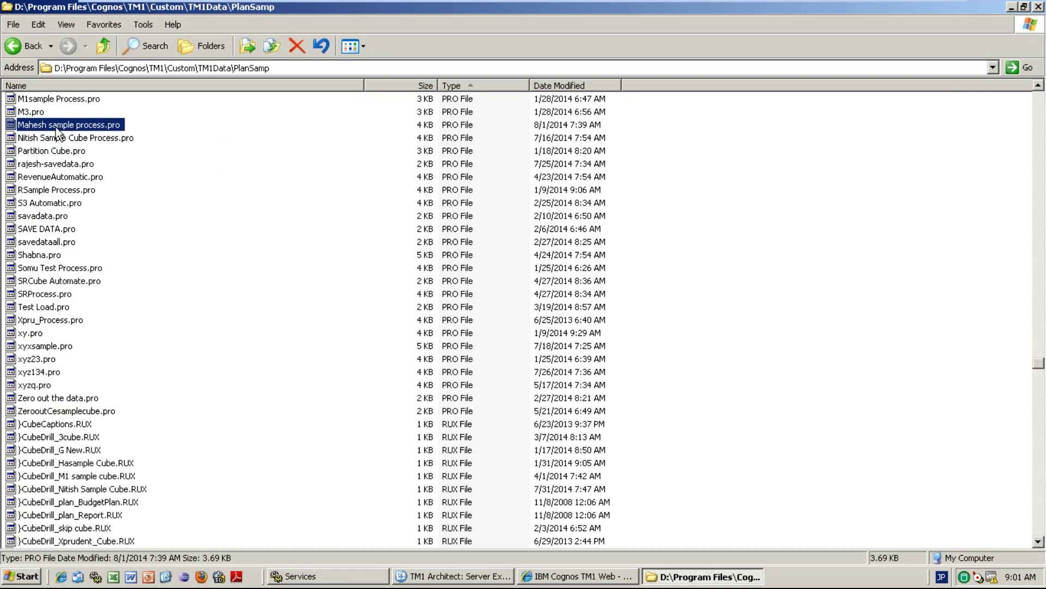
click(495, 571)
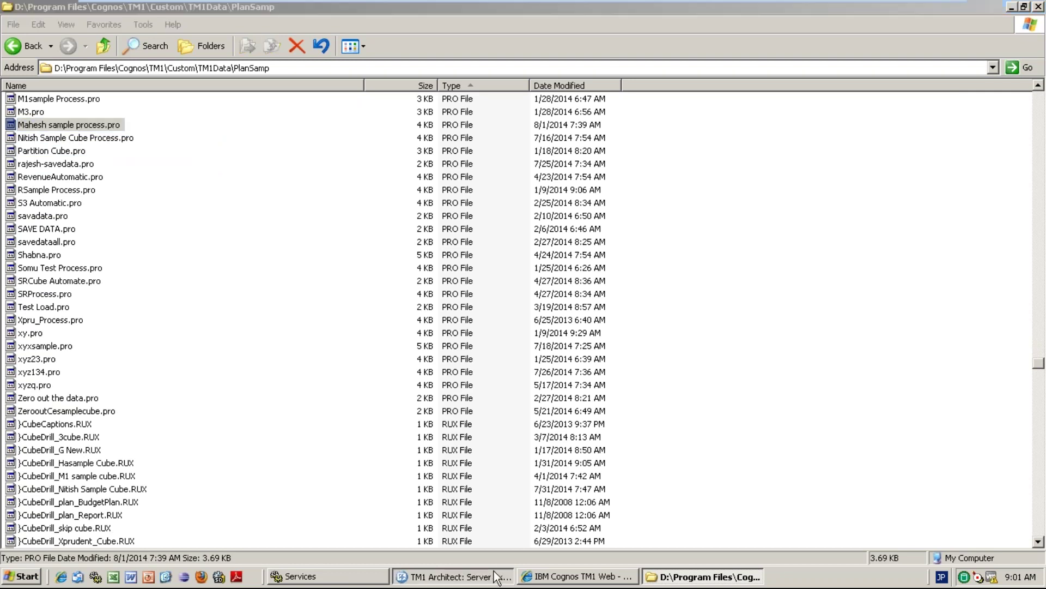
Open and close the sample, cube-to-database, automatic cube load, RevenueAutomatic and 1process processes.
double_click(143, 253)
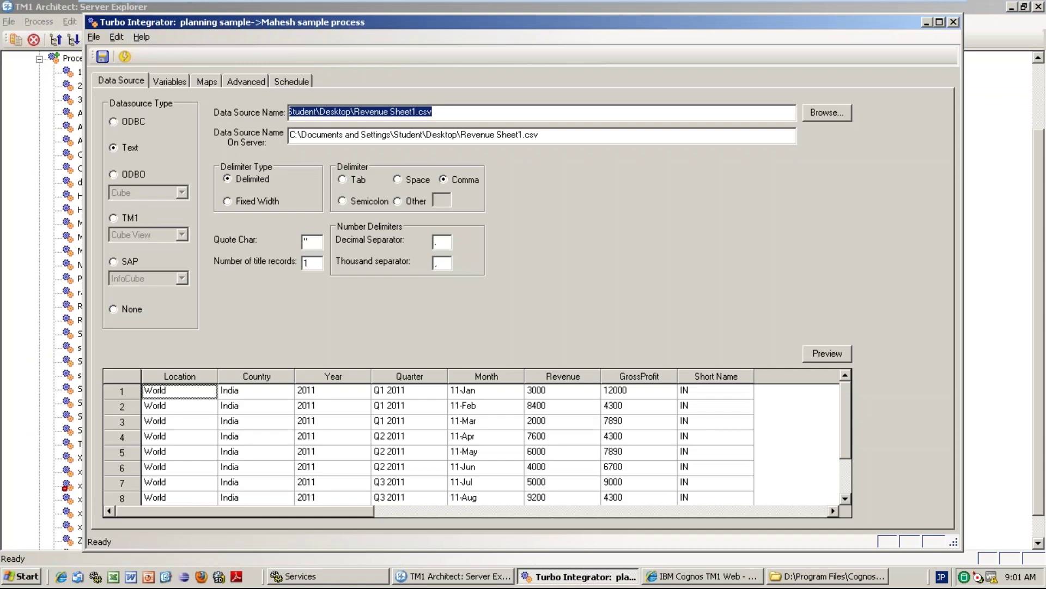
click(954, 22)
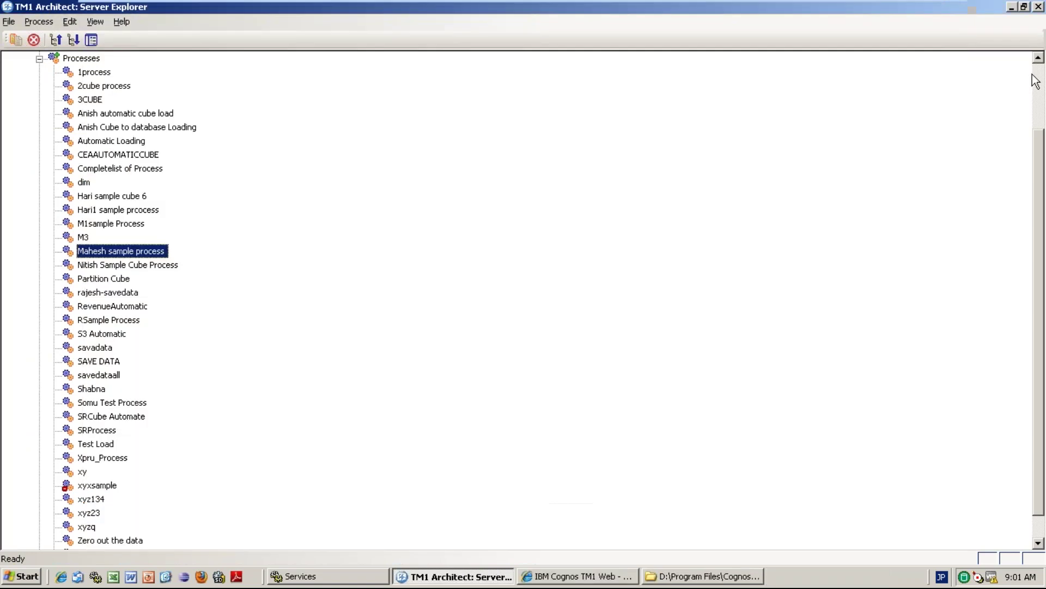
double_click(156, 127)
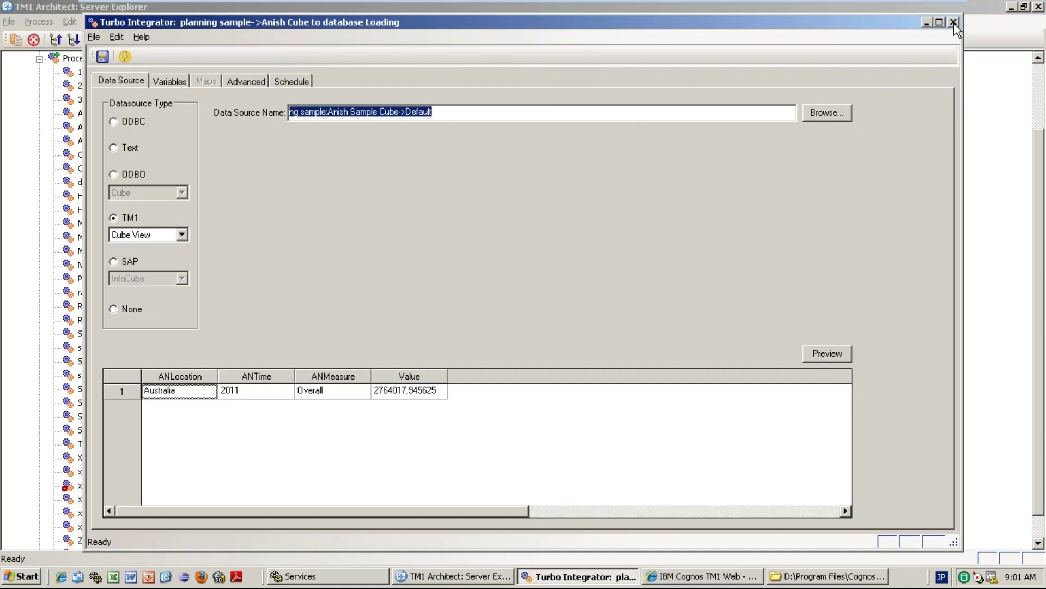
click(953, 22)
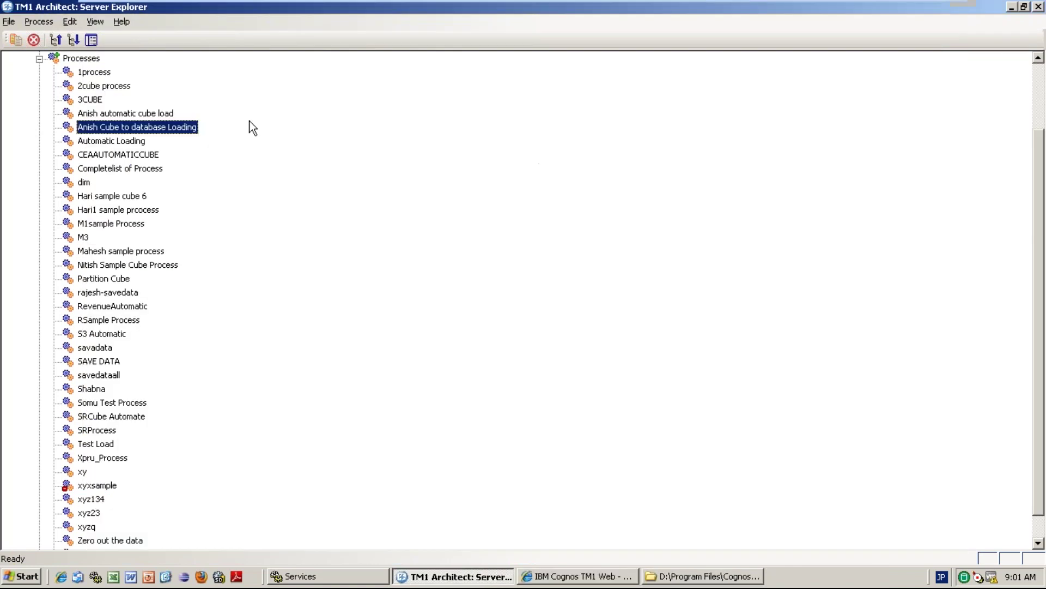
double_click(132, 113)
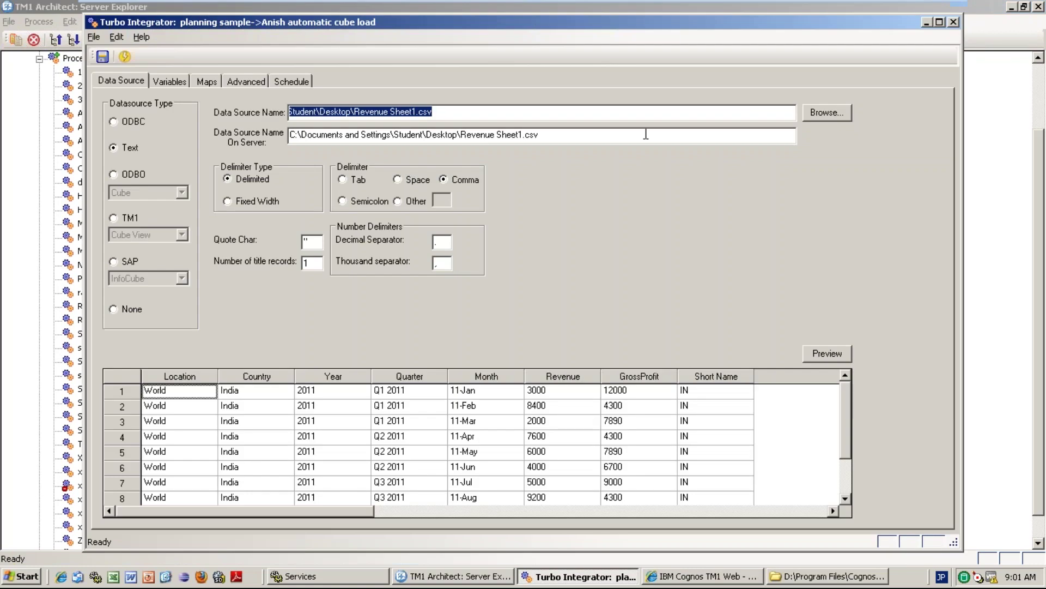
click(953, 22)
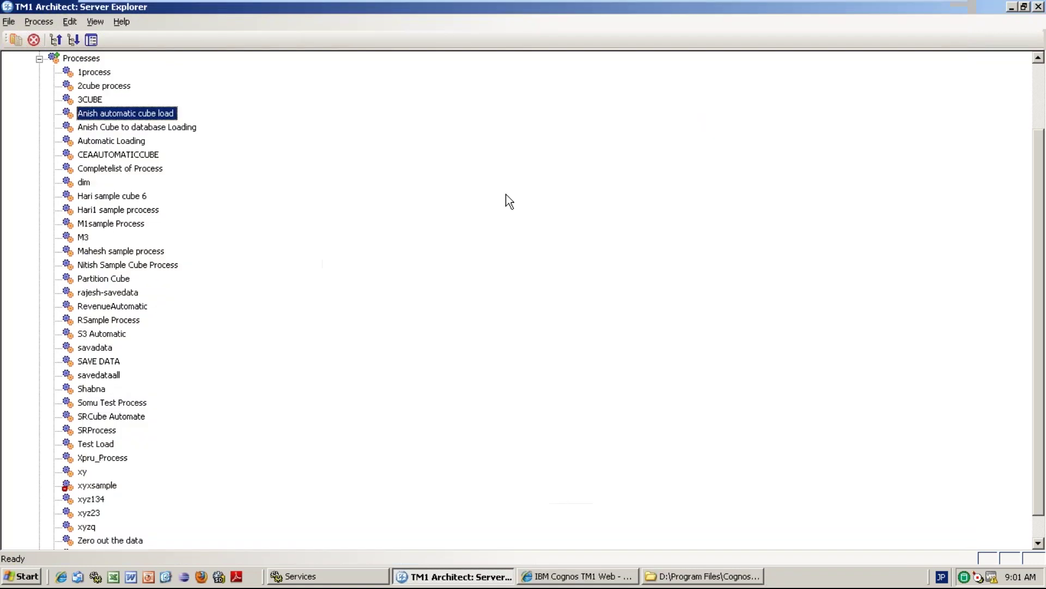
double_click(105, 308)
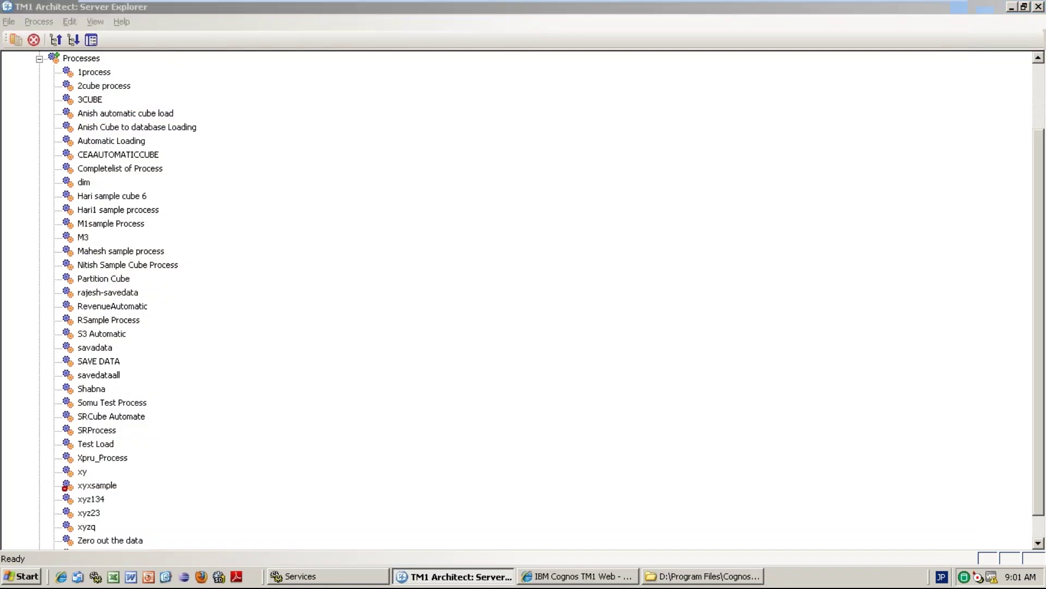
click(953, 25)
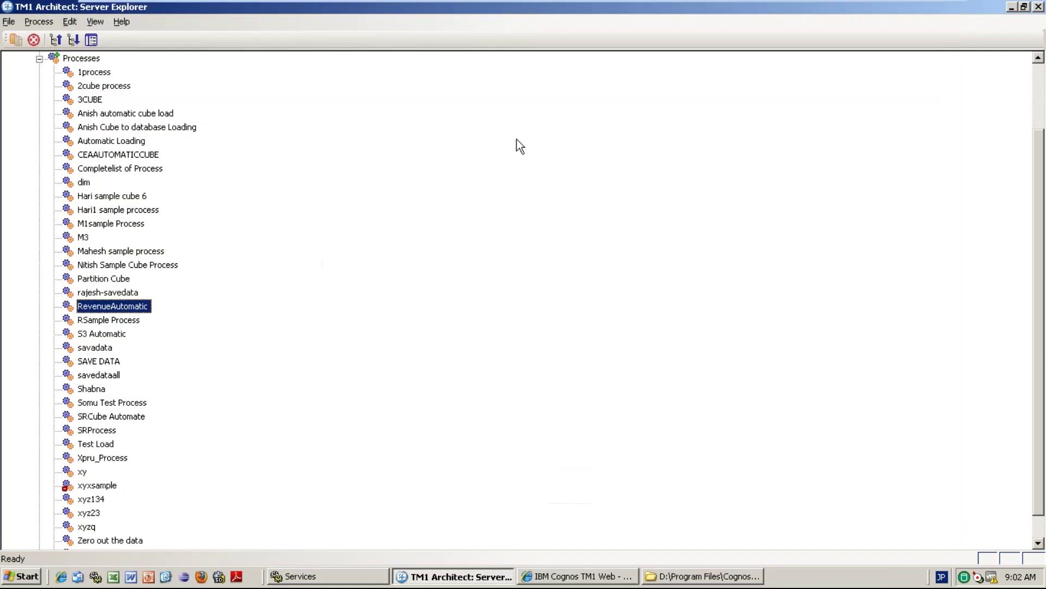
double_click(94, 75)
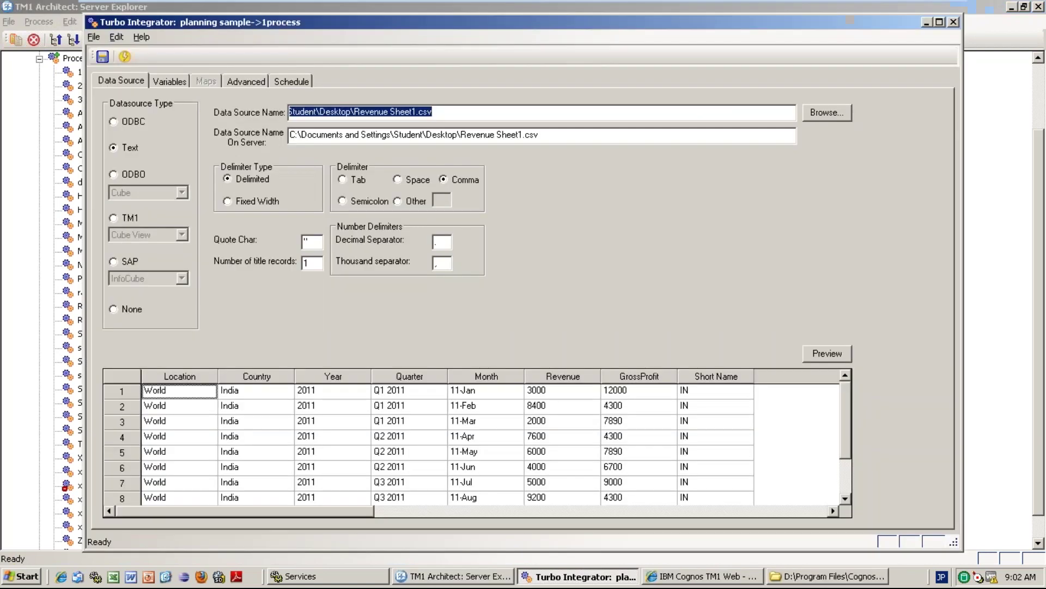
click(953, 23)
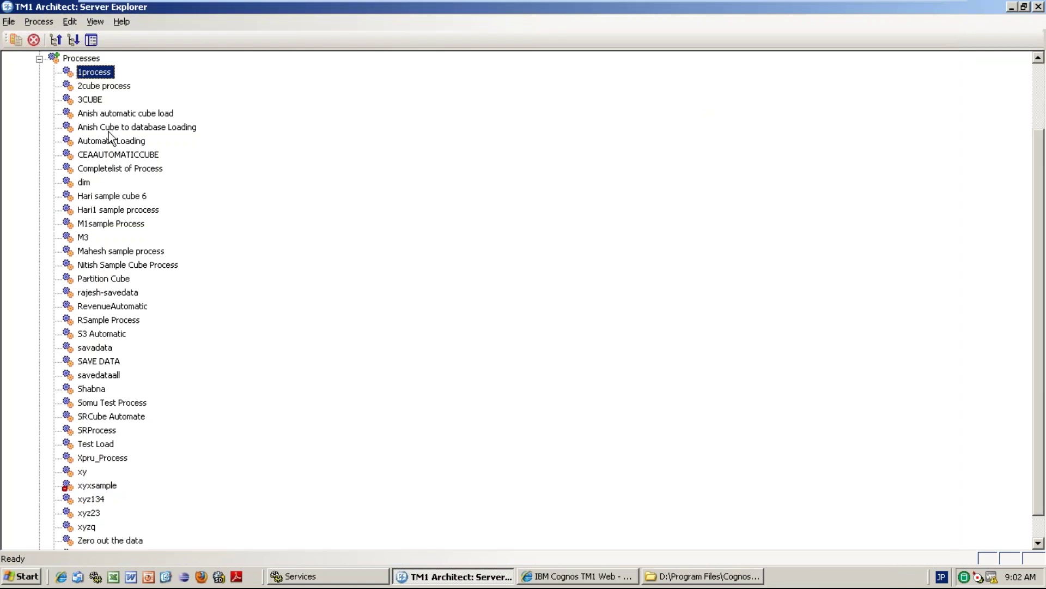
Review the CEAAUTOMATICCUBE, Automatic Loading and S3 Automatic processes, then reselect the Processes folder.
double_click(111, 156)
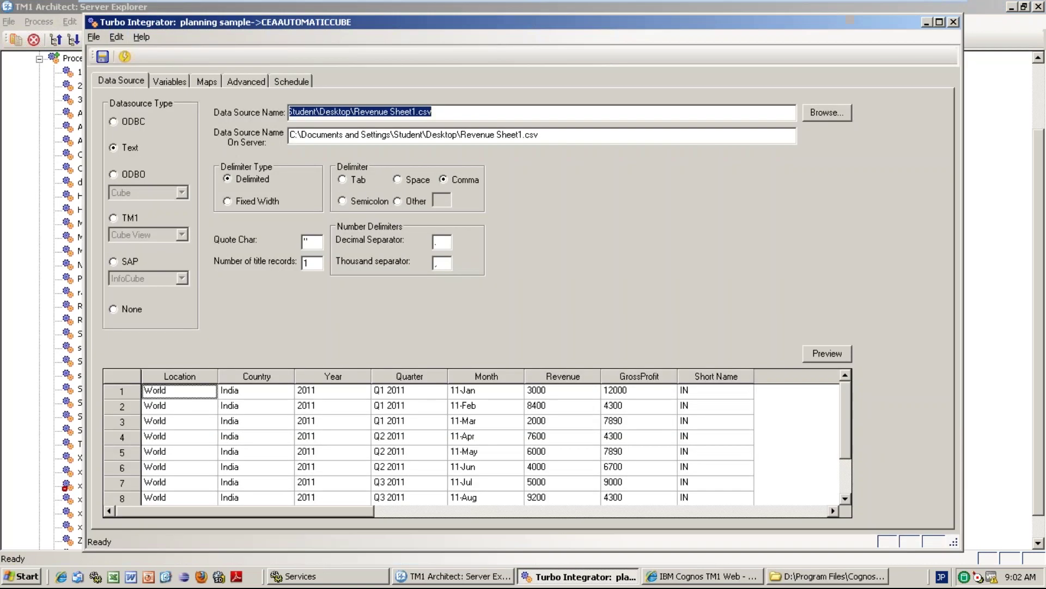
click(953, 24)
double_click(135, 140)
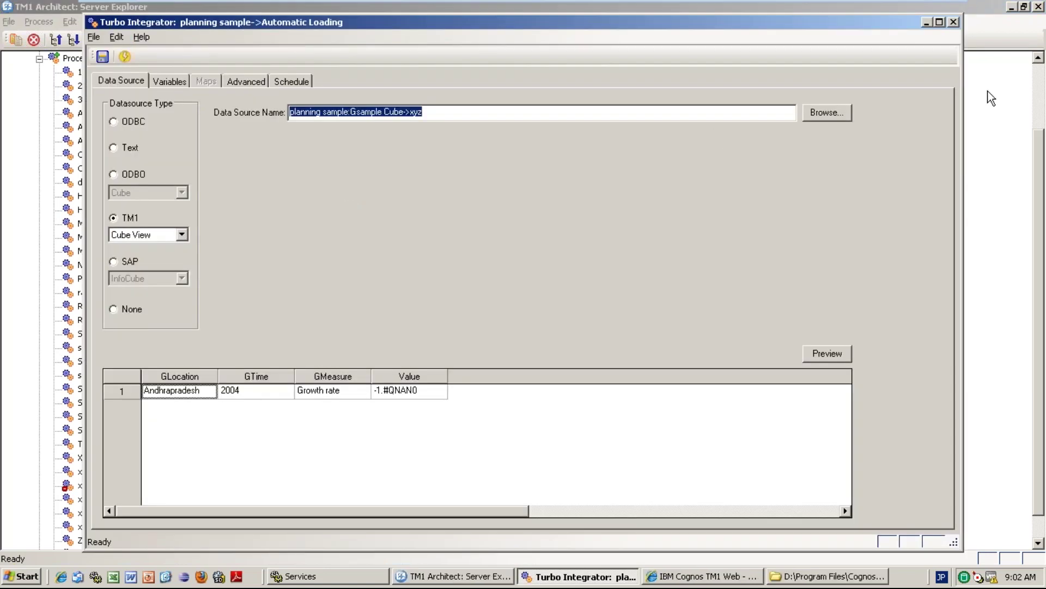
click(953, 22)
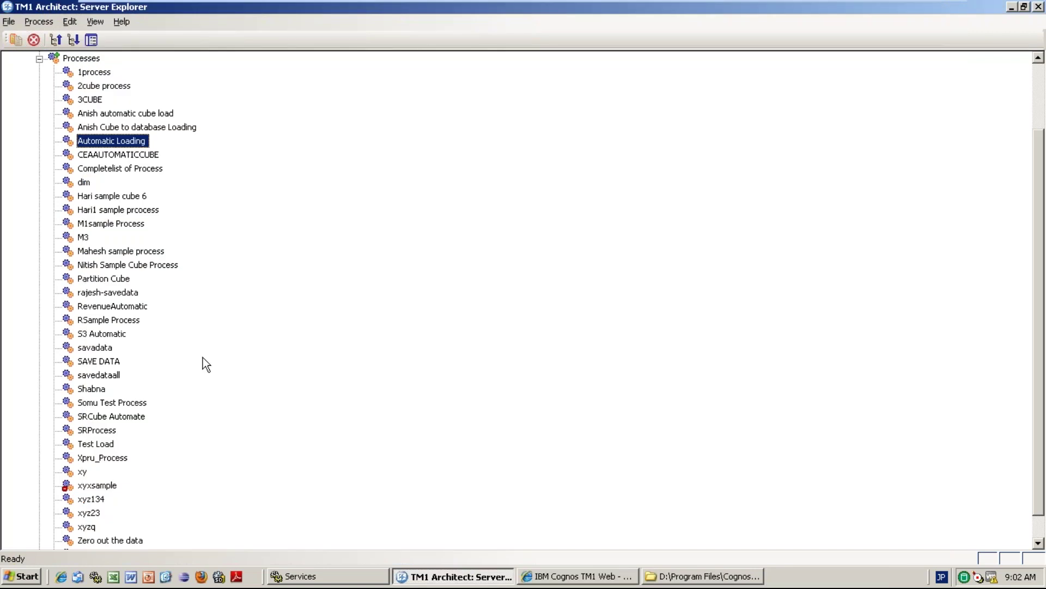
double_click(108, 346)
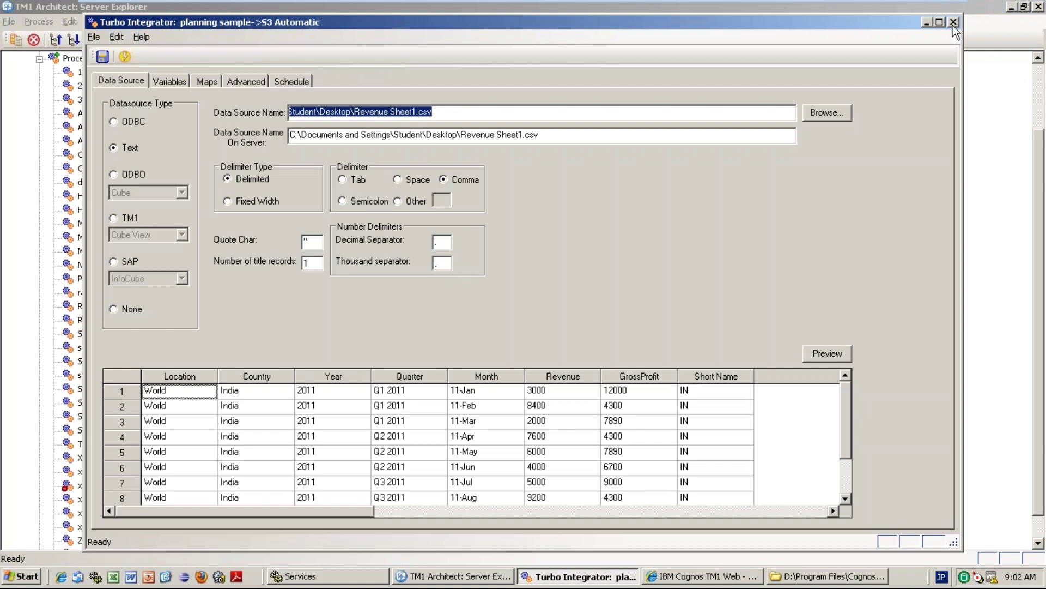
click(954, 23)
click(82, 58)
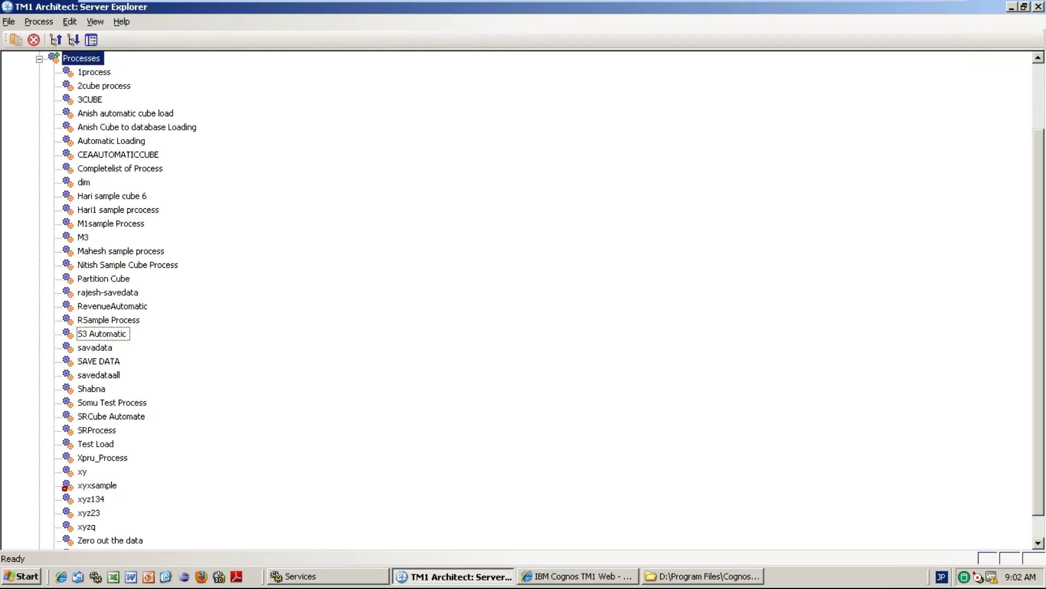
Create a new process with an ODBC data source set to the Excel source.
right_click(121, 61)
click(129, 77)
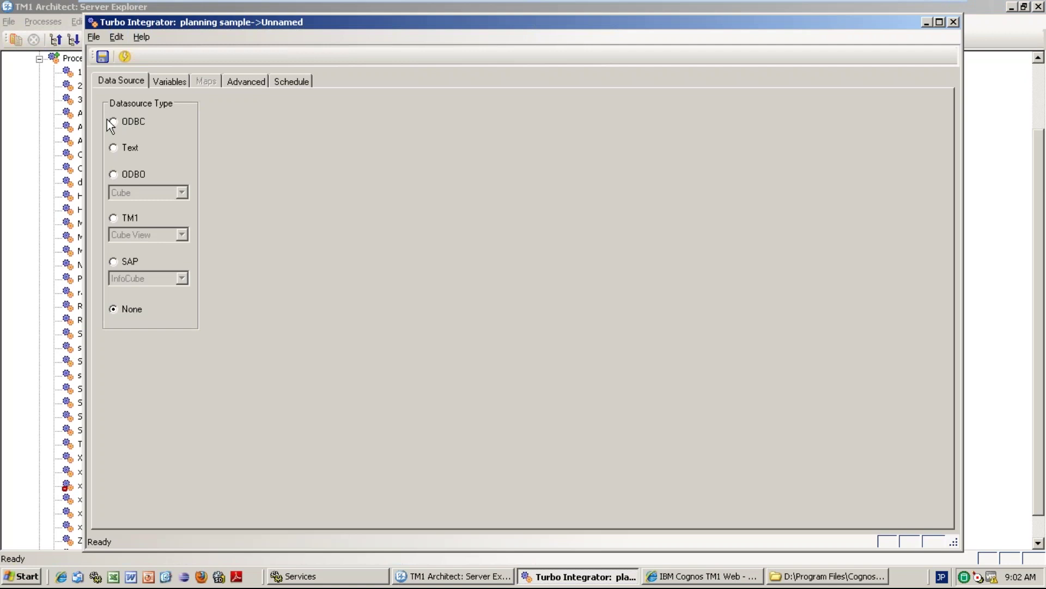
click(109, 121)
click(581, 115)
click(824, 112)
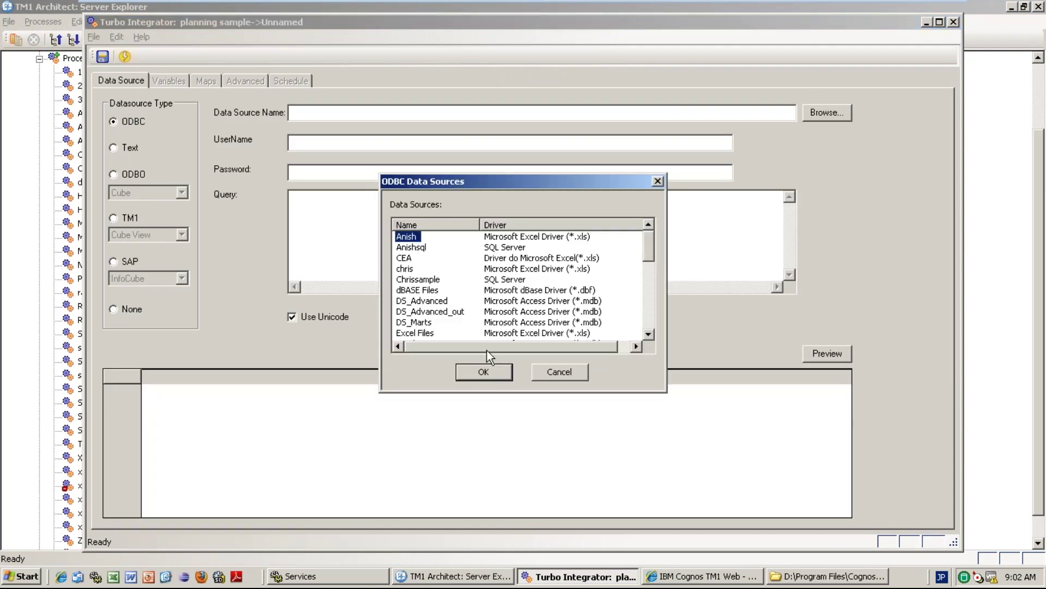
click(484, 375)
Fill in the database user name and password for the ODBC connection.
key(Tab)
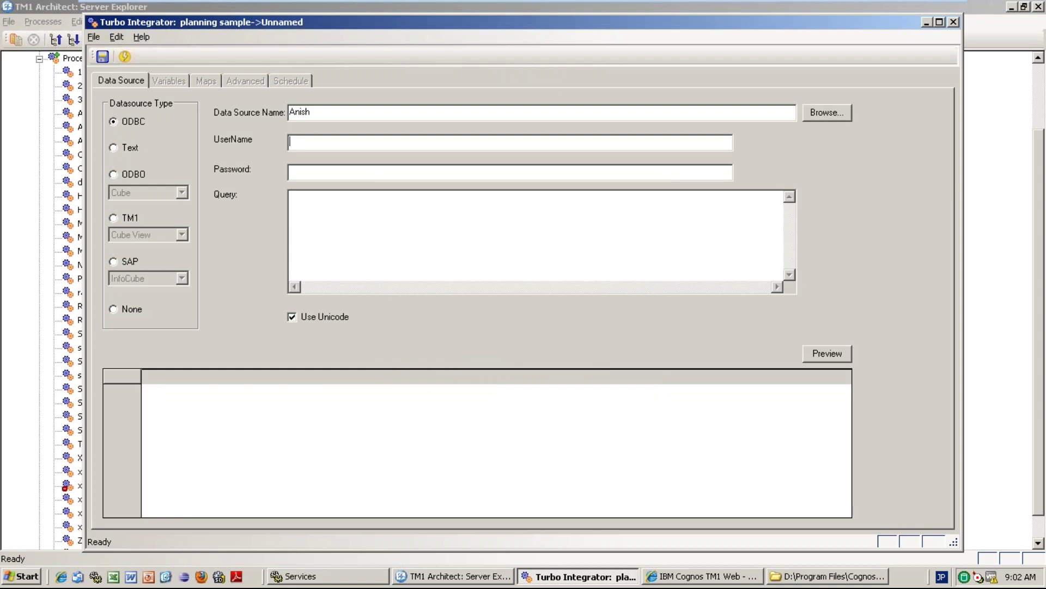
click(297, 170)
text(sa)
Minimize the VMware session and bring up the host's Server Explorer showing the plan_ dimensions.
mouse_move(732, 2)
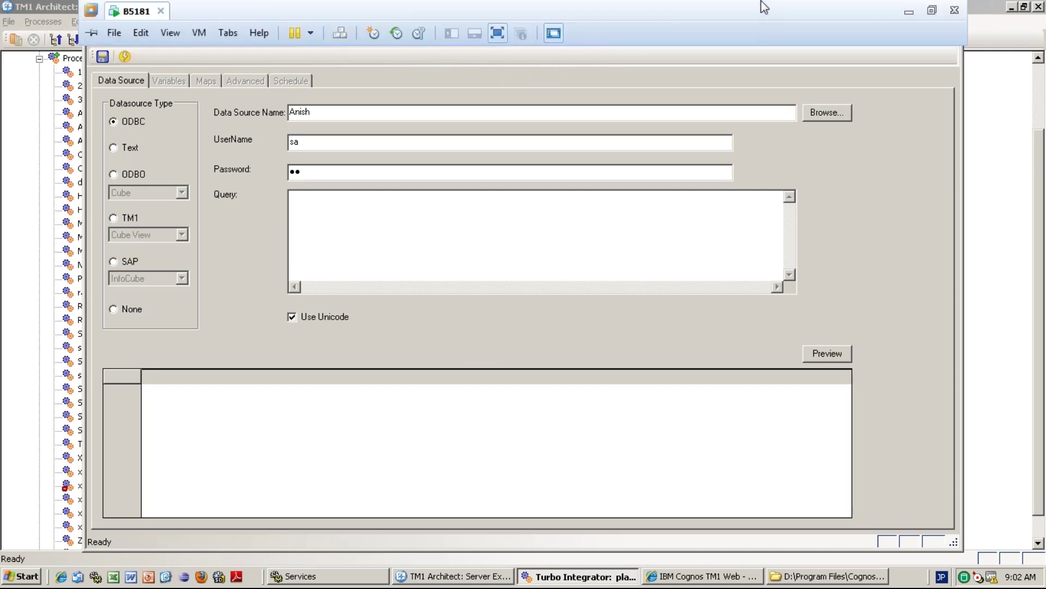
click(908, 13)
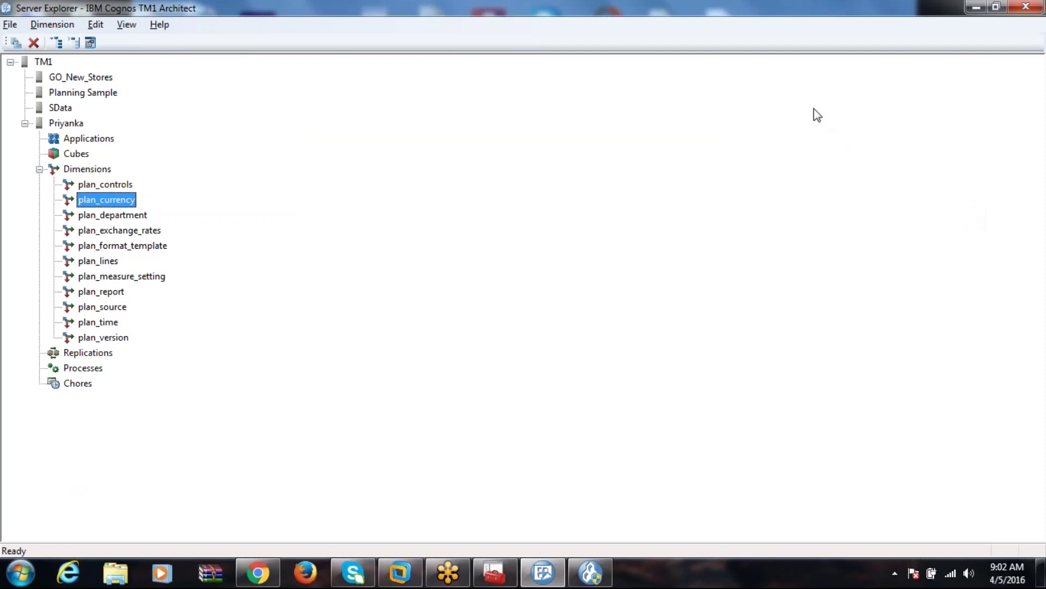
click(817, 31)
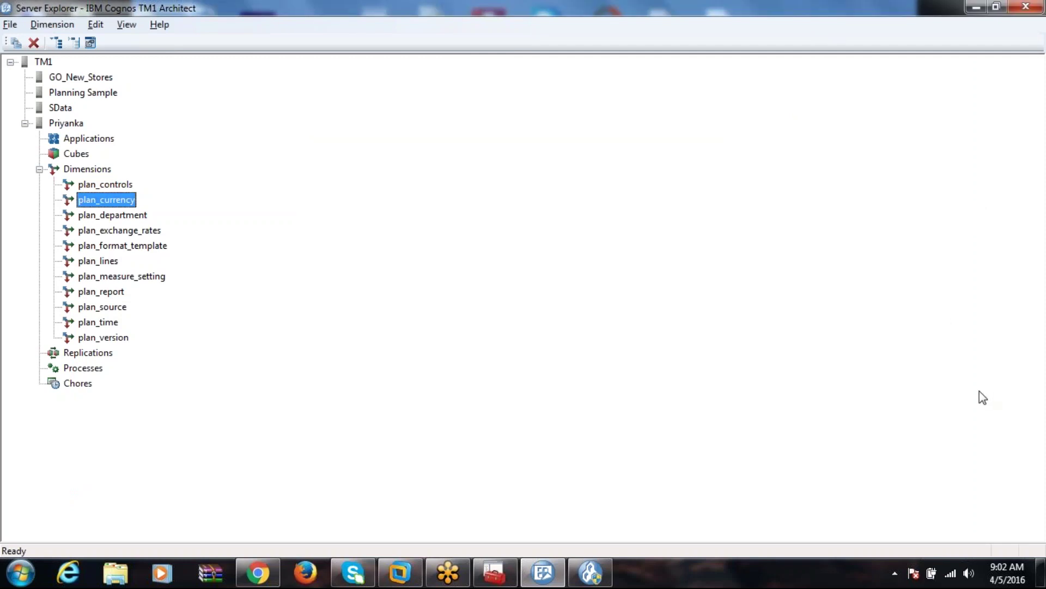